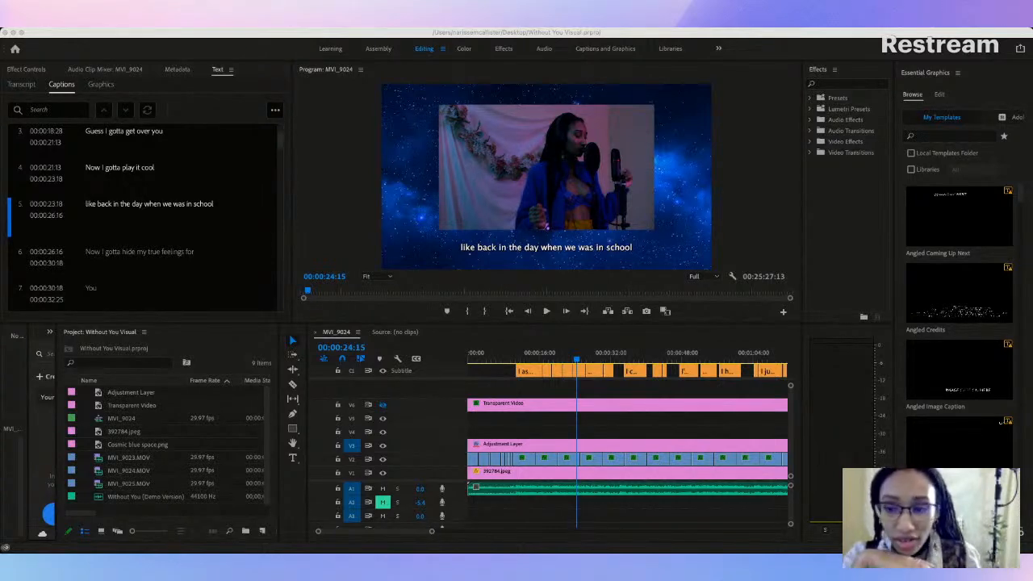
Step: Make the timeline area taller and move the playhead to 00:00:12:02, within the first caption
left_click(15, 406)
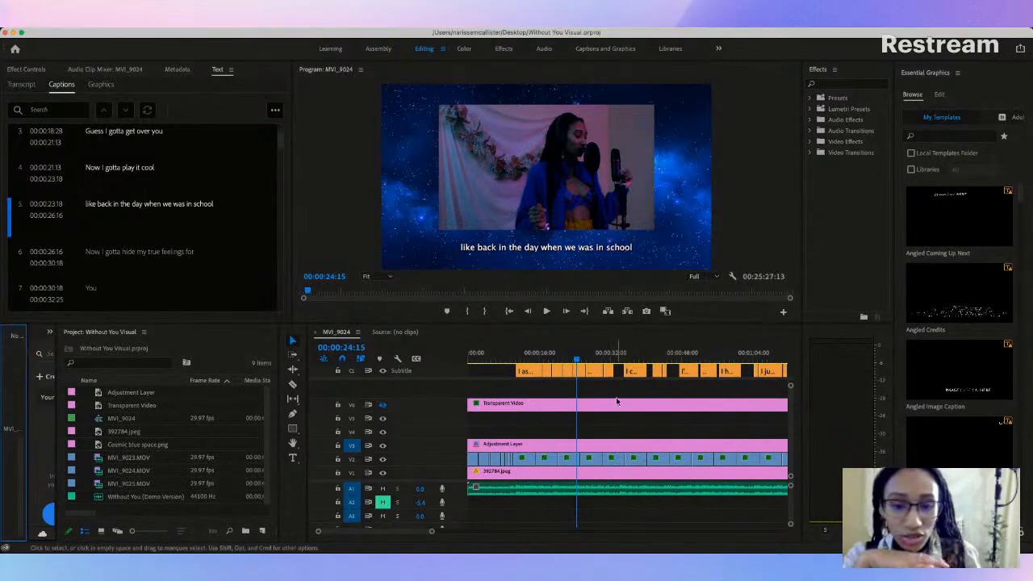
left_click_drag(580, 324, 566, 308)
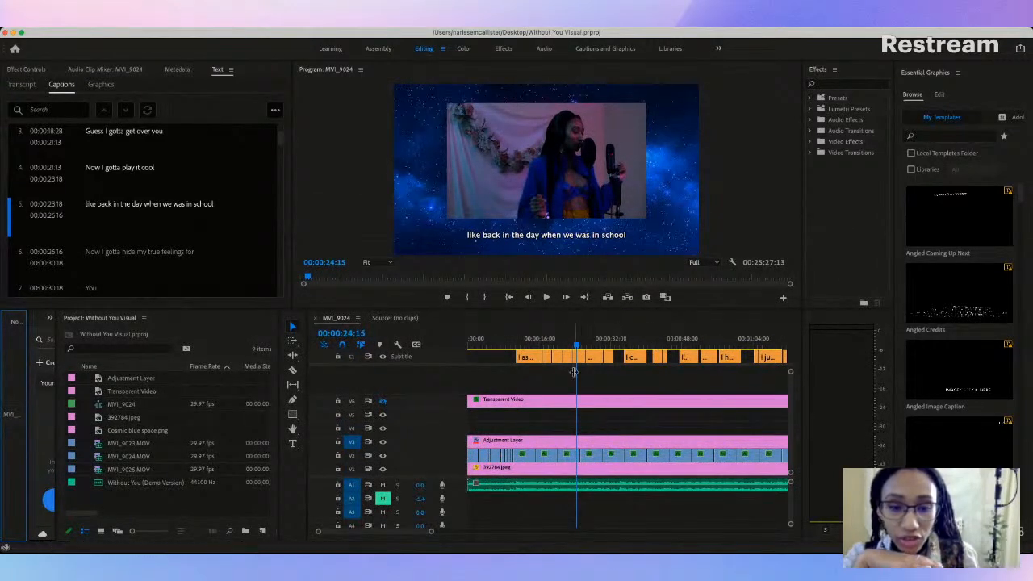
left_click_drag(576, 345, 520, 359)
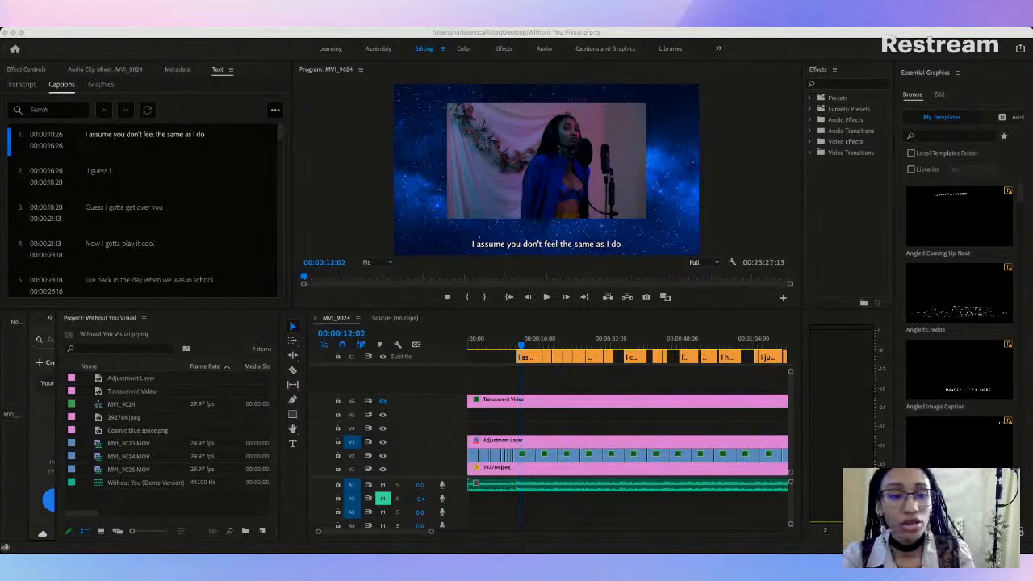
Step: Play the sequence from the first caption to check lyric timing, then park the playhead at 00:00:13:13
left_click(872, 209)
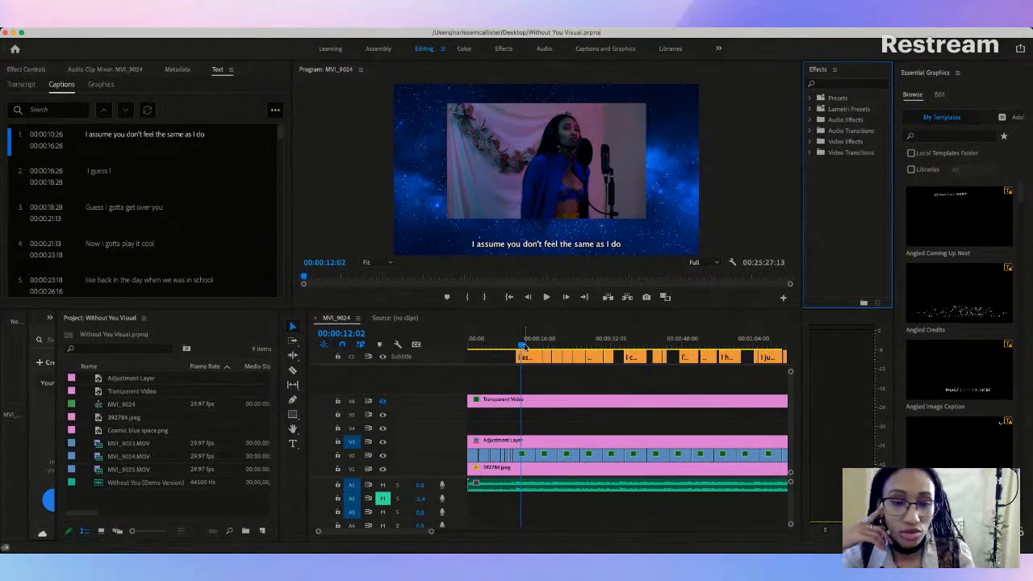
key("space")
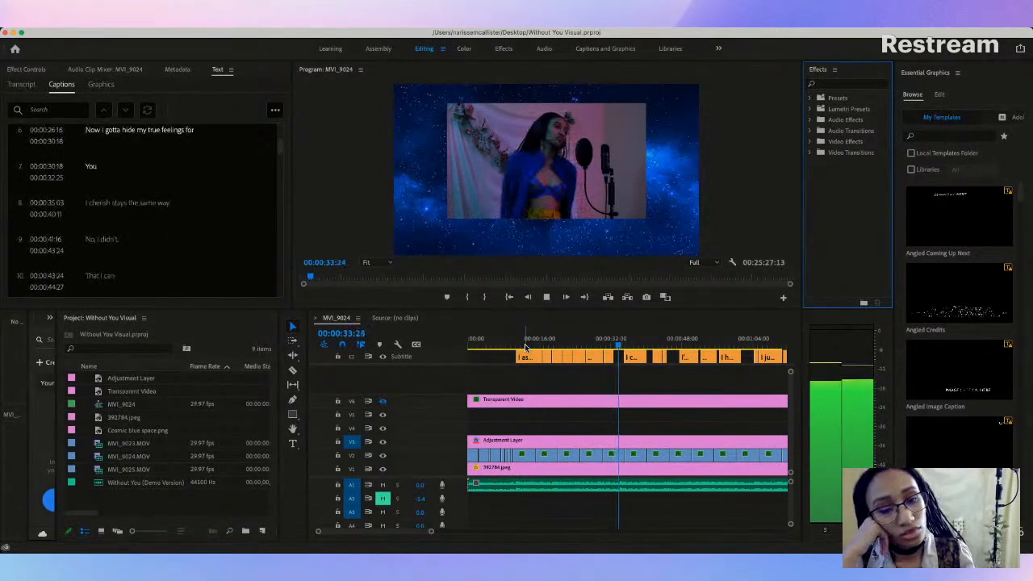
left_click(522, 347)
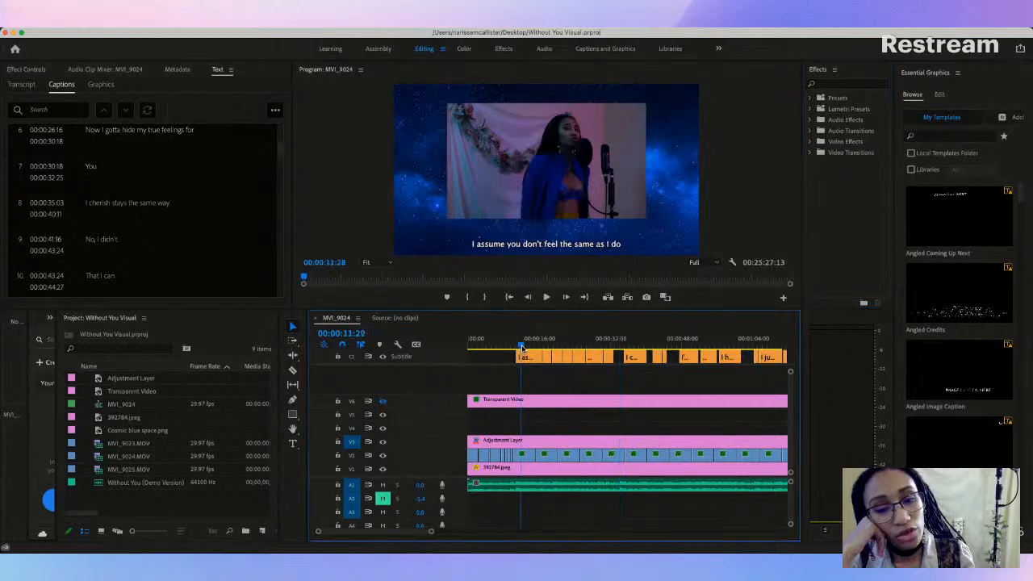
key("space")
mouse_move(529, 350)
left_mouse_down()
mouse_move(513, 350)
mouse_move(528, 350)
left_mouse_up()
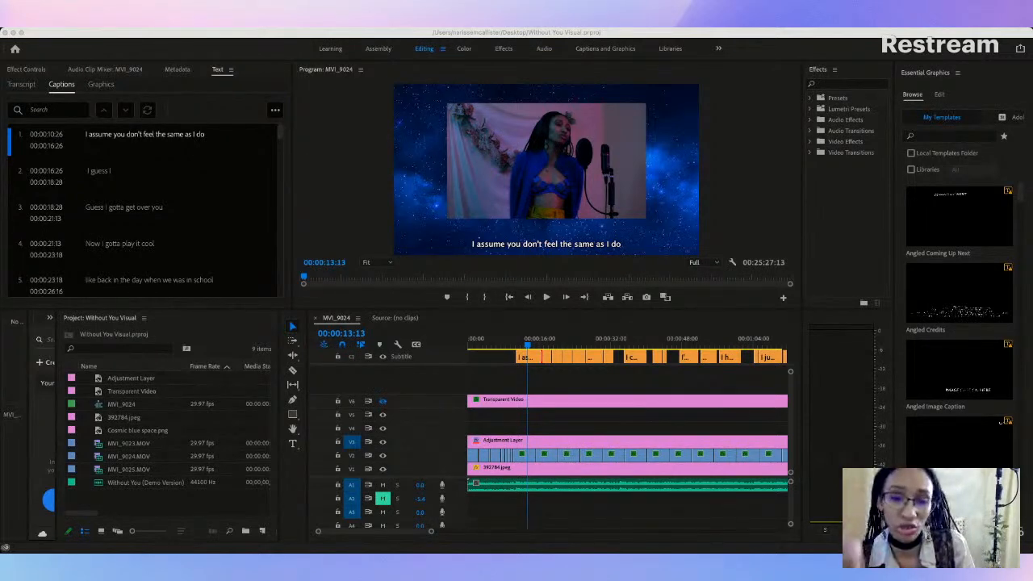
left_click(998, 175)
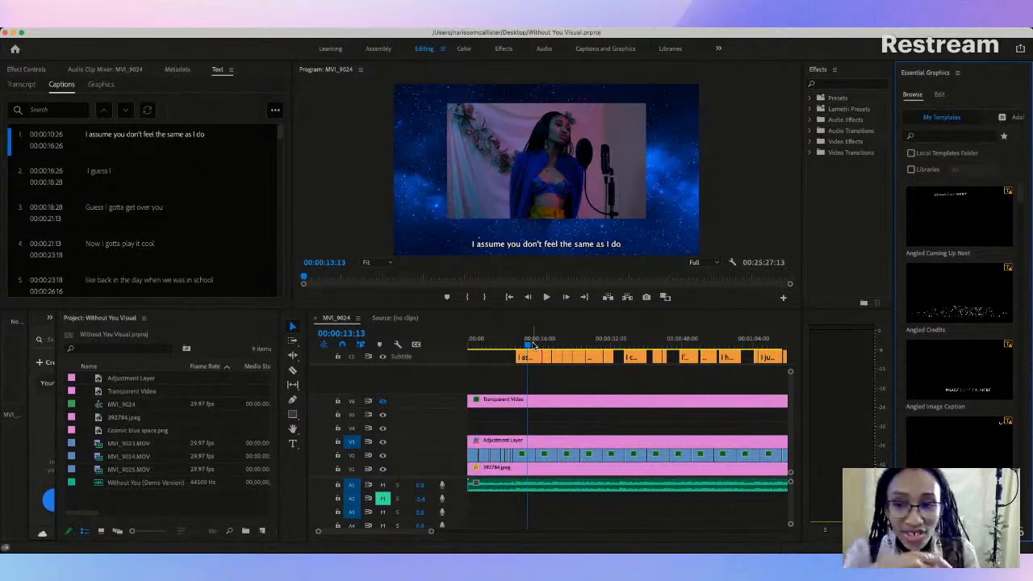
Step: Move the boundary between the captions "I assume you don't feel the same as I do" and "I guess I" to 00:00:16:19
key("space")
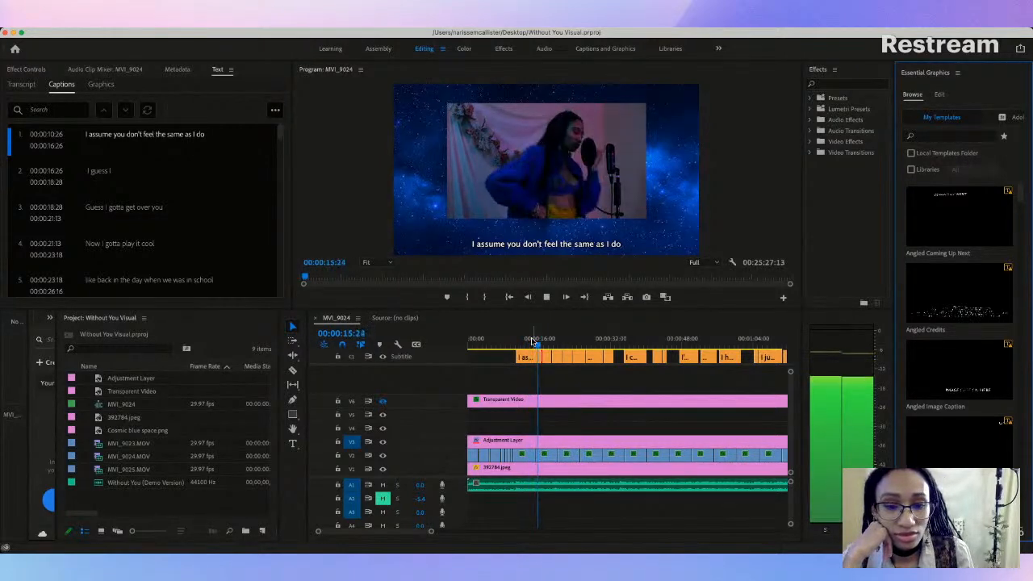
key("space")
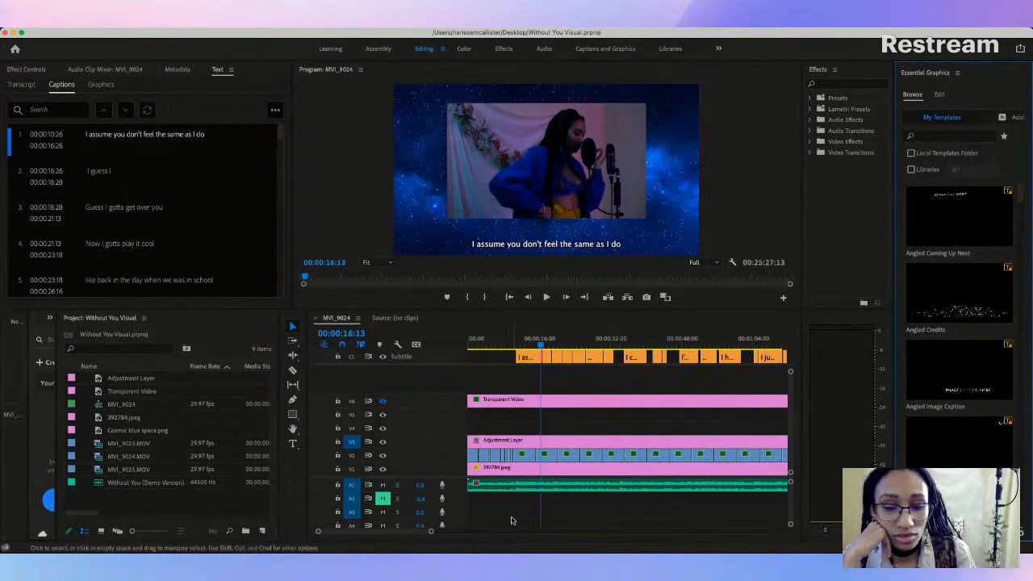
left_click_drag(431, 533, 402, 535)
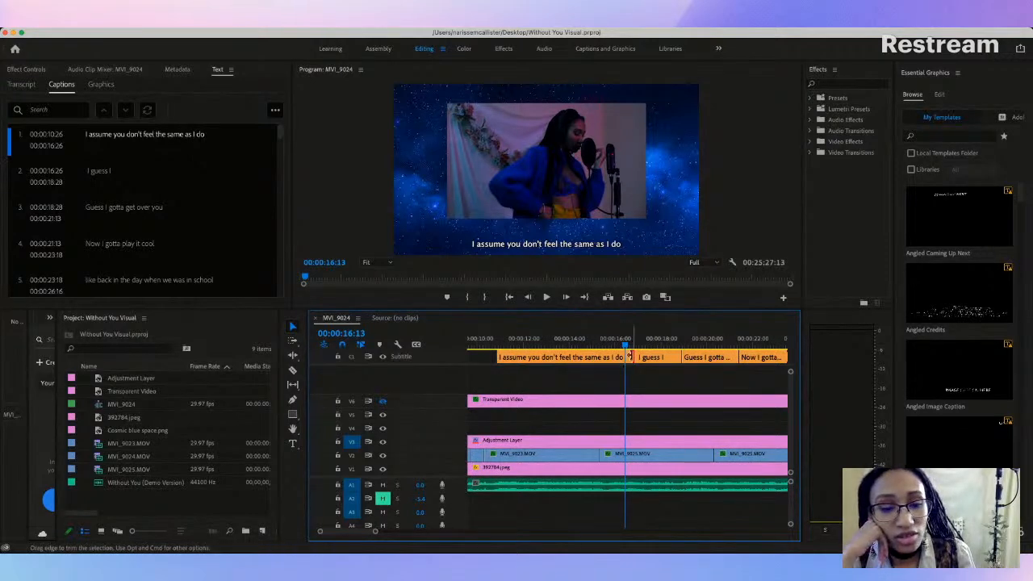
left_click_drag(630, 356, 628, 357)
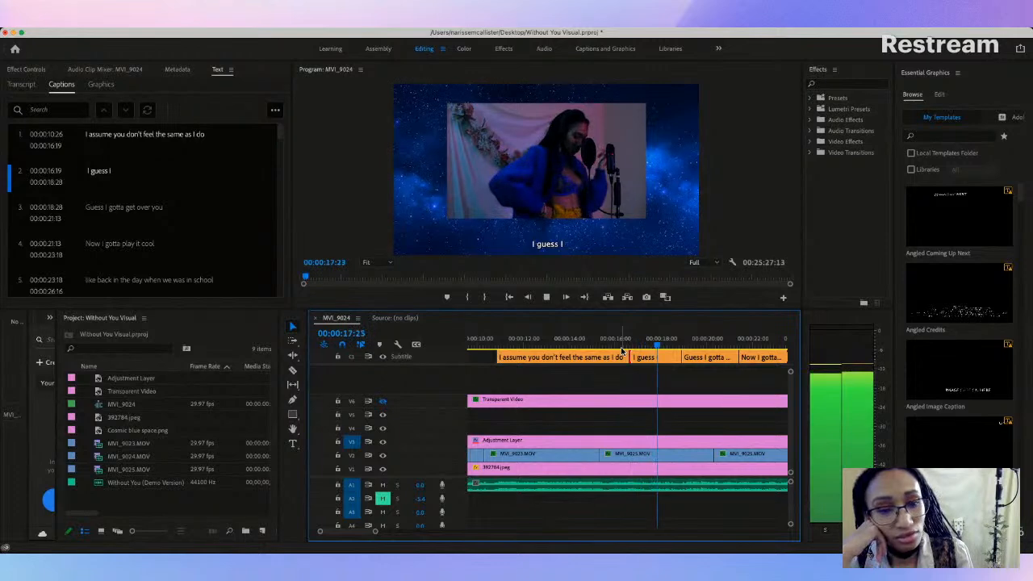
Step: Set the end of "I guess I" to 00:00:18:15 and the end of "Guess I gotta get over you" to 00:00:21:07, keeping adjoining captions flush
key("space")
left_click_drag(678, 357, 674, 356)
key("space")
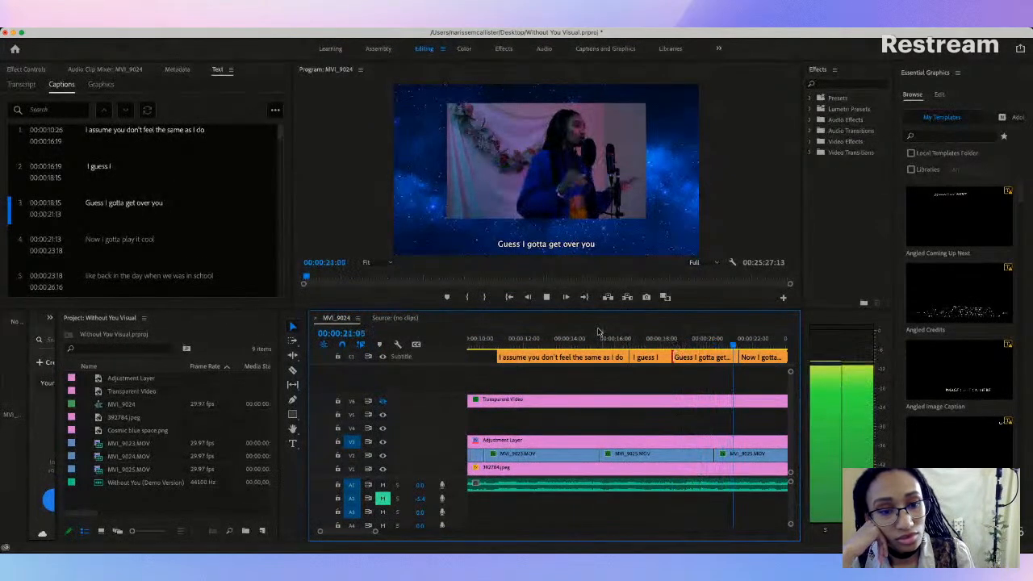
key("space")
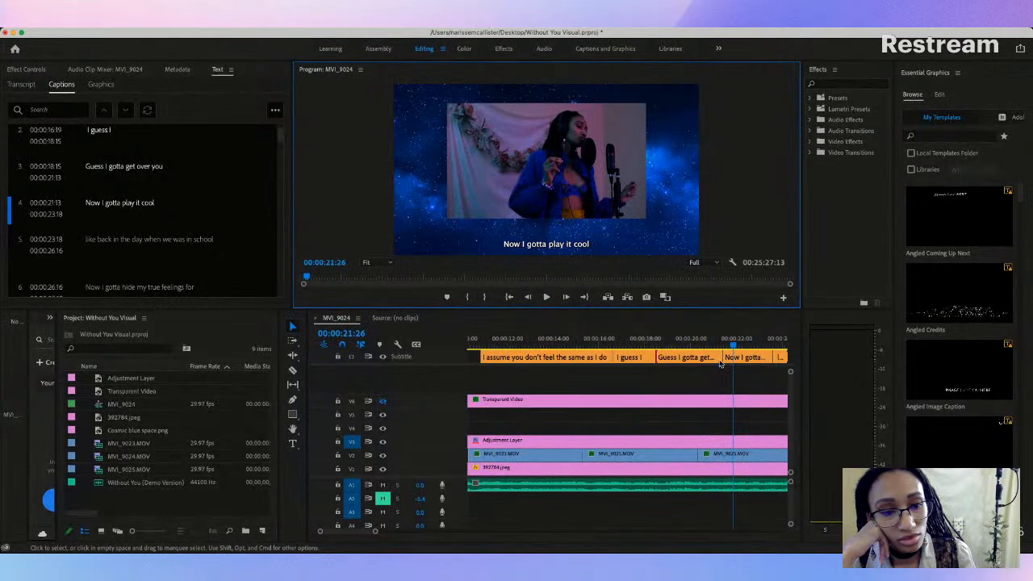
left_click(717, 356)
left_click_drag(715, 356, 719, 356)
Step: Replay the opening captions and shift the boundary between the first two captions to 00:00:16:14
left_click(482, 347)
key("space")
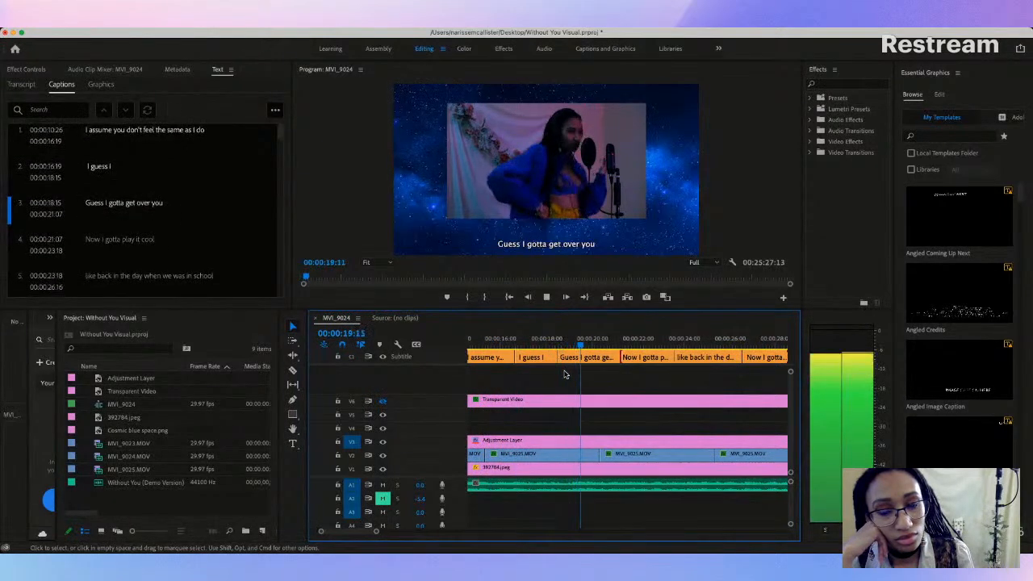
key("space")
scroll(508, 347, "down", 2)
scroll(500, 355, "up", 3)
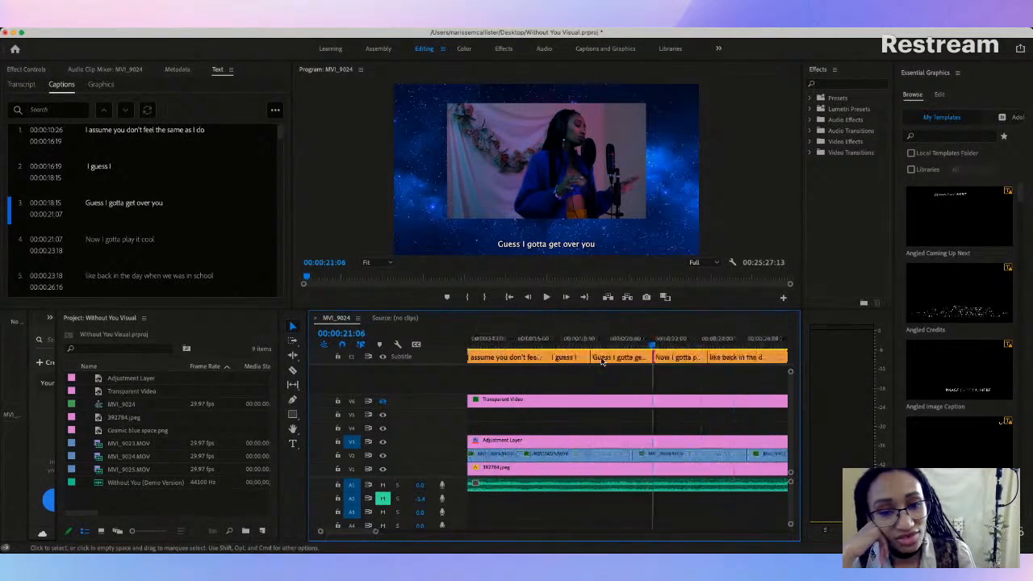
left_click(519, 343)
key("space")
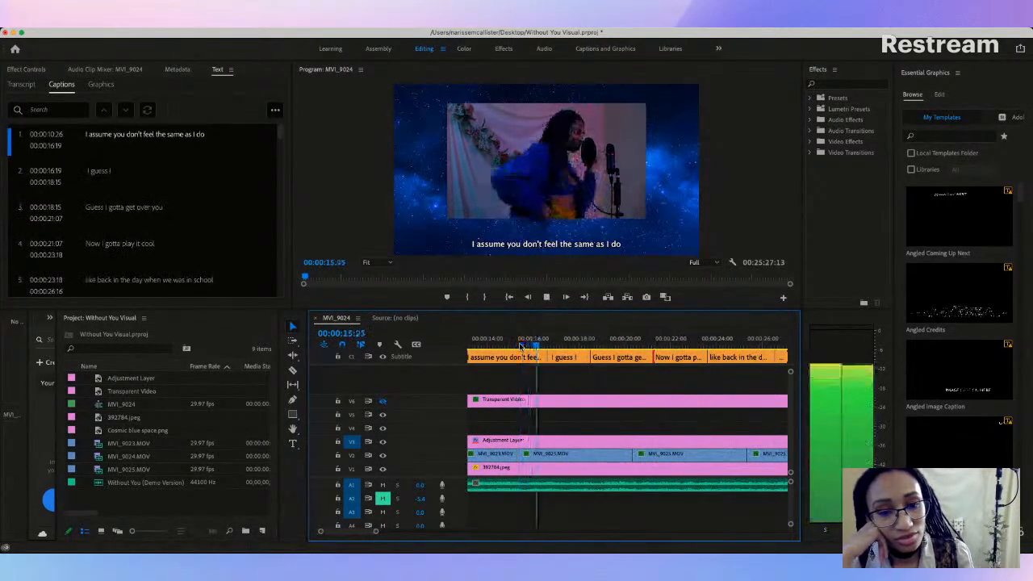
key("space")
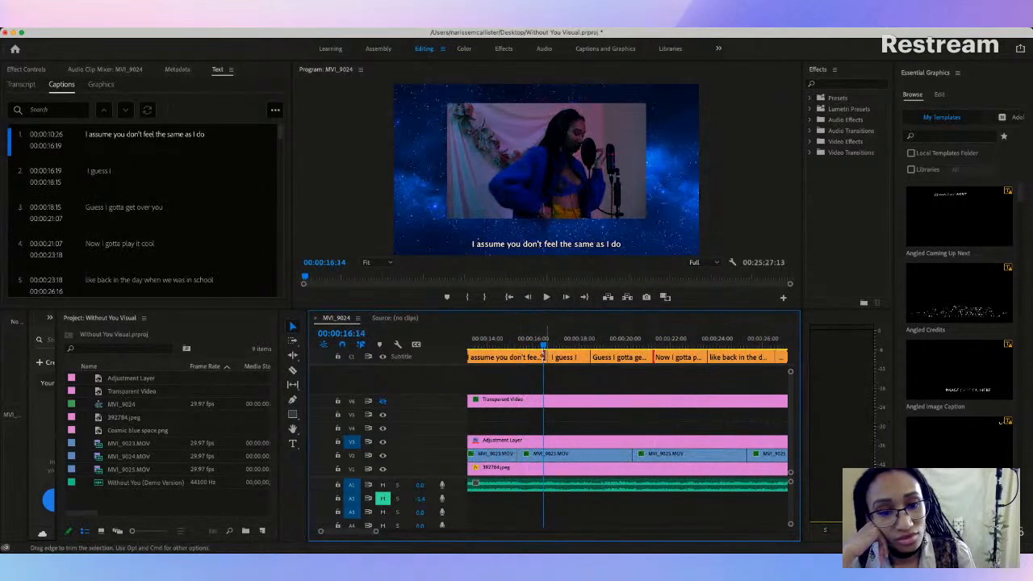
left_click_drag(545, 357, 546, 357)
Step: Play on and shift the boundary between "I guess I" and "Guess I gotta get over you" to 00:00:18:13
key("space")
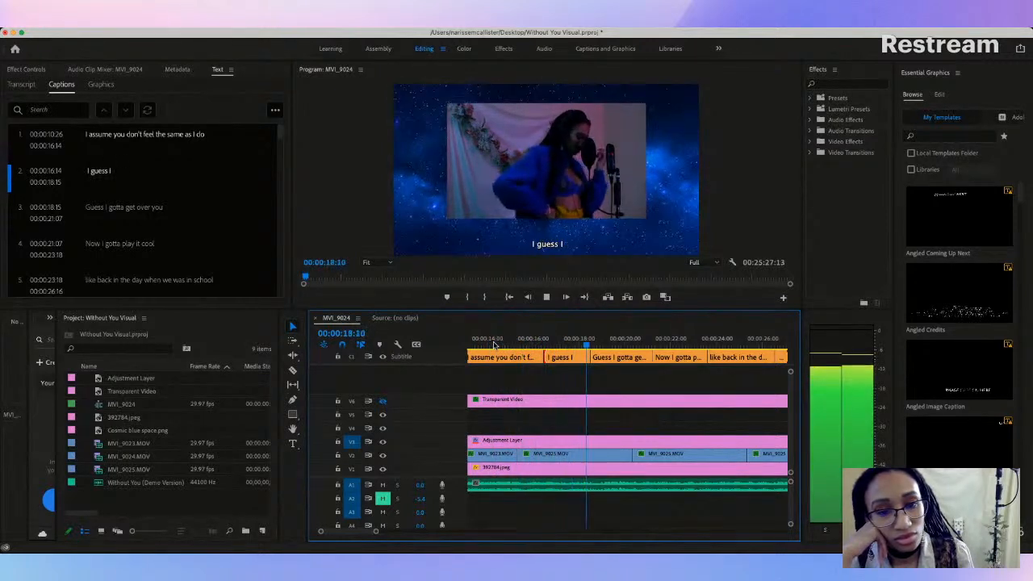
key("space")
left_click_drag(586, 357, 590, 357)
Step: Replay the third caption and shift its boundary with "Now I gotta play it cool" to 00:00:21:01
left_click(568, 346)
key("space")
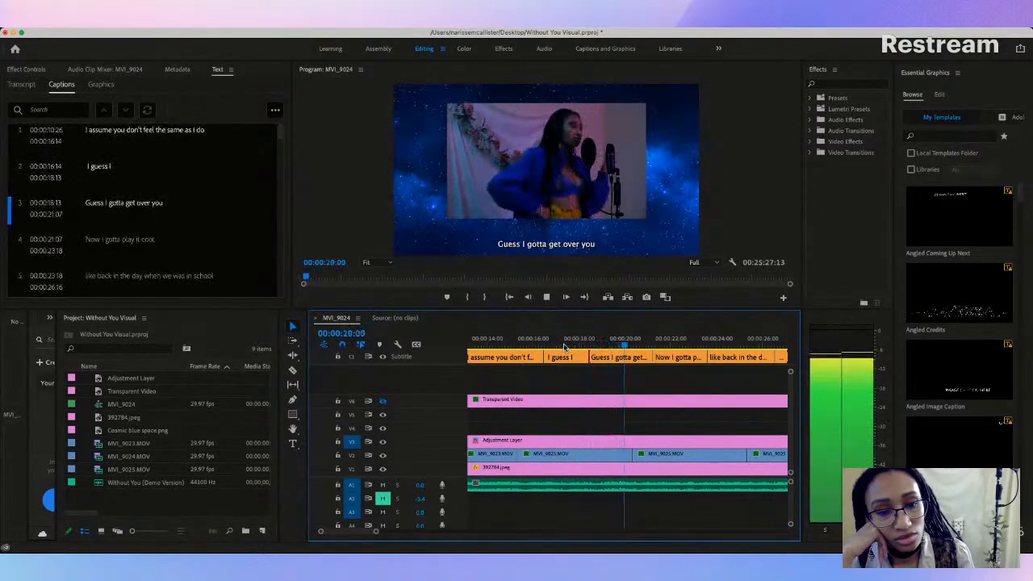
key("space")
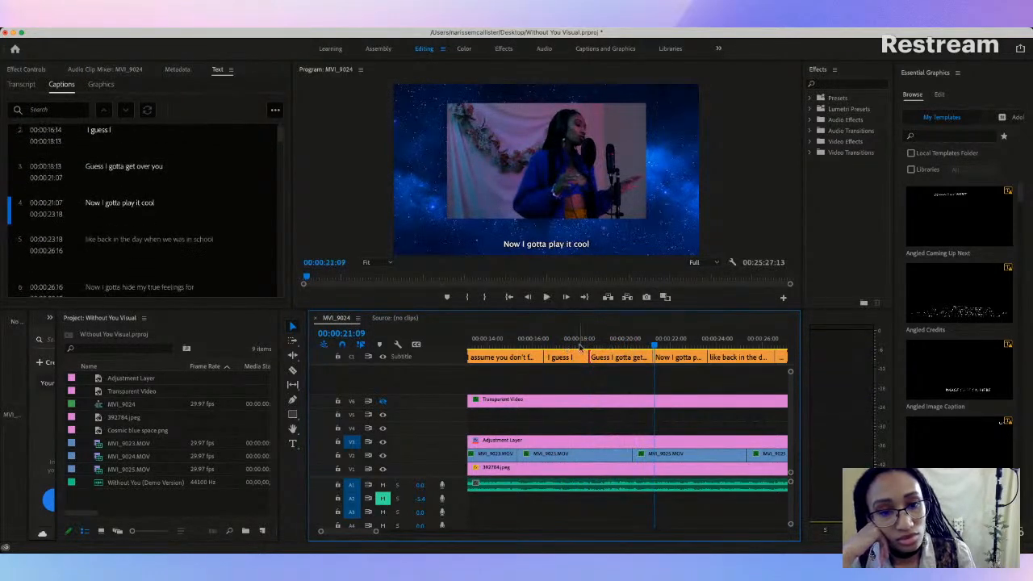
left_click_drag(649, 357, 649, 357)
Step: Play through the fourth caption and move its boundary with "like back in the day when we was in school" to 00:00:23:12
left_click(488, 340)
key("space")
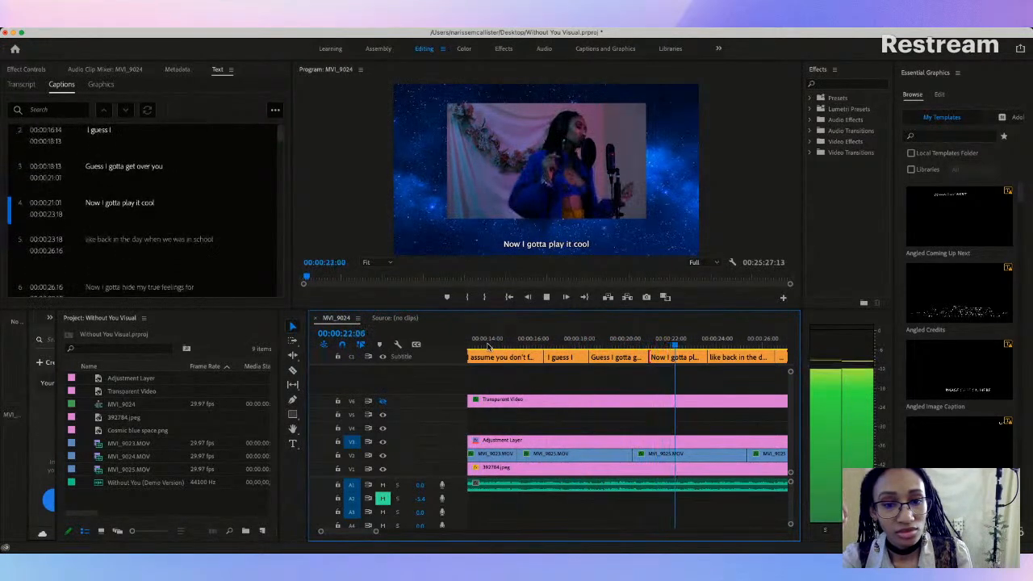
key("space")
key("space")
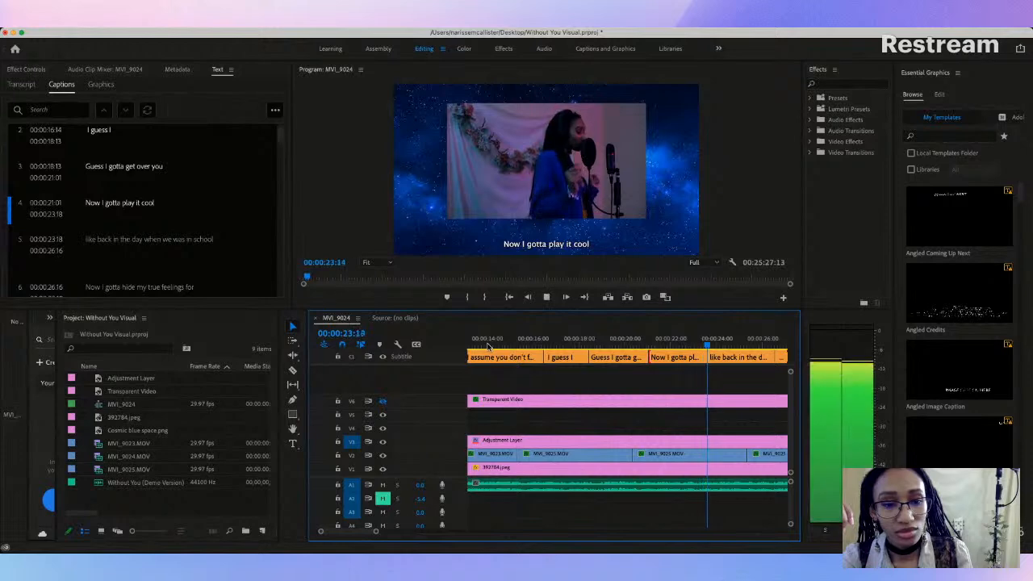
key("space")
scroll(557, 366, "right", 4)
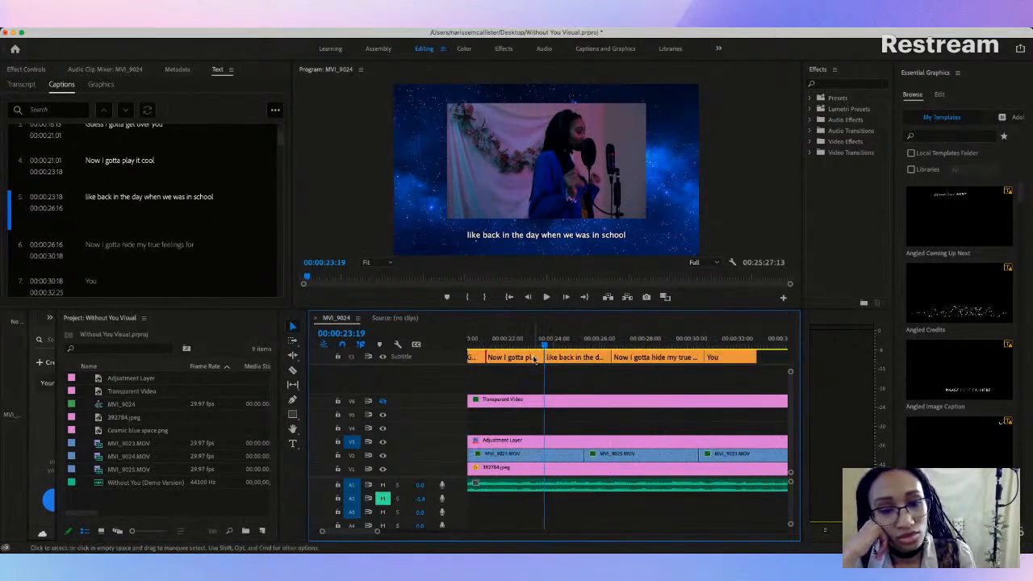
left_click(540, 357)
left_click_drag(539, 356, 539, 357)
left_click(545, 358)
Step: Replay the sequence from just before the first caption to check the timing of the opening captions
scroll(529, 356, "left", 5)
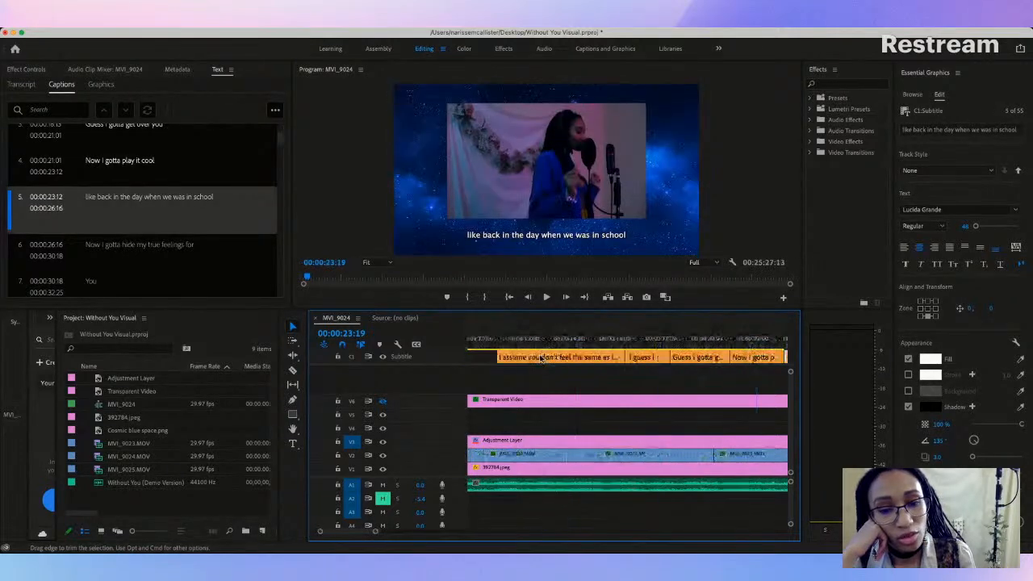
left_click(494, 345)
key("space")
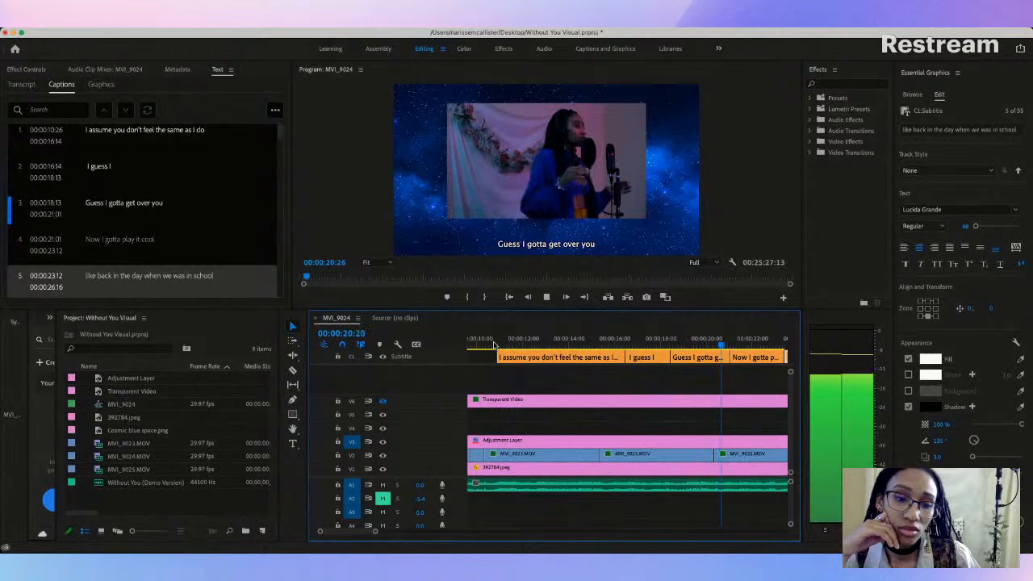
left_click(490, 346)
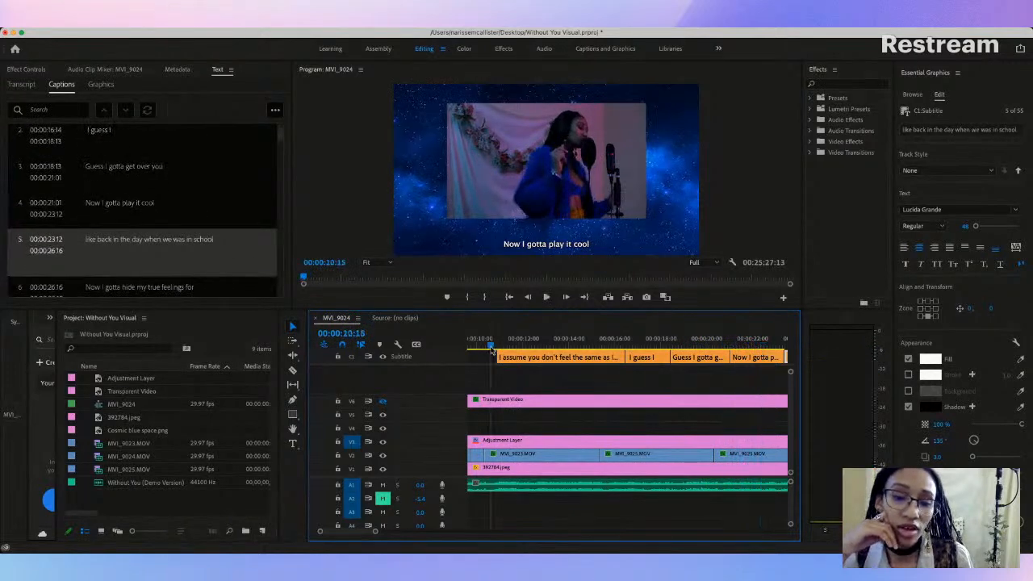
key("space")
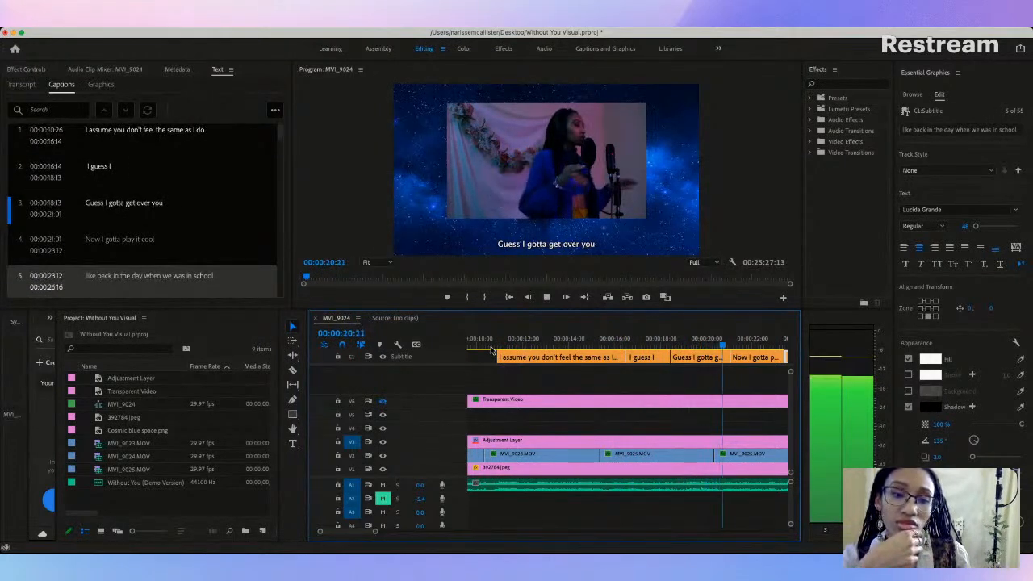
key("space")
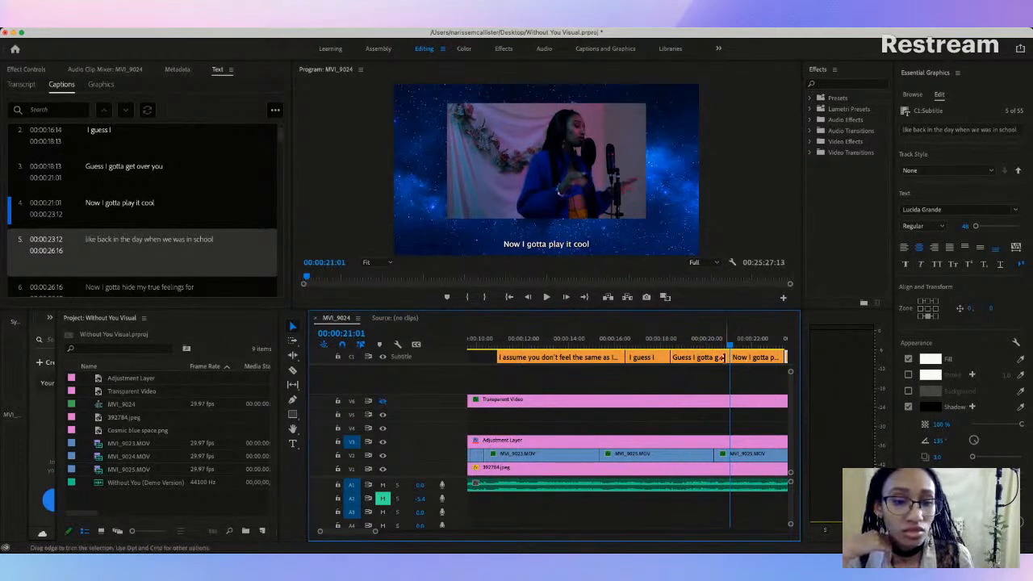
Step: Trim only the end of the "Guess I gotta get over you" caption to 00:00:20:25 and replay that section
left_click(725, 356)
left_click_drag(724, 357, 726, 356)
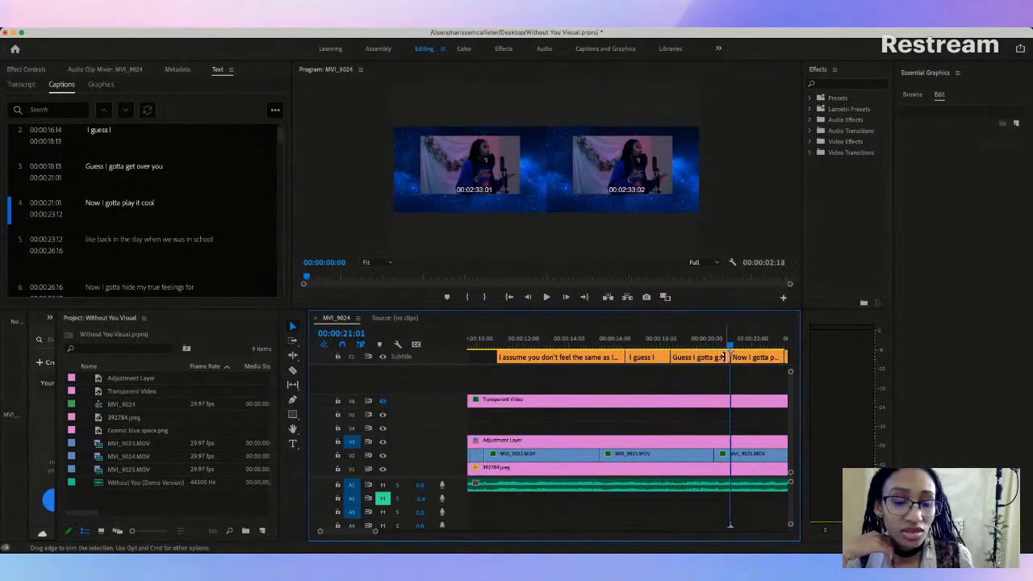
left_click_drag(725, 357, 724, 357)
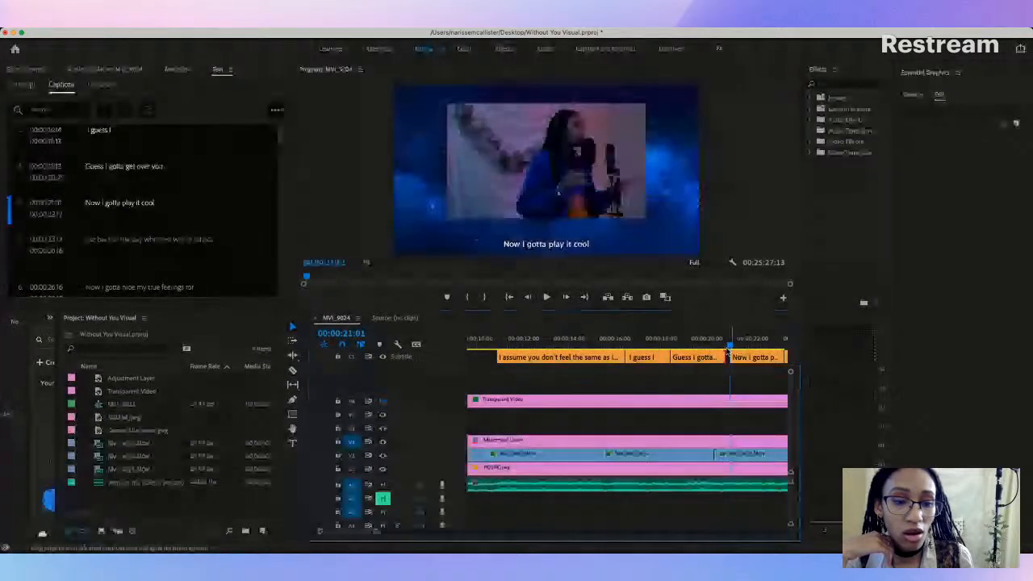
left_click(664, 347)
key("space")
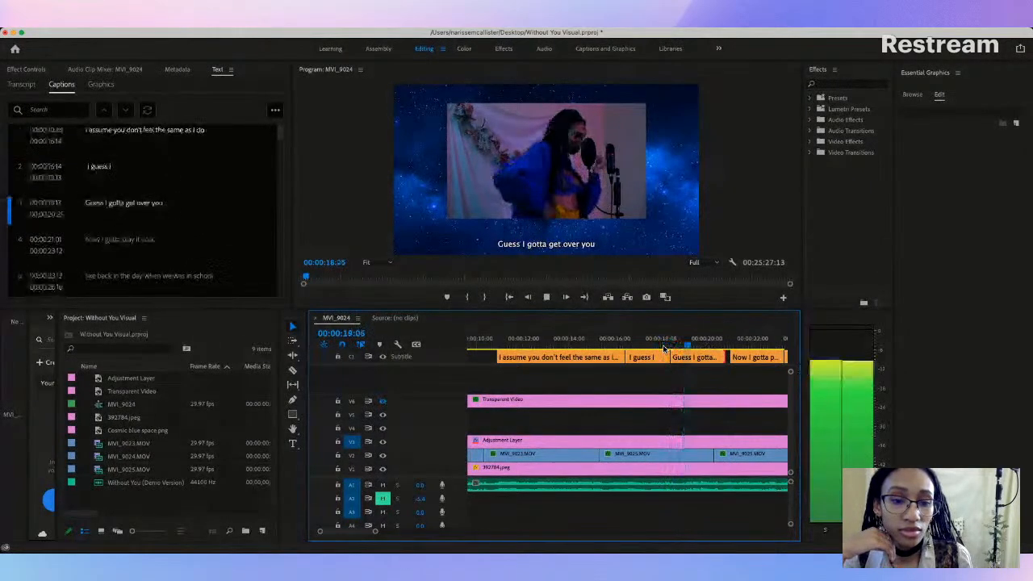
key("space")
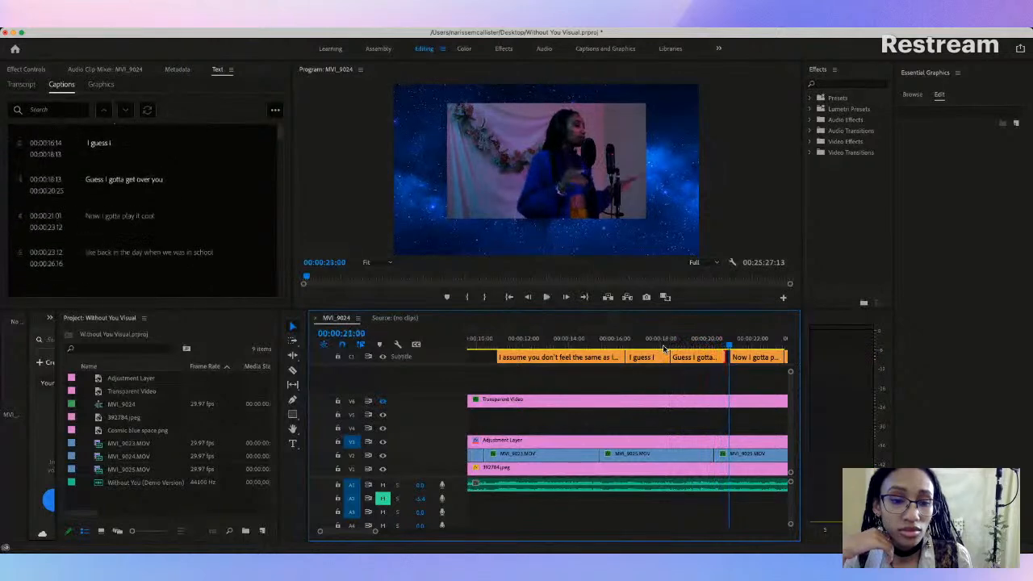
Step: Make the captions "Guess I gotta get over you" and "Now I gotta play it cool" meet at 00:00:21:00
left_click_drag(375, 531, 357, 532)
left_click_drag(586, 356, 624, 356)
left_click(635, 357)
Step: Replay from 00:00:20:15 to the start of the "Now I gotta hide my true feelings for" caption to check the timing
left_click(514, 344)
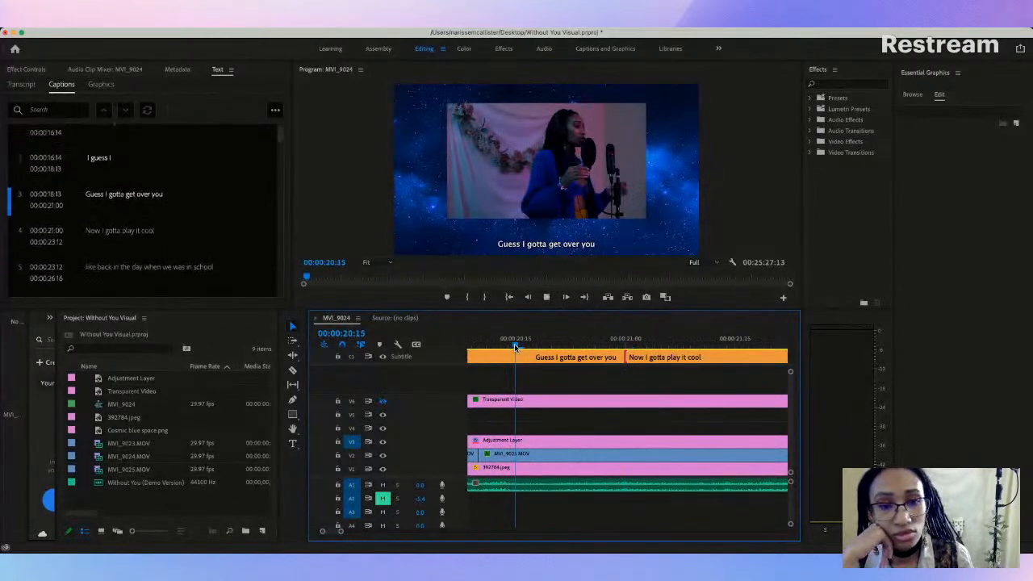
key("space")
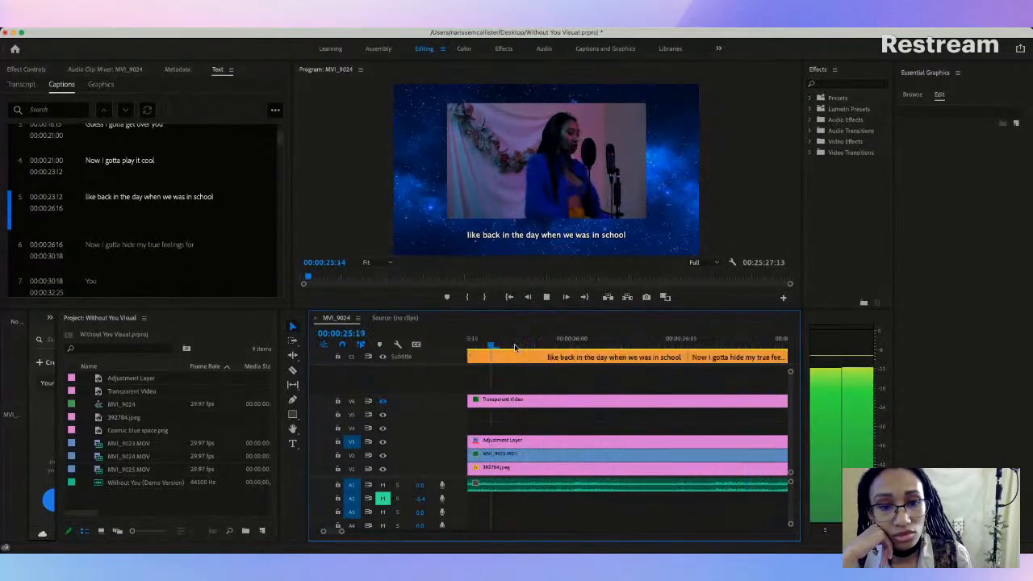
key("space")
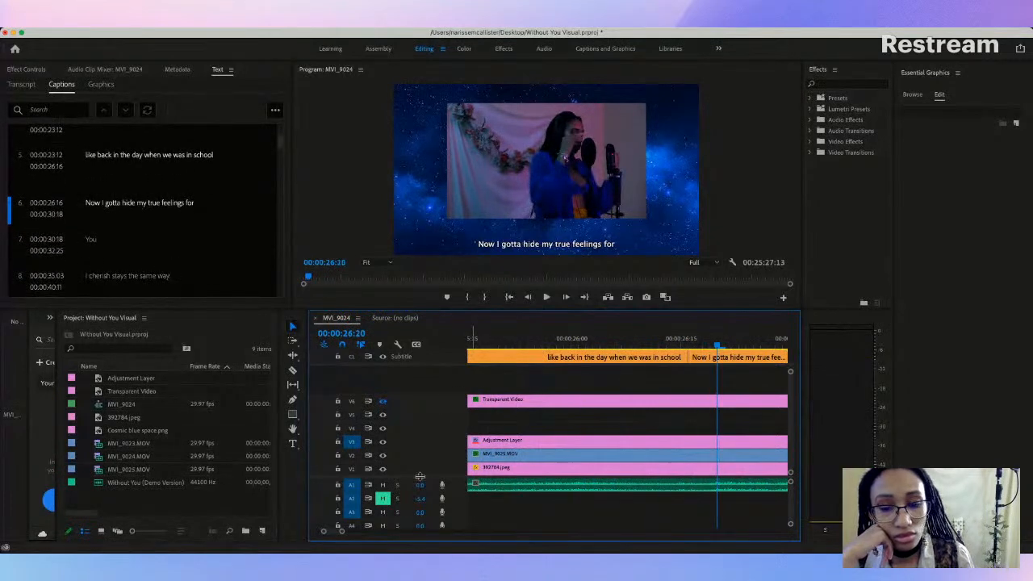
Step: Capitalize the first word of the fifth caption so it reads "Like back in the day when we was in school"
left_click(427, 544)
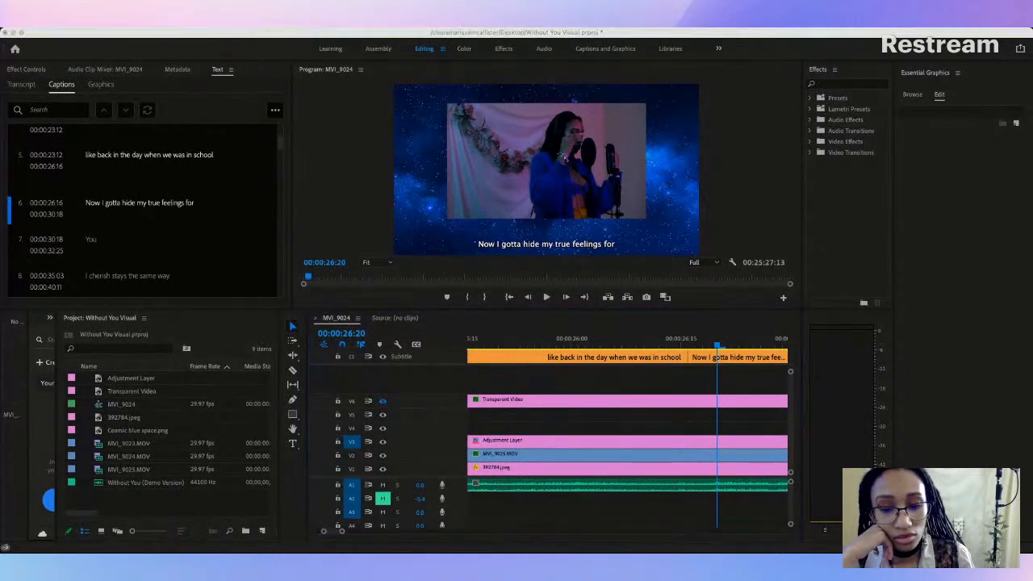
left_click(343, 537)
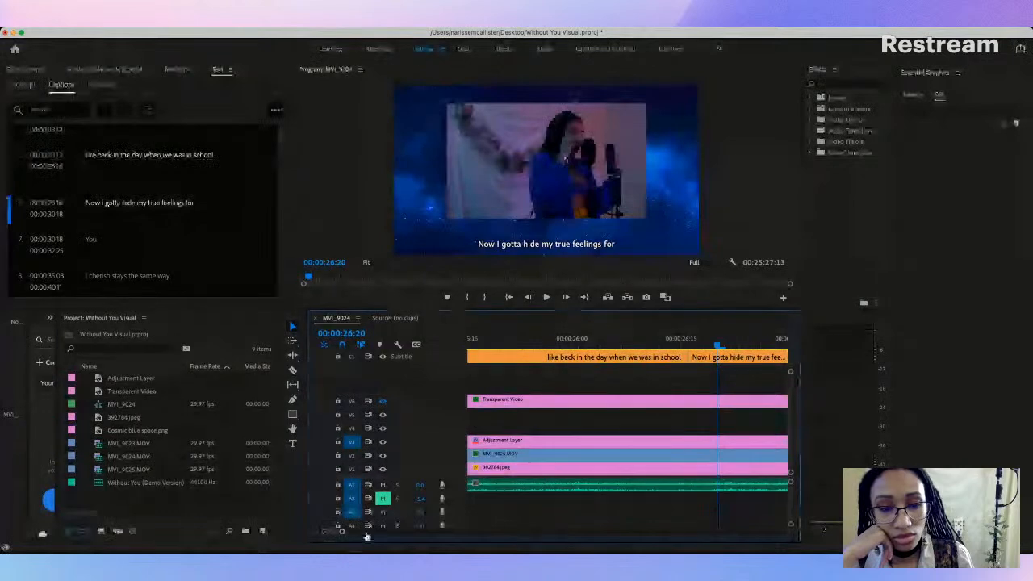
left_click_drag(342, 534, 376, 531)
left_click_drag(514, 347, 558, 347)
left_click(569, 357)
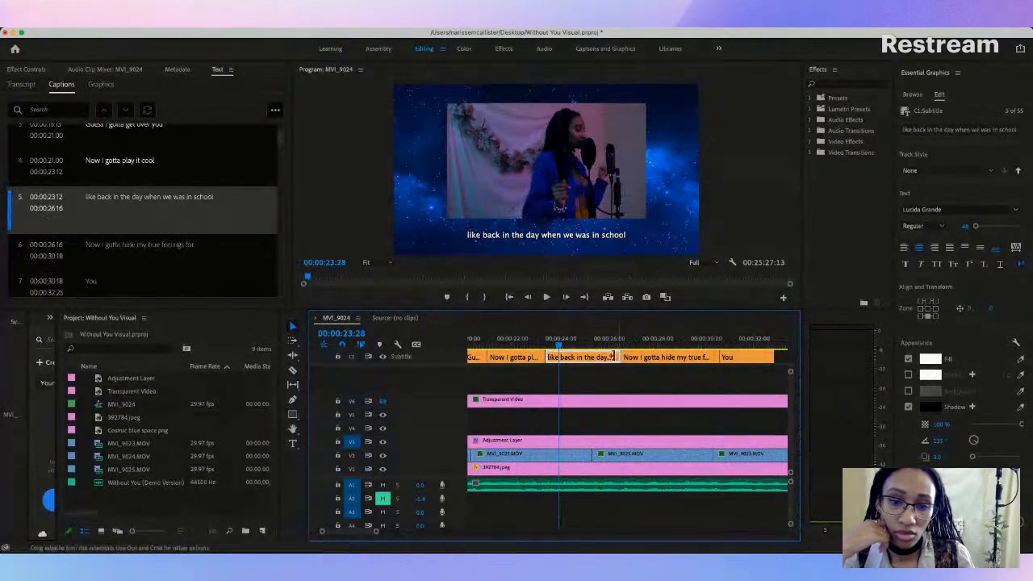
double_click(96, 202)
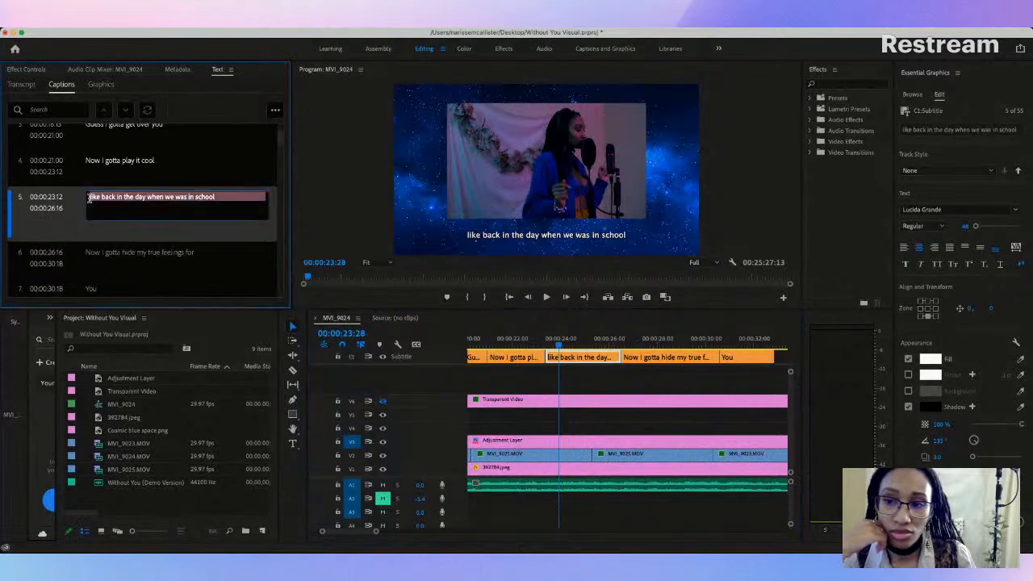
key("Delete")
type("L")
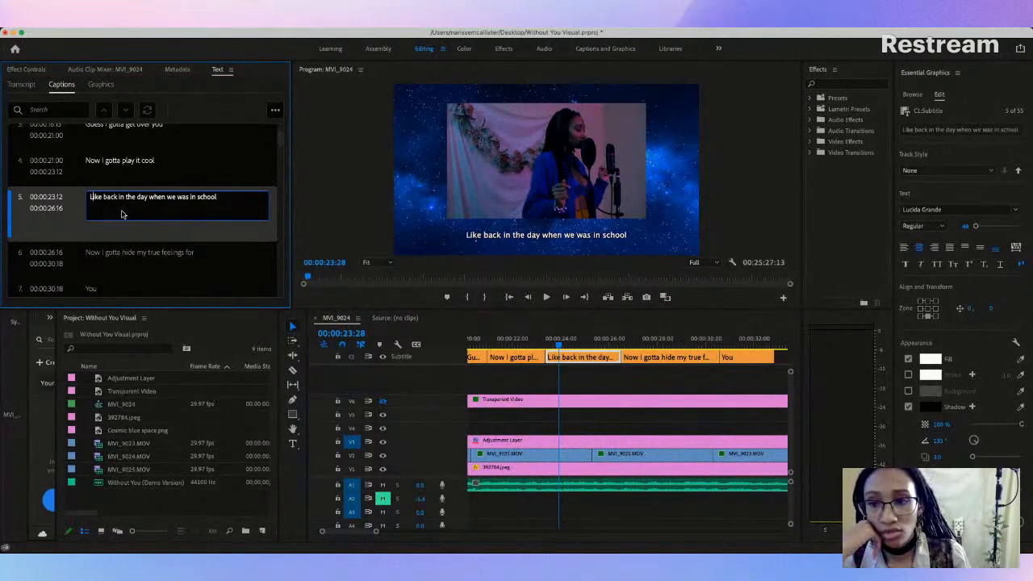
key("Return")
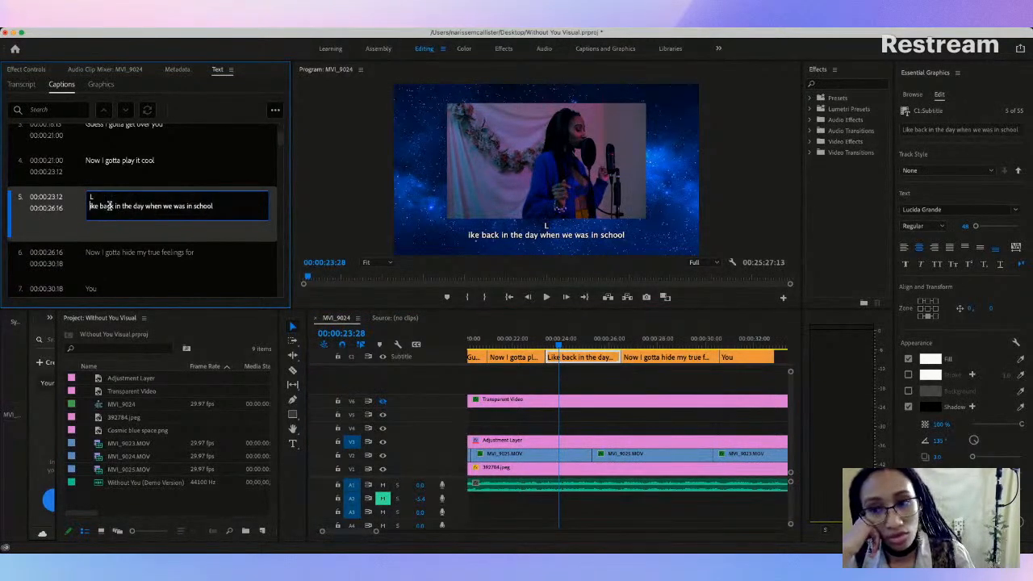
key("BackSpace")
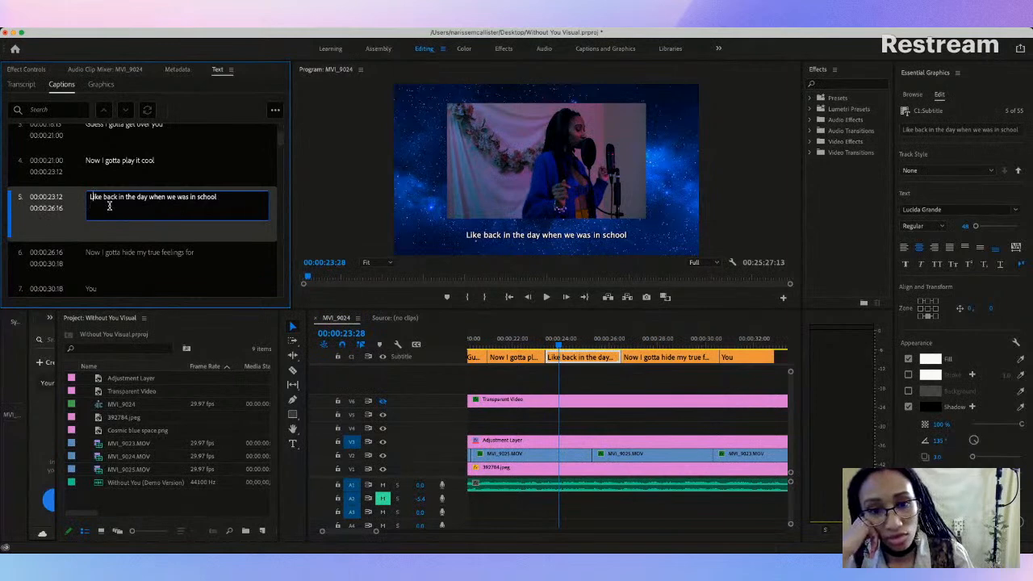
left_click(234, 229)
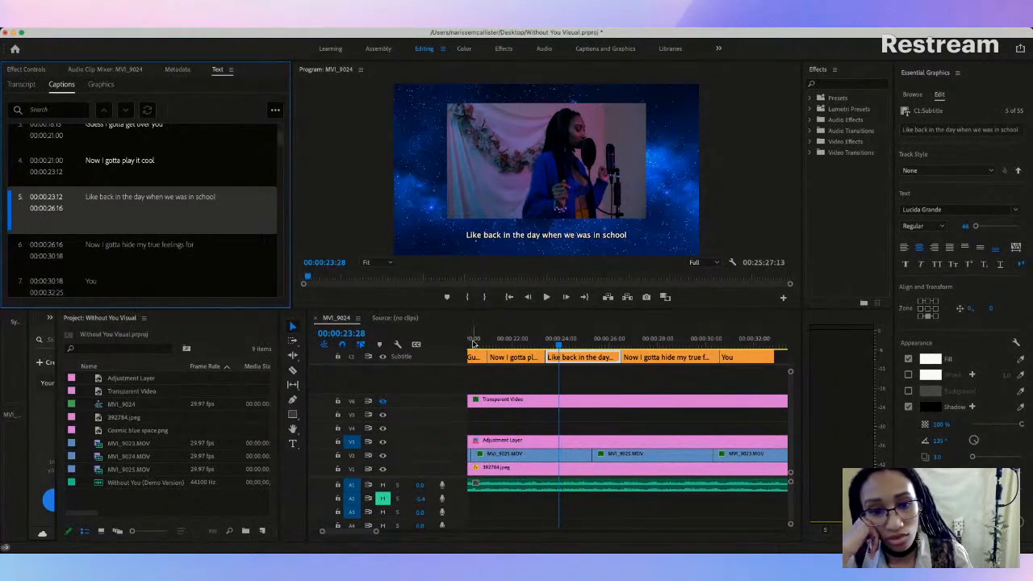
Step: Play through the "Like back in the day when we was in school" caption and move its boundary with the next caption to 00:00:26:09
left_click(537, 347)
key("space")
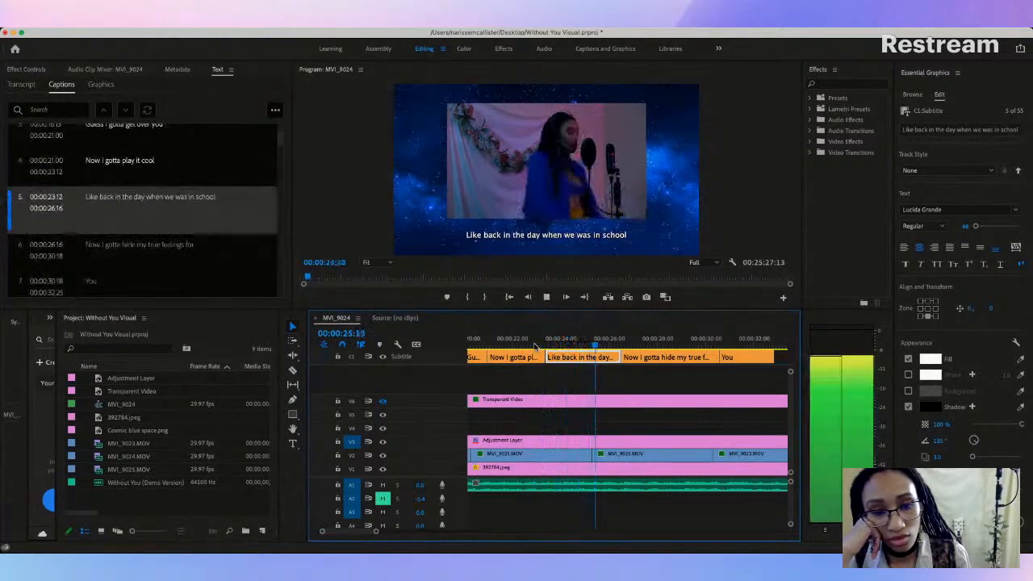
key("space")
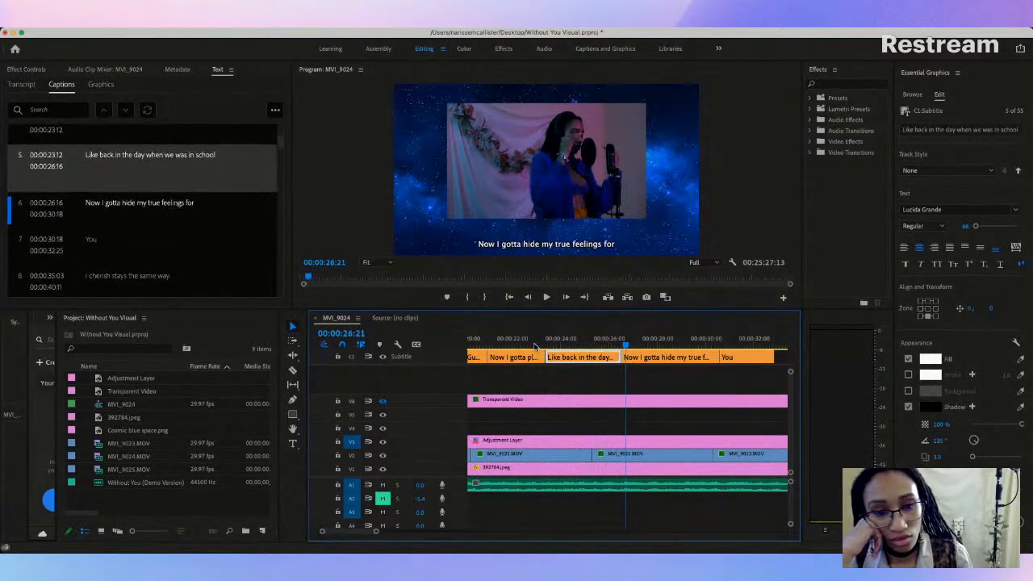
left_click(501, 348)
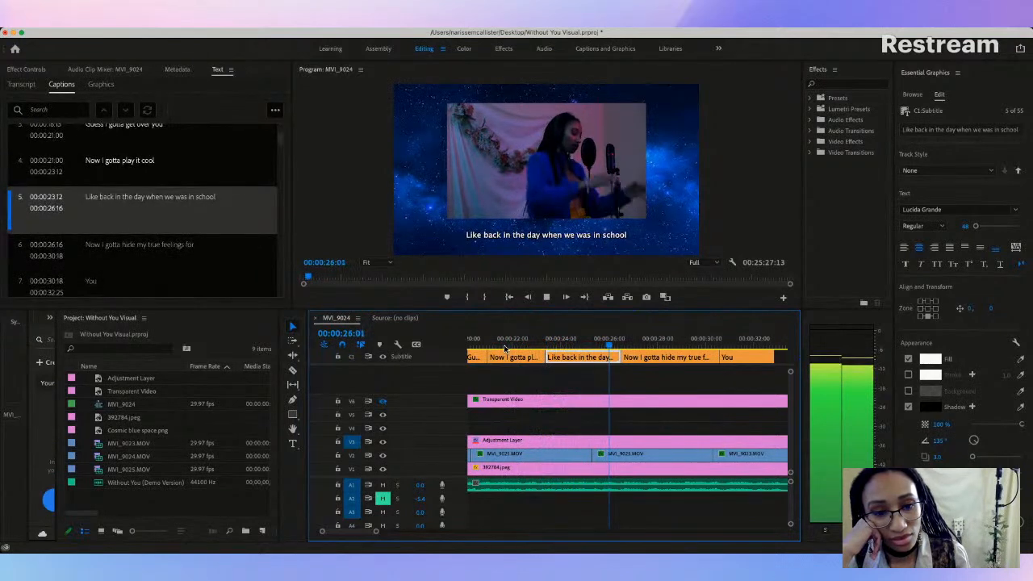
key("space")
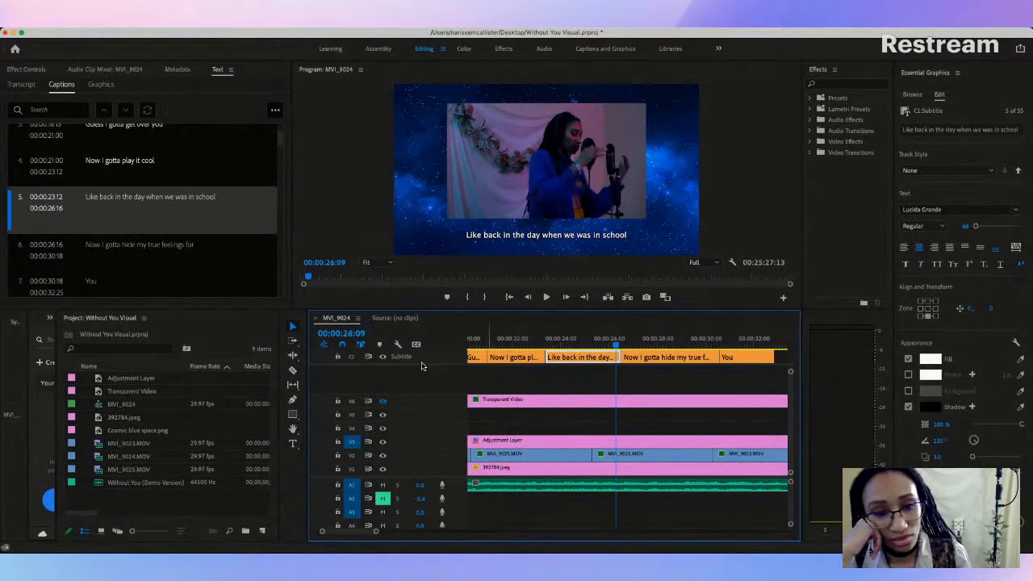
left_click_drag(617, 356, 616, 357)
Step: Play through the "Now I gotta hide my true feelings for" caption and move its boundary with "You" to 00:00:30:15
left_click(523, 339)
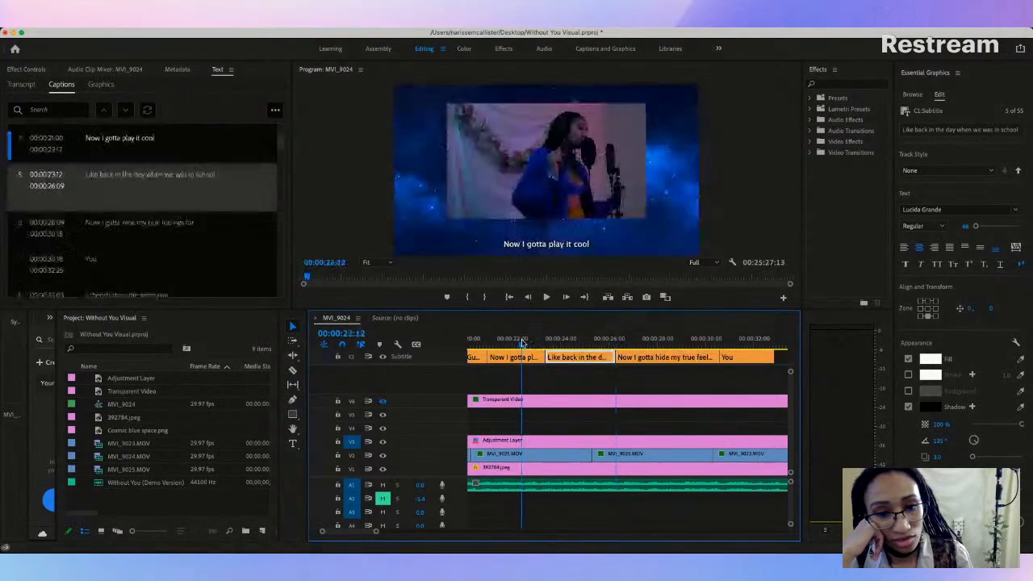
key("space")
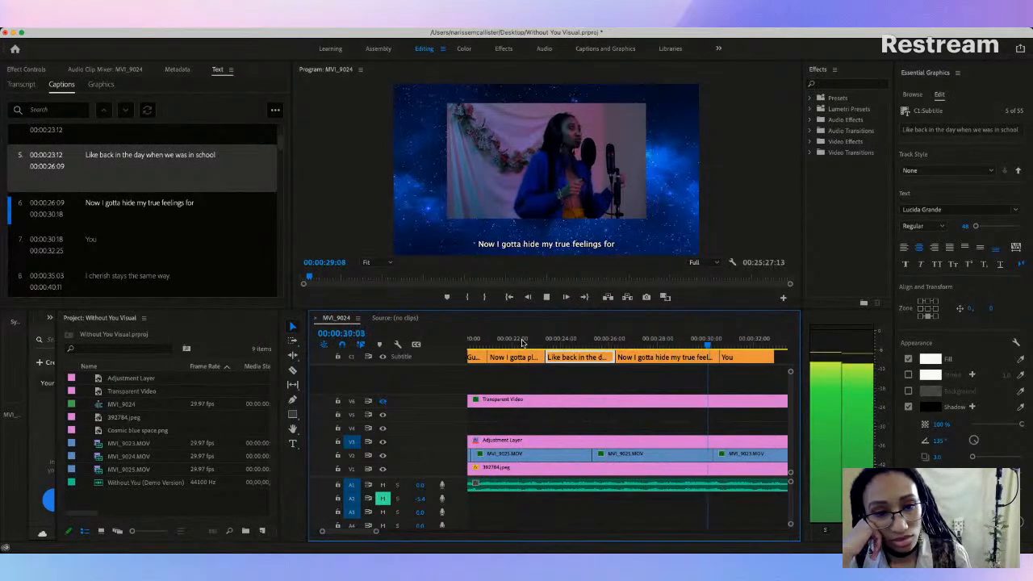
key("space")
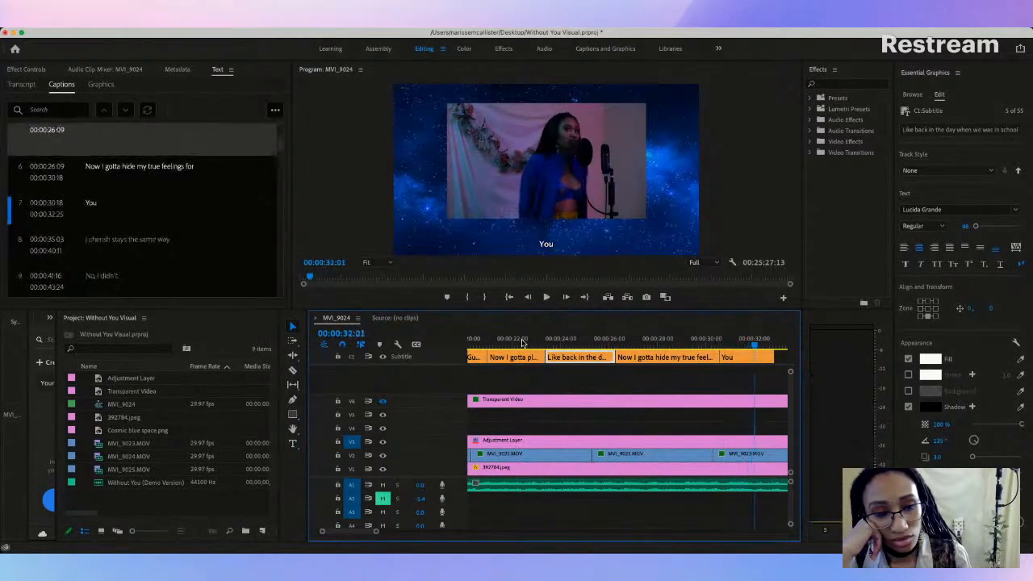
left_click(660, 340)
key("space")
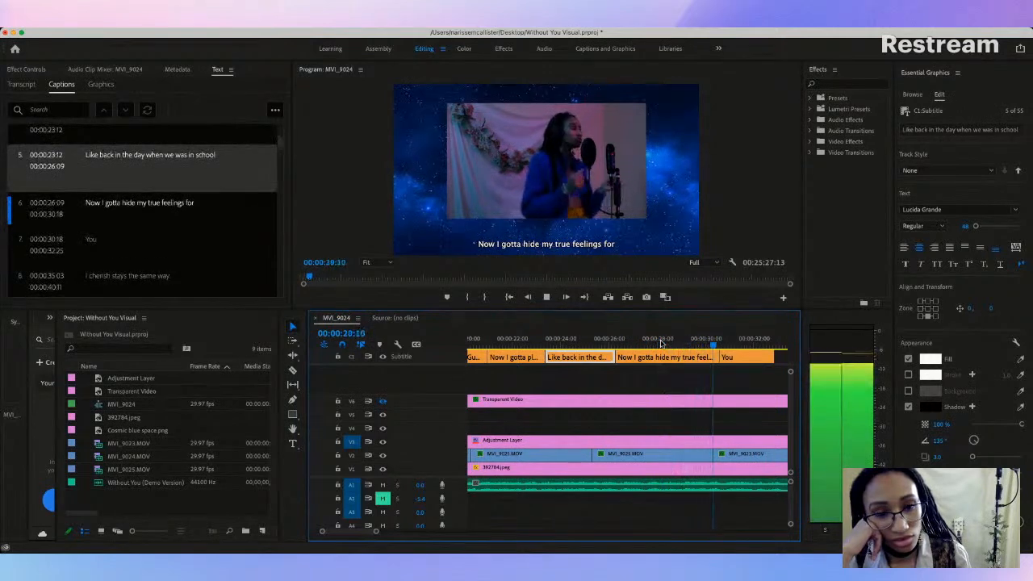
key("space")
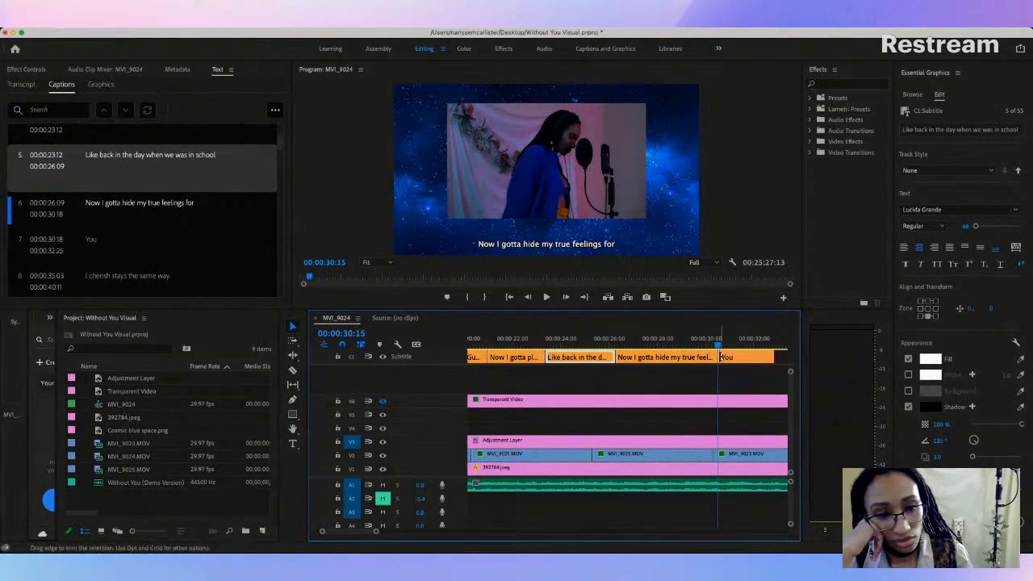
left_click_drag(715, 356, 718, 357)
Step: Replay the transition into the "You" caption and continue into the gap before "I cherish stays the same way."
left_click(662, 345)
key("space")
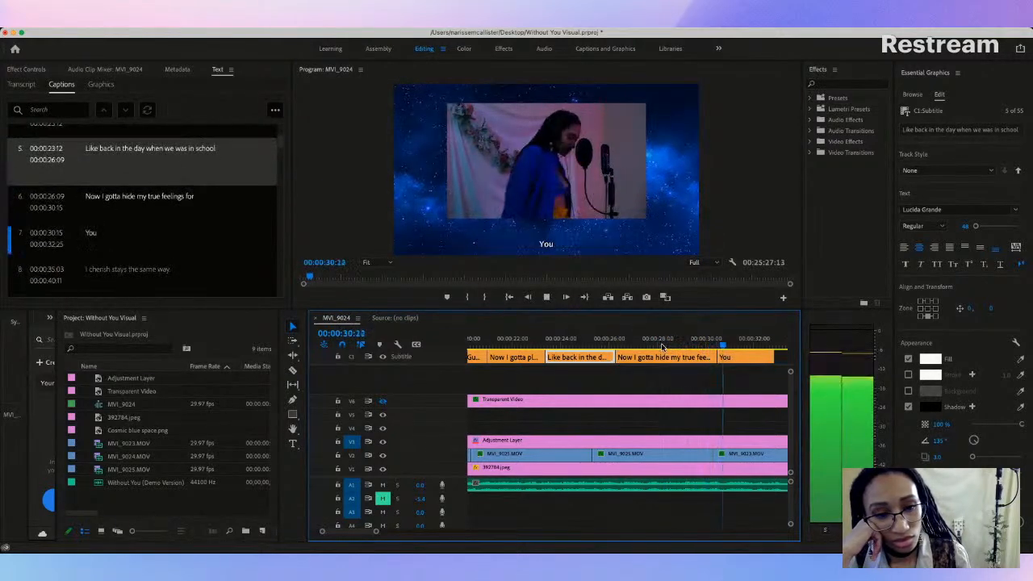
key("space")
left_click(645, 345)
key("space")
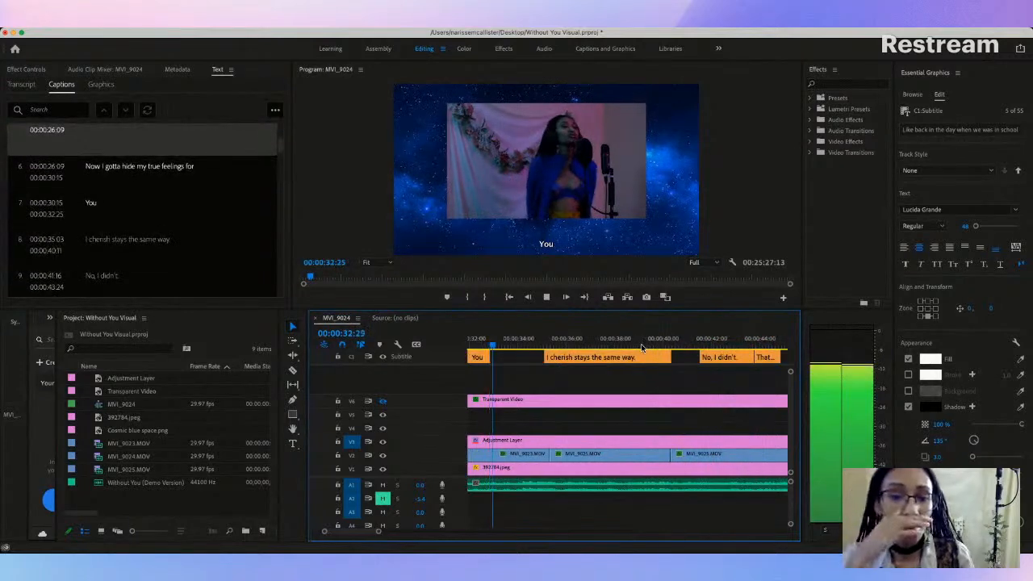
key("space")
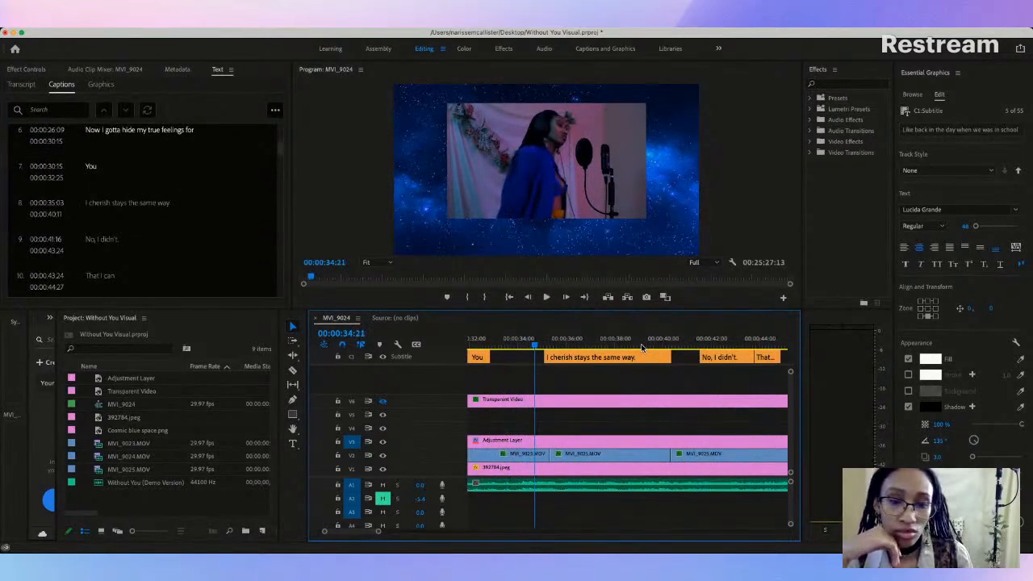
Step: Examine the "You" and "I cherish stays the same way." captions and the uncaptioned gap between them
left_click(569, 360)
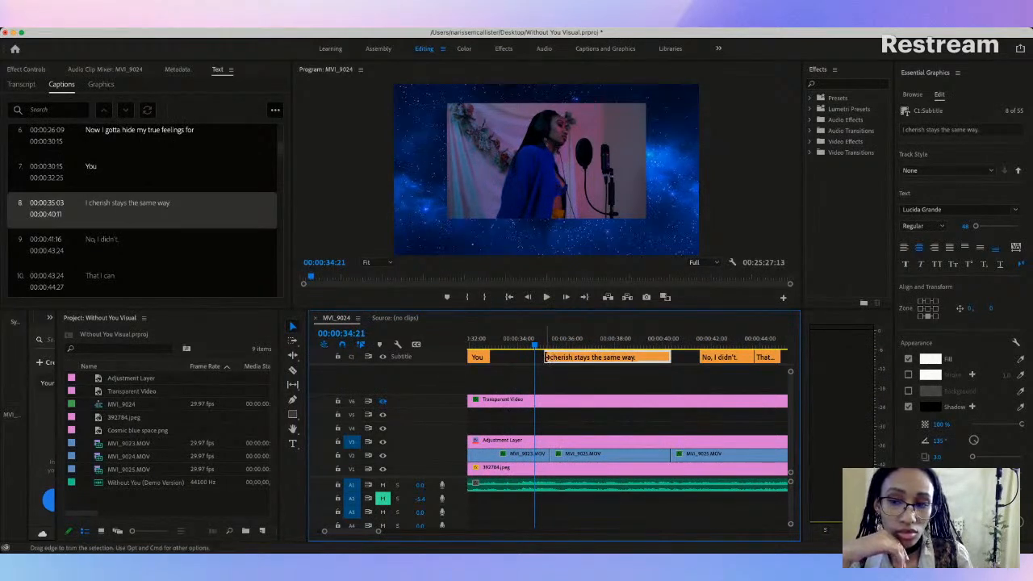
scroll(554, 361, "left", 3)
left_click(594, 358)
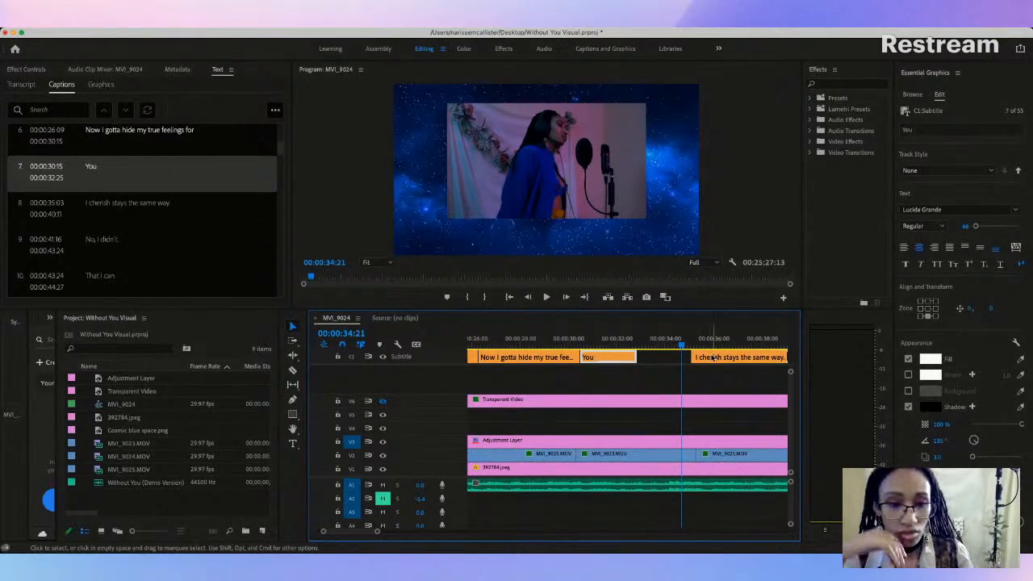
left_click(741, 357)
scroll(710, 357, "right", 3)
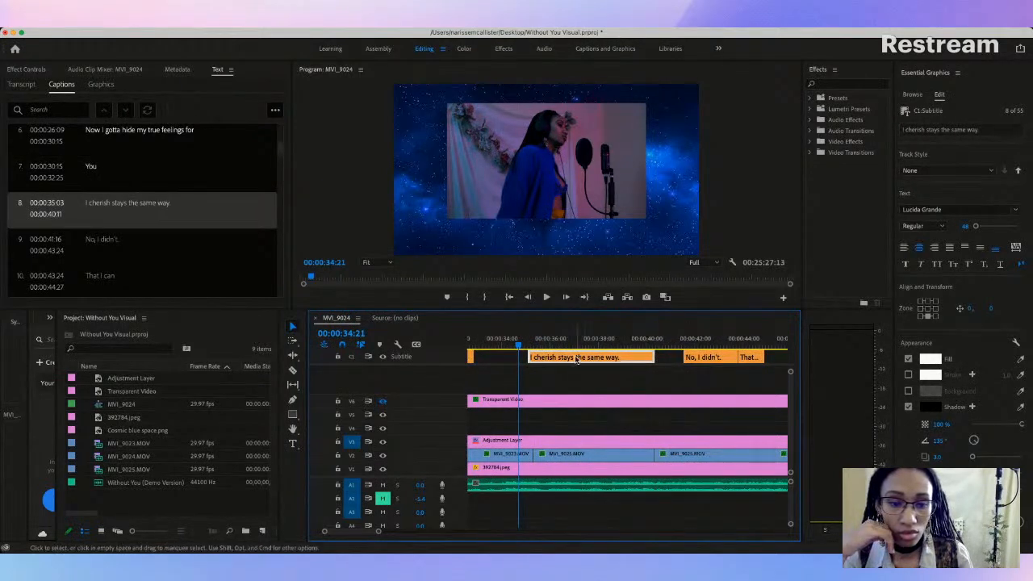
scroll(576, 361, "left", 3)
left_click(531, 346)
left_click_drag(531, 347, 660, 349)
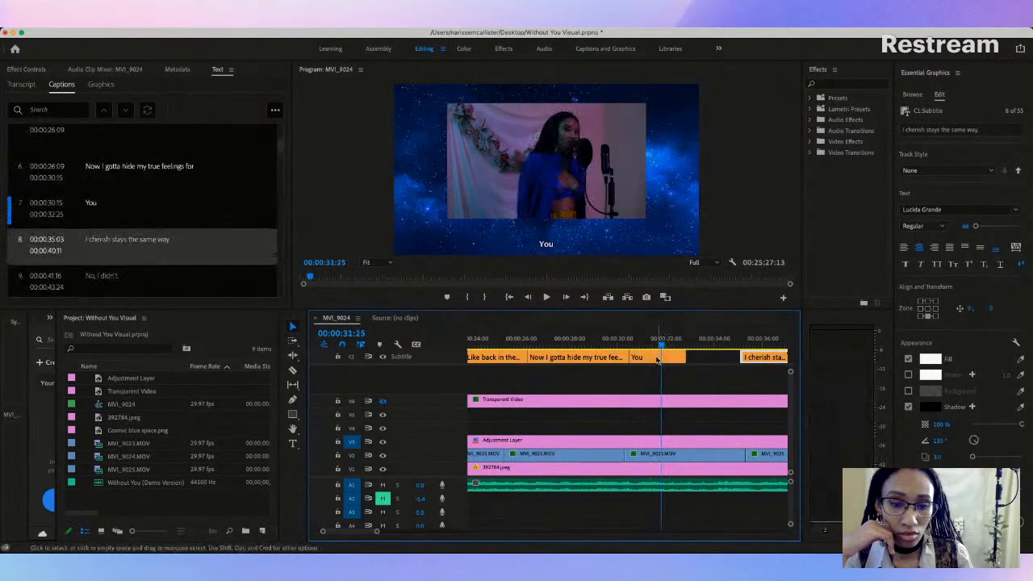
left_click(657, 360)
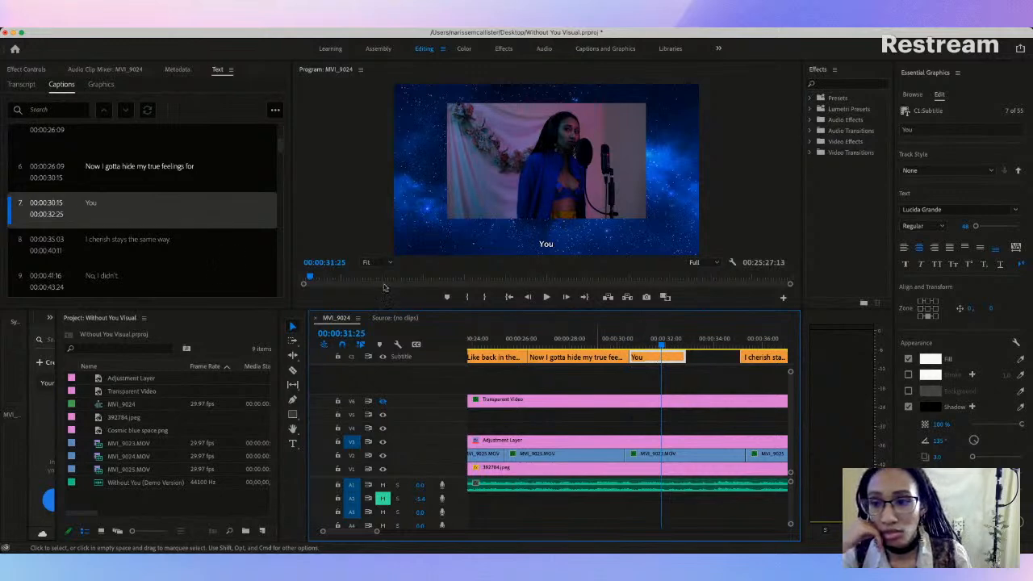
left_click(35, 244)
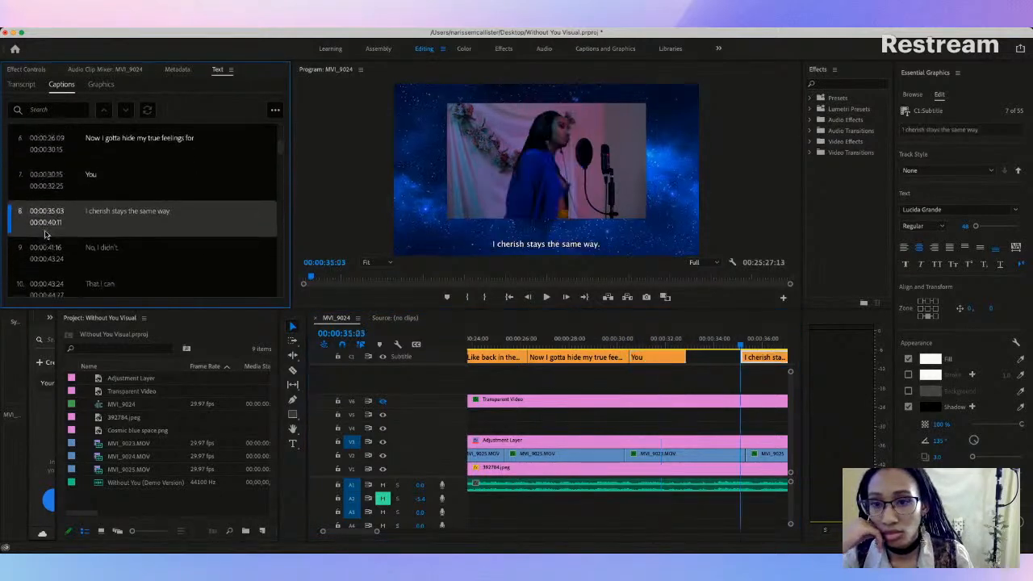
Step: Split the "You" caption that starts at 00:00:30:15 into two captions
left_click(275, 110)
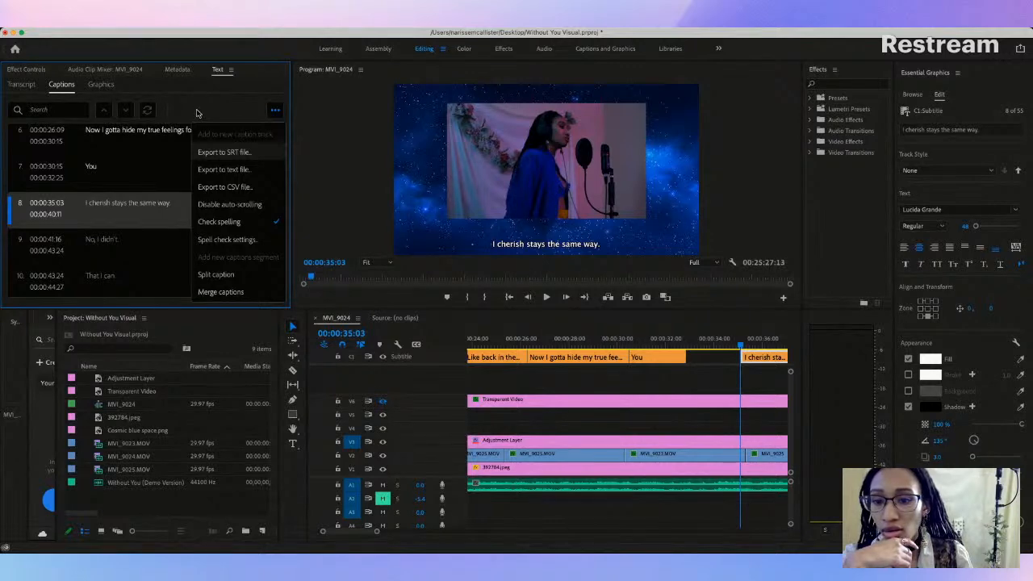
left_click(125, 170)
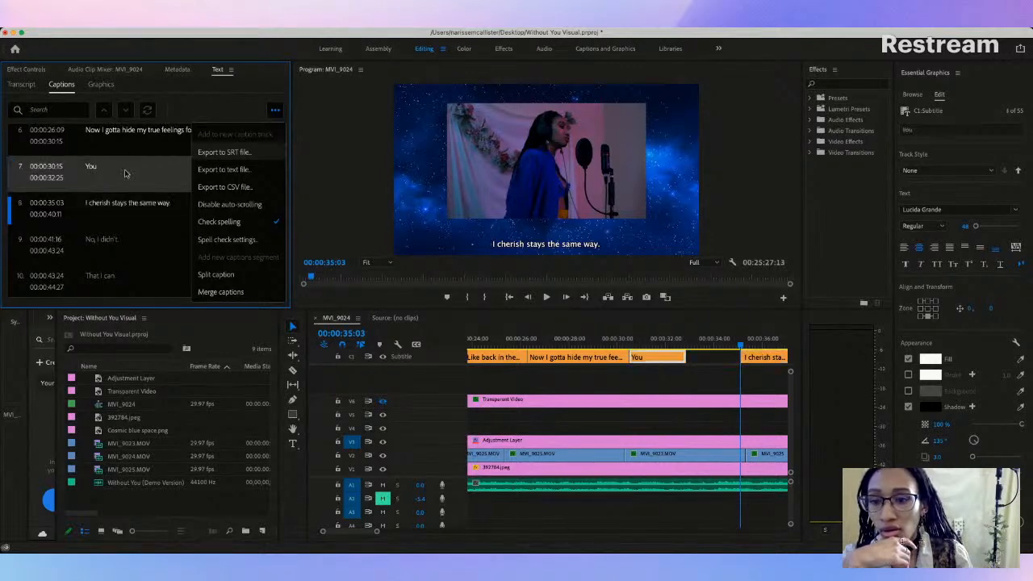
left_click(208, 275)
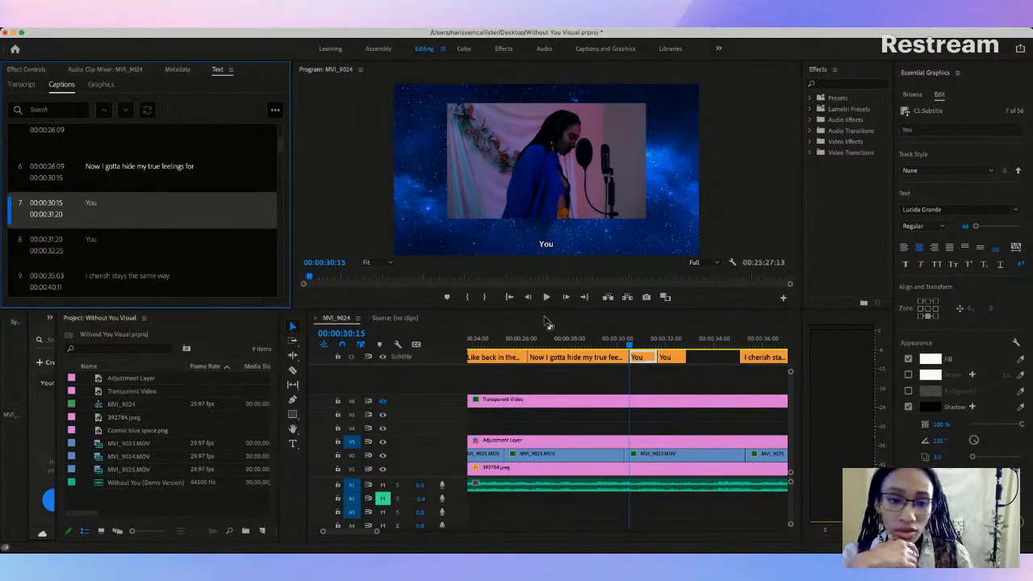
Step: Replay the section around the two "You" captions and move the second one to 00:00:33:27, directly before "I cherish stays the same way."
left_click(671, 356)
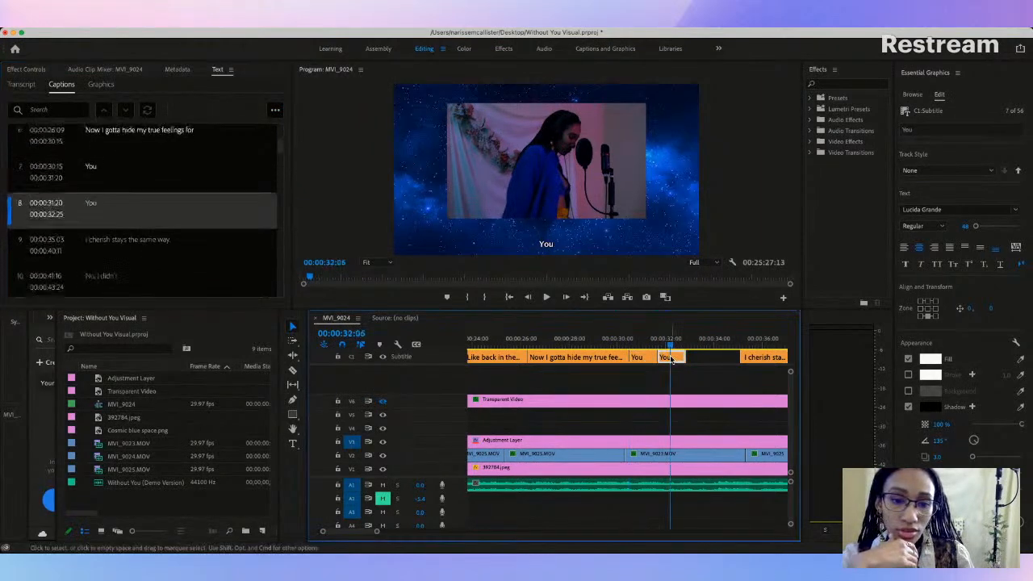
left_click(617, 346)
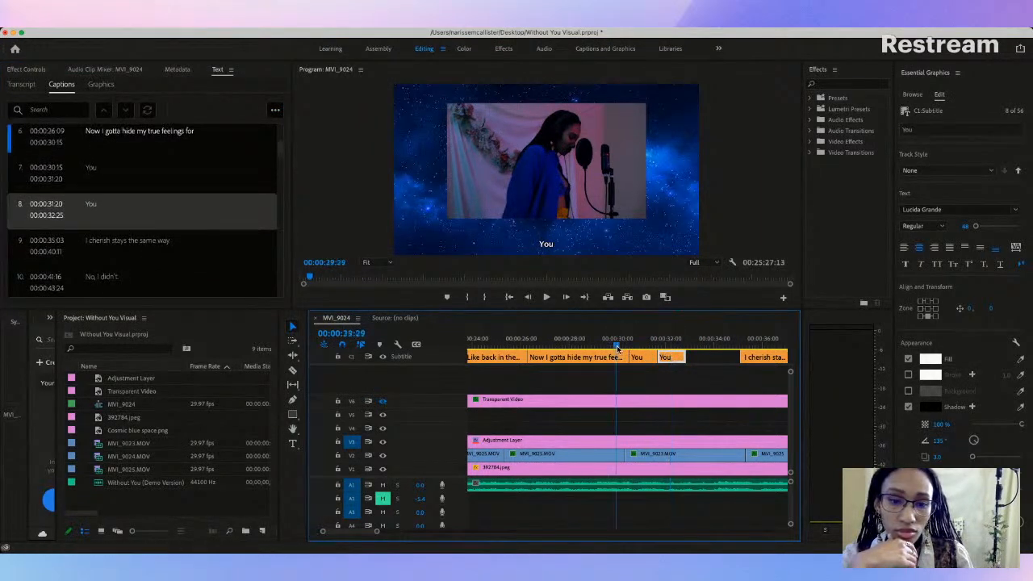
key("space")
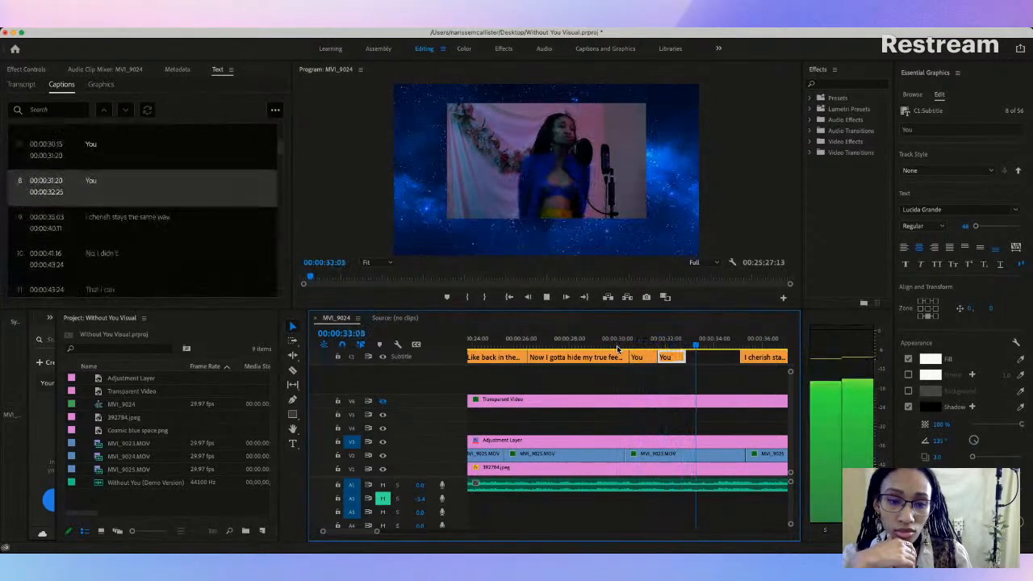
key("space")
left_click_drag(670, 358, 722, 362)
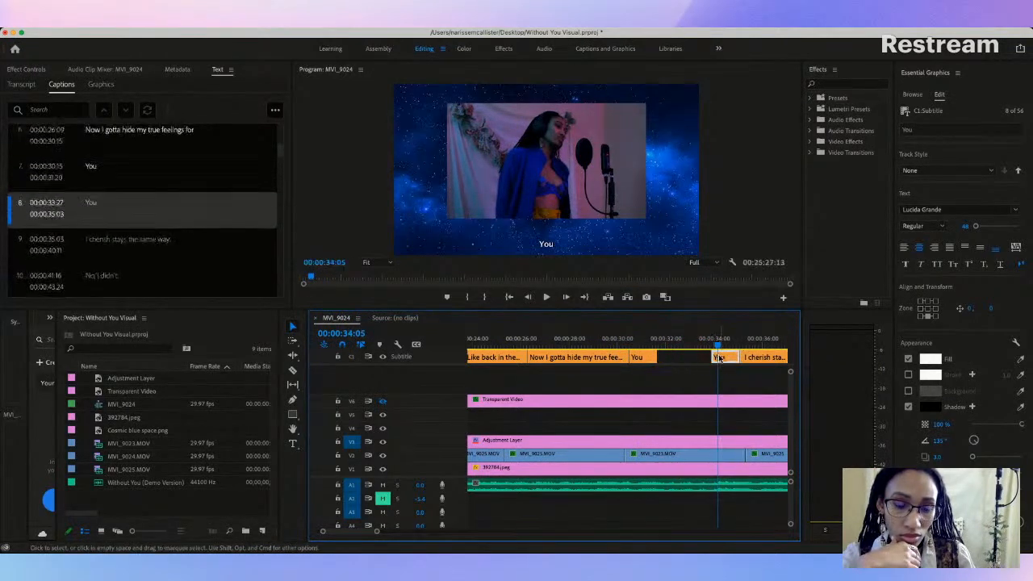
Step: Replace the text of the second "You" caption at 00:00:33:27 with "rule the way I move"
double_click(91, 204)
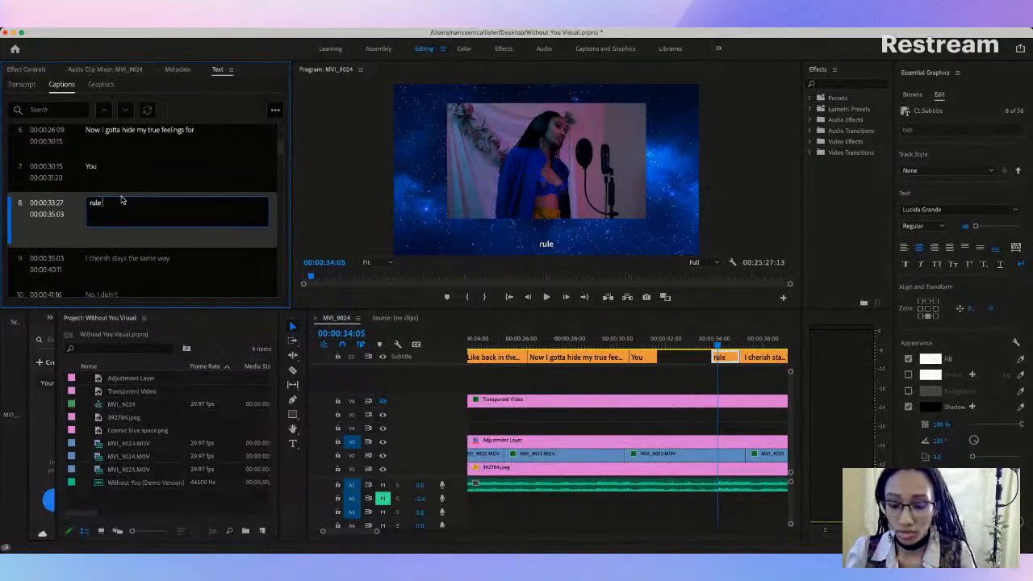
type("move")
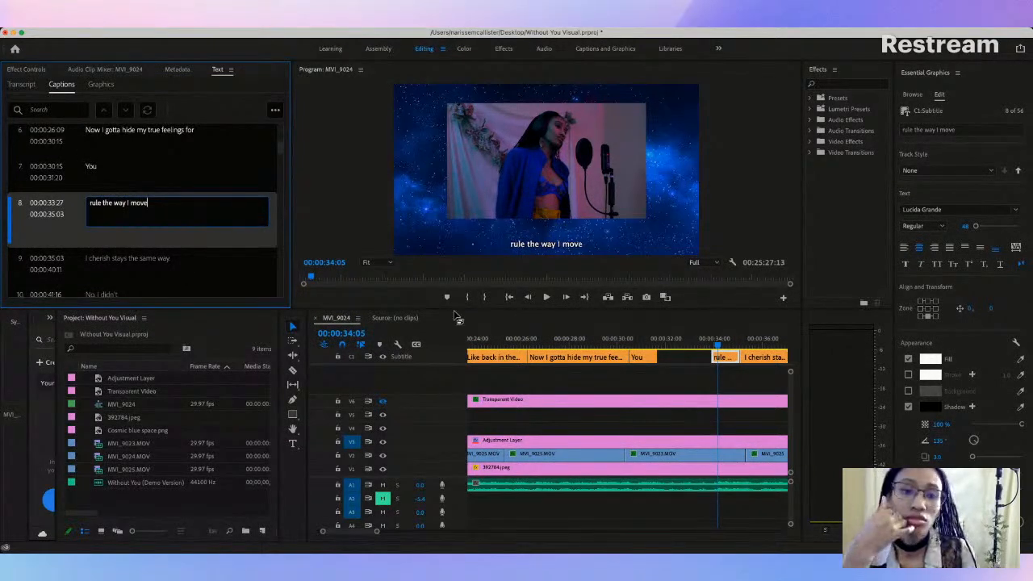
left_click(692, 363)
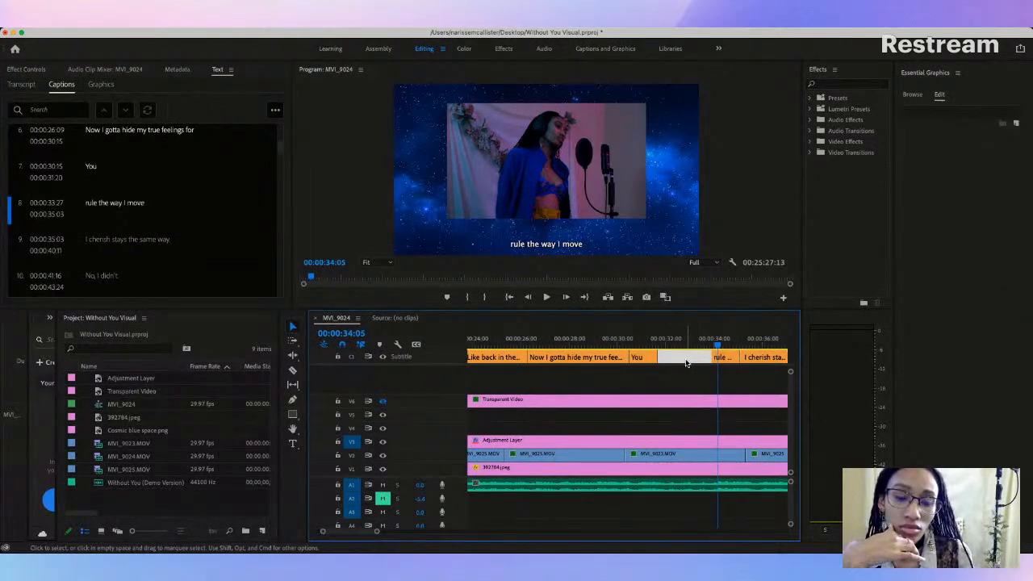
Step: Retime the "rule the way I move" caption to start at 00:00:33:13 and meet "I cherish stays the same way." at 00:00:36:28
scroll(686, 363, "right", 3)
left_click(521, 345)
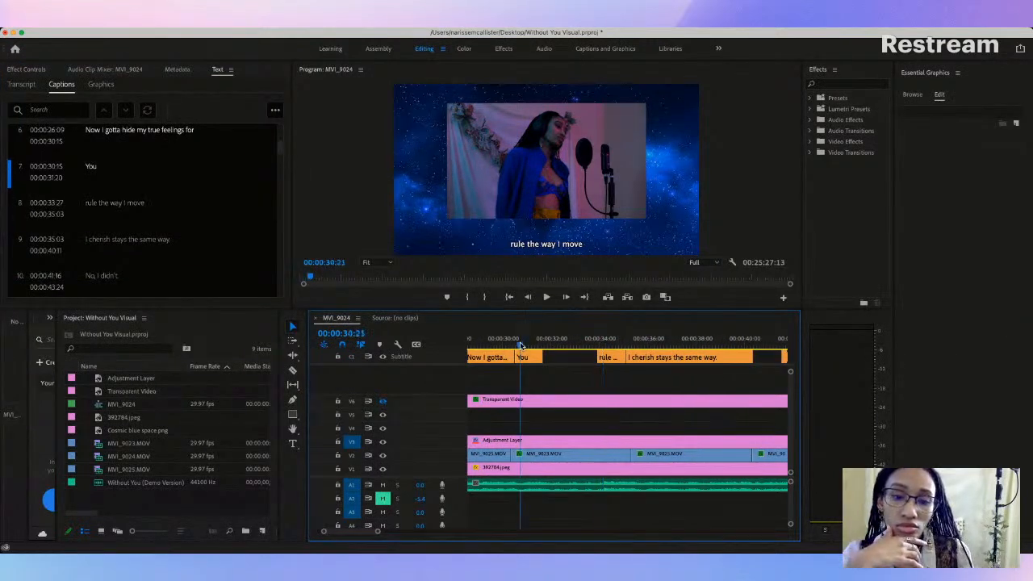
key("space")
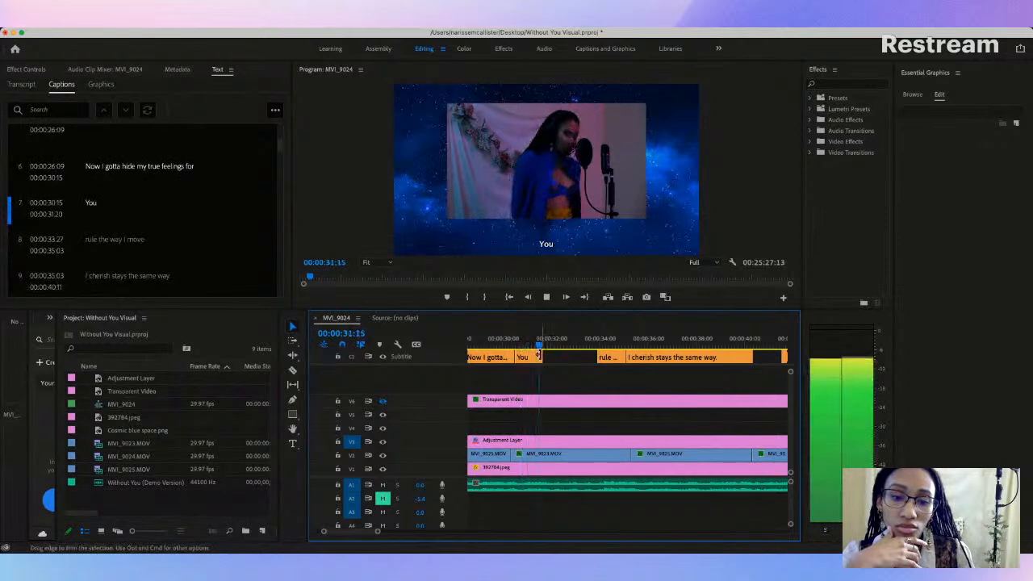
left_click_drag(595, 356, 586, 356)
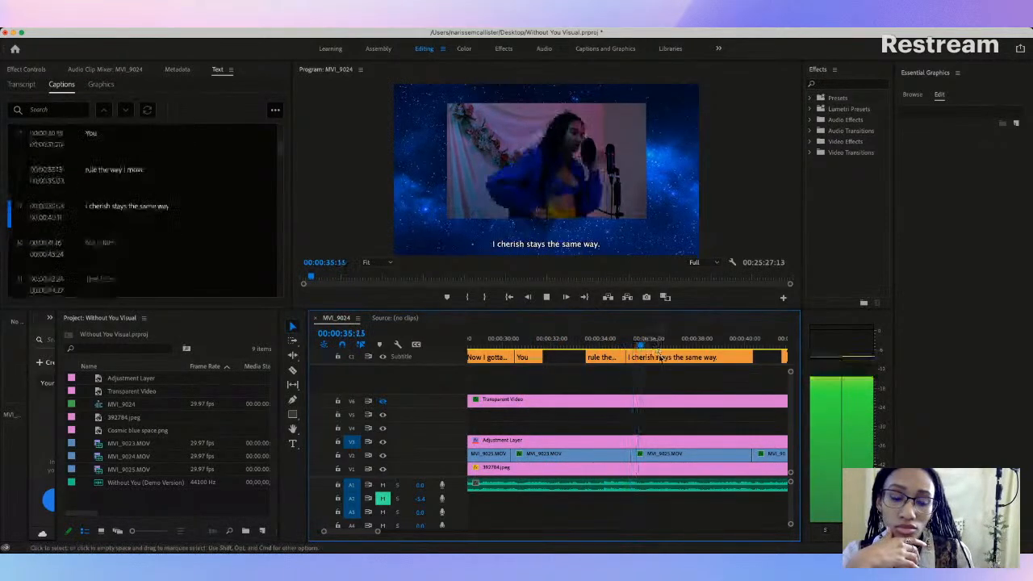
left_click(658, 355)
key("space")
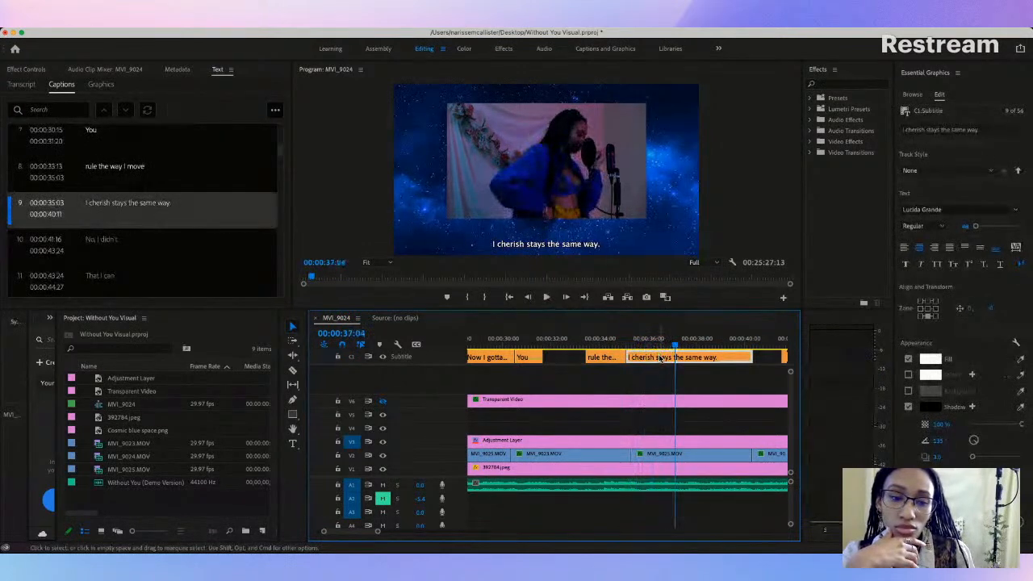
left_click_drag(629, 357, 670, 357)
Step: Replay the passage and change the "I cherish stays the same way." caption to "I cherish the day you say you feel the same way"
left_click(528, 340)
key("space")
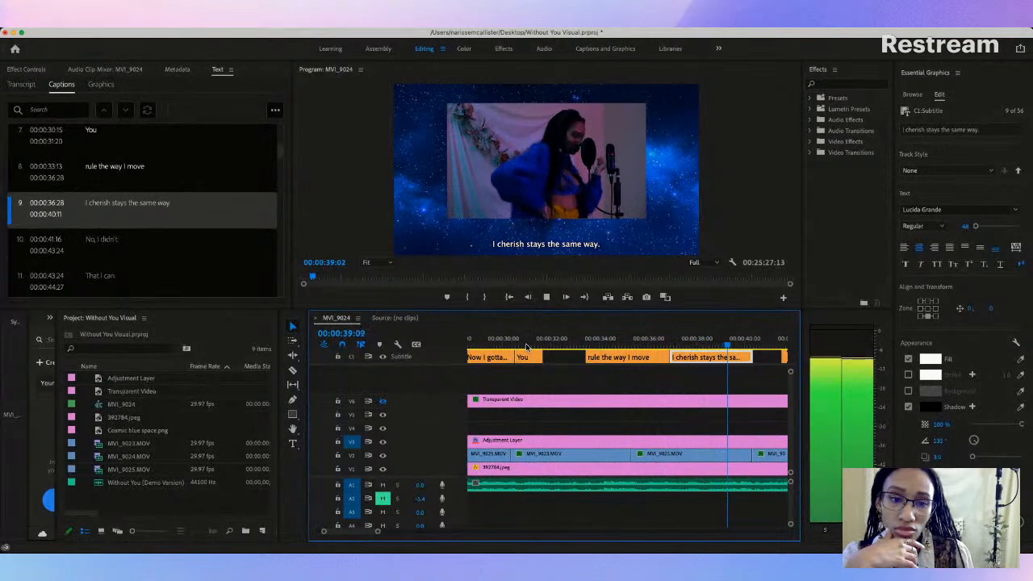
key("space")
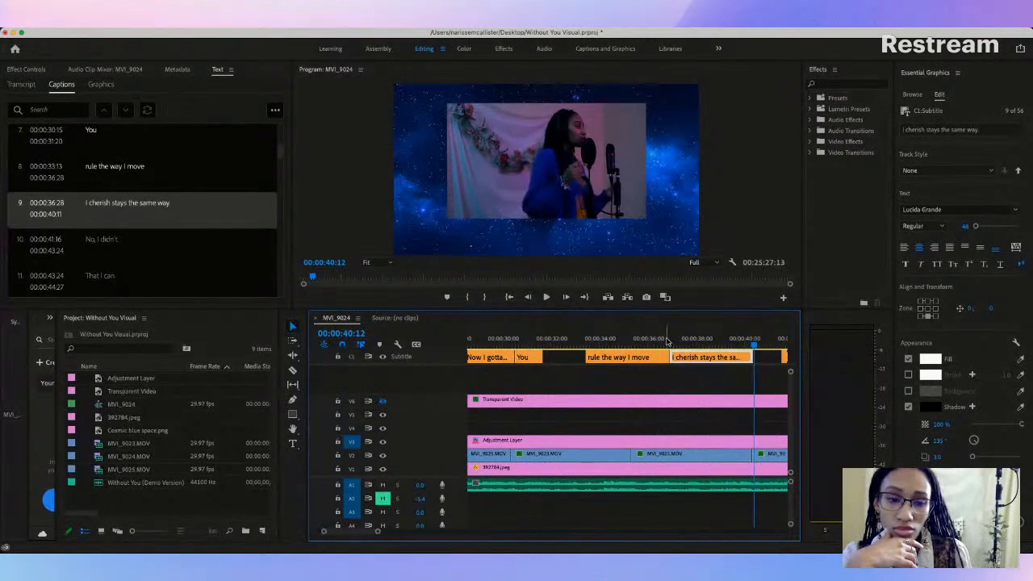
double_click(116, 204)
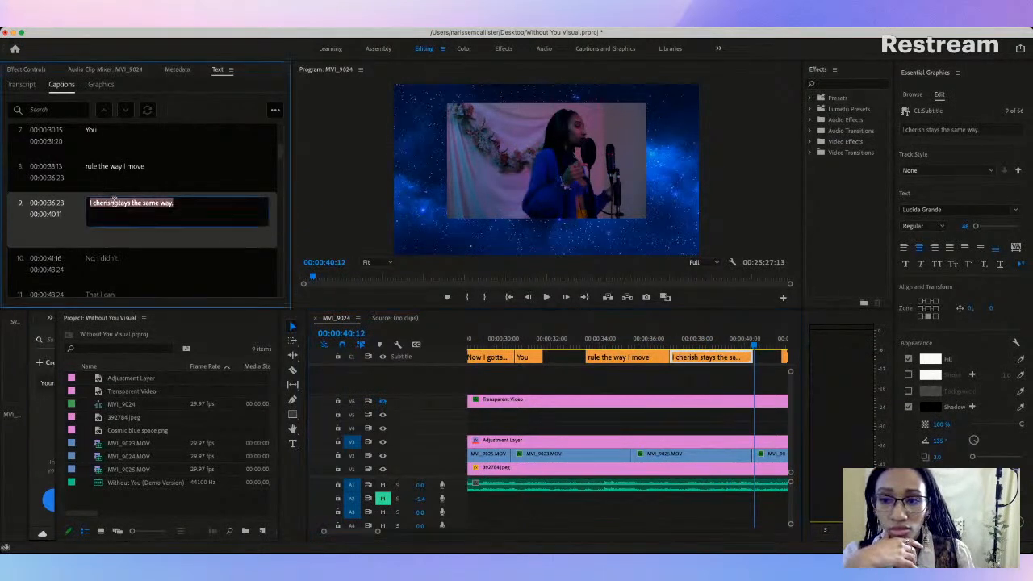
left_click(127, 203)
key("BackSpace")
key("BackSpace")
key("BackSpace")
key("BackSpace")
key("BackSpace")
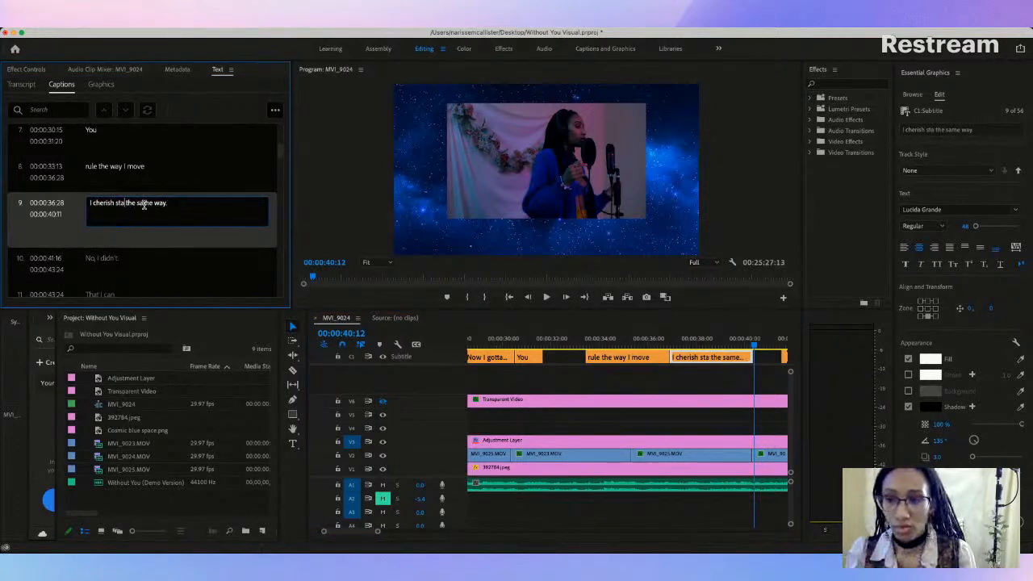
type("the day")
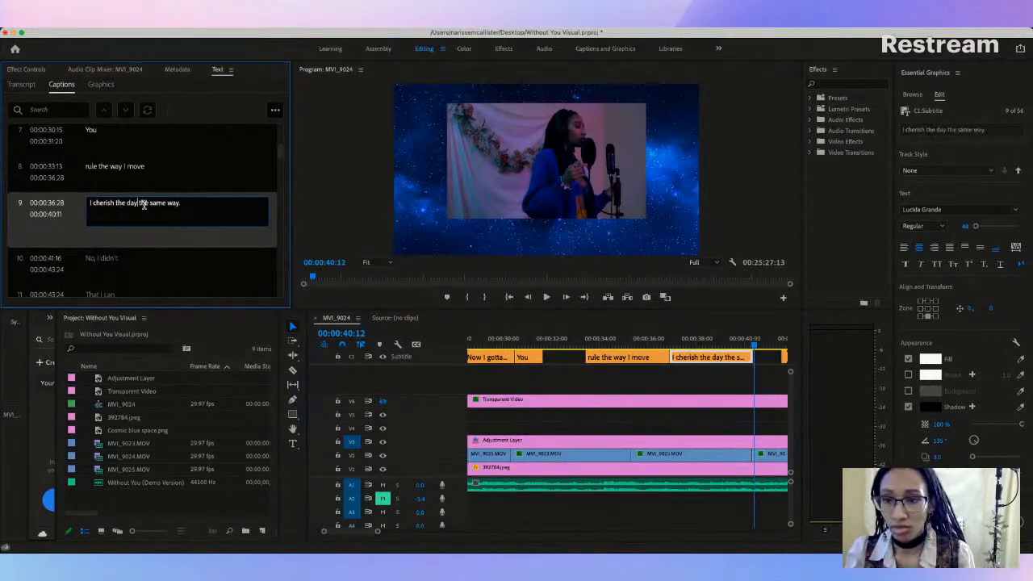
type(" you say")
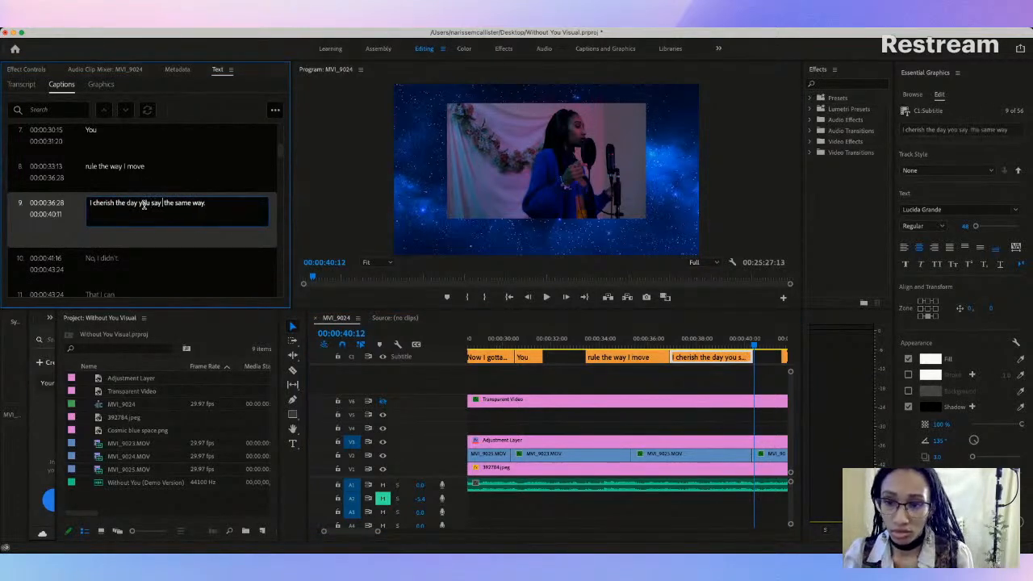
type(" you feel")
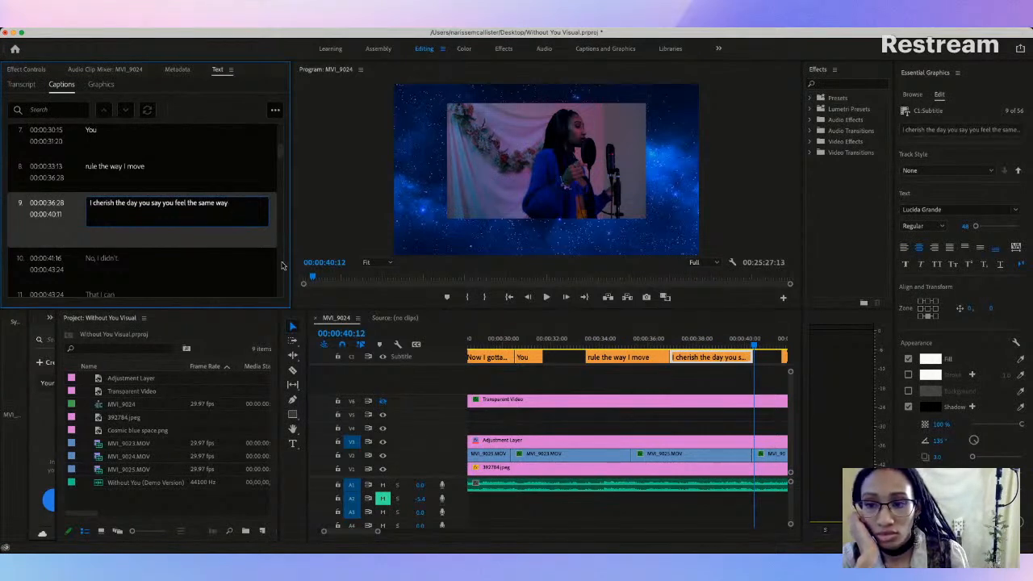
Step: Replay the captions from "You" through "No, I didn't." and examine the uncaptioned gaps around them
left_click(528, 343)
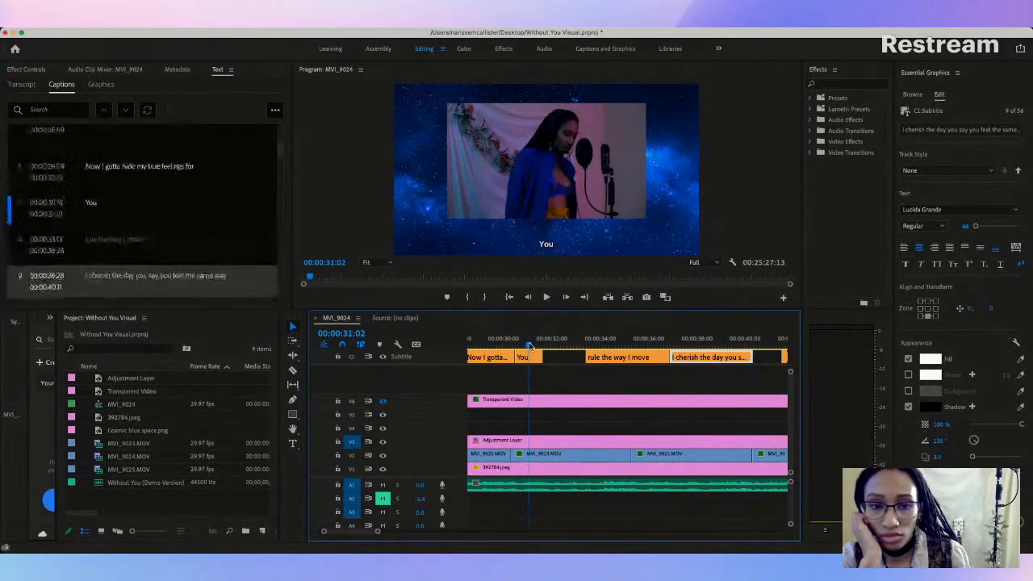
key("space")
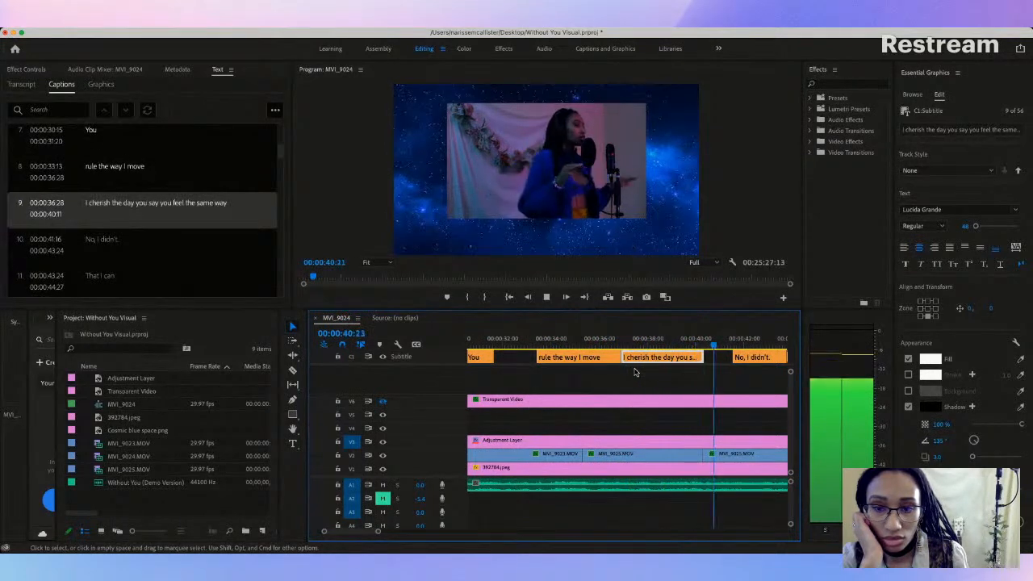
left_click(547, 297)
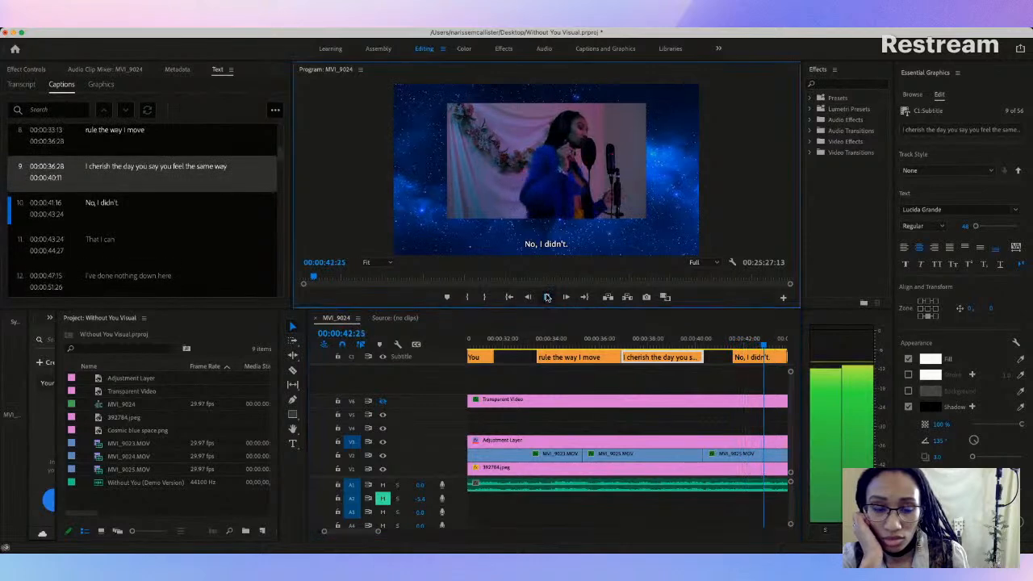
scroll(552, 339, "down", 2)
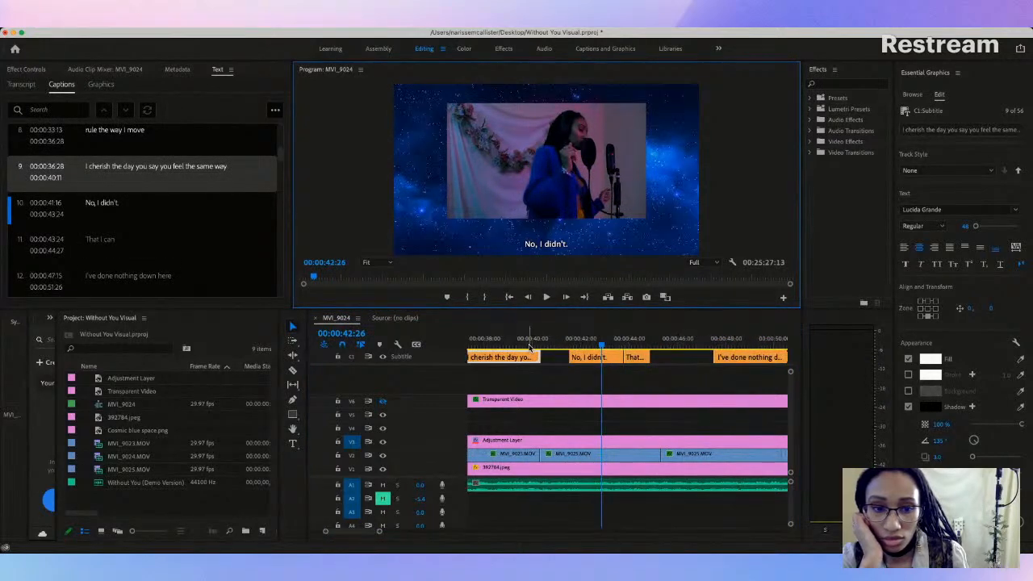
scroll(529, 347, "up", 1)
scroll(530, 347, "up", 1)
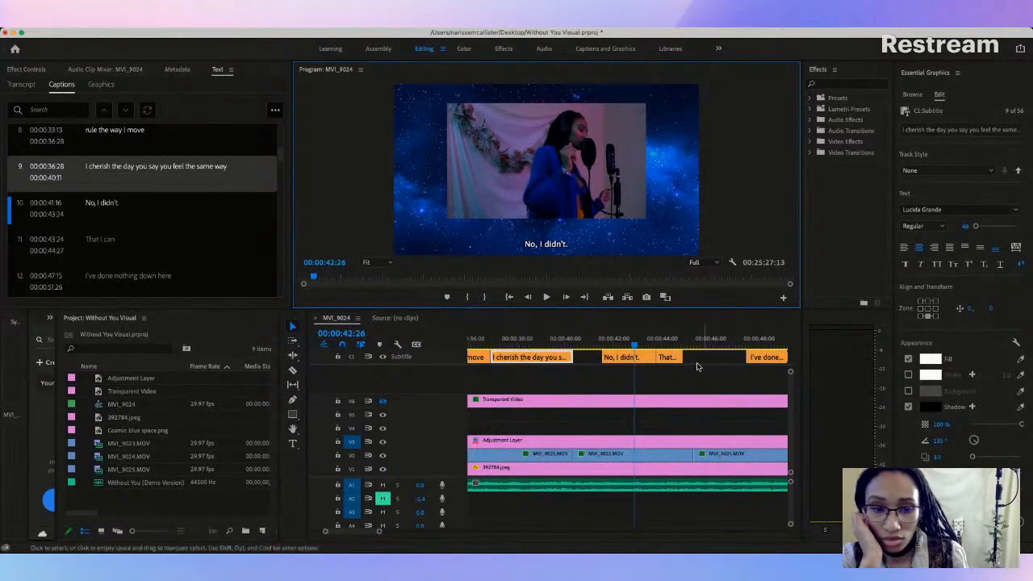
left_click(671, 358)
left_click(668, 340)
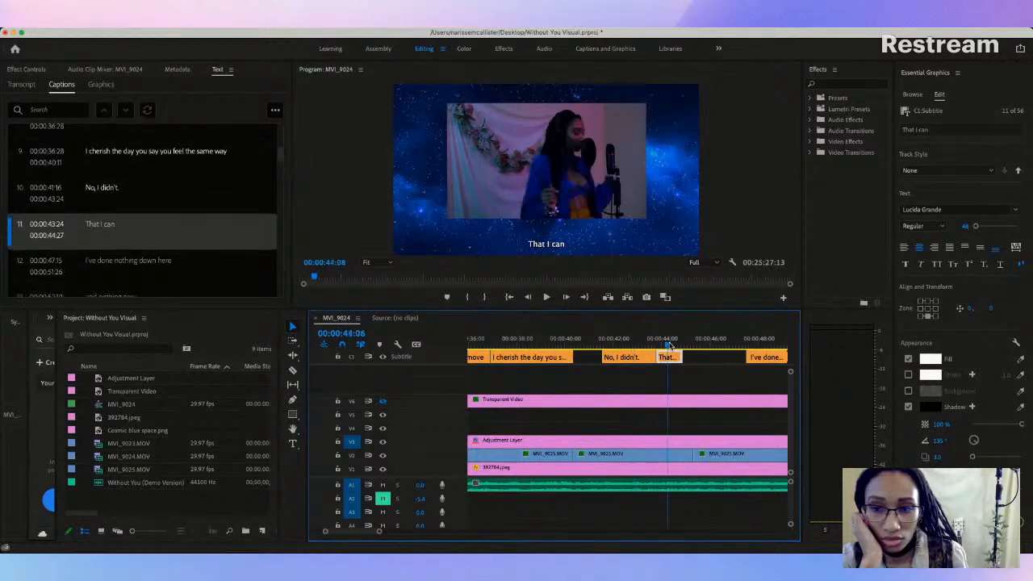
scroll(496, 363, "up", 7)
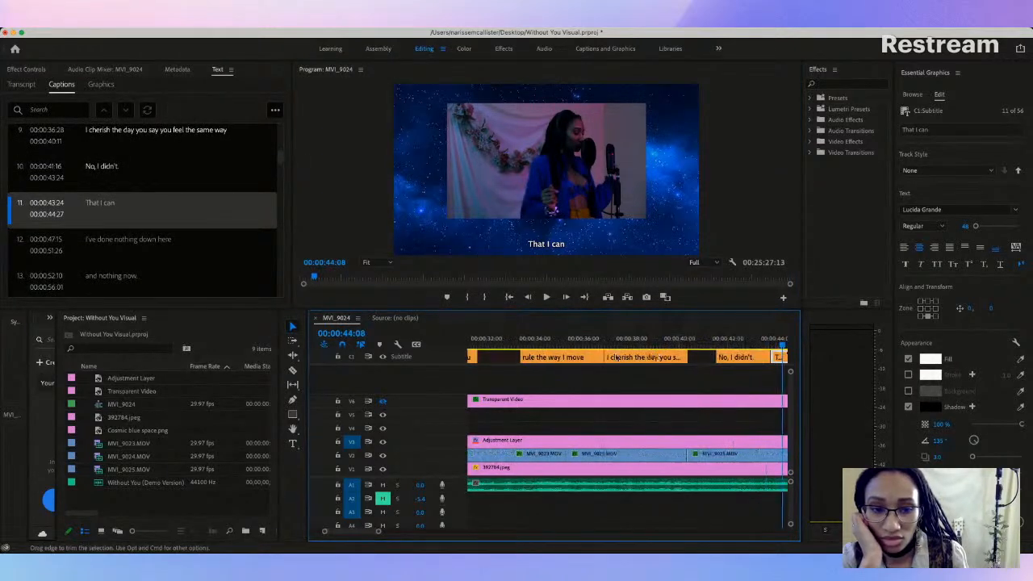
scroll(496, 364, "up", 4)
left_click(529, 357)
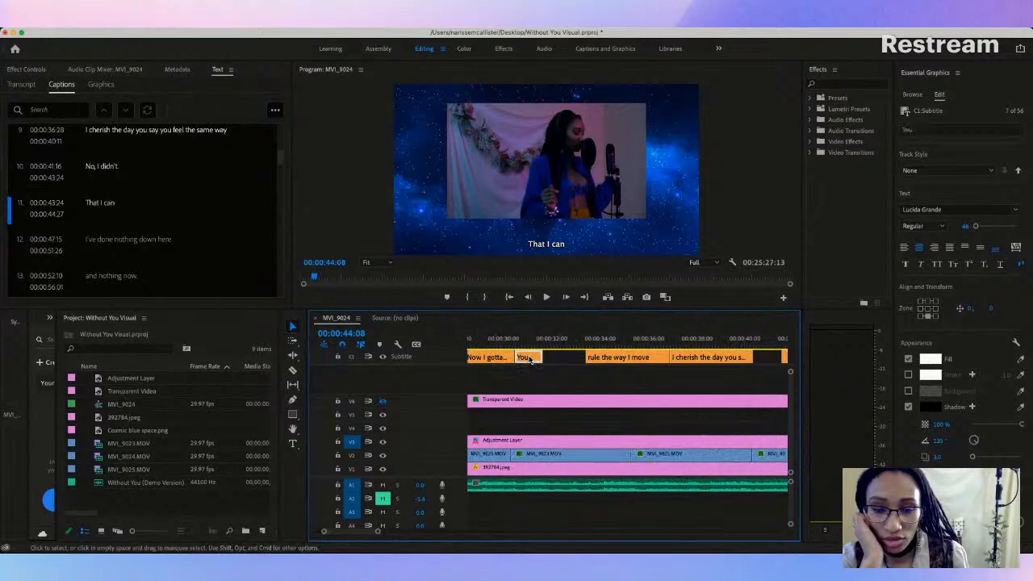
scroll(529, 360, "down", 3)
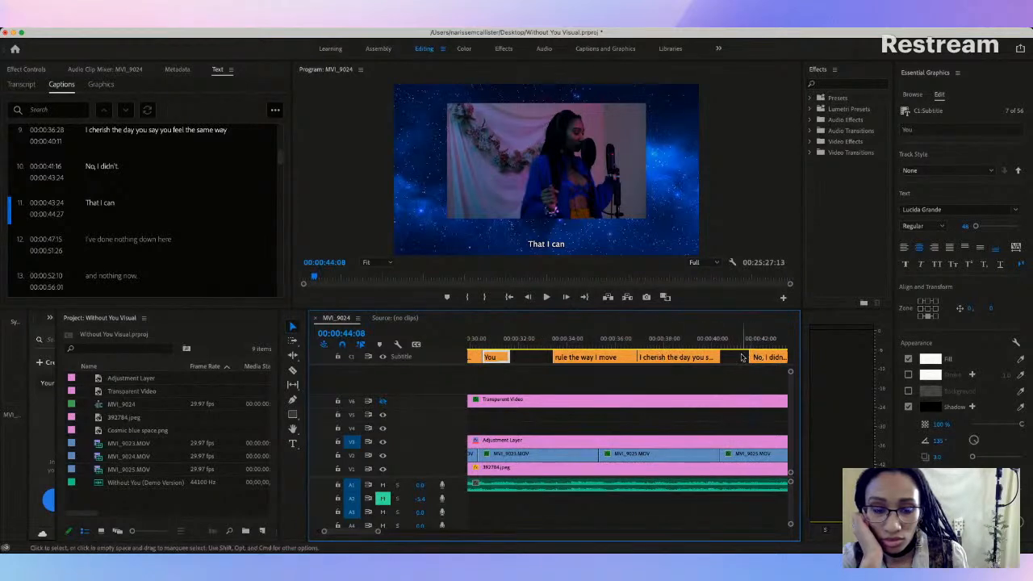
scroll(746, 353, "down", 10)
Step: Add a new caption before "No, I didn't.", filling the gap from 00:00:40:11 to 00:00:41:16, and select it
left_click(599, 357)
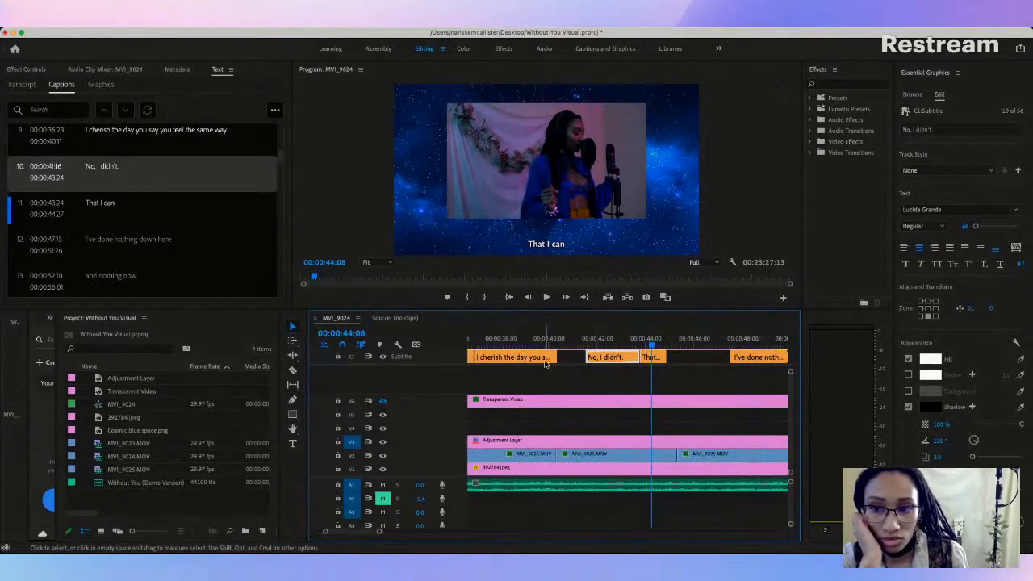
right_click(127, 173)
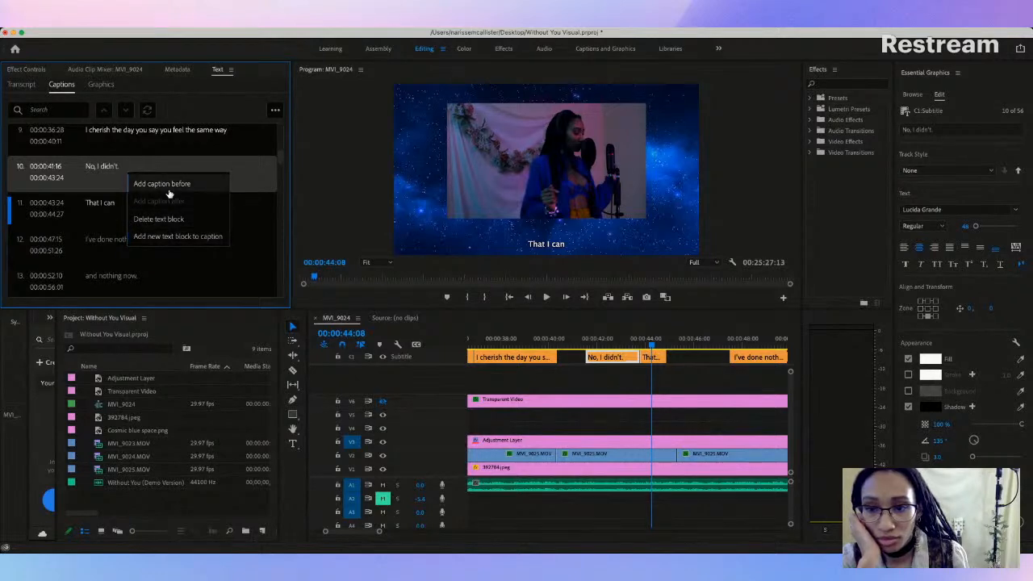
left_click(163, 184)
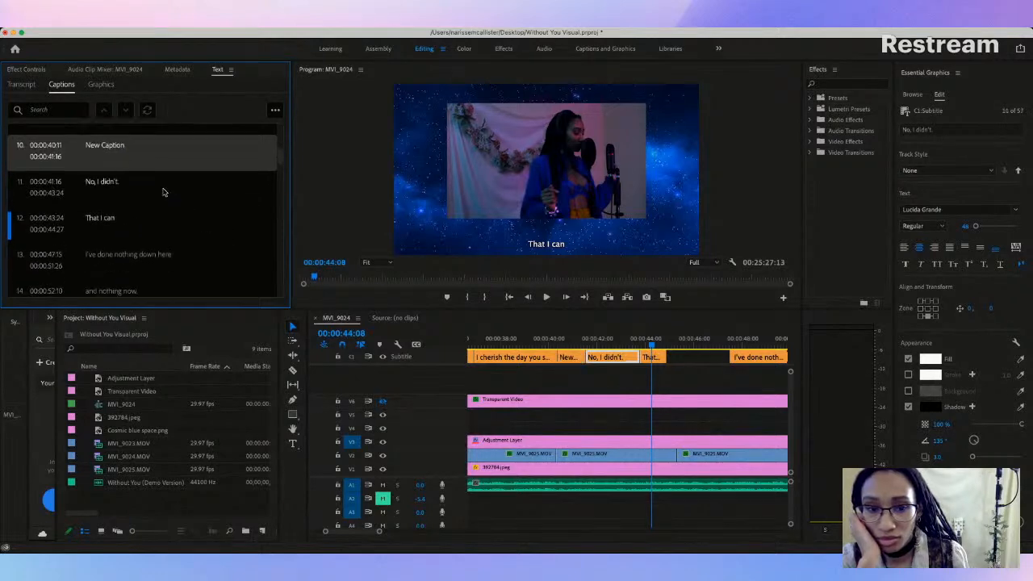
left_click(574, 360)
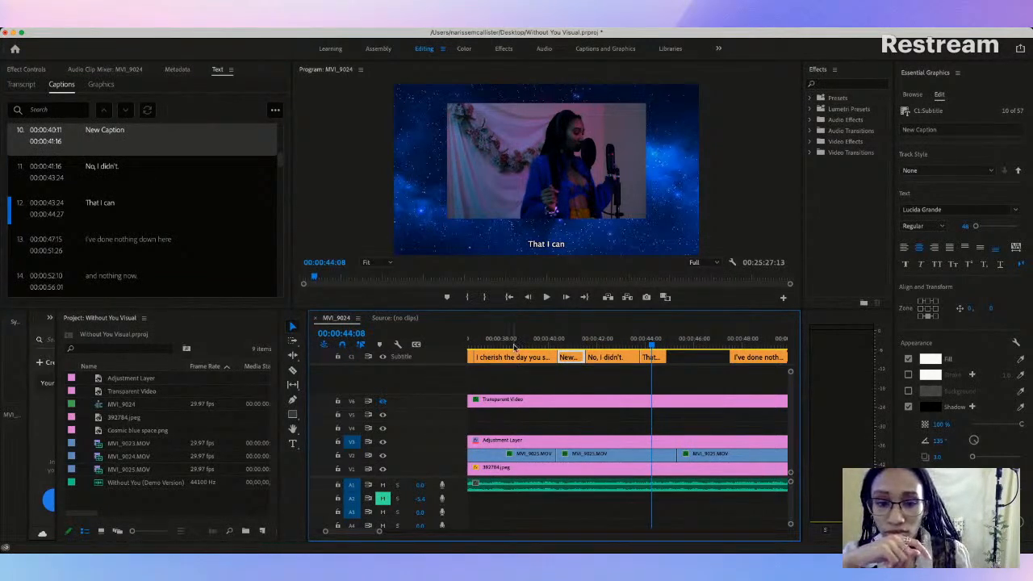
Step: Replace the new caption's placeholder text with "too" and replay the transition into it
left_click(506, 340)
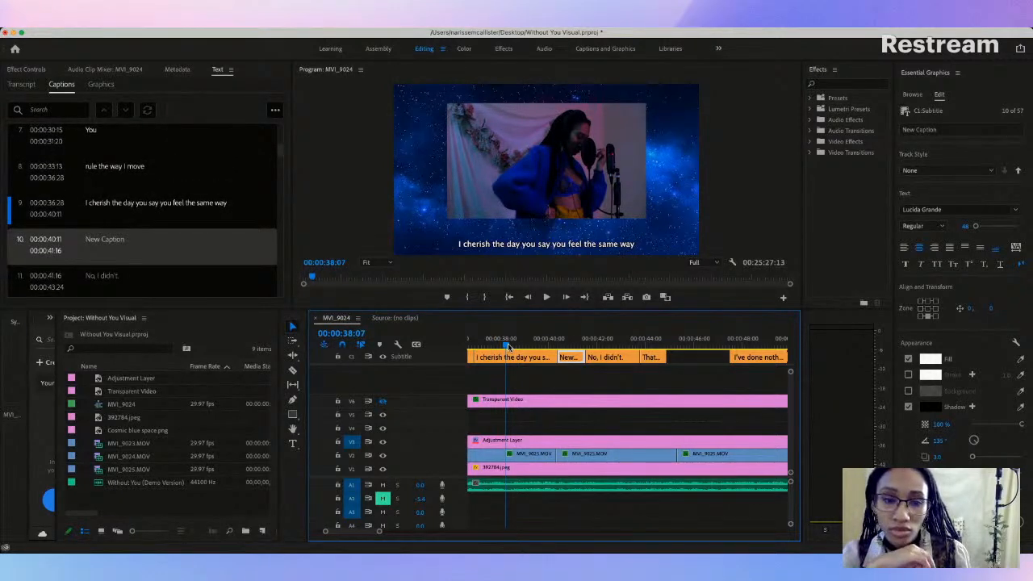
left_click_drag(509, 346, 571, 345)
double_click(108, 202)
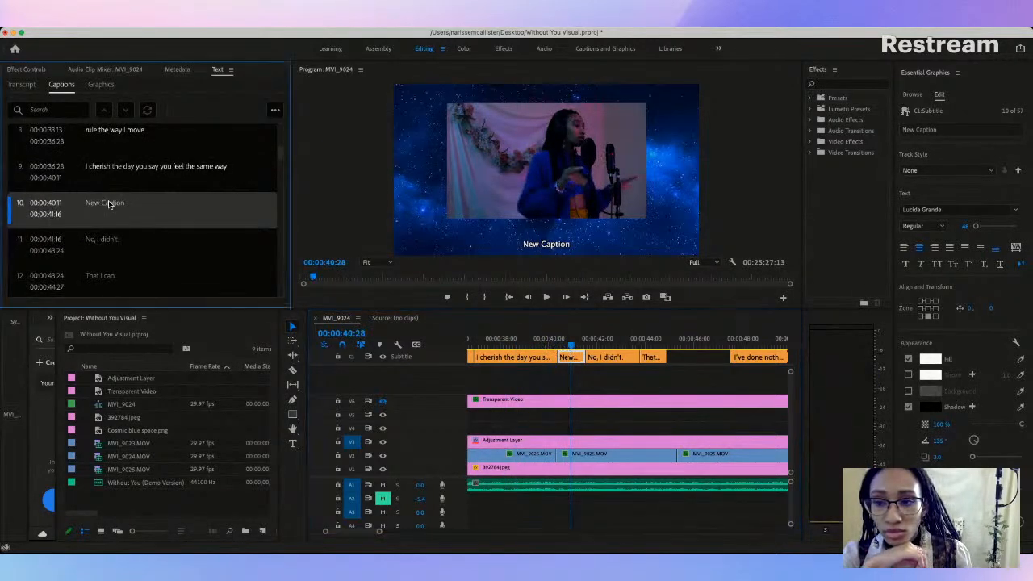
type("I")
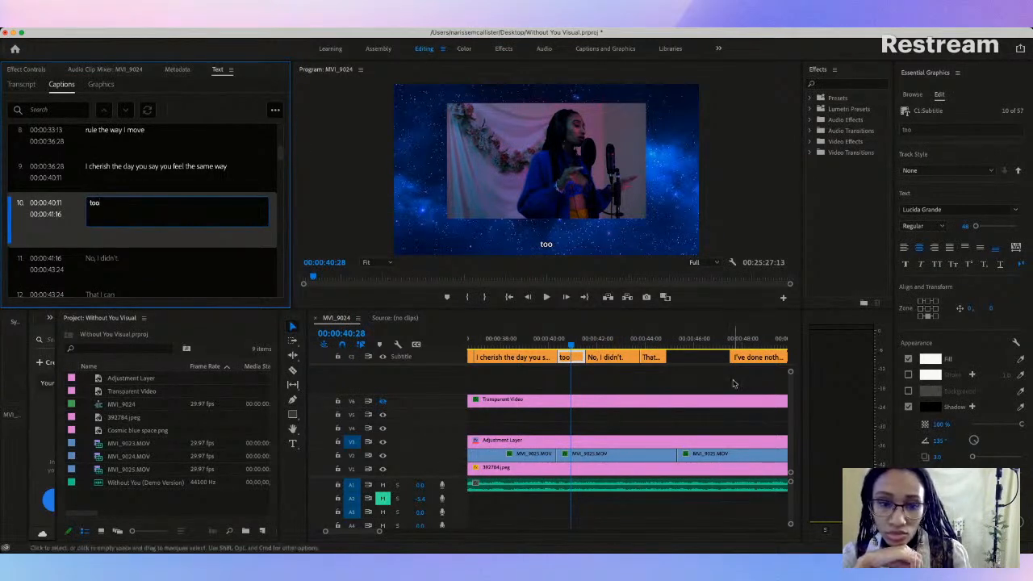
left_click(554, 345)
key("space")
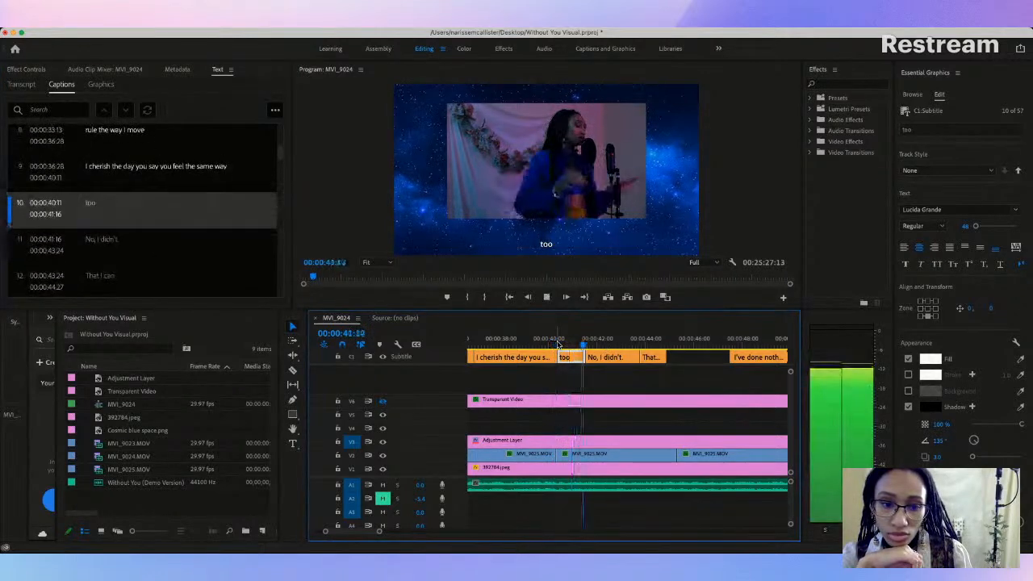
Step: Stop playback and replace the "No, I didn't." caption text with "Now all I do"
key("space")
left_click(108, 203)
double_click(111, 204)
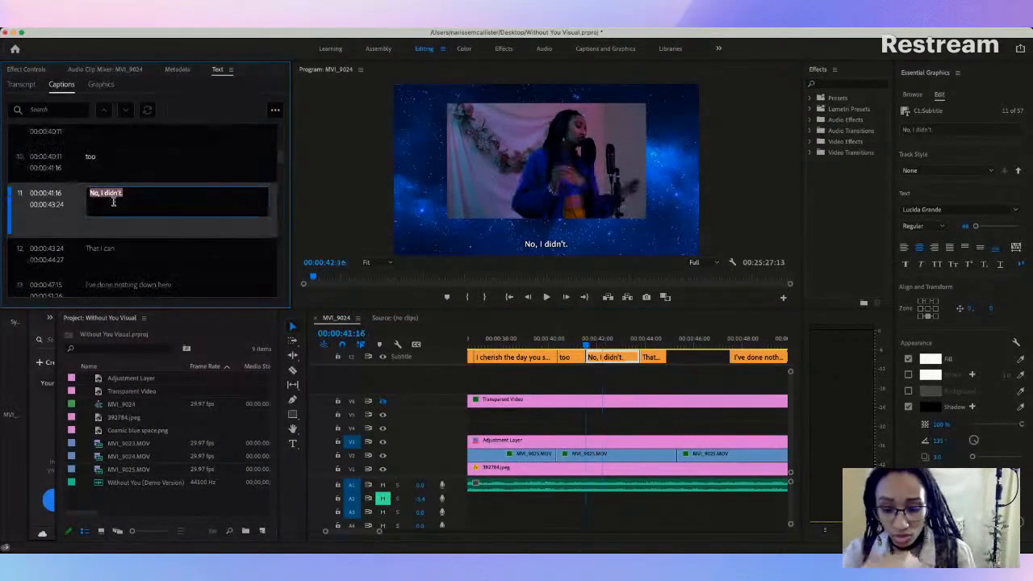
key("BackSpace")
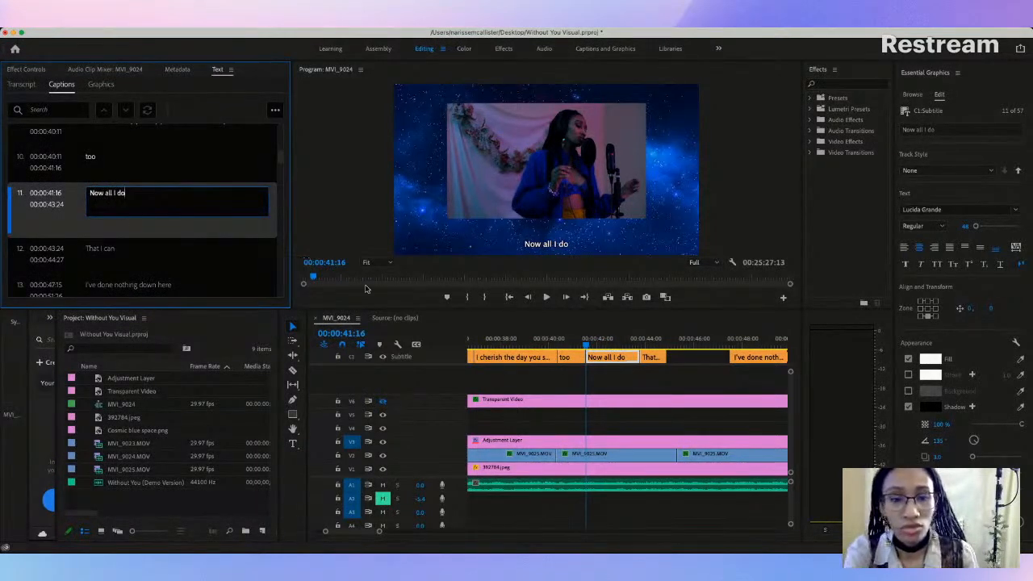
Step: Play through the "Now all I do" caption and change the following "That I can" caption to "Is light a candle and wonder of you"
left_click(651, 357)
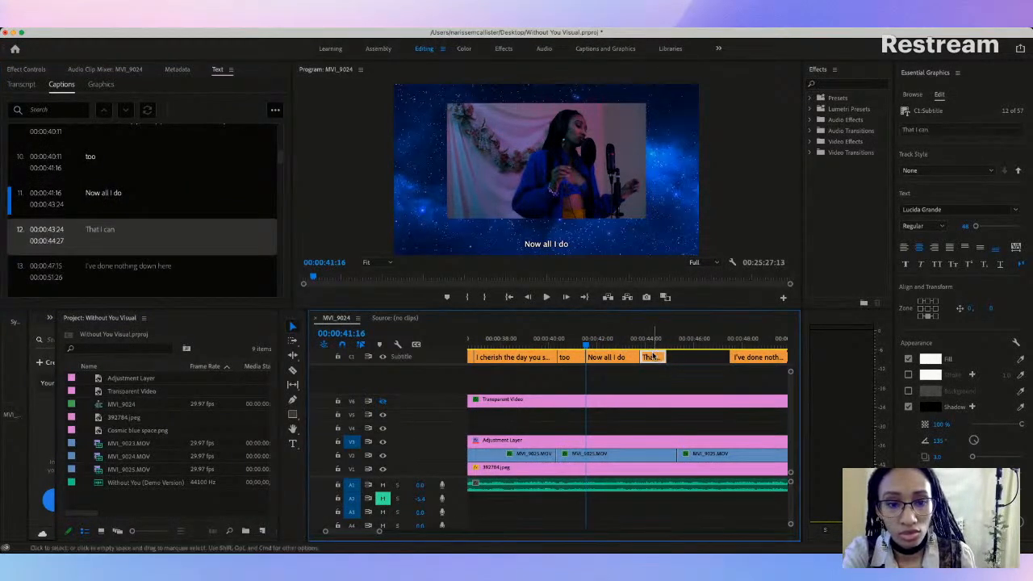
key("space")
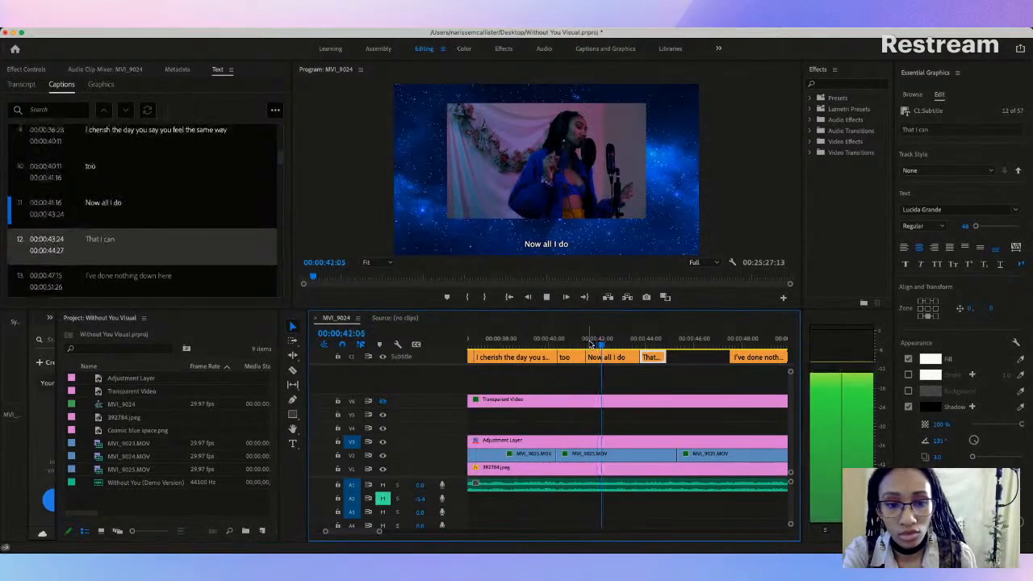
key("space")
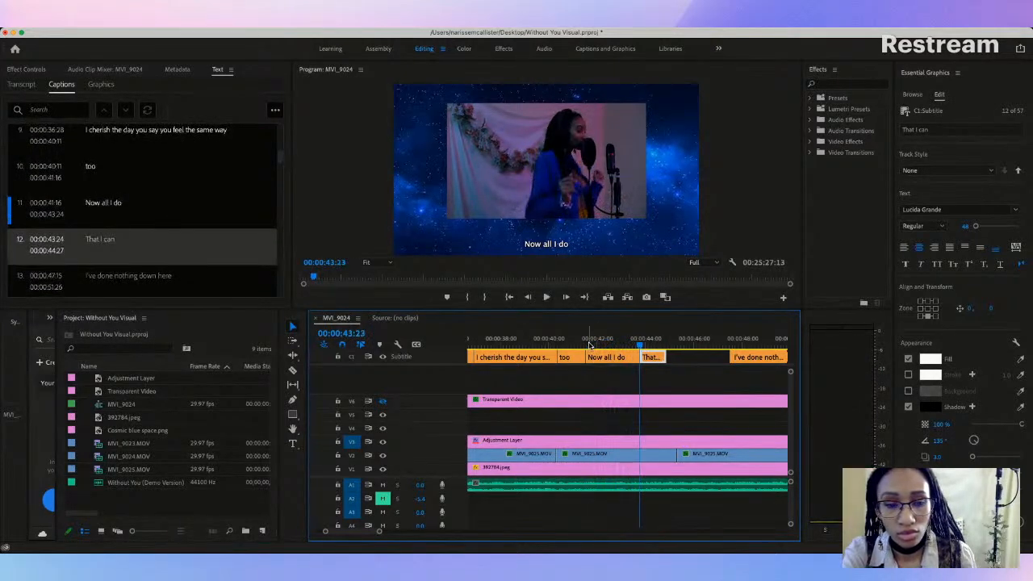
double_click(653, 357)
scroll(653, 356, "right", 1)
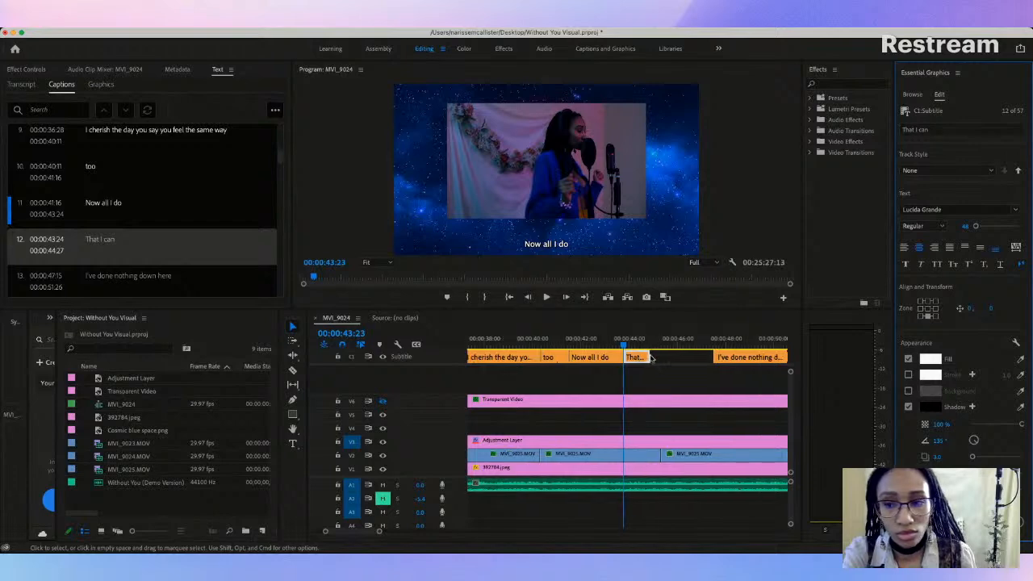
double_click(103, 238)
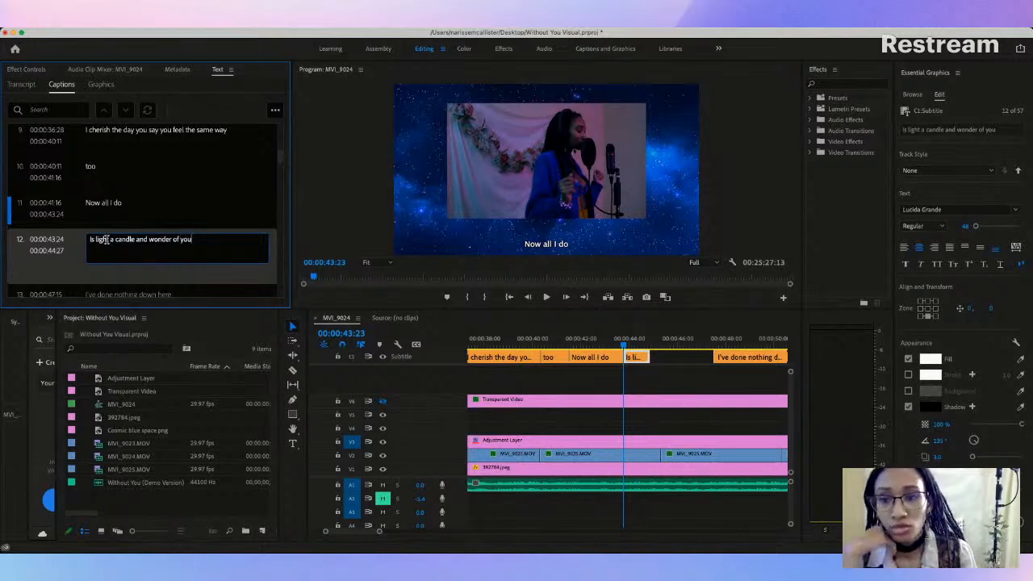
Step: Extend the end of the "Is light a candle and wonder of you" caption to 00:00:46:28 and replay it against the singing
left_click(668, 360)
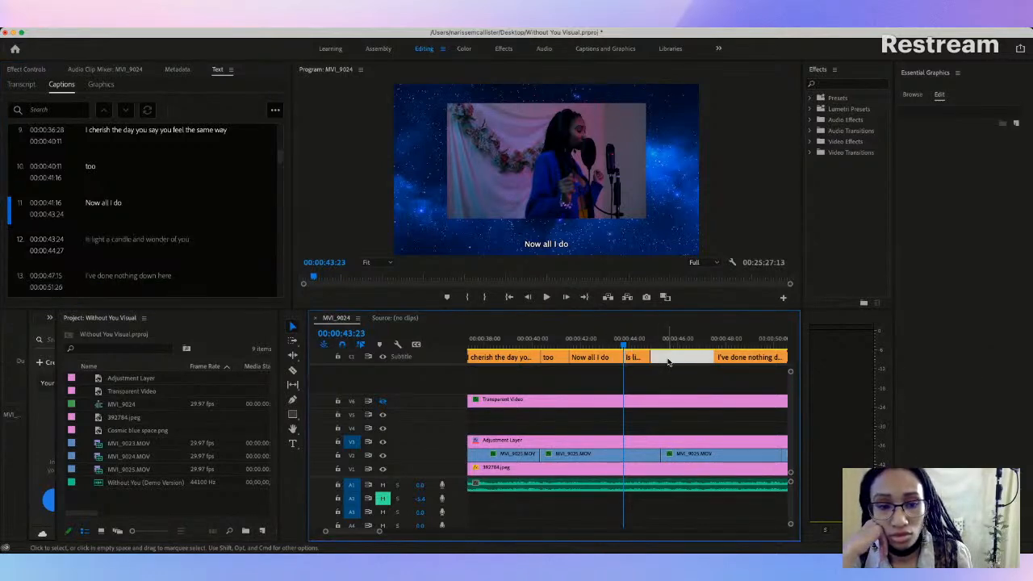
left_click(511, 347)
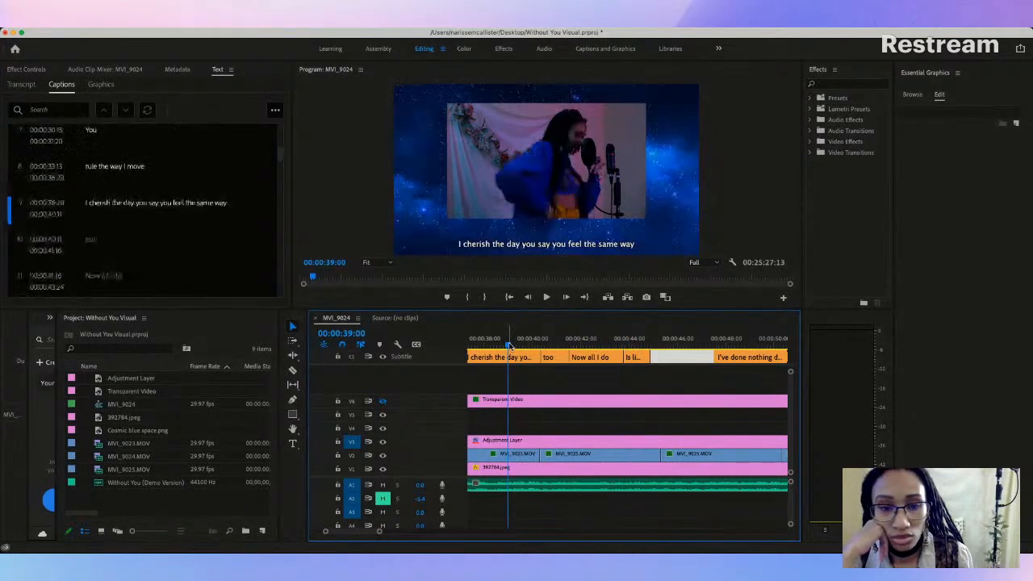
key("space")
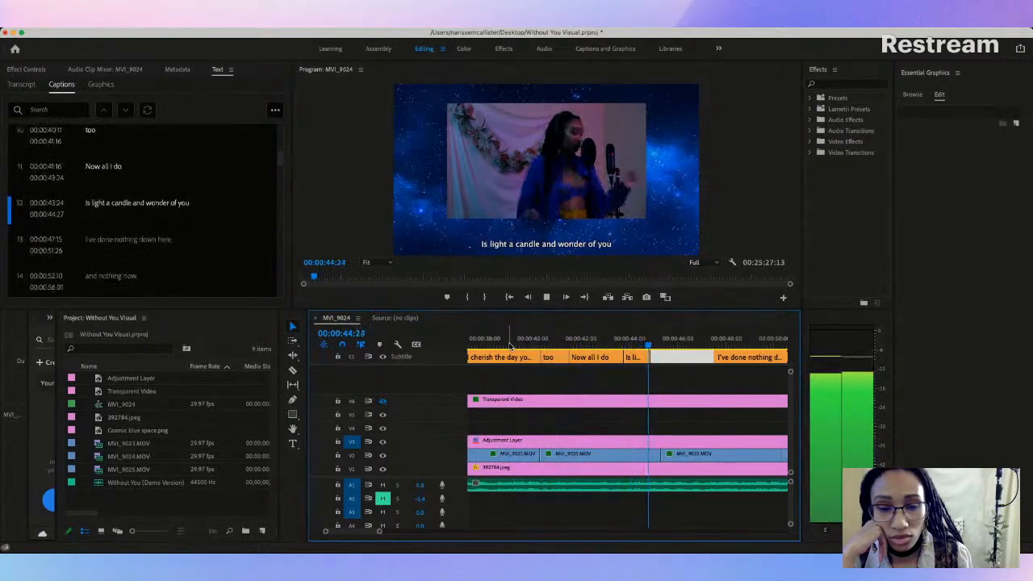
key("space")
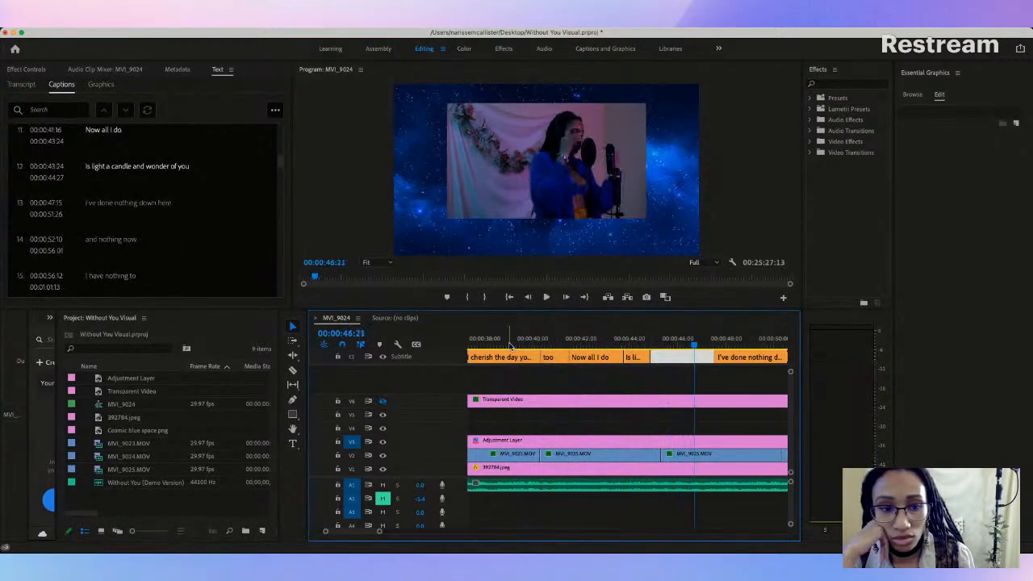
left_click_drag(647, 356, 695, 356)
left_click(625, 347)
key("space")
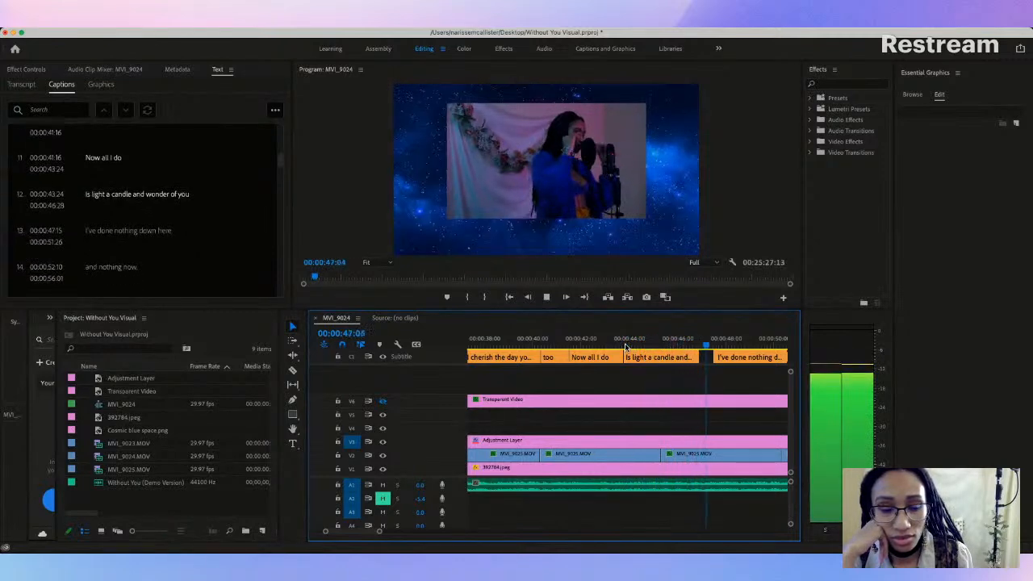
key("space")
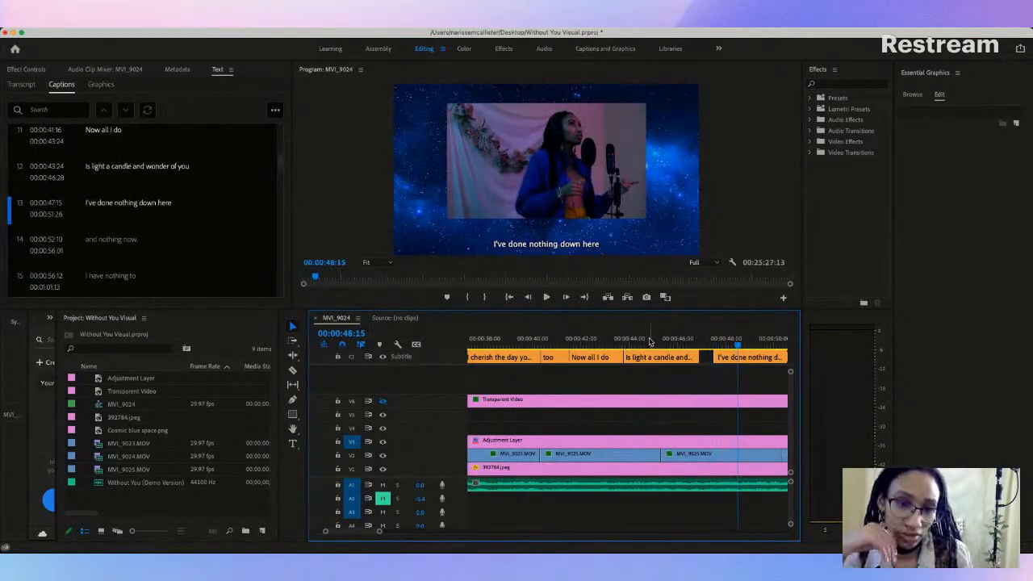
Step: Replay from the "I cherish the day" caption and move the cut between "Now all I do" and "Is light a candle and wonder of you" to 00:00:43:16
left_click(636, 344)
left_click(590, 344)
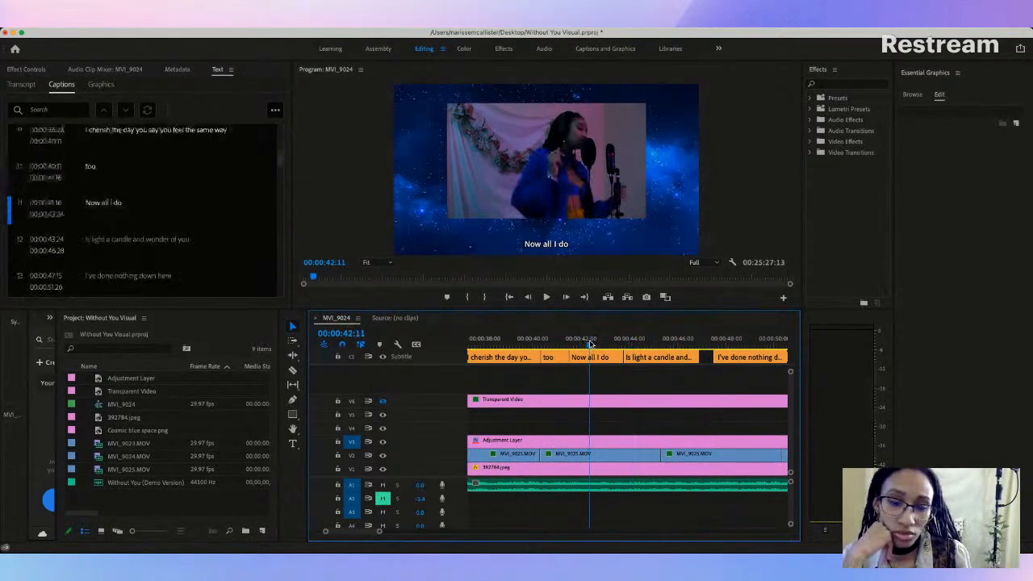
left_click(480, 344)
key("space")
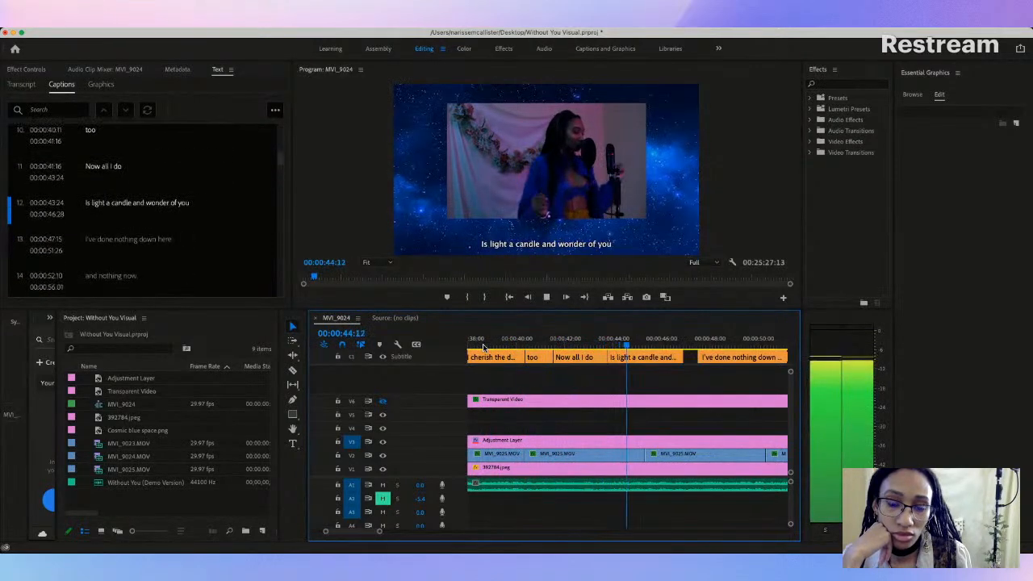
key("space")
left_click(598, 357)
left_click_drag(601, 357, 603, 357)
Step: Replay the adjusted cut and shorten the end of the "Is light a candle and wonder of you" caption to 00:00:46:15
left_click(573, 347)
key("space")
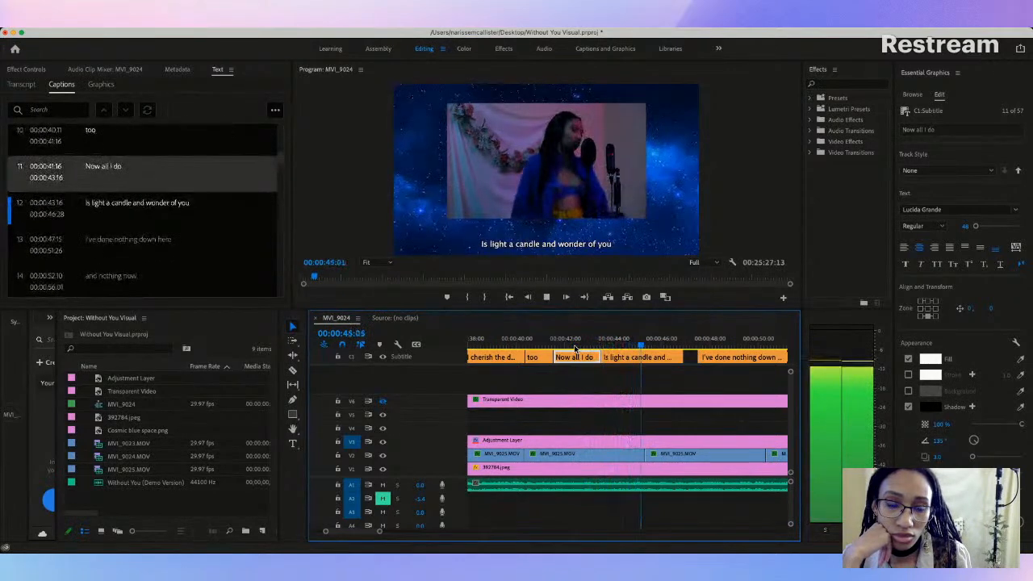
key("space")
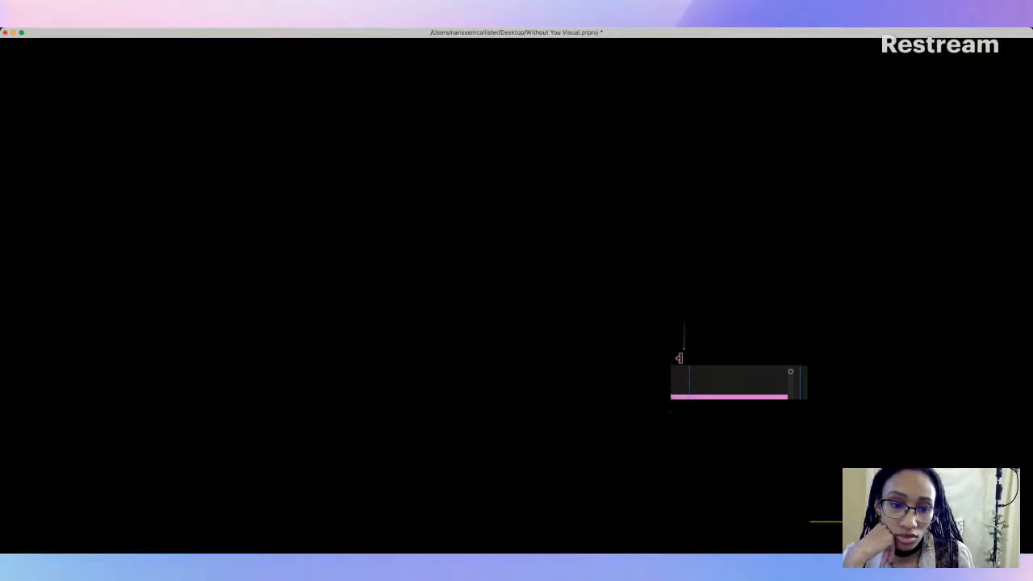
left_click_drag(682, 359, 671, 360)
Step: Replay the passage and extend the start of the "I've done nothing down here" caption back to 00:00:46:15, closing the gap
left_click(612, 346)
key("space")
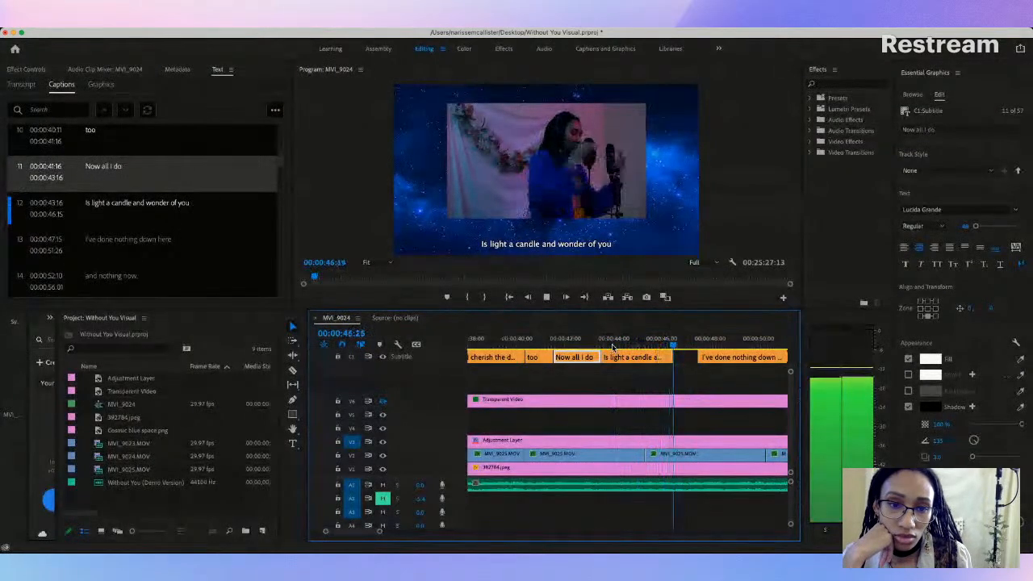
key("space")
left_click(698, 357)
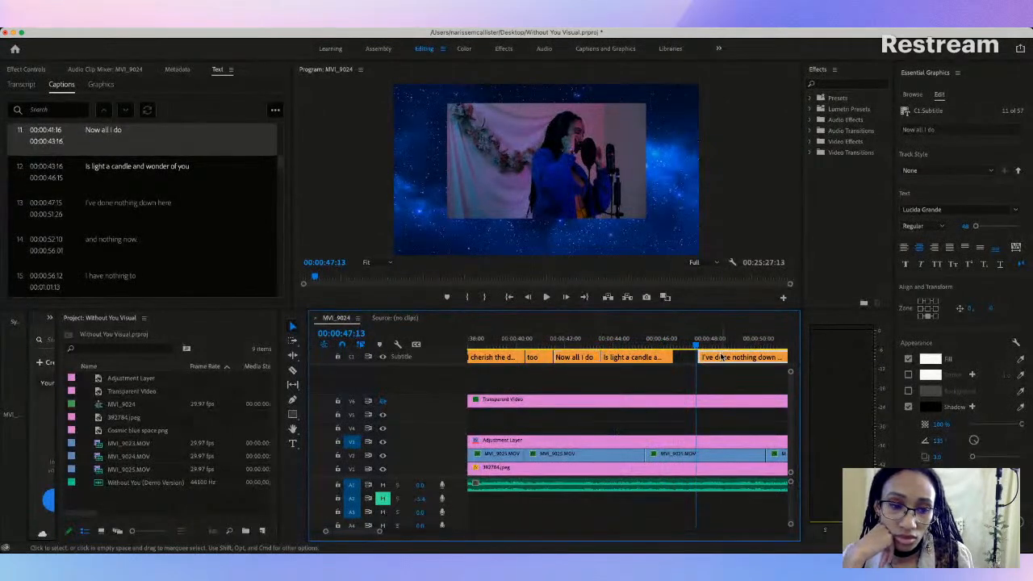
left_click_drag(698, 357, 674, 357)
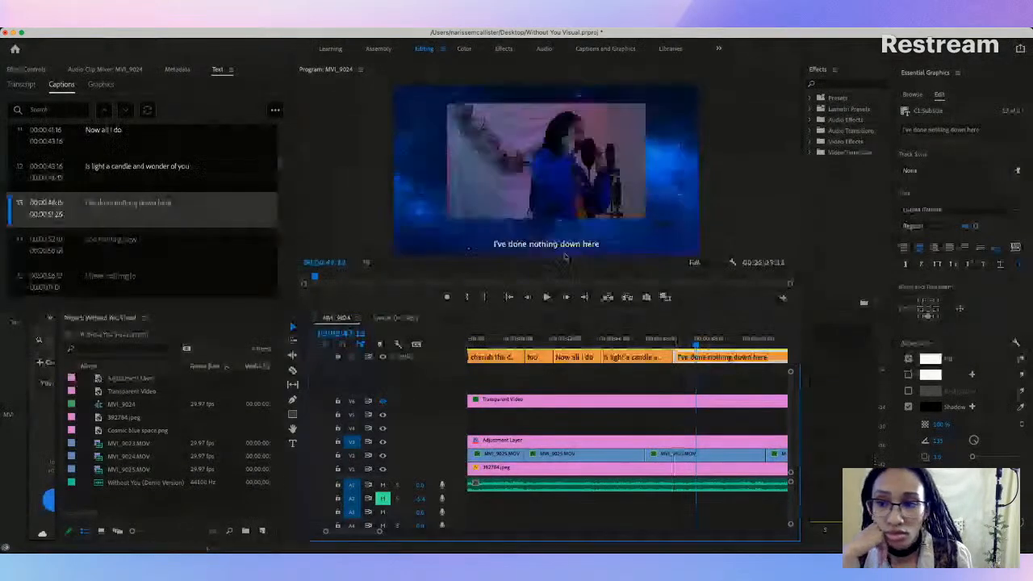
Step: Replace the "I've done nothing down here" caption text with "Cuz I got nothing without"
double_click(108, 208)
type("Cuz I got")
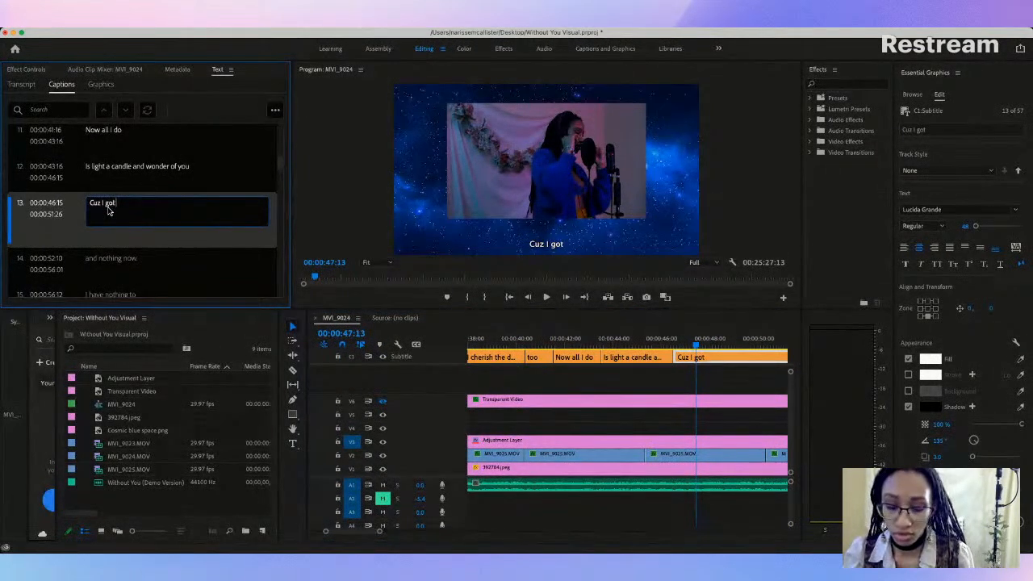
type(" nothing without")
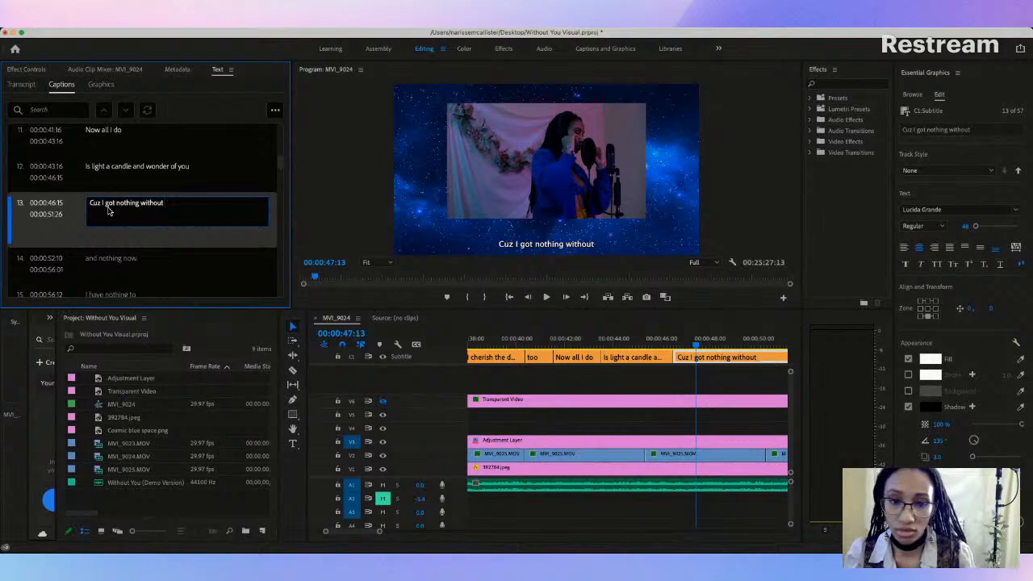
left_click(669, 388)
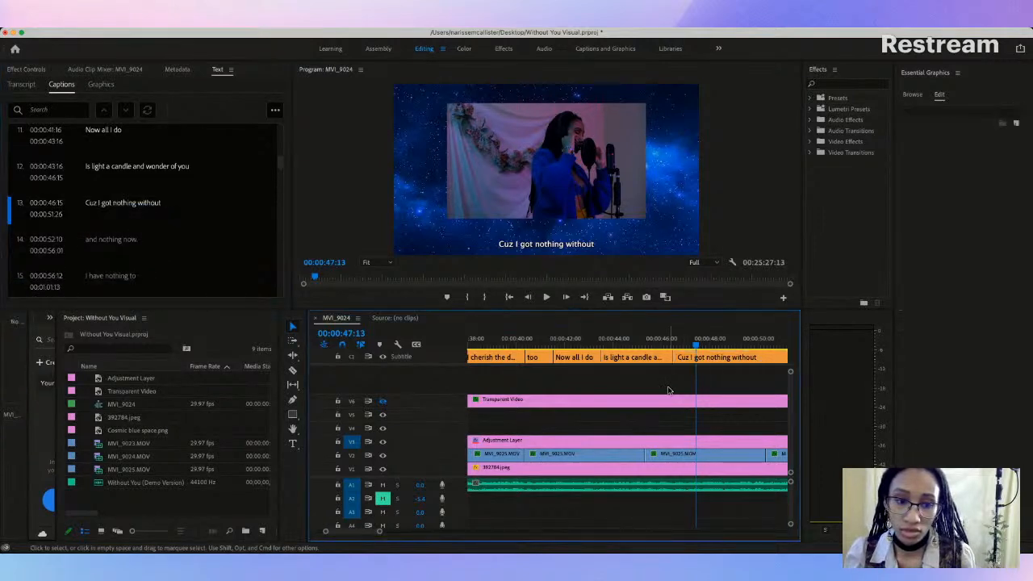
Step: Play through the "Cuz I got nothing without" caption and shorten its end to 00:00:50:16
left_click(663, 340)
key("space")
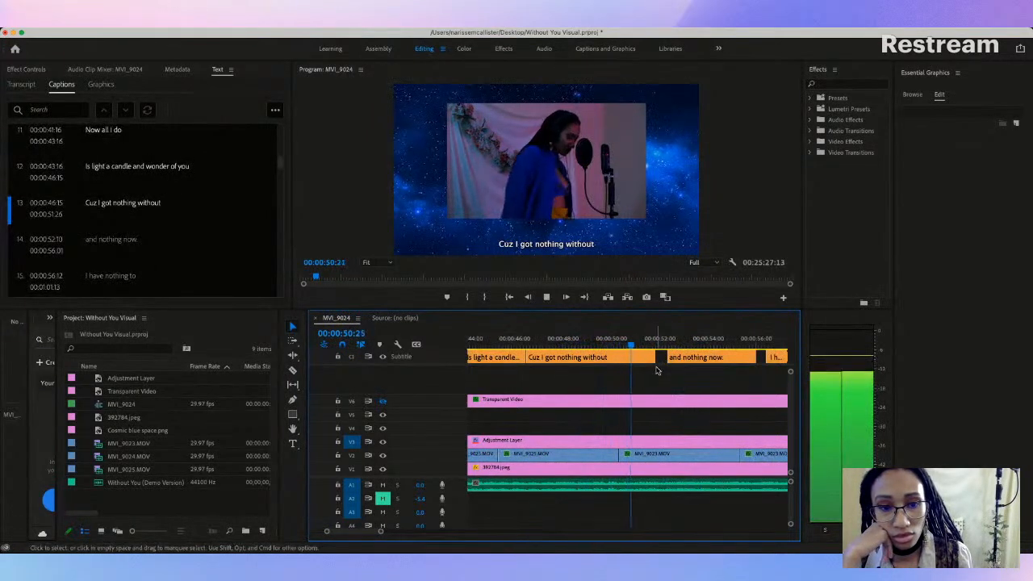
key("space")
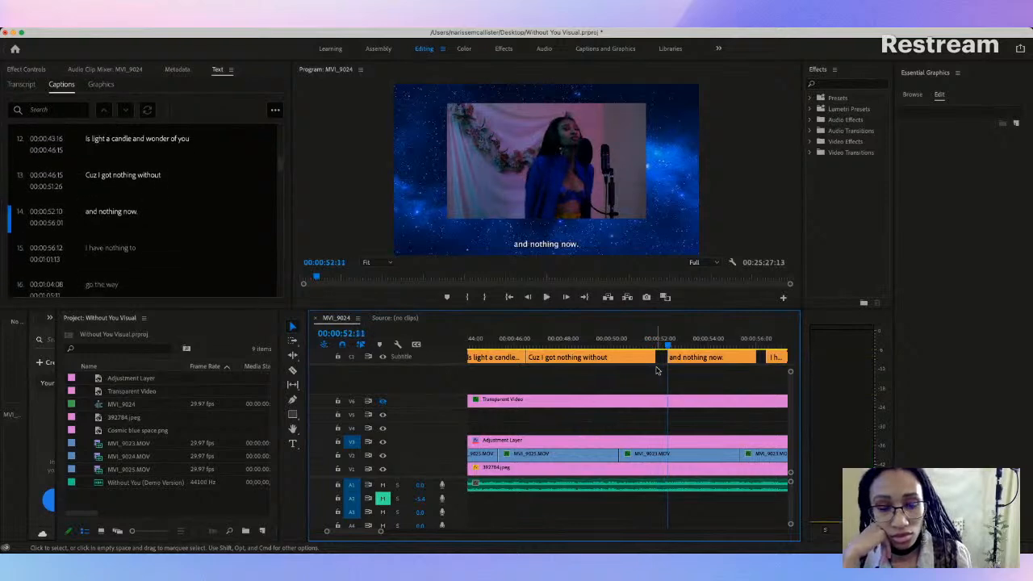
left_click(611, 340)
left_click_drag(656, 357, 617, 368)
Step: Add a new caption after "Cuz I got nothing without" and set its text to "You"
right_click(166, 211)
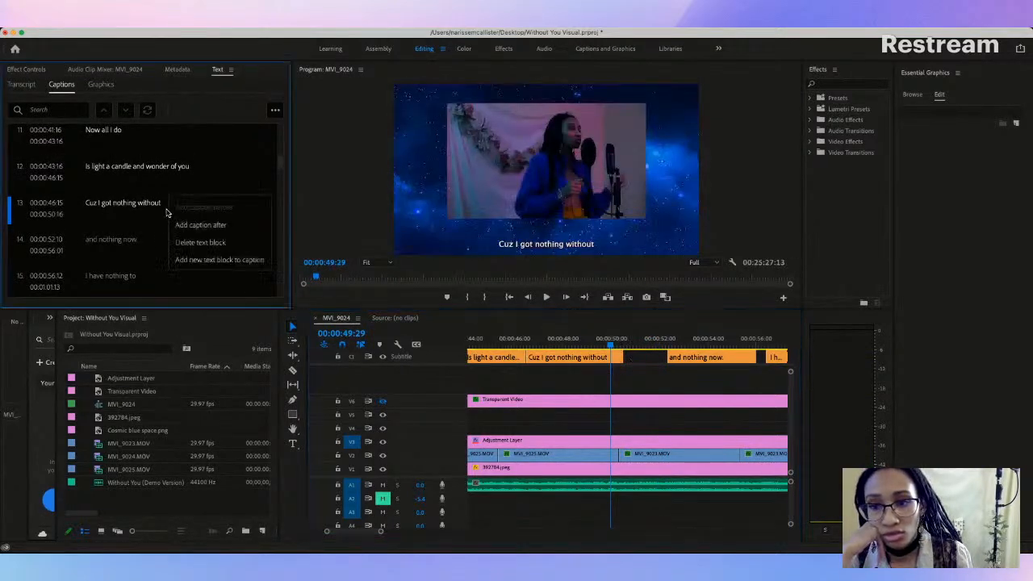
left_click(191, 233)
left_click(111, 240)
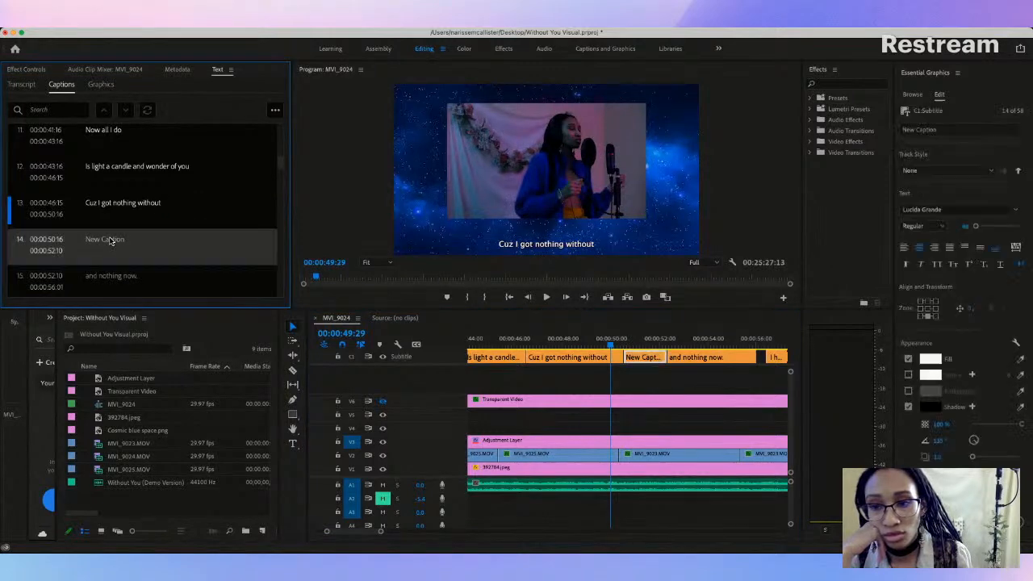
double_click(110, 204)
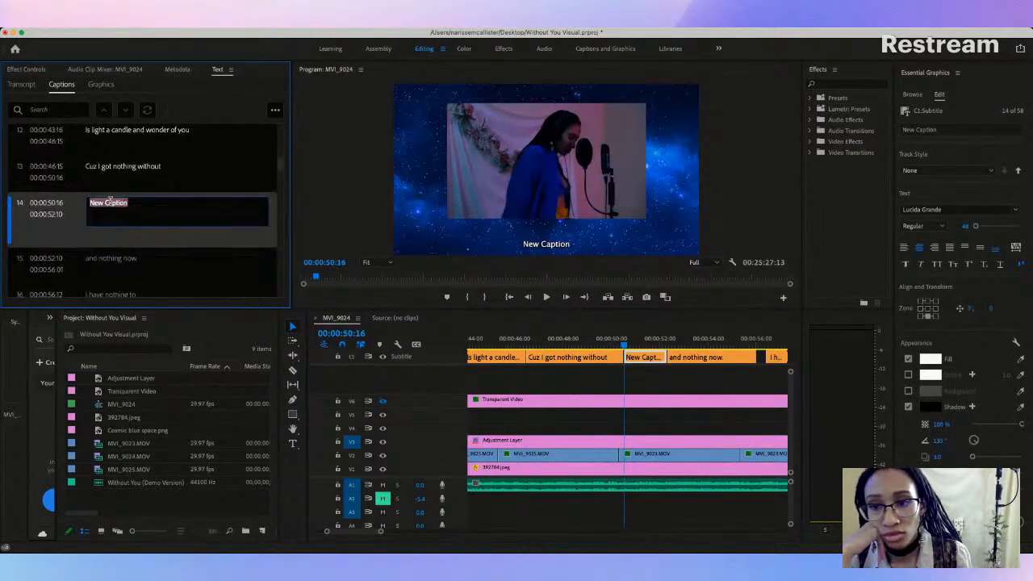
type("You")
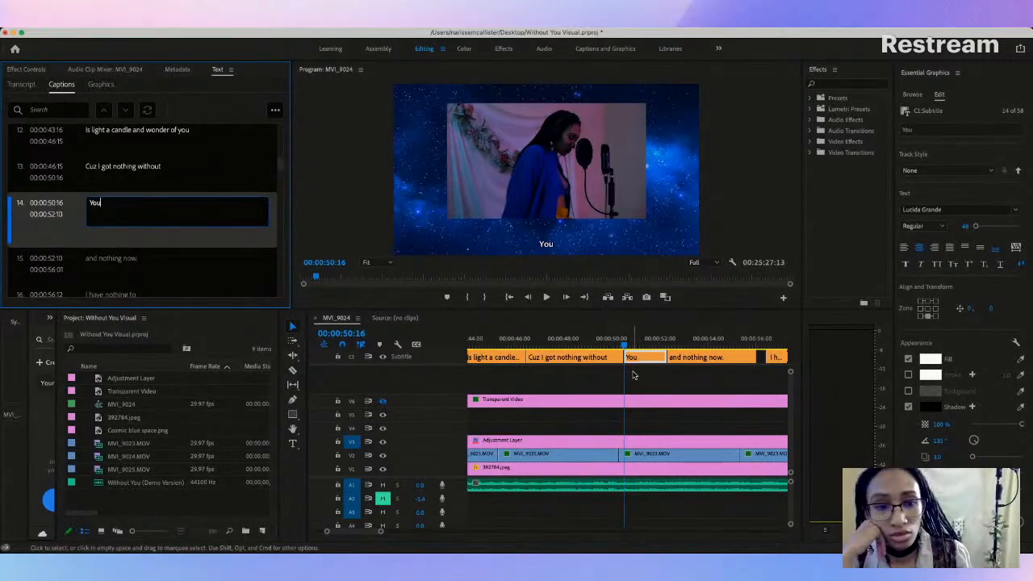
Step: Replay the new "You" caption and move the cut between it and "and nothing now." to 00:00:51:24
left_click(601, 341)
key("space")
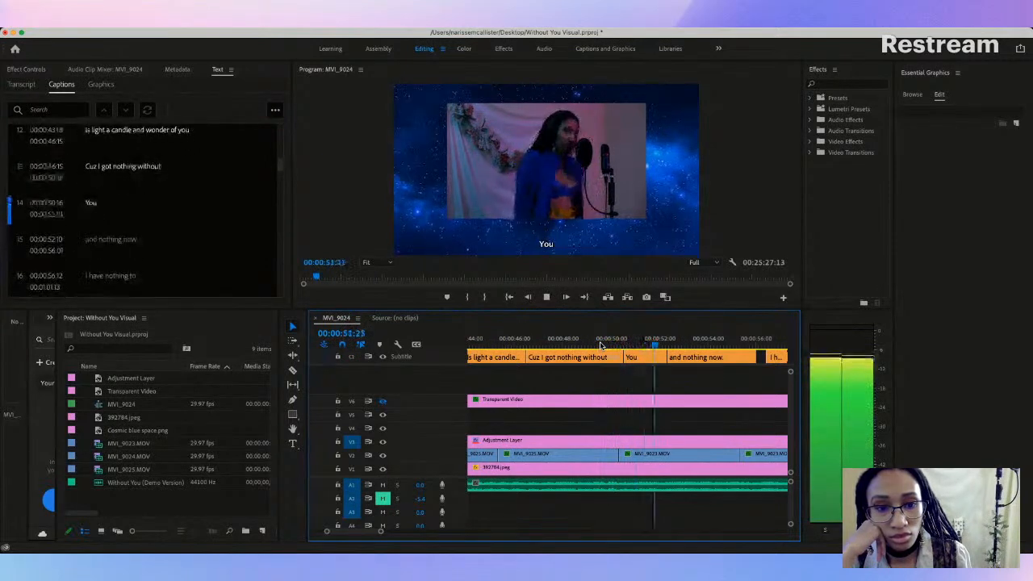
key("space")
scroll(600, 346, "left", 3)
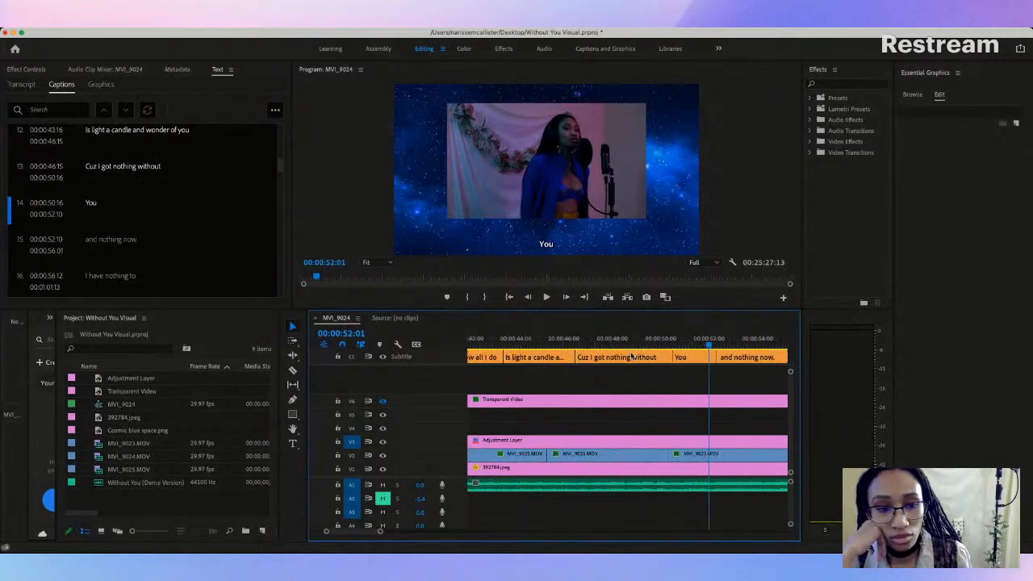
mouse_move(712, 356)
left_mouse_down()
mouse_move(702, 356)
mouse_move(731, 361)
left_mouse_up()
left_click(730, 360)
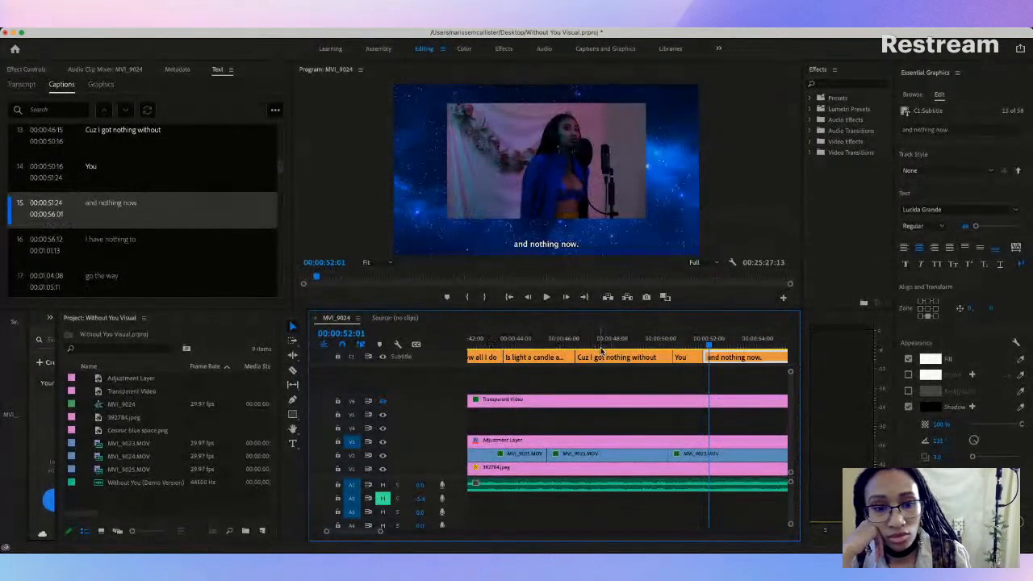
Step: Replace the "and nothing now." caption text with "I got nothing without" followed by a line break
double_click(118, 202)
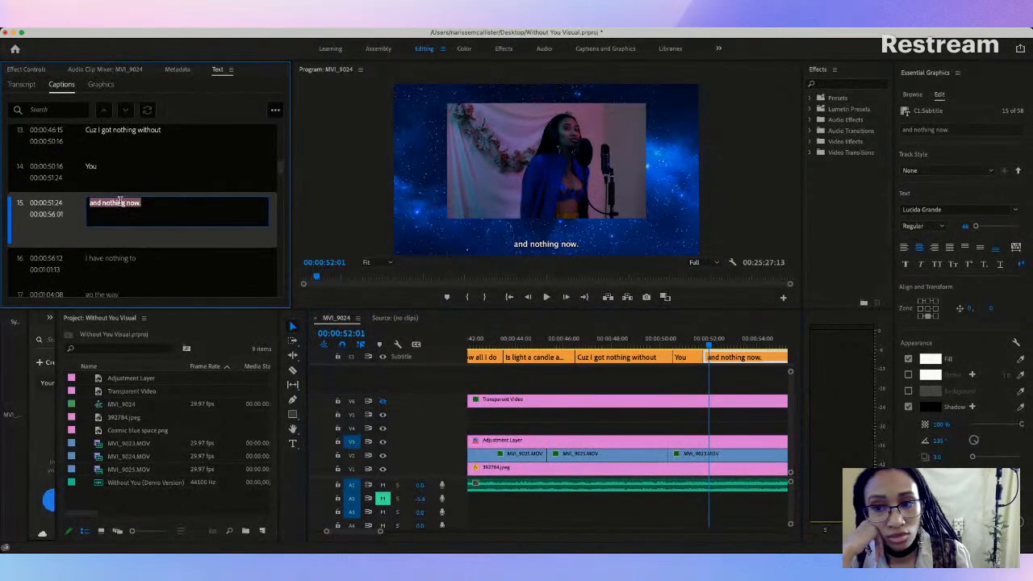
key("BackSpace")
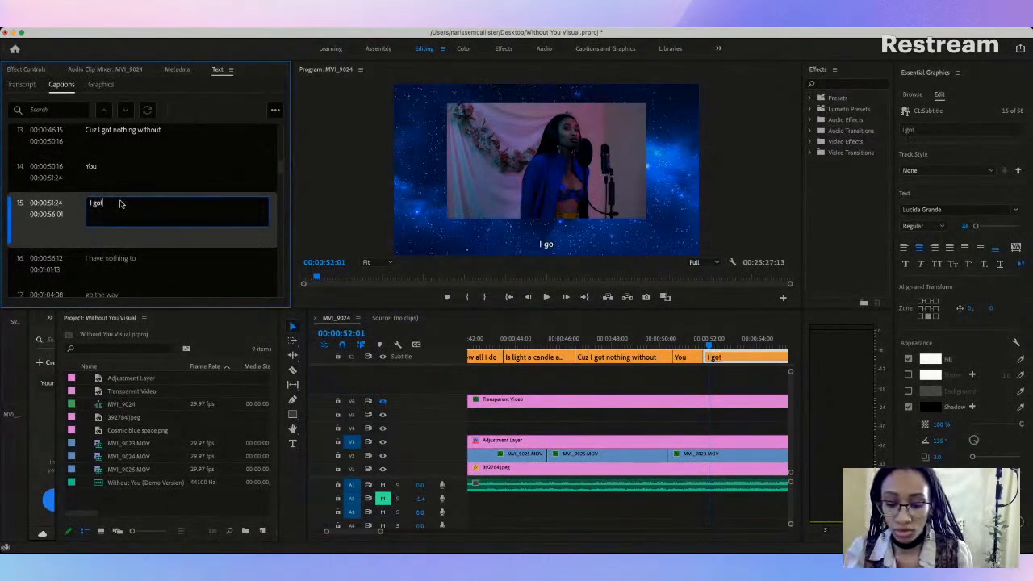
type("I got nothing with")
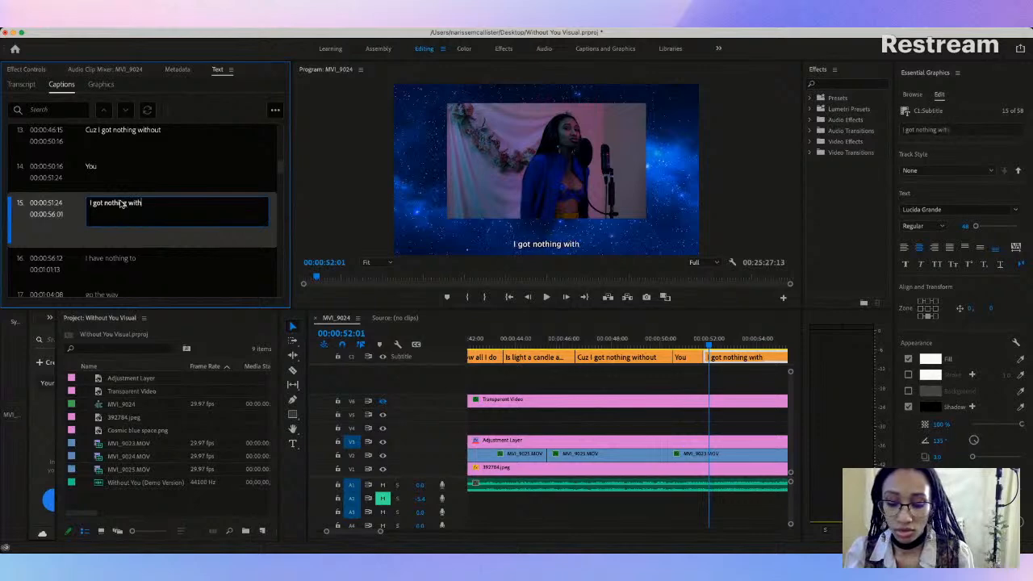
type("out")
key("Return")
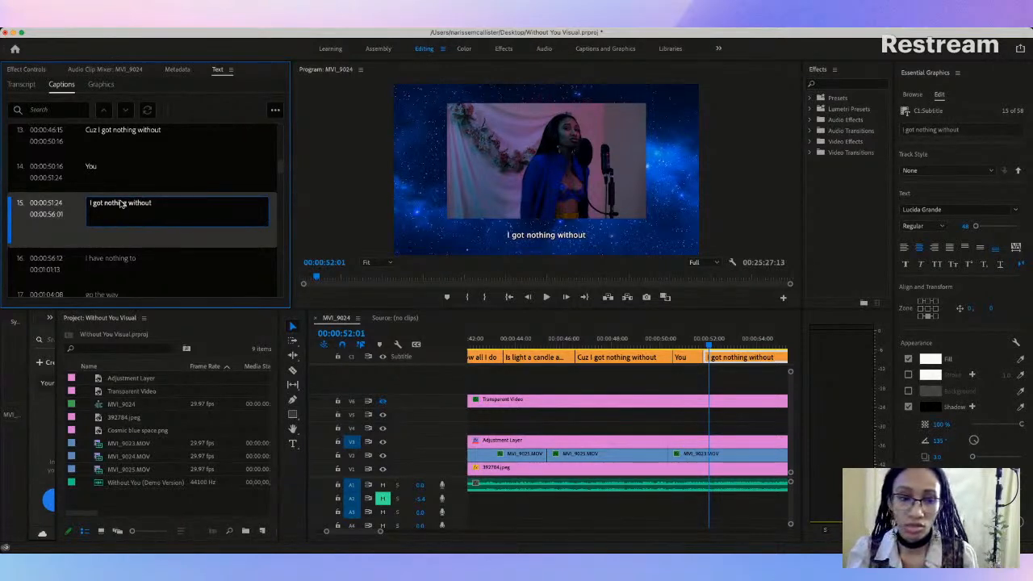
Step: Replay from 00:00:49:15 through the "You" caption into the start of the "I got nothing without" caption at 00:00:51:24
left_click(650, 341)
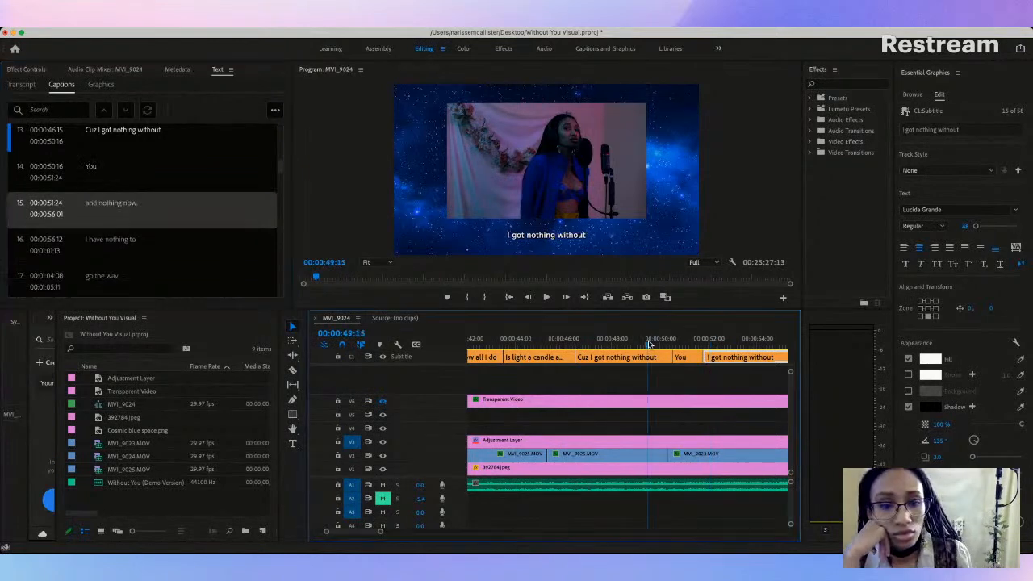
key("space")
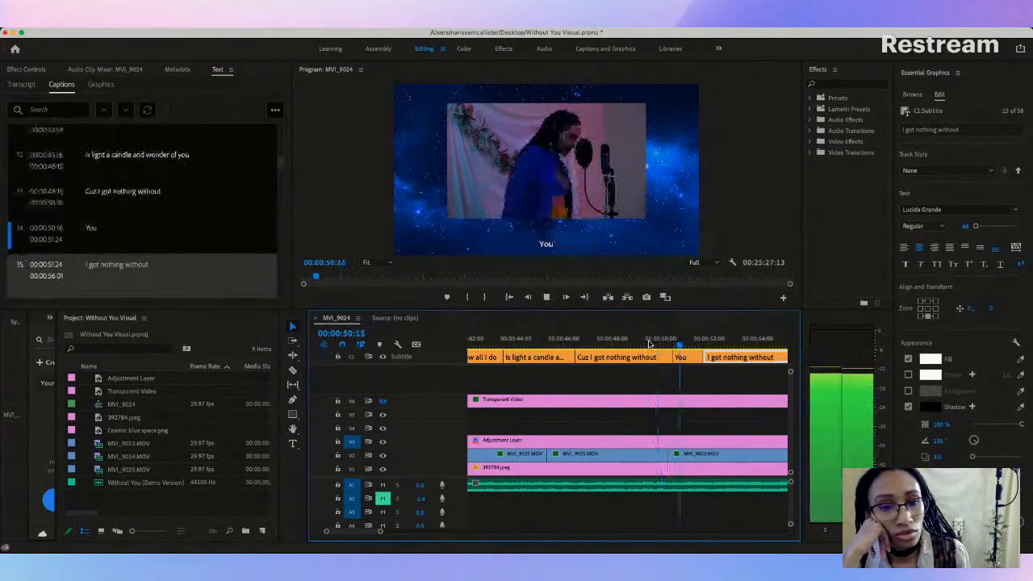
key("space")
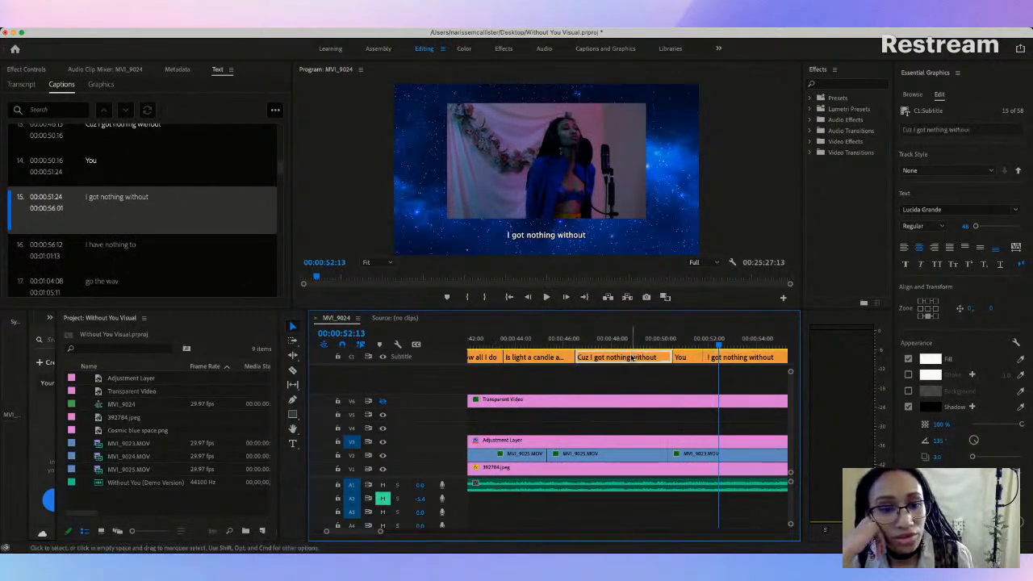
Step: Try to reposition the "You" caption in the video frame to match the height of the following caption
left_click(555, 239)
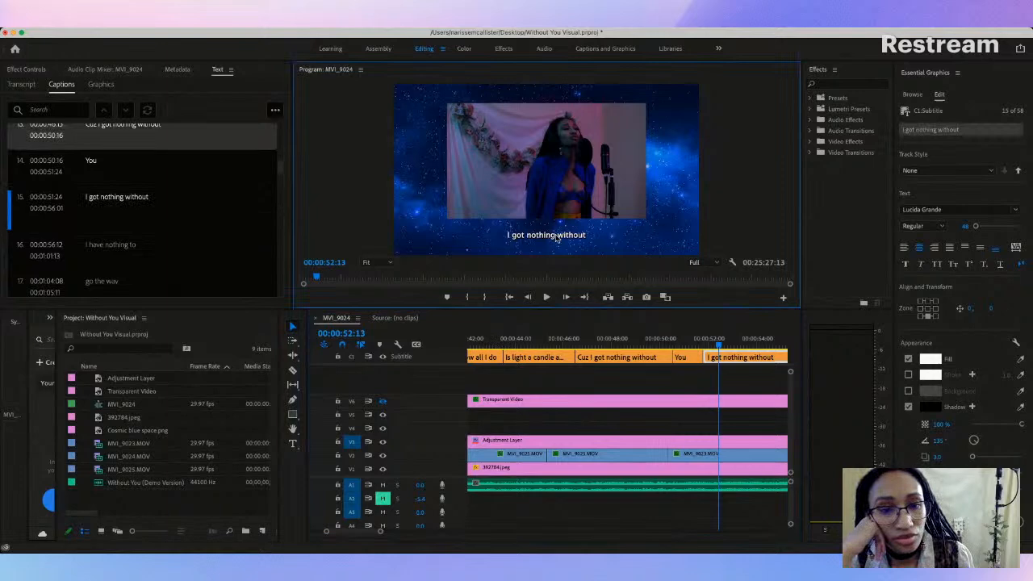
left_click(685, 360)
left_click(684, 339)
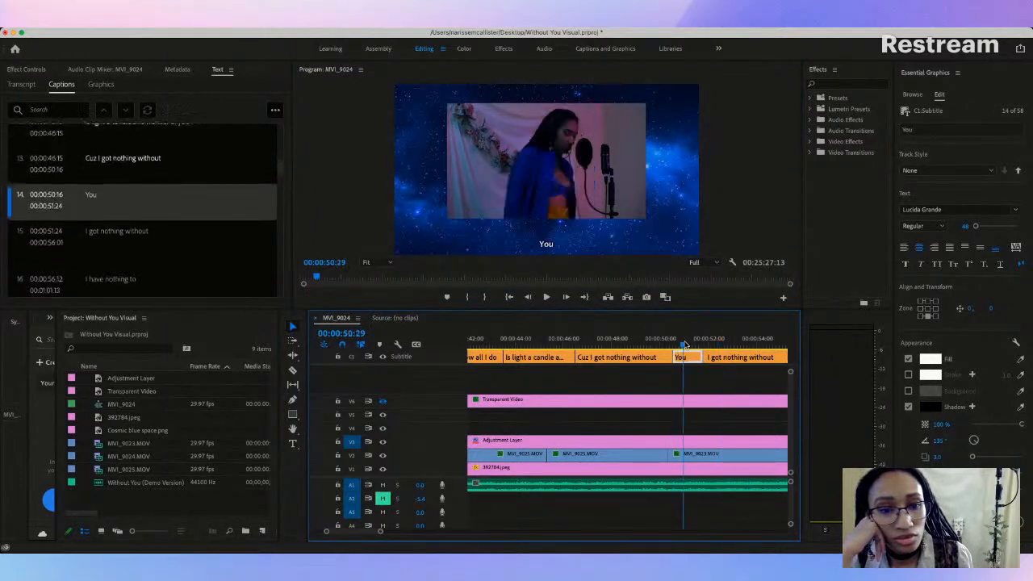
left_click(547, 243)
left_click_drag(547, 231, 545, 243)
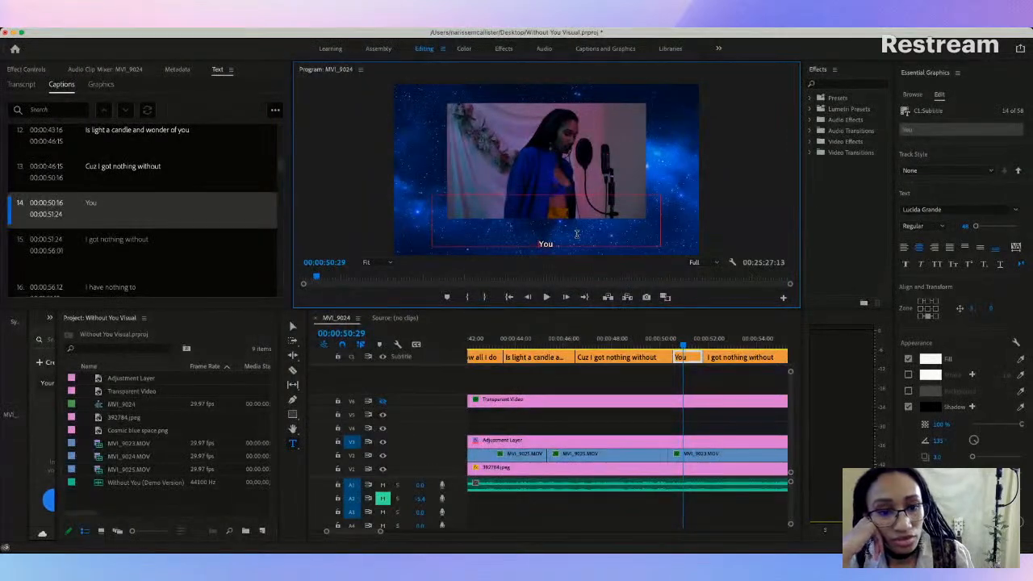
Step: Try to shift the "I got nothing without" caption at 00:00:52:21 by adding line breaks to its text
left_click(616, 357)
left_click(622, 338)
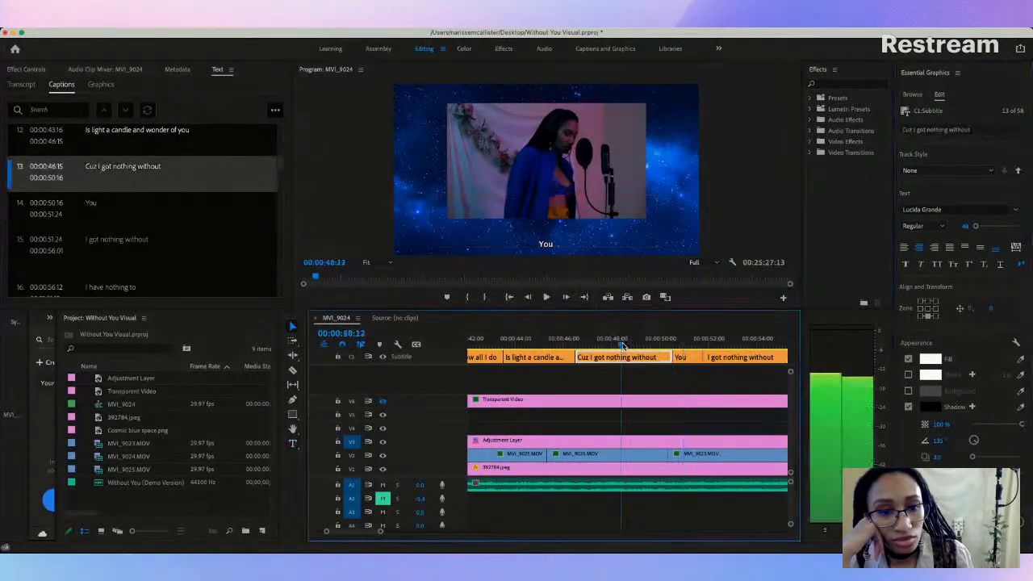
left_click(726, 338)
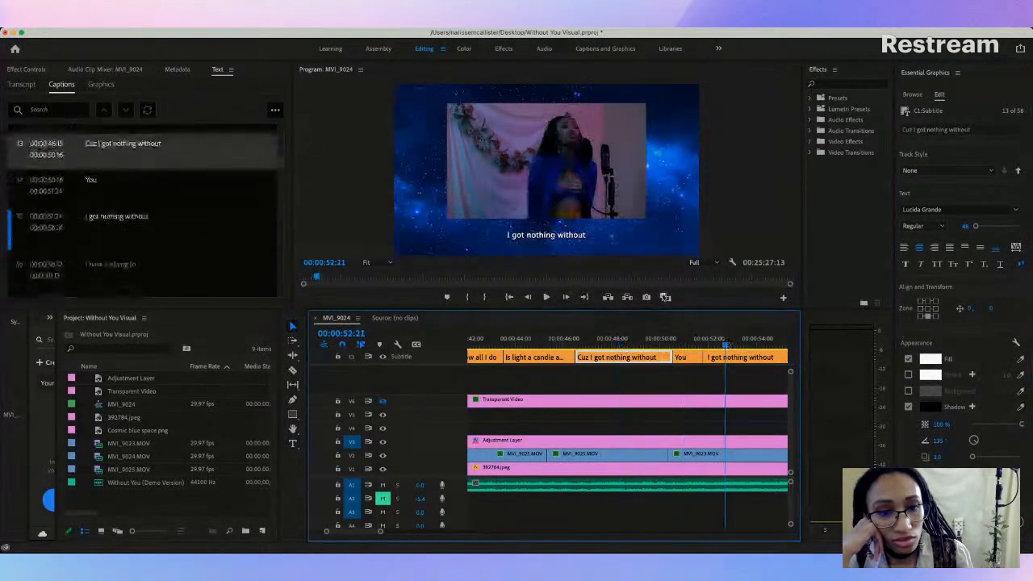
left_click(538, 234)
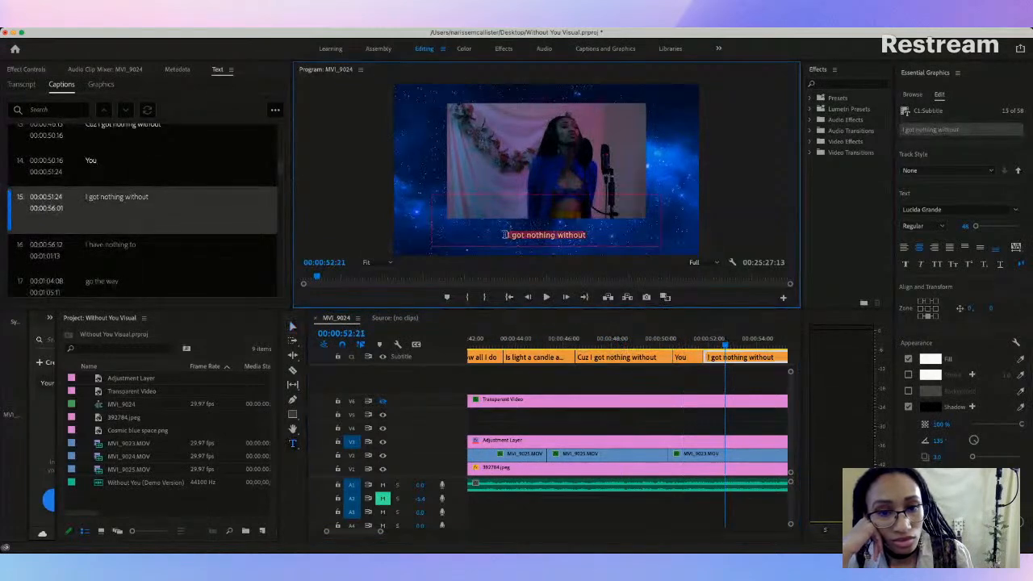
key("Return")
key("Return")
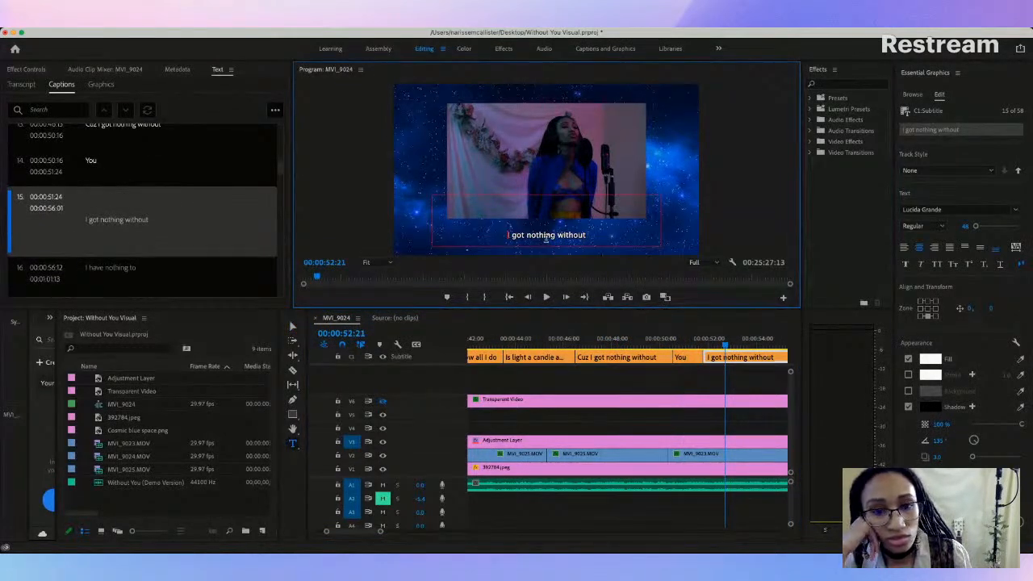
key("BackSpace")
key("BackSpace")
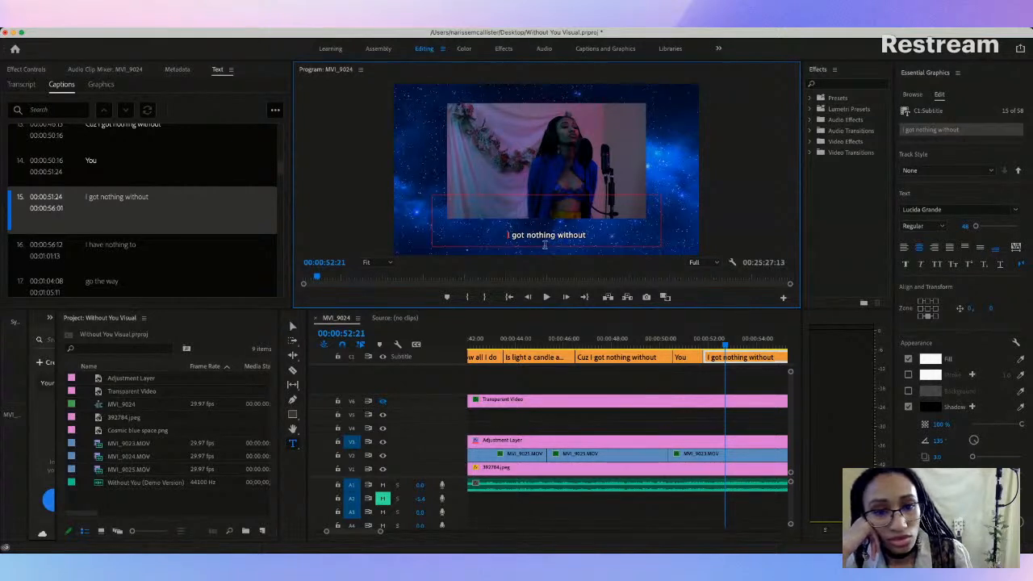
Step: Show the grid overlay on track V6 and move the "I got nothing without" caption to position 0, -13
key("v")
left_click_drag(544, 246, 542, 245)
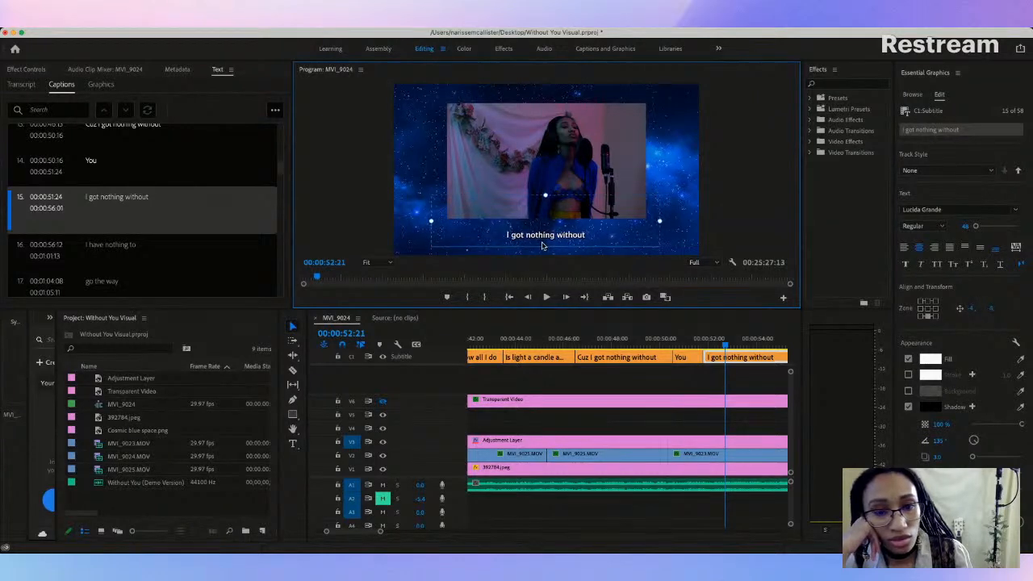
left_click(382, 402)
left_click_drag(563, 222, 564, 219)
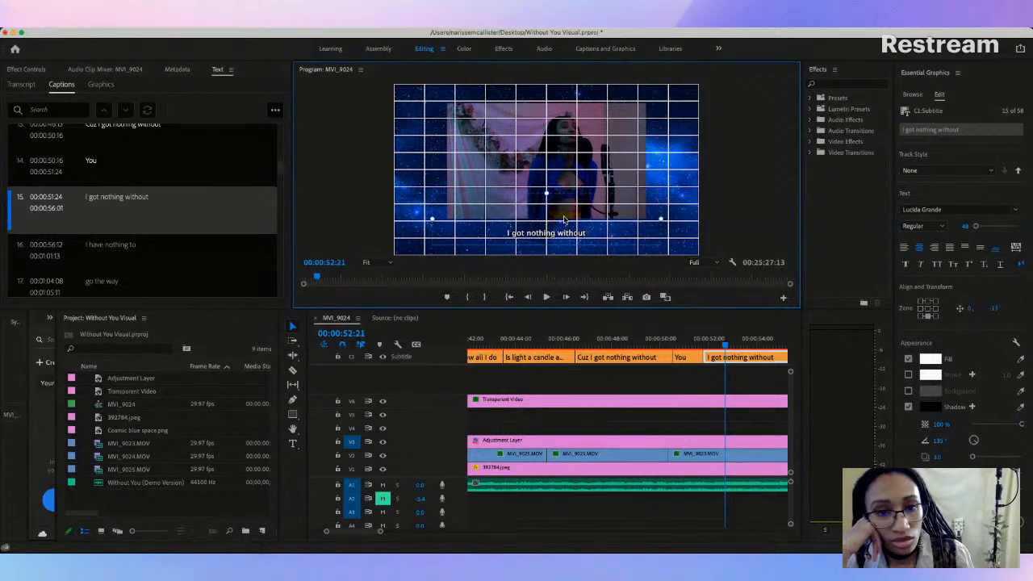
Step: Raise the "You" caption in the video frame to position 2, -75 using the grid as a guide
left_click(685, 357)
left_click(688, 343)
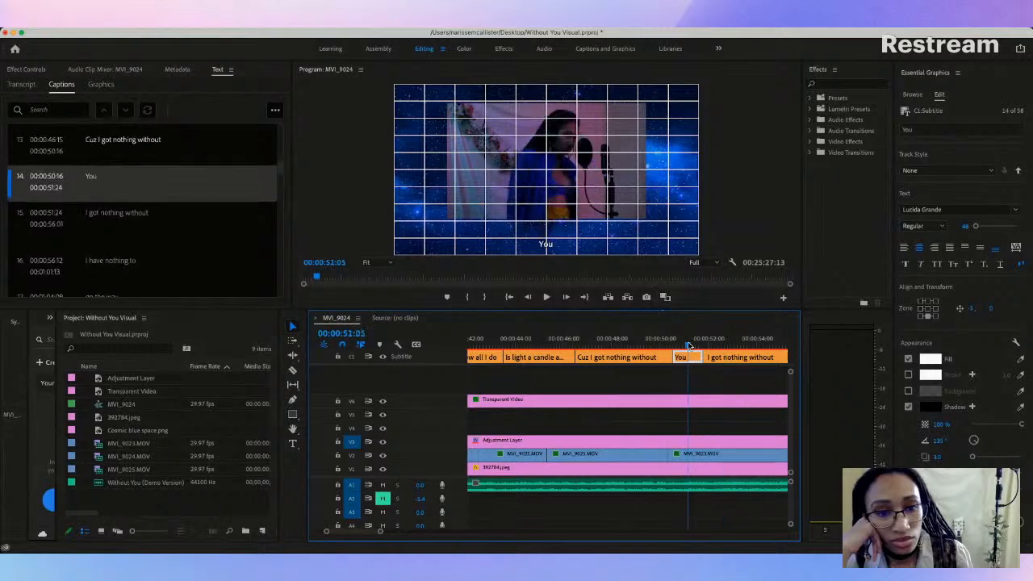
left_click(537, 222)
double_click(551, 242)
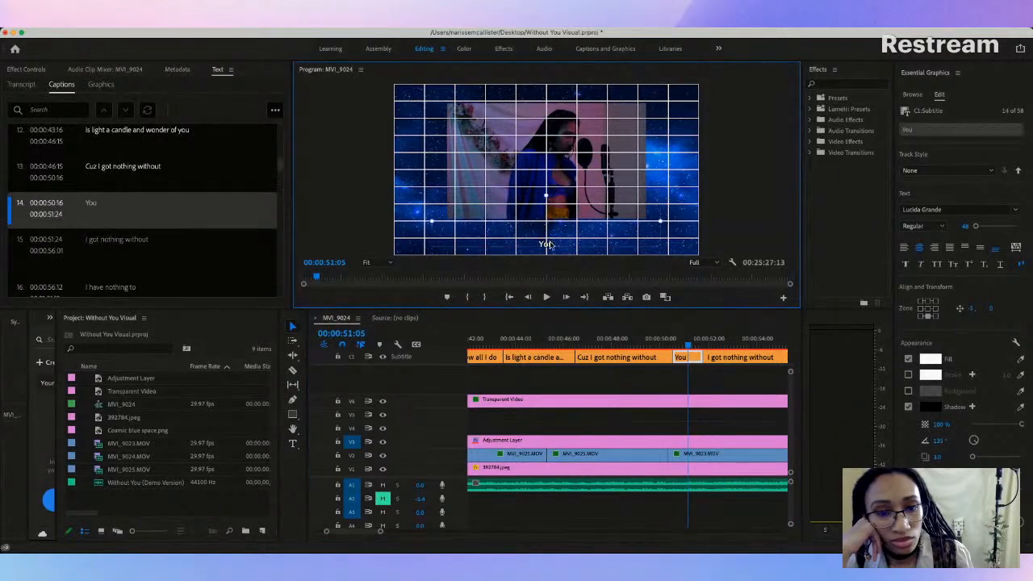
left_click(562, 251)
left_click_drag(551, 244, 548, 231)
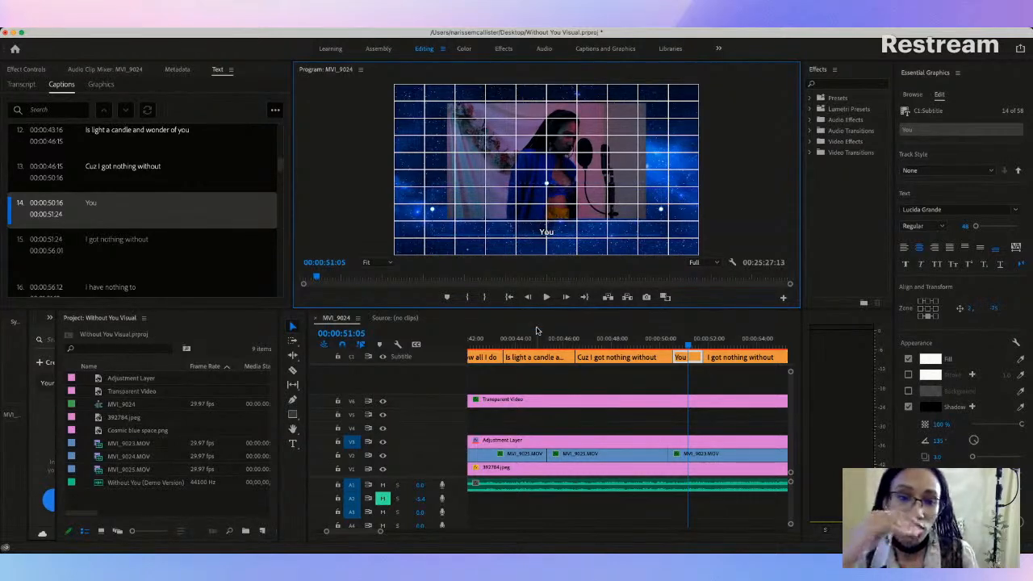
scroll(574, 352, "up", 10)
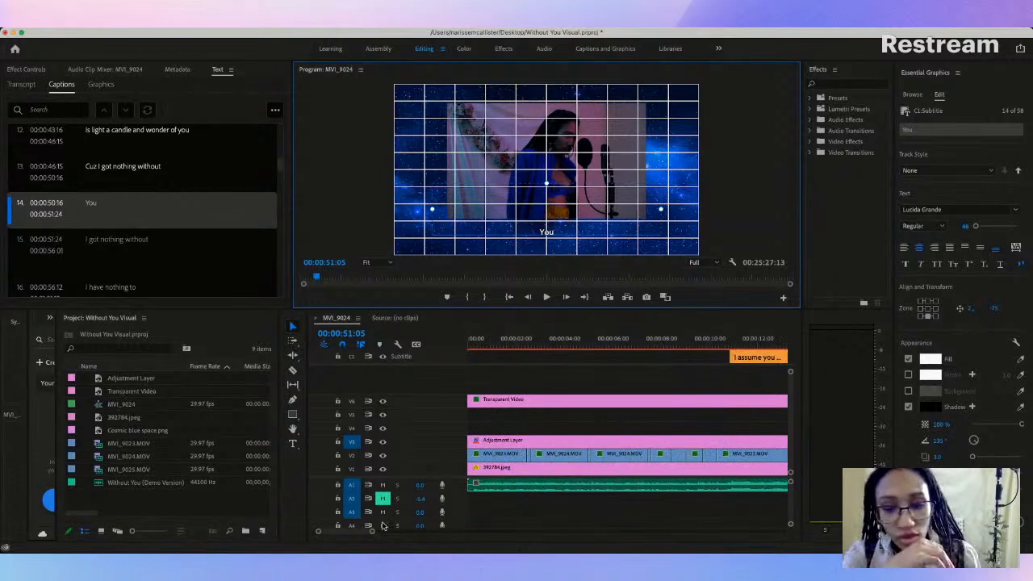
left_click_drag(373, 532, 448, 531)
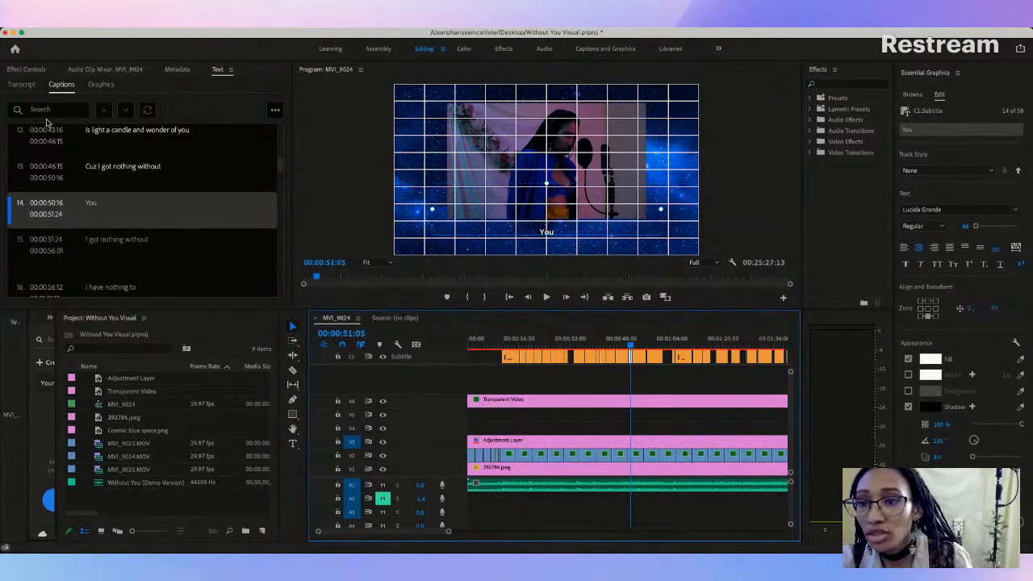
left_click(275, 110)
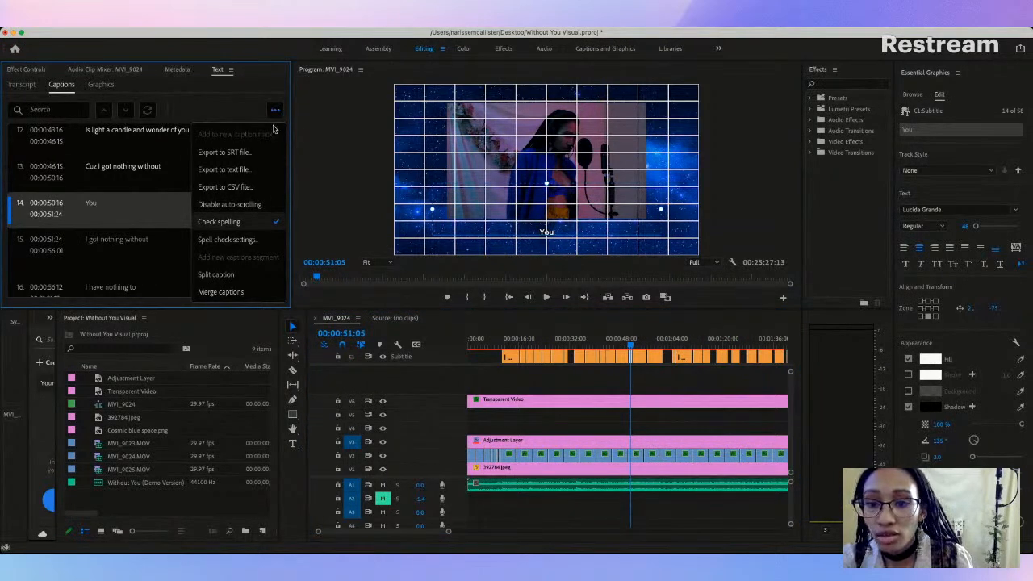
left_click(101, 84)
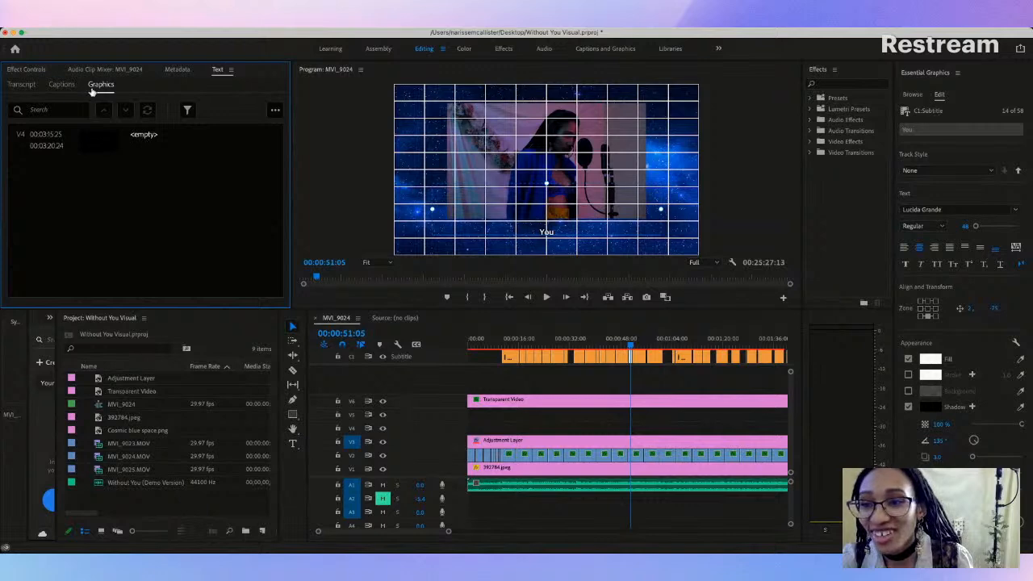
left_click(62, 87)
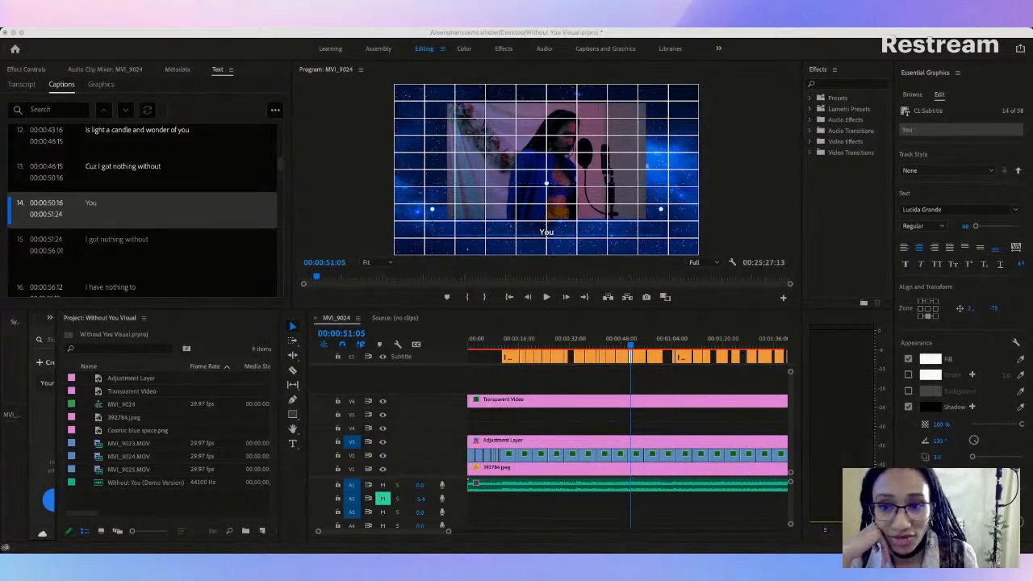
left_click(22, 475)
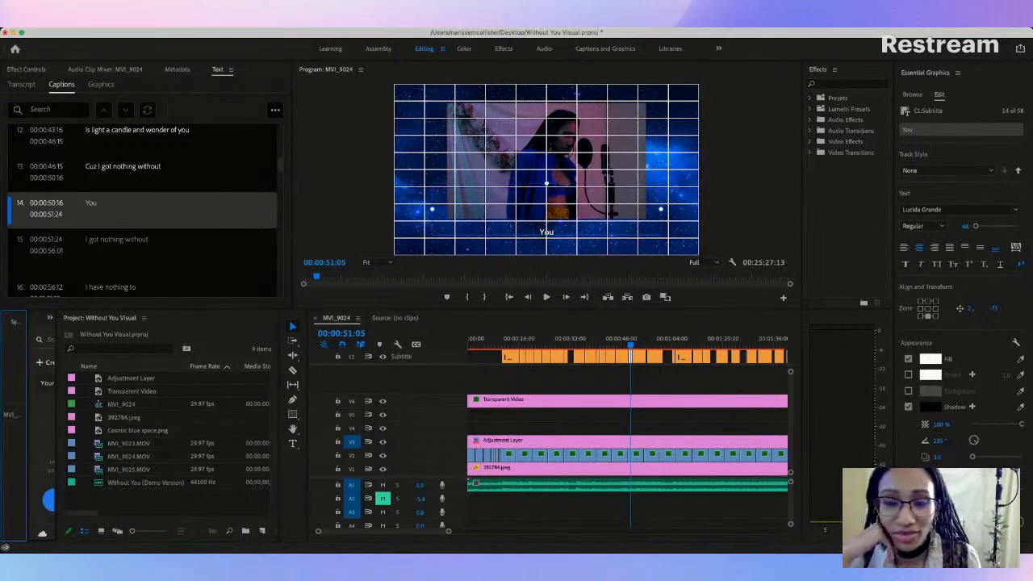
Step: Raise the first caption, "I assume you don't feel the same as I do", to position -2, -70 in the video frame
left_click(507, 347)
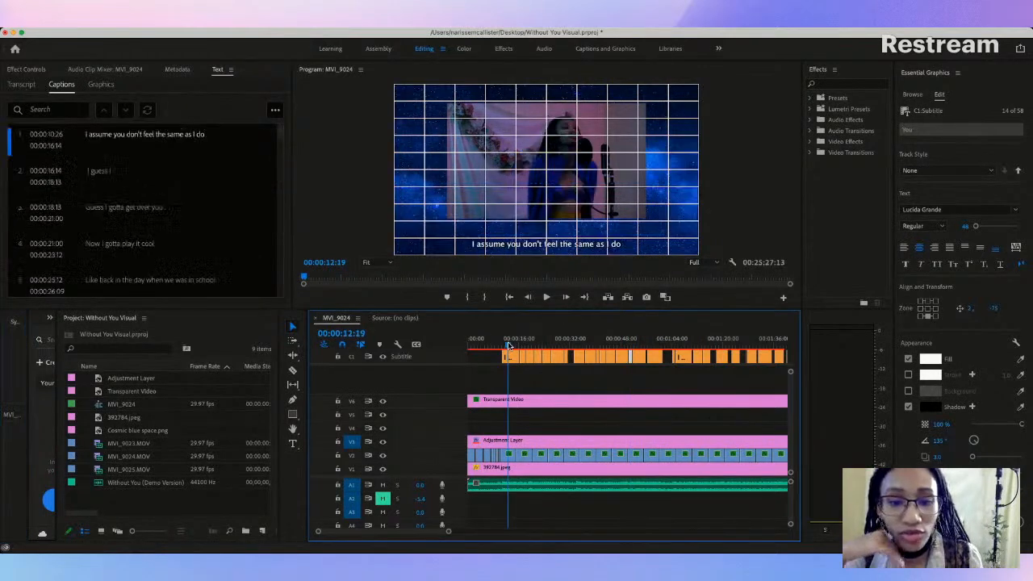
left_click(508, 357)
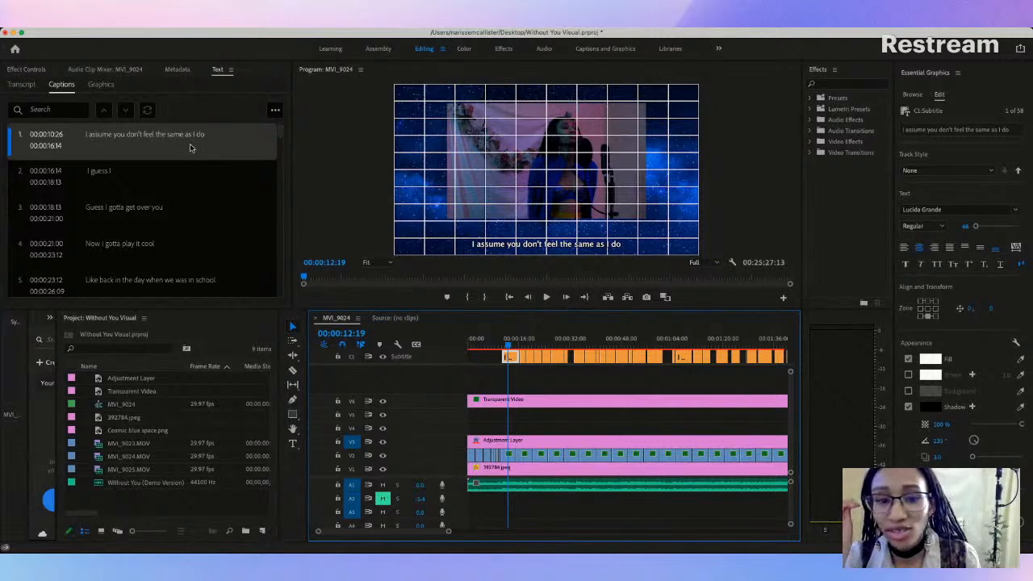
left_click(550, 245)
left_click_drag(552, 250, 552, 236)
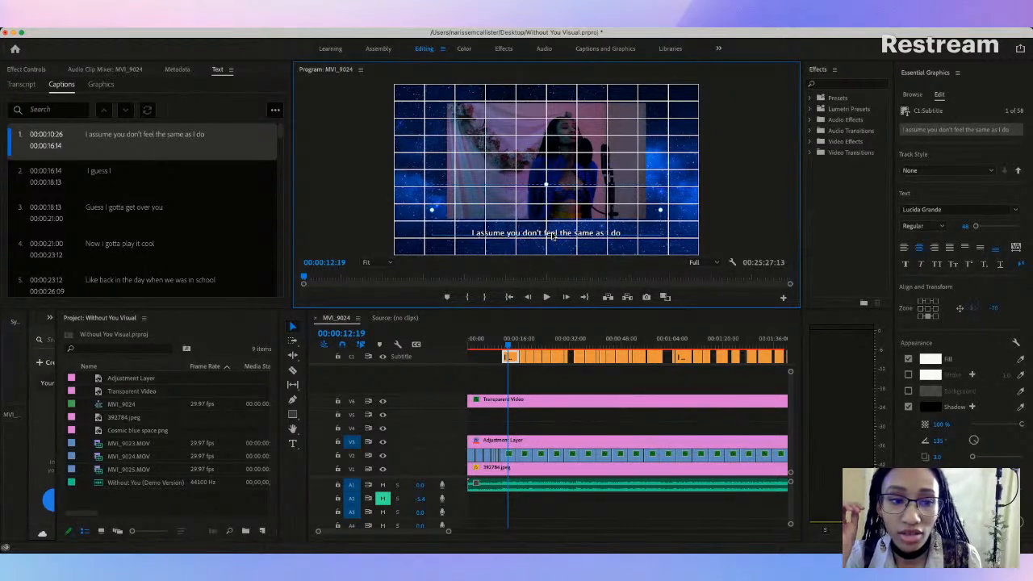
Step: Try the Mshtakan and Snell Roundhand fonts on the first caption, "I assume you don't feel the same as I do"
left_click(981, 132)
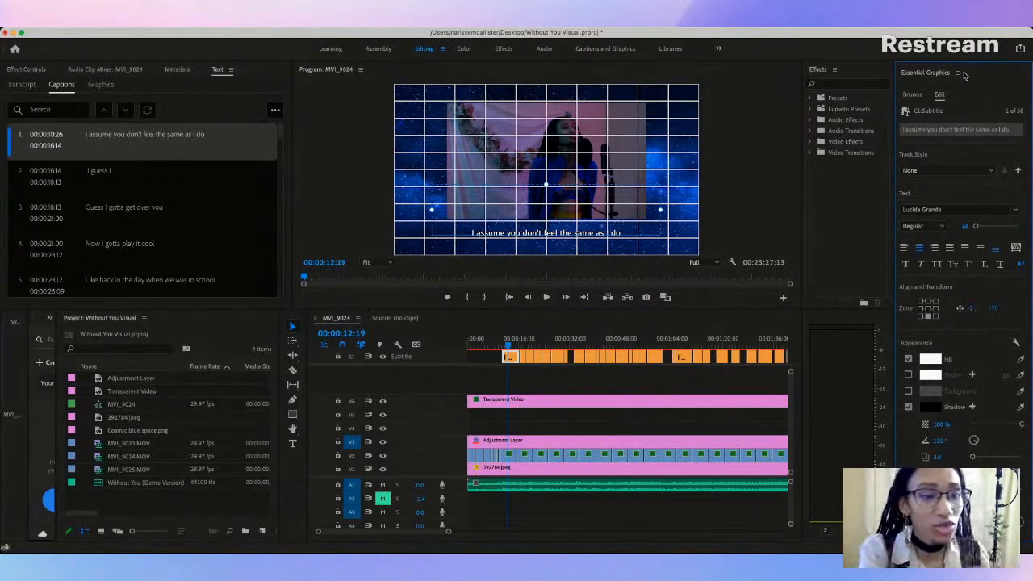
left_click(948, 209)
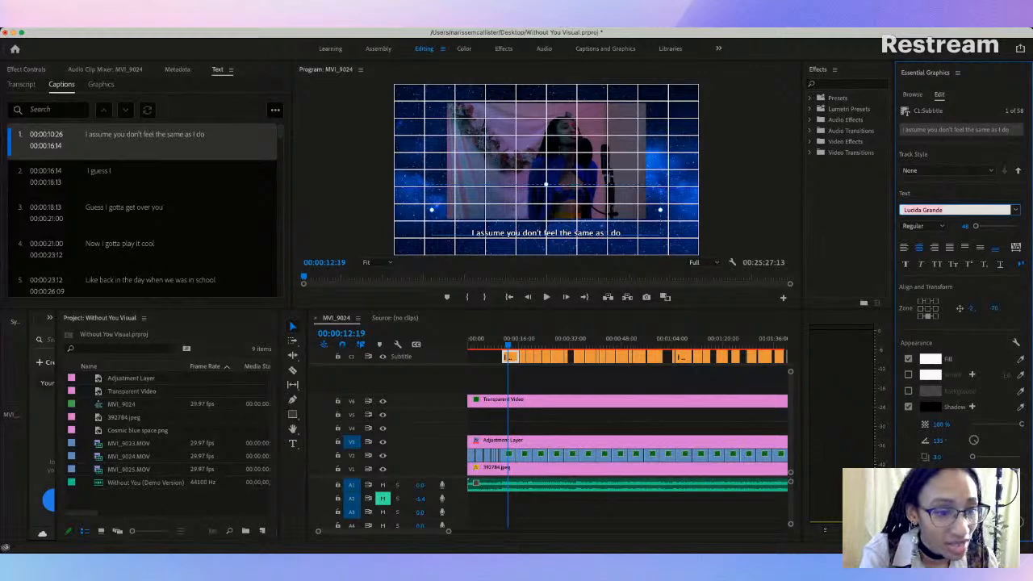
left_click(885, 364)
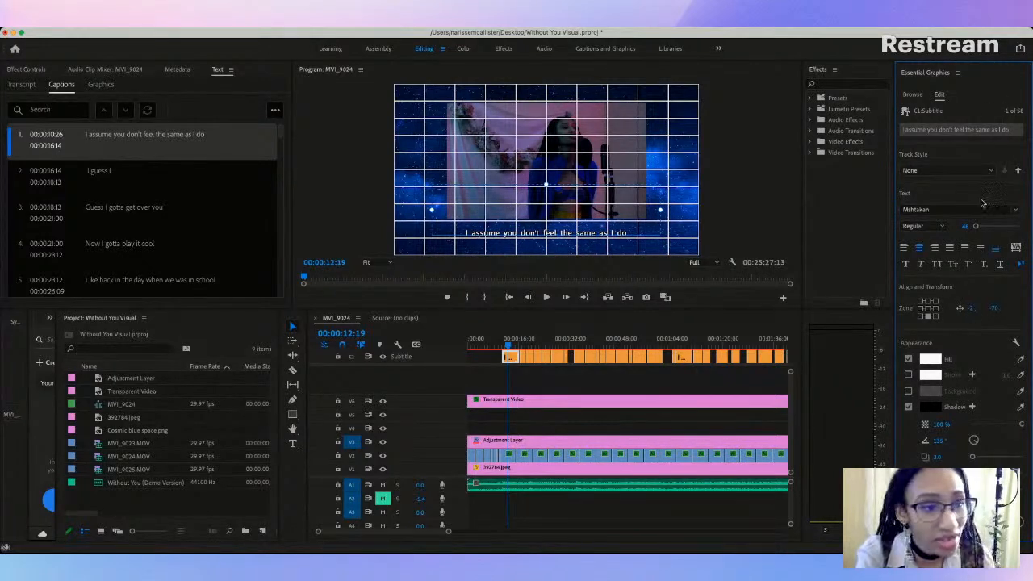
left_click(945, 211)
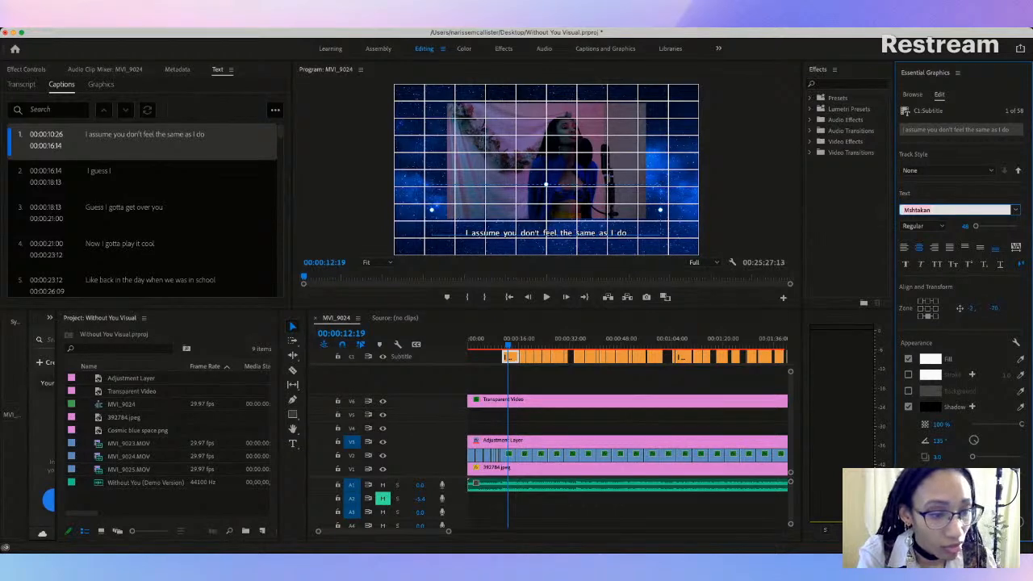
left_click(898, 425)
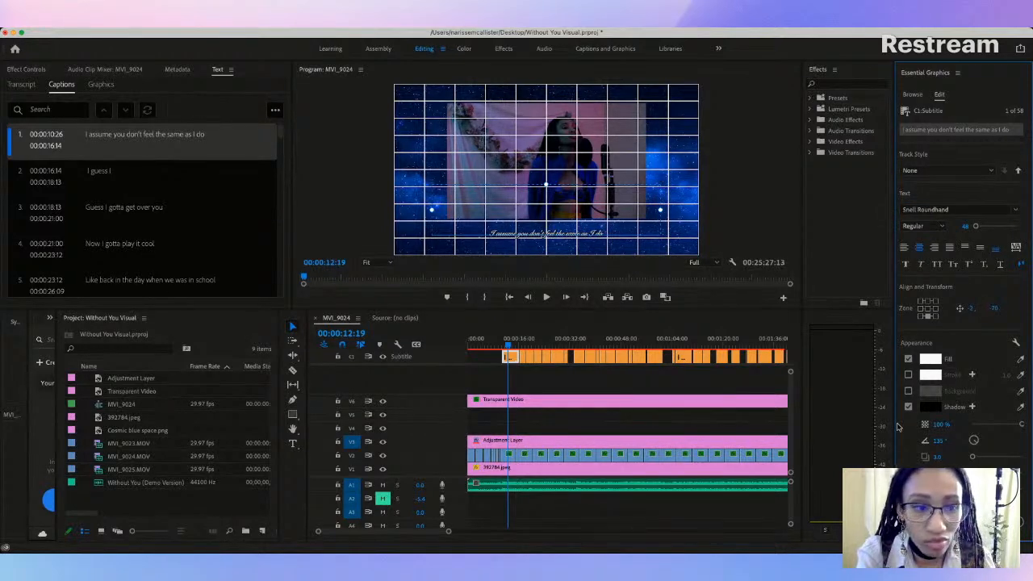
left_click(959, 210)
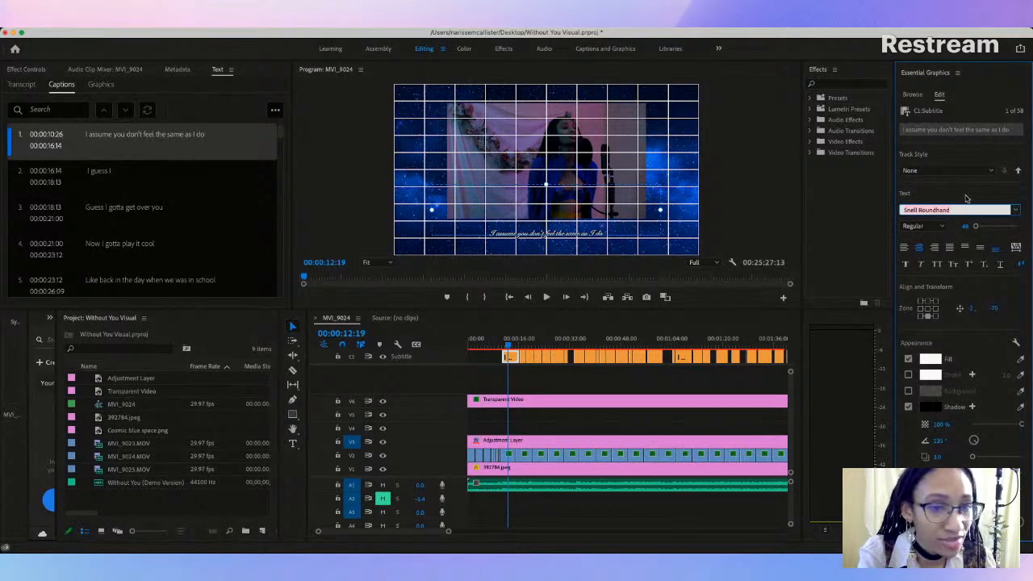
left_click(969, 198)
Step: Enlarge the first caption's text and move the caption in the video frame to position 6, -44
left_click_drag(977, 228, 976, 230)
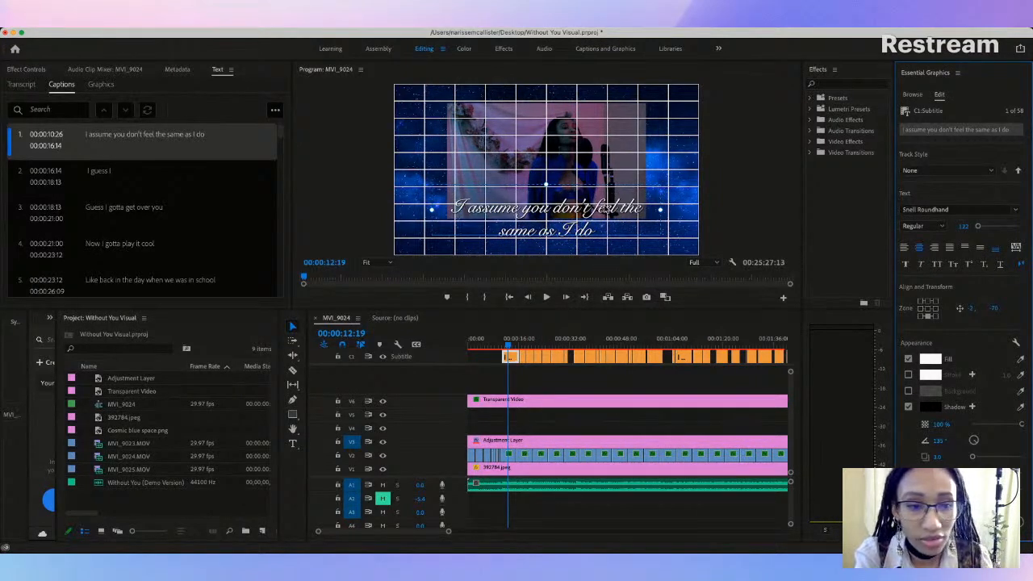
left_click(595, 233)
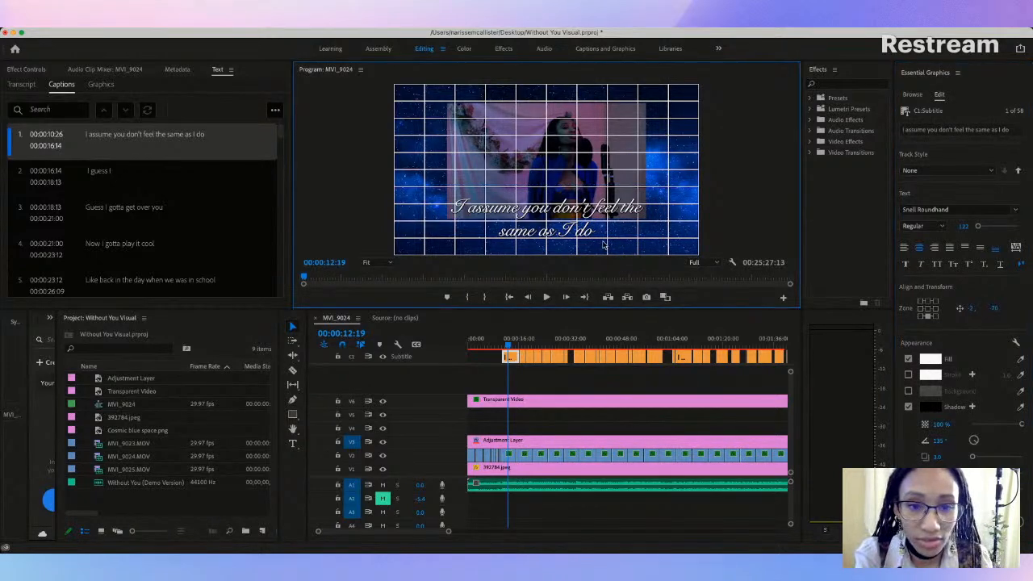
left_click_drag(584, 224, 587, 228)
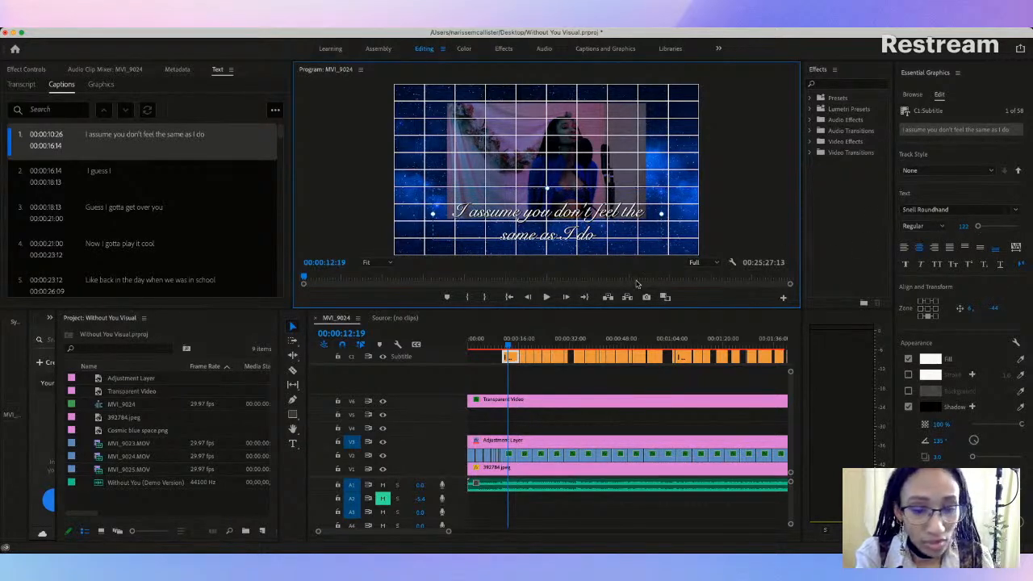
Step: Hide the grid overlay on track V6 and play back the opening captions from 00:00:08:26
left_click(383, 401)
left_click(608, 258)
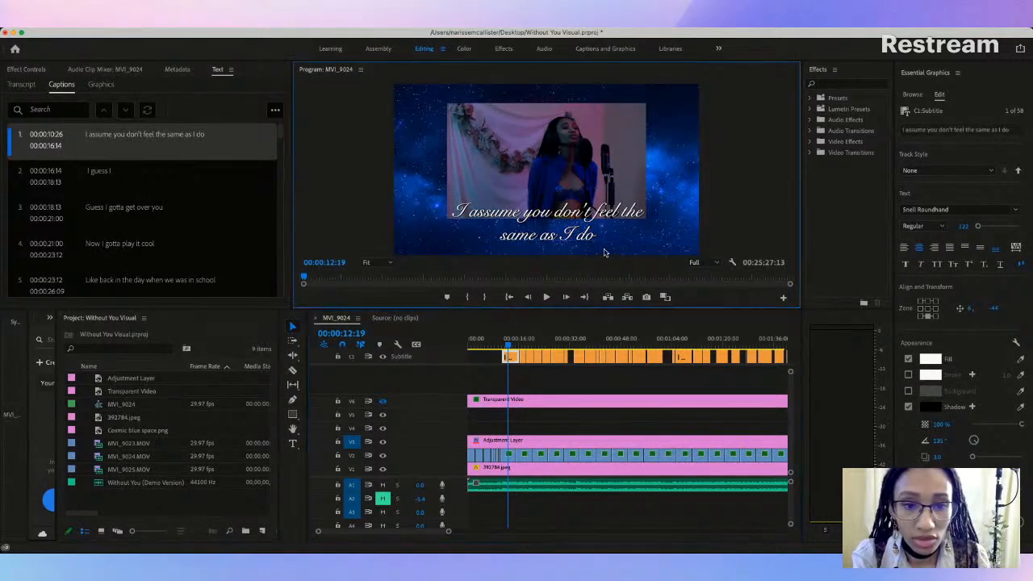
left_click(506, 345)
left_click(496, 345)
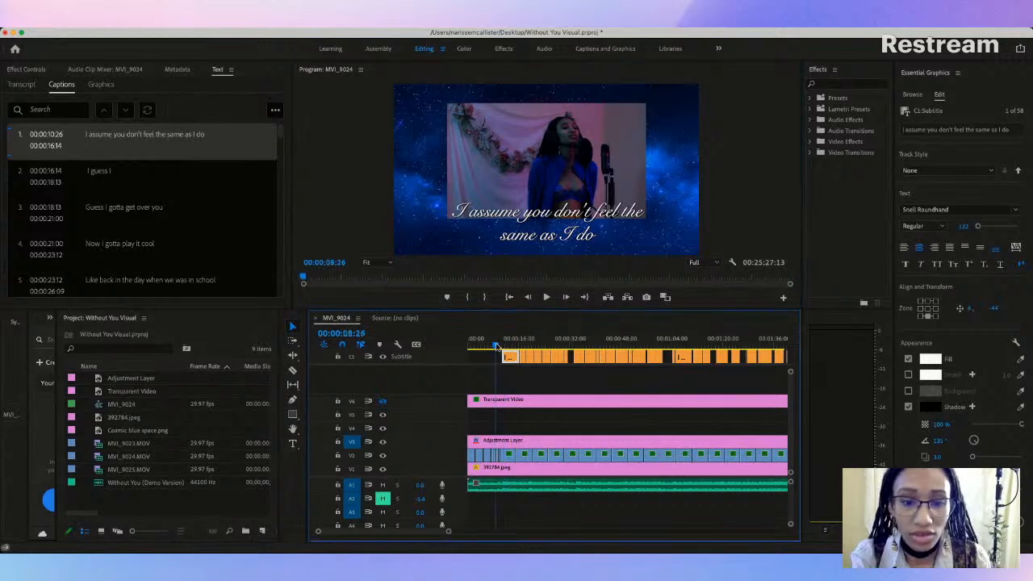
key("space")
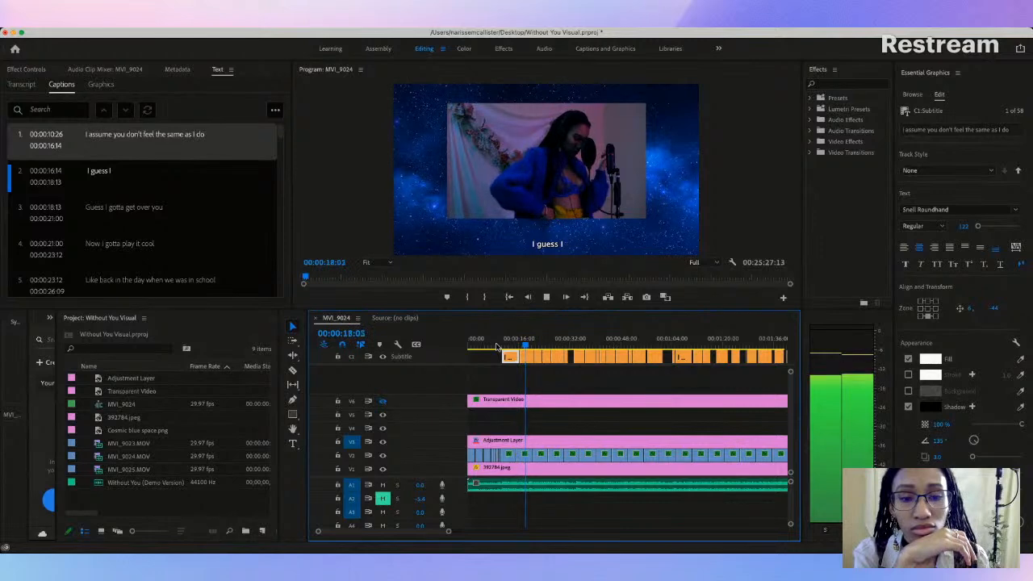
key("space")
scroll(496, 347, "down", 2)
scroll(497, 347, "down", 2)
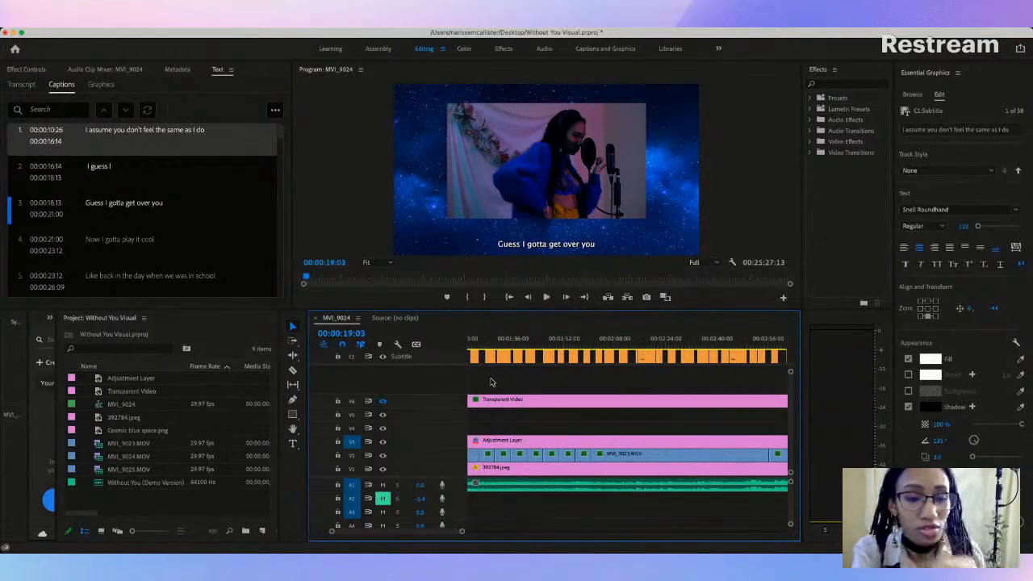
scroll(517, 370, "up", 3)
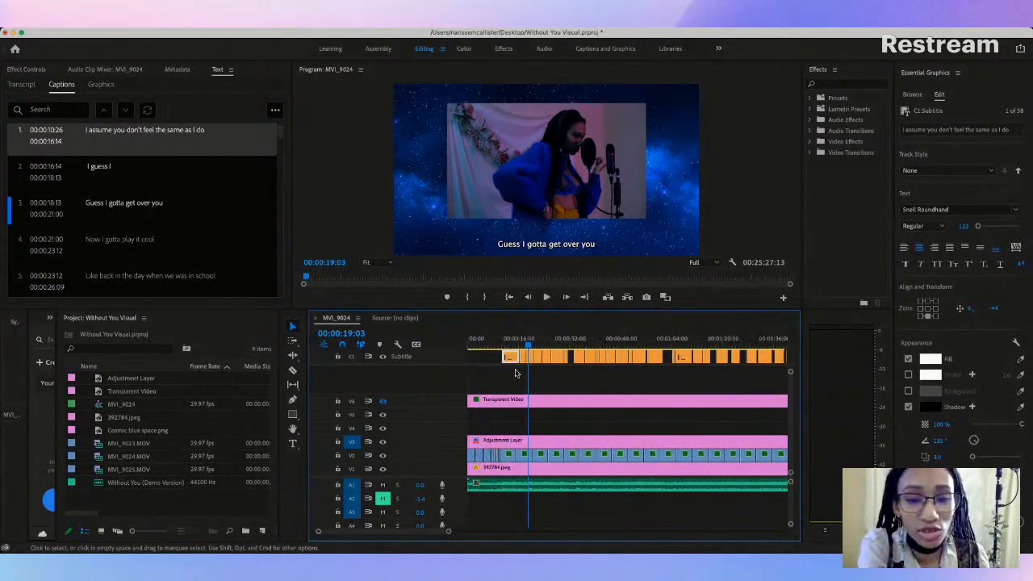
Step: Return to the first caption at 00:00:12:19 and try the fonts Times New Roman, Times, Tamil Sangam MN and Zapfino
left_click(509, 347)
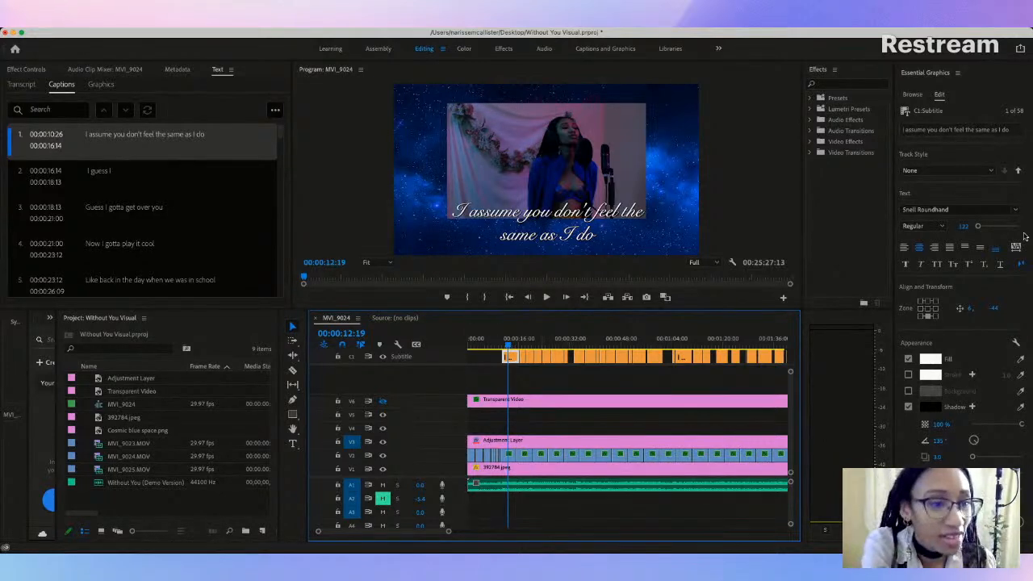
left_click(950, 209)
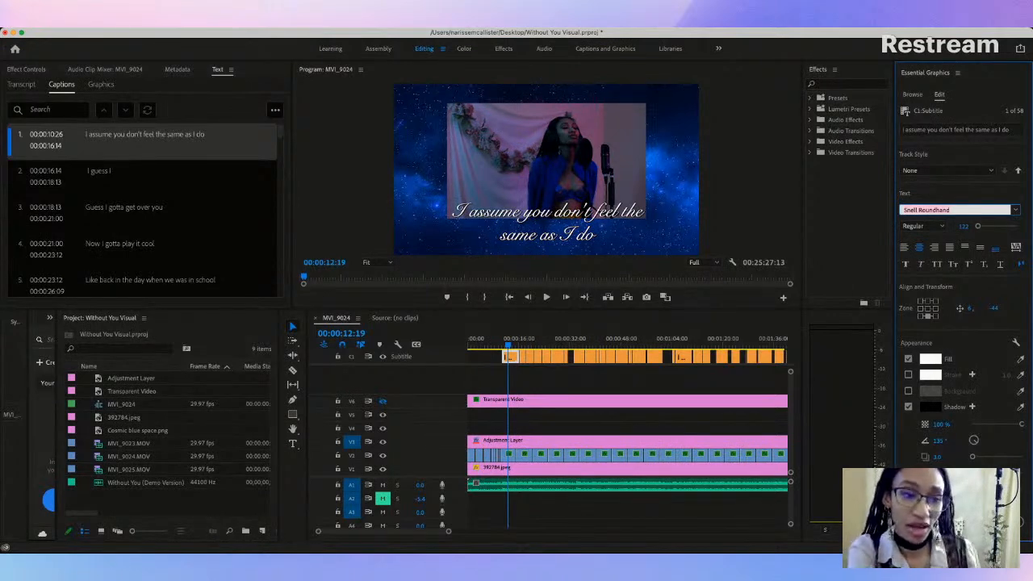
left_click(923, 371)
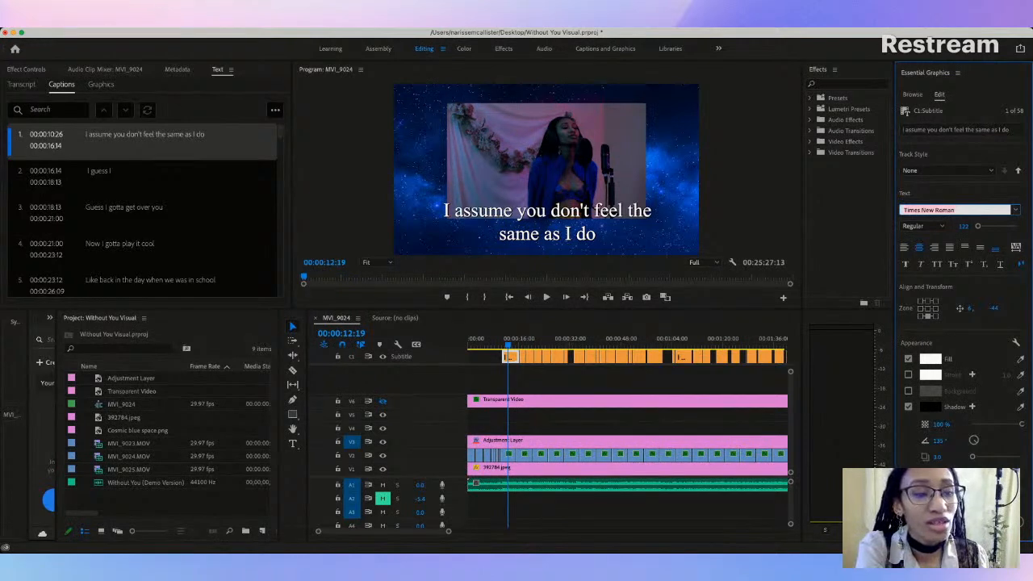
left_click(885, 298)
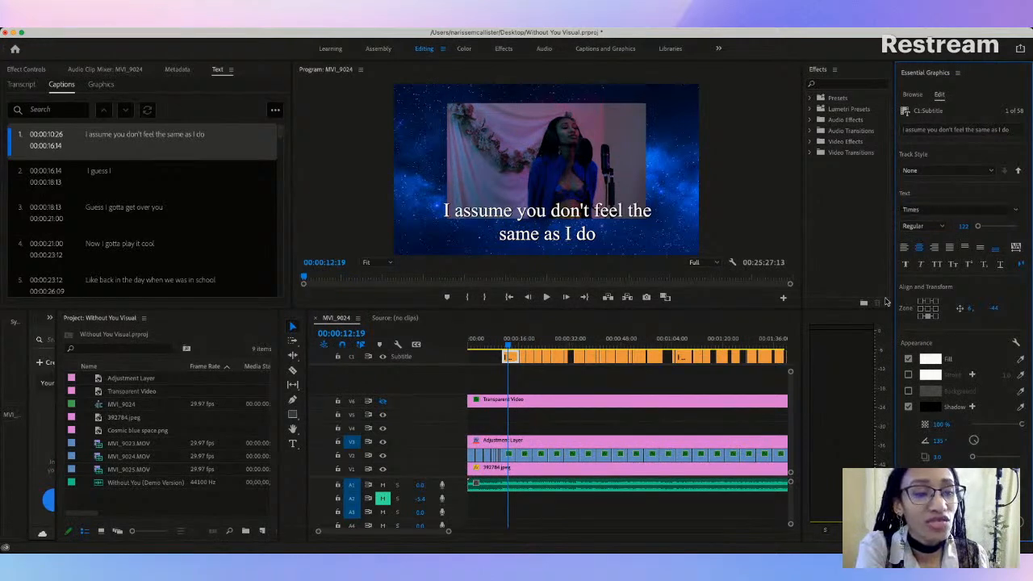
left_click(933, 210)
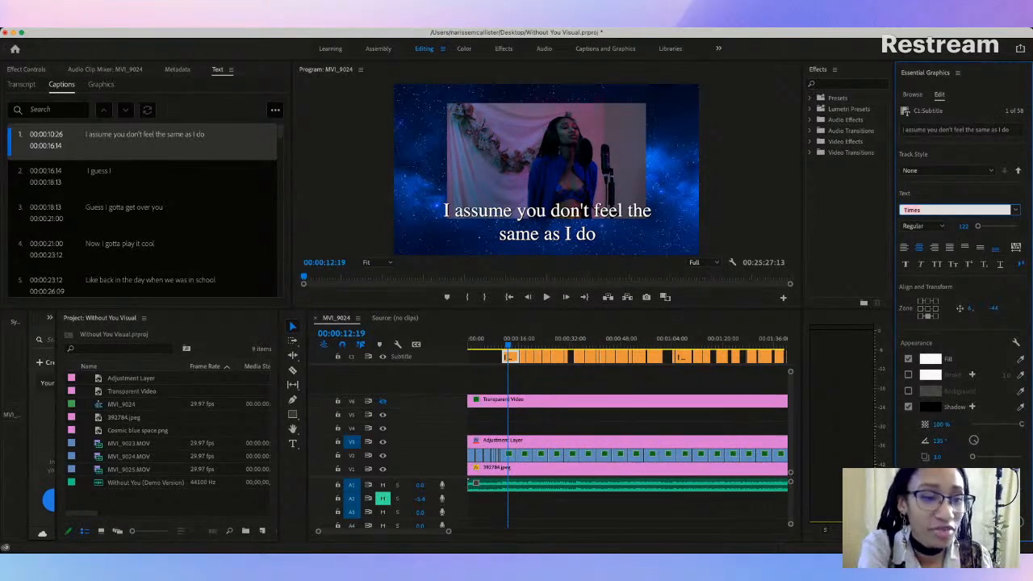
left_click(901, 326)
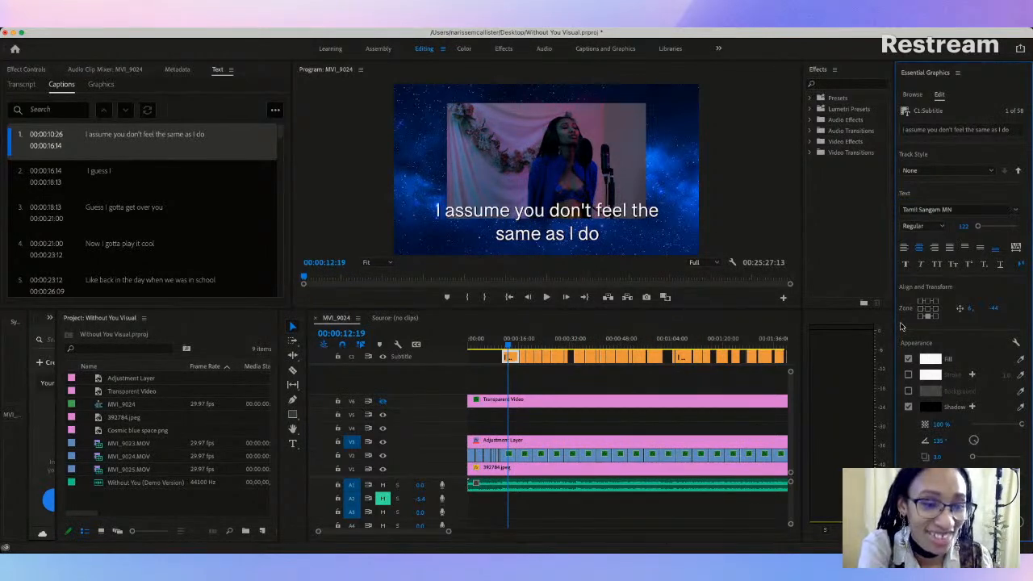
left_click(943, 210)
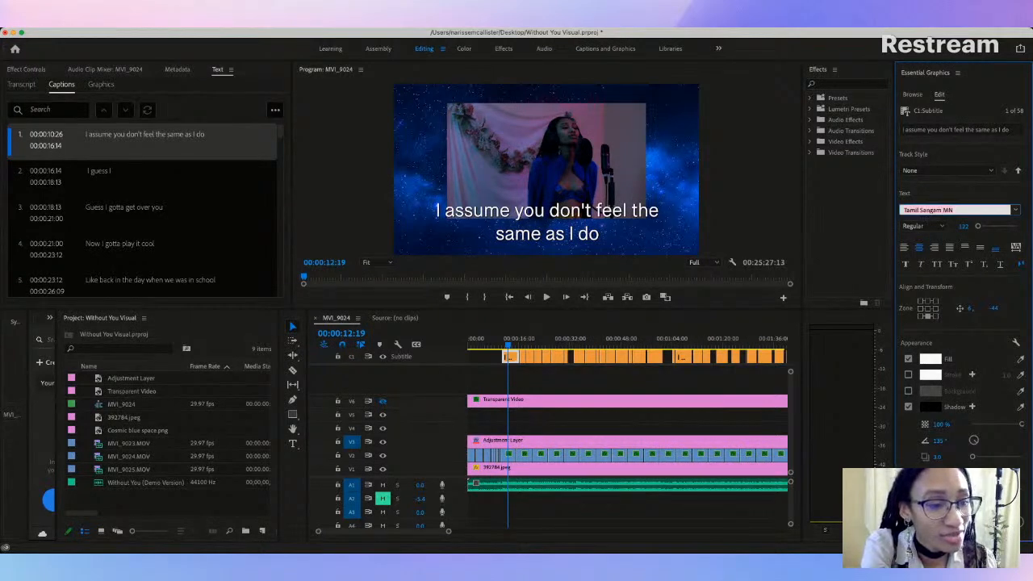
left_click(898, 391)
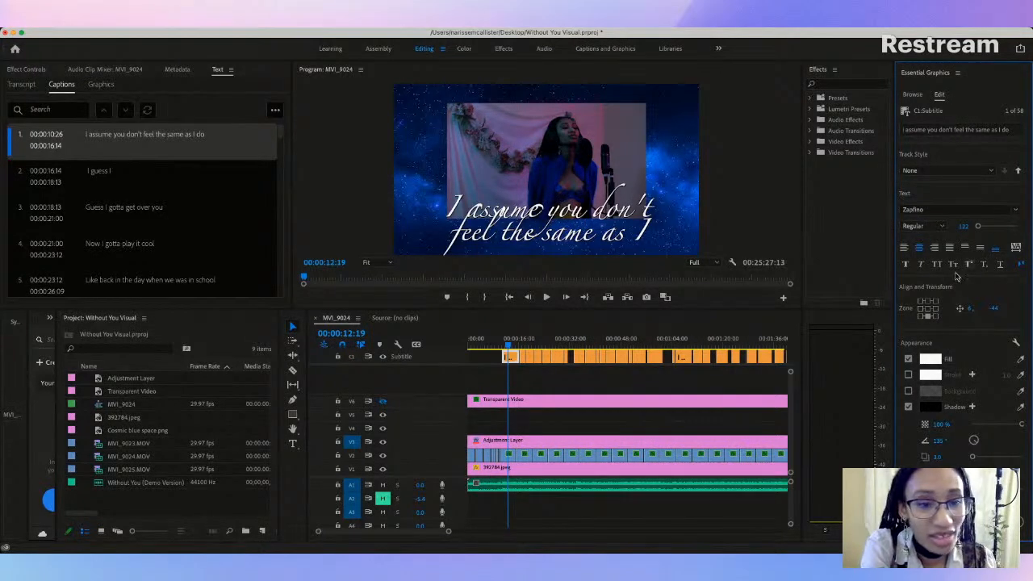
Step: Try to set the first caption's font by name, searching for "pri" and for "libre"
left_click(941, 210)
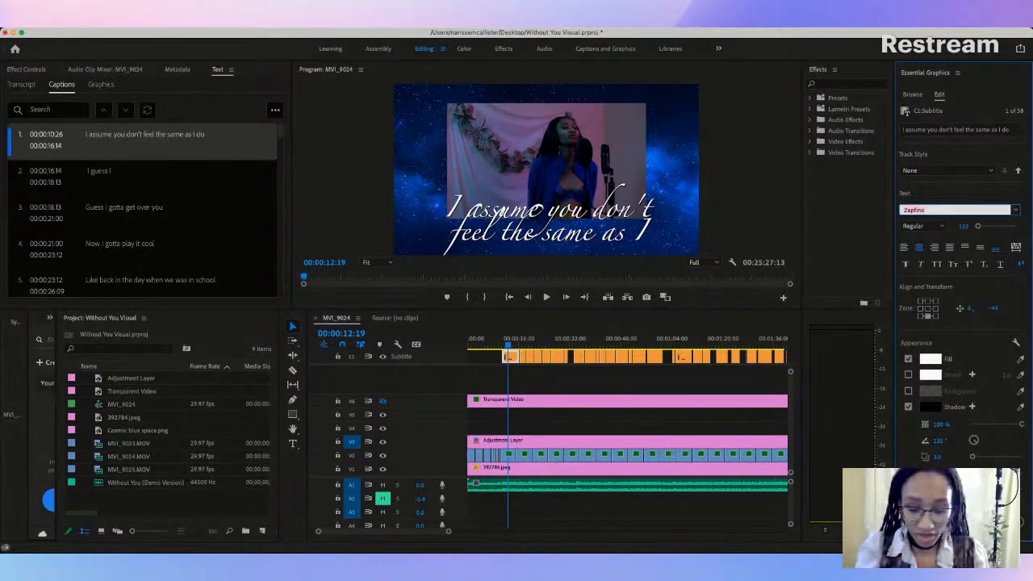
type("prist")
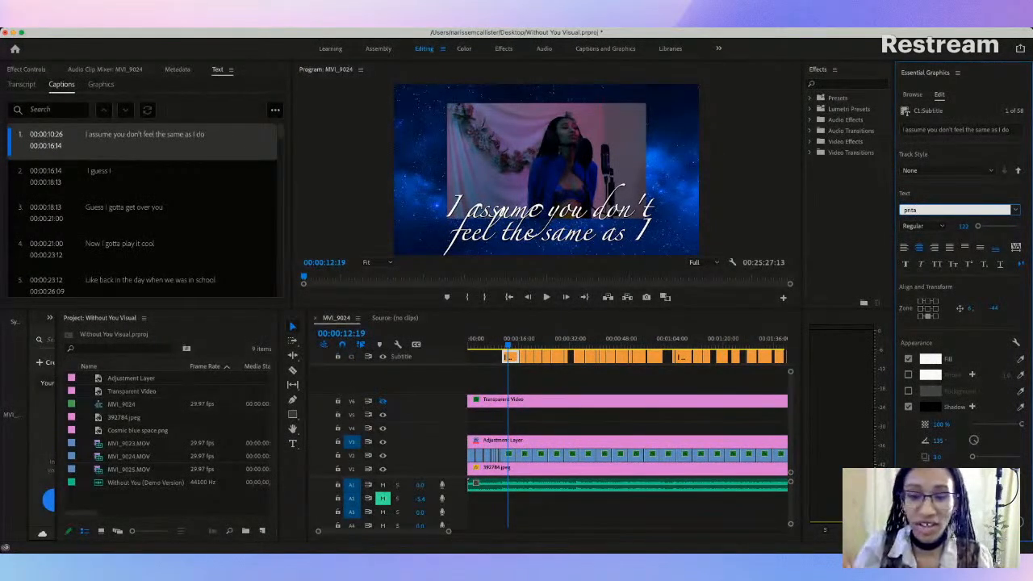
key("super+Tab")
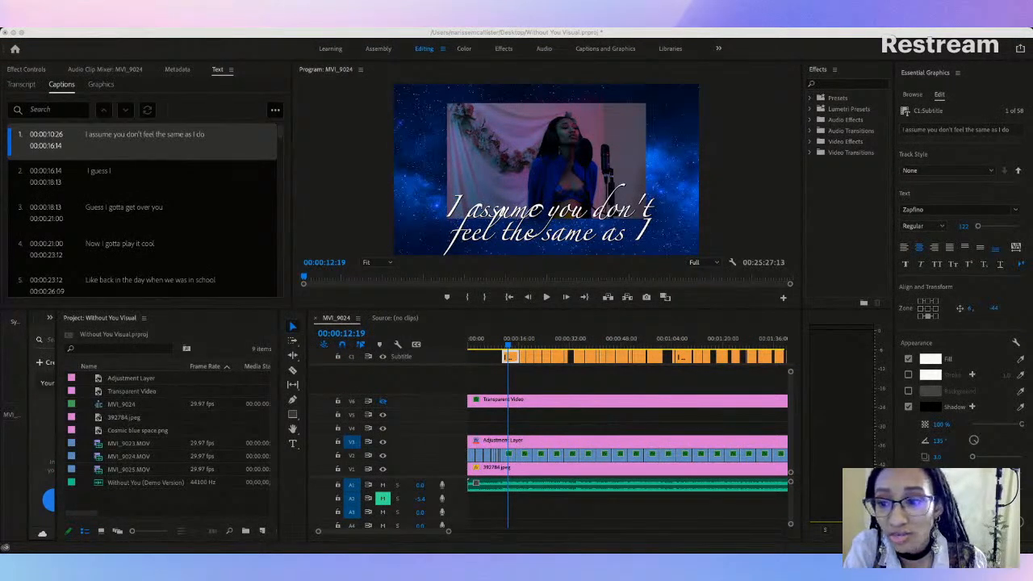
left_click(21, 334)
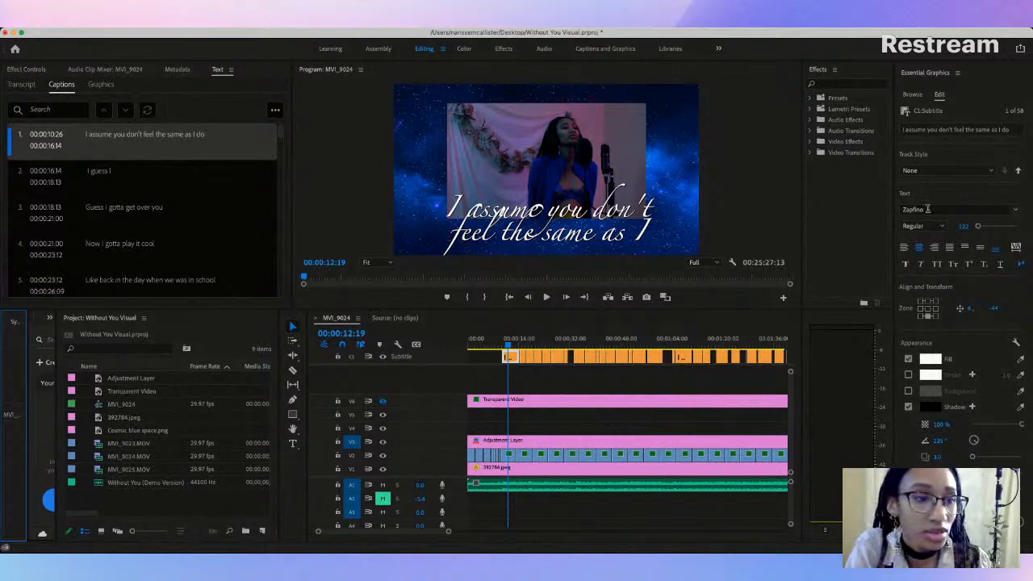
left_click(927, 209)
type("libr")
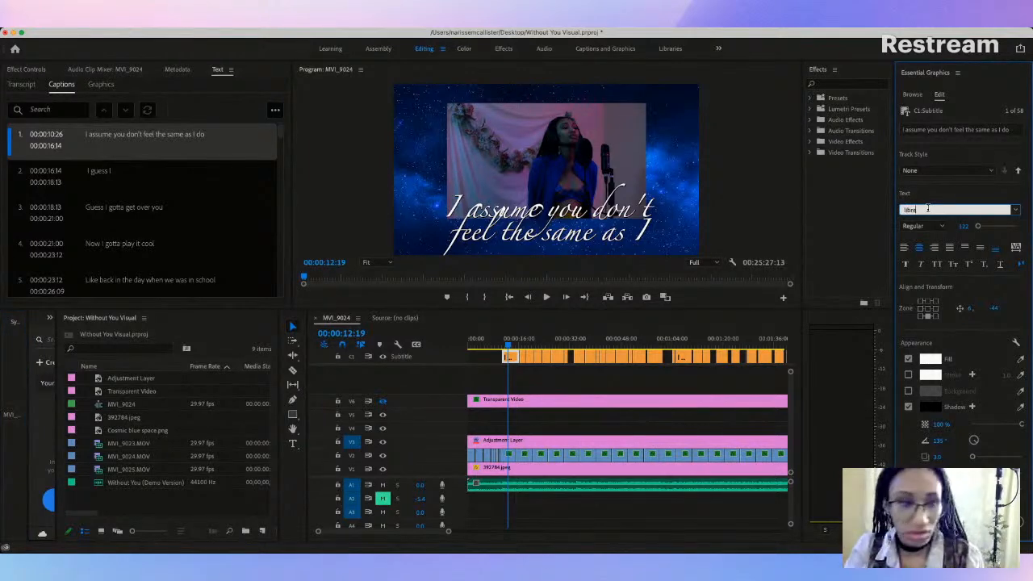
type("e")
key("Return")
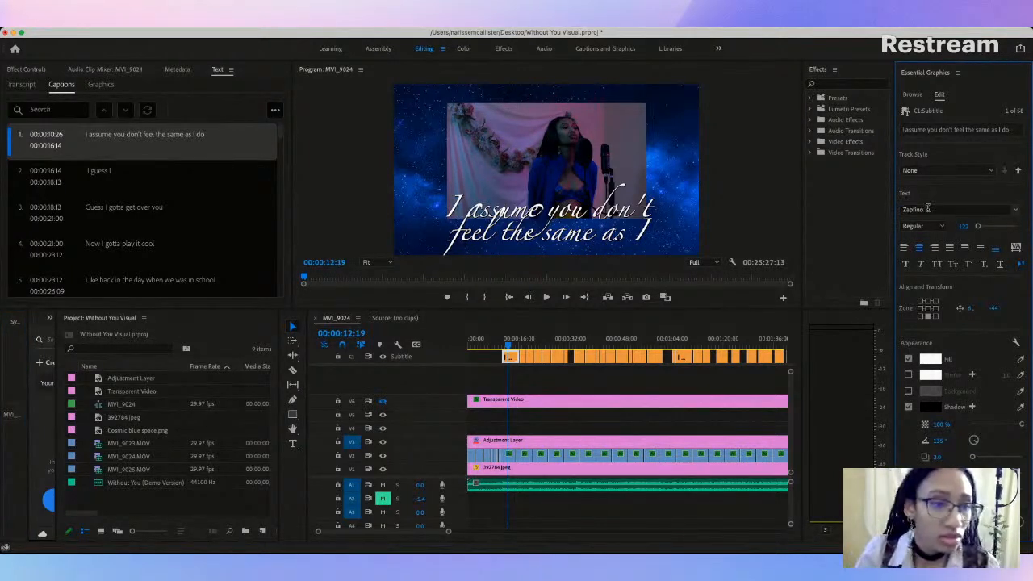
Step: Set the first caption's font to Baskerville and play the caption back from 00:00:10:23
left_click(966, 209)
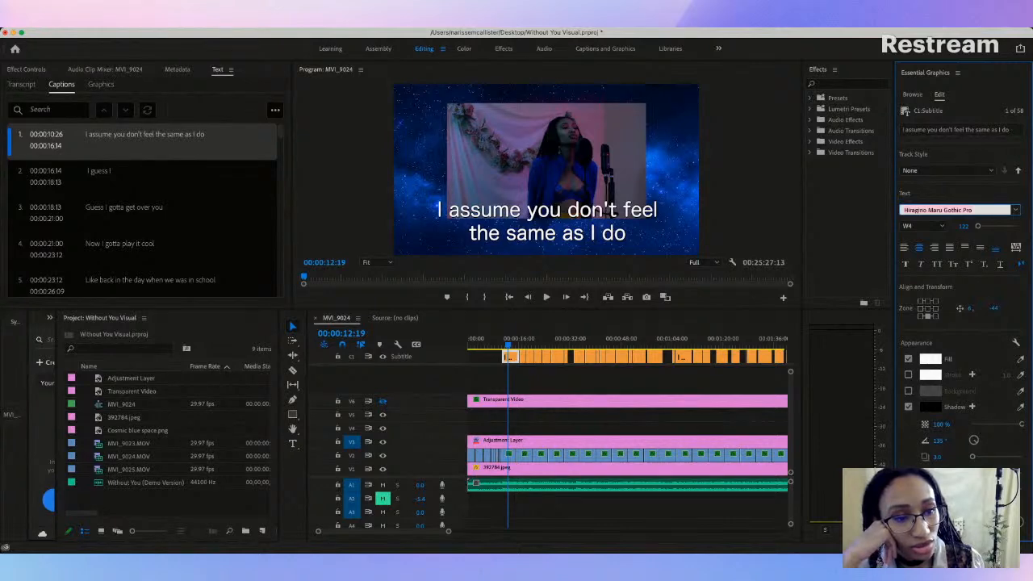
left_click(891, 304)
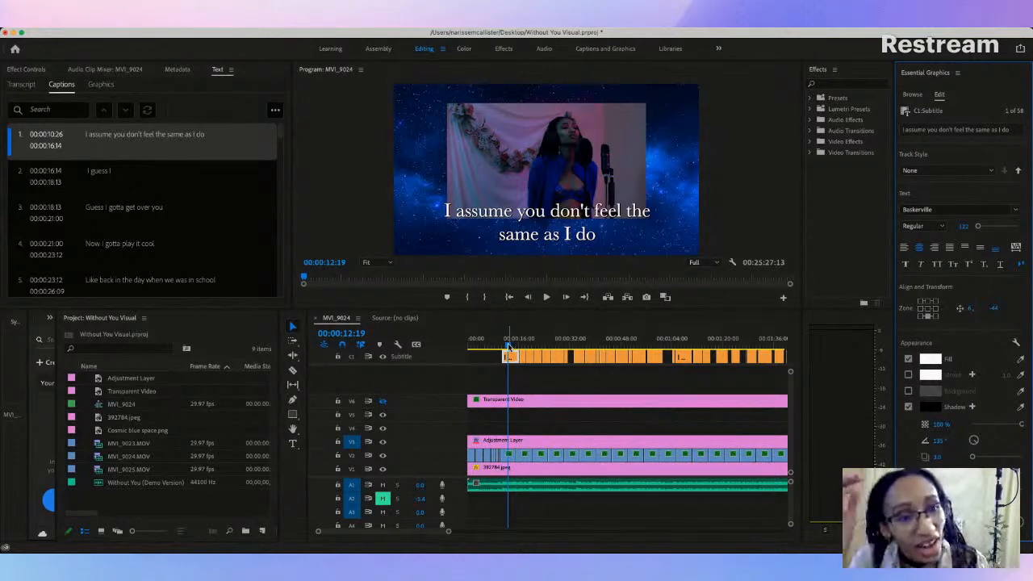
left_click_drag(509, 346, 502, 345)
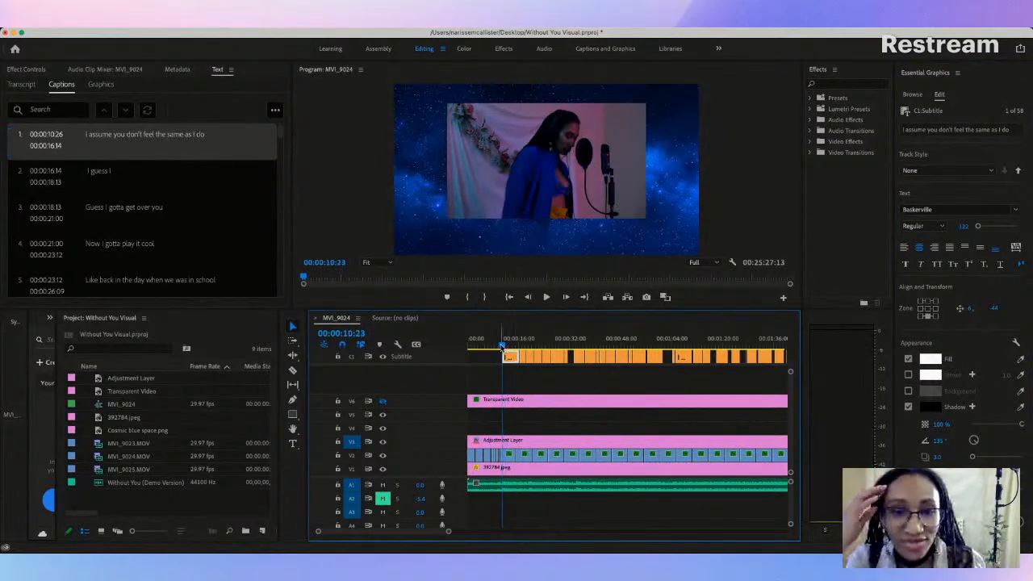
key("space")
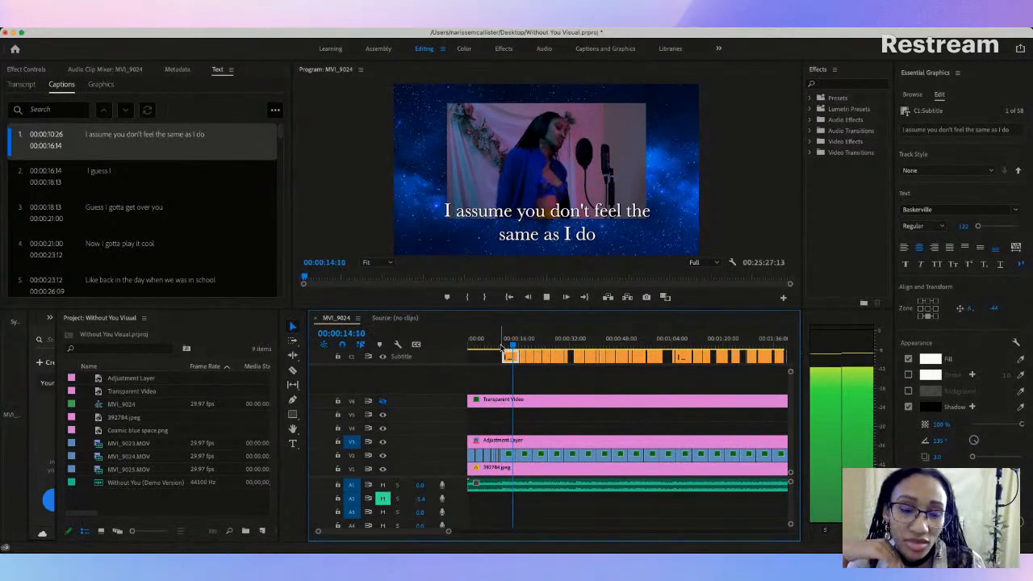
key("space")
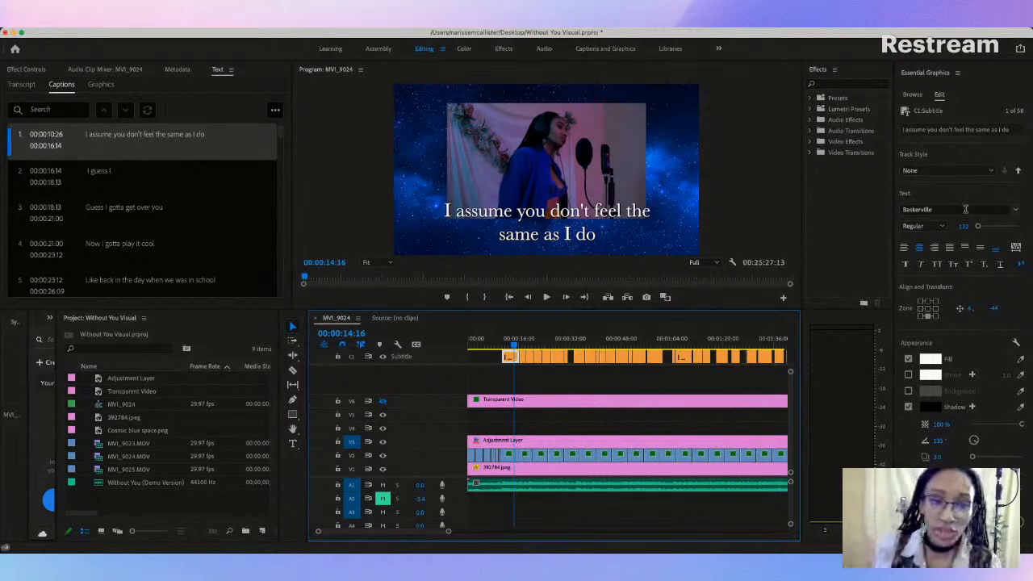
Step: Try the fonts Marion and Snell Roundhand on the first caption
left_click(965, 209)
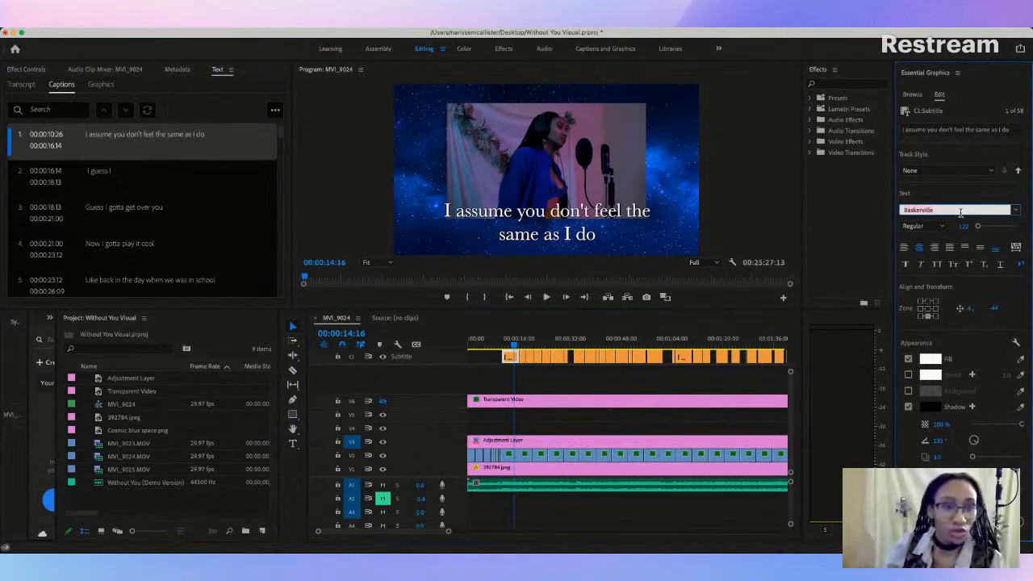
key("super+Tab")
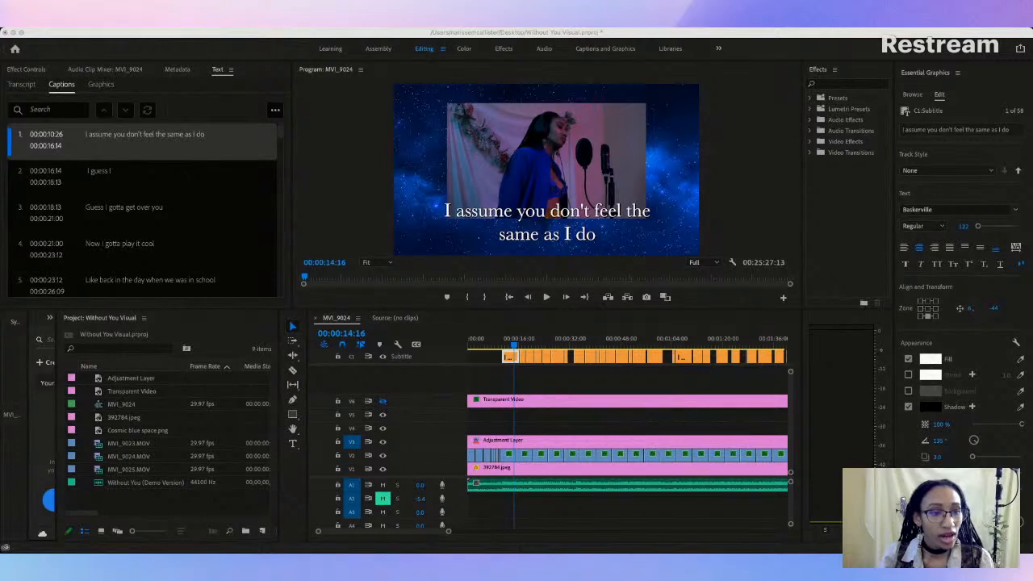
left_click(894, 277)
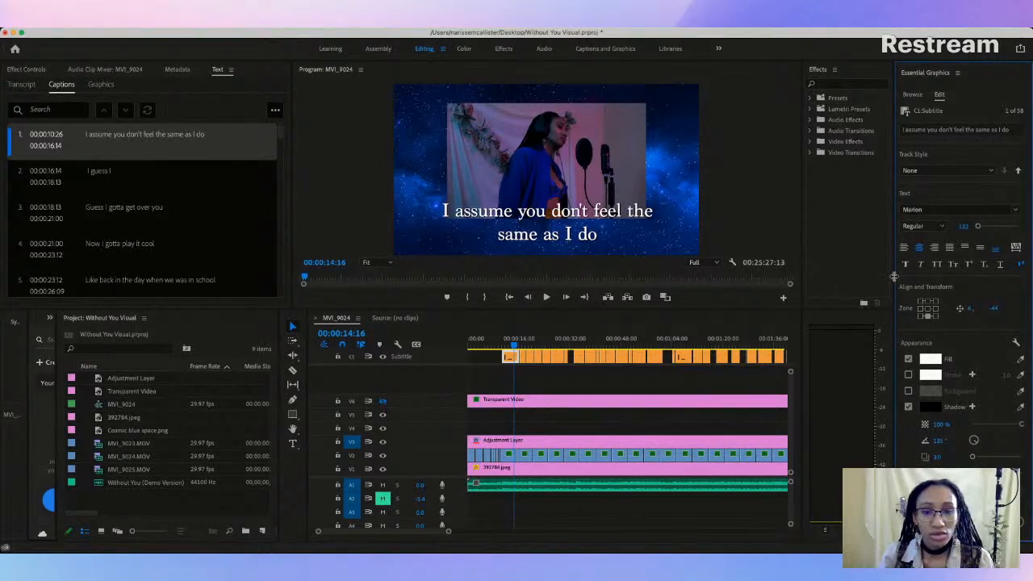
left_click(934, 212)
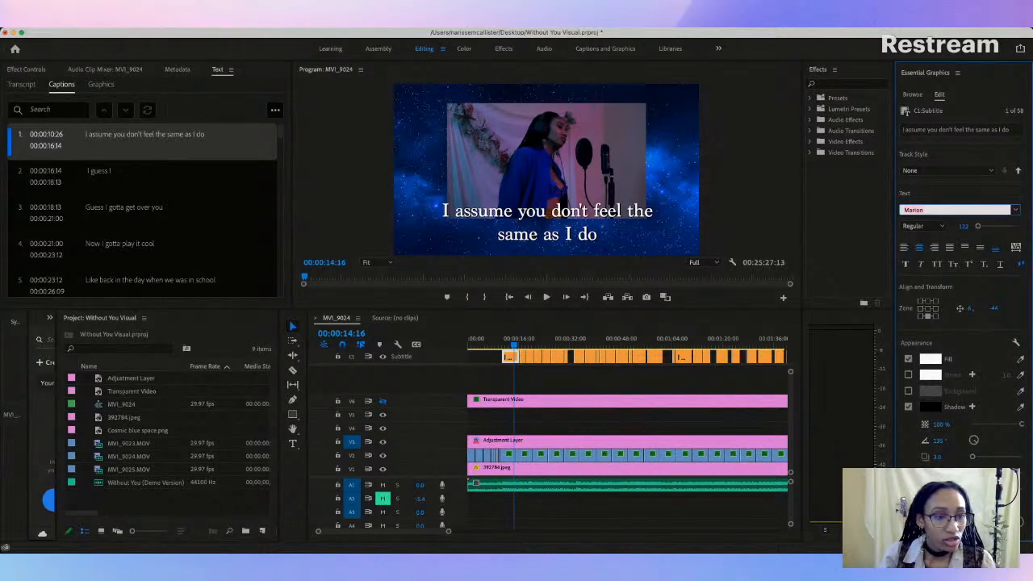
key("super+Tab")
left_click(911, 327)
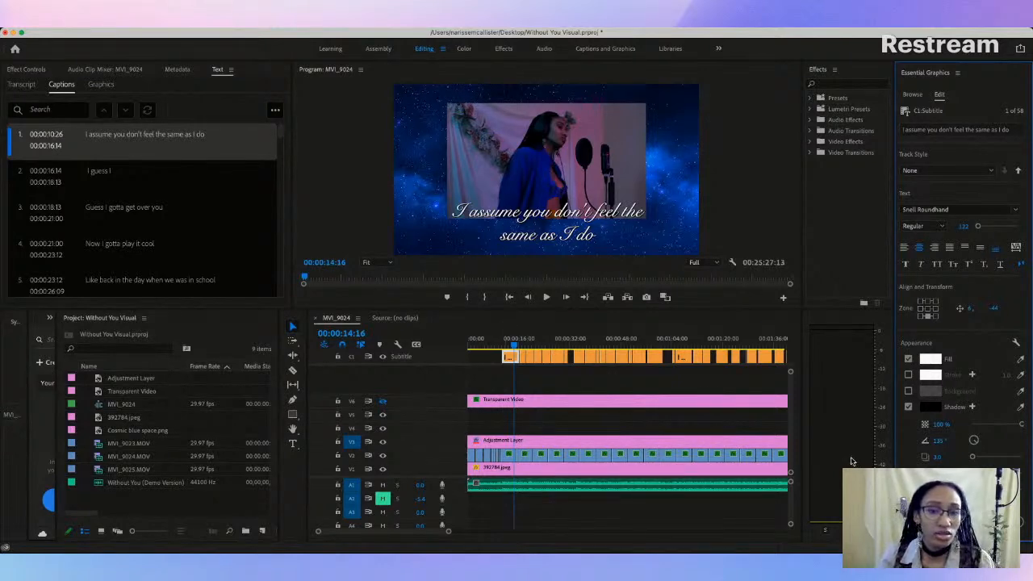
Step: Move the first caption lower in the frame to vertical position 0, and try a text size of 82
left_click(557, 214)
left_click_drag(561, 222, 563, 229)
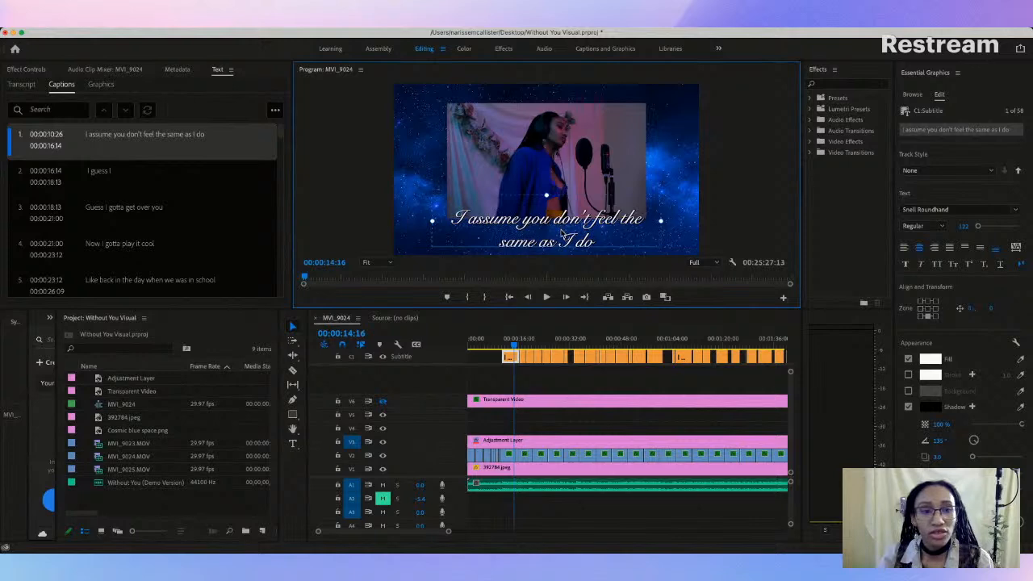
left_click_drag(974, 228, 976, 230)
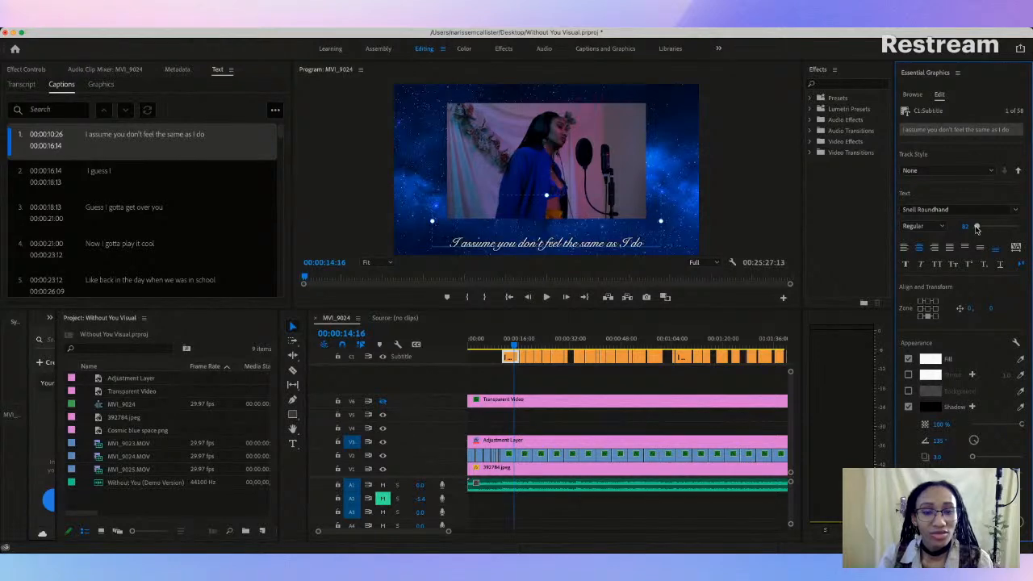
left_click_drag(976, 229, 977, 230)
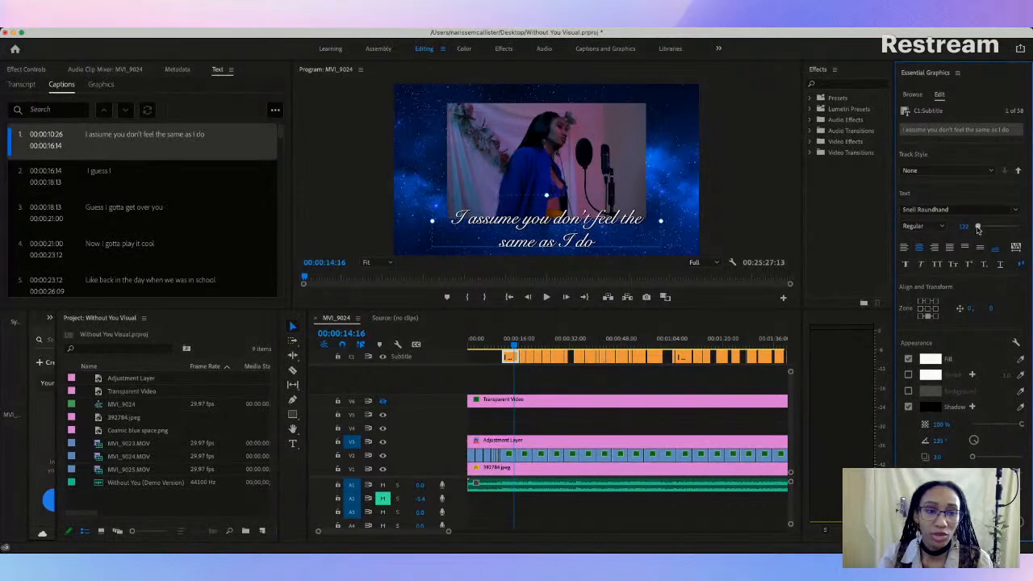
left_click_drag(566, 228, 569, 235)
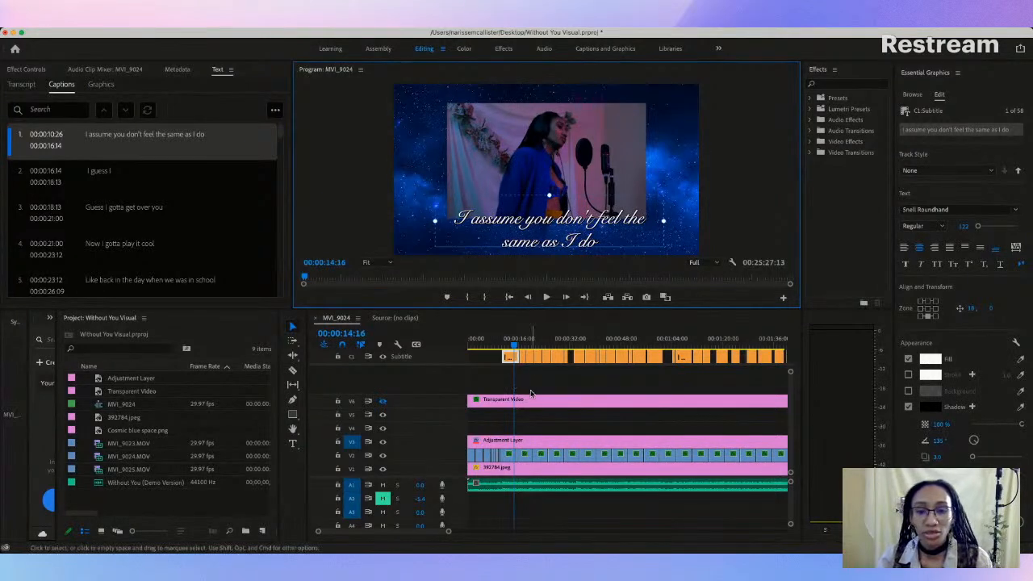
Step: Centre the first caption horizontally at about -2 using the grid overlay on track V6, leaving the overlay hidden
left_click(382, 402)
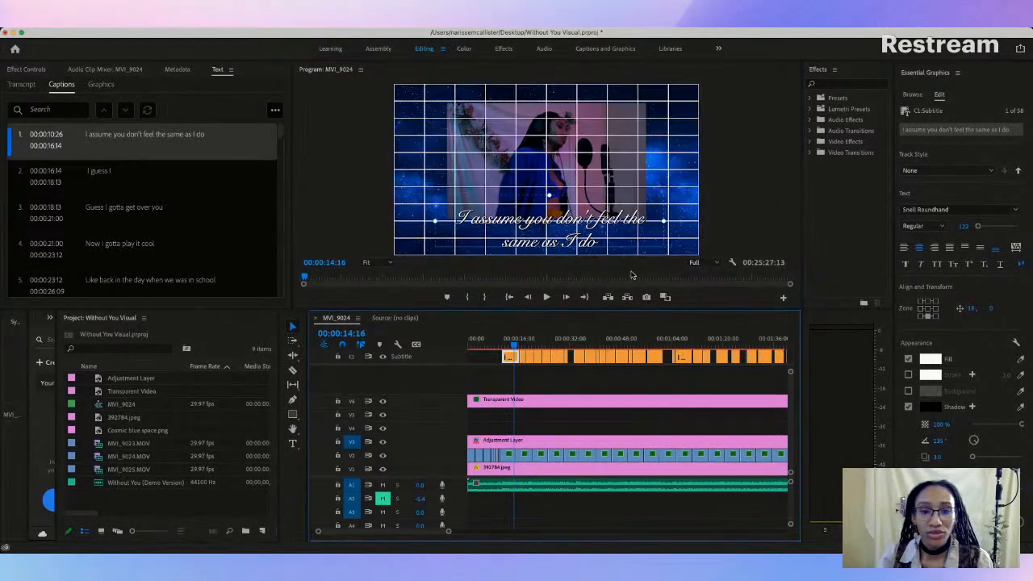
left_click(575, 234)
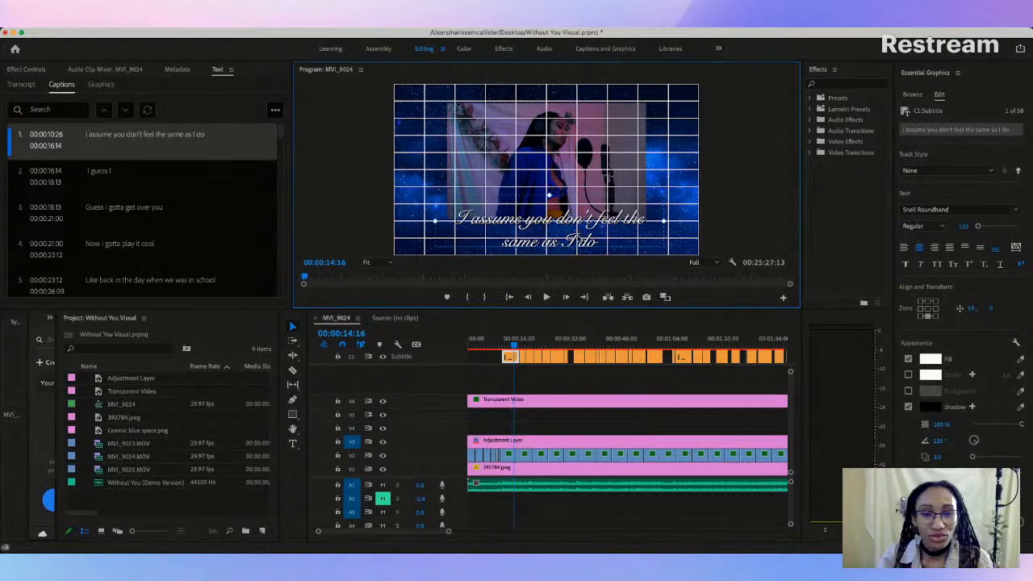
left_click_drag(552, 215, 549, 219)
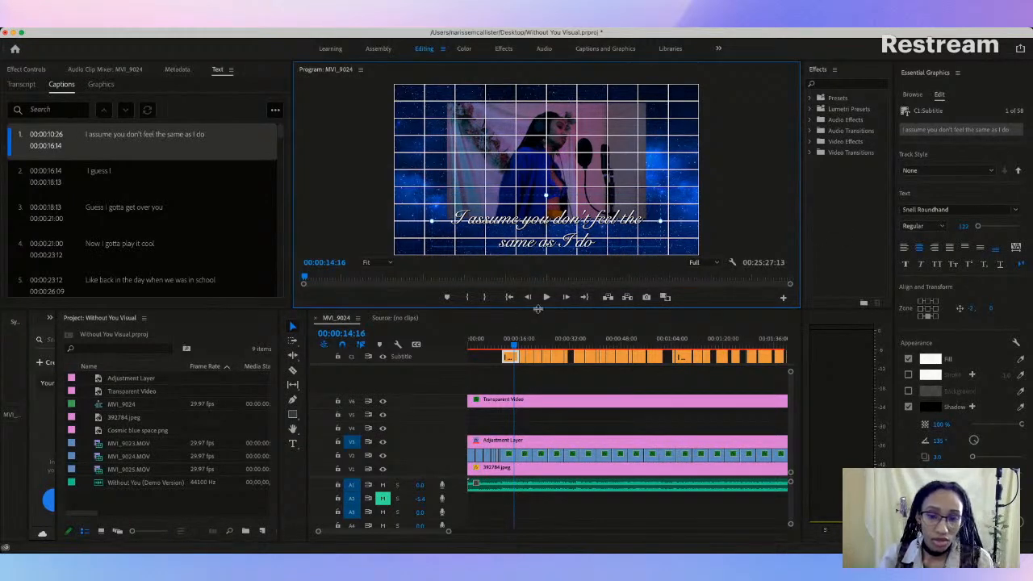
left_click(382, 401)
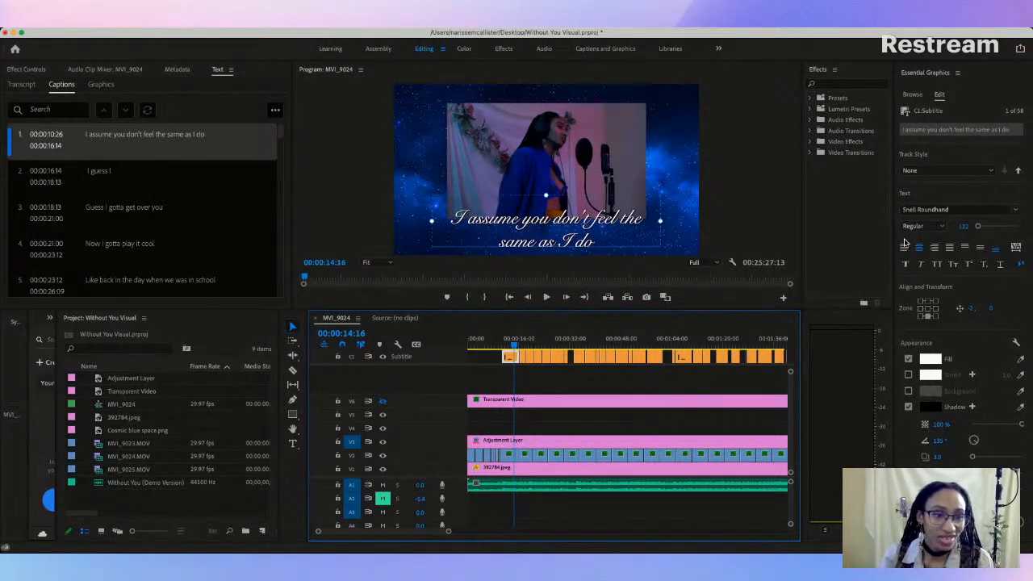
Step: Try the Bold style of Snell Roundhand and the fonts Savoye LET and PT Serif on the first caption
left_click(935, 230)
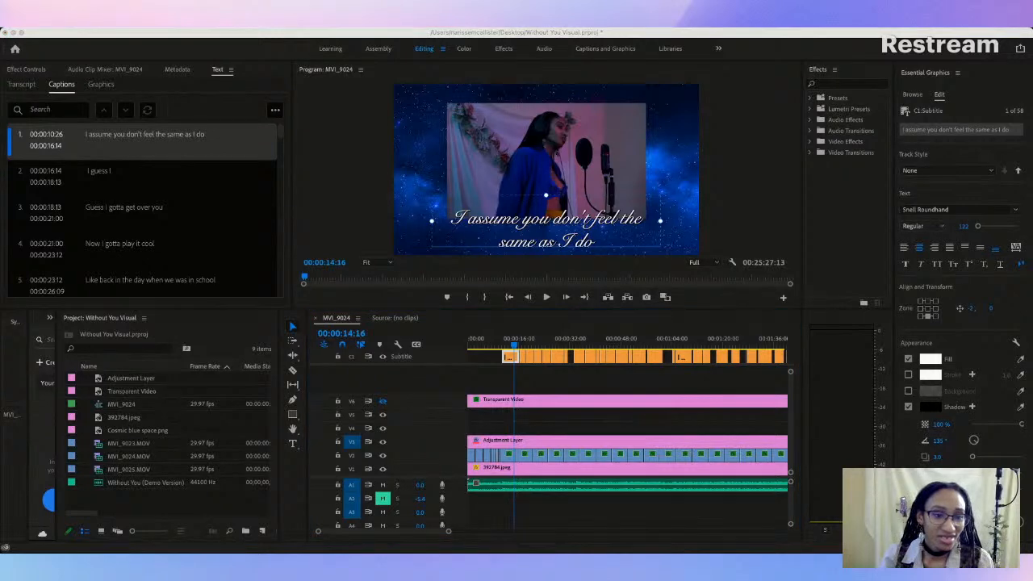
left_click(928, 242)
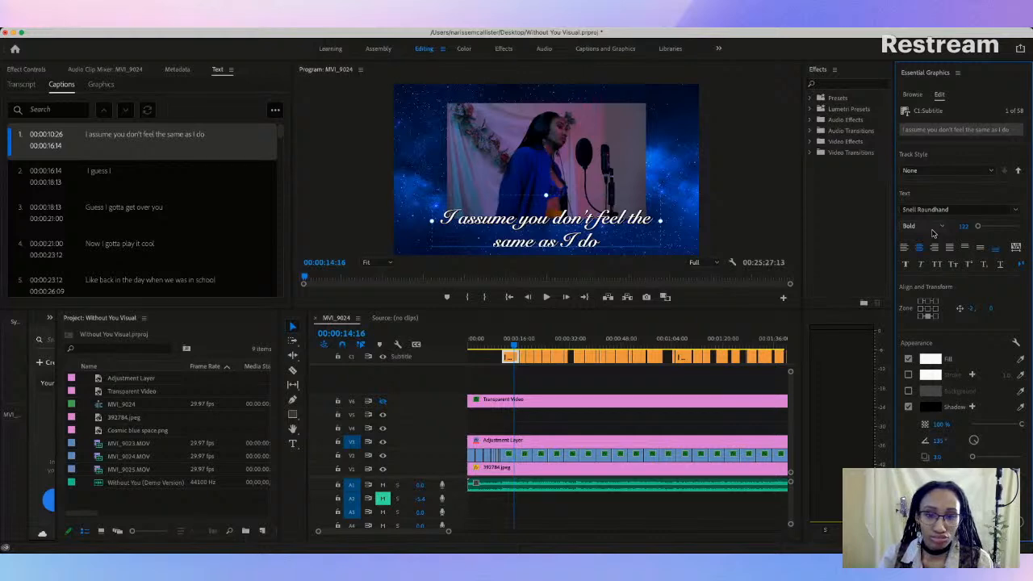
left_click(1004, 209)
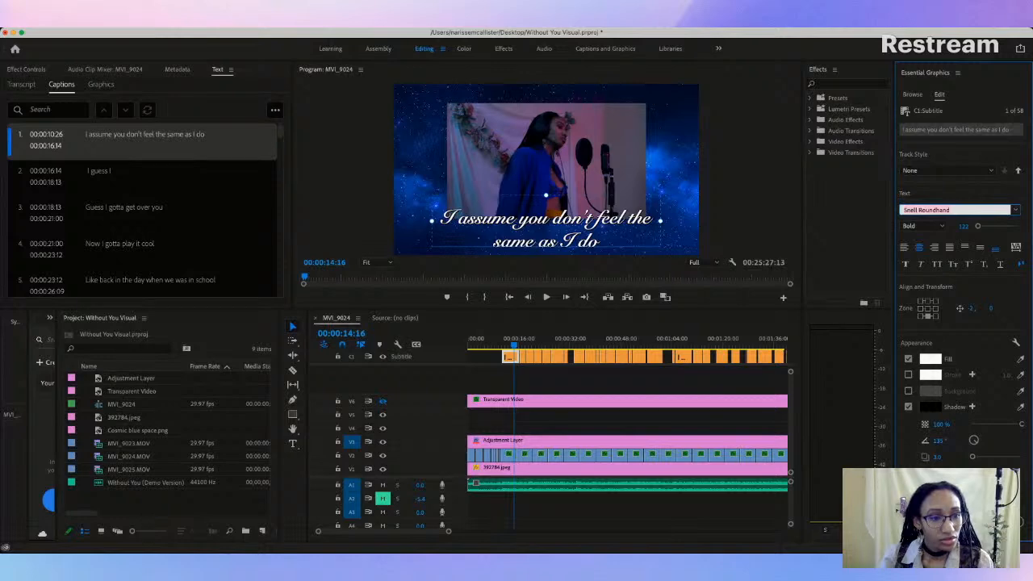
left_click(889, 266)
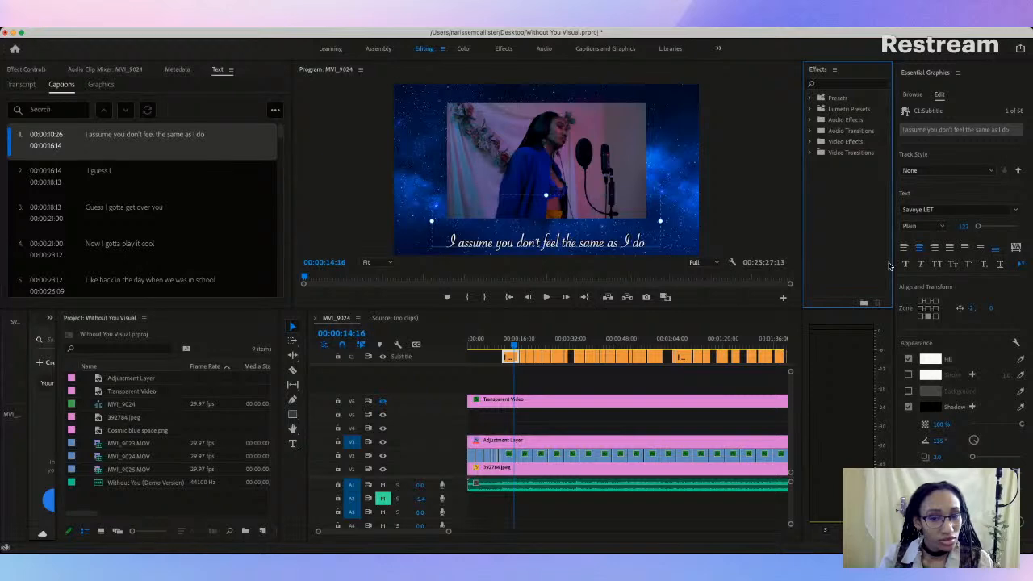
left_click(952, 210)
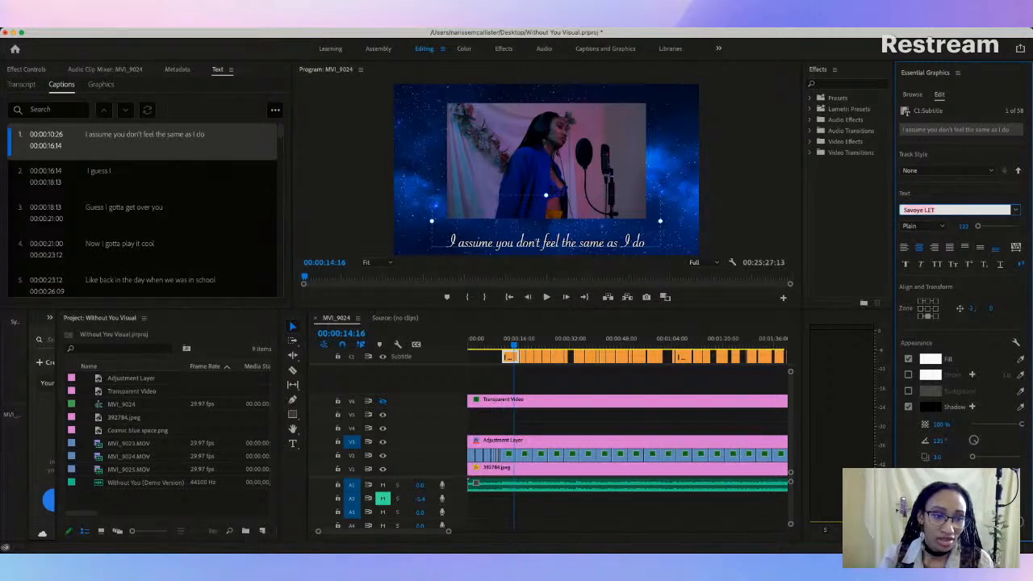
left_click(911, 296)
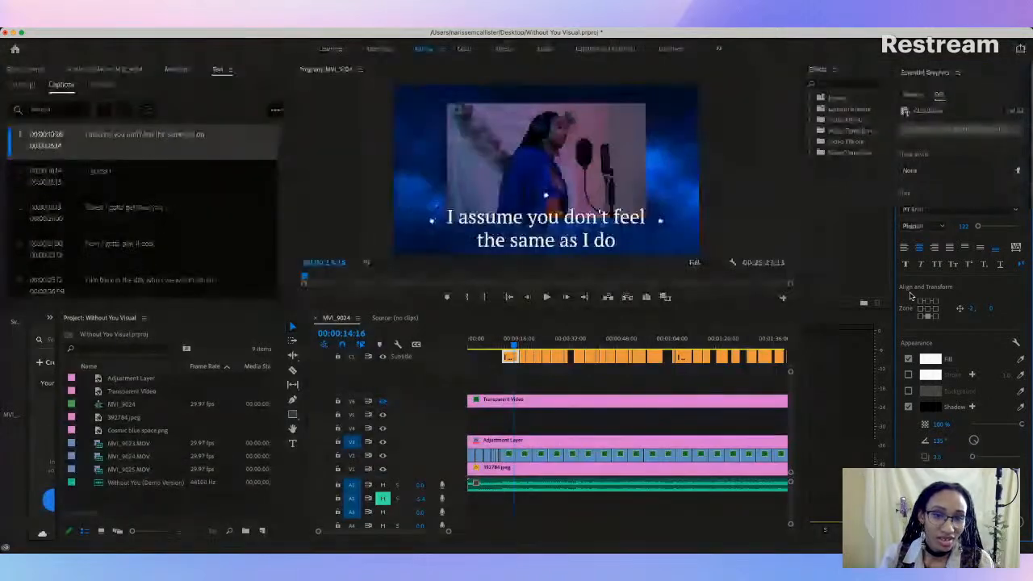
Step: Set the first caption's font to Baskerville and play back through to the second caption
left_click(943, 210)
key("super+a")
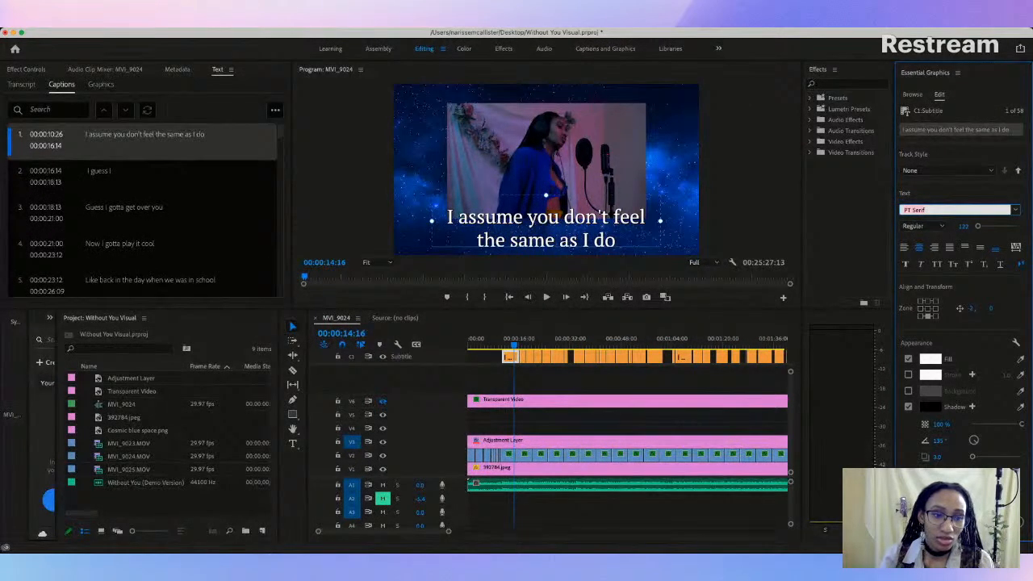
type("Baskerville")
key("Return")
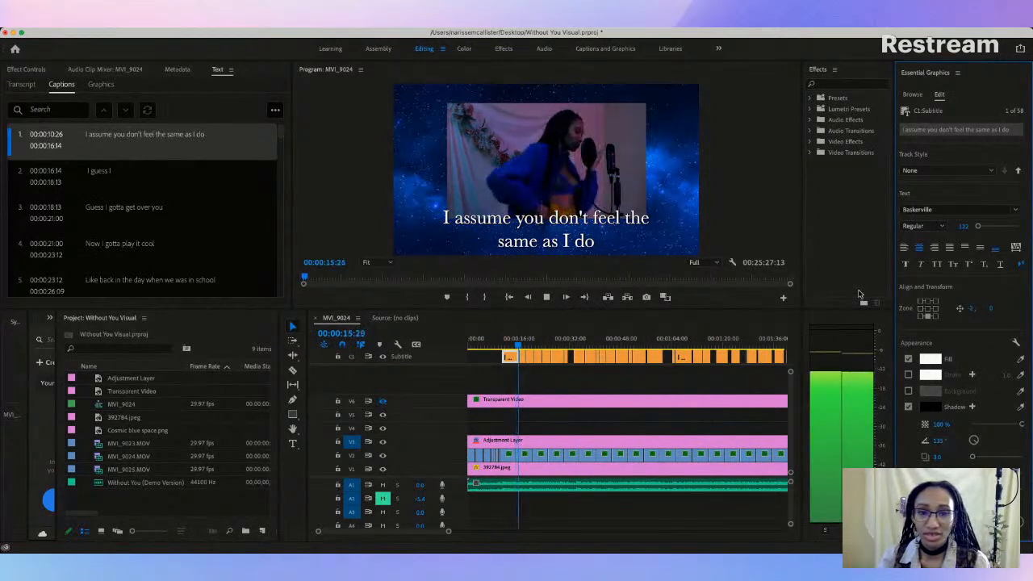
key("space")
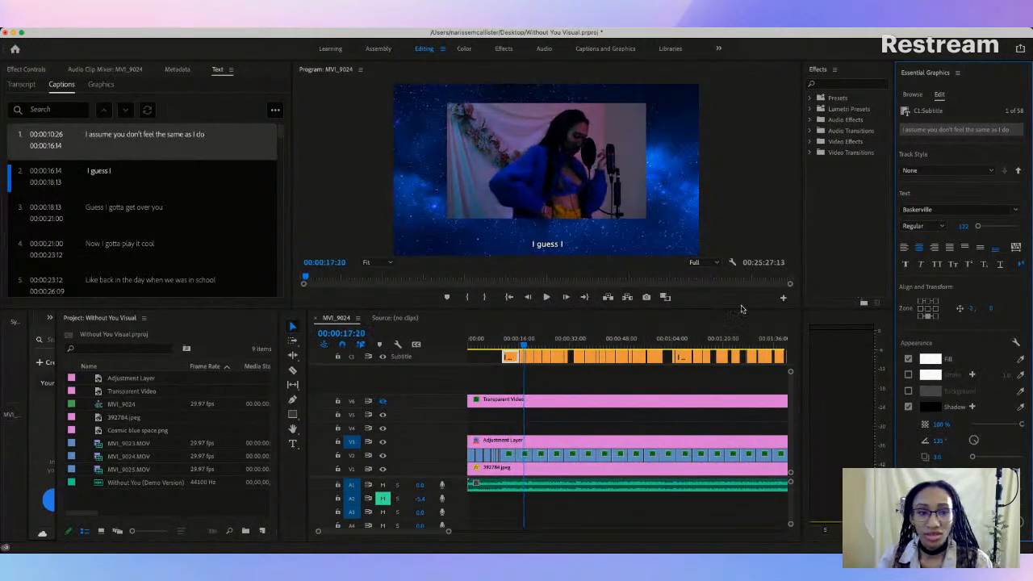
Step: Compare the first two captions' text settings and try the font Brush Script MT on the first caption
left_click(523, 357)
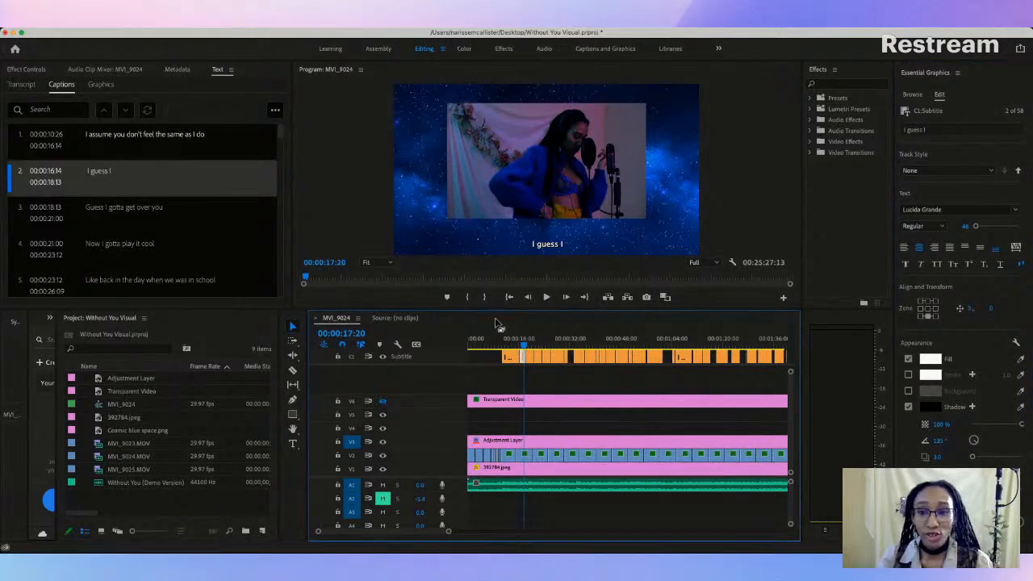
left_click(513, 358)
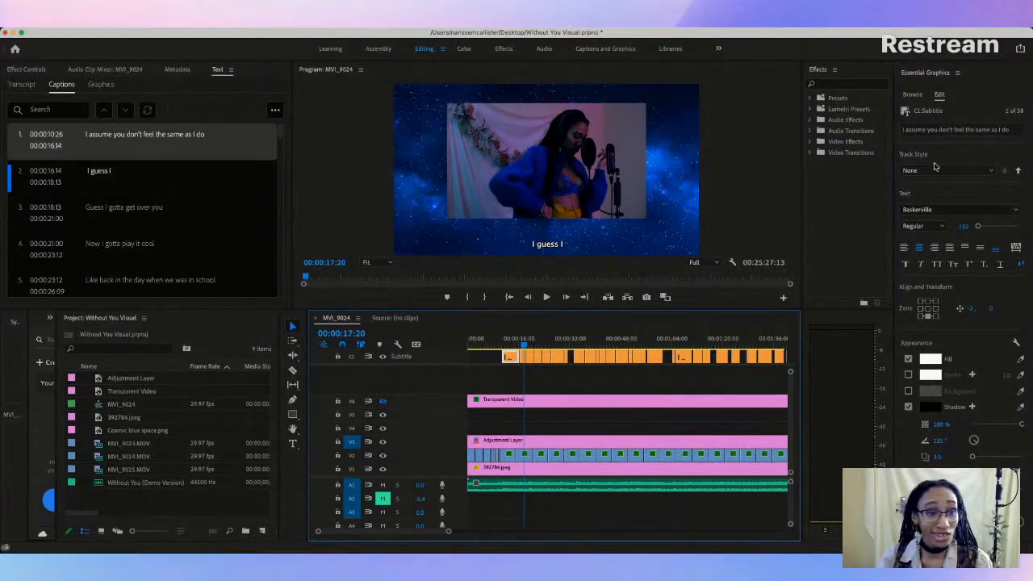
left_click(915, 198)
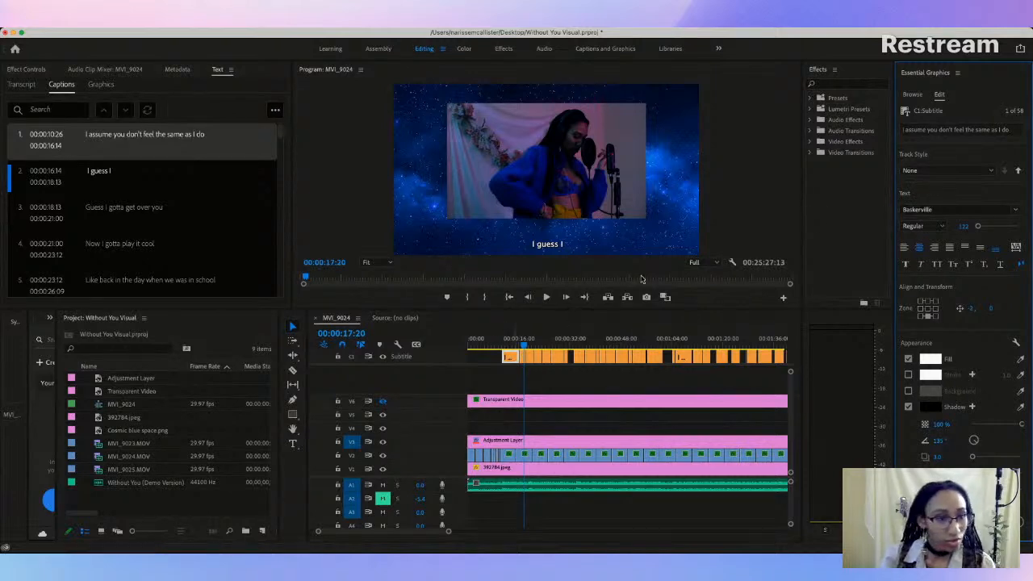
scroll(956, 211, "down", 4)
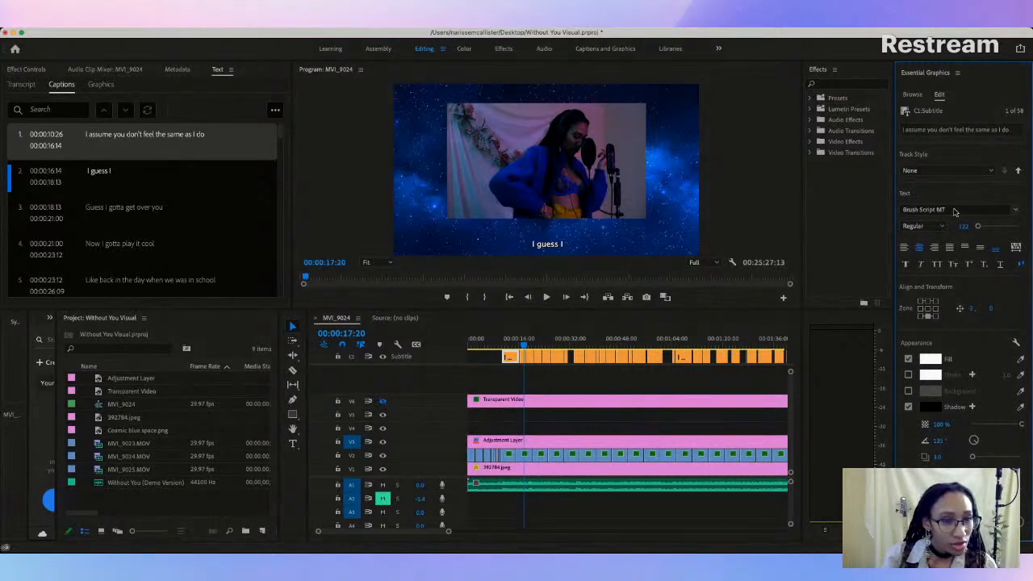
left_click(986, 212)
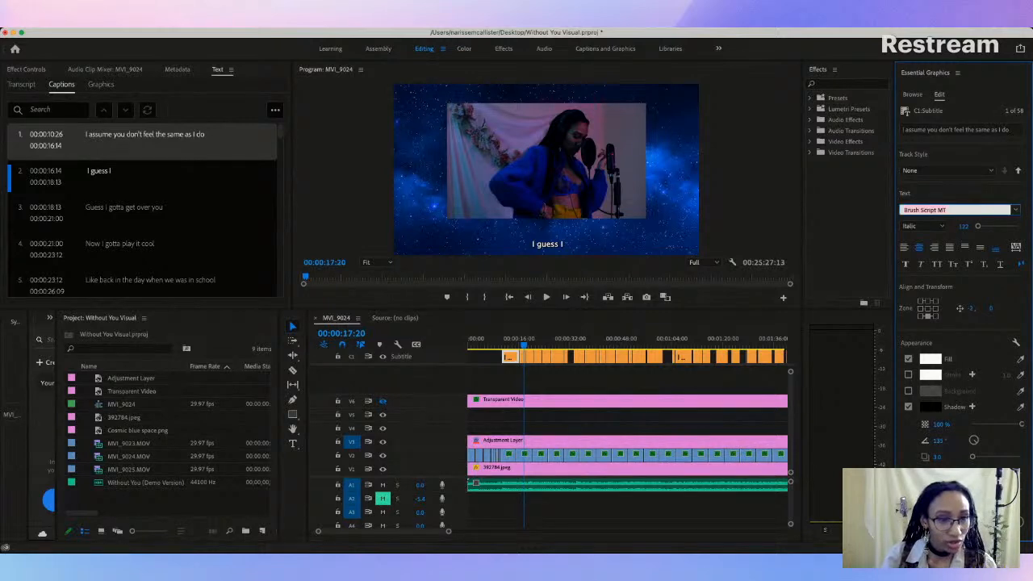
key("Escape")
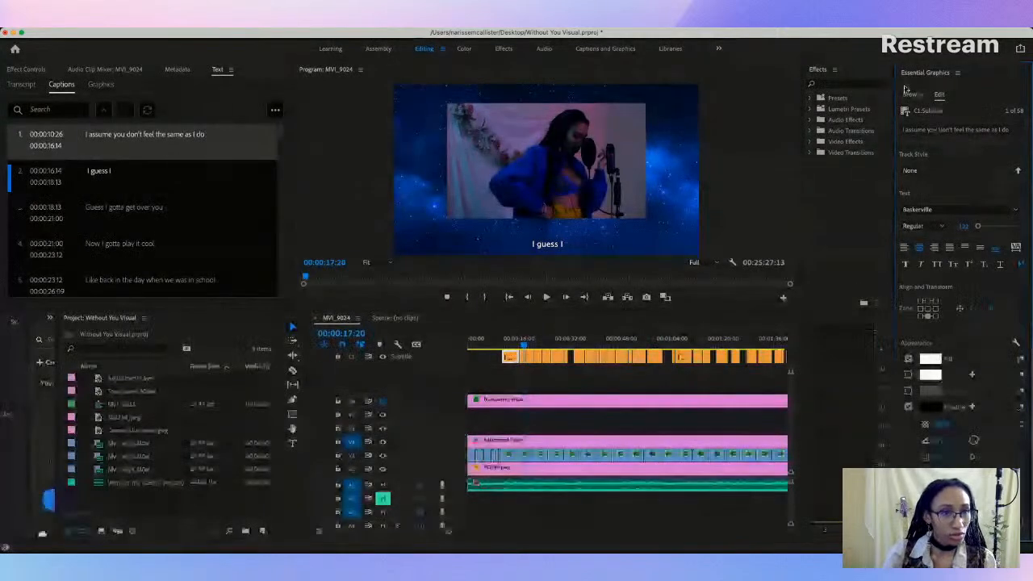
Step: Examine the graphics templates, the second caption's text settings and the options available for the first caption
left_click(913, 95)
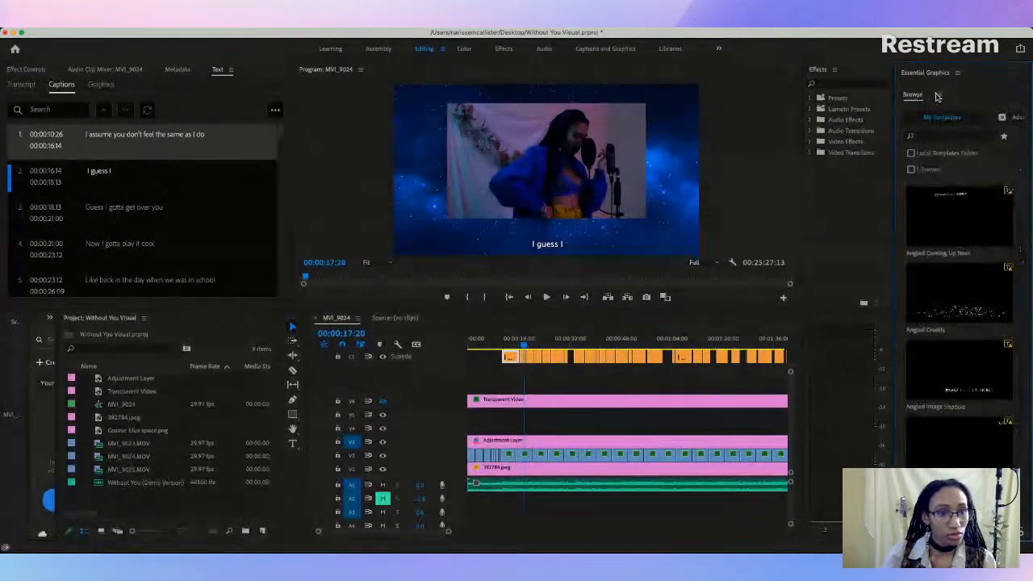
left_click(938, 96)
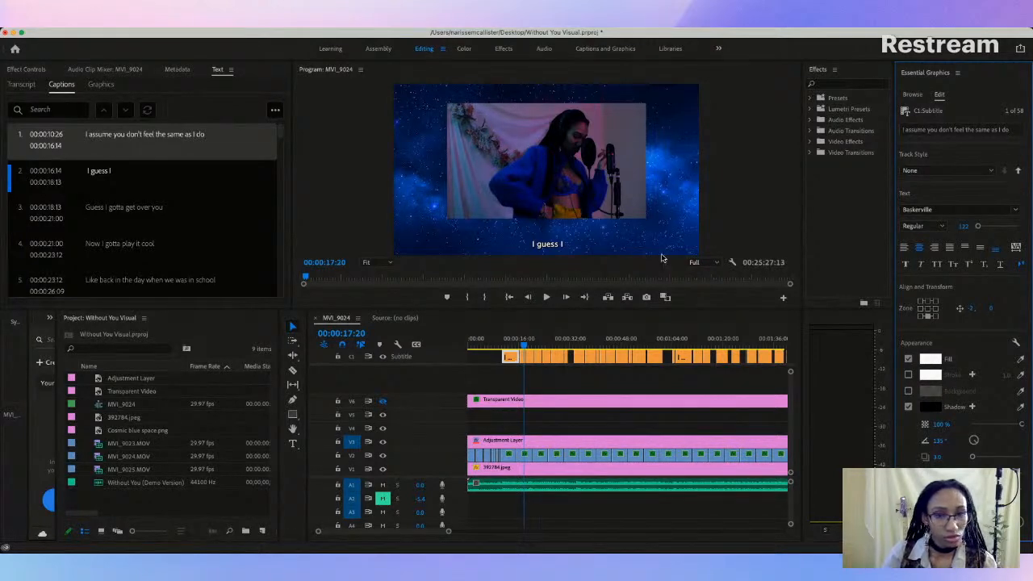
left_click(523, 359)
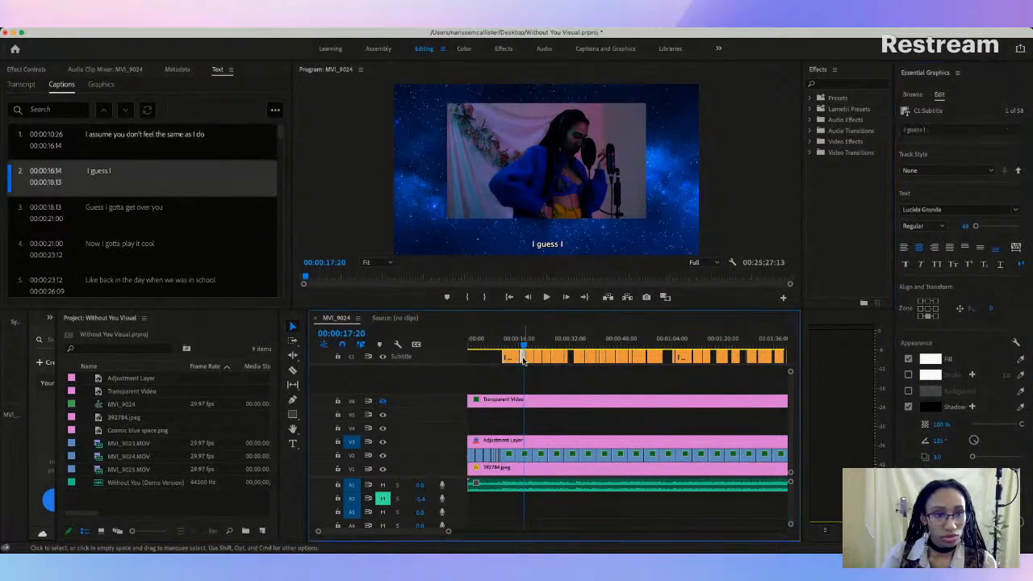
left_click(511, 357)
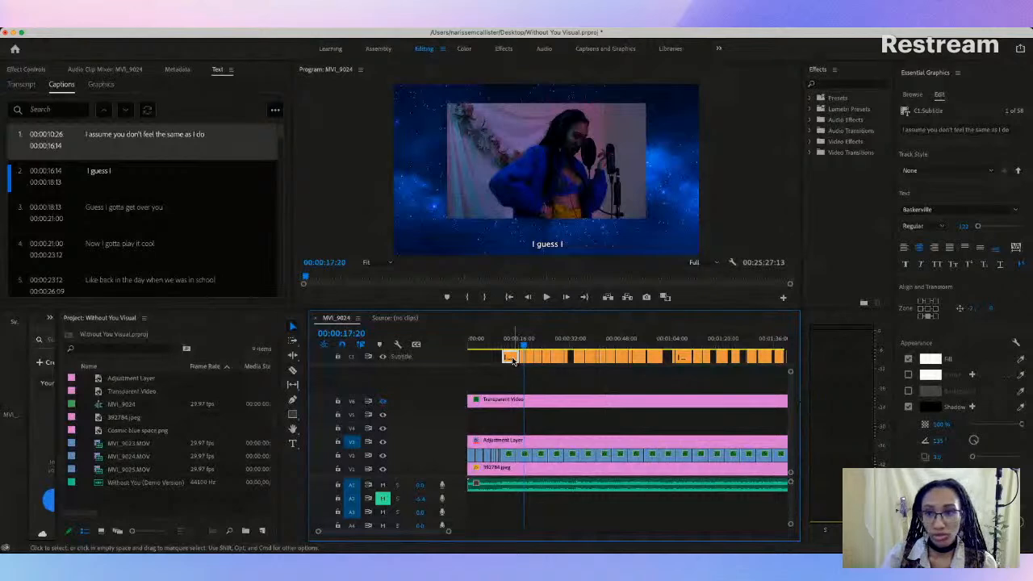
right_click(137, 139)
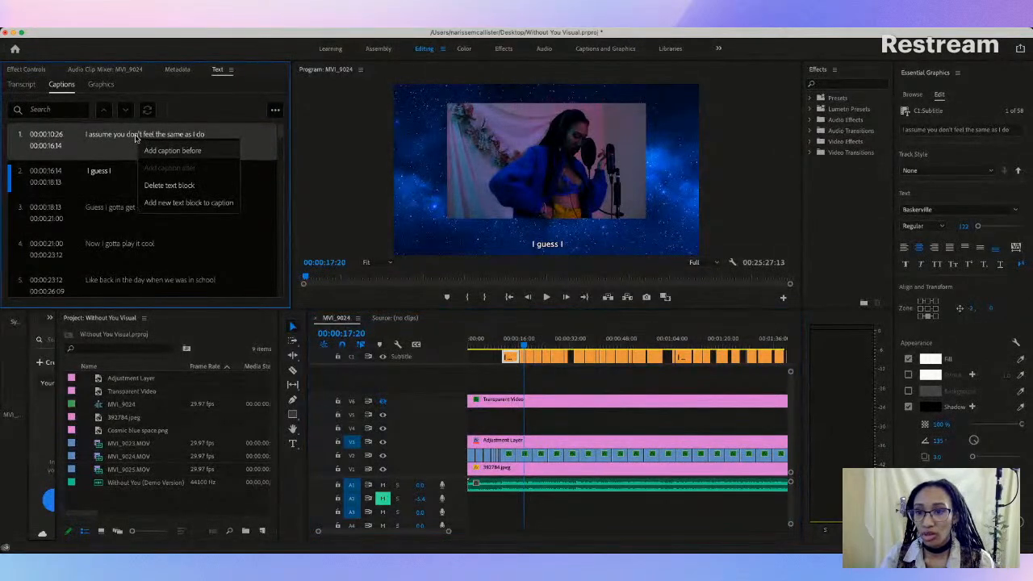
left_click(117, 142)
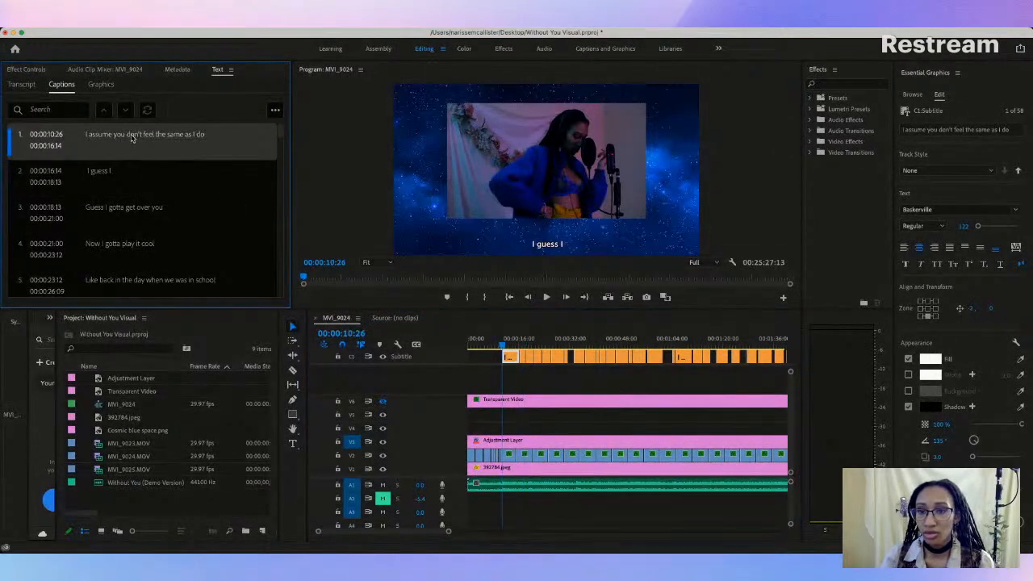
right_click(131, 139)
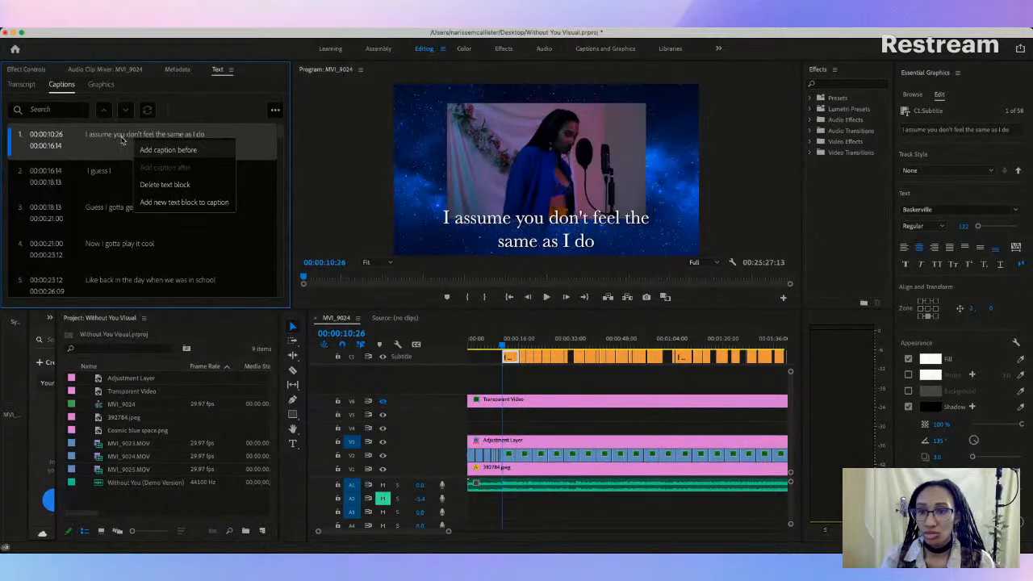
left_click(120, 143)
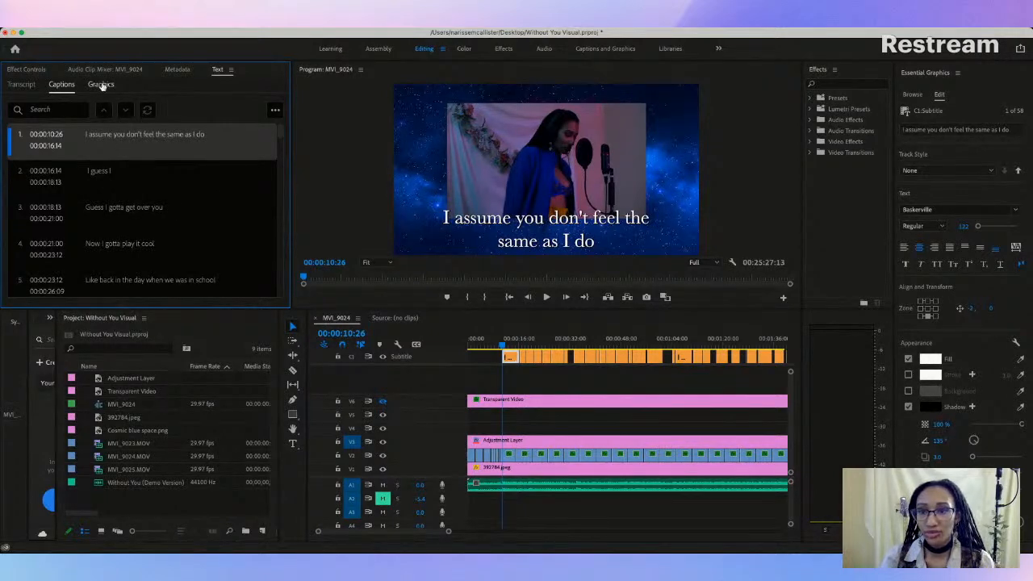
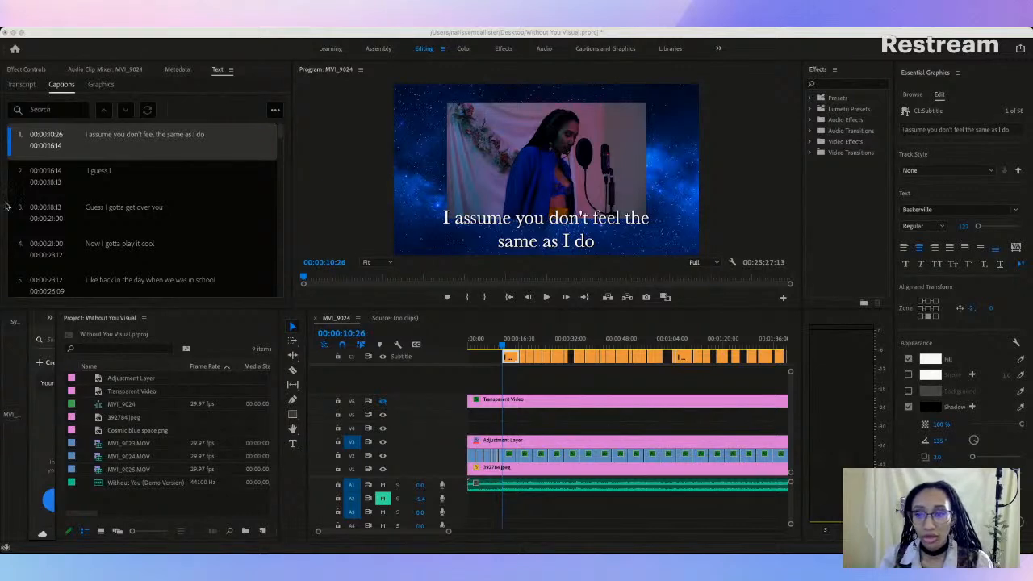
Step: Apply the Baskerville font to all of the song's lyric captions
left_click(12, 352)
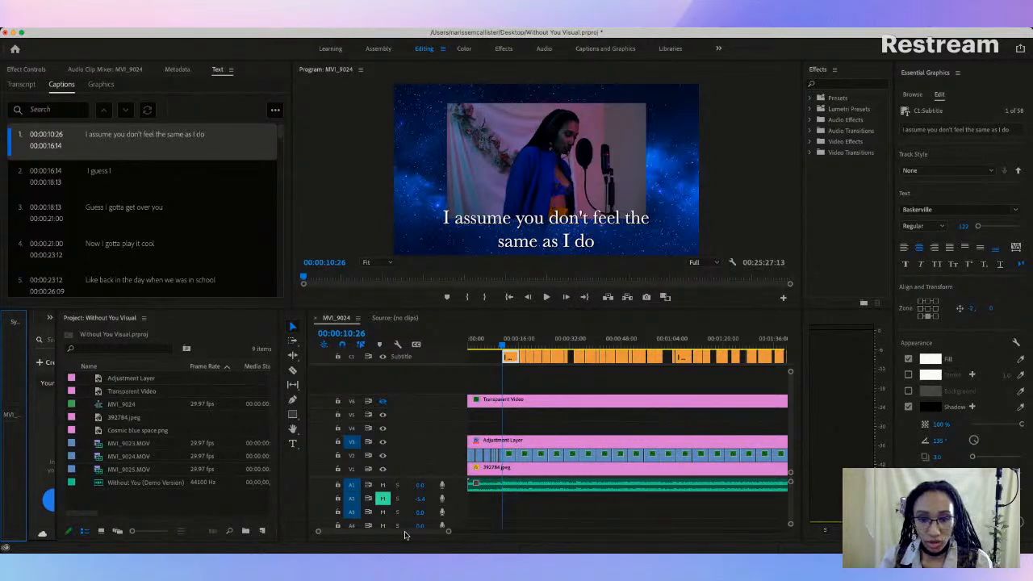
left_click_drag(448, 530, 673, 530)
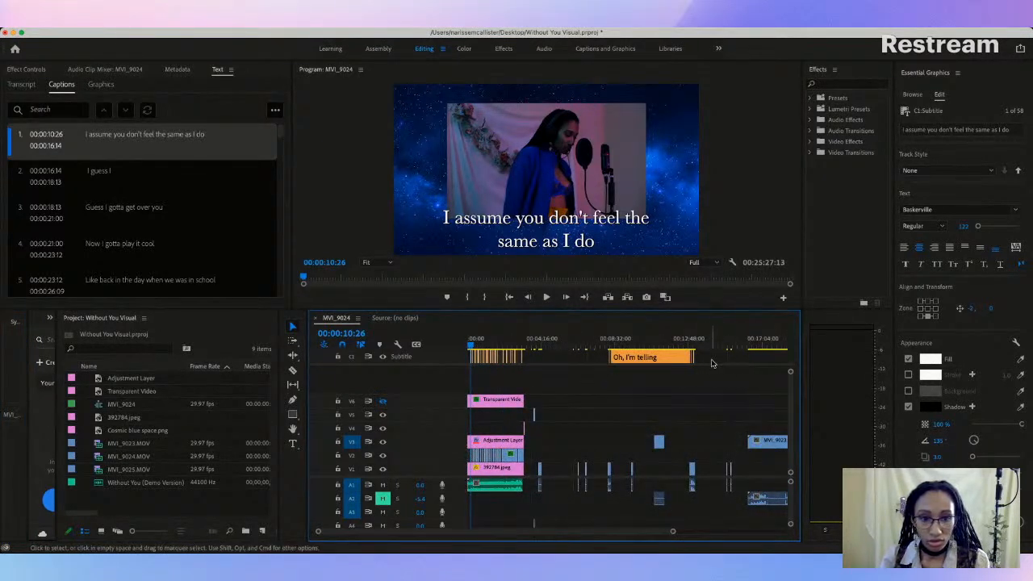
left_click_drag(543, 362, 465, 367)
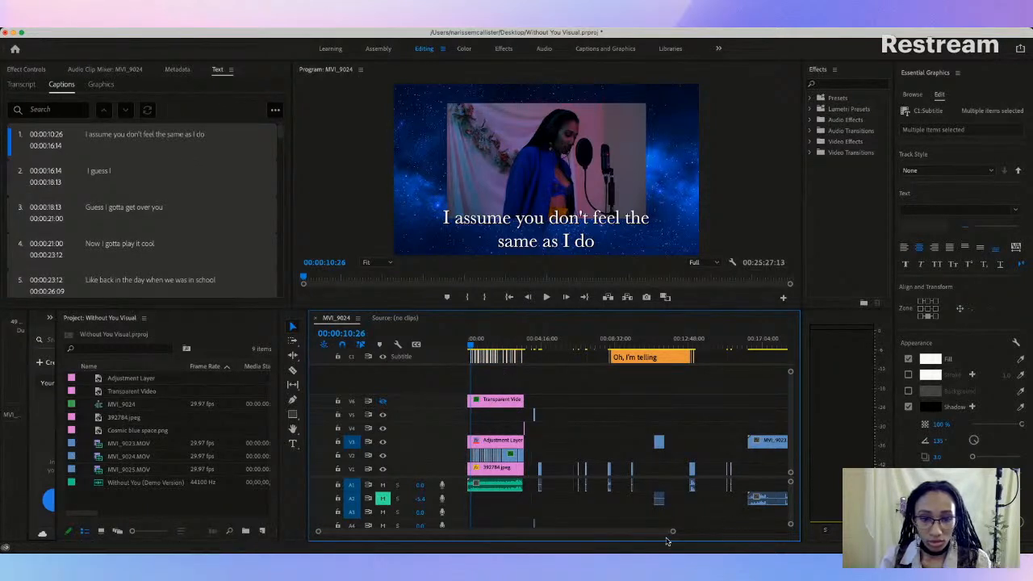
left_click_drag(670, 530, 576, 534)
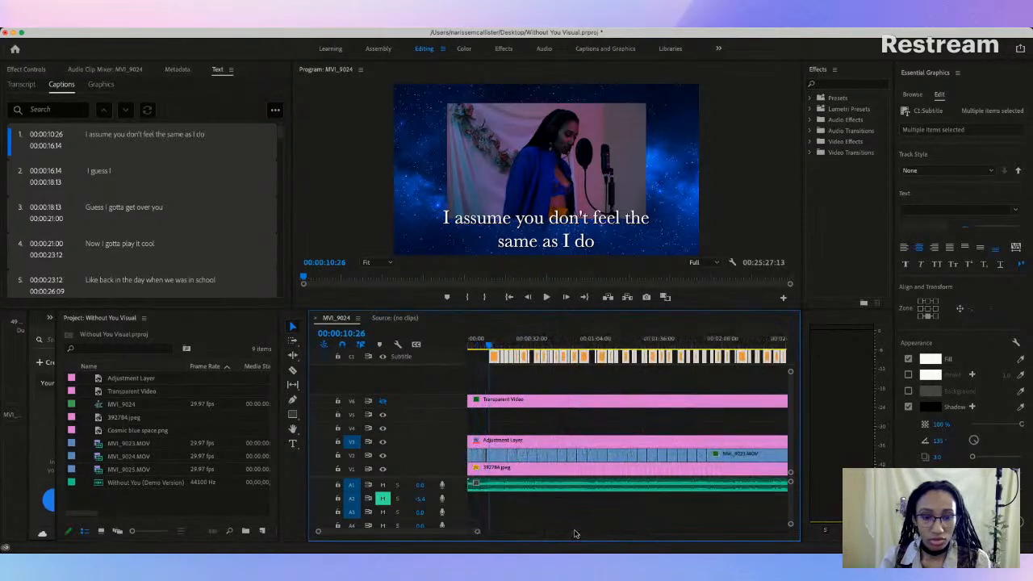
left_click(1004, 209)
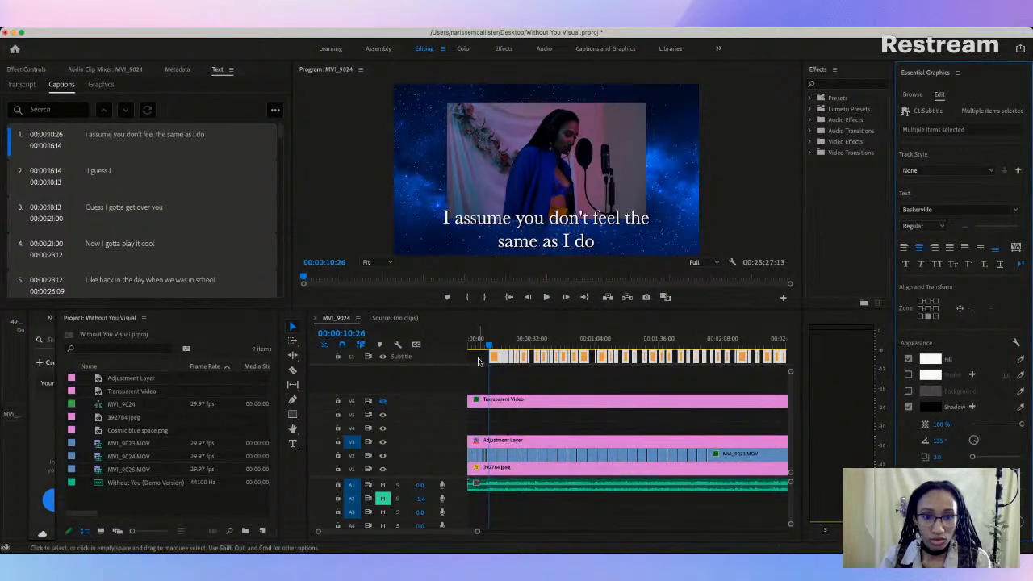
Step: Preview the captions up to "Like back in the day when we was in school" and check the third to sixth captions' text settings
left_click(510, 345)
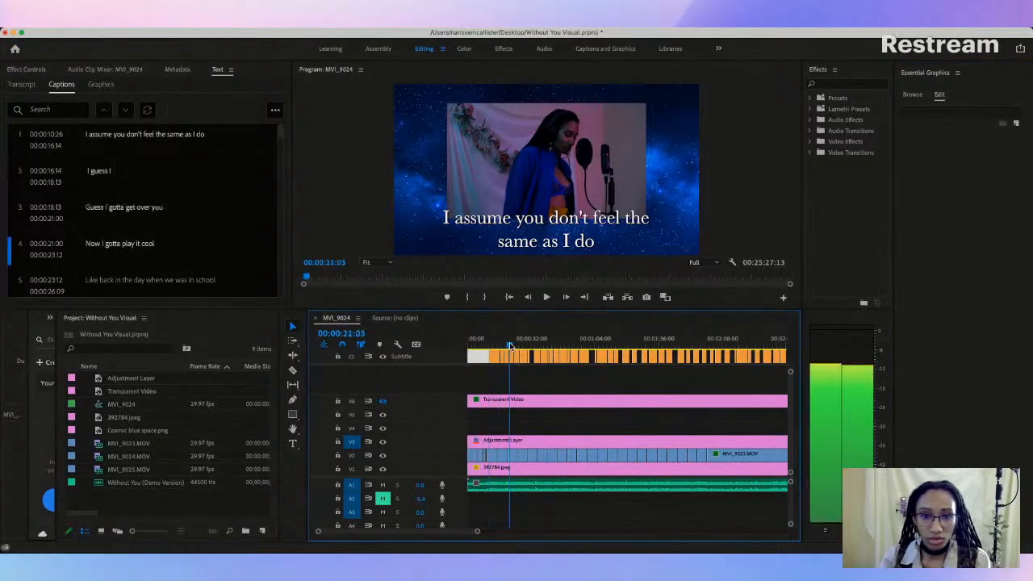
mouse_move(510, 346)
left_mouse_down()
mouse_move(531, 345)
mouse_move(519, 346)
left_mouse_up()
left_click(525, 357)
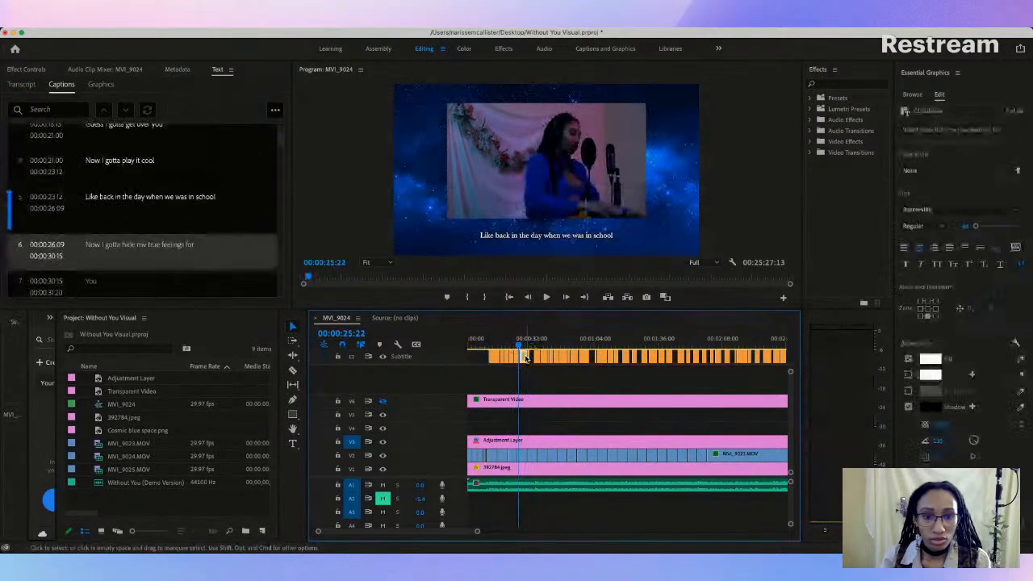
left_click(518, 357)
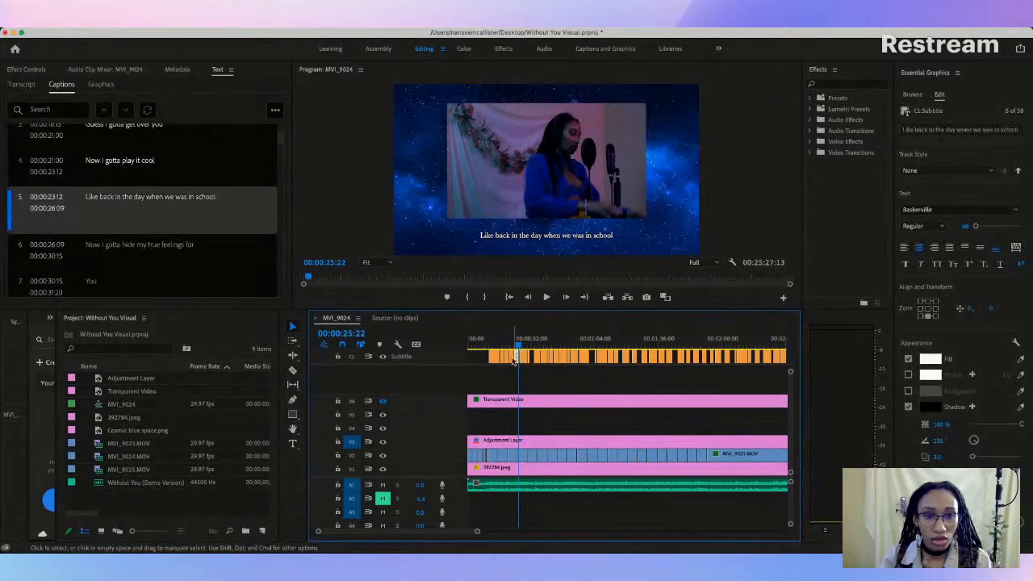
left_click(513, 360)
left_click(507, 358)
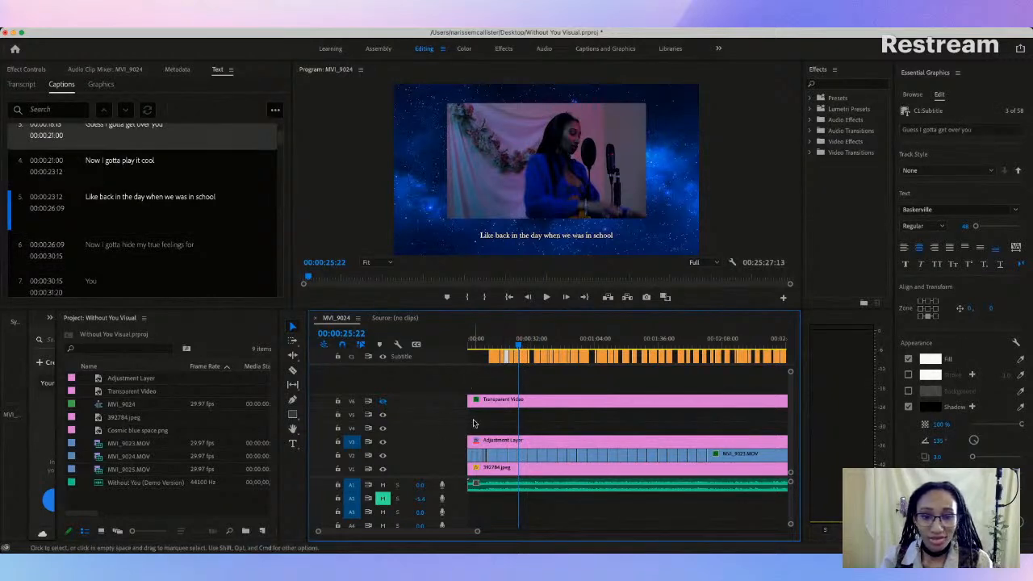
Step: Select all of the song's captions on the subtitle track and set their font to Snell Roundhand
left_click_drag(477, 531, 508, 531)
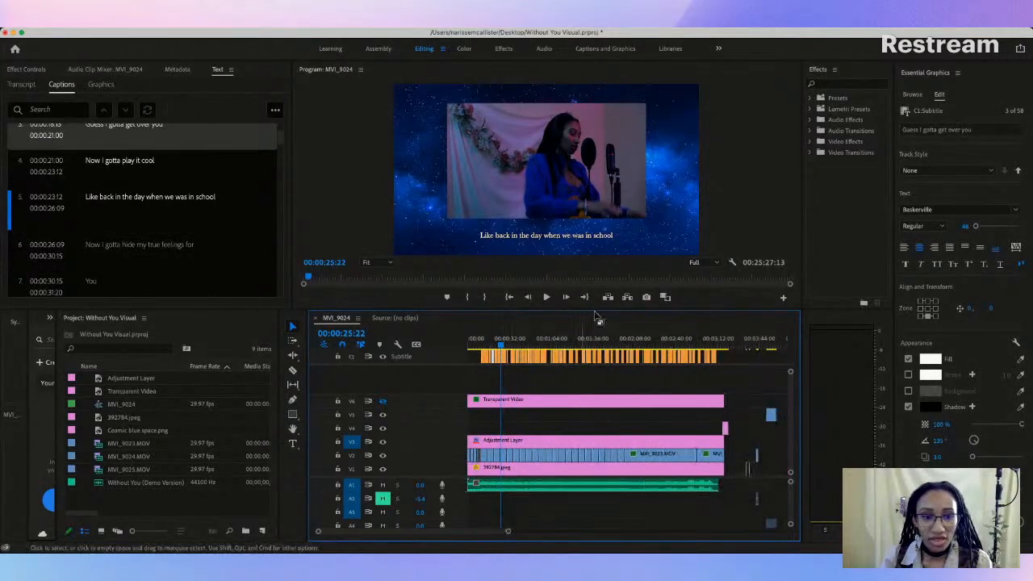
left_click_drag(725, 360, 705, 357)
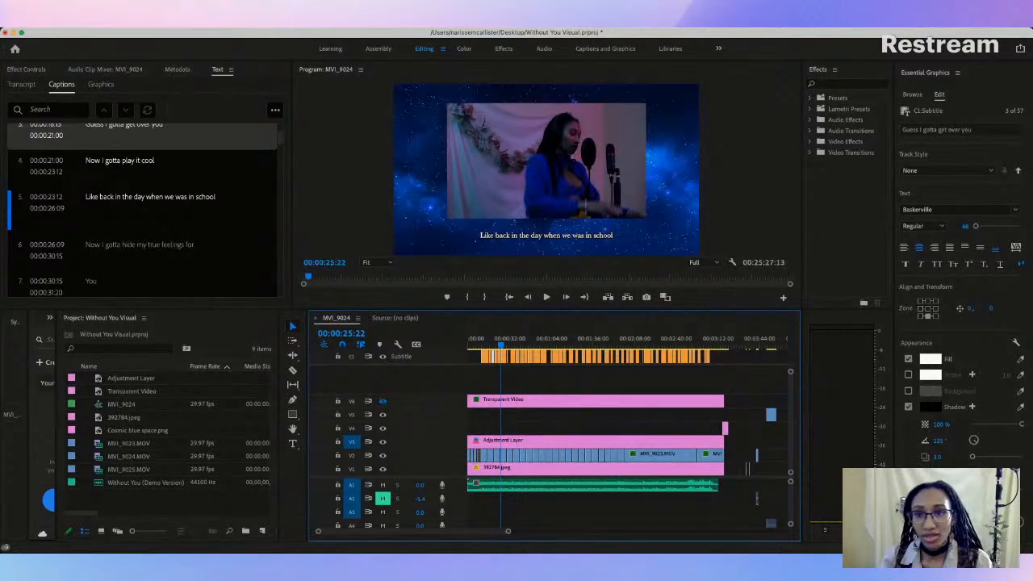
key("super+z")
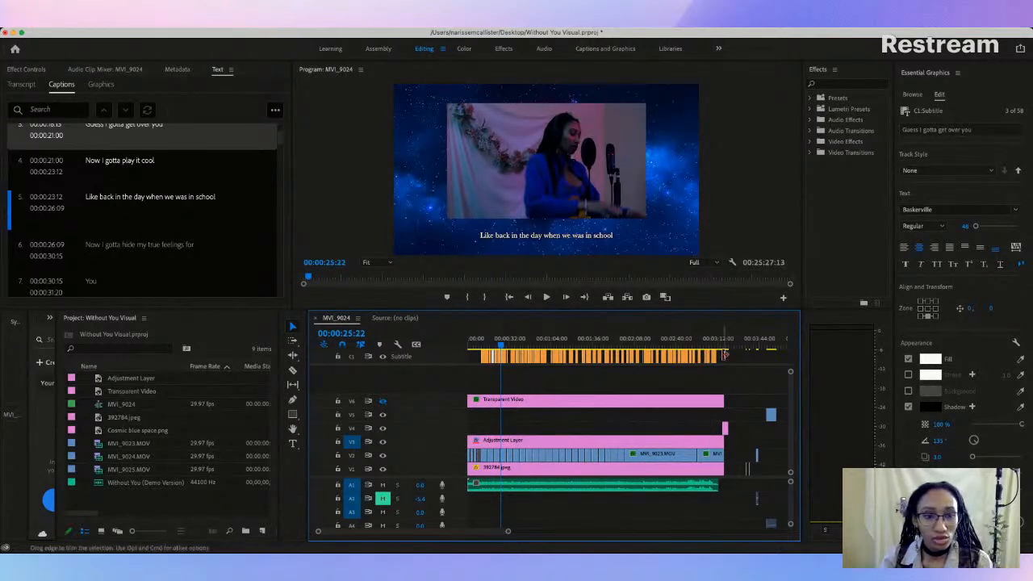
left_click(729, 359)
left_click_drag(734, 358, 470, 357)
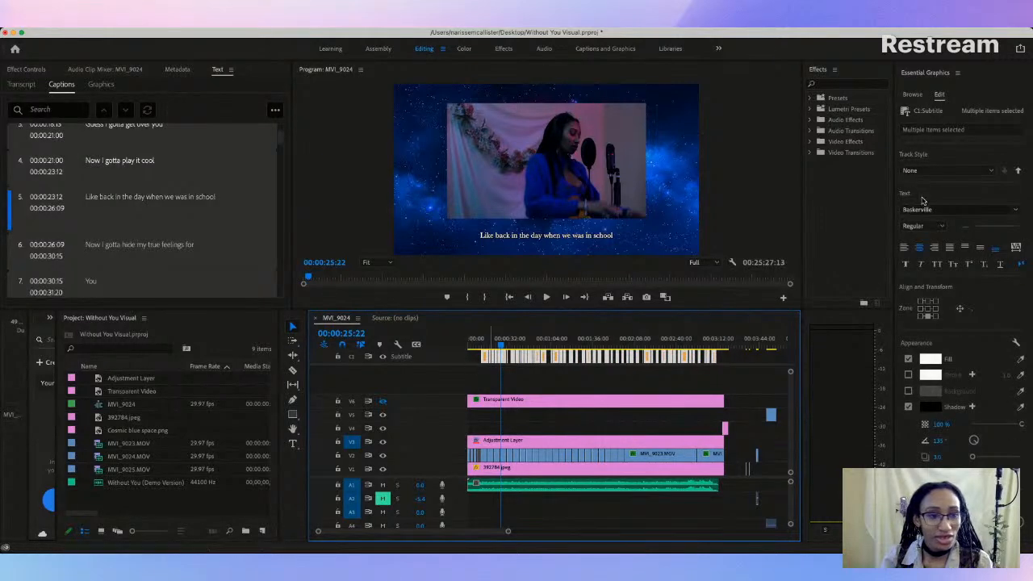
left_click(1009, 211)
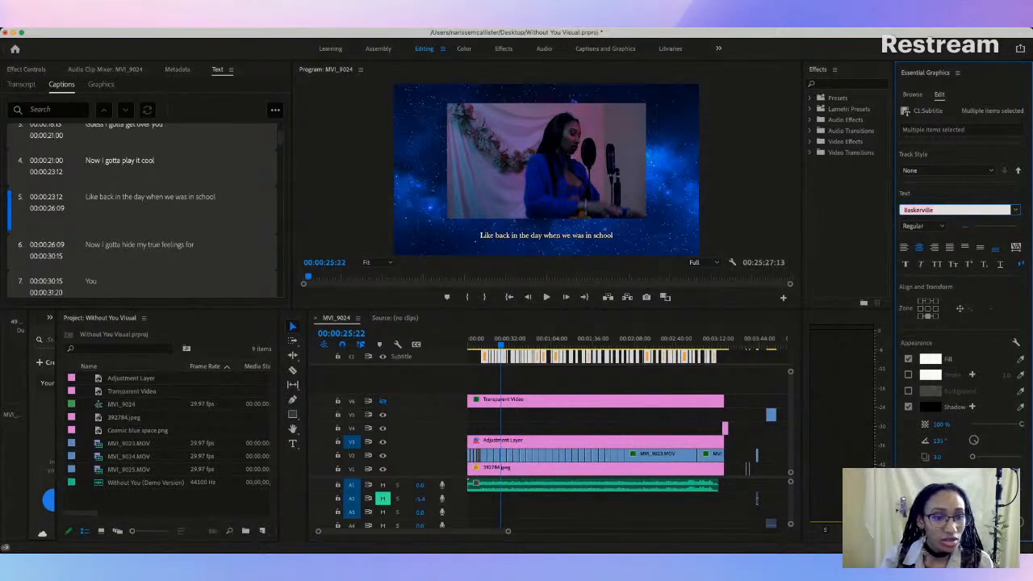
key("super+Tab")
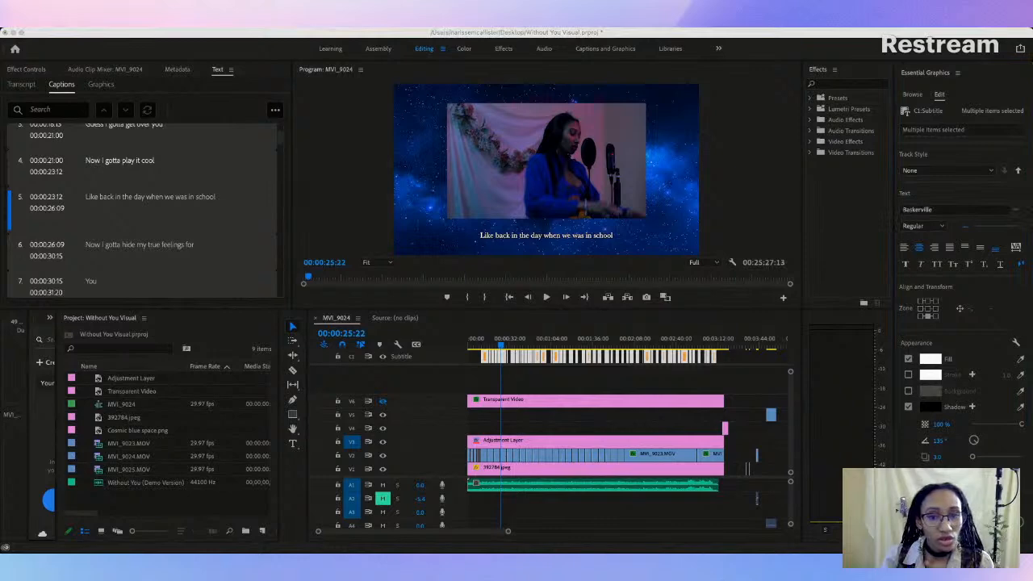
left_click(903, 304)
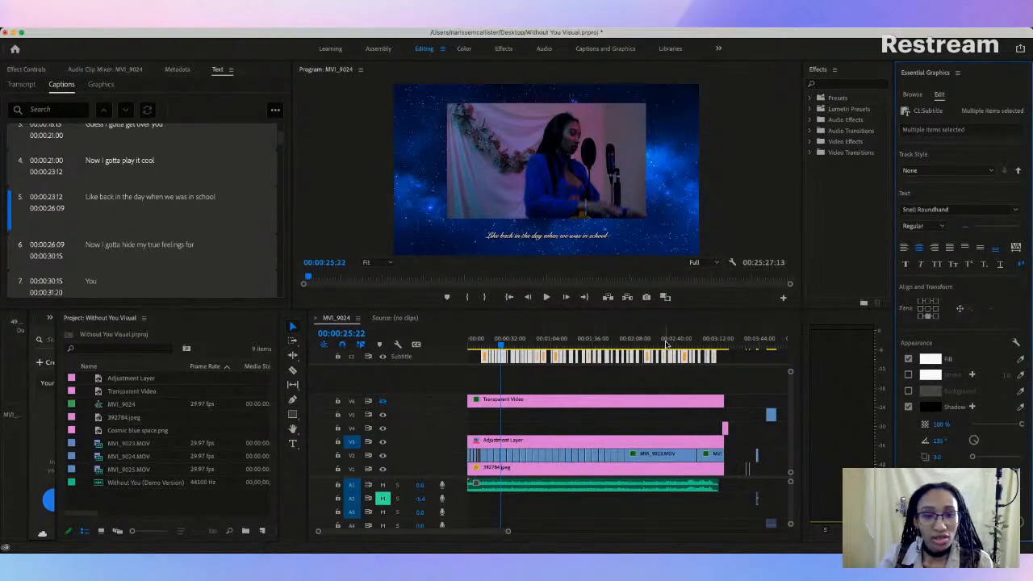
Step: Set the text size of all the selected lyric captions to 122
left_click_drag(967, 227, 983, 228)
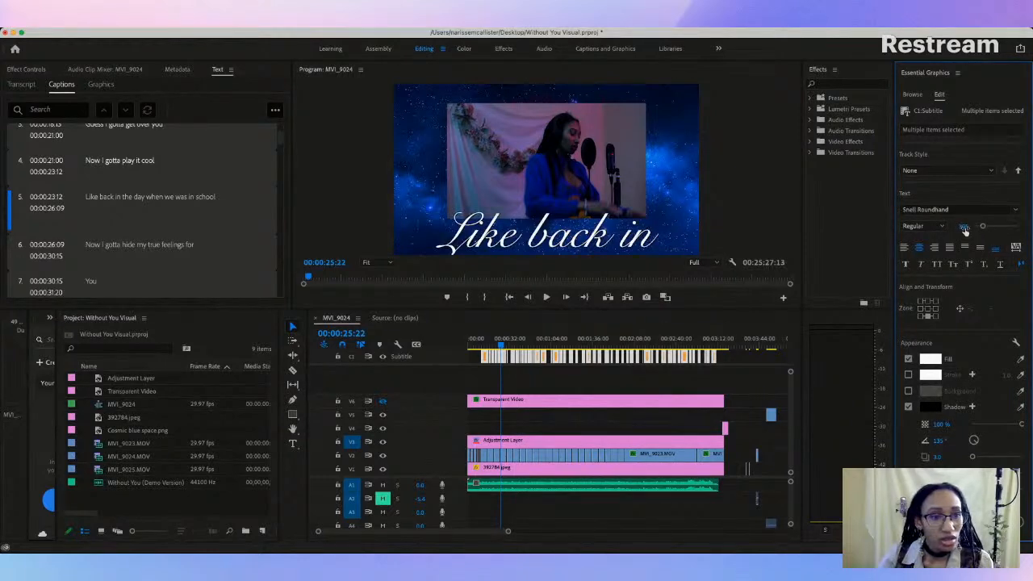
left_click(960, 226)
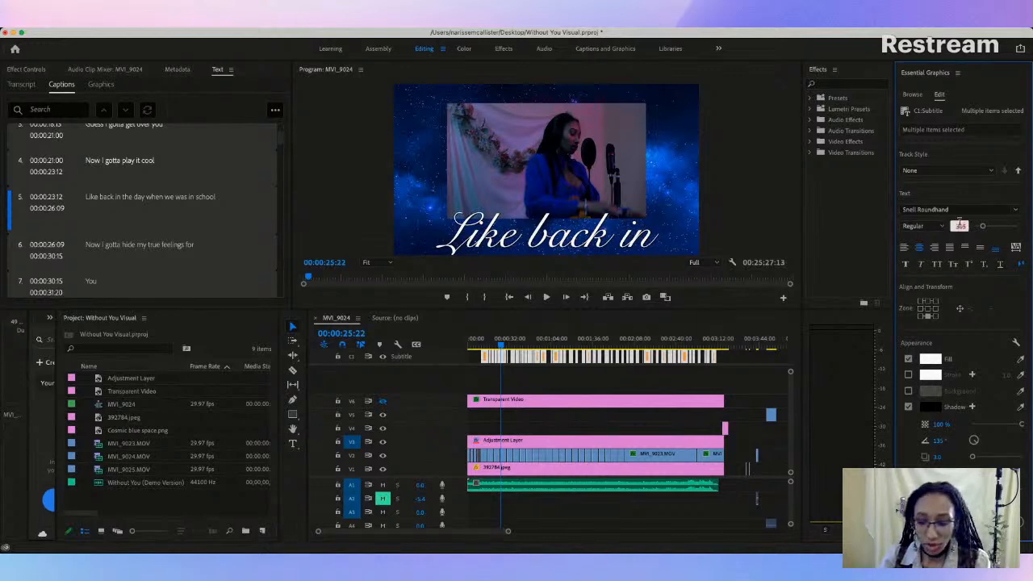
type("122")
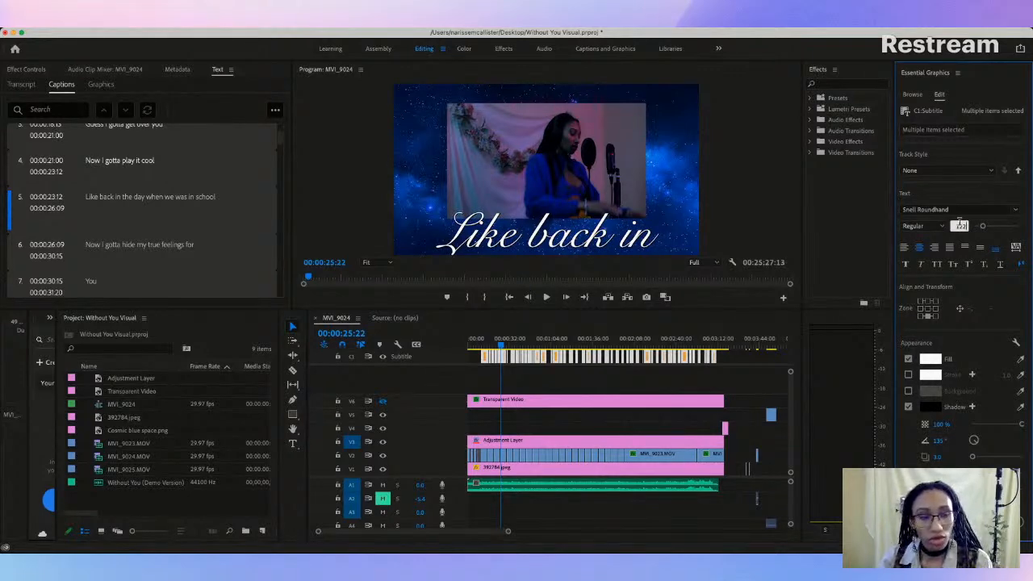
key("Return")
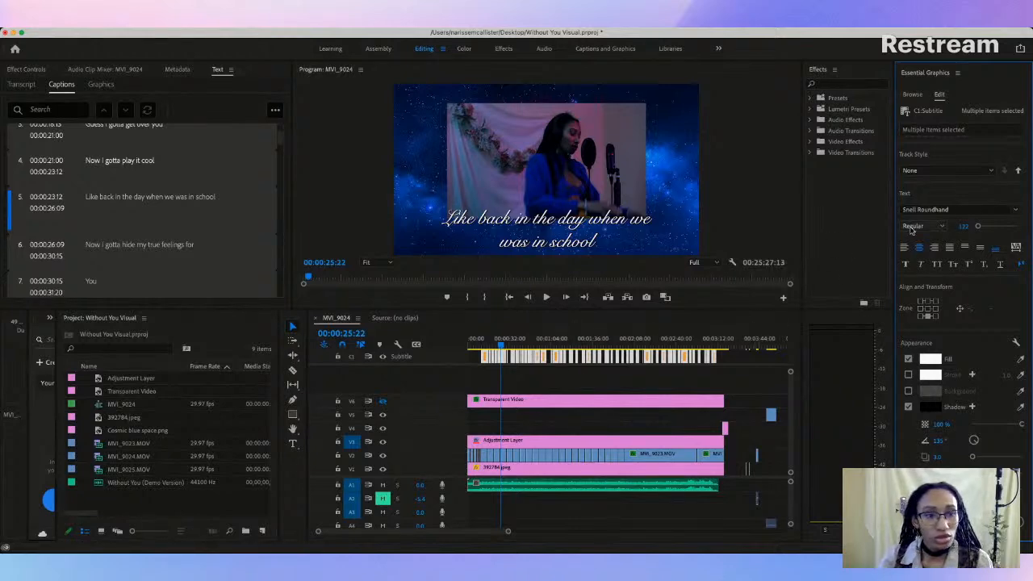
Step: Return to the first caption and try the font Shree Devanagari 714 on all the lyric captions
left_click(552, 371)
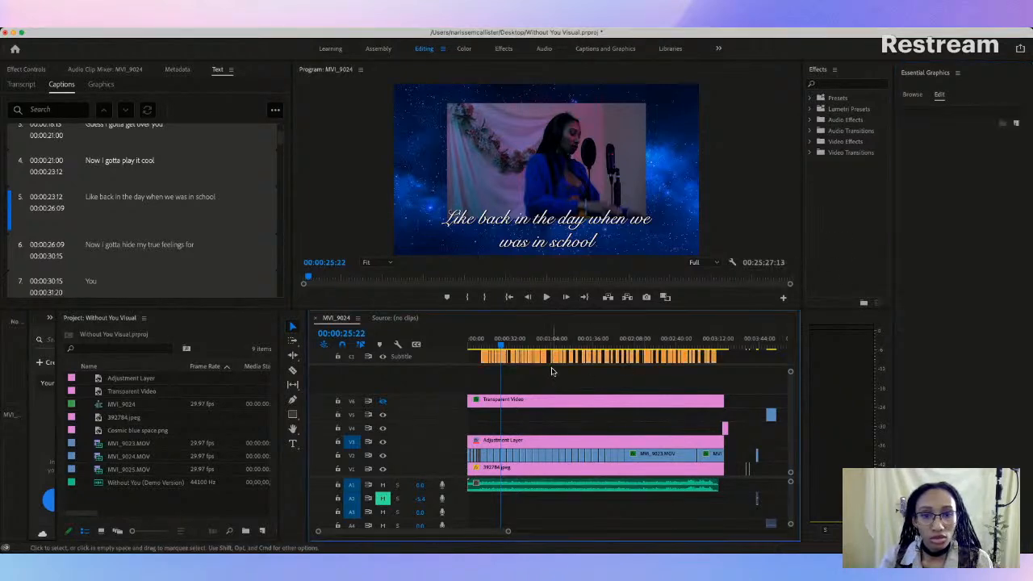
left_click(487, 347)
mouse_move(487, 347)
left_mouse_down()
mouse_move(558, 353)
mouse_move(485, 355)
left_mouse_up()
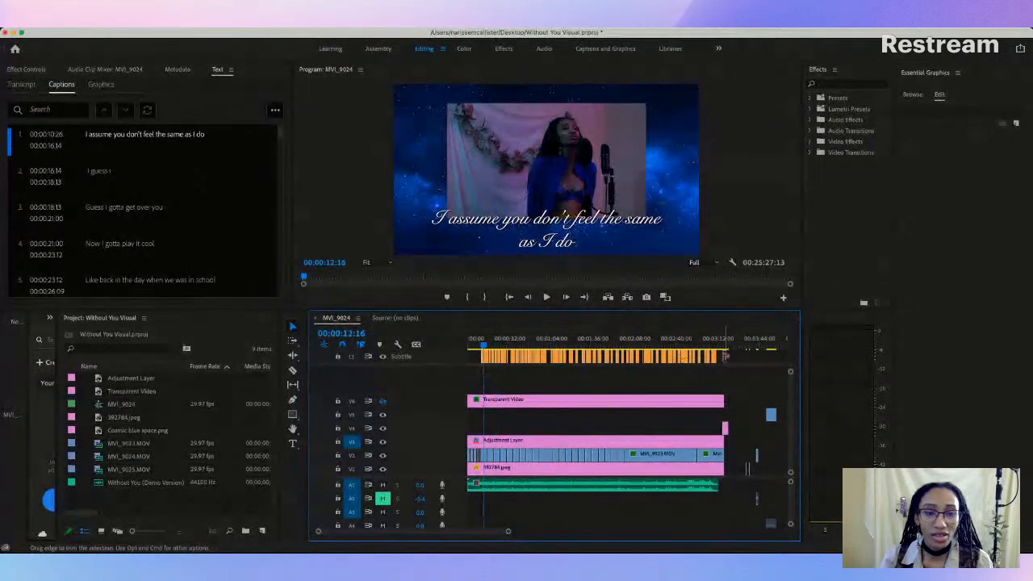
left_click(730, 359)
left_click_drag(725, 357, 461, 362)
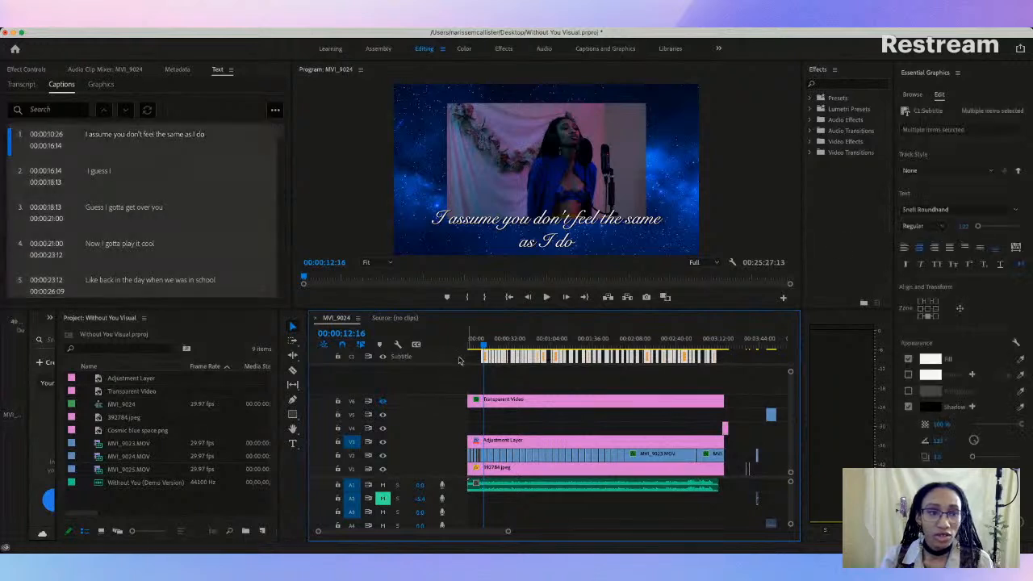
left_click(957, 210)
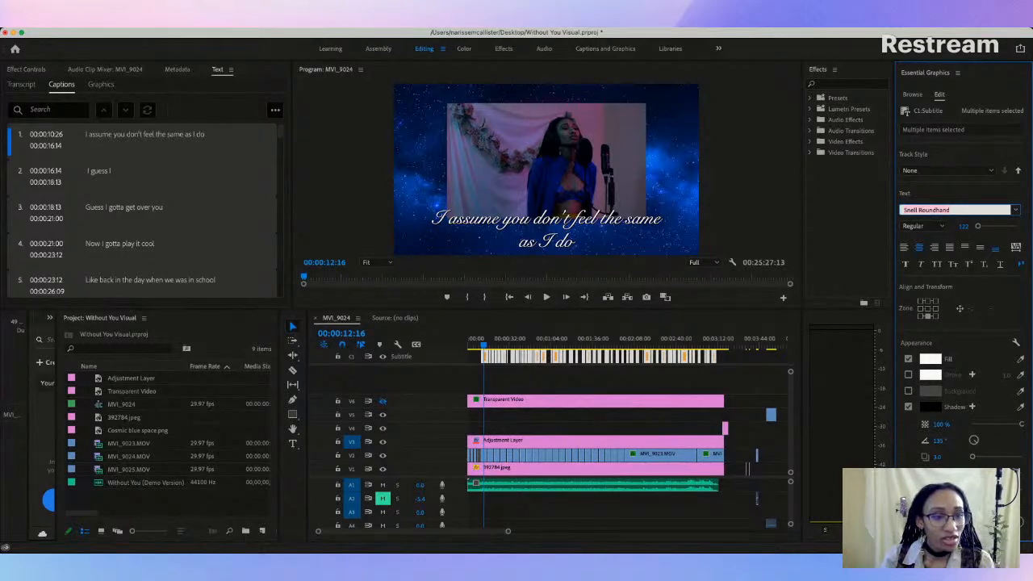
left_click(906, 279)
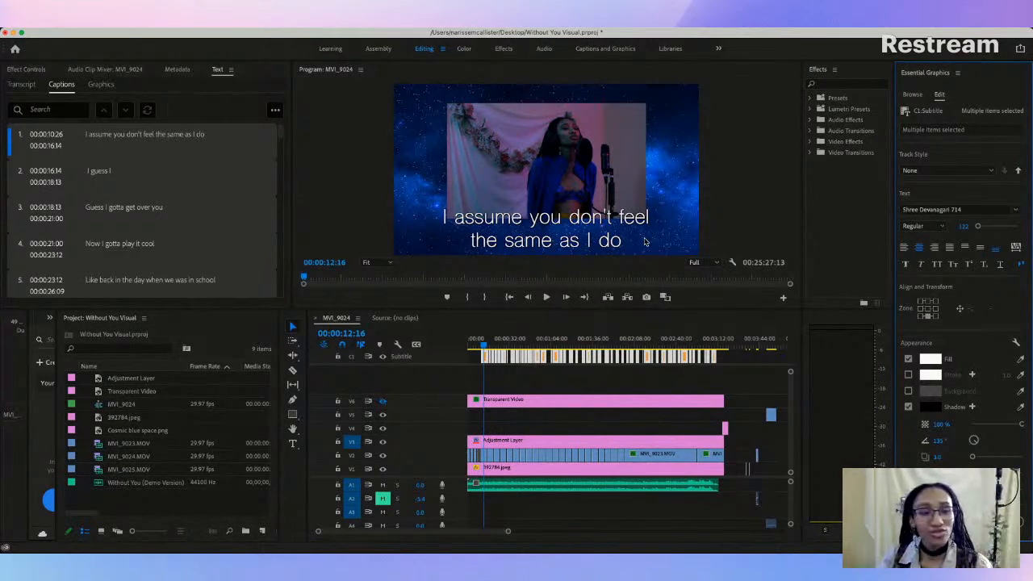
Step: Try the fonts PT Serif Caption and Noto Sans Kharoshthi on all the lyric captions
left_click(974, 210)
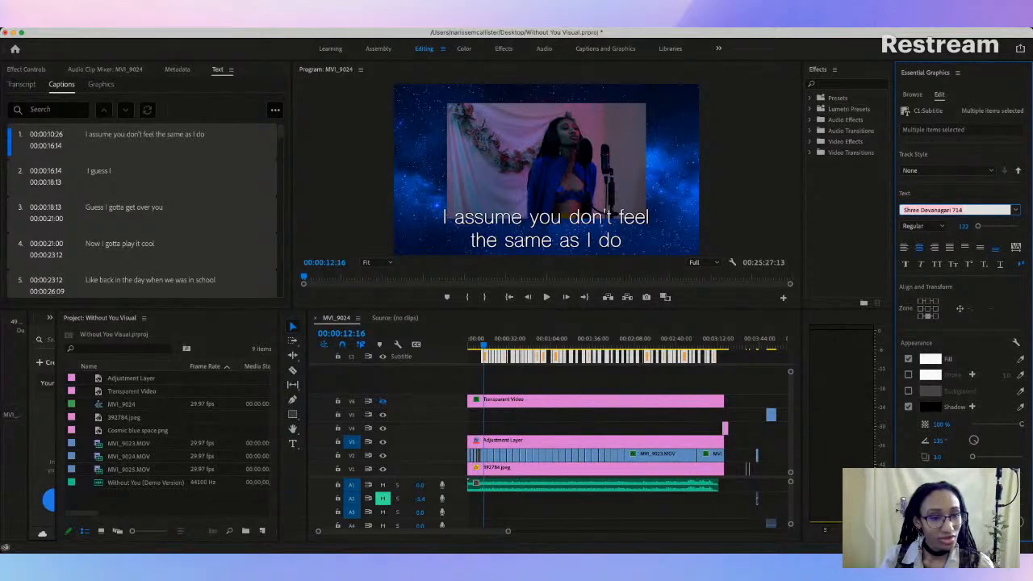
left_click(891, 306)
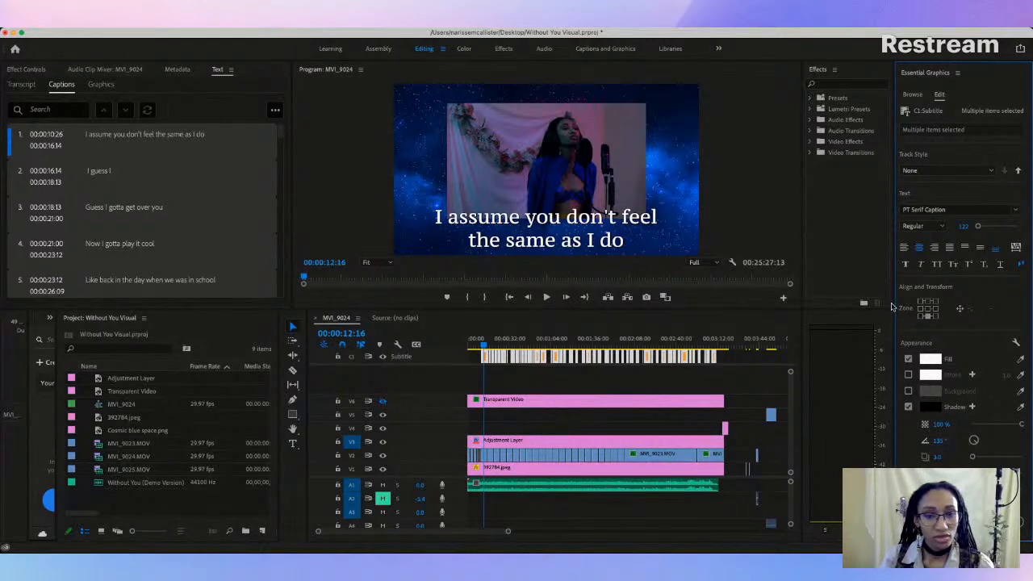
left_click(923, 227)
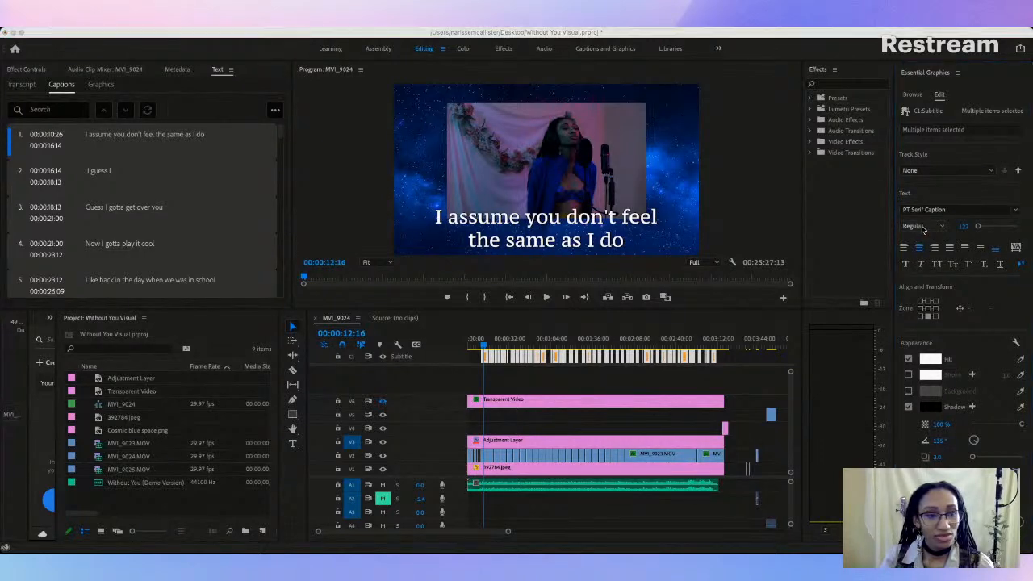
left_click(923, 229)
left_click(918, 210)
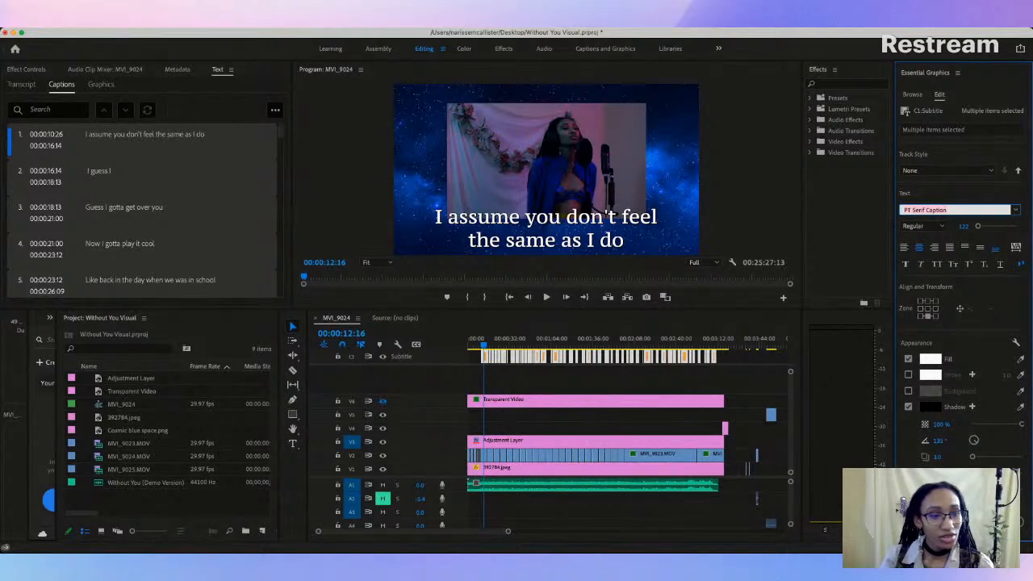
left_click(899, 282)
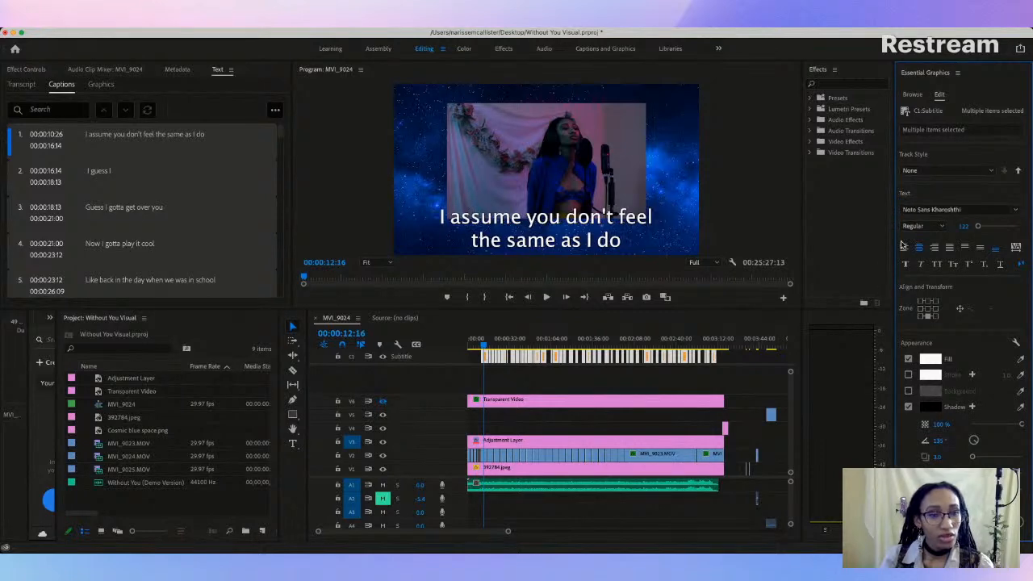
Step: Set all the lyric captions to the Kokonor font and preview it further along in the first caption
left_click(940, 210)
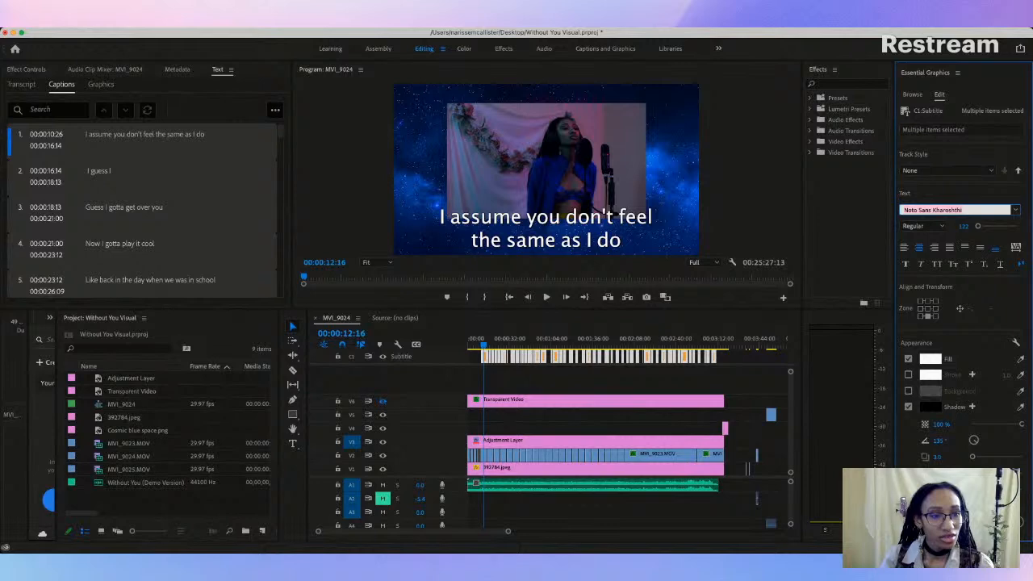
left_click(892, 279)
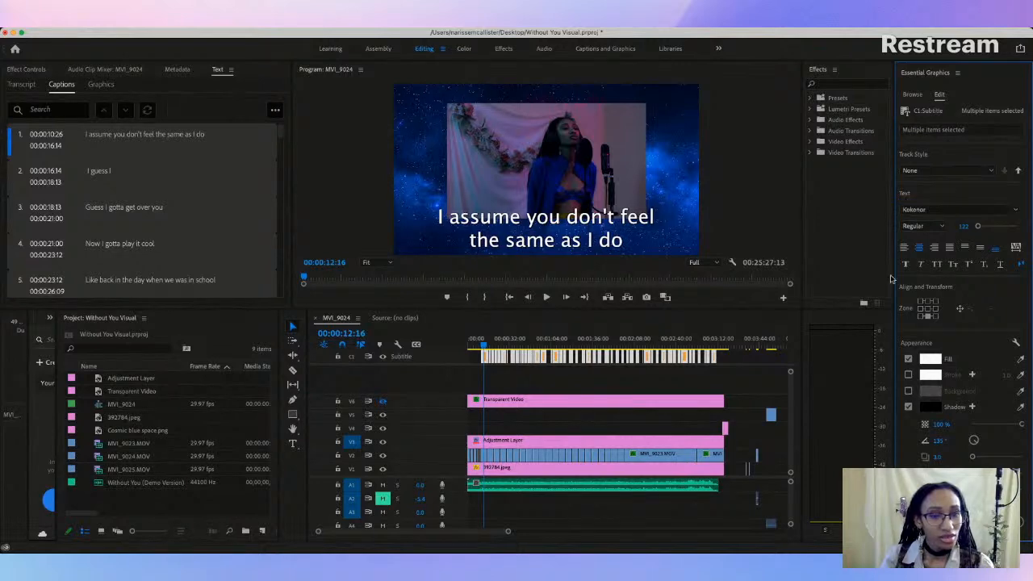
left_click(932, 210)
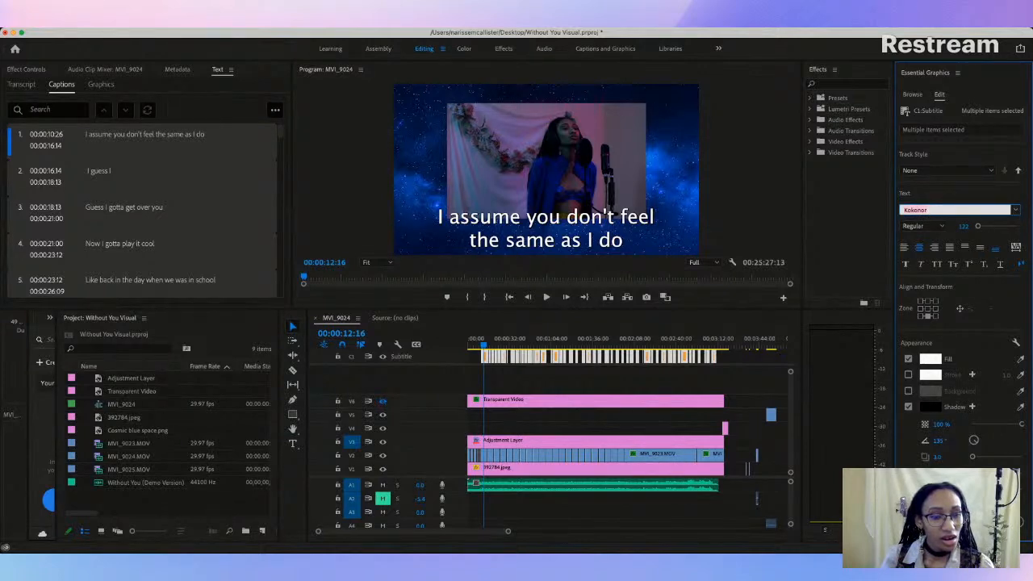
left_click(893, 340)
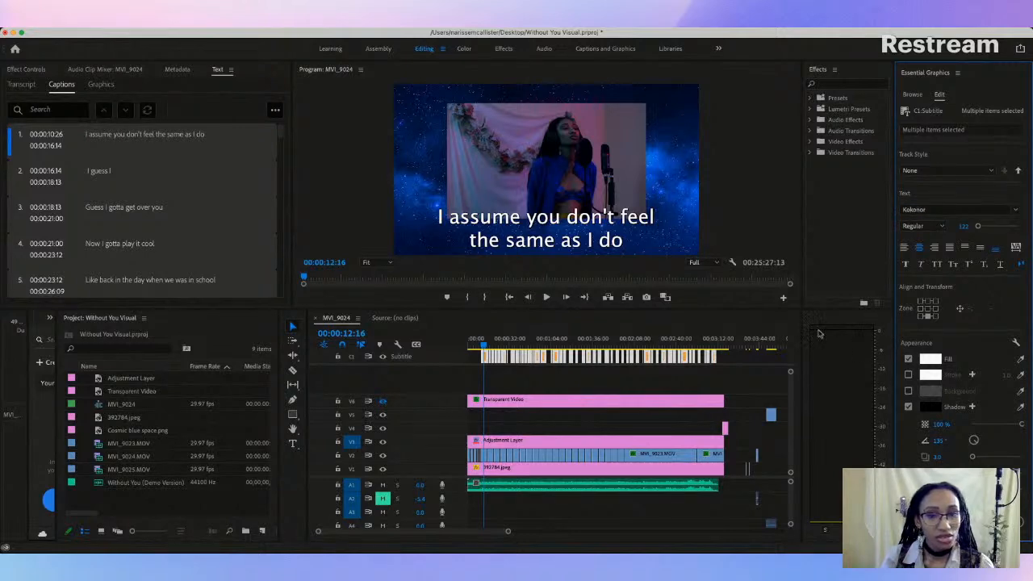
mouse_move(484, 346)
left_mouse_down()
mouse_move(517, 345)
mouse_move(485, 345)
left_mouse_up()
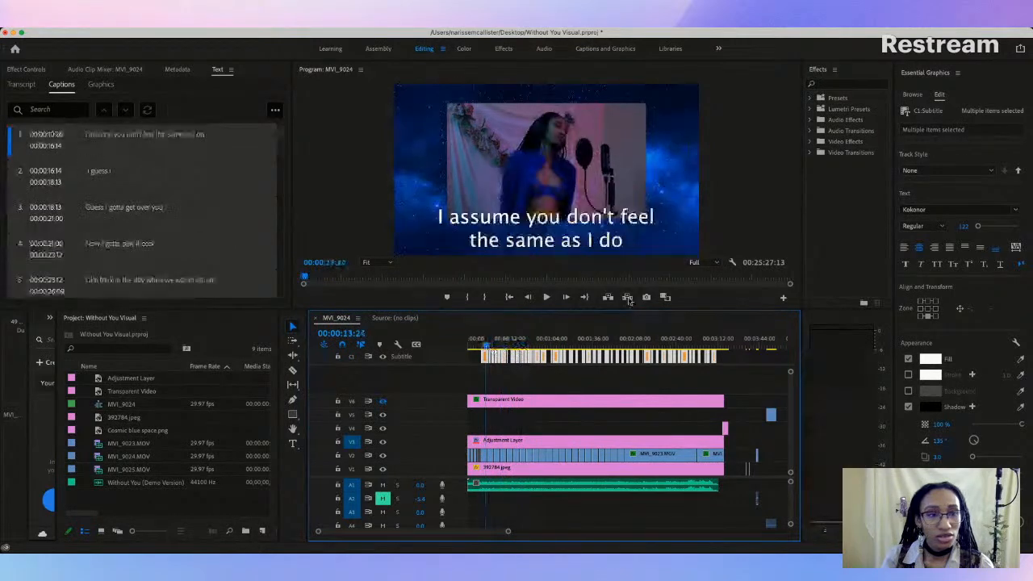
Step: Try Bodoni Ornaments, switch all the lyric captions to the Baskerville font and preview the first caption
left_click(939, 211)
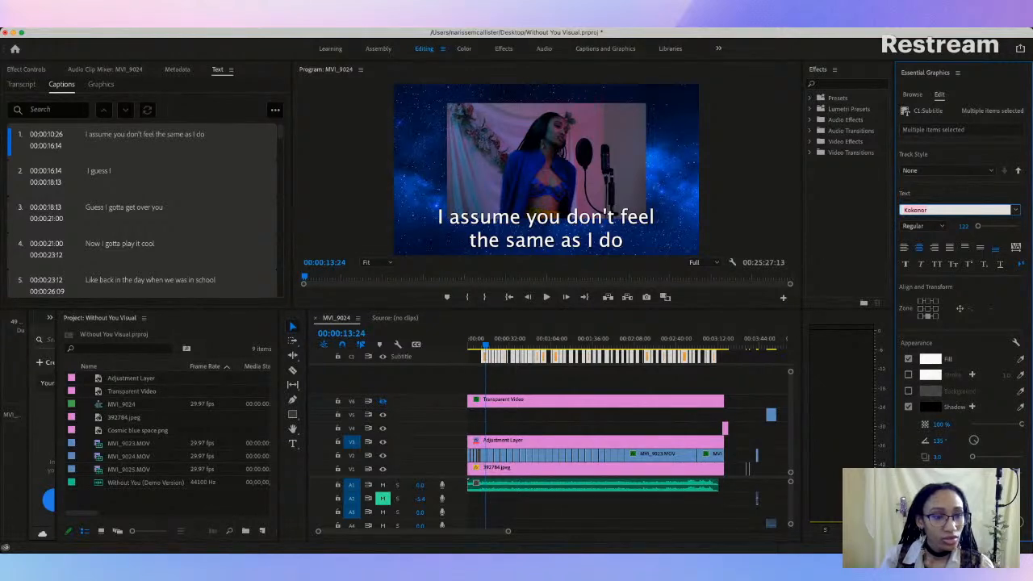
left_click(894, 323)
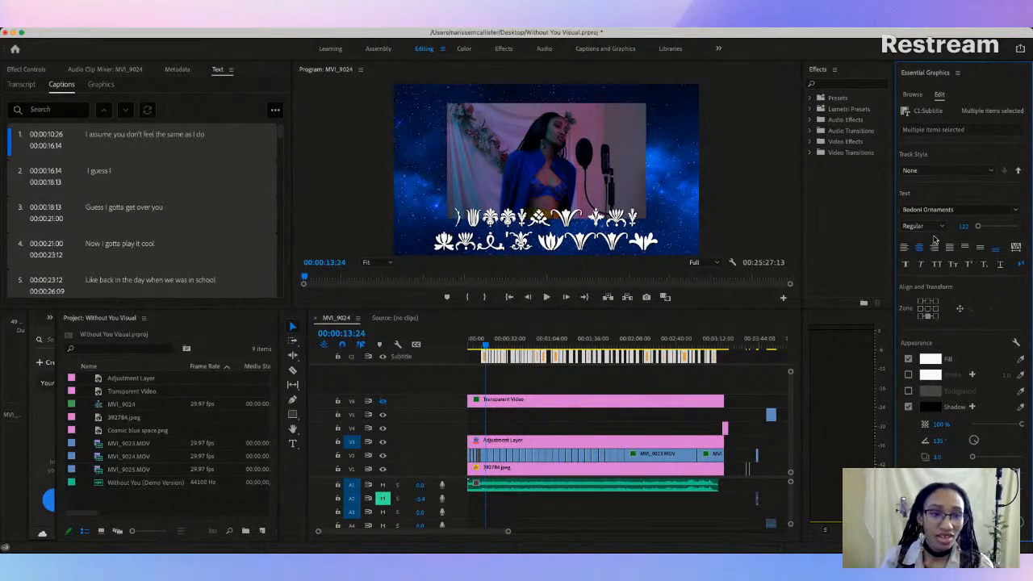
left_click(949, 210)
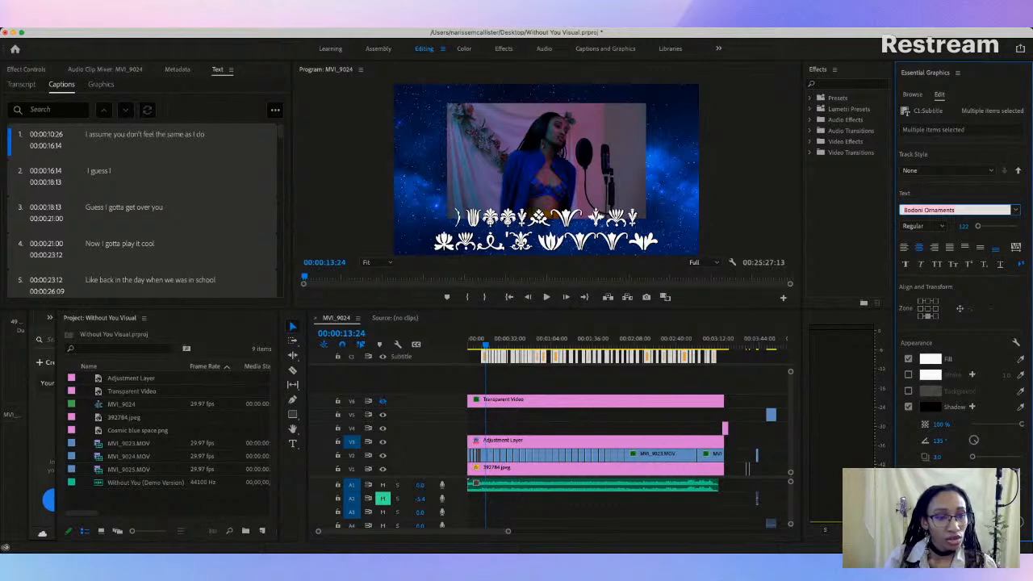
left_click(906, 315)
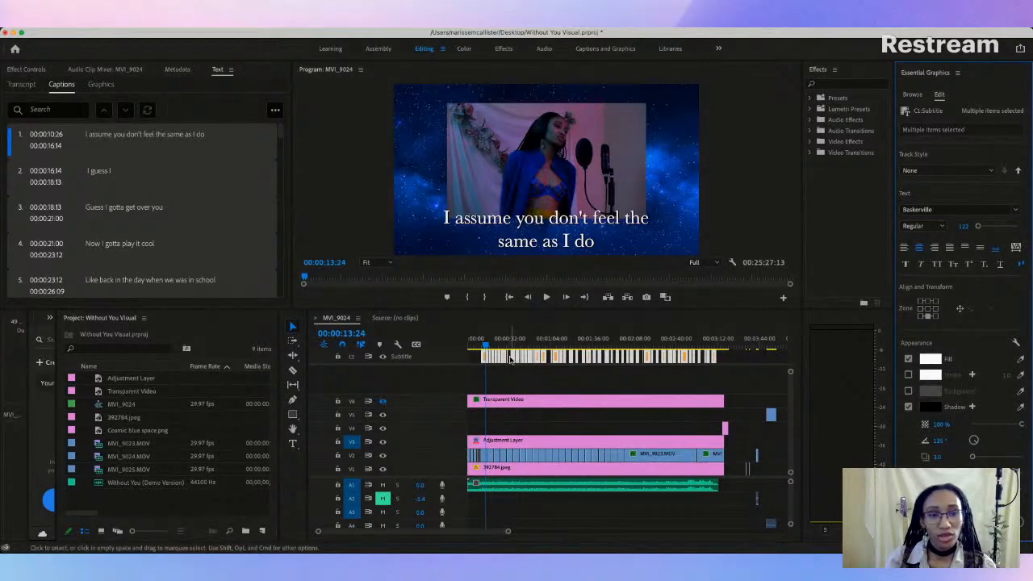
left_click(485, 348)
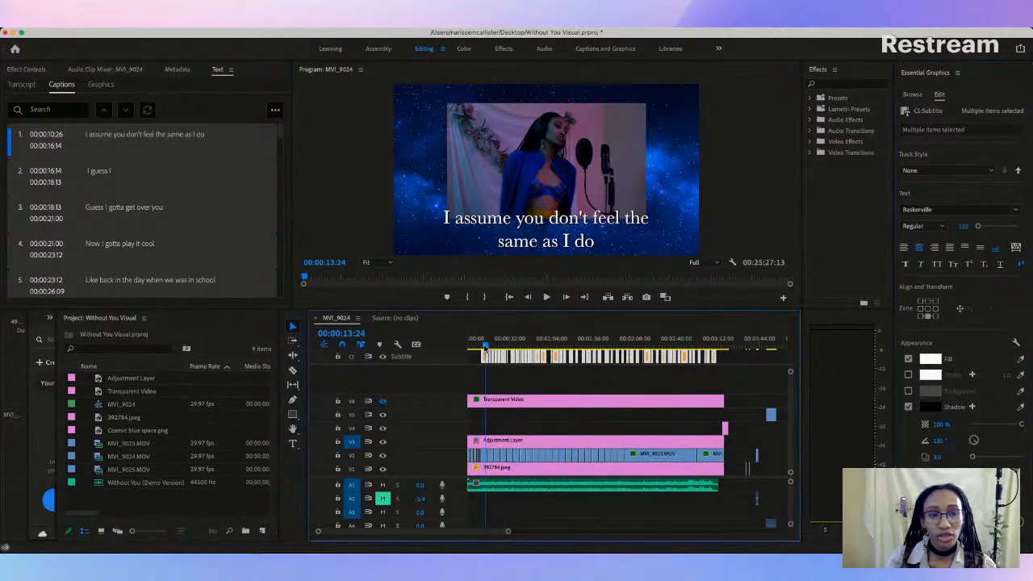
key("space")
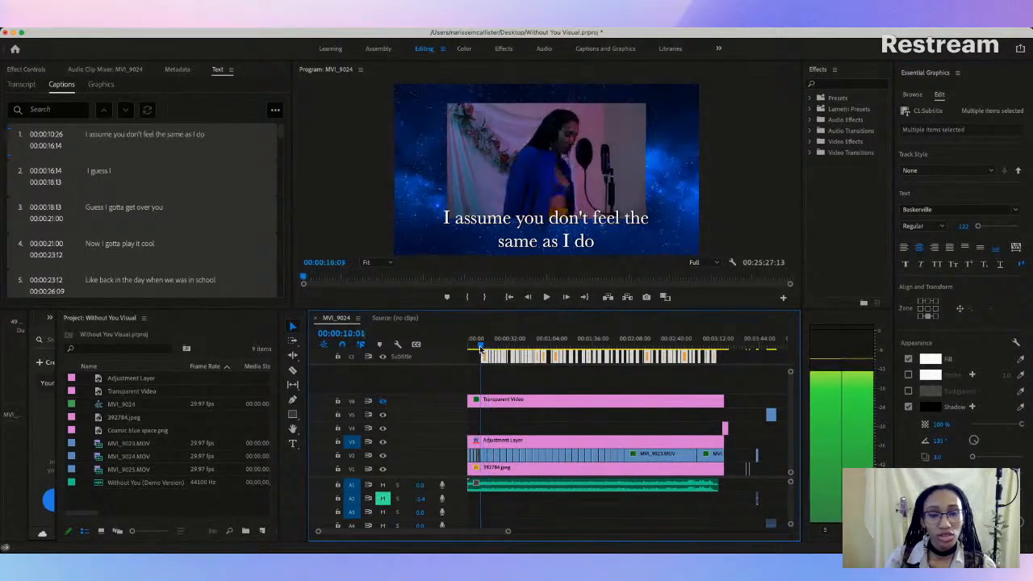
key("space")
Step: Reduce the text size of all the selected lyric captions to 95
left_click_drag(977, 226, 977, 232)
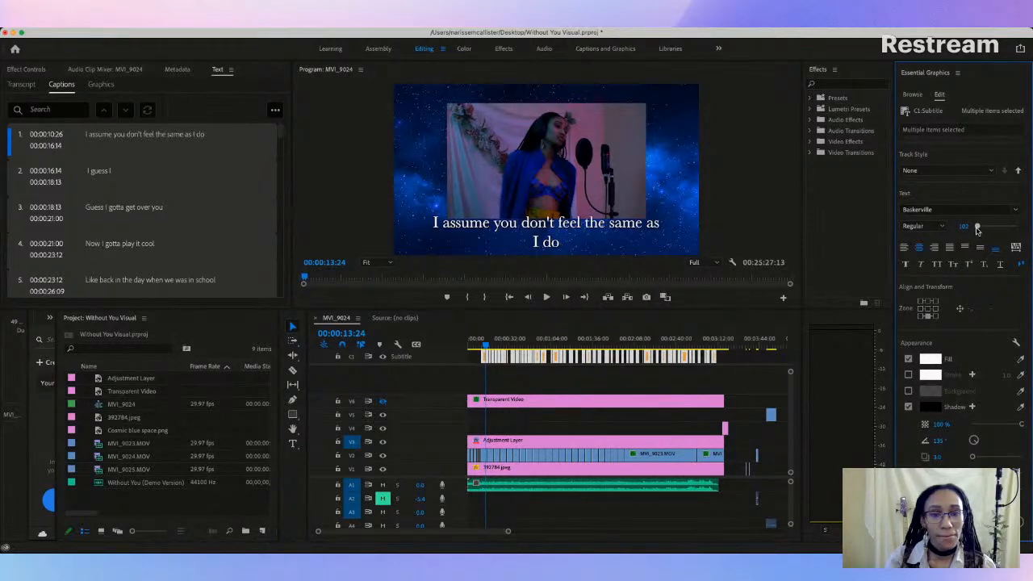
left_click(960, 226)
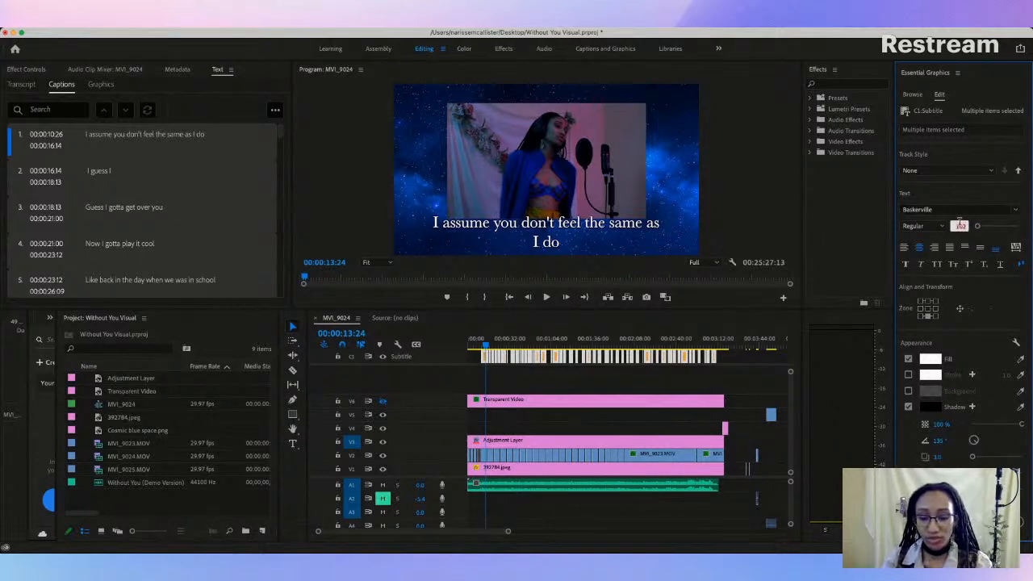
key("Return")
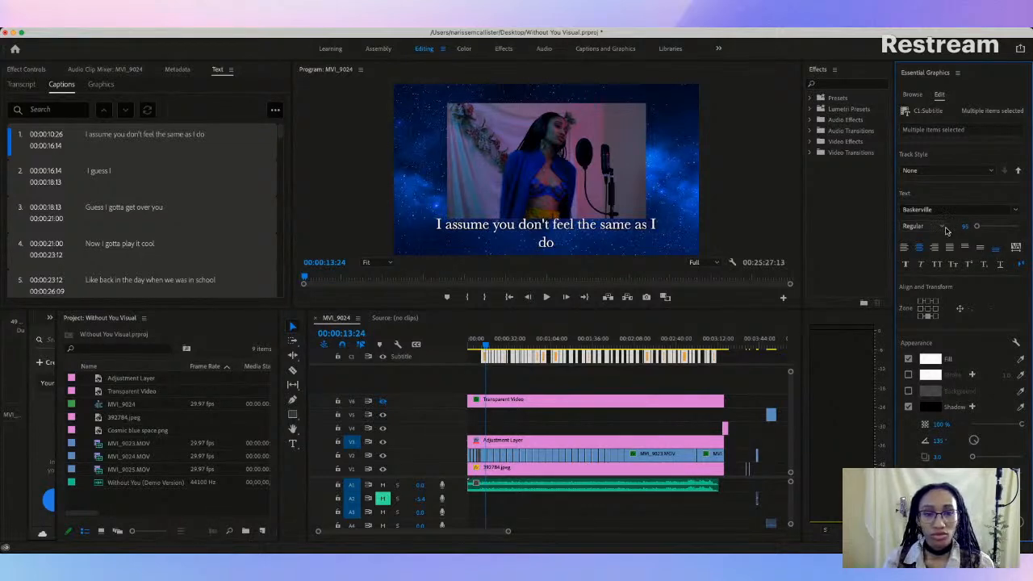
Step: Widen the first caption's text box so the lyric fits on one line and raise it to just below the video frame
left_click(540, 230)
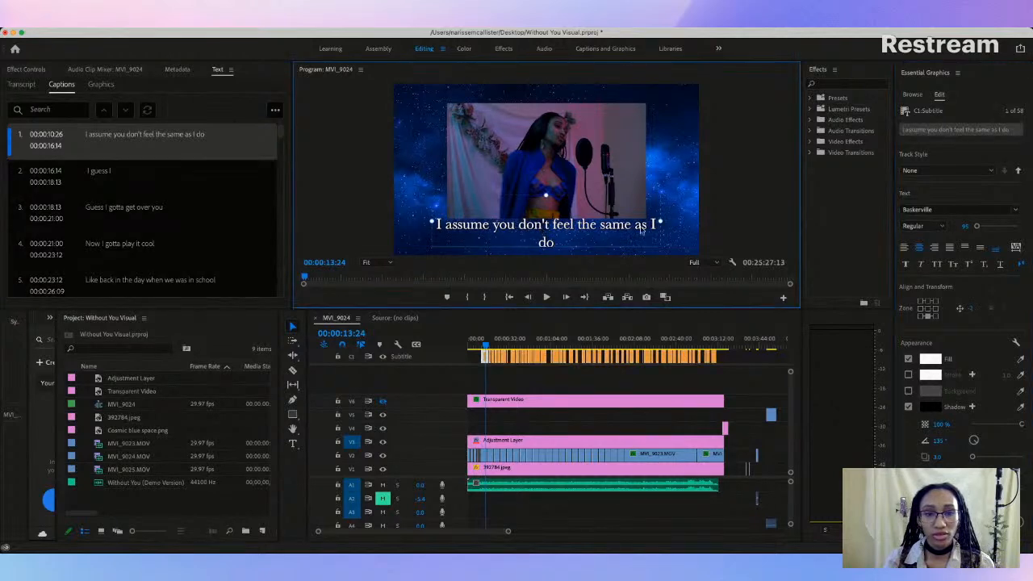
left_click_drag(660, 225, 673, 225)
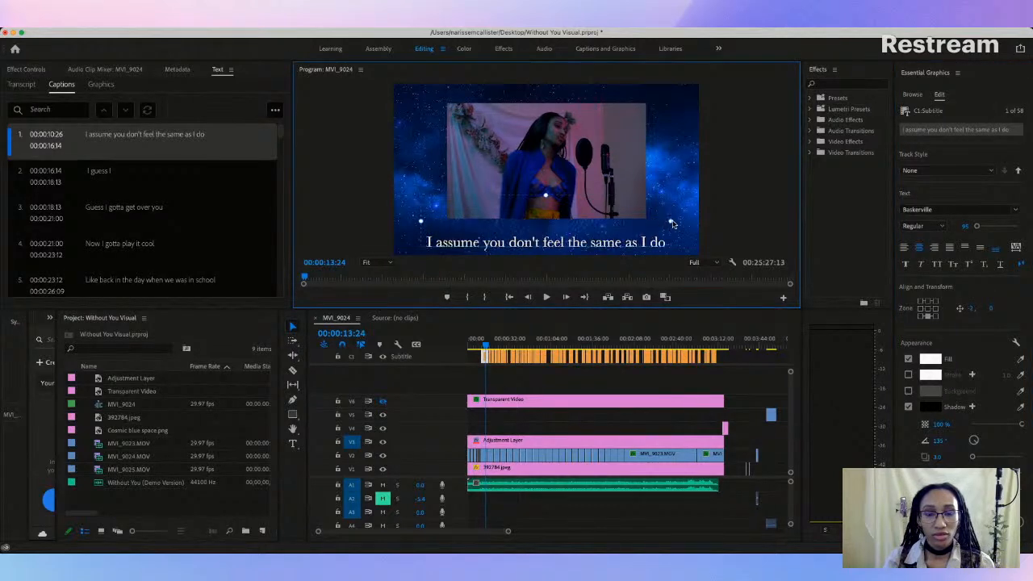
left_click_drag(558, 242, 559, 233)
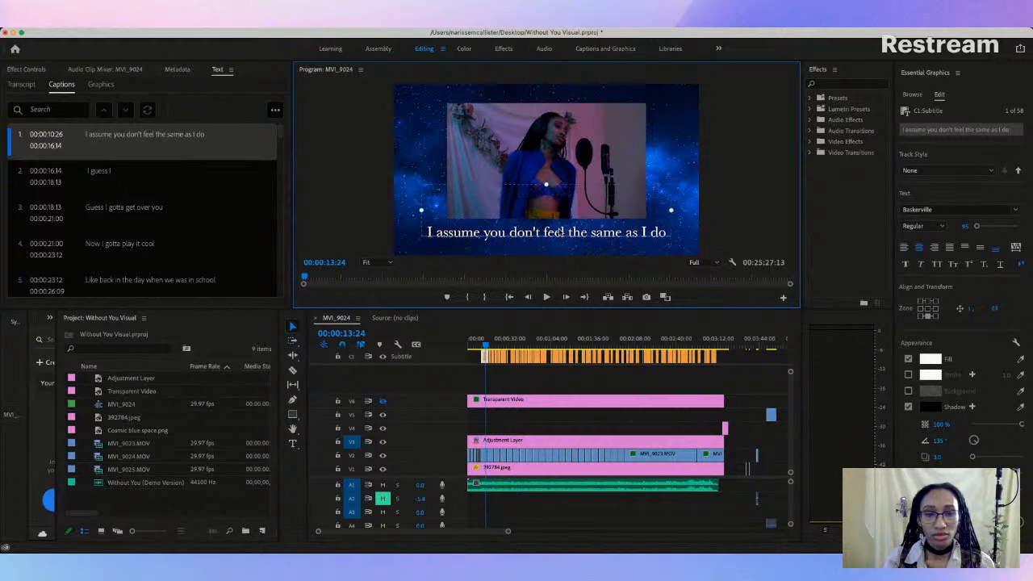
Step: Show the grid overlay and center the first caption below the video frame at position 0, -69
left_click(384, 402)
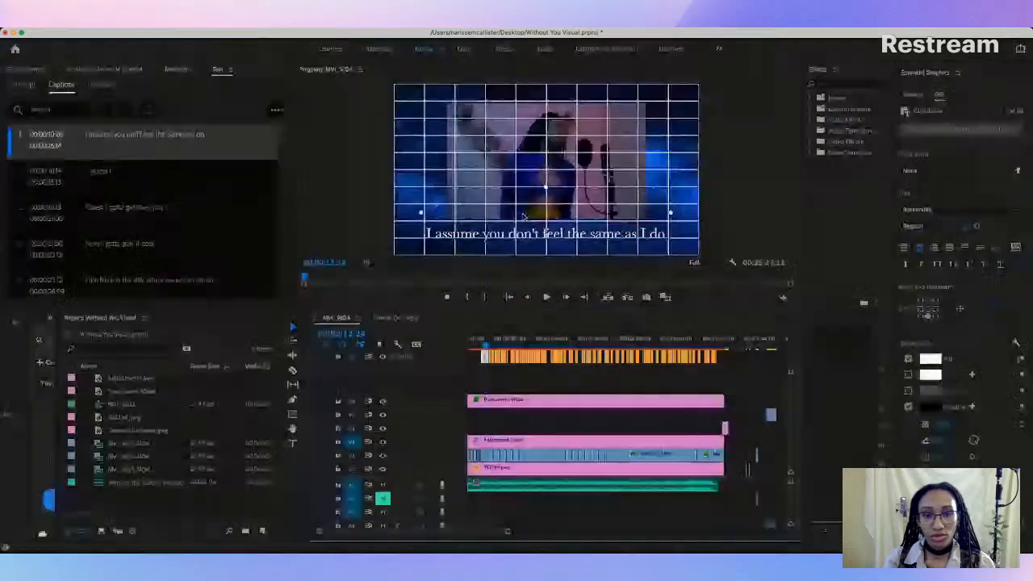
left_click_drag(549, 232, 550, 231)
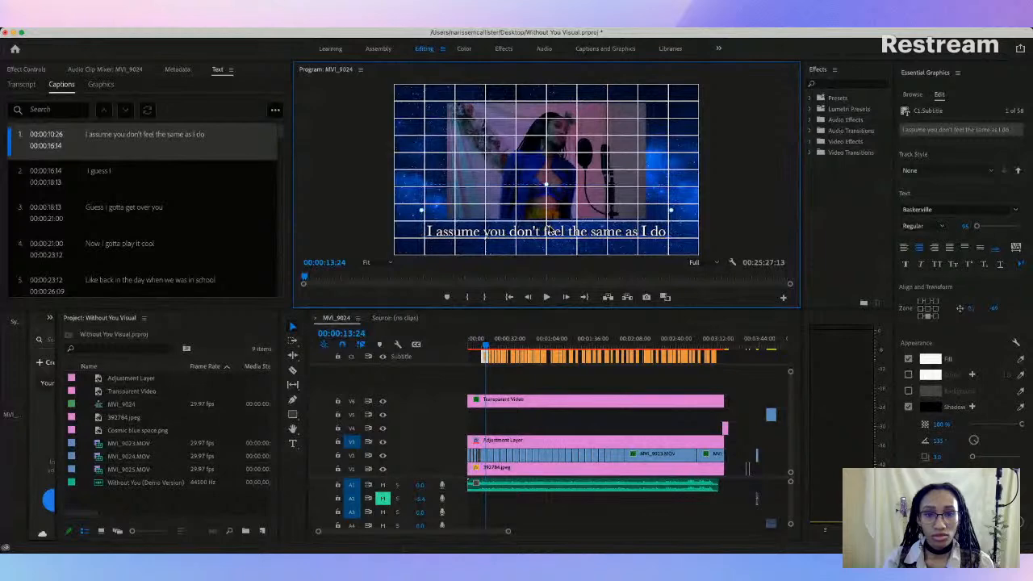
left_click(566, 253)
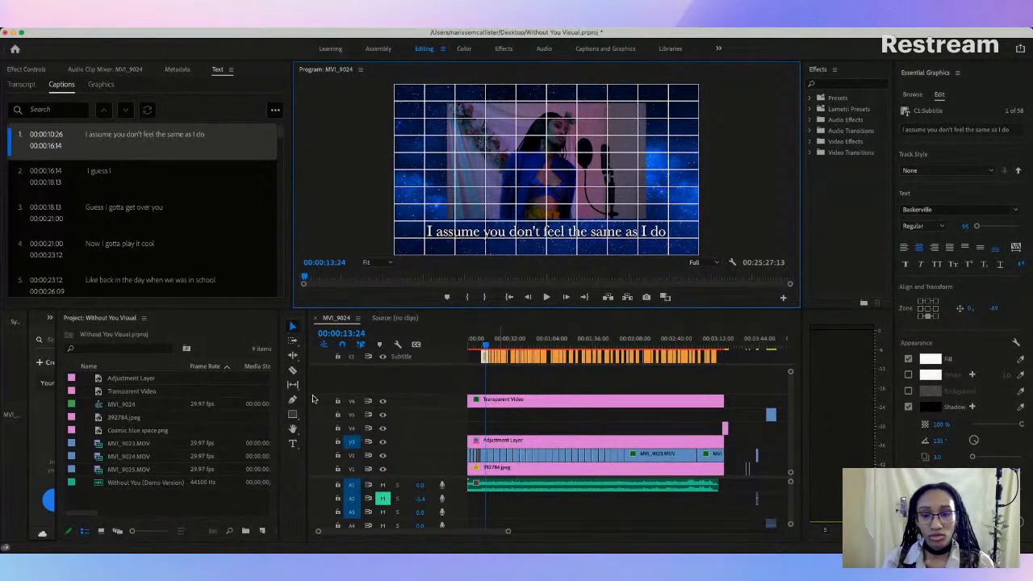
Step: Hide the grid overlay and play the captions up to about 27 seconds to check their placement
left_click(383, 401)
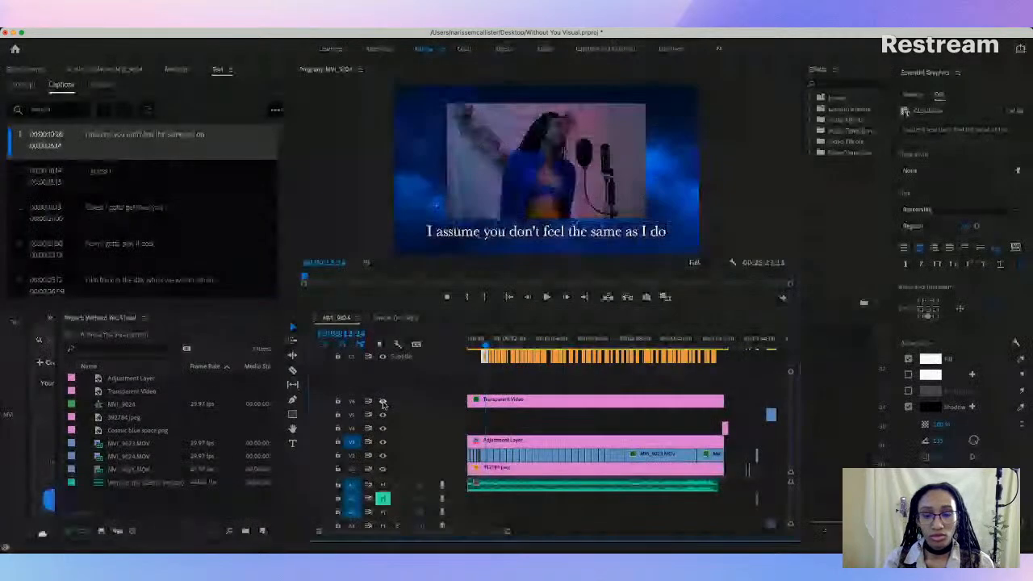
key("space")
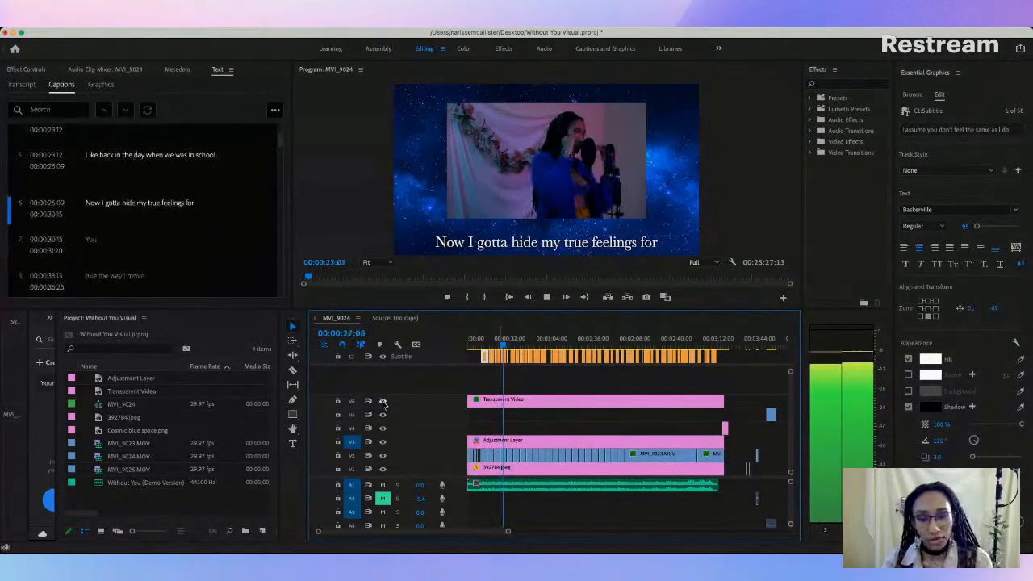
key("space")
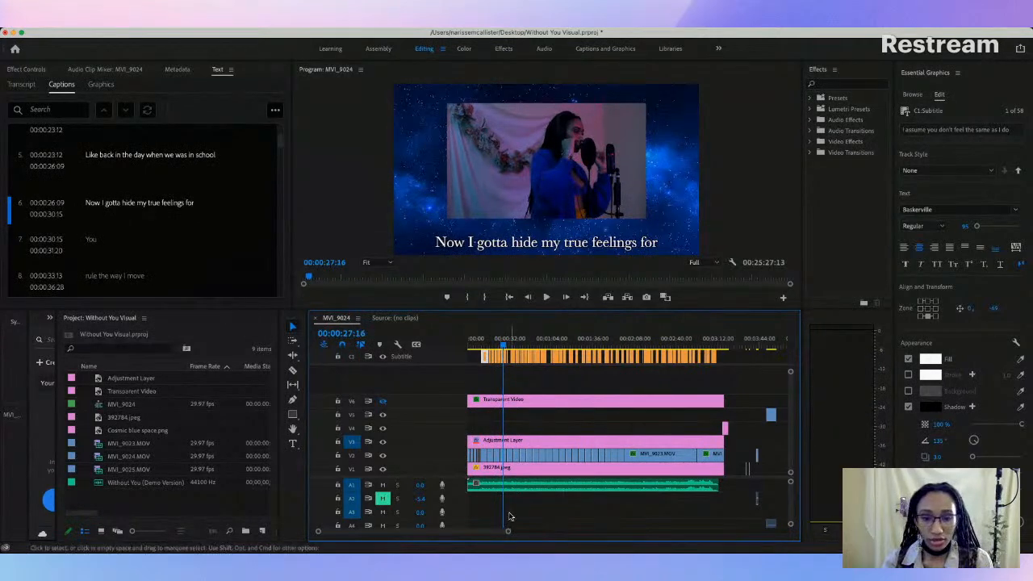
Step: Show the grid overlay and raise the second caption, "I guess I", to line up with the first at about 2, -69
left_click_drag(509, 532, 454, 538)
left_click(525, 339)
left_click(531, 357)
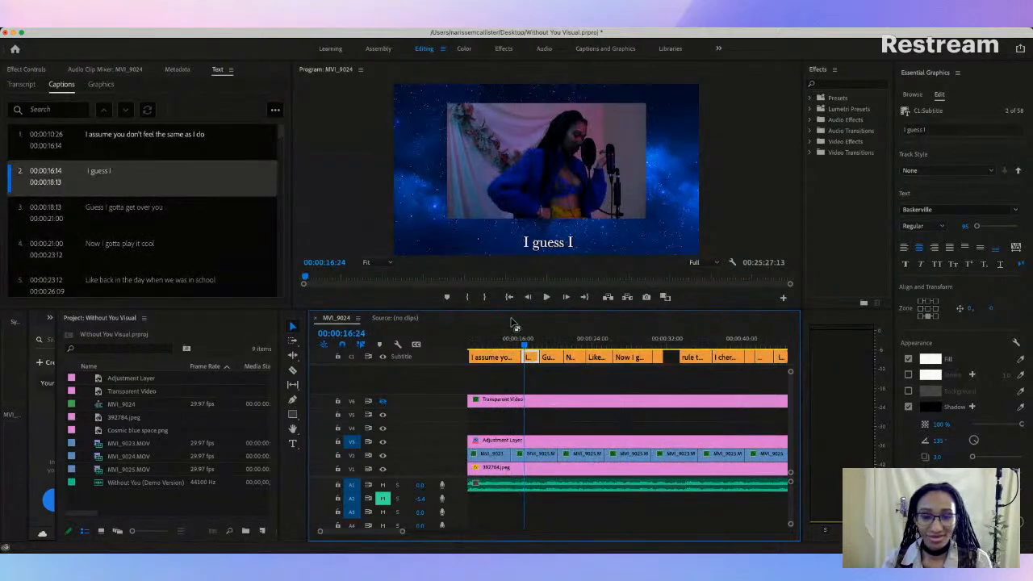
left_click_drag(524, 345, 529, 346)
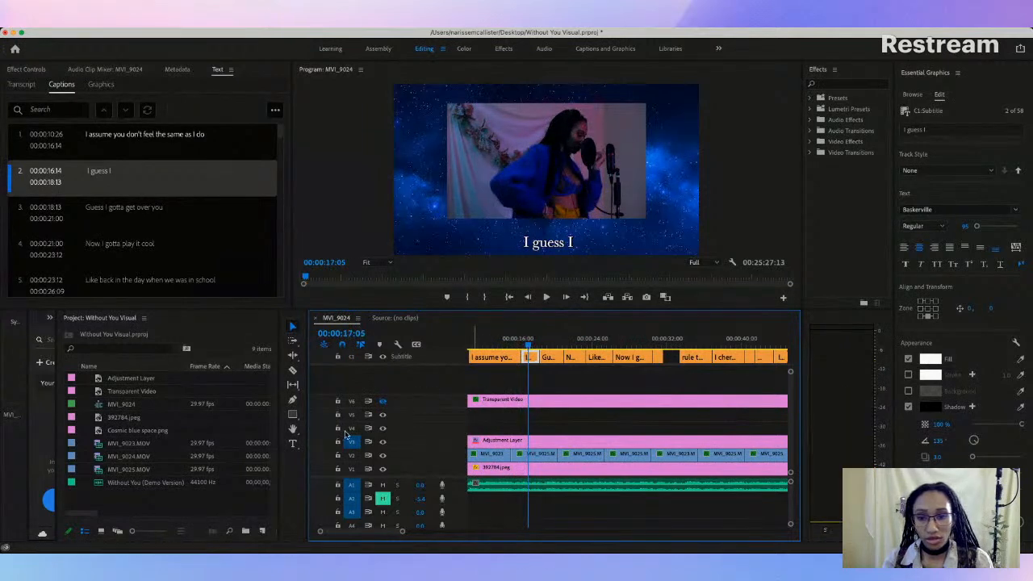
left_click(384, 402)
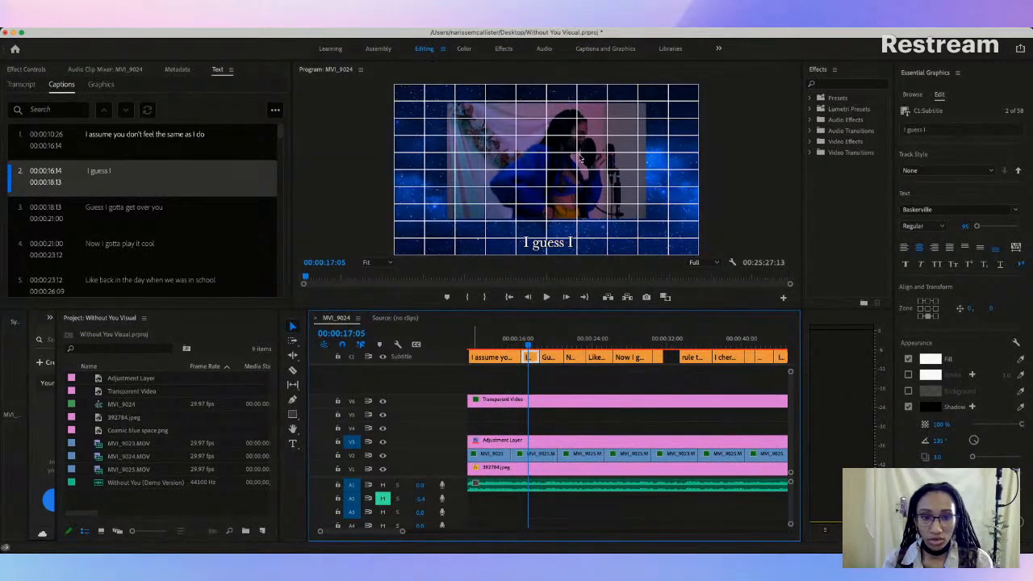
left_click(555, 245)
left_click_drag(555, 243, 555, 234)
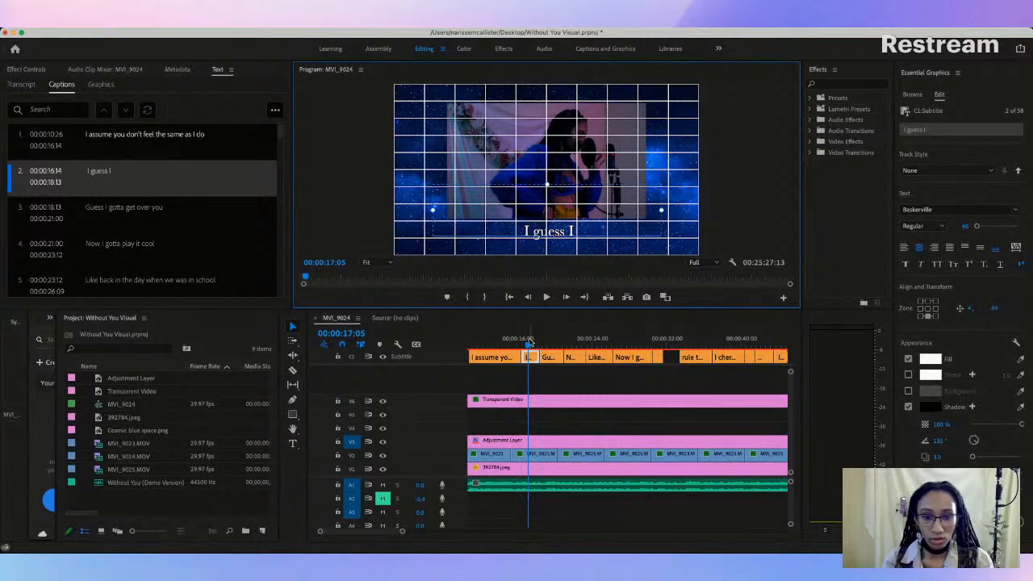
left_click(516, 345)
left_click_drag(517, 347, 530, 347)
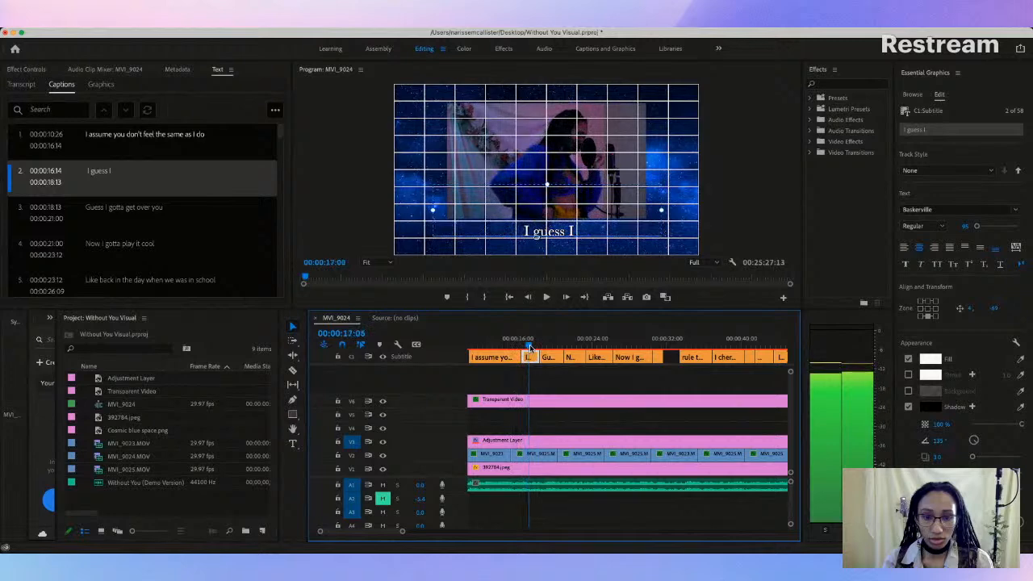
left_click_drag(553, 234, 553, 234)
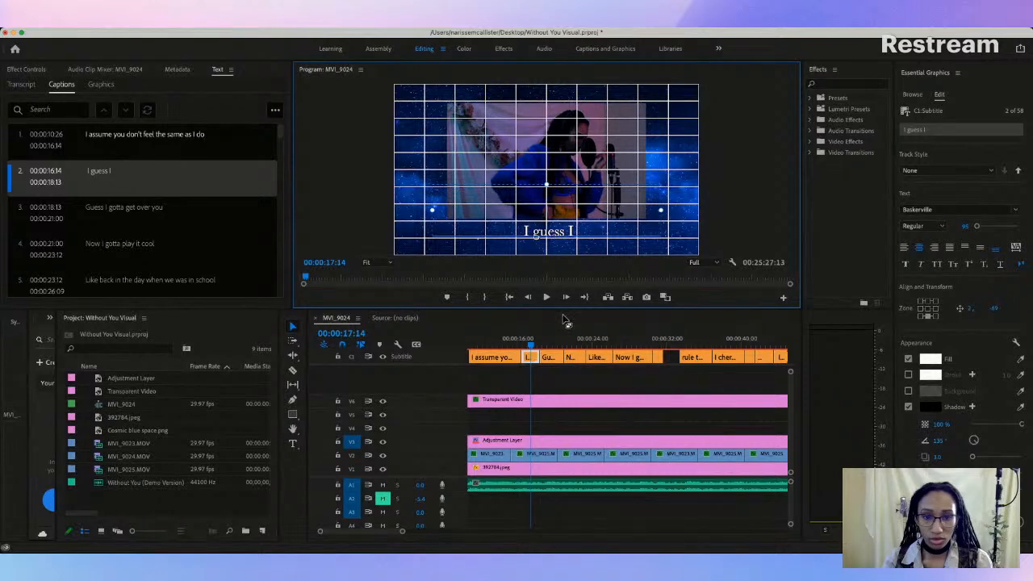
Step: Raise the third caption, "Guess I gotta get over you", to the same height as the previous captions, at about -1, -69
left_click(541, 346)
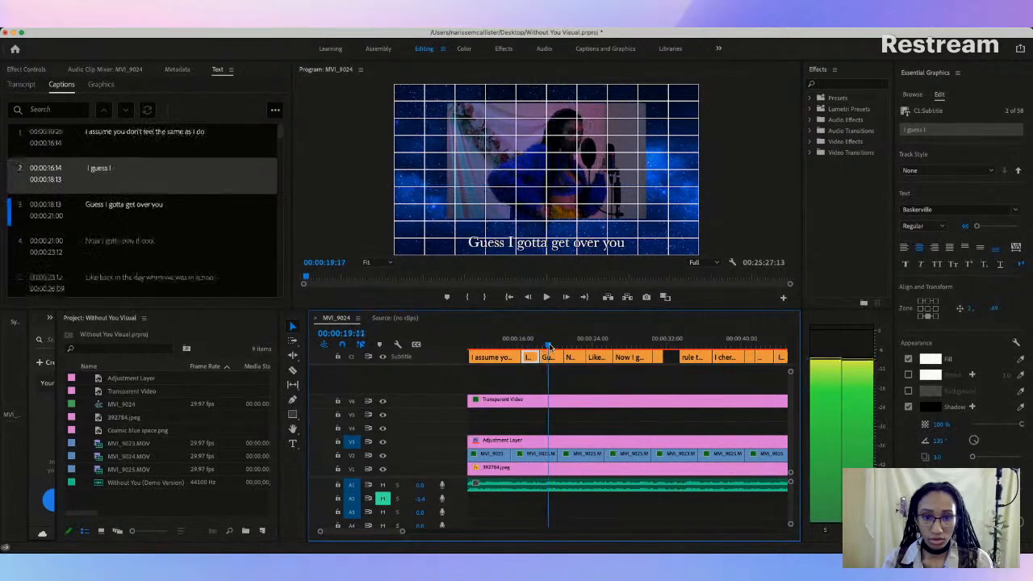
left_click(552, 345)
left_click(552, 358)
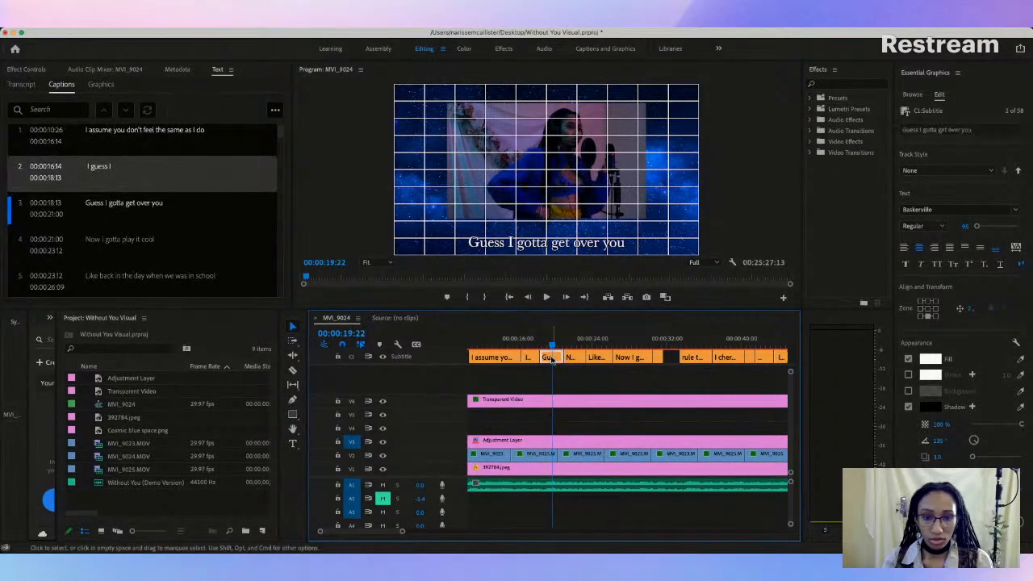
left_click(546, 242)
left_click_drag(546, 243, 546, 233)
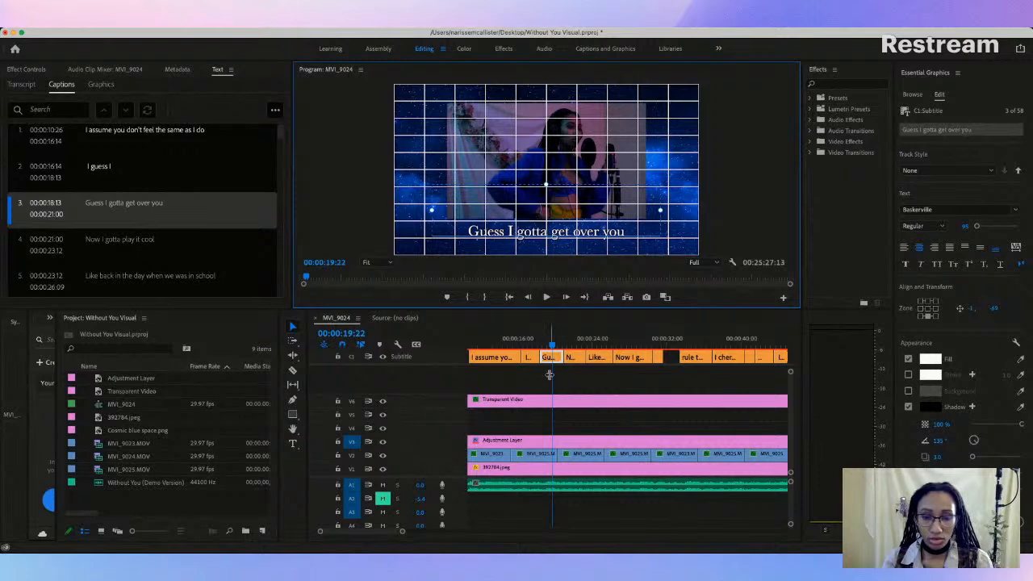
Step: Raise the fourth caption, "Now I gotta play it cool", to the same centered grid position as the previous captions
left_click(547, 345)
left_click_drag(547, 345, 576, 346)
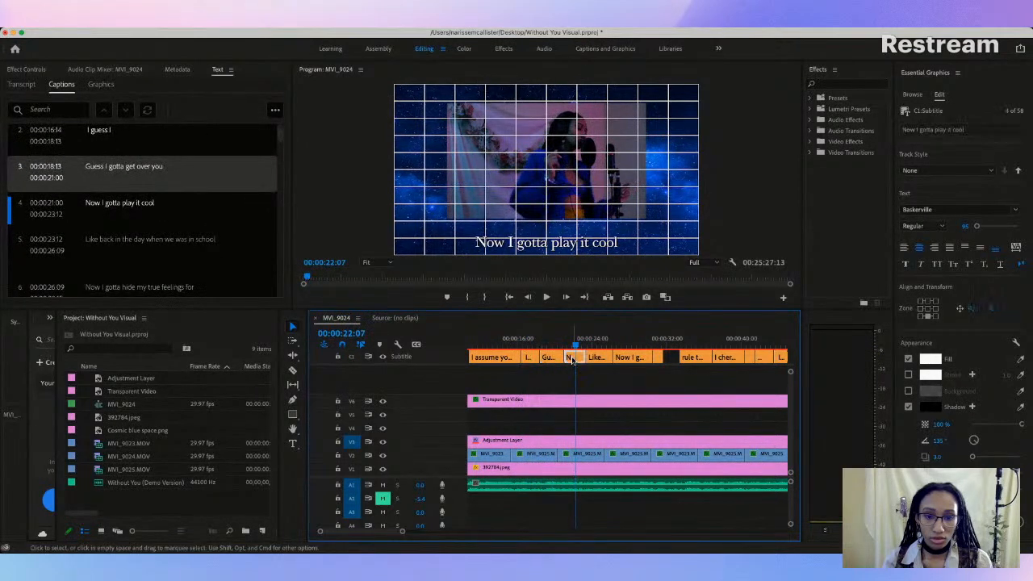
left_click(544, 247)
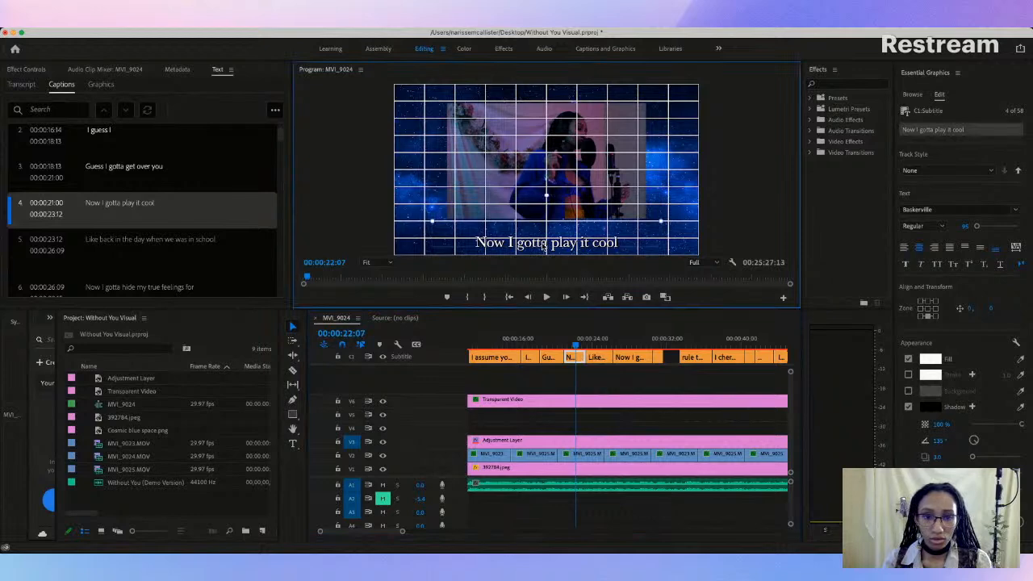
left_click_drag(543, 247, 543, 234)
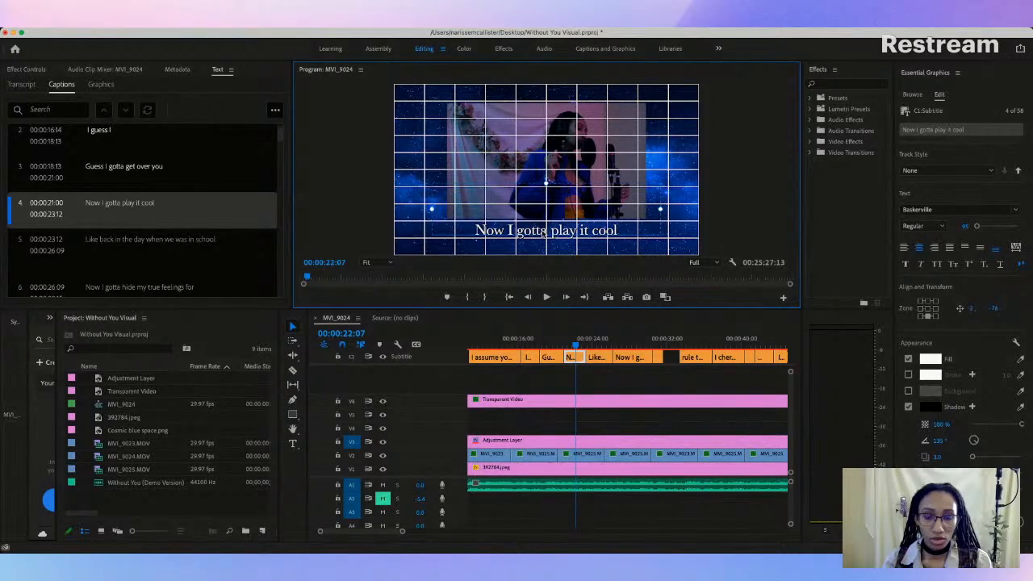
left_click_drag(544, 233, 545, 233)
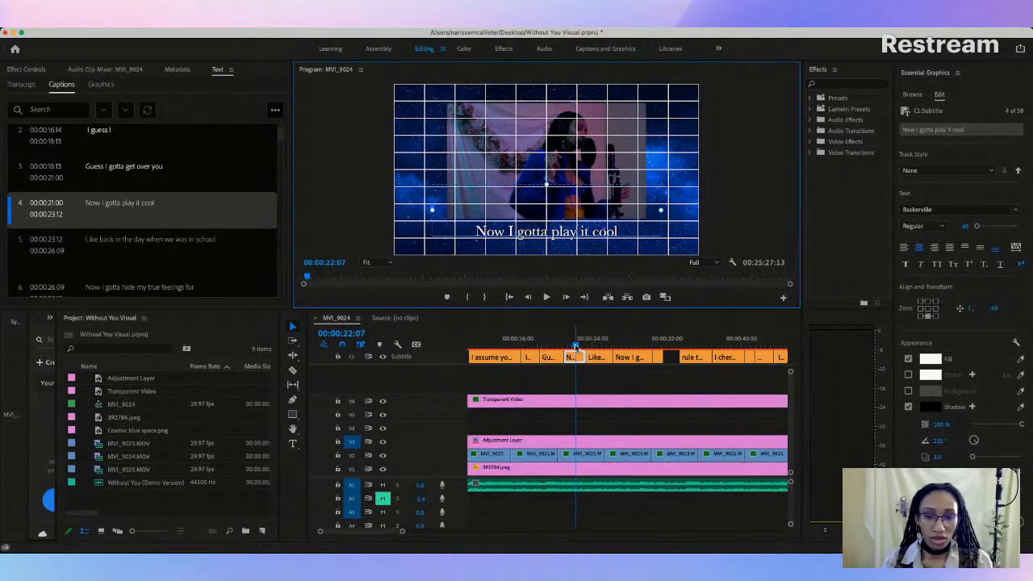
Step: Widen the fifth caption's text box on both sides so "Like back in the day when we was in school" fits on one line
left_click_drag(576, 346, 598, 346)
left_click(597, 356)
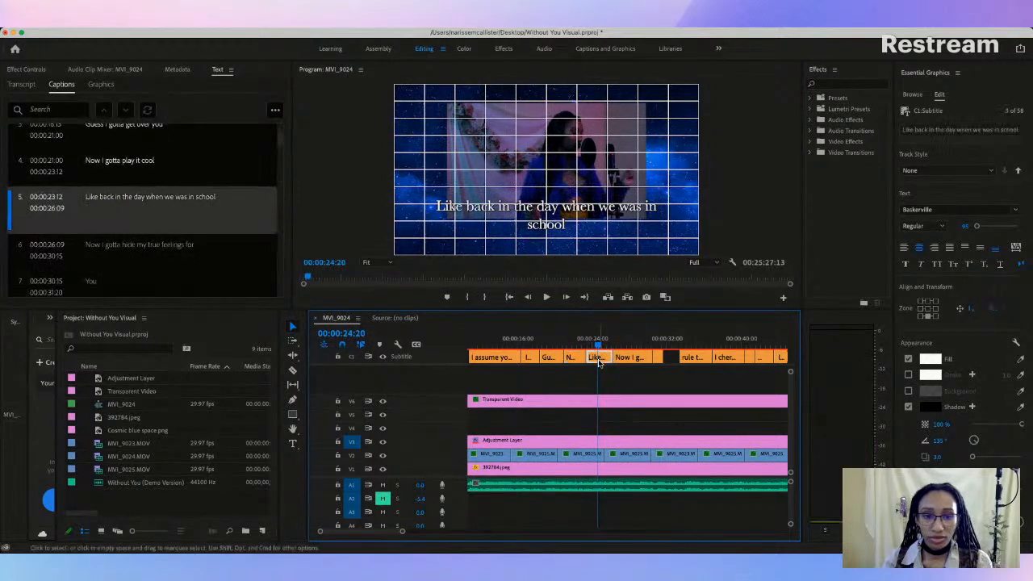
left_click(560, 208)
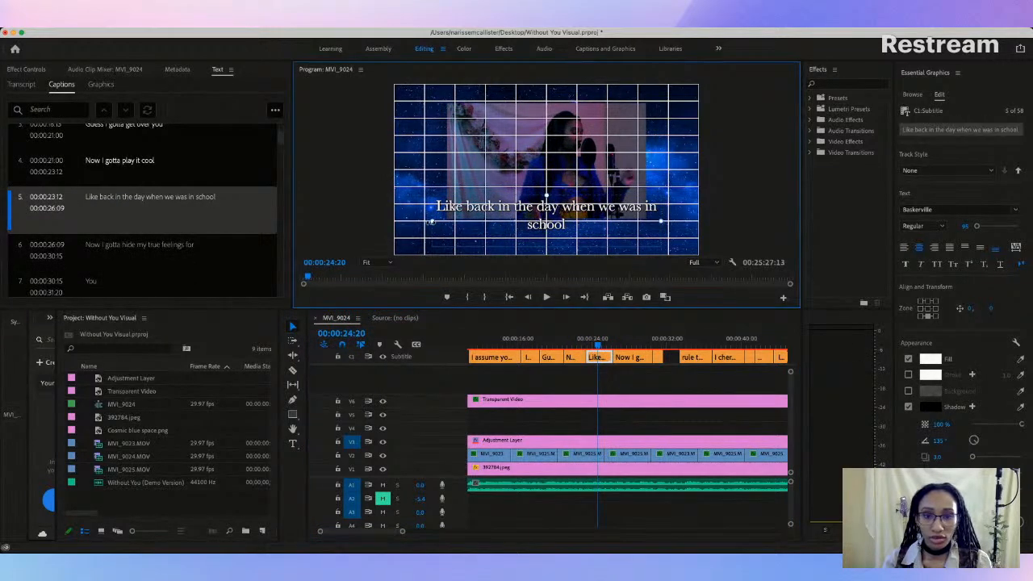
left_click_drag(431, 225, 418, 225)
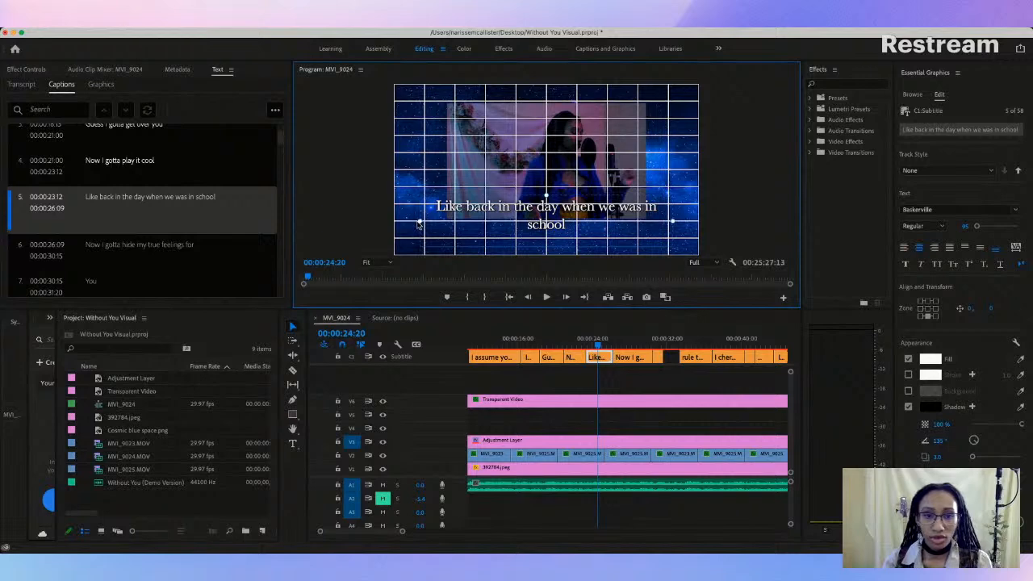
left_click_drag(673, 219, 685, 222)
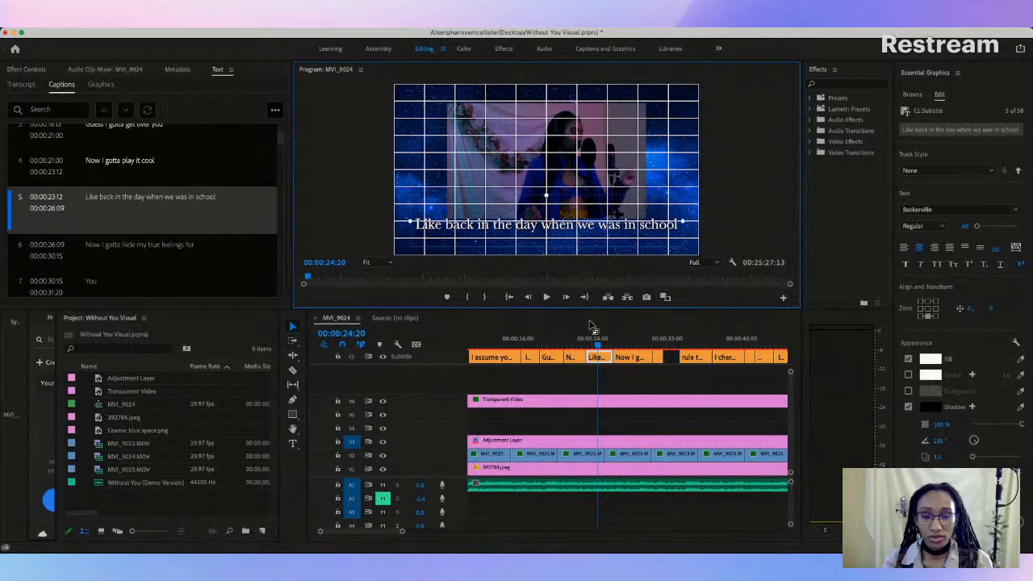
Step: Delete the extra blank line beneath "Like back in the day when we was in school" in the fifth caption
left_click_drag(554, 230, 556, 241)
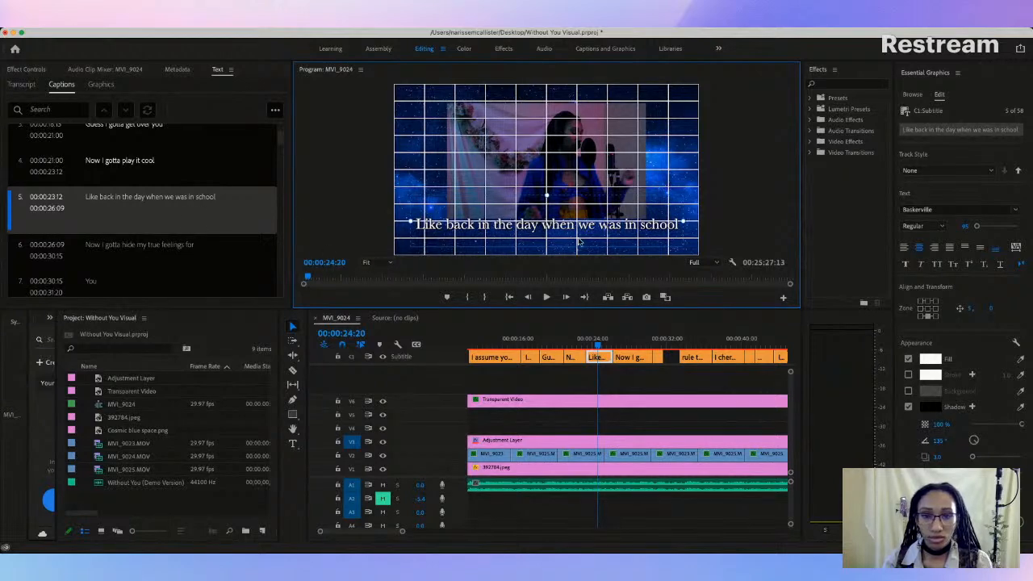
double_click(552, 230)
key("Down")
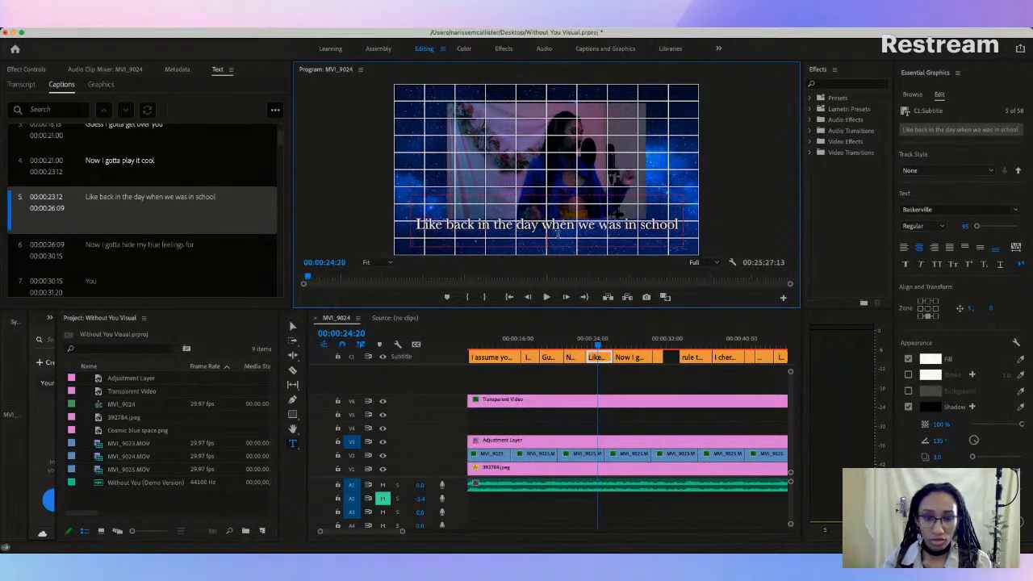
key("BackSpace")
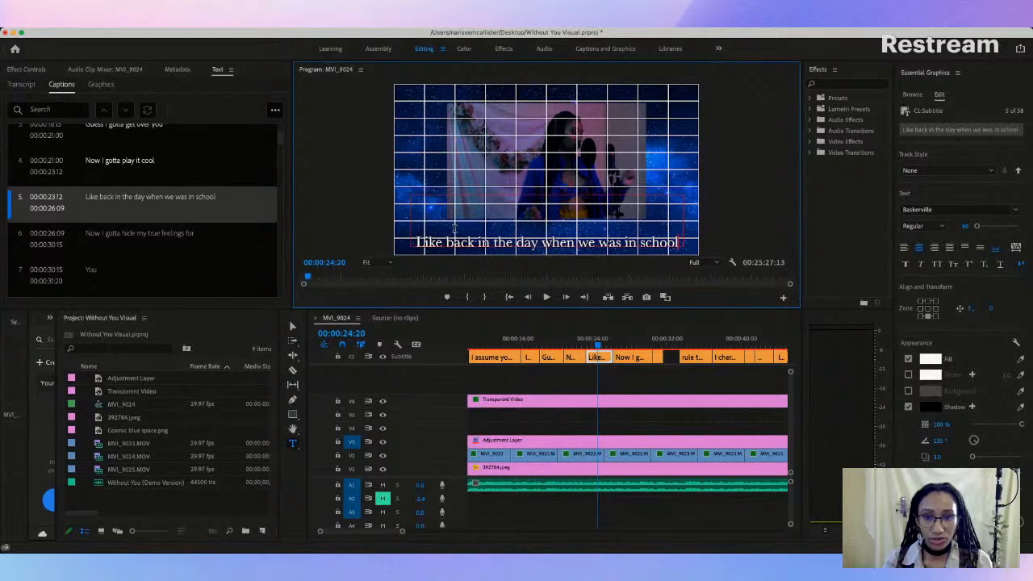
key("Escape")
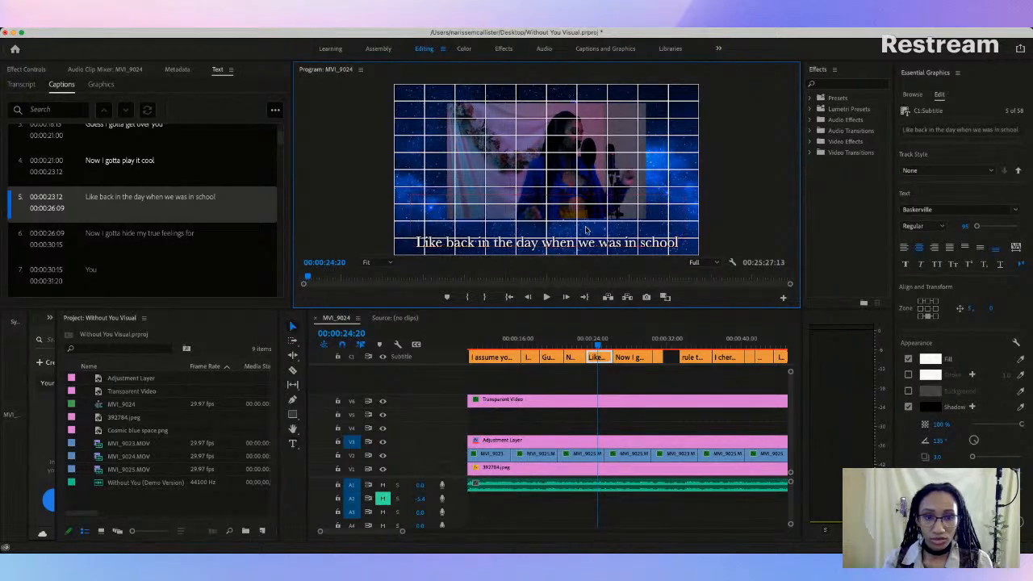
Step: Raise the fifth caption, "Like back in the day when we was in school", to the previous captions' height, at about 3, -70
left_click_drag(585, 244, 588, 232)
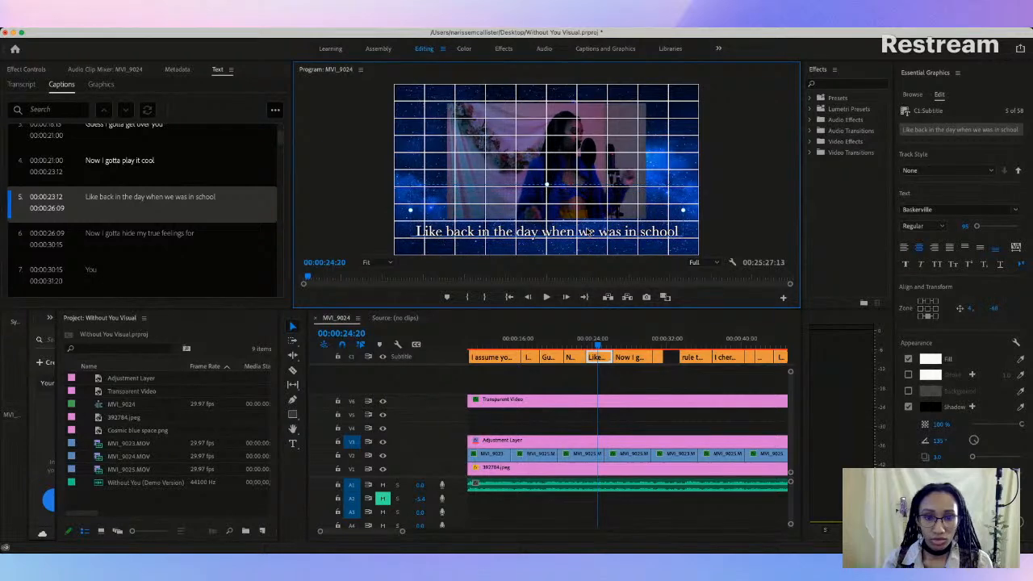
key("Down")
key("Up")
key("Up")
key("Up")
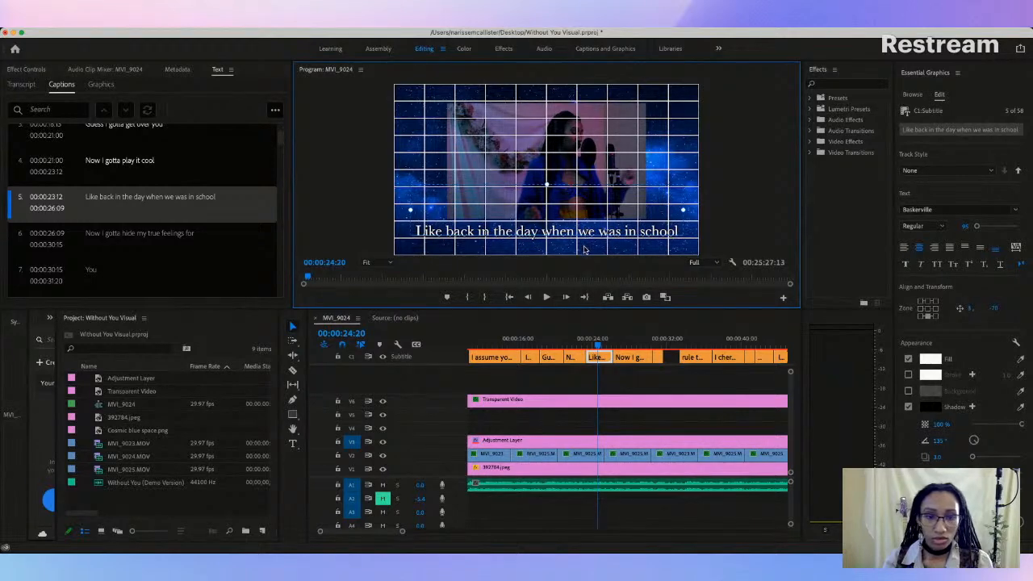
left_click(595, 260)
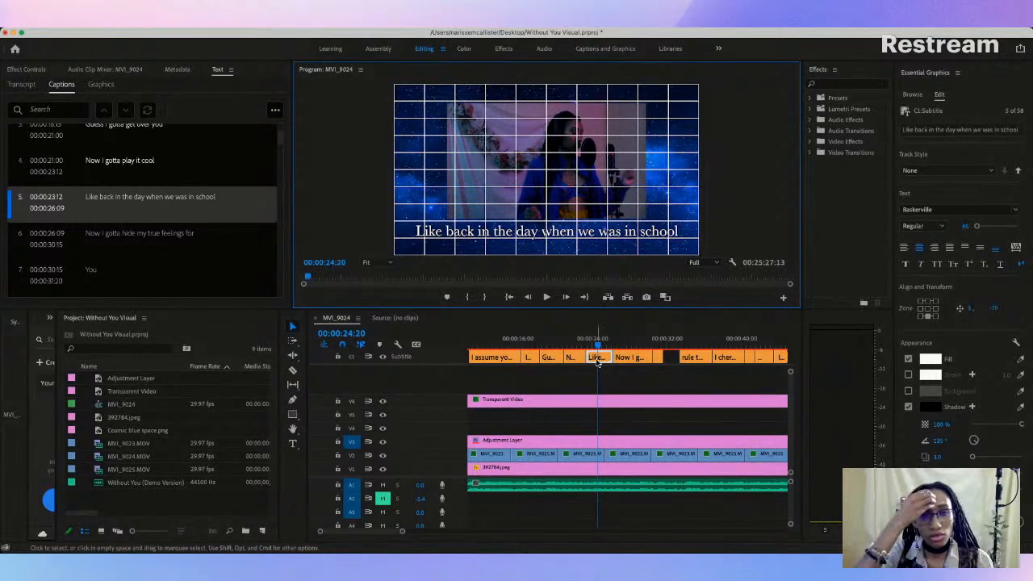
Step: Raise the sixth caption, "Now I gotta hide my true feelings for", to the same grid height, at about 1, -67
left_click_drag(598, 346, 628, 345)
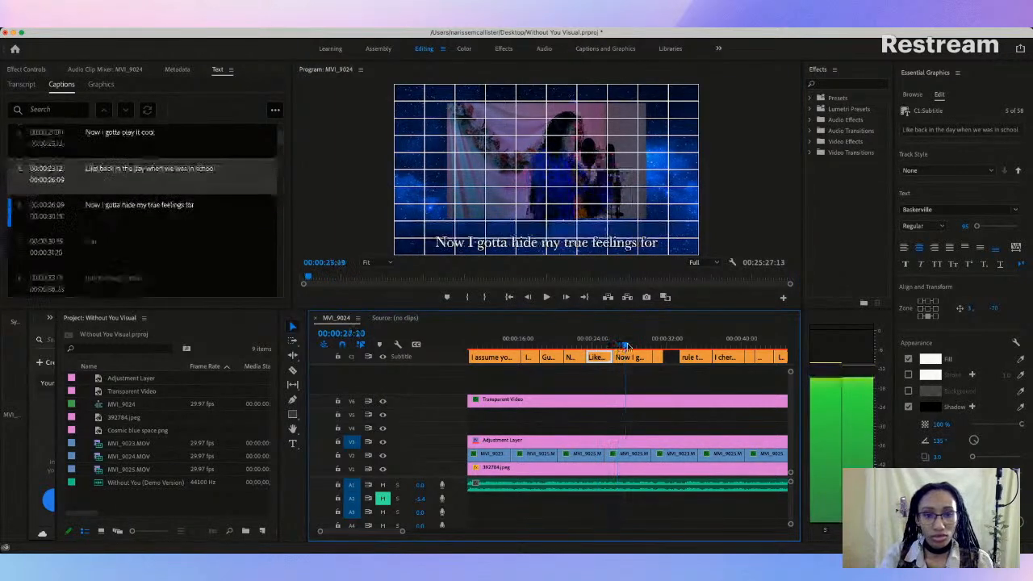
left_click(547, 243)
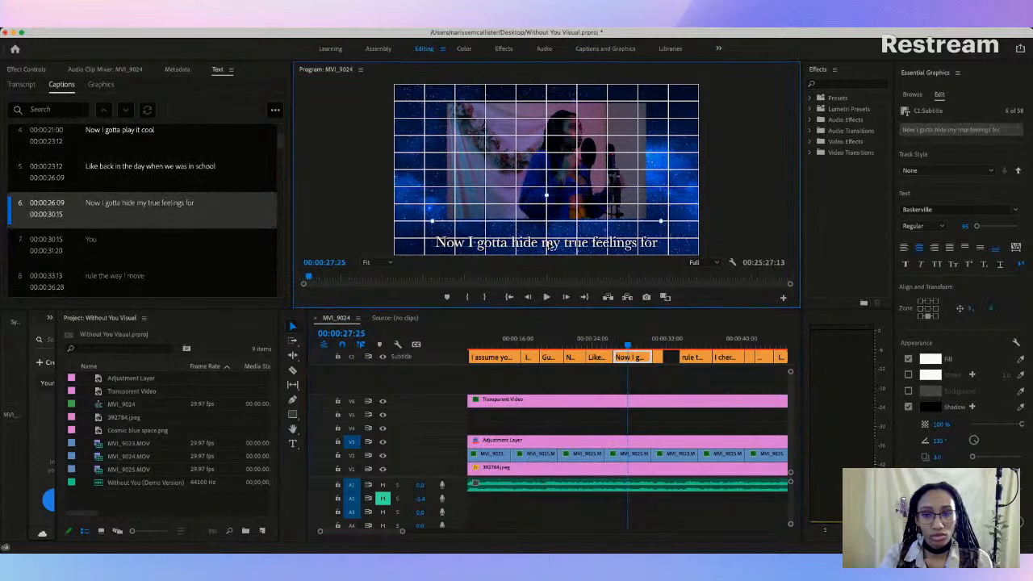
left_click_drag(548, 247, 549, 233)
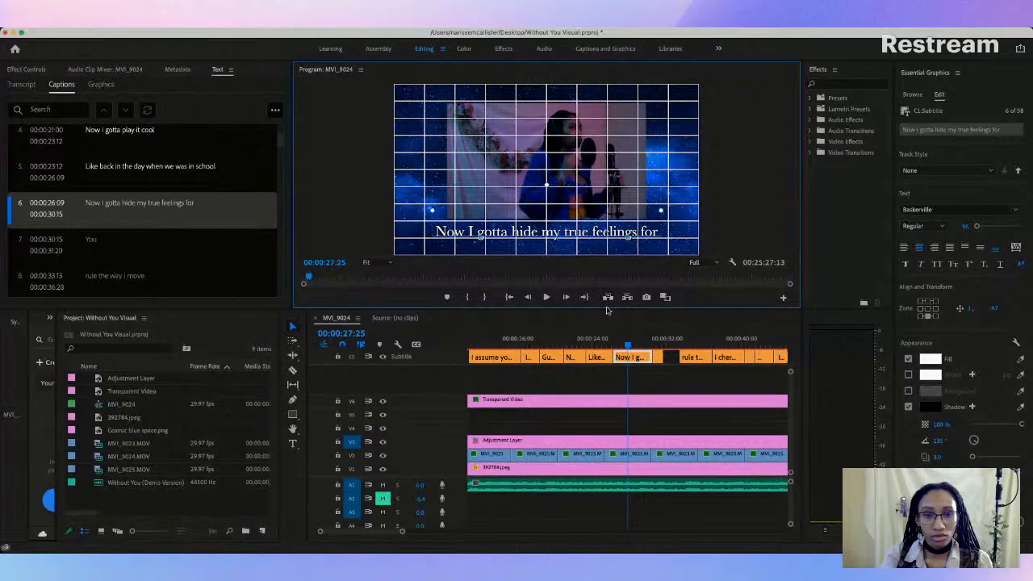
Step: Raise the seventh caption, "You", to the same centered grid position, at about -1, -69
left_click_drag(628, 342, 660, 343)
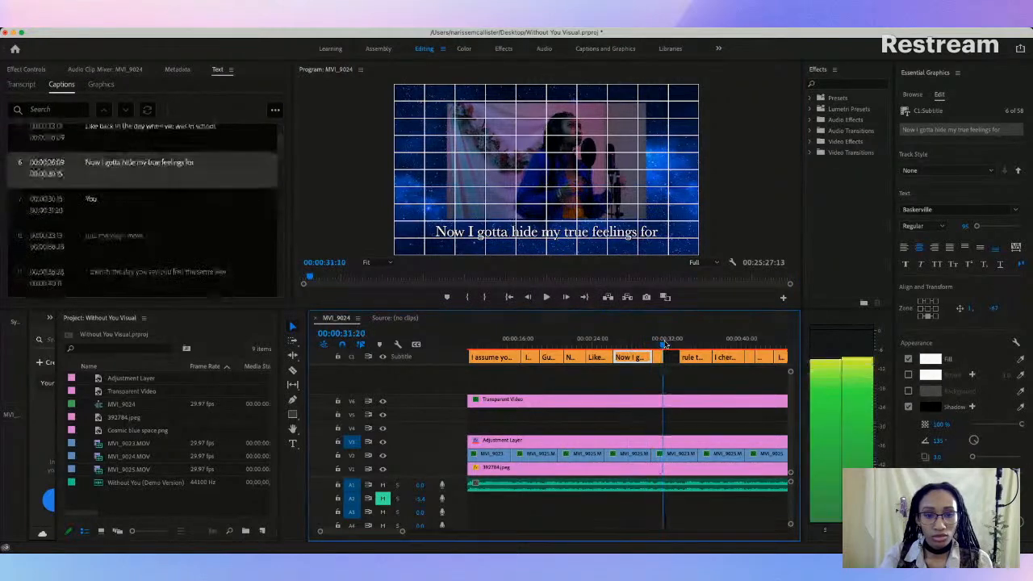
left_click(544, 232)
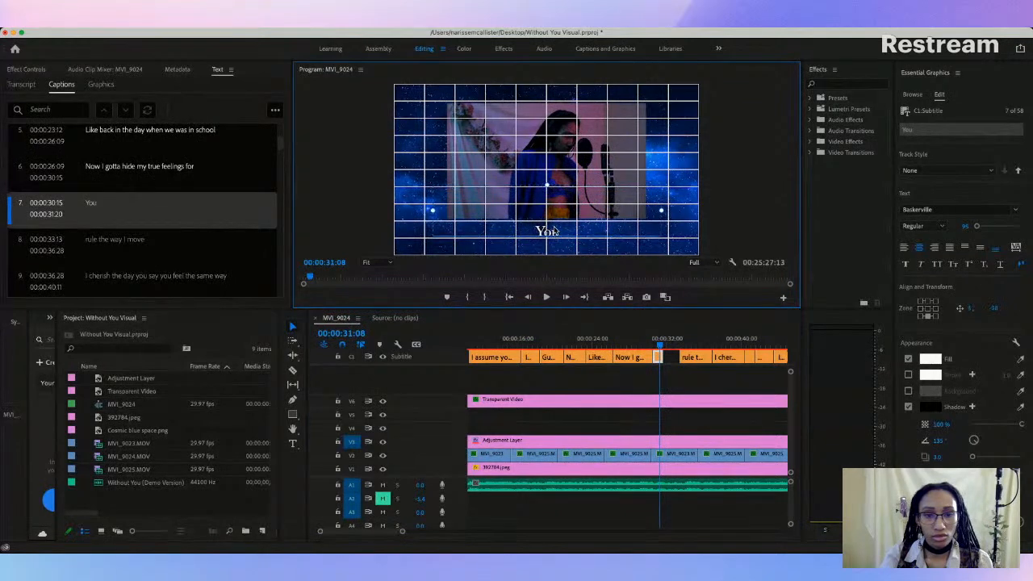
left_click_drag(552, 227, 551, 226)
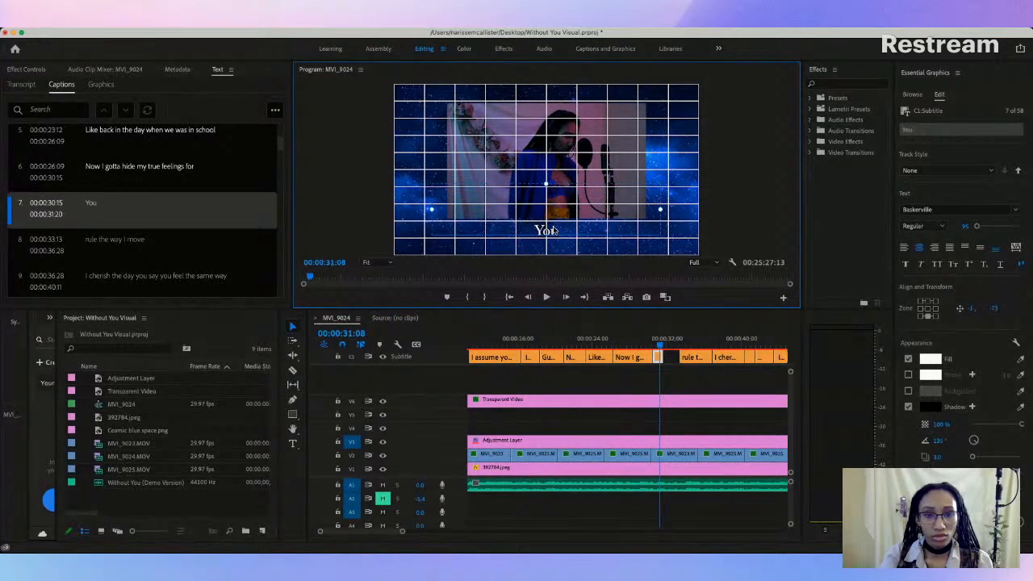
key("Down")
key("Down")
key("Down")
key("Down")
key("Down")
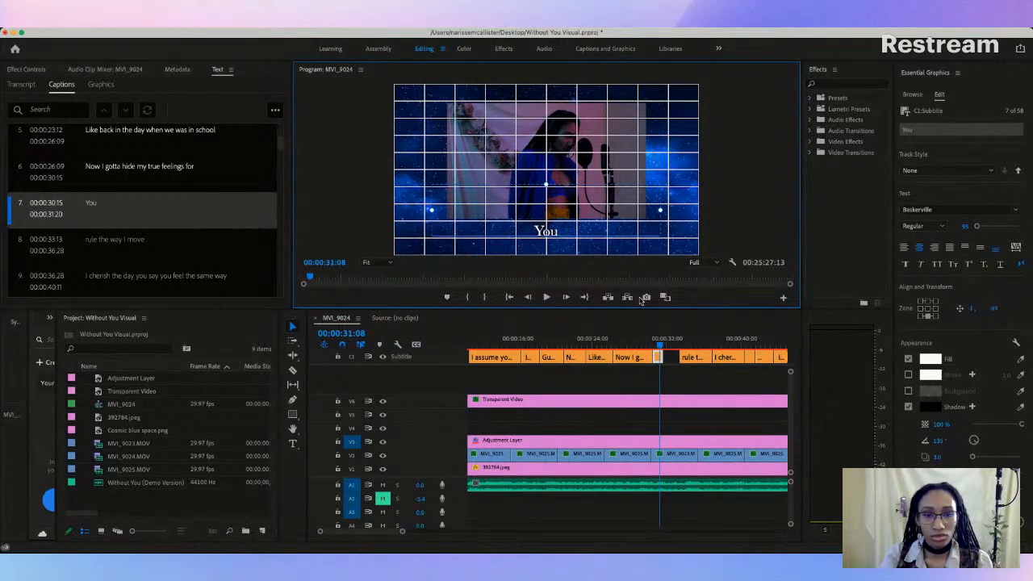
Step: Raise the eighth caption, "rule the way I move", to line up with the previous captions at about 2, -70
mouse_move(658, 345)
left_mouse_down()
mouse_move(486, 345)
mouse_move(661, 353)
left_mouse_up()
scroll(622, 347, "right", 3)
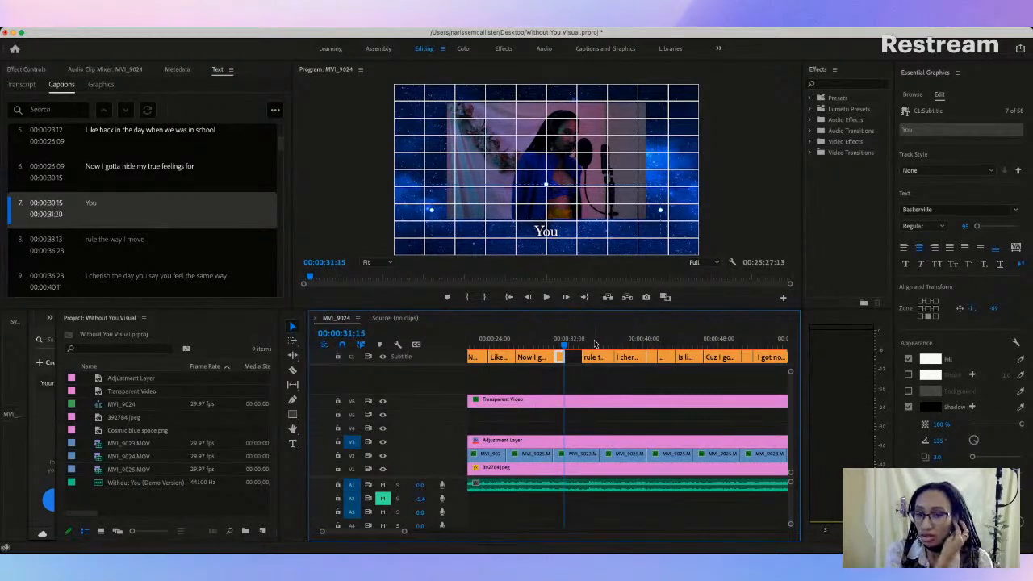
left_click_drag(596, 347, 592, 347)
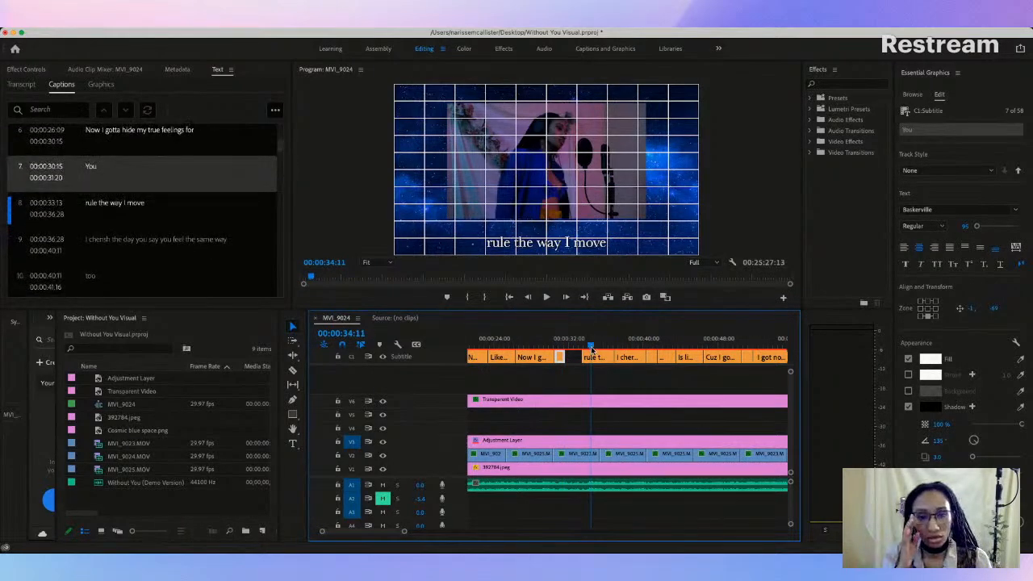
left_click(562, 242)
left_click_drag(562, 242, 554, 234)
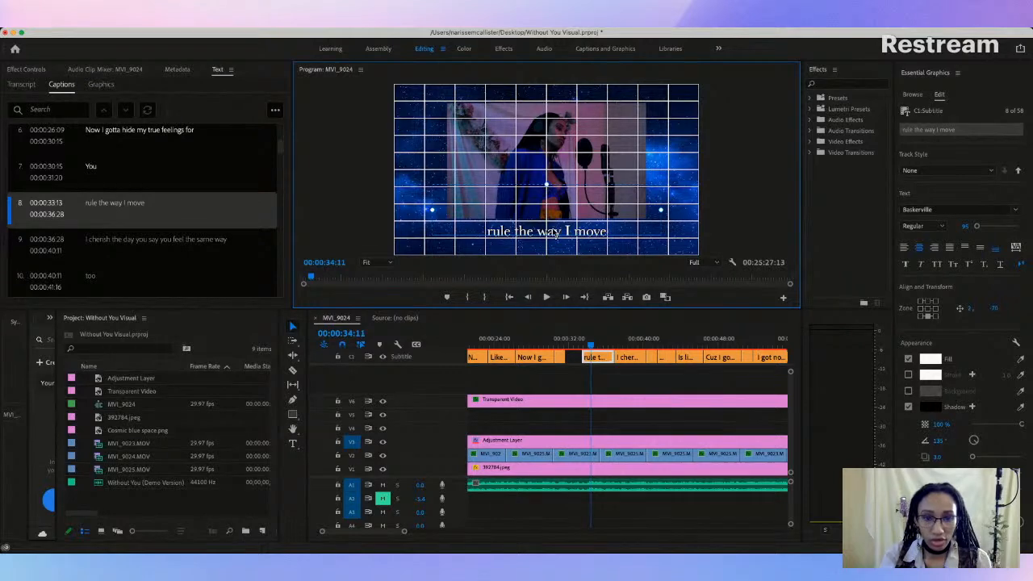
Step: Play through the ninth caption, "I cherish the day you say you feel the same way", and widen its text box on both sides
key("space")
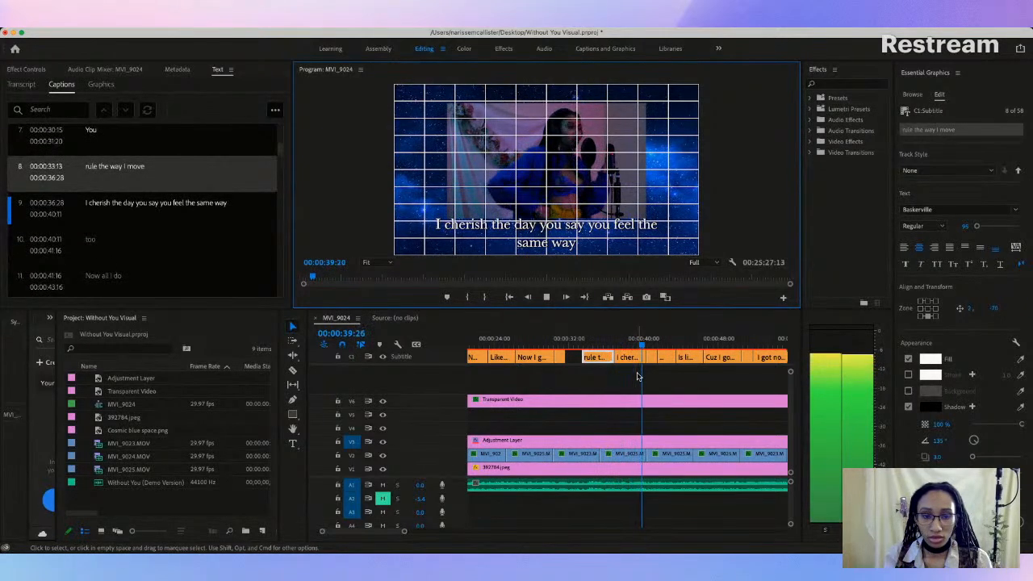
key("space")
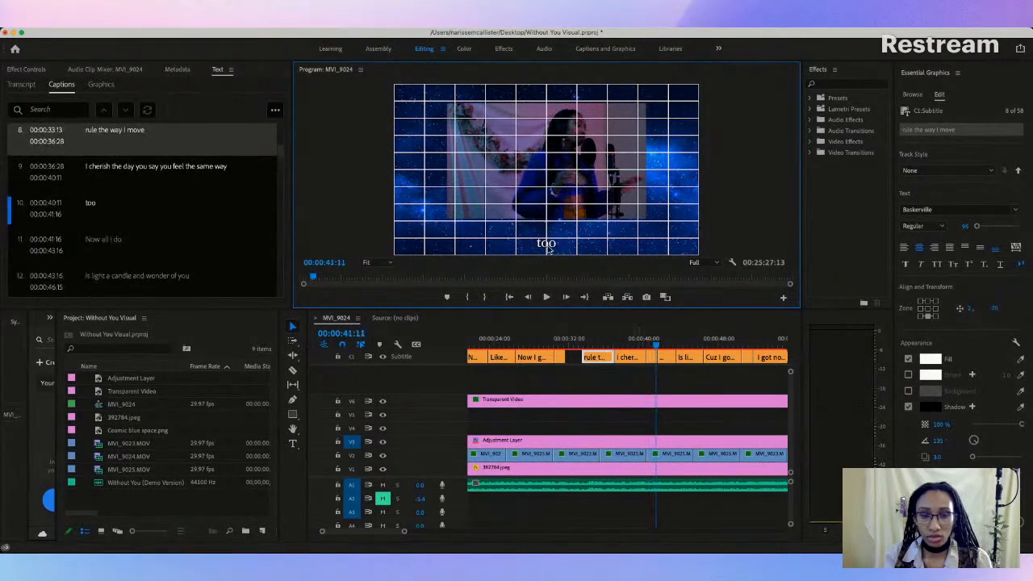
left_click(627, 338)
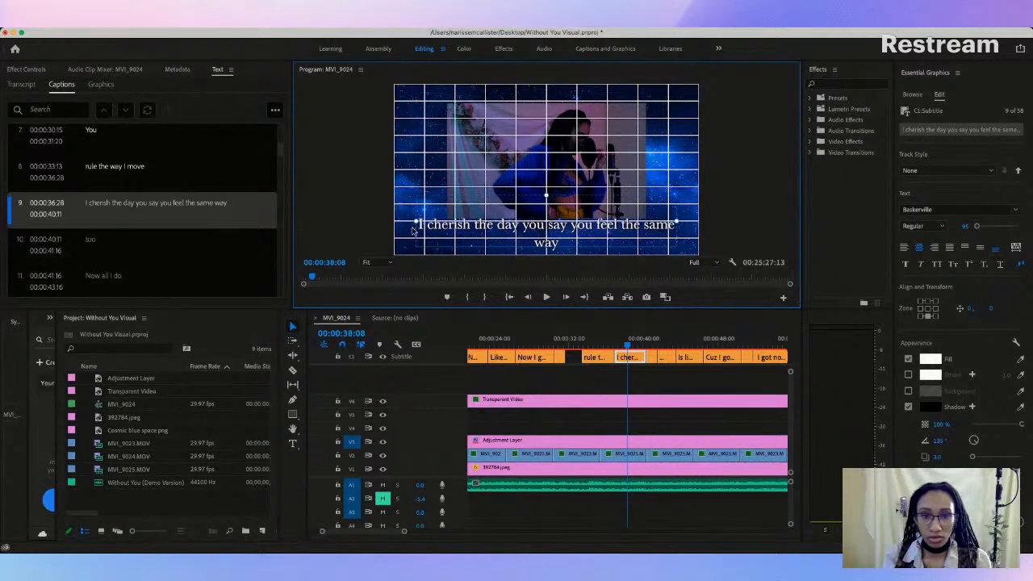
left_click_drag(677, 222, 694, 224)
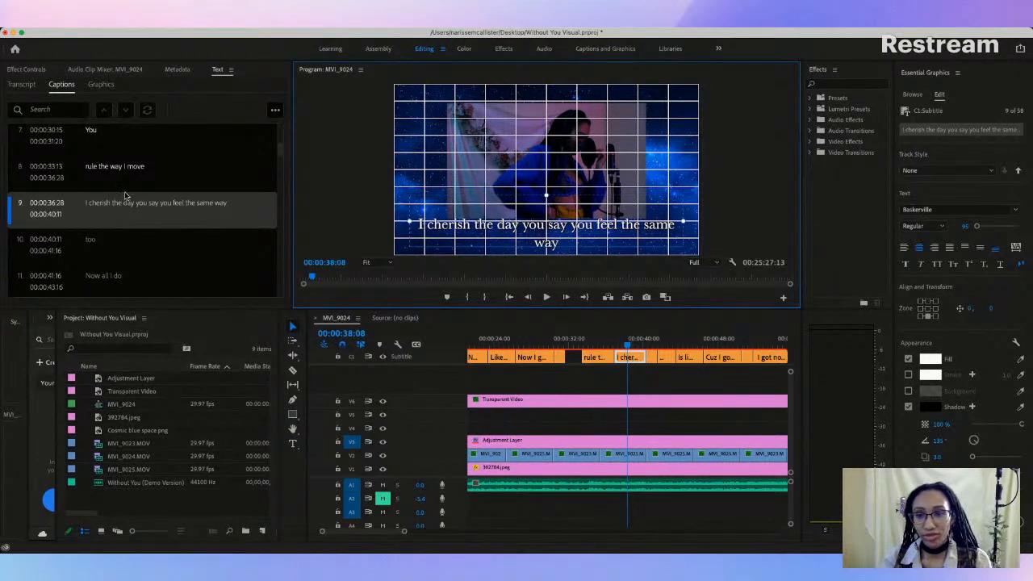
Step: Split the ninth caption, "I cherish the day you say you feel the same way", into two captions
right_click(137, 207)
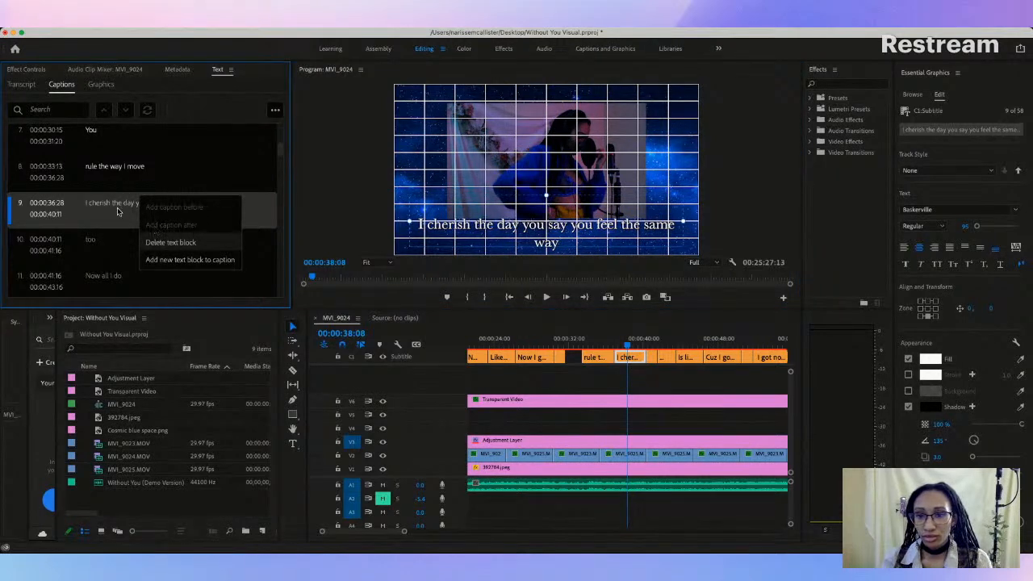
left_click(117, 212)
left_click(276, 111)
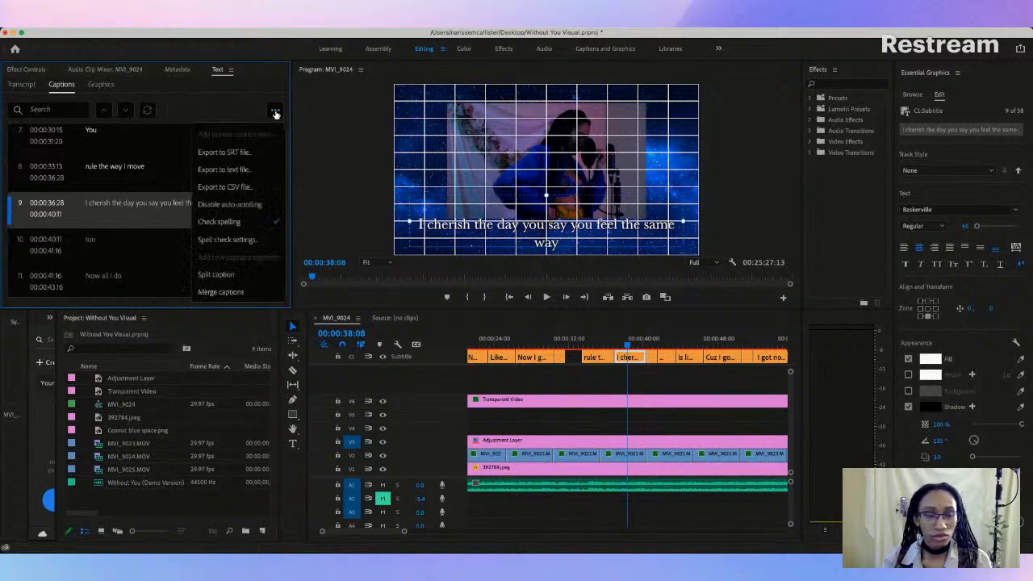
left_click(227, 275)
scroll(224, 278, "down", 1)
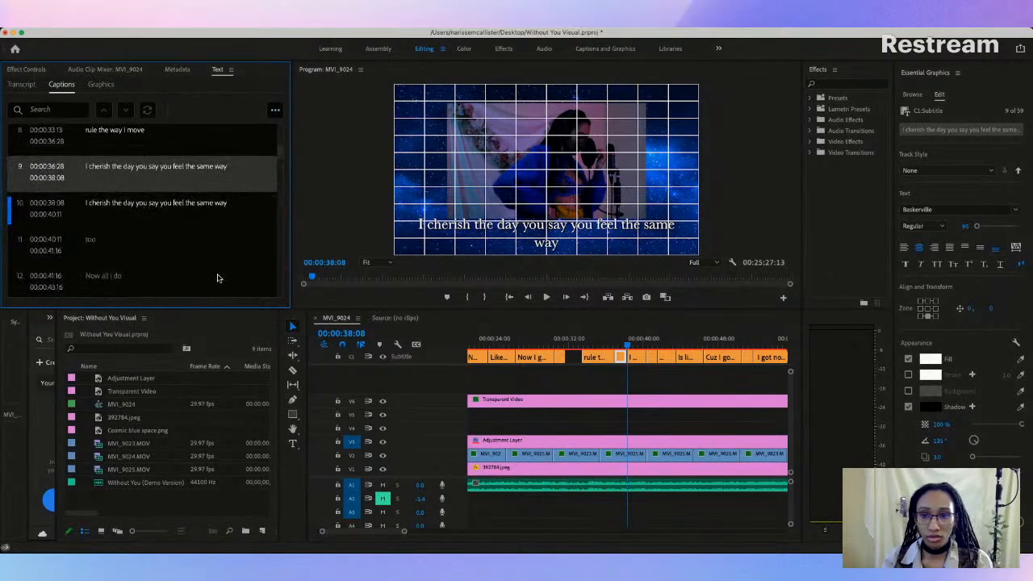
Step: Shorten the first half of the split caption to "I cherish the day"
double_click(177, 170)
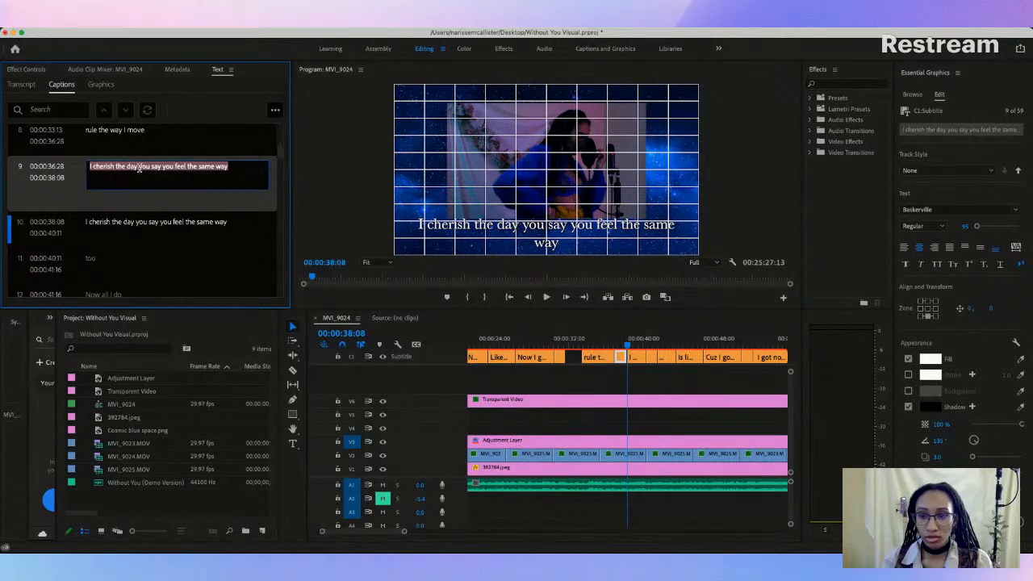
left_click_drag(139, 168, 238, 164)
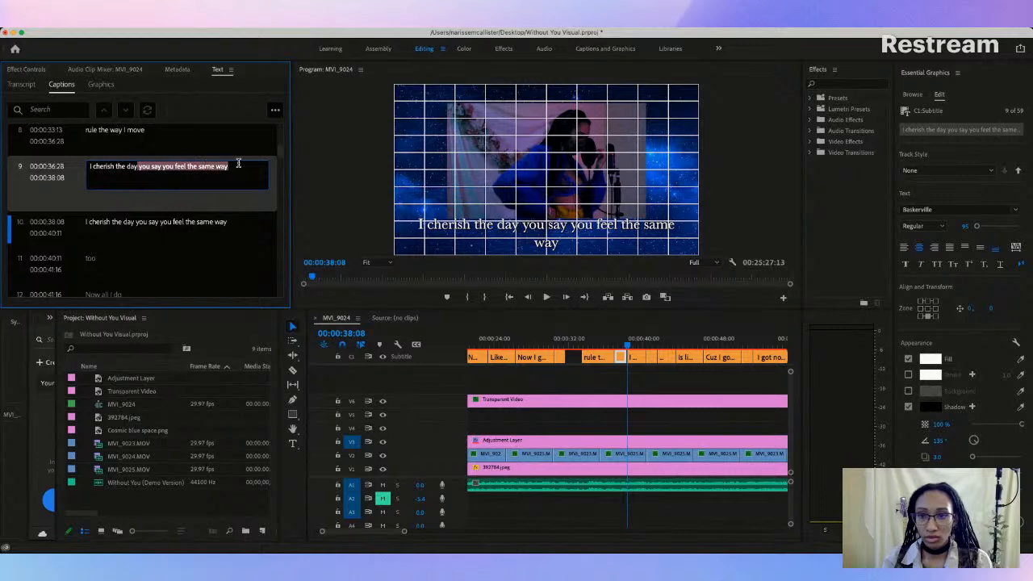
key("BackSpace")
left_click(184, 221)
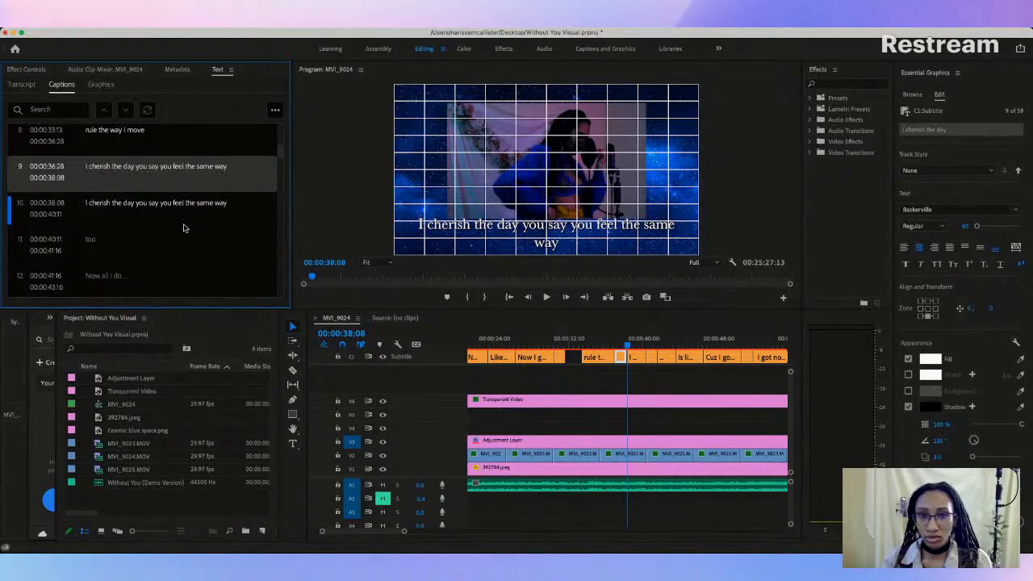
Step: Play up to the "I cherish the day" caption and raise it to the previous captions' height, at about 0, -69
left_click_drag(629, 347, 601, 347)
key("space")
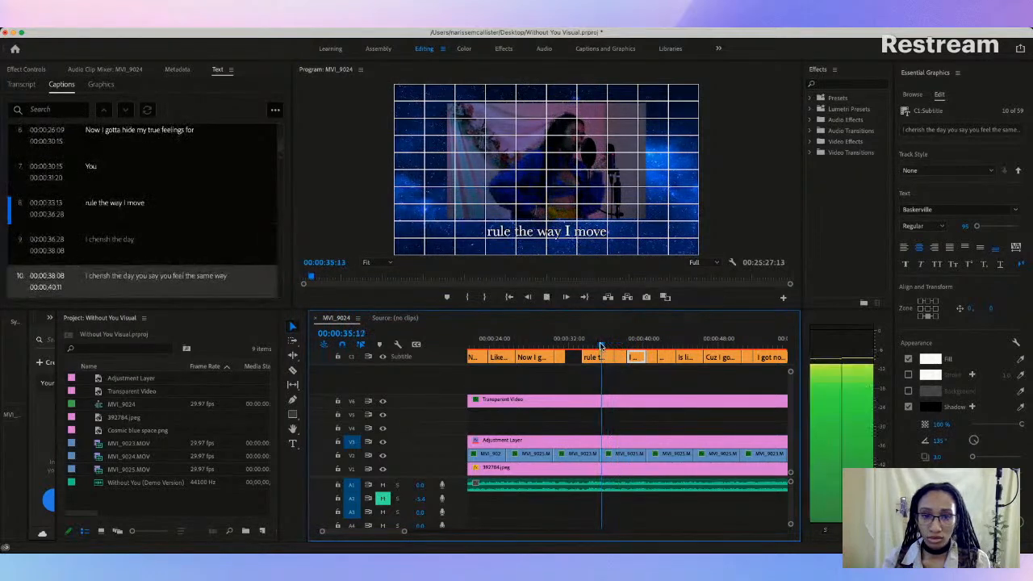
key("space")
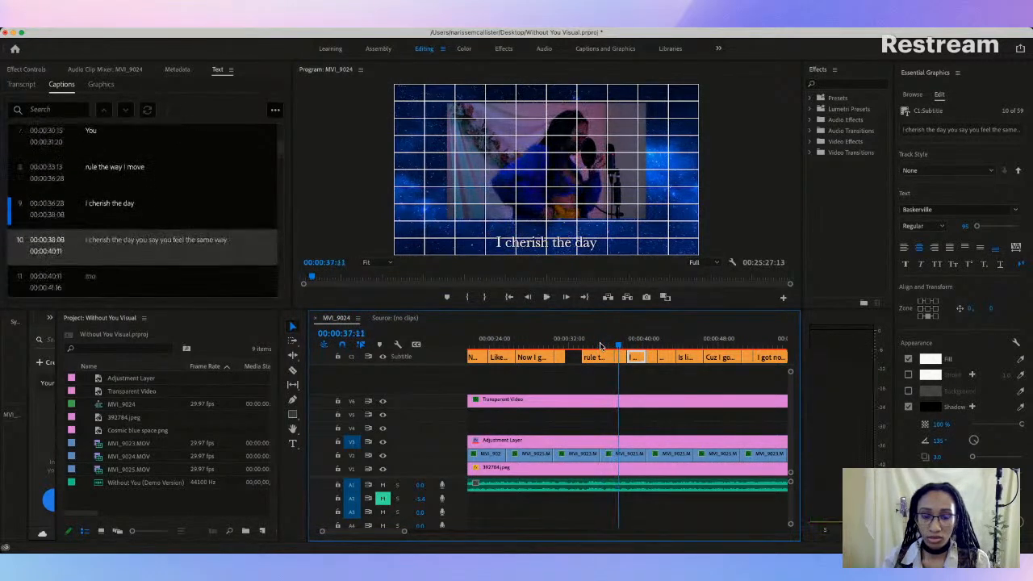
left_click(569, 245)
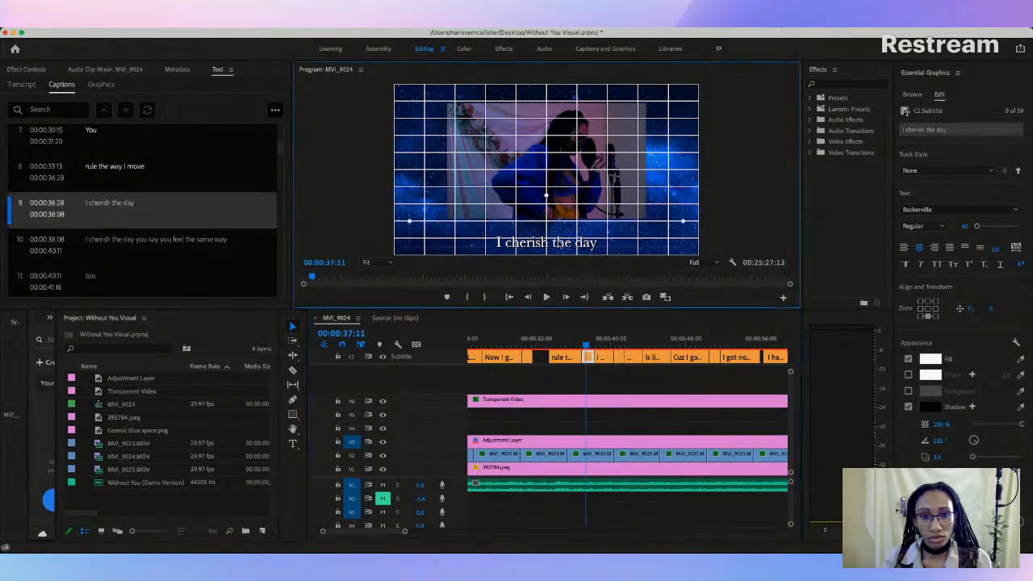
left_click_drag(559, 246, 560, 233)
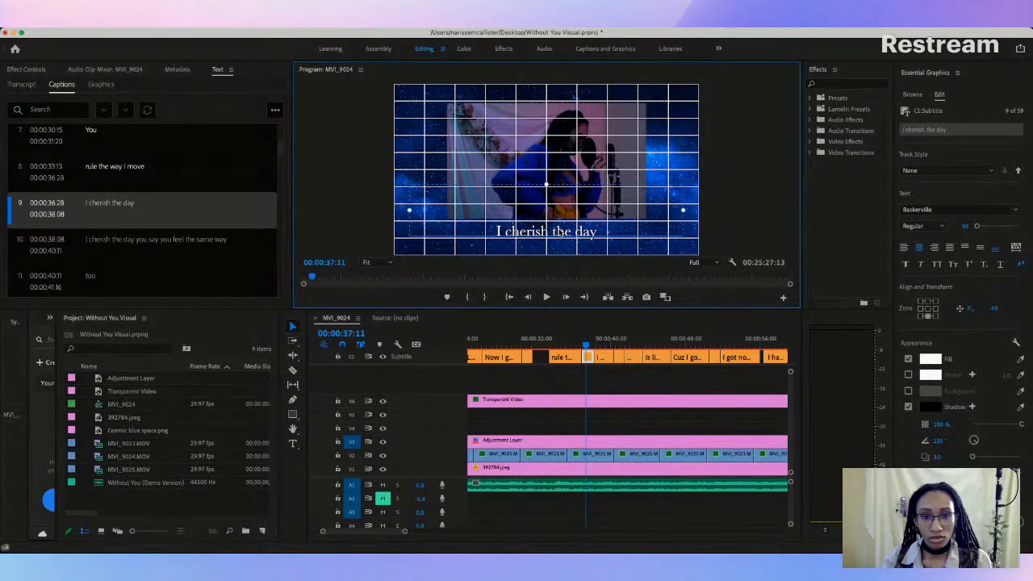
Step: Change the tenth caption's text to "You say you feel the same way"
left_click_drag(586, 346, 603, 346)
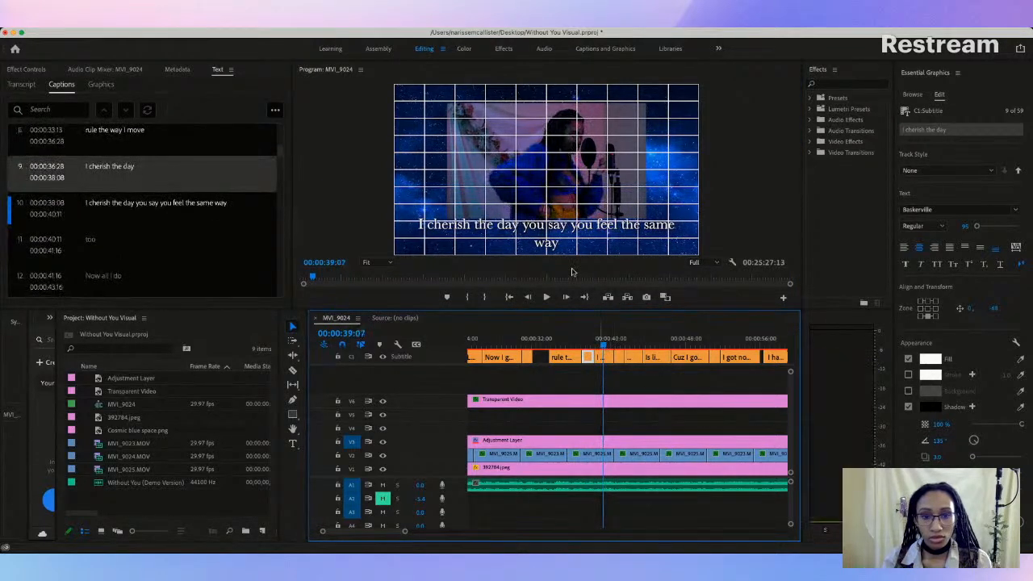
left_click(536, 230)
double_click(151, 204)
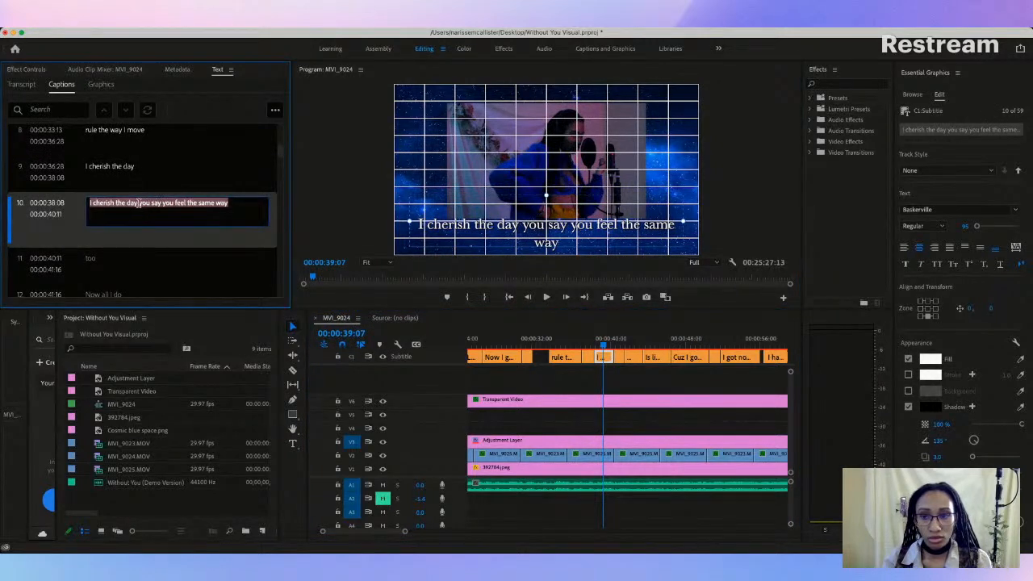
left_click(136, 203)
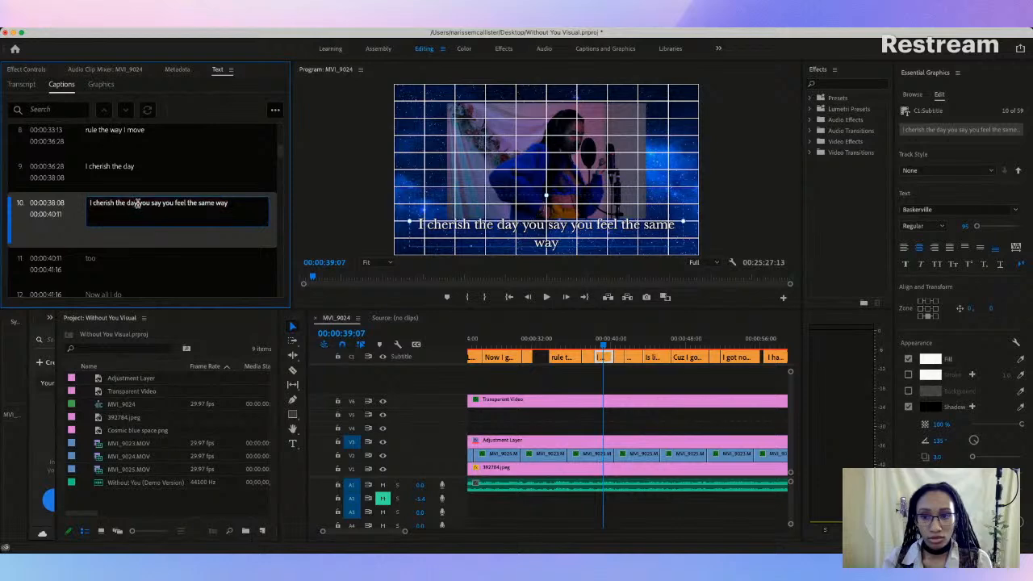
left_click_drag(137, 204, 86, 203)
key("BackSpace")
key("Delete")
key("Delete")
type("Y")
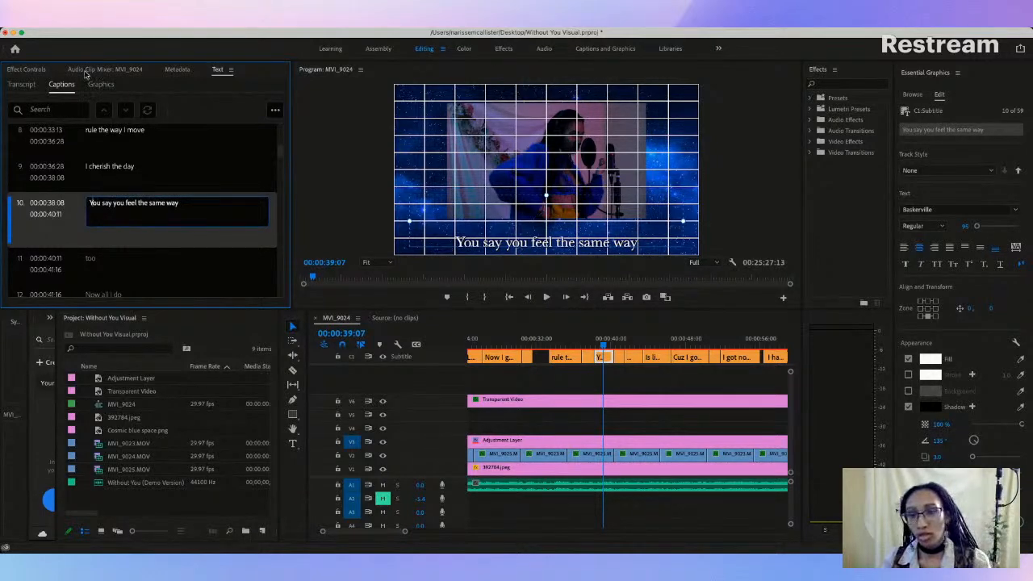
Step: Capitalize the first word of the eighth caption so it reads "Rule the way I move", checking the other captions' capitalization
scroll(88, 207, "up", 2)
double_click(88, 219)
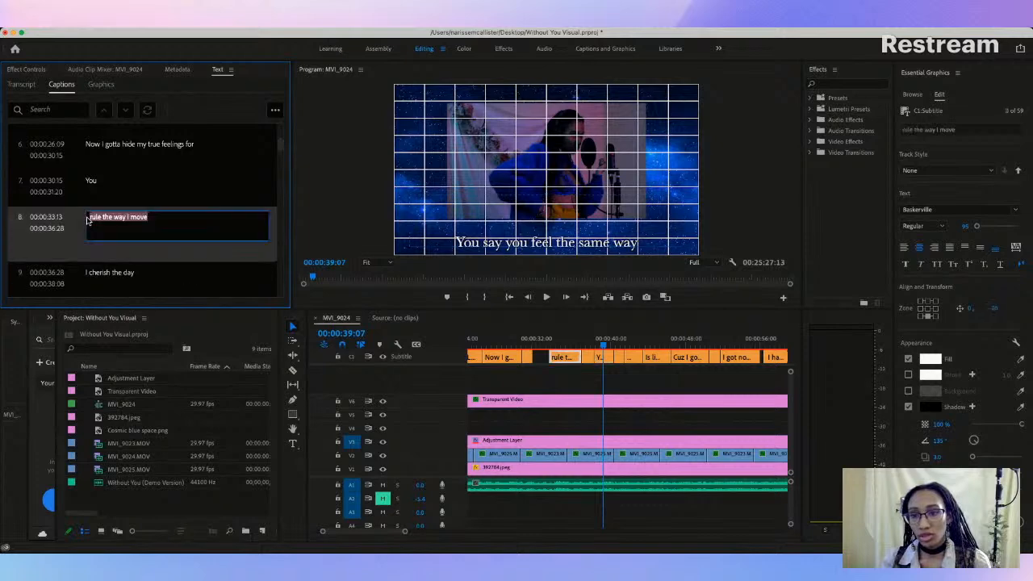
left_click(91, 218)
key("Delete")
type("R")
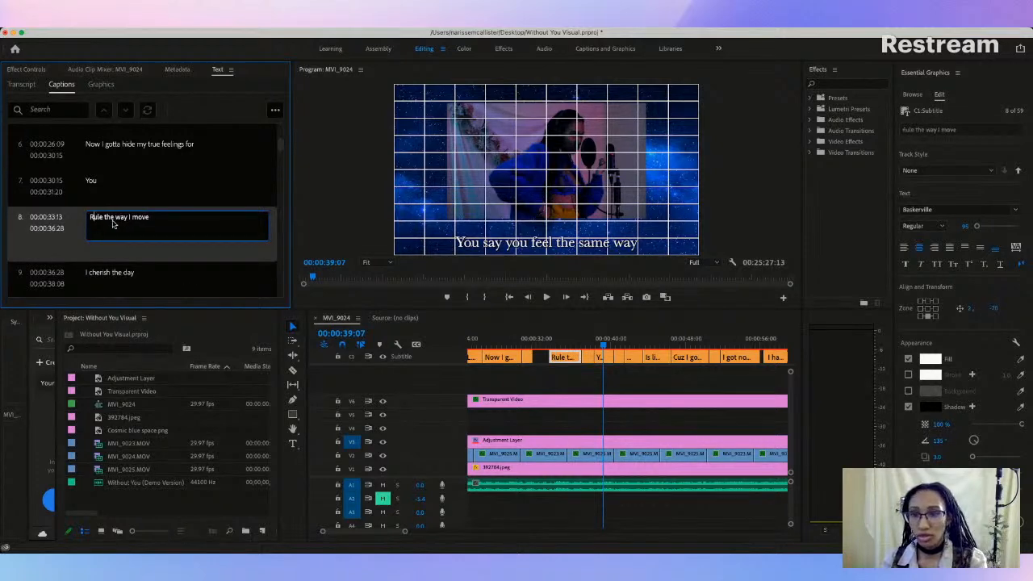
scroll(126, 167, "up", 6)
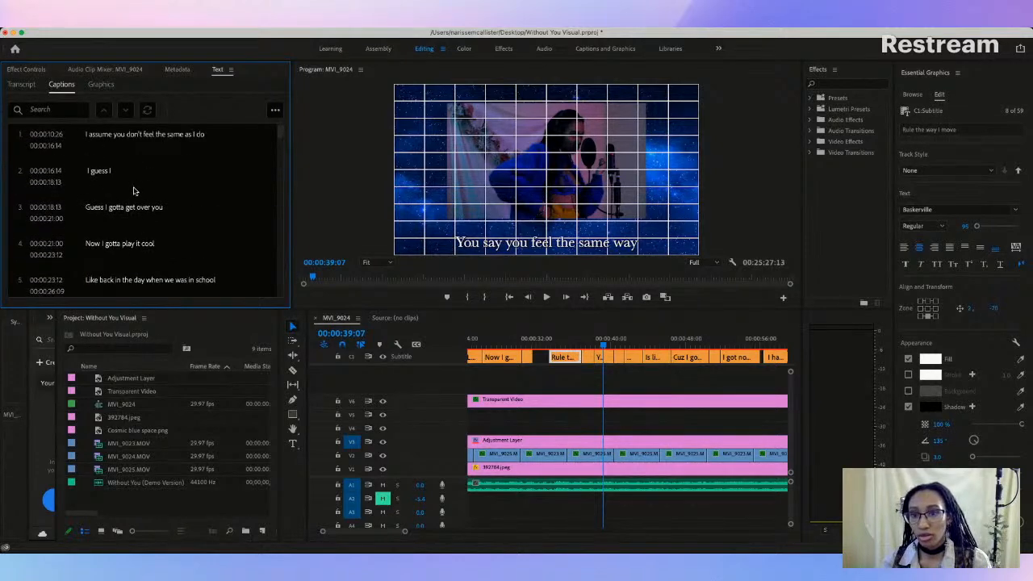
scroll(130, 194, "down", 5)
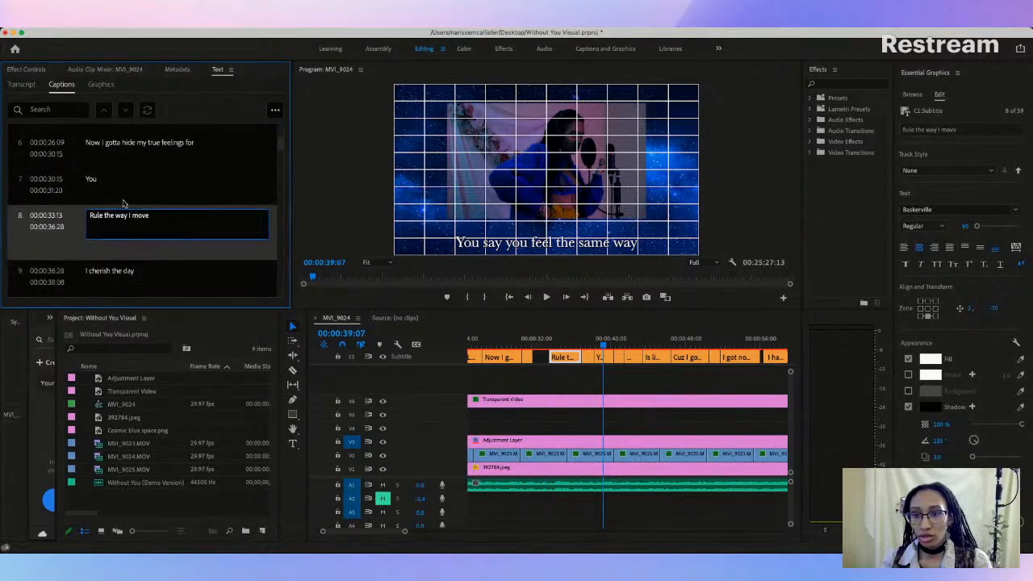
scroll(153, 238, "down", 2)
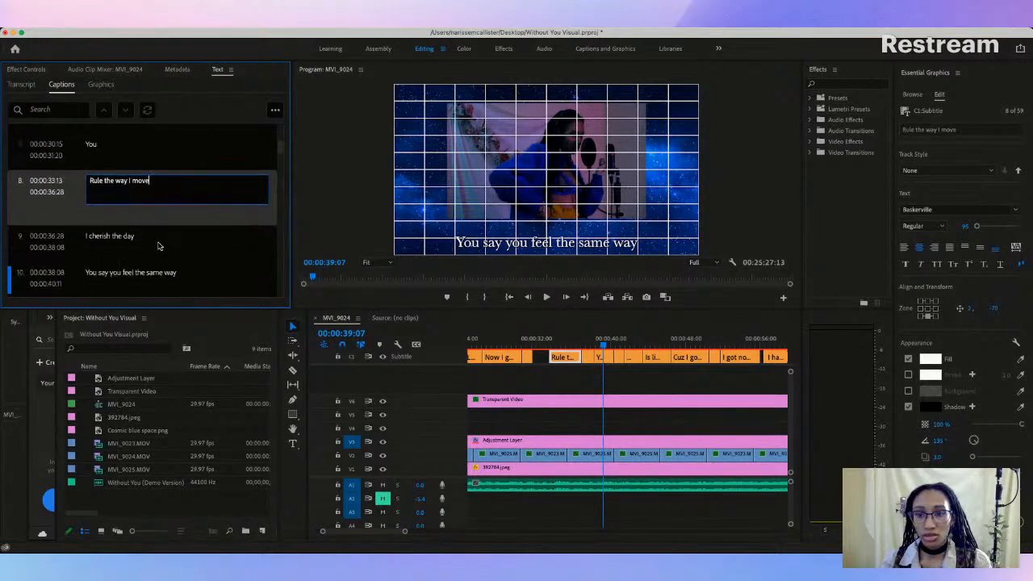
Step: Raise the "You say you feel the same way" caption to the previous captions' height below the video frame
left_click(597, 343)
left_click_drag(597, 345, 605, 345)
left_click(543, 243)
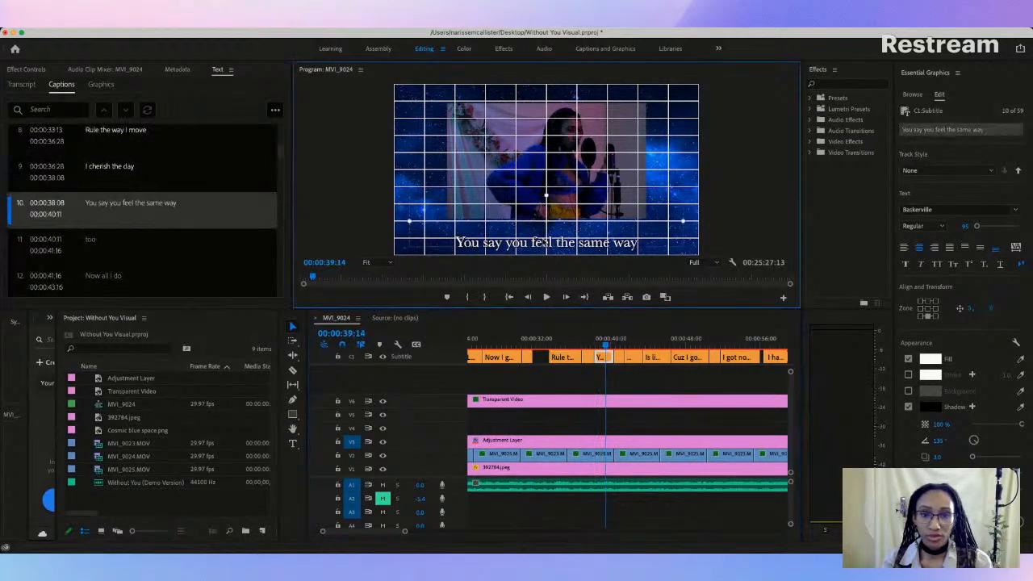
left_click_drag(546, 245, 549, 233)
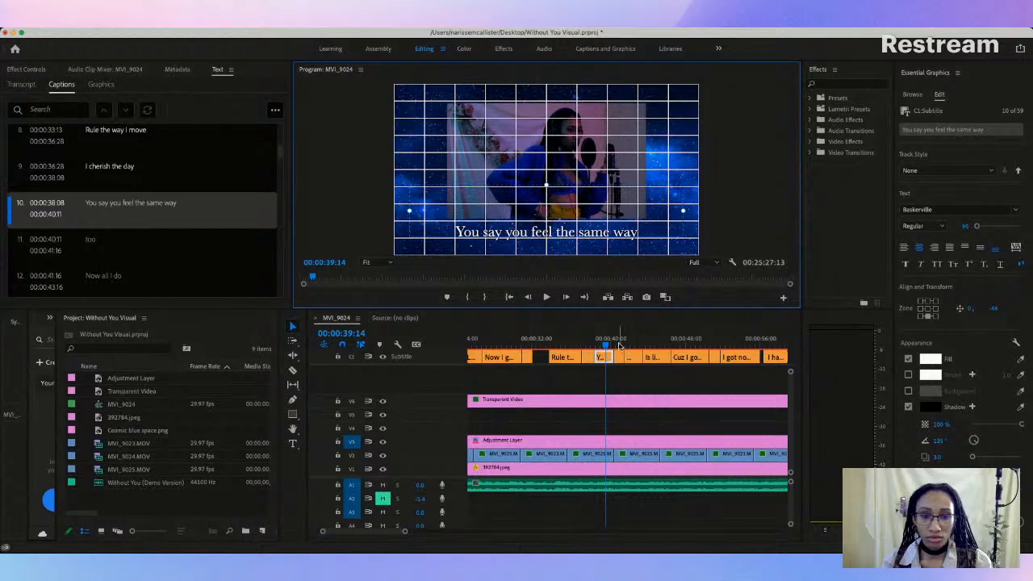
Step: Play the end of "I cherish the day" and move its cut with the tenth caption to 00:00:39:01
left_click_drag(607, 344, 586, 347)
key("space")
key("space")
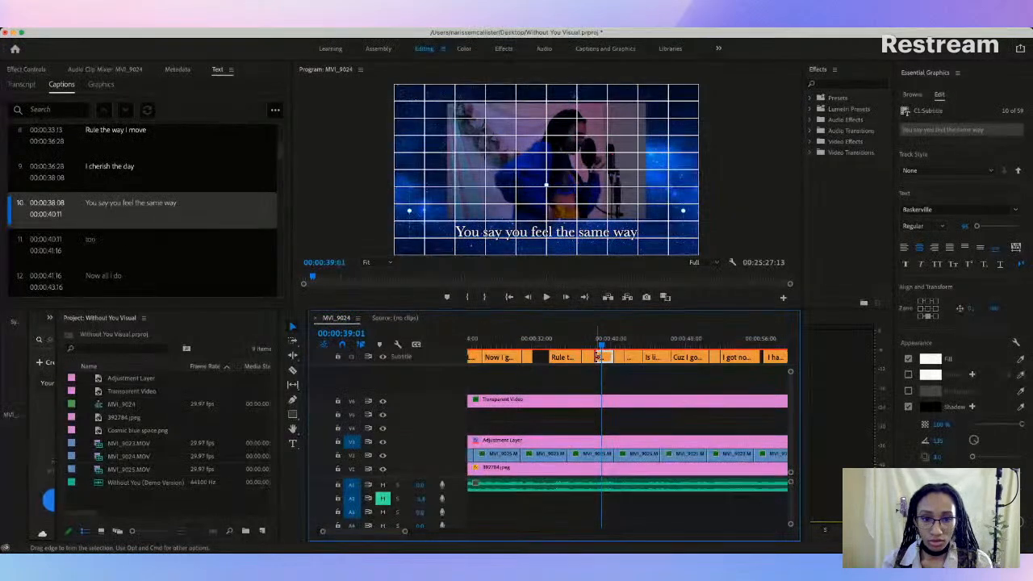
left_click_drag(598, 356, 601, 357)
Step: Play back the transition and move the cut between "Rule the way I move" and "I cherish the day" to 00:00:36:25
left_click(563, 345)
key("space")
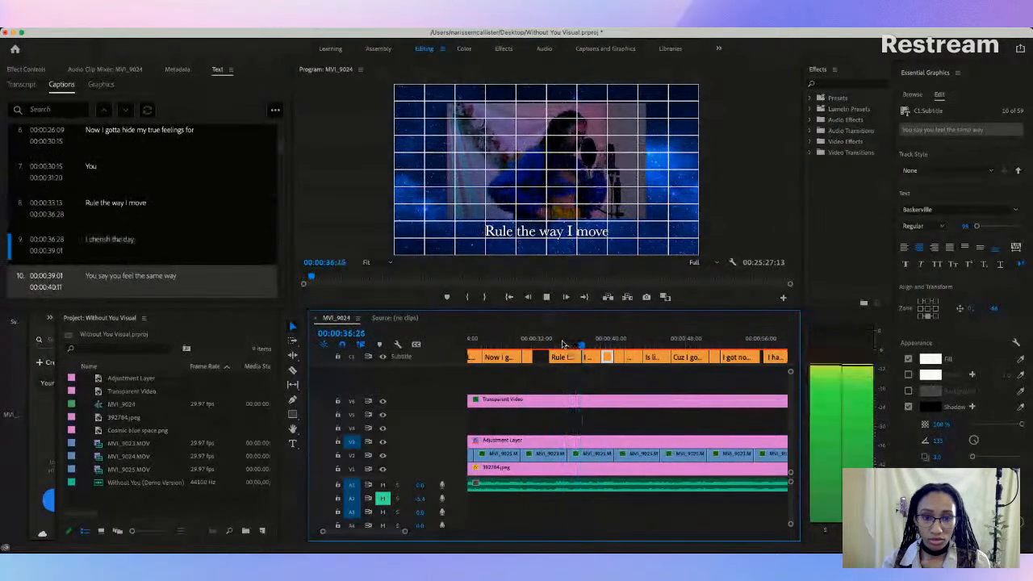
key("space")
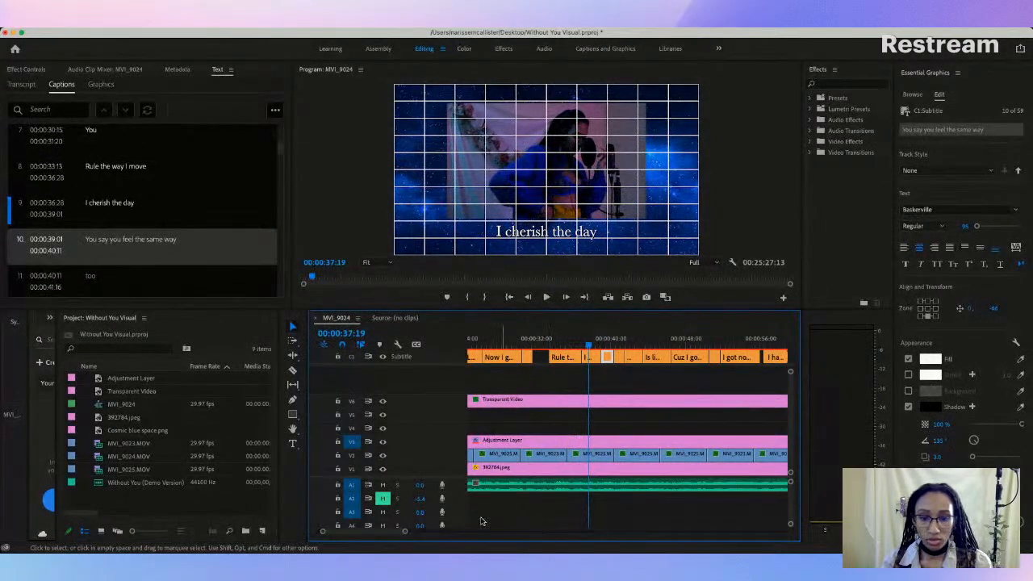
left_click_drag(404, 531, 368, 531)
left_click(543, 341)
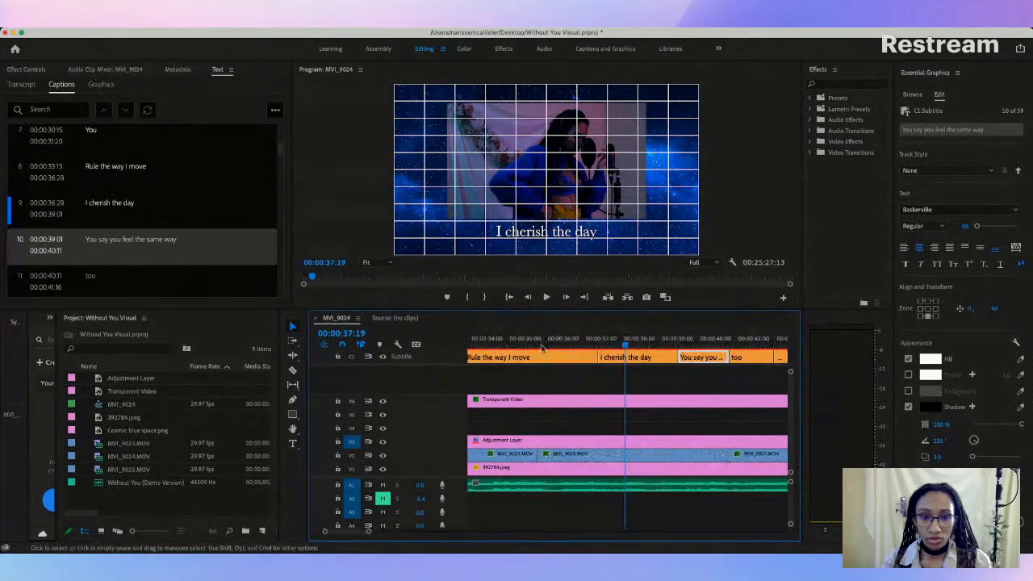
key("space")
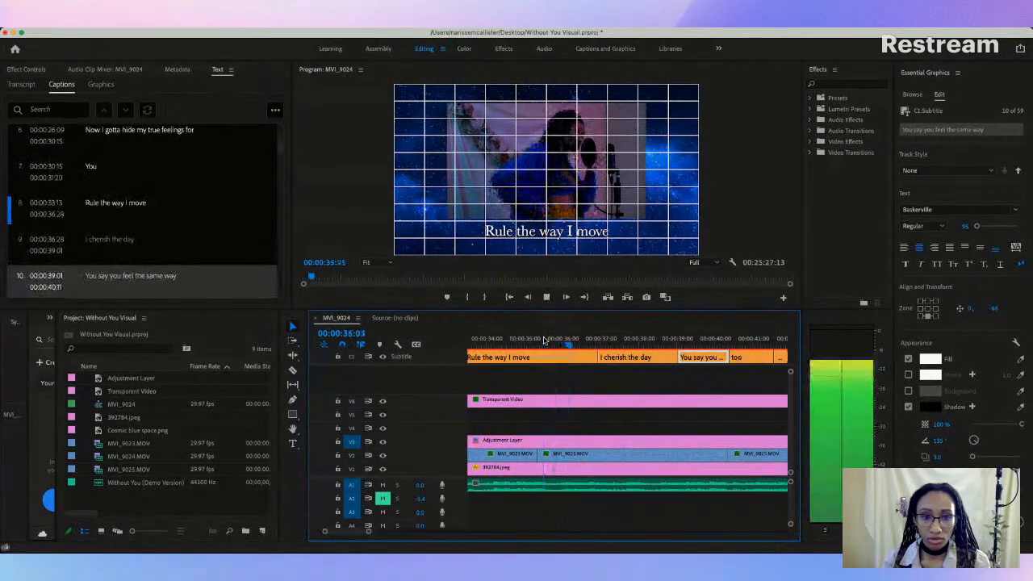
key("space")
left_click_drag(596, 356, 592, 356)
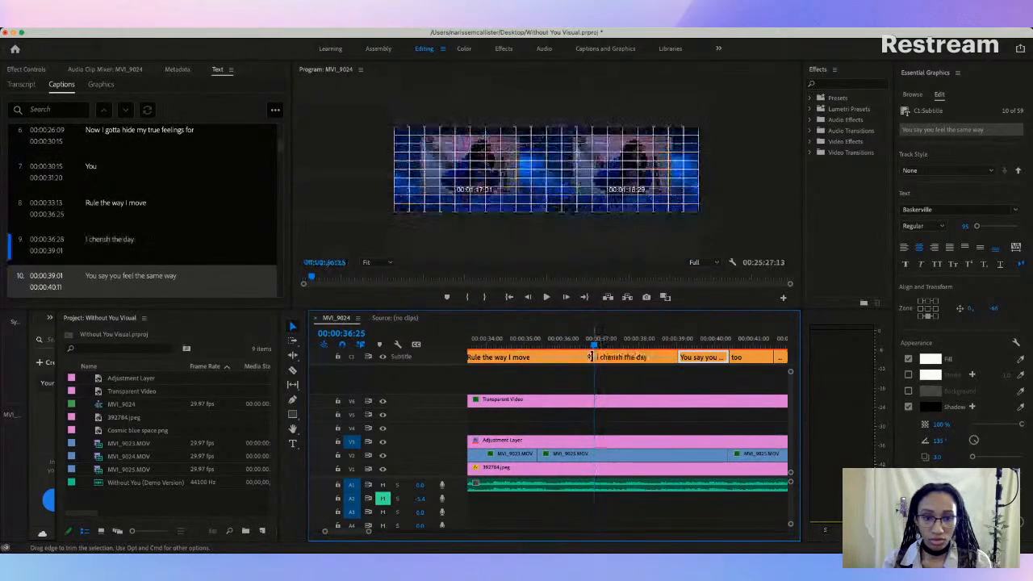
Step: Move the cut between "I cherish the day" and "You say you feel the same way" to 00:00:38:17 and play it back
key("space")
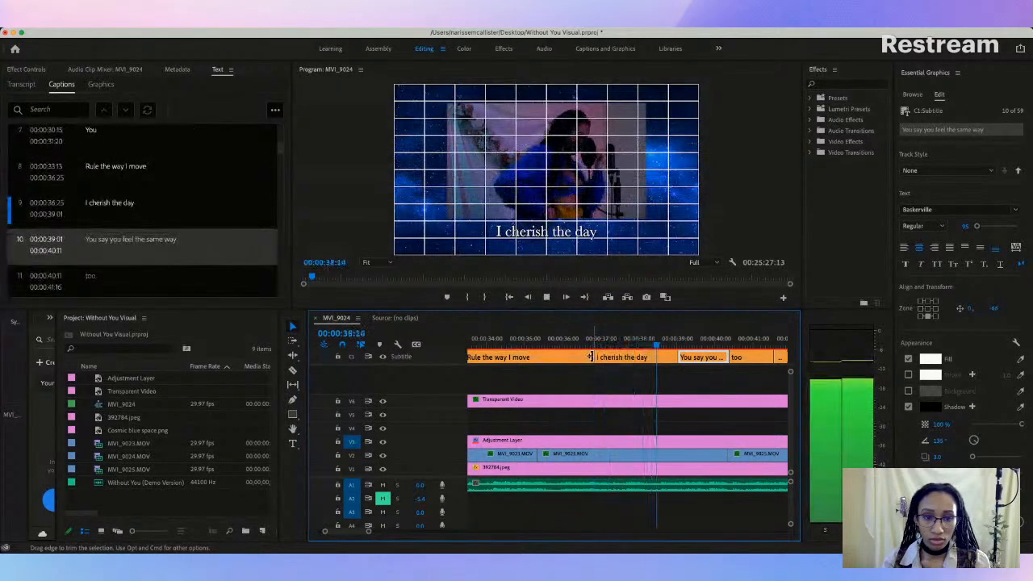
key("space")
left_click_drag(675, 356, 661, 356)
left_click(585, 342)
key("space")
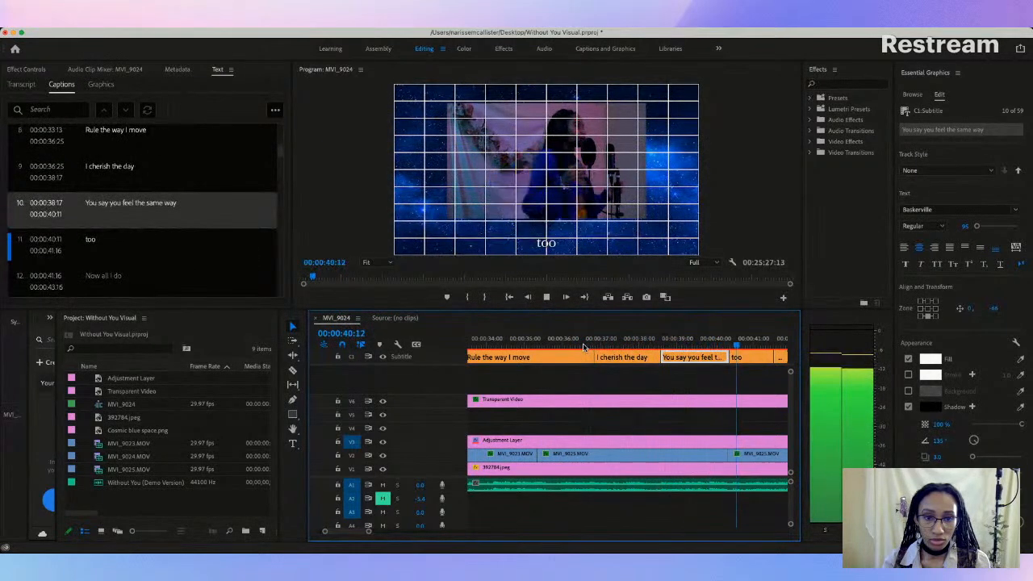
Step: Raise the "too" caption to the previous captions' height, keeping it centred below the video frame
left_click(485, 347)
key("=")
left_click(487, 359)
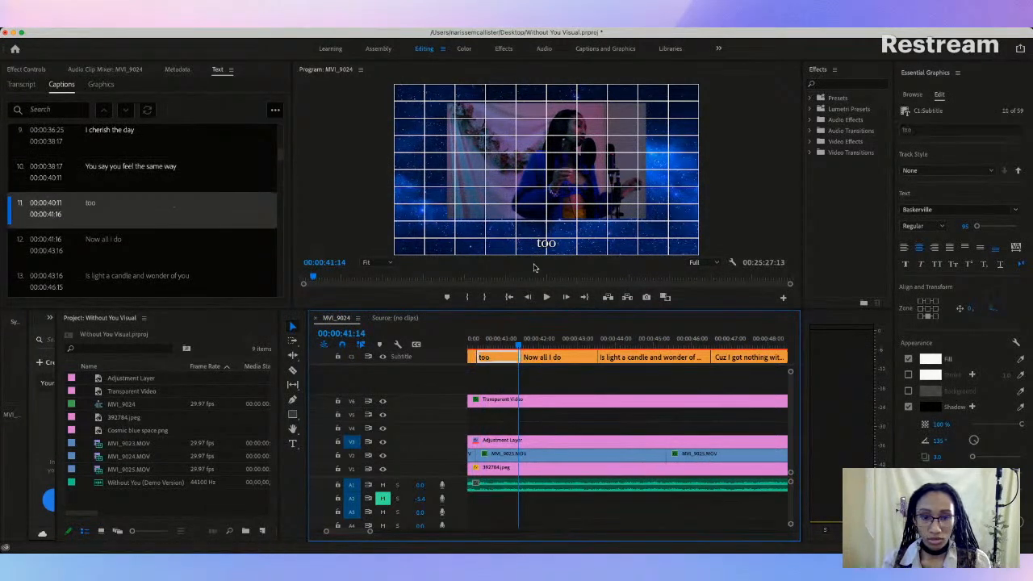
left_click(548, 244)
left_click_drag(548, 244, 549, 233)
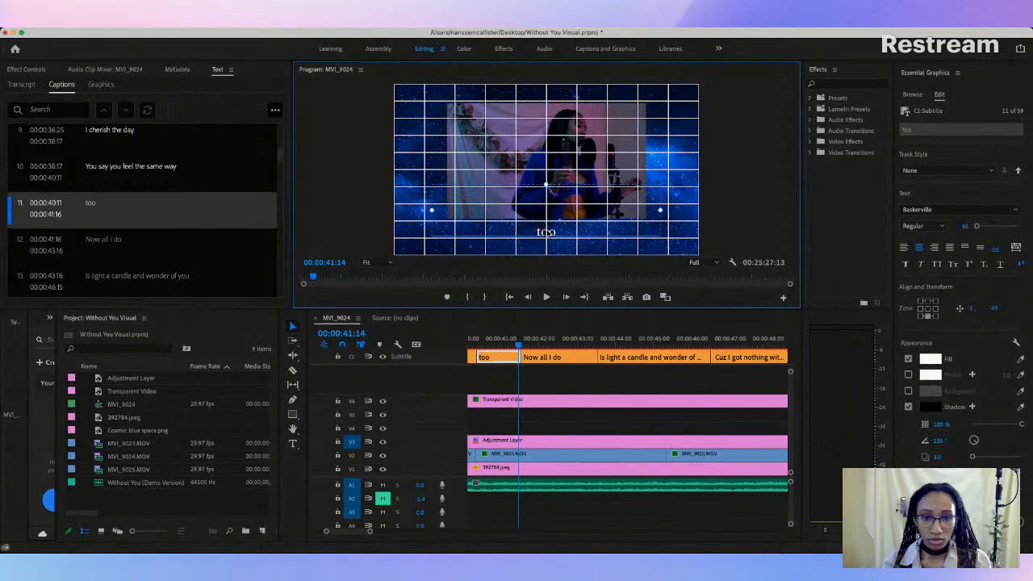
Step: Play through the "too" caption and raise the "Now all I do" caption to about 0, -72
scroll(555, 332, "left", 3)
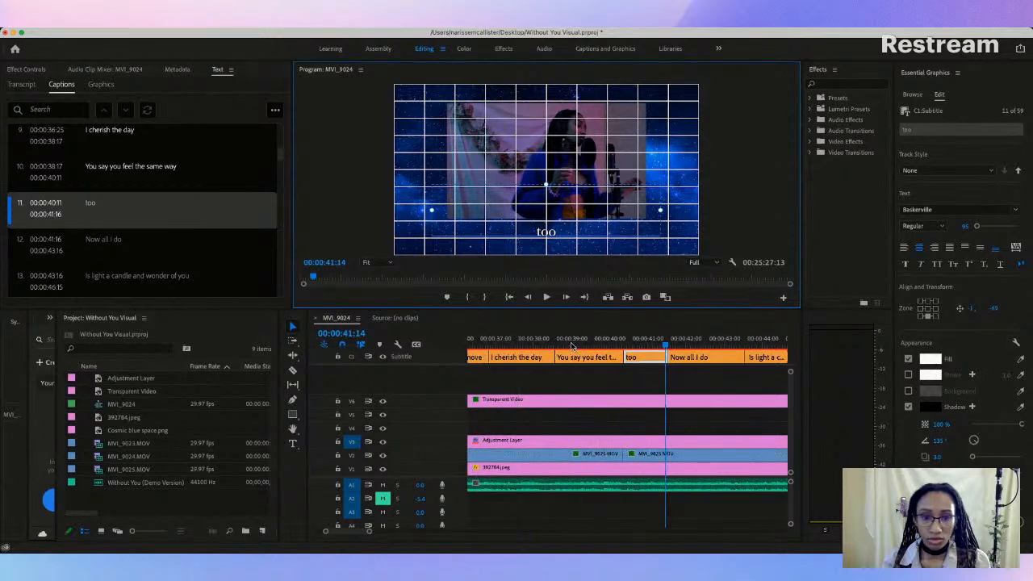
left_click(572, 345)
key("space")
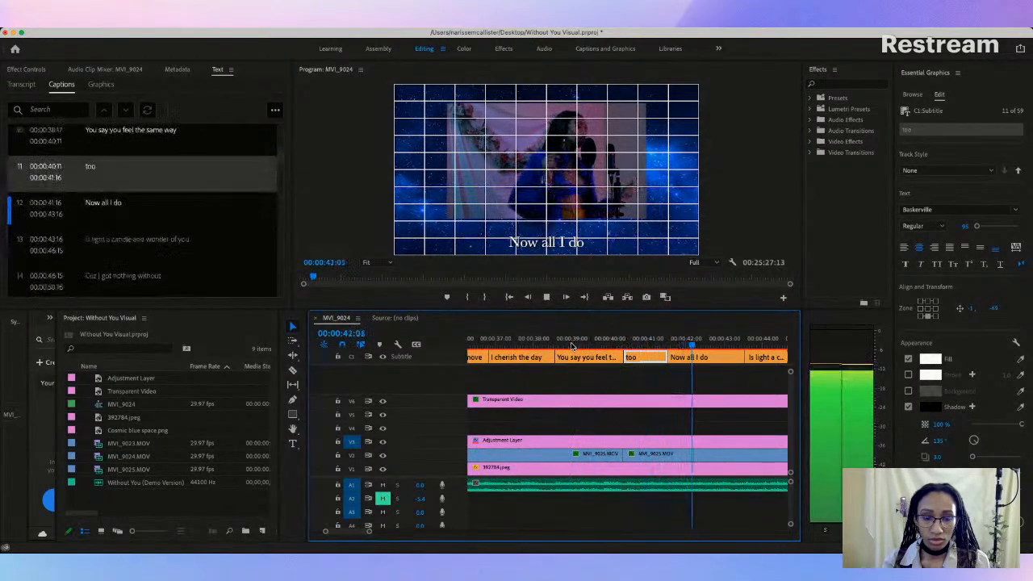
key("space")
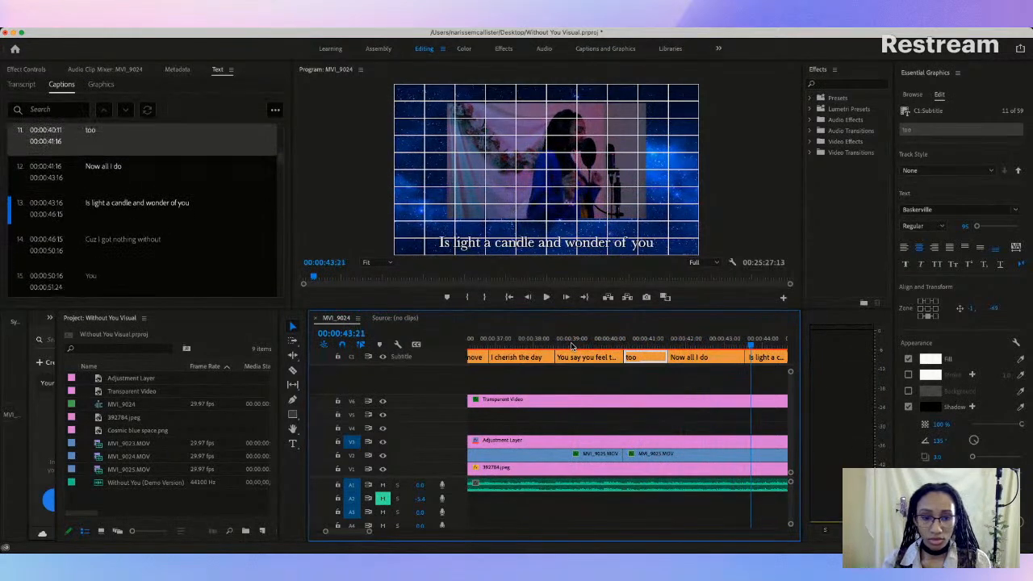
left_click(687, 345)
left_click(552, 248)
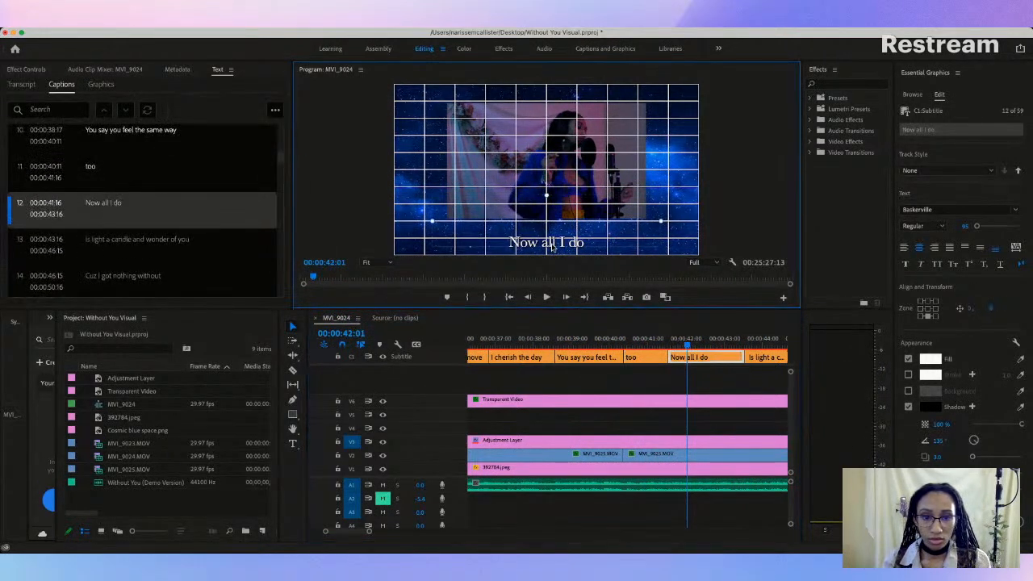
left_click_drag(553, 242, 553, 233)
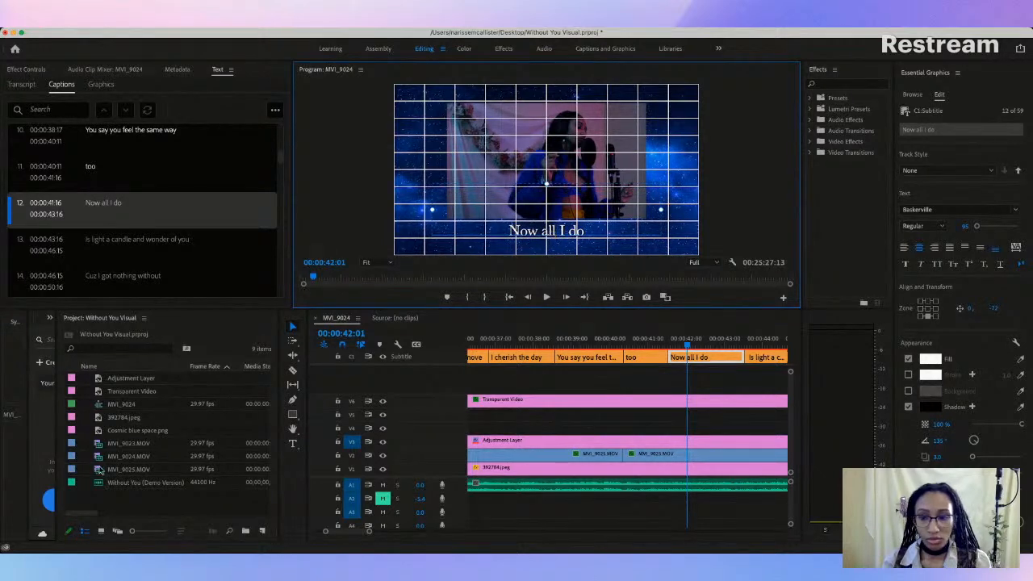
key("super+Tab")
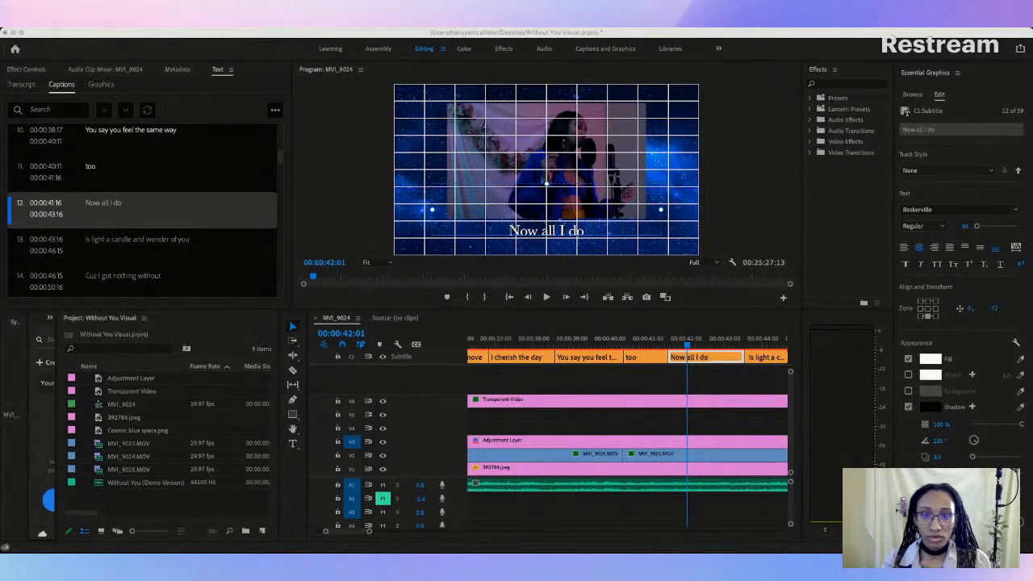
left_click(13, 374)
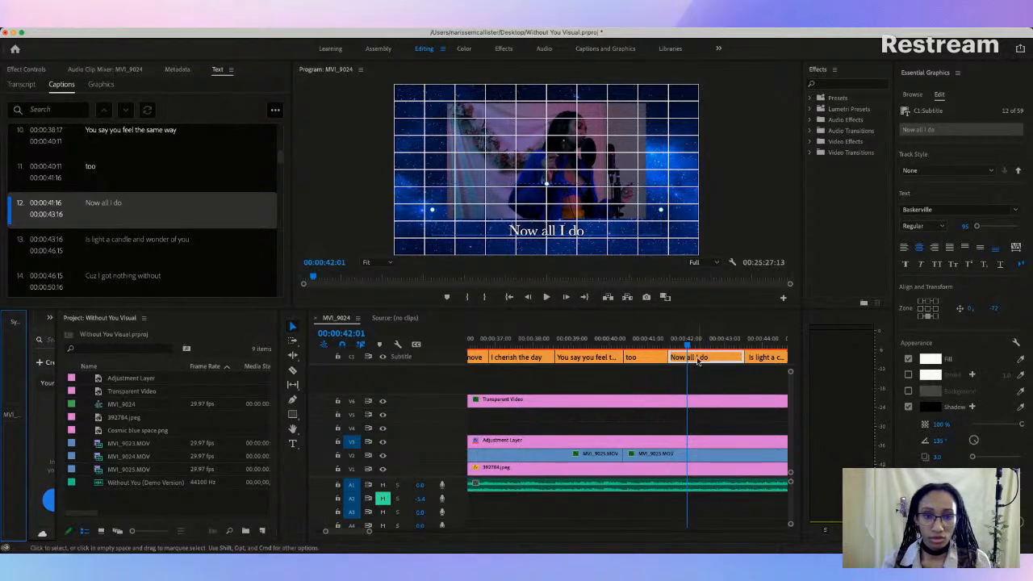
Step: Play through "Now all I do" and raise the "Is light a candle and wonder of you" caption to the previous captions' height
left_click(648, 342)
key("space")
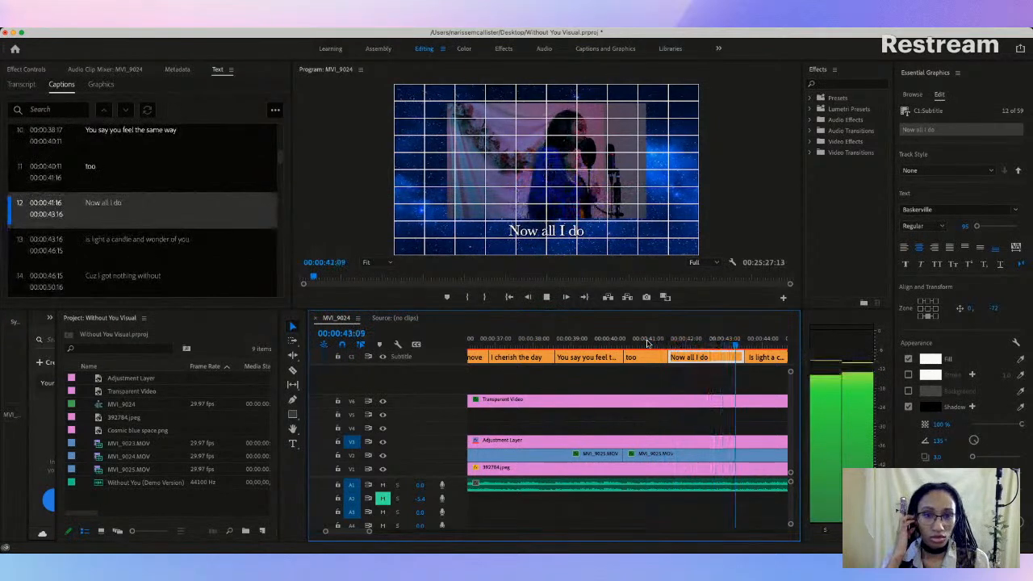
key("space")
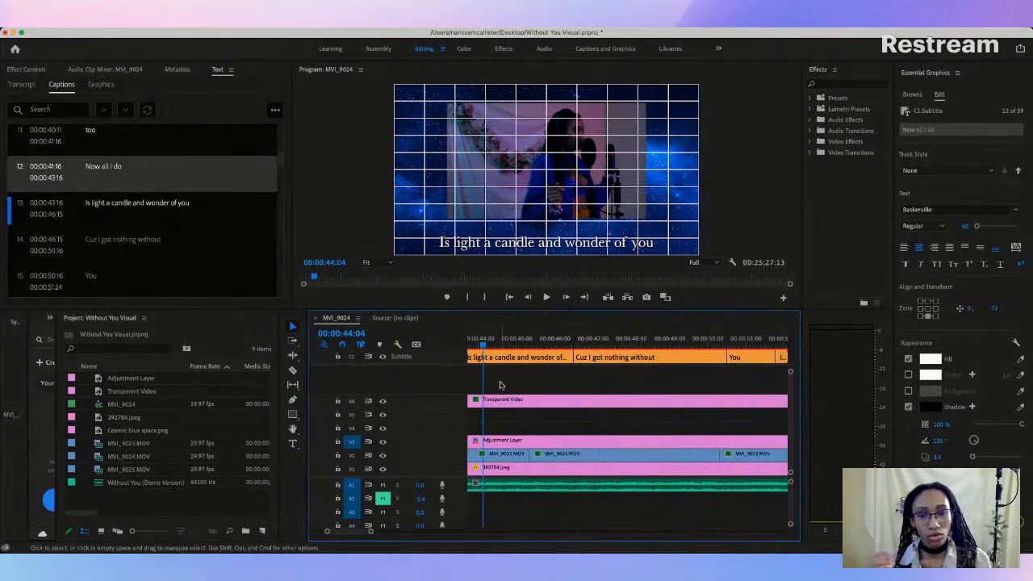
scroll(554, 374, "left", 2)
left_click(527, 357)
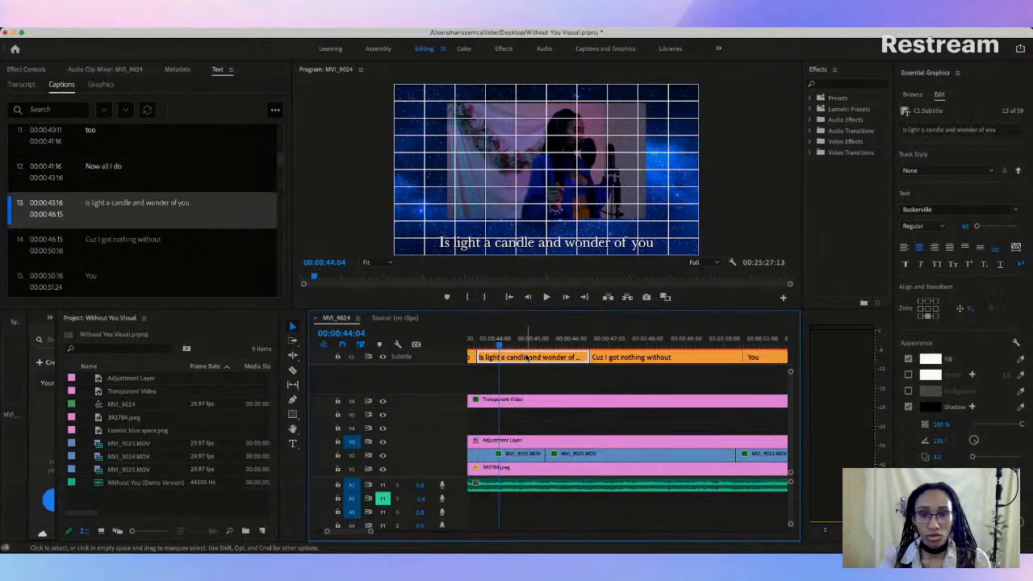
left_click(518, 247)
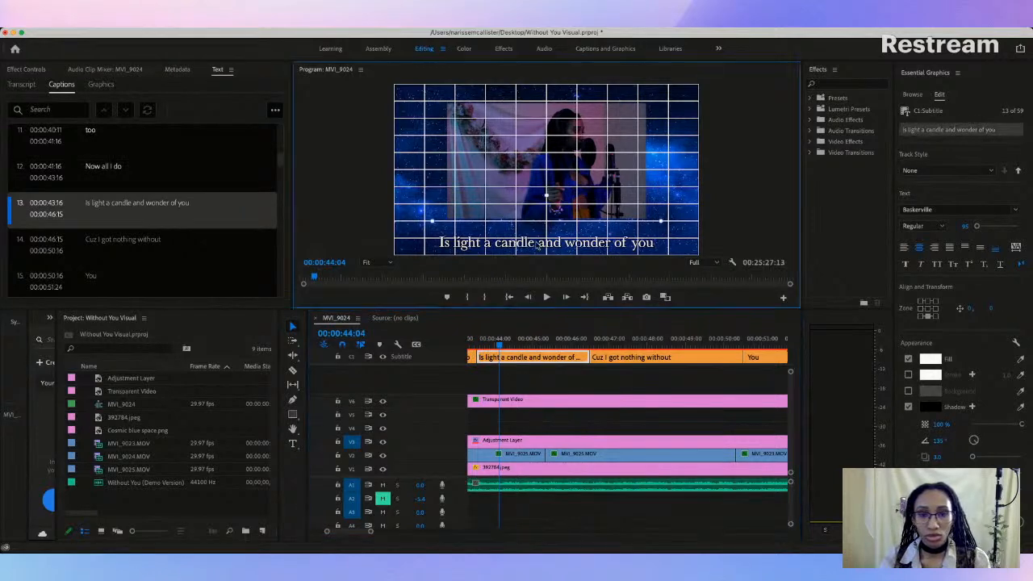
left_click_drag(536, 243, 536, 233)
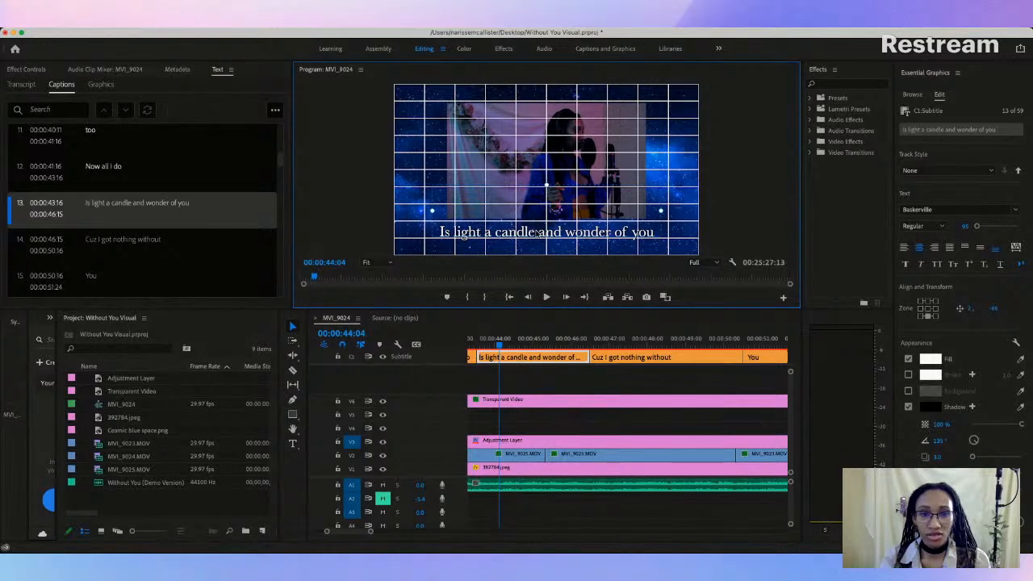
Step: Play back from the "too" caption and raise the "Cuz I got nothing without" caption to about 1, -65
scroll(485, 343, "left", 3)
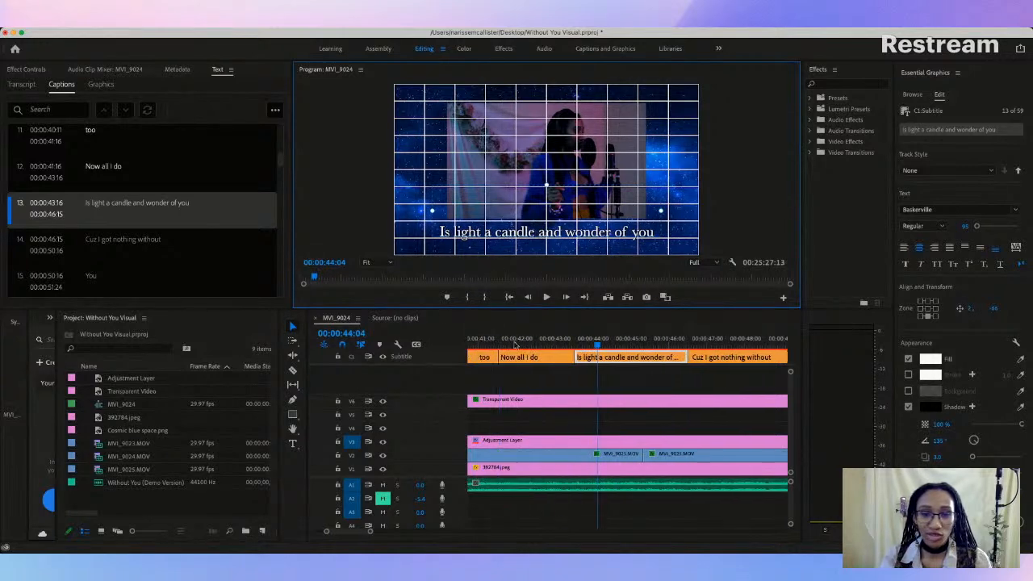
left_click(487, 345)
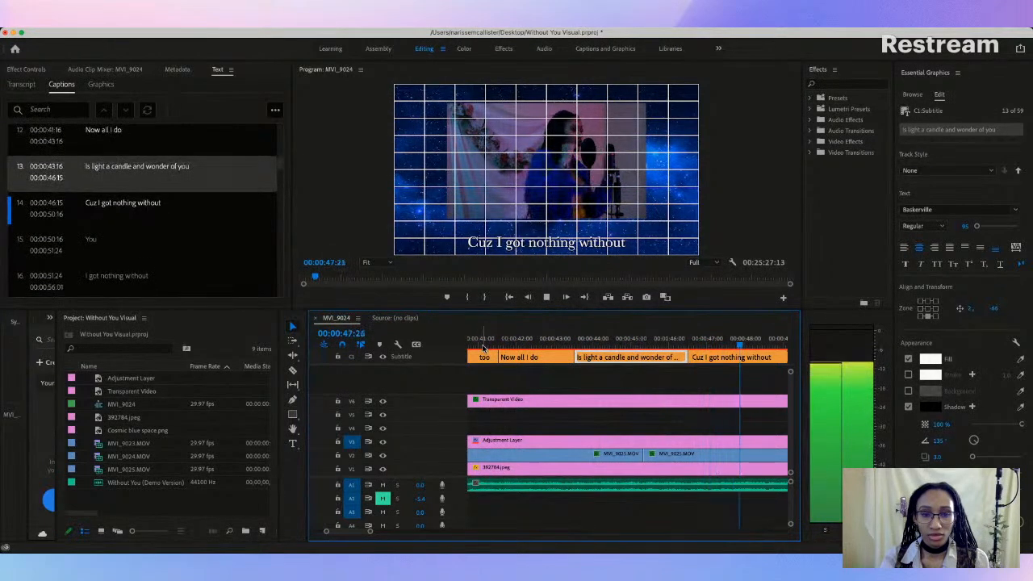
key("space")
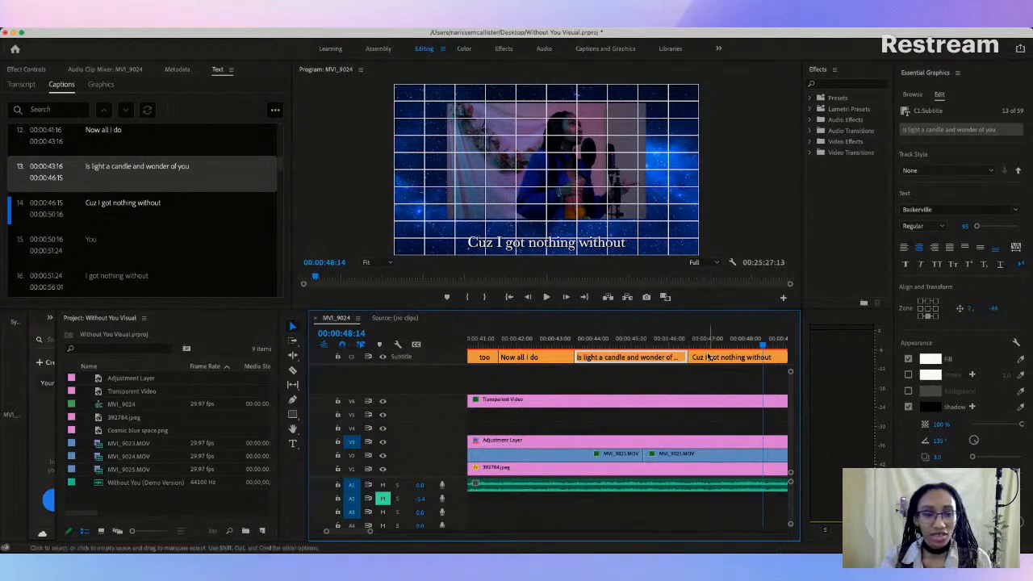
scroll(709, 357, "right", 3)
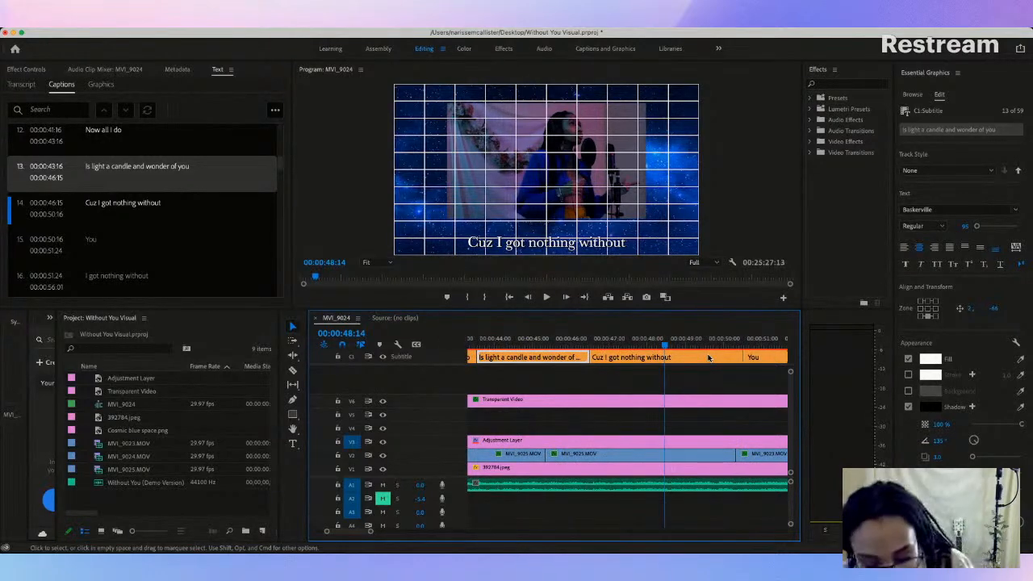
left_click(576, 349)
key("space")
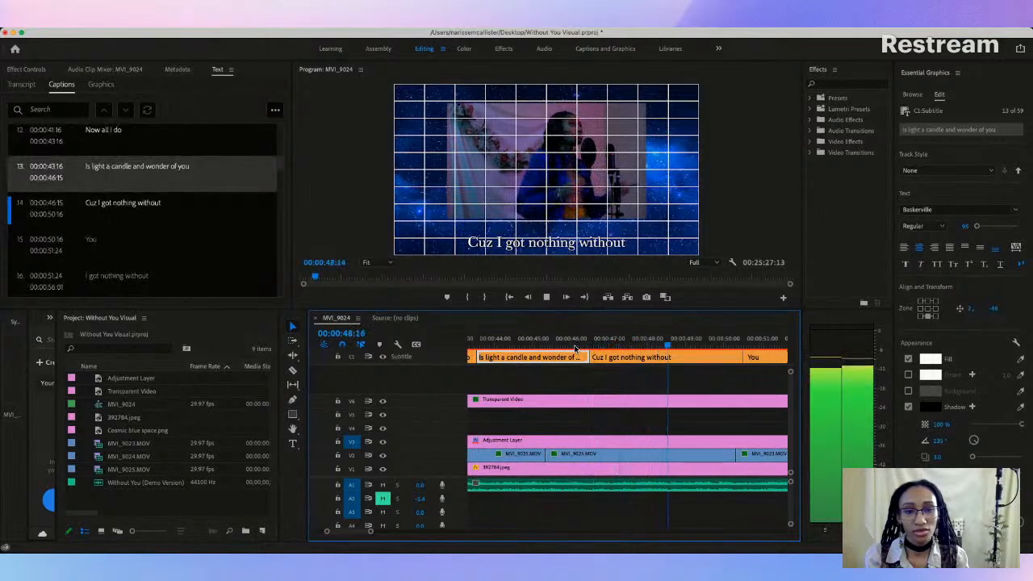
key("space")
left_click(621, 344)
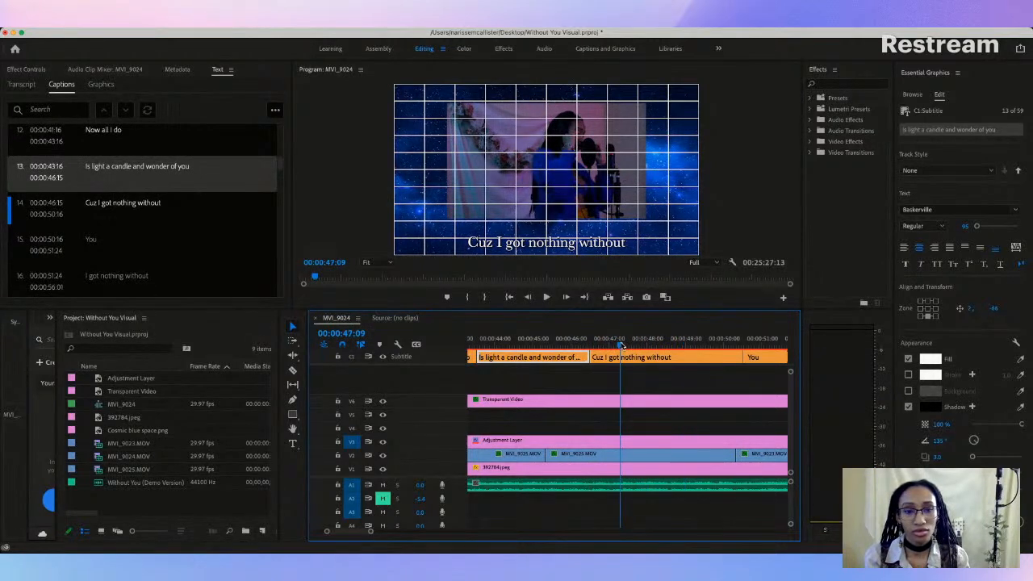
left_click(628, 359)
left_click(562, 245)
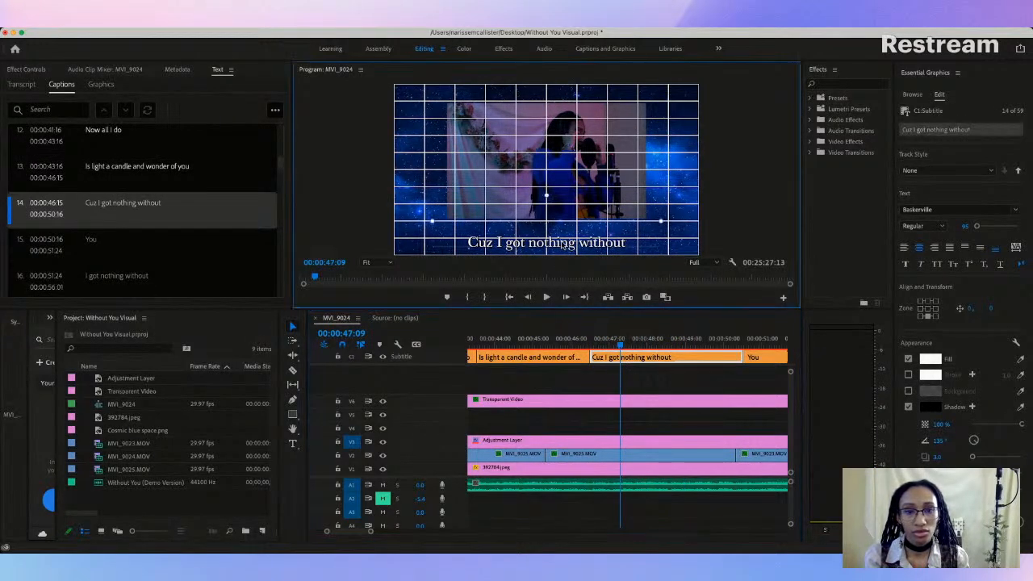
left_click_drag(563, 242, 563, 233)
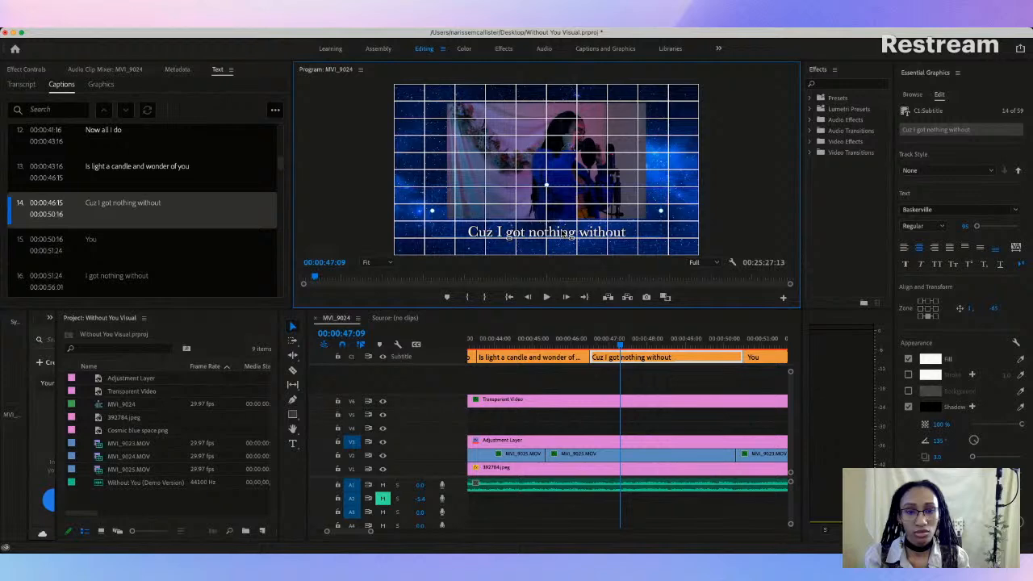
Step: Play through "Cuz I got nothing without" and adjust the following "You" caption's position to about 2, -67
left_click(569, 339)
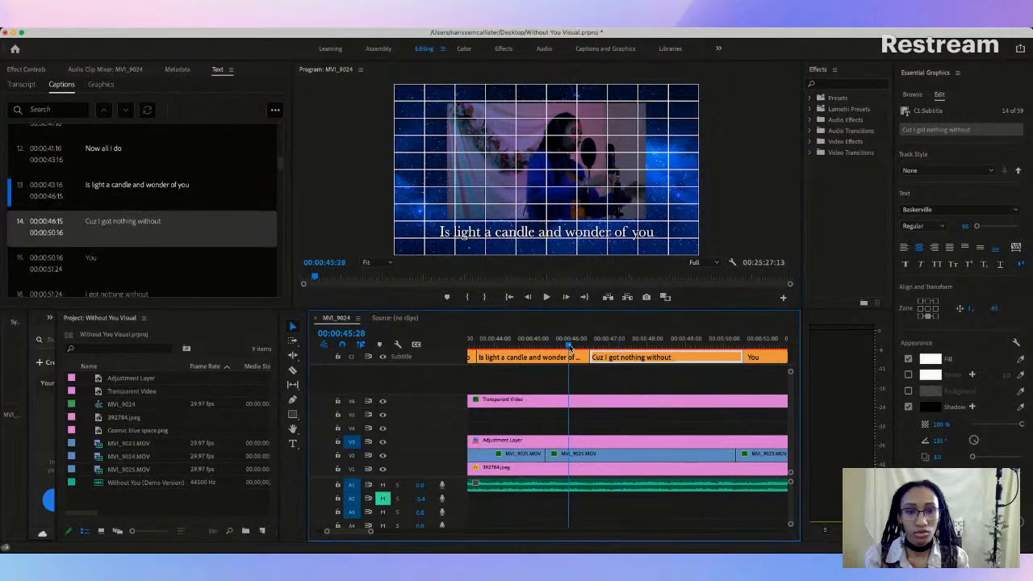
key("space")
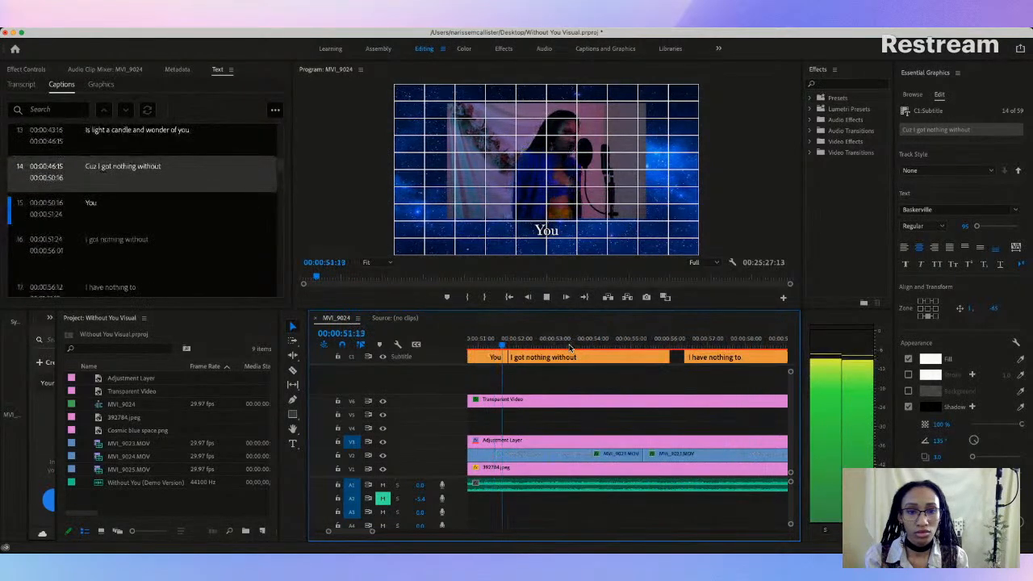
key("space")
scroll(515, 348, "left", 2)
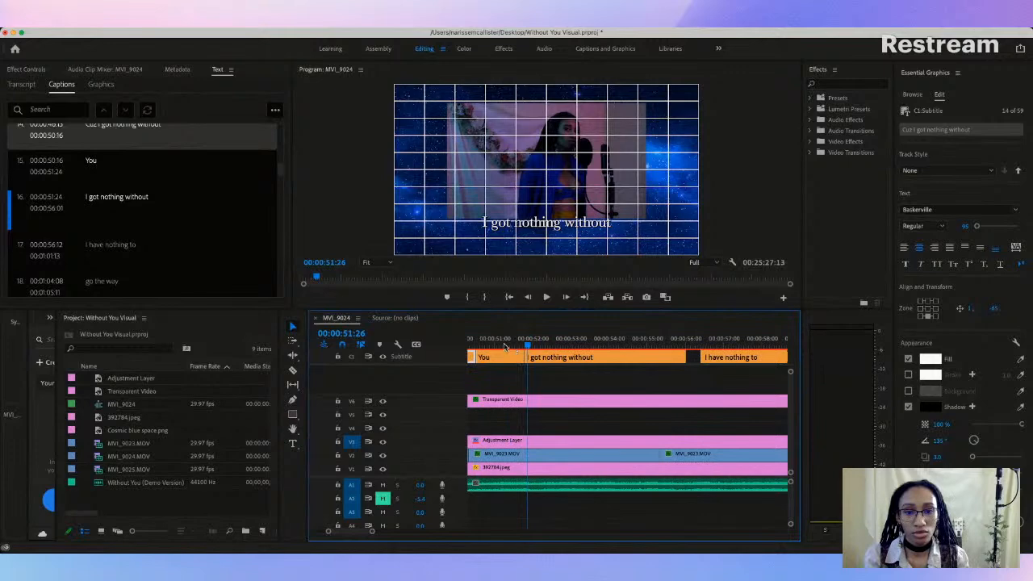
left_click(502, 345)
left_click(553, 232)
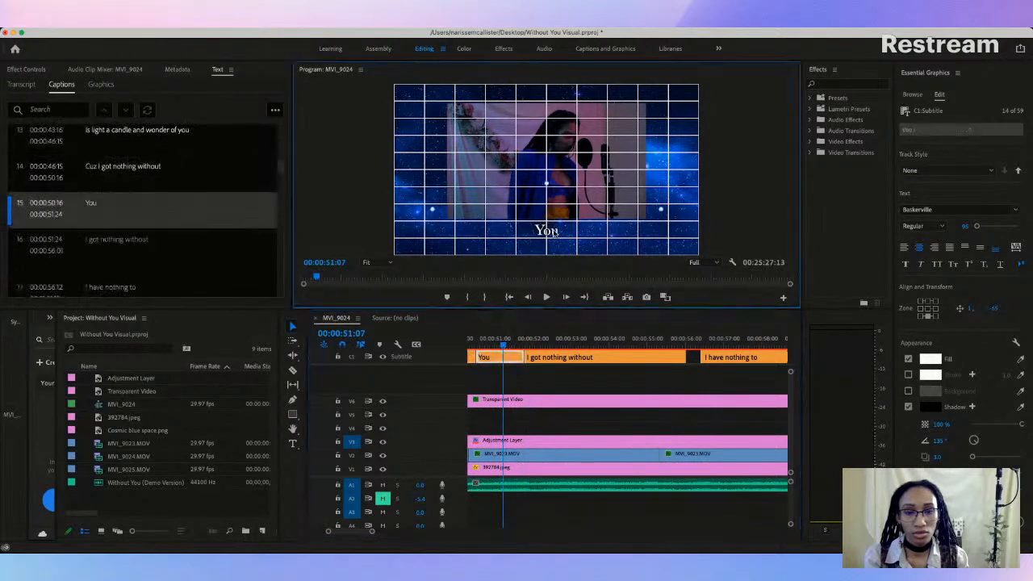
left_click_drag(553, 232, 557, 234)
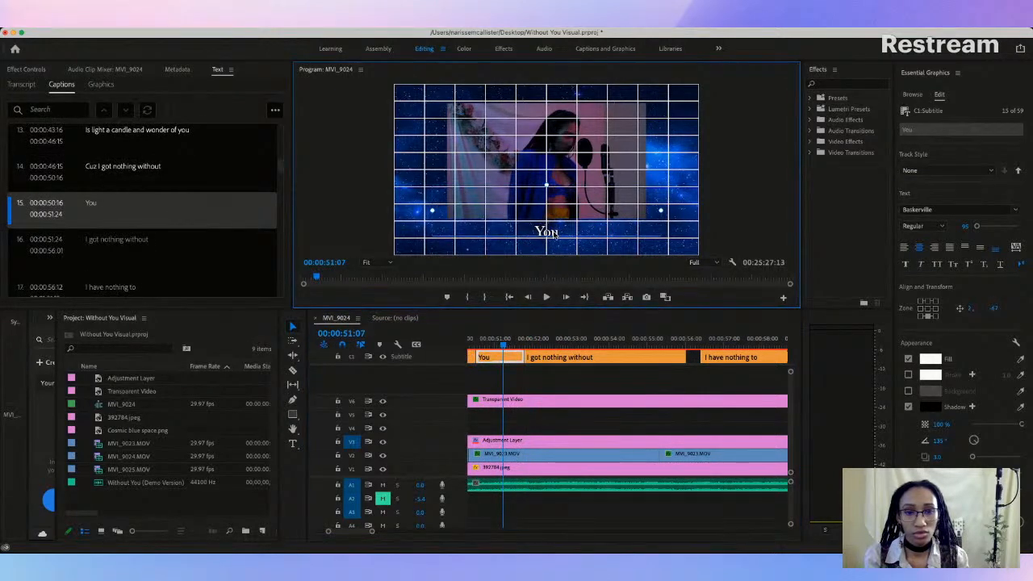
Step: Remove the trailing blank line from the "I got nothing without" caption after "You" and position it at about 0, -71
key("space")
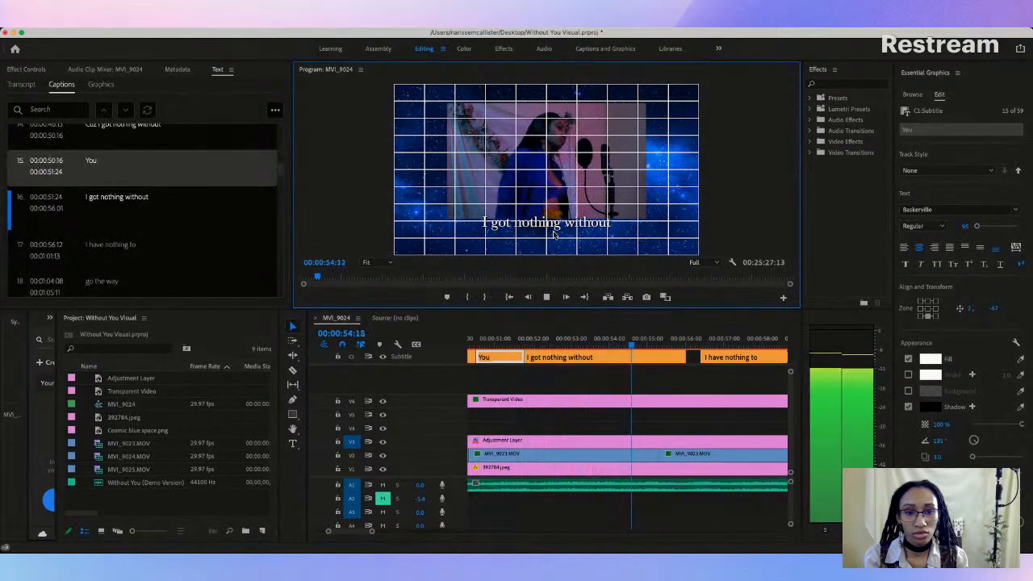
key("space")
left_click(554, 227)
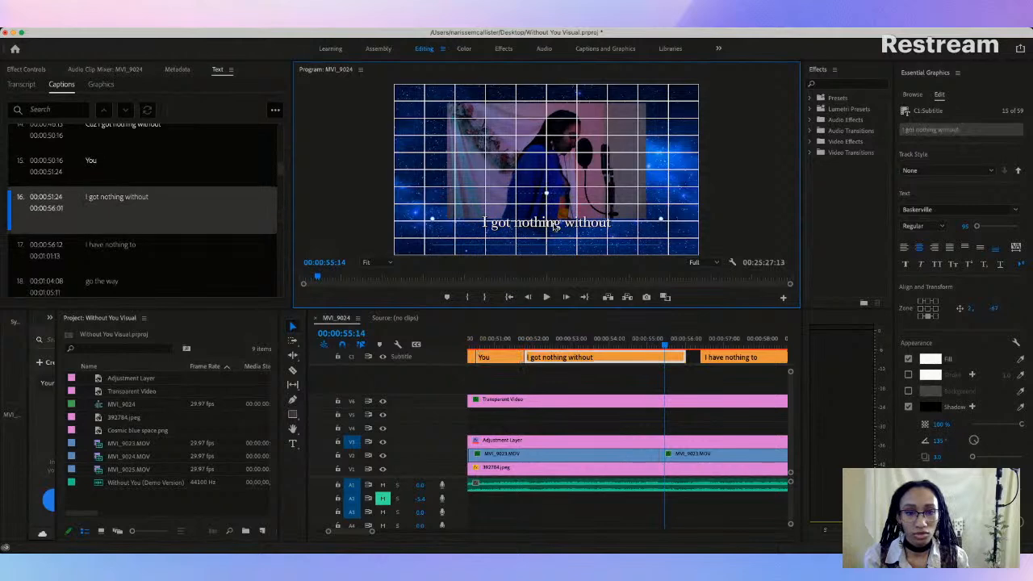
left_click_drag(555, 227, 555, 231)
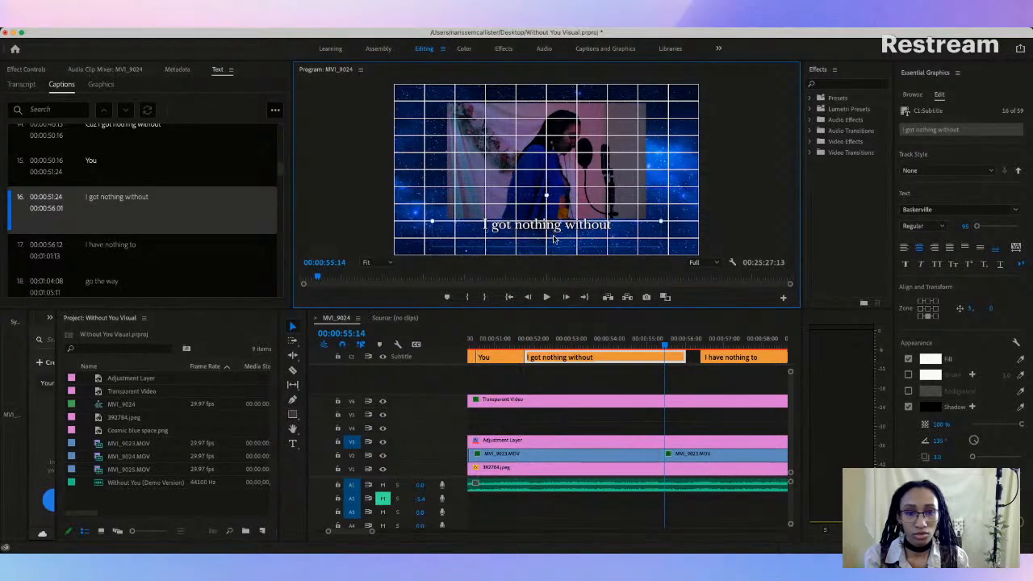
double_click(554, 237)
left_click(549, 241)
key("BackSpace")
key("Escape")
key("Left")
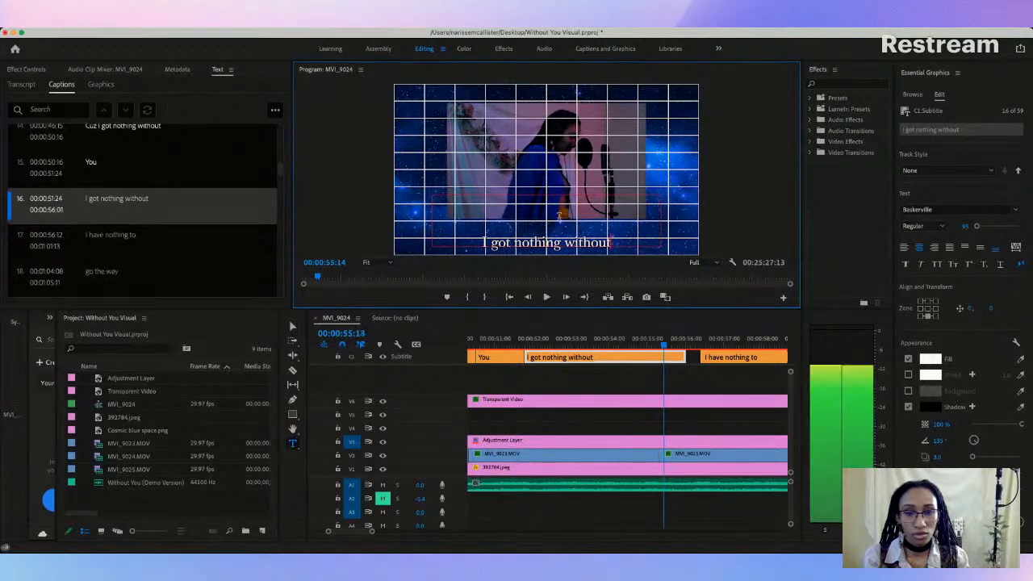
left_click_drag(567, 247, 563, 236)
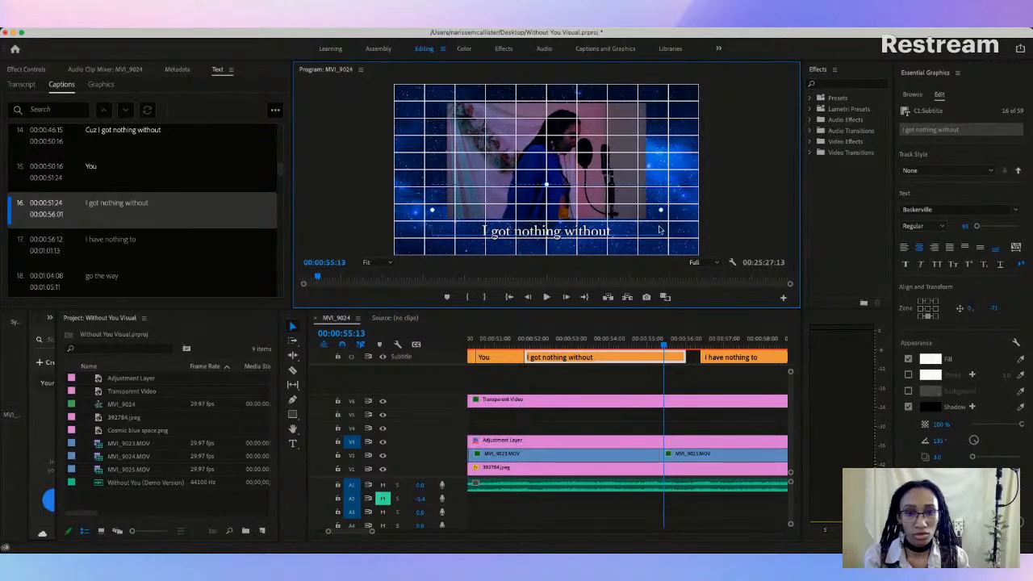
Step: Play on into the "I have nothing to" caption and trim its start to 00:00:57:08
key("space")
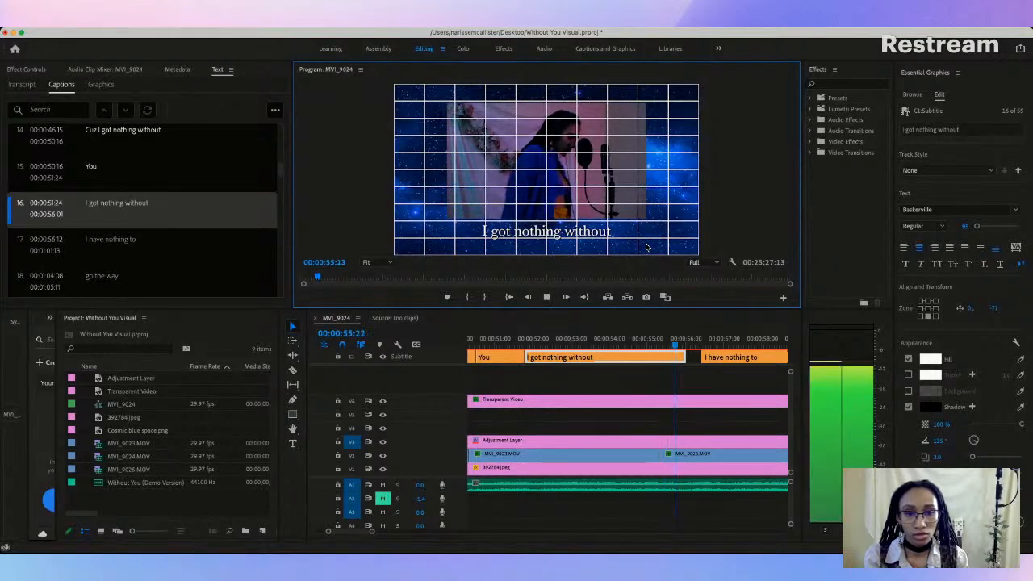
key("space")
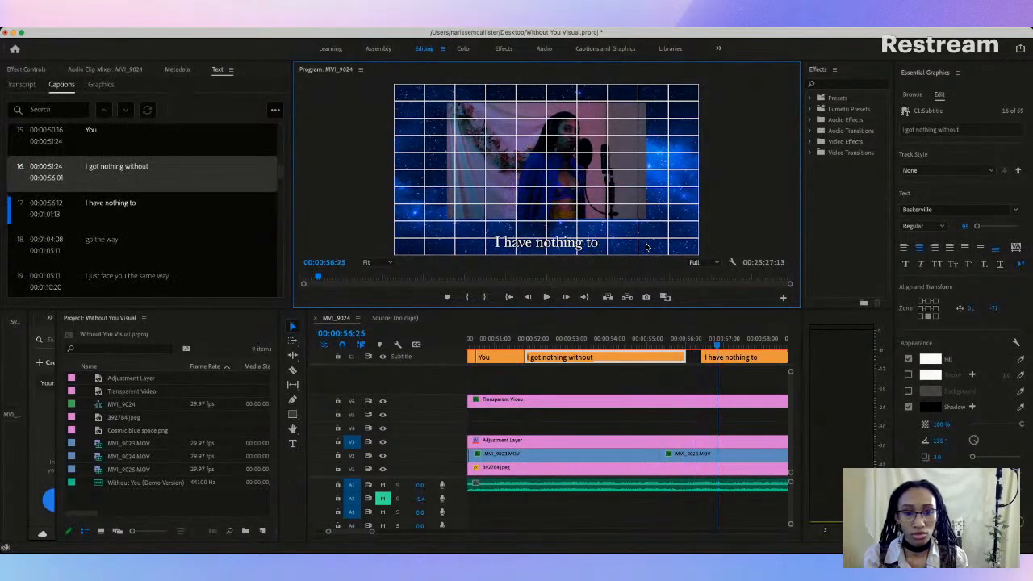
left_click_drag(702, 357, 736, 357)
Step: Split the "You" caption before "I got nothing without" into two captions
left_click(111, 140)
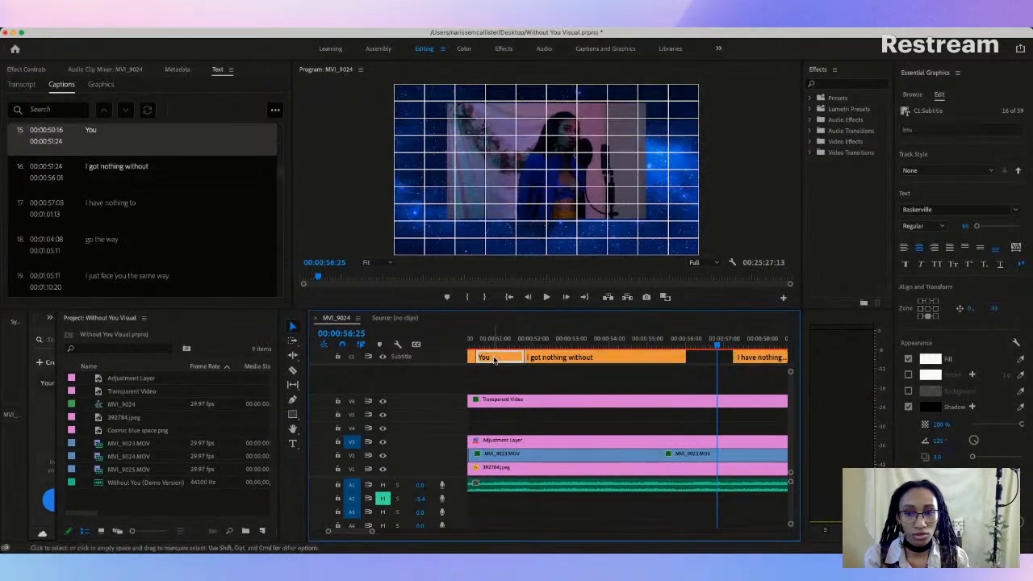
right_click(108, 141)
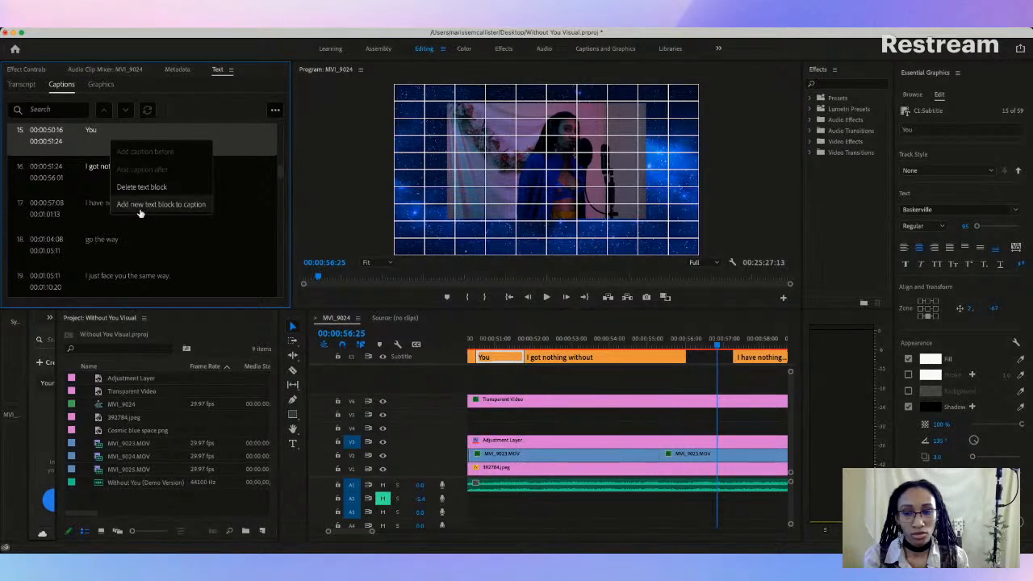
left_click(92, 147)
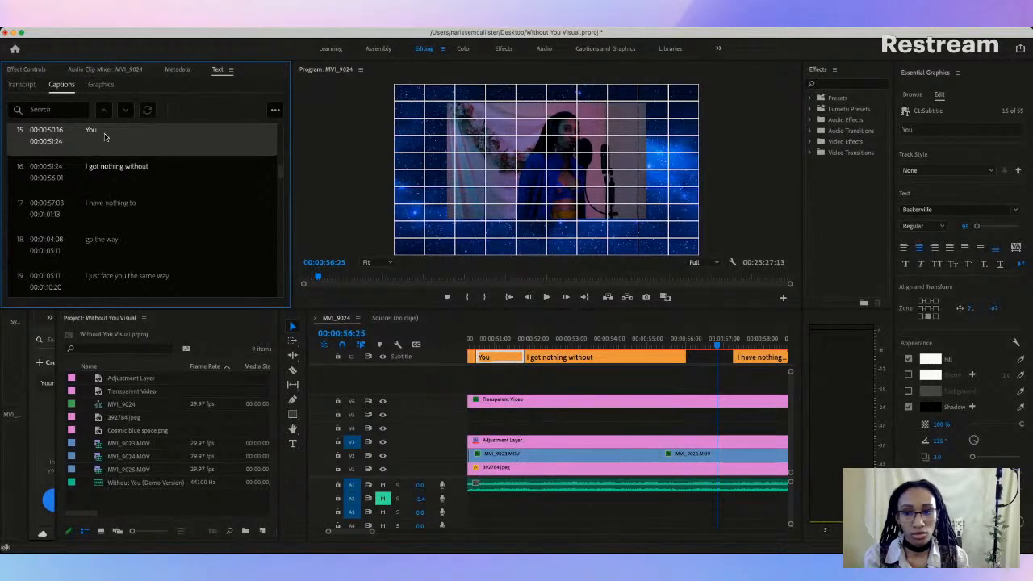
left_click(276, 110)
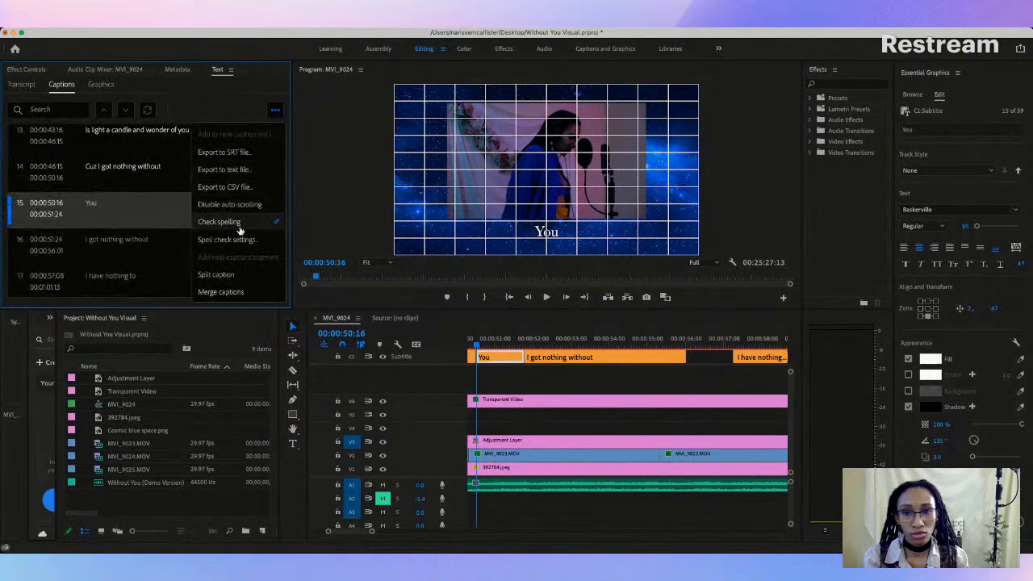
left_click(219, 274)
Step: Move the second "You" half to 00:00:56:01, directly after "I got nothing without", and extend the first half's end to 00:00:51:24
left_click(514, 358)
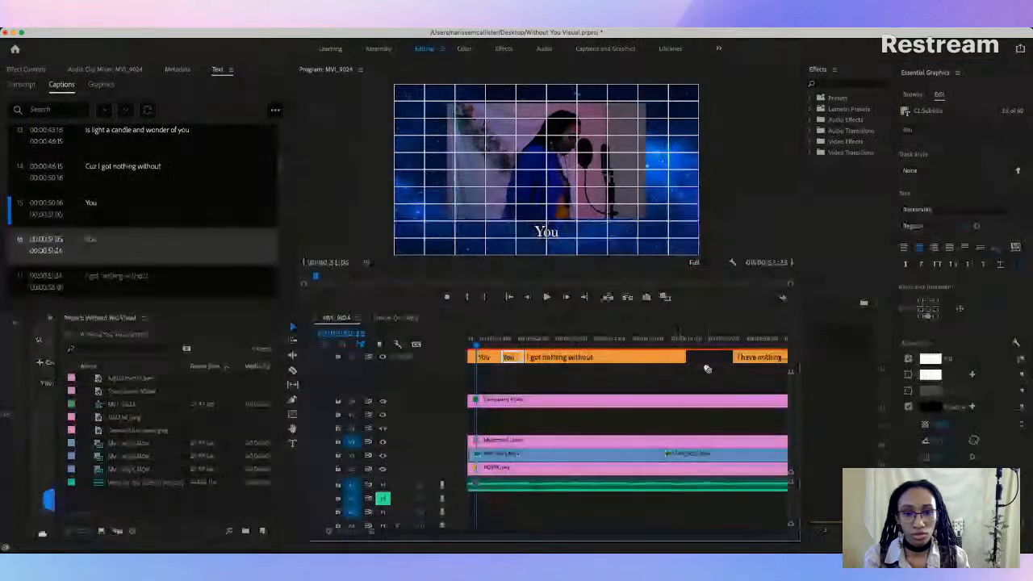
left_click_drag(509, 360, 697, 357)
left_click_drag(496, 353, 525, 354)
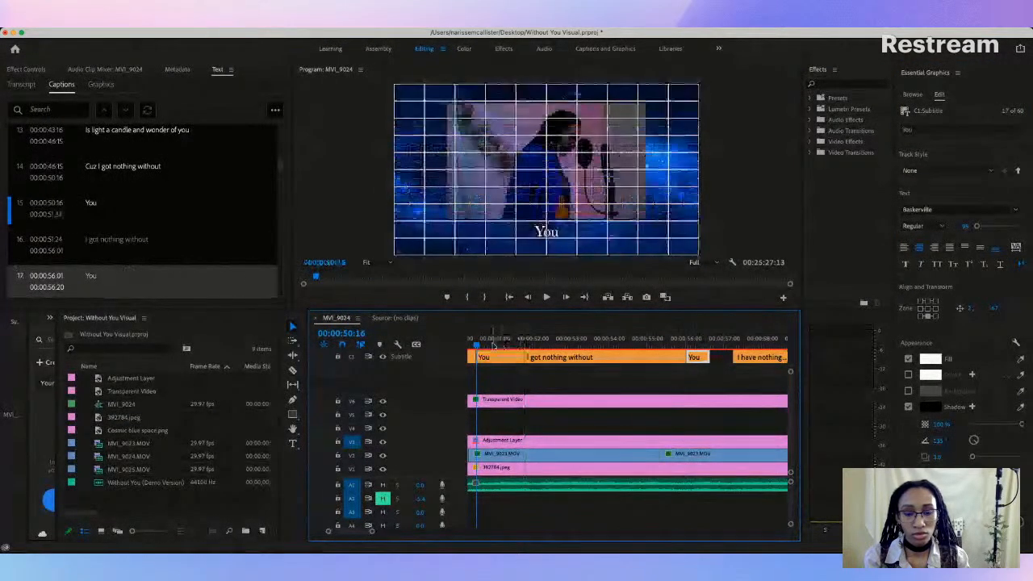
Step: Play back the passage and move the cut between "I got nothing without" and the second "You" to 00:00:55:25
key("space")
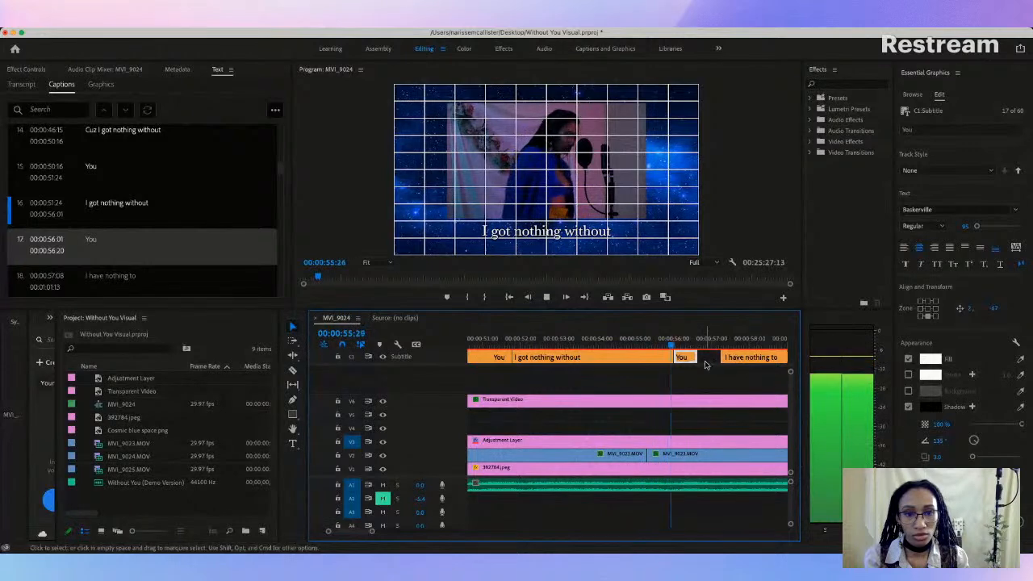
key("space")
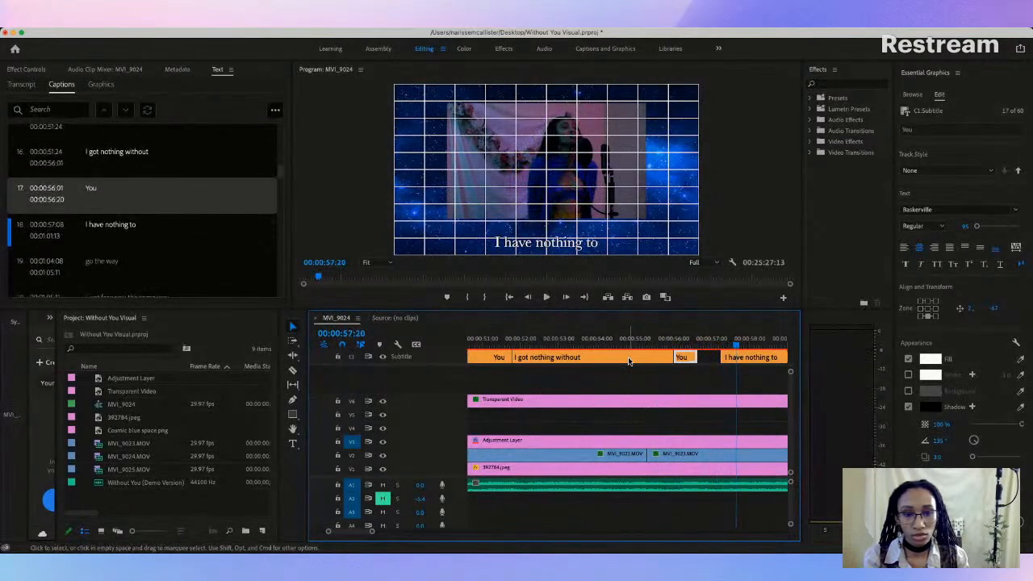
left_click(624, 346)
key("space")
key("space")
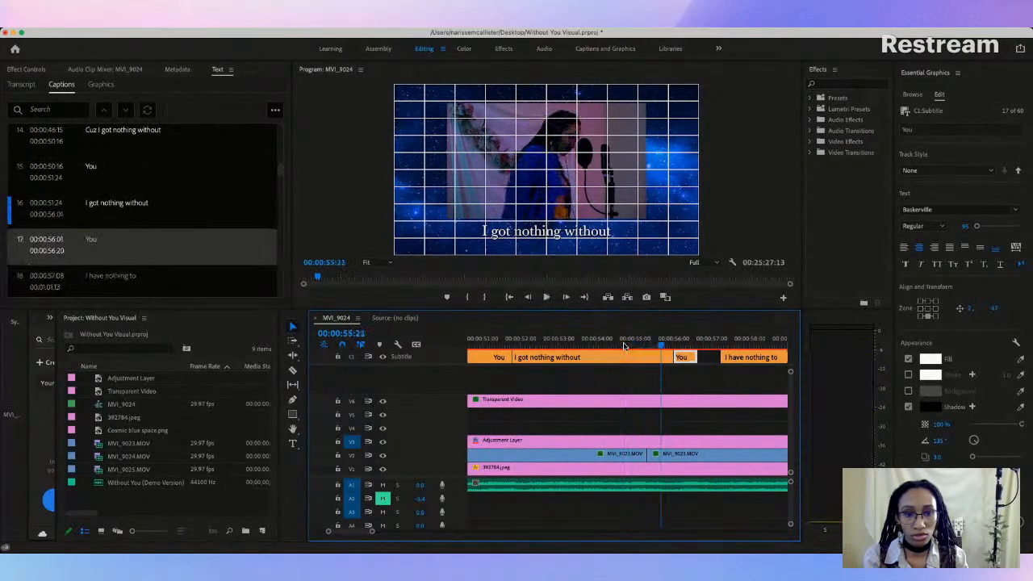
key("space")
key("space")
left_click_drag(670, 357, 667, 357)
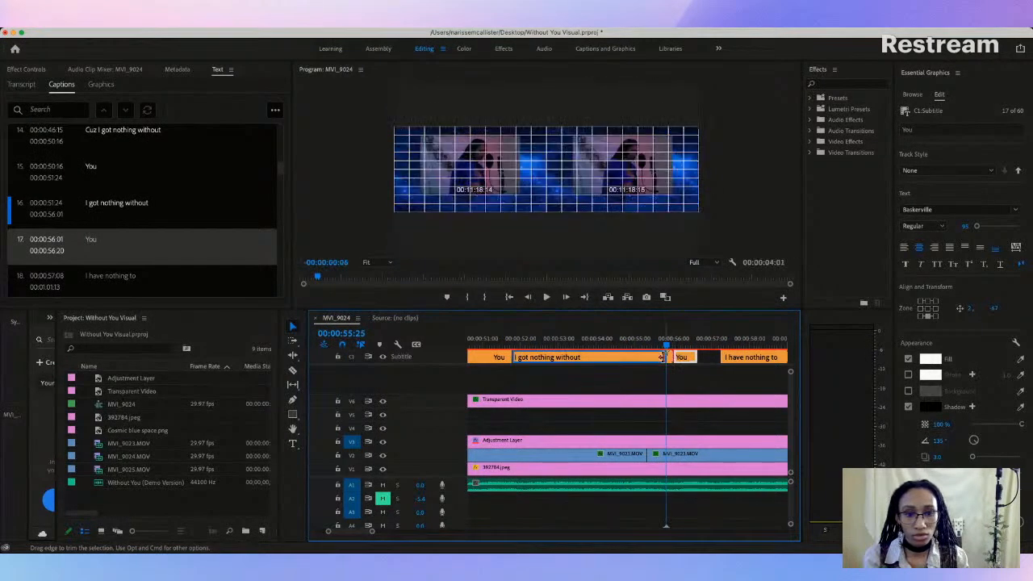
Step: Play from "I got nothing without" through "I have nothing to" twice to check the caption timing against the vocals
left_click(611, 345)
key("space")
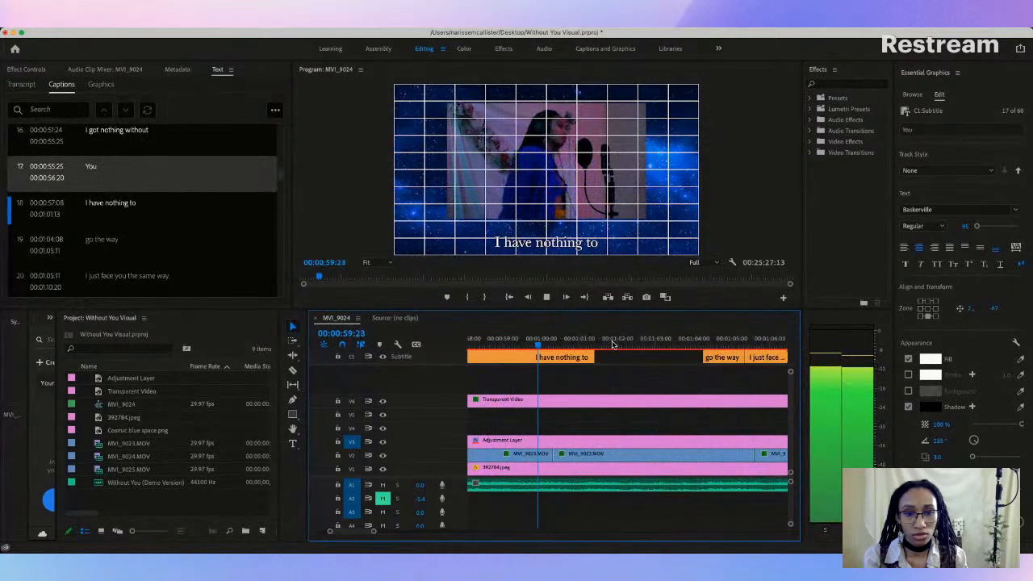
key("space")
scroll(615, 353, "left", 2)
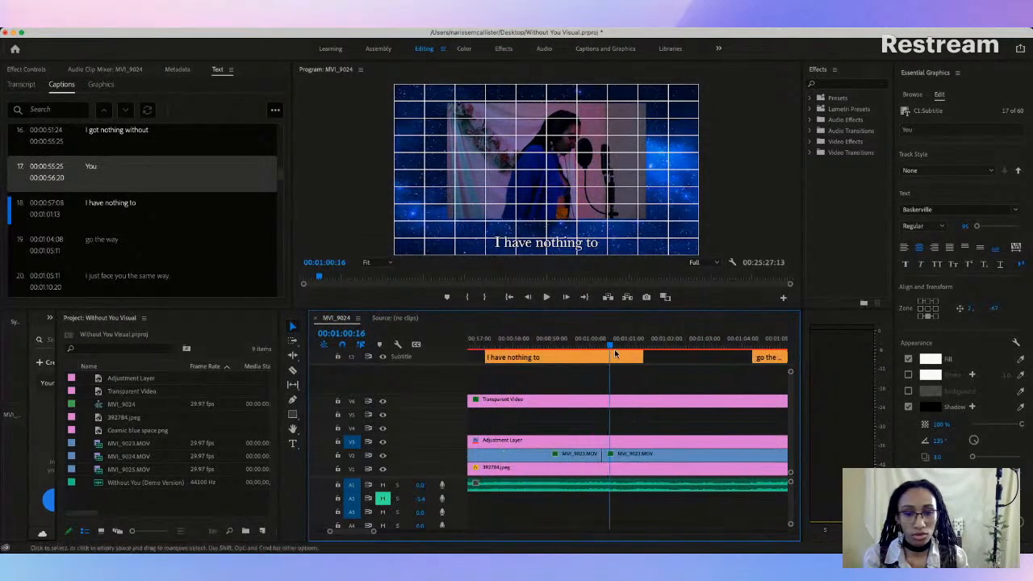
scroll(597, 352, "left", 5)
left_click(511, 344)
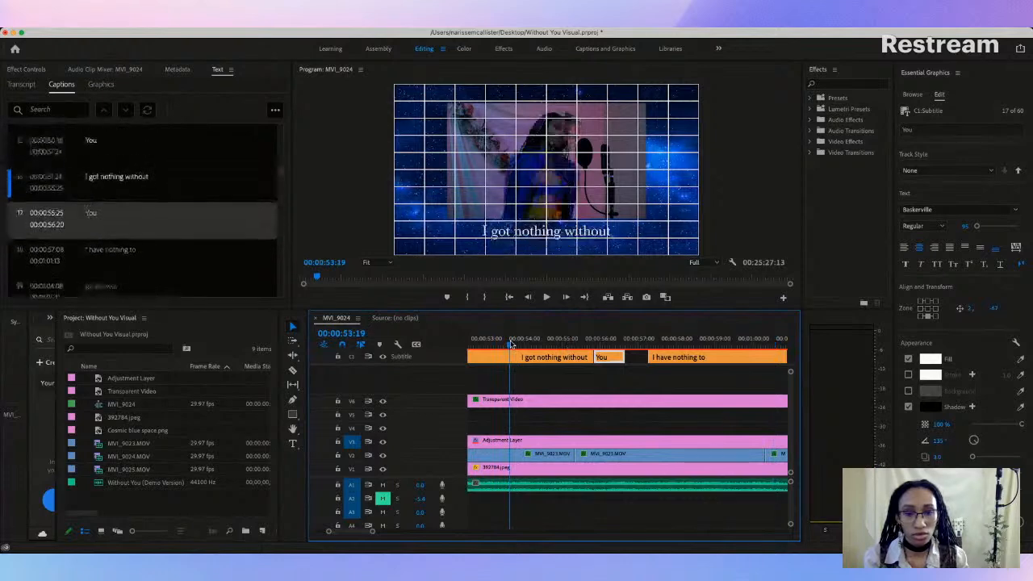
key("space")
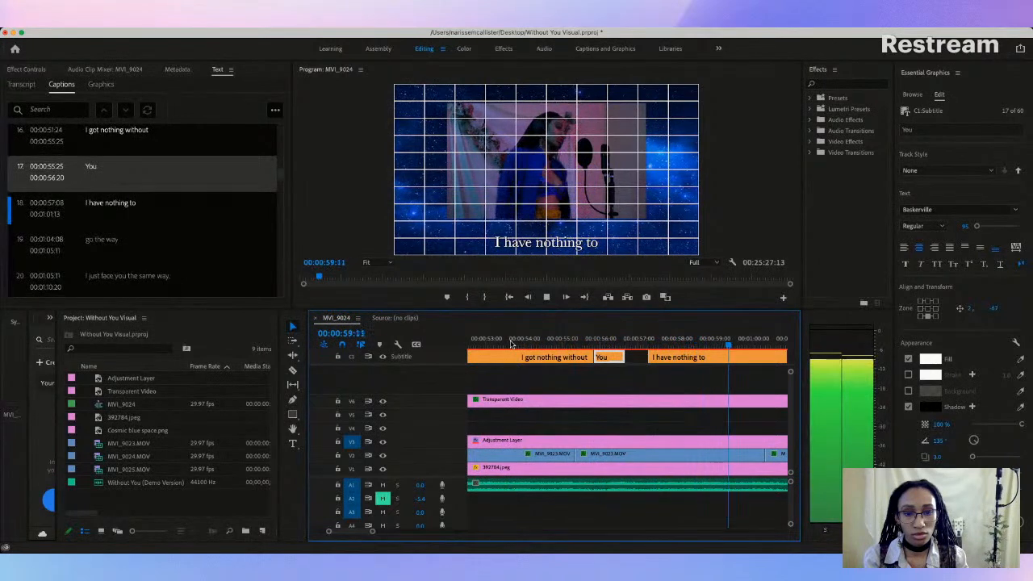
key("space")
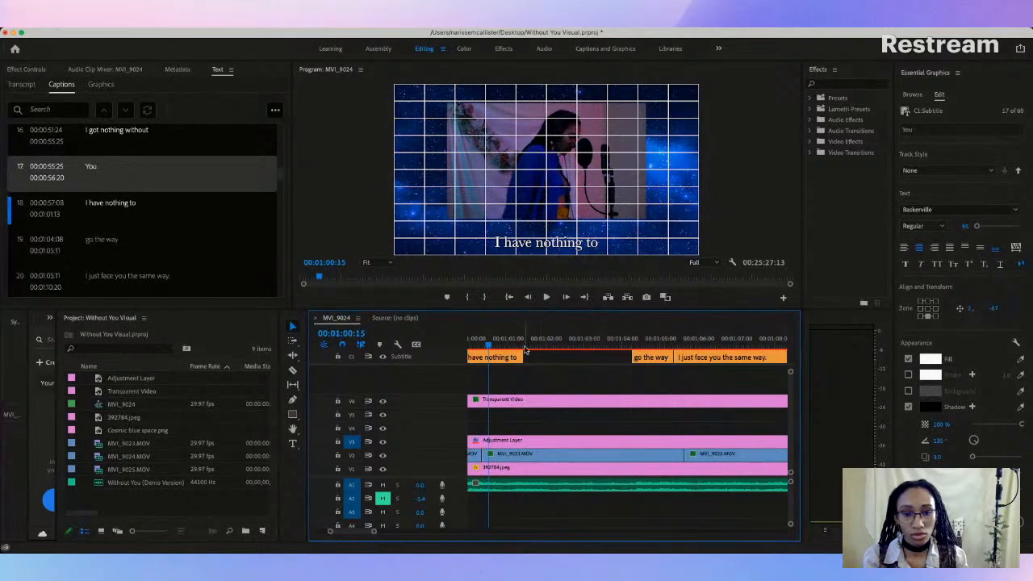
Step: Change the caption "I have nothing to" to "I have nothing without" and raise it to just below the video frame
key("equal")
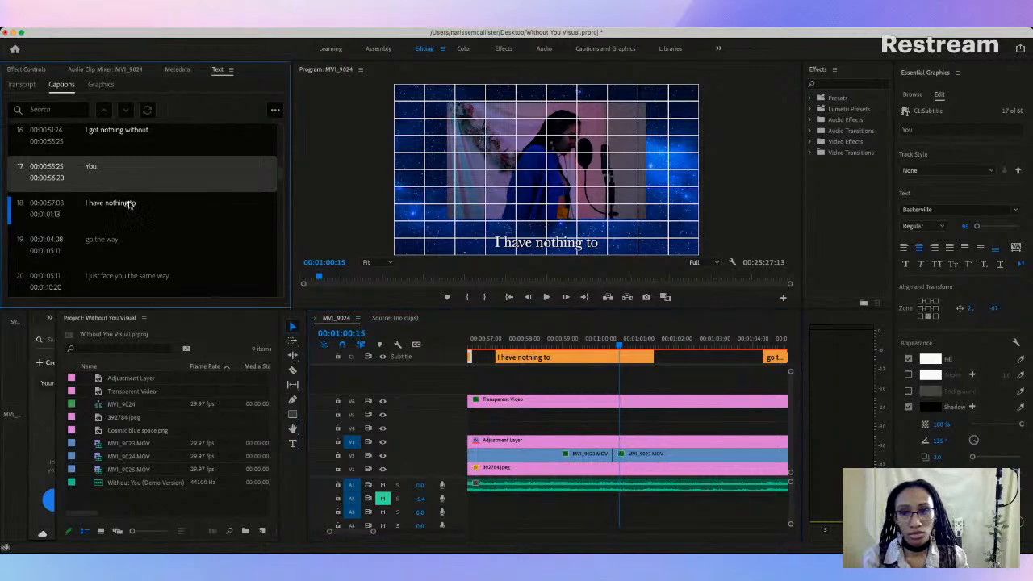
left_click(130, 204)
left_click(139, 202)
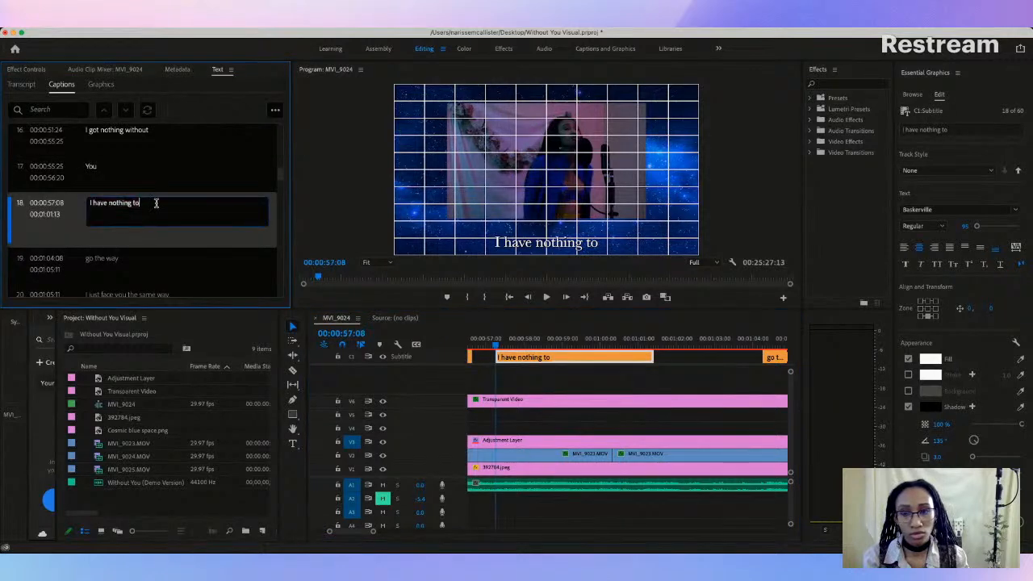
type("without")
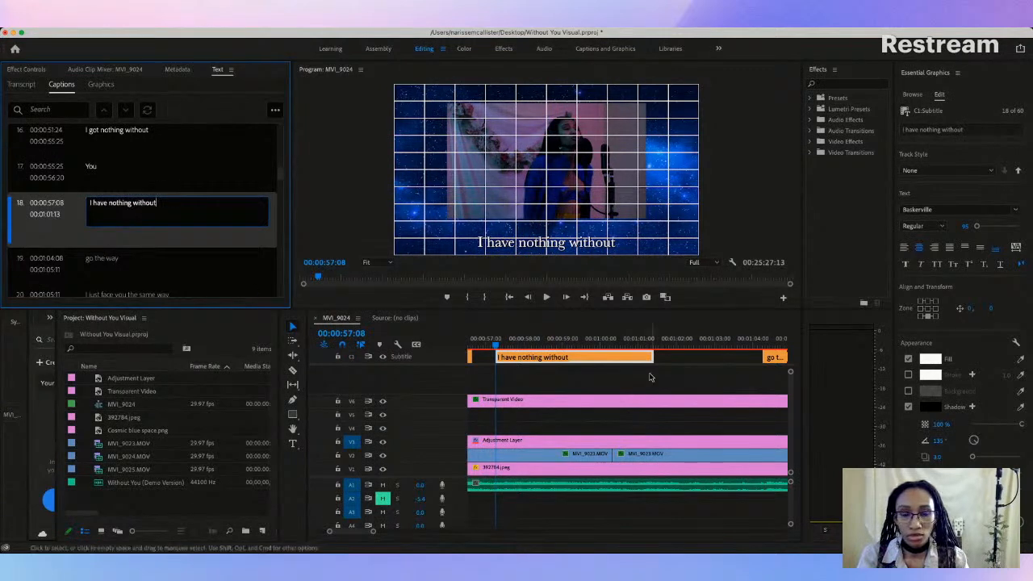
left_click(678, 360)
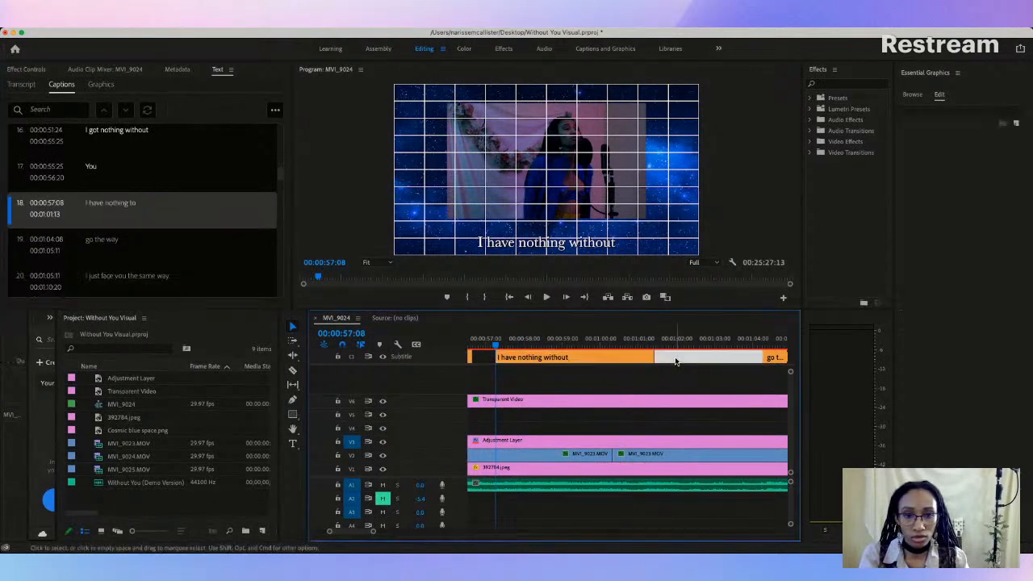
left_click_drag(557, 241, 558, 232)
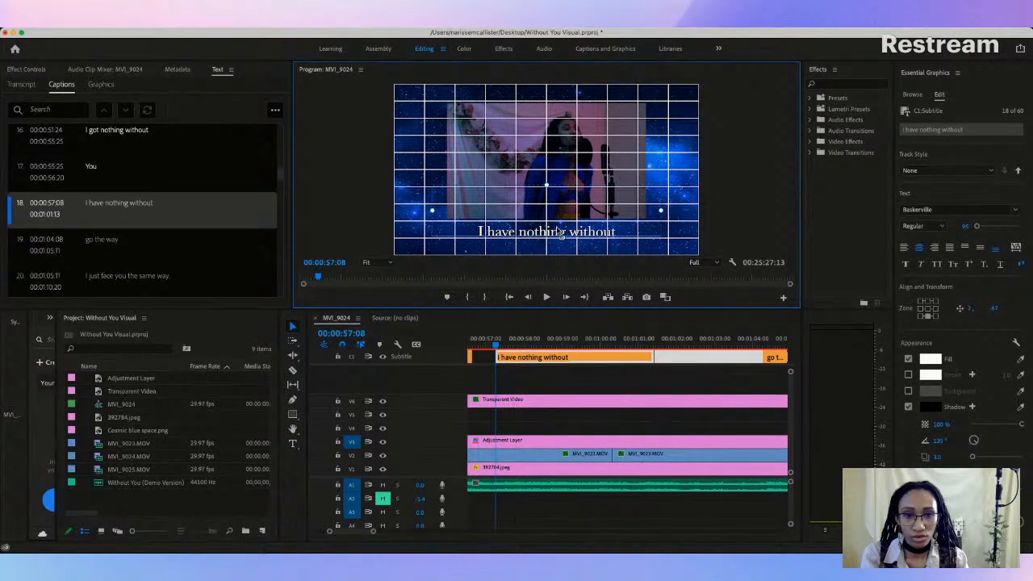
Step: Play back the passage around the second "You", extend that caption's end to 00:00:56:27, and play it again
scroll(553, 374, "left", 3)
left_click(547, 345)
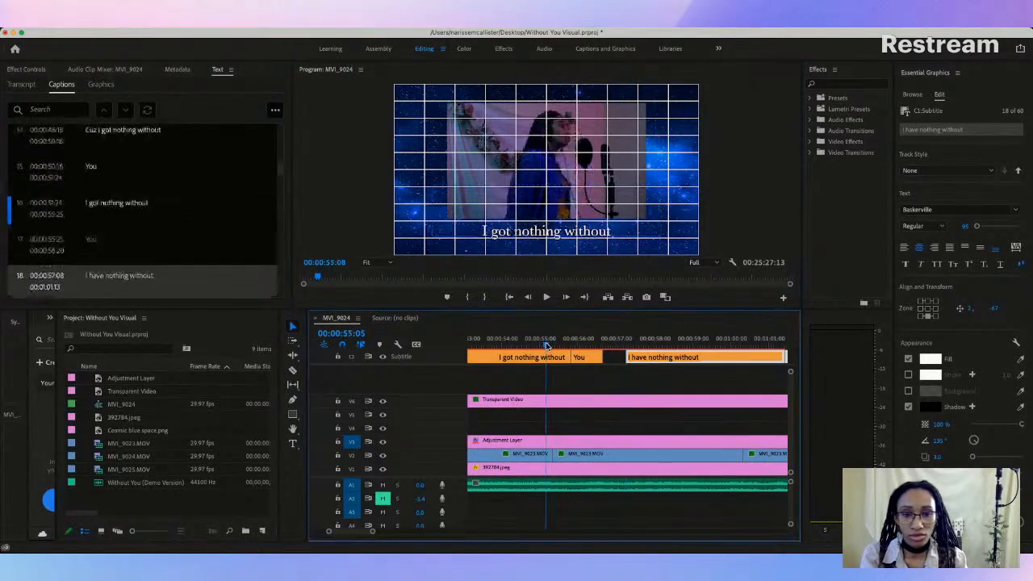
key("space")
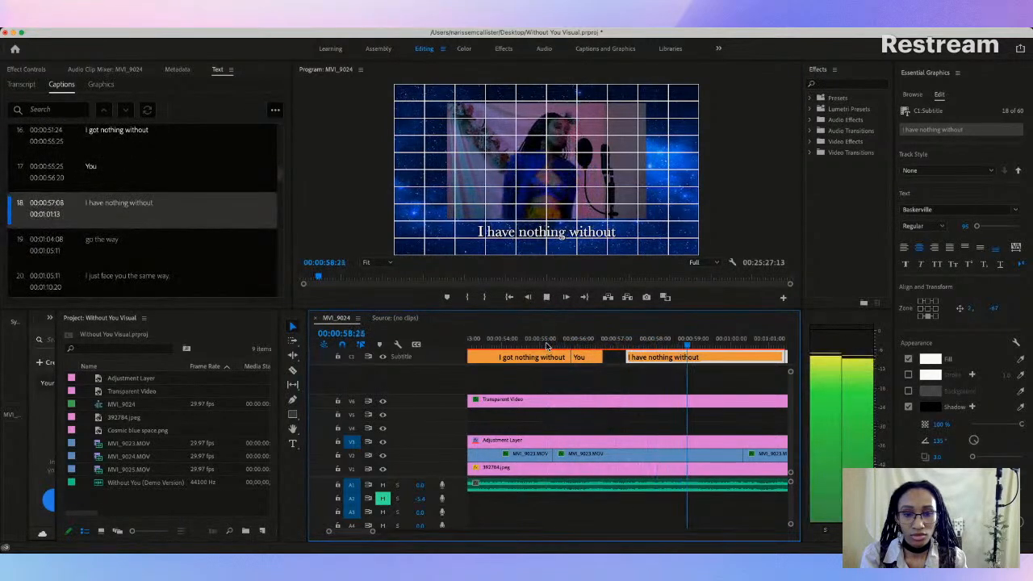
key("space")
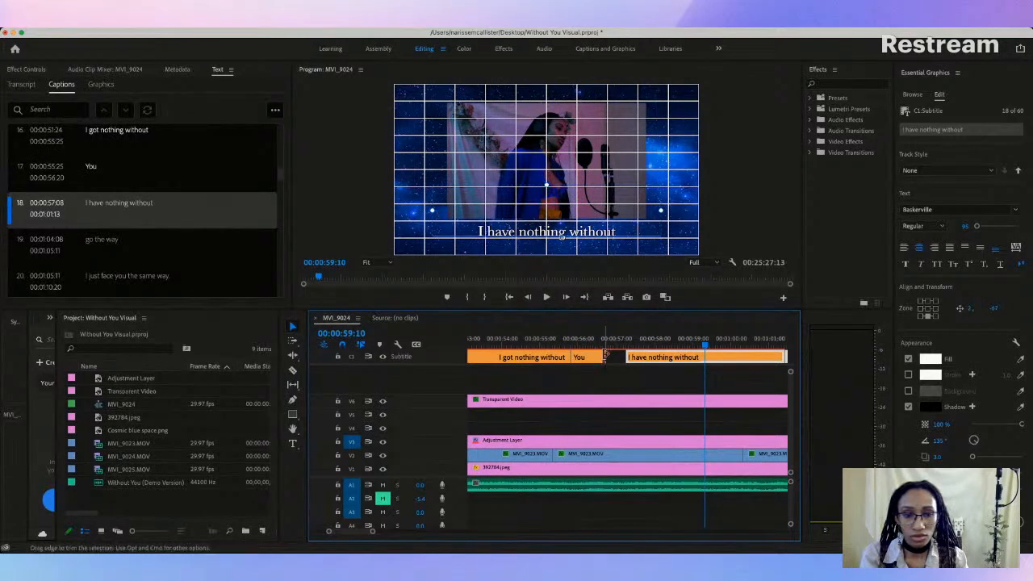
left_click_drag(606, 356, 610, 356)
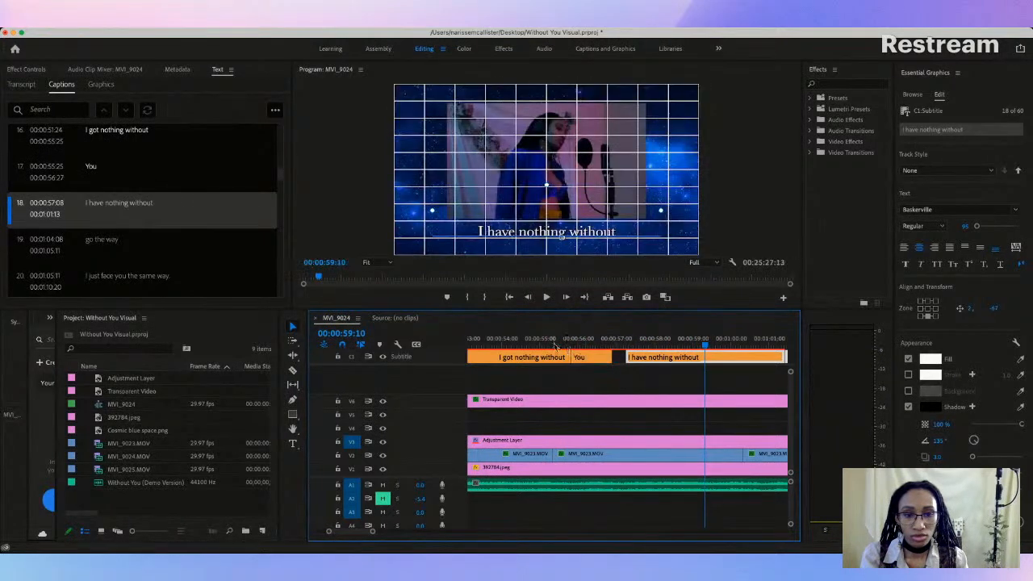
left_click(554, 346)
key("space")
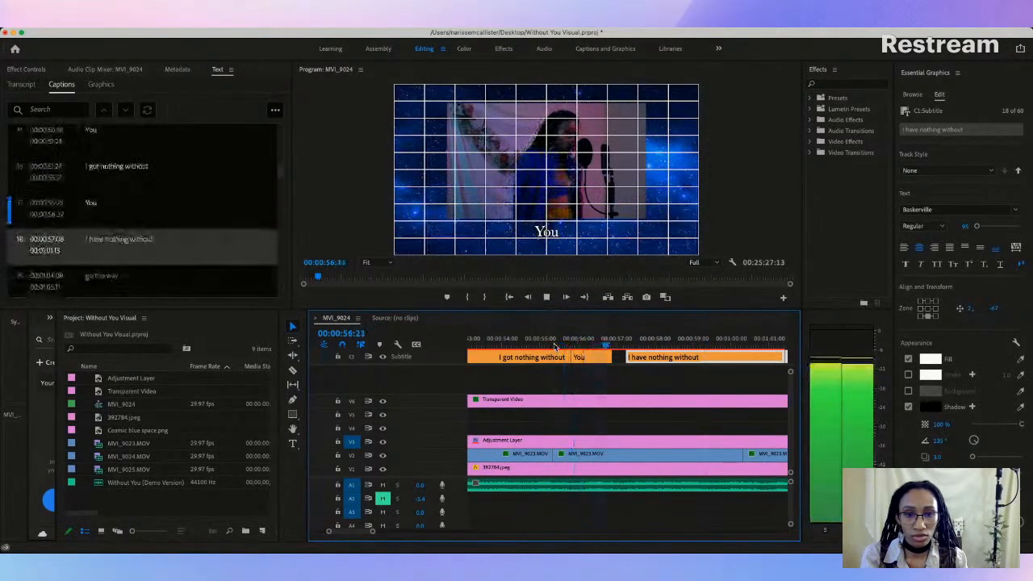
key("space")
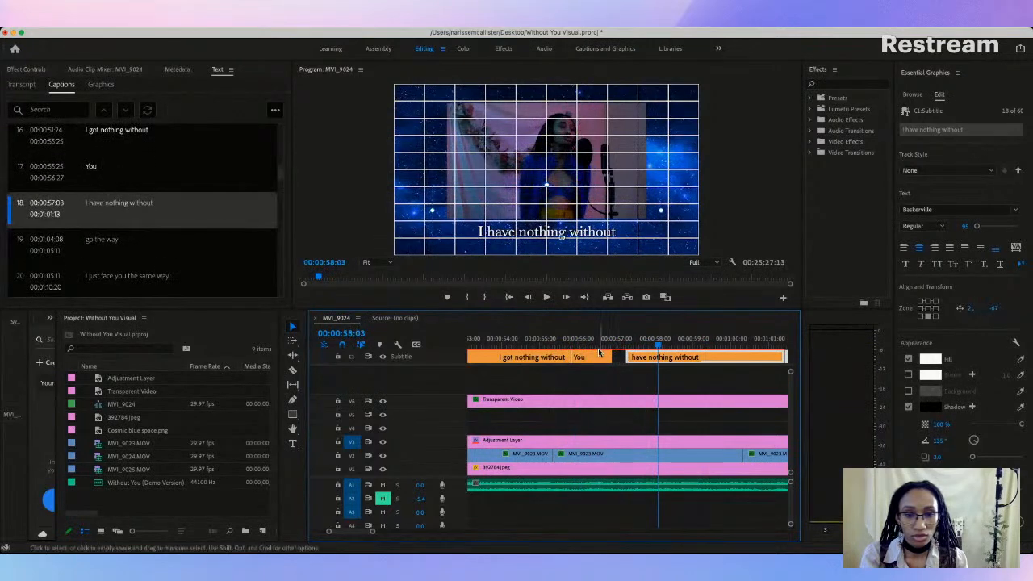
Step: Trim the second "You" caption's end to 00:00:56:21 and play the passage back
left_click_drag(606, 357, 599, 356)
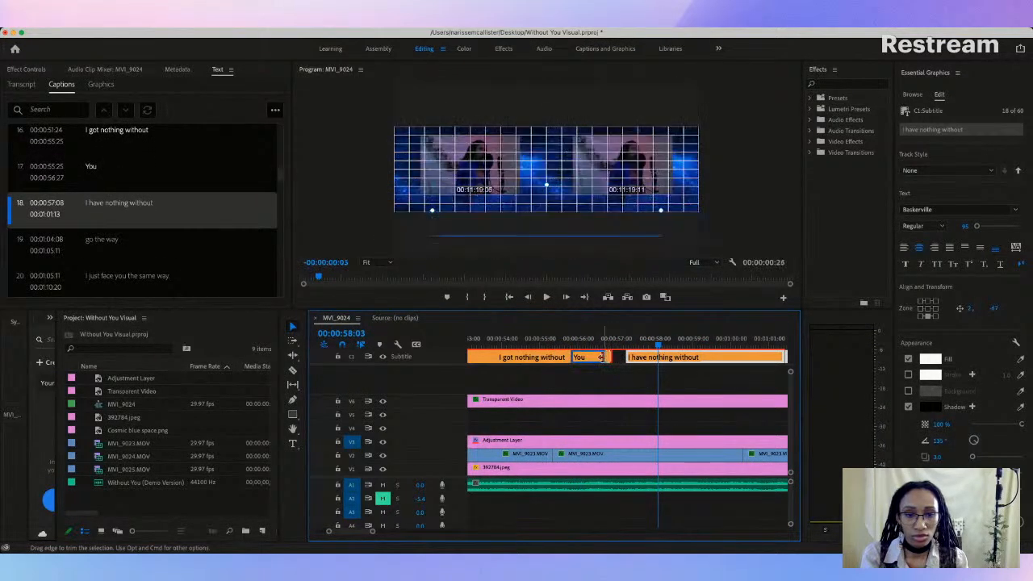
left_click(517, 345)
key("space")
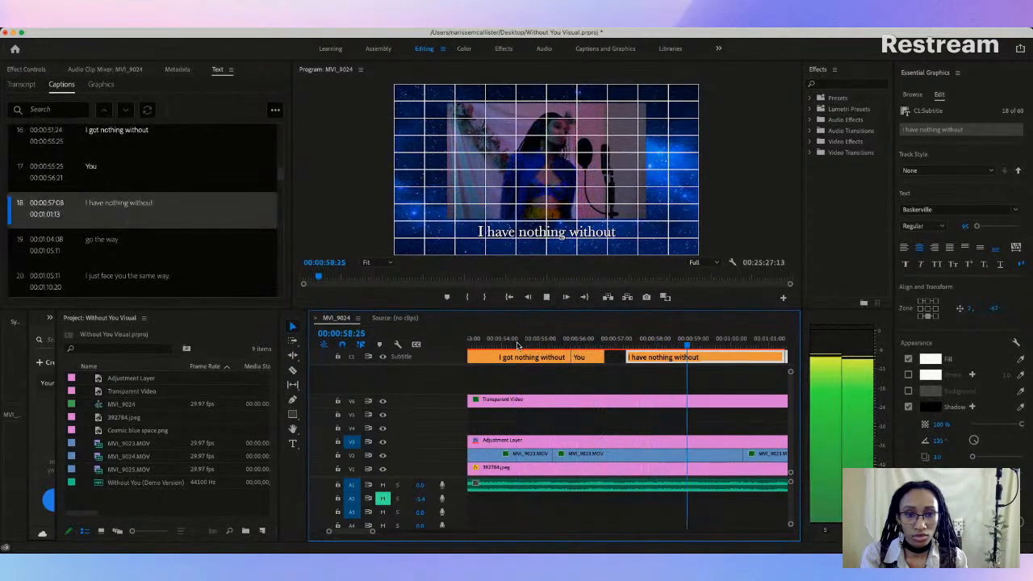
Step: Reword the caption "I have nothing without" at 00:00:57:08 as "I got nothing without"
scroll(541, 359, "up", 3)
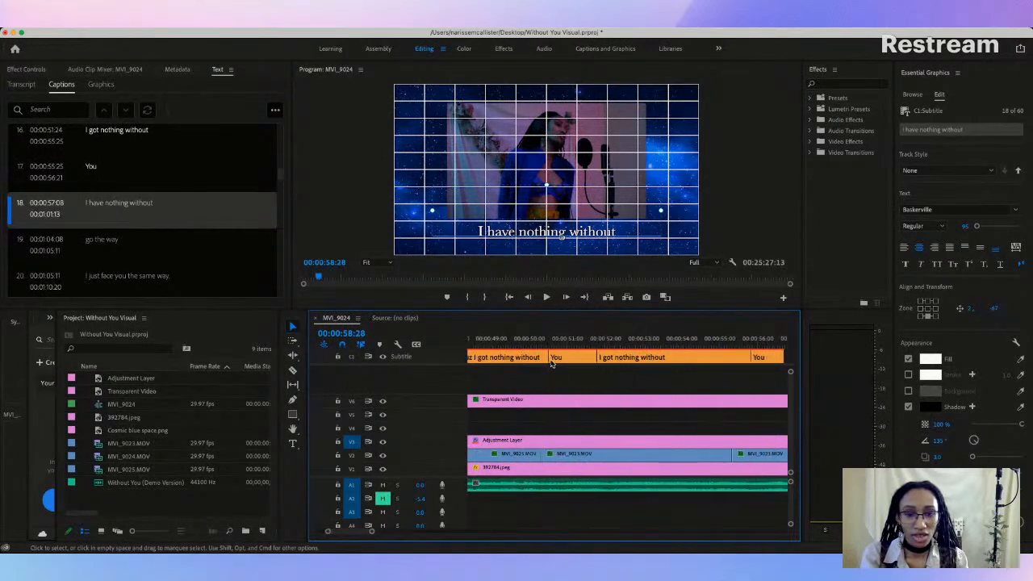
scroll(550, 363, "down", 3)
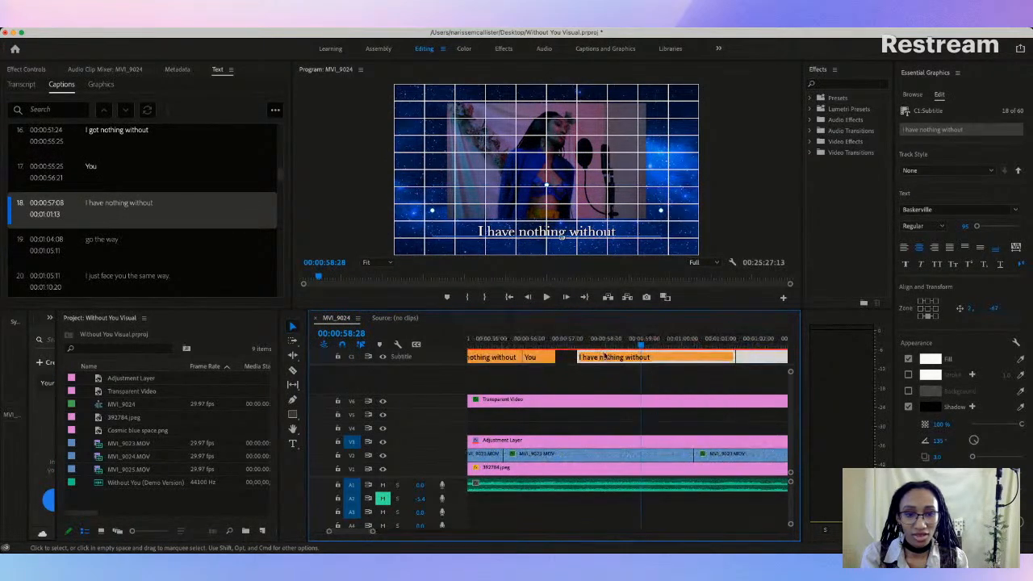
double_click(97, 206)
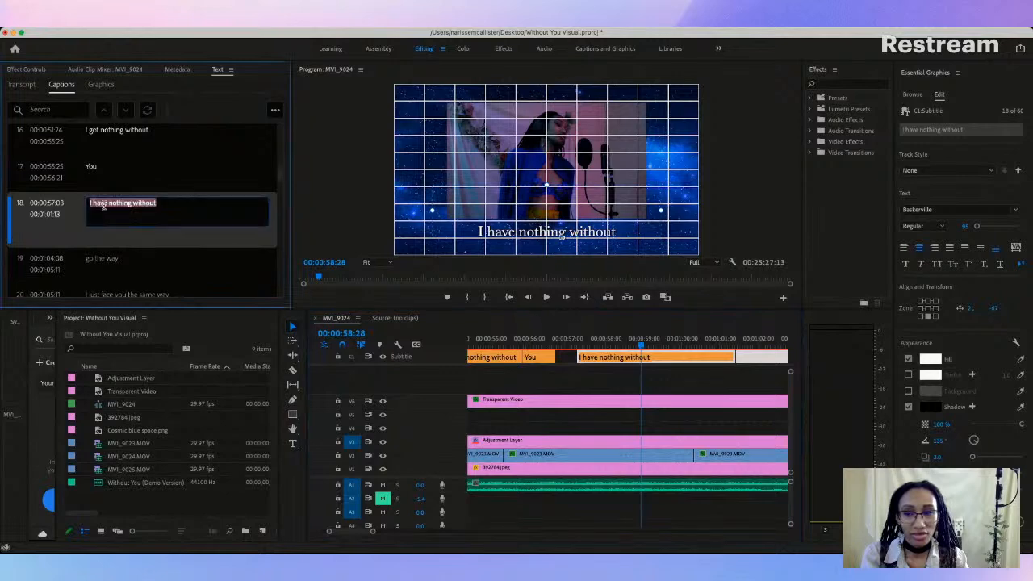
key("BackSpace")
key("BackSpace")
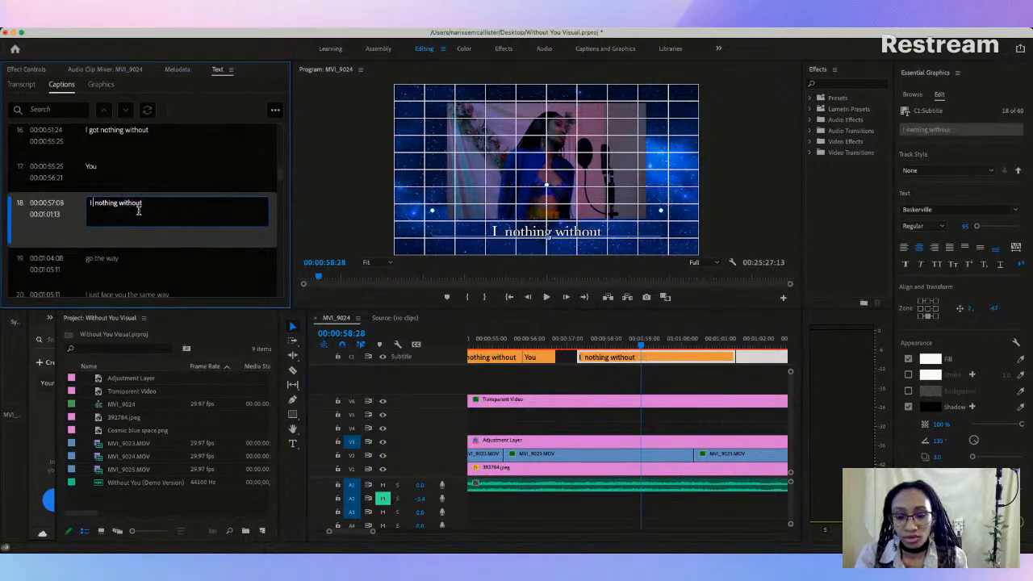
type("got")
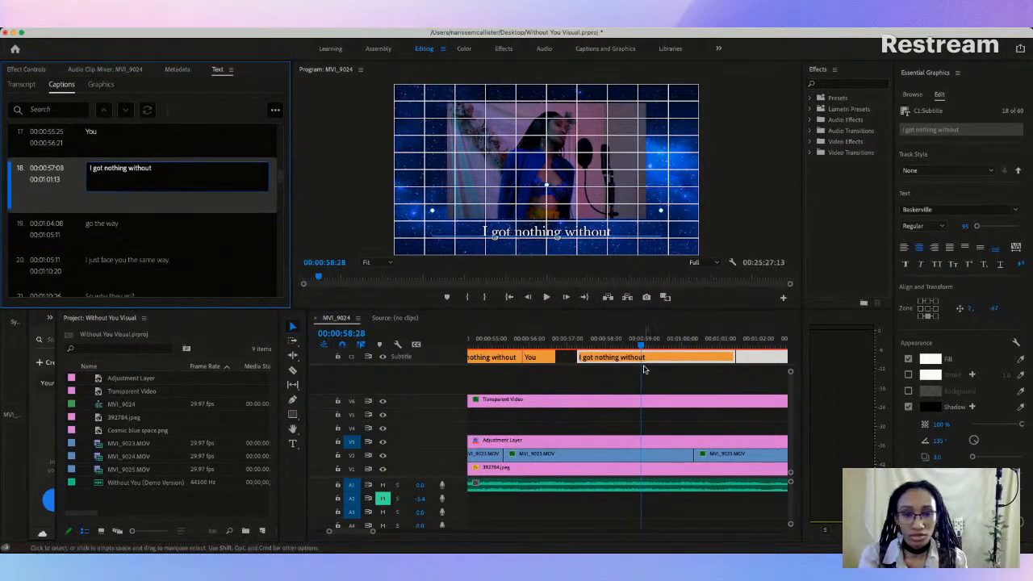
Step: Play back the reworded caption and trim its end to 00:00:59:24
left_click(539, 348)
key("space")
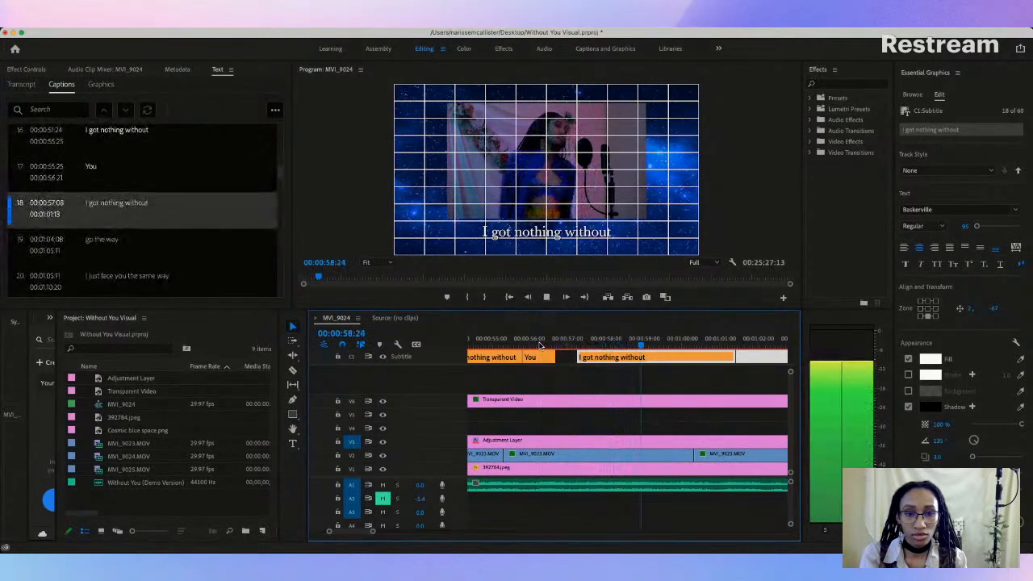
key("space")
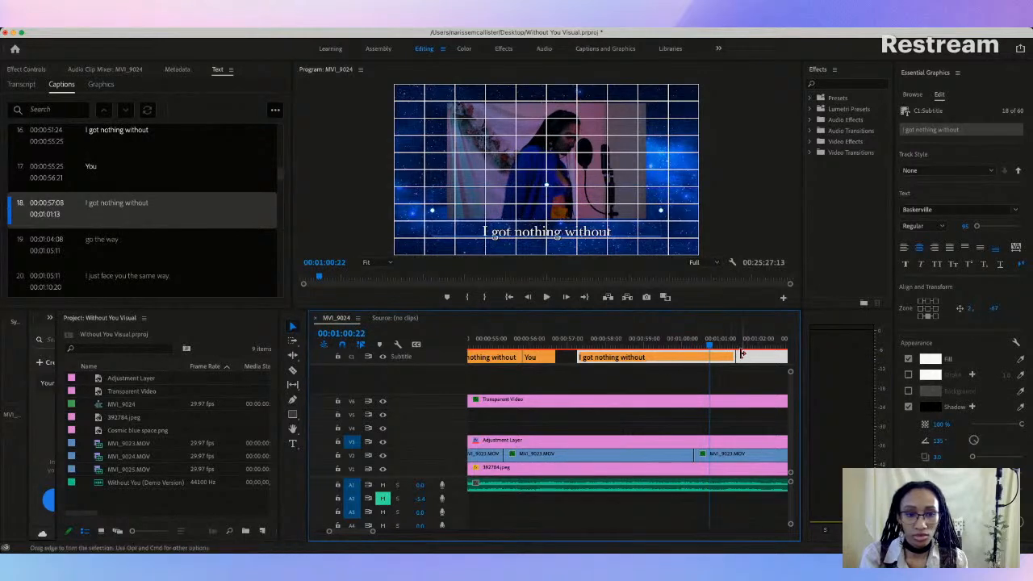
left_click_drag(731, 356, 670, 357)
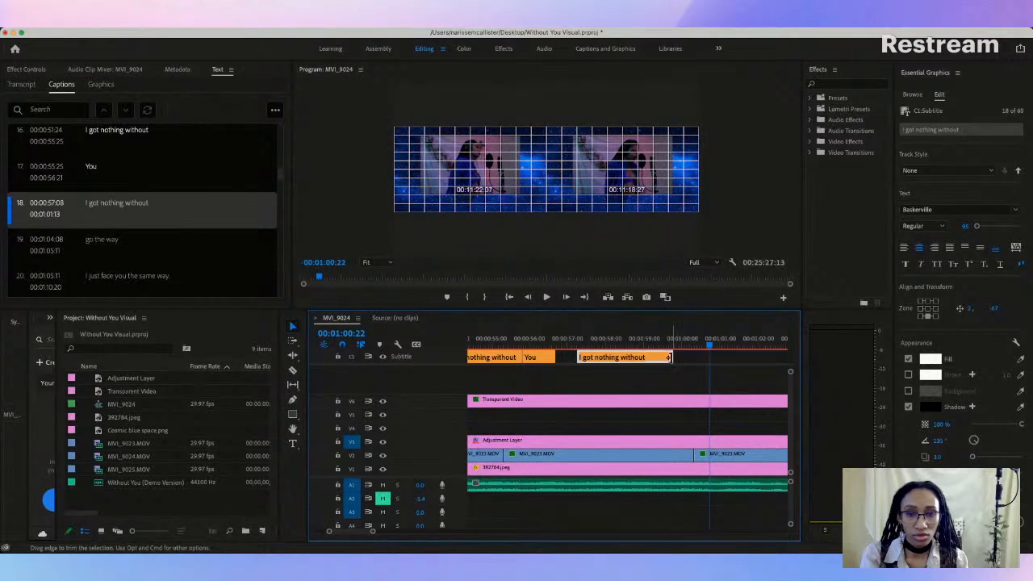
Step: Split the "You" caption that follows "Cuz I got nothing without" into two captions
scroll(671, 358, "right", 5)
scroll(676, 361, "left", 2)
scroll(675, 361, "left", 5)
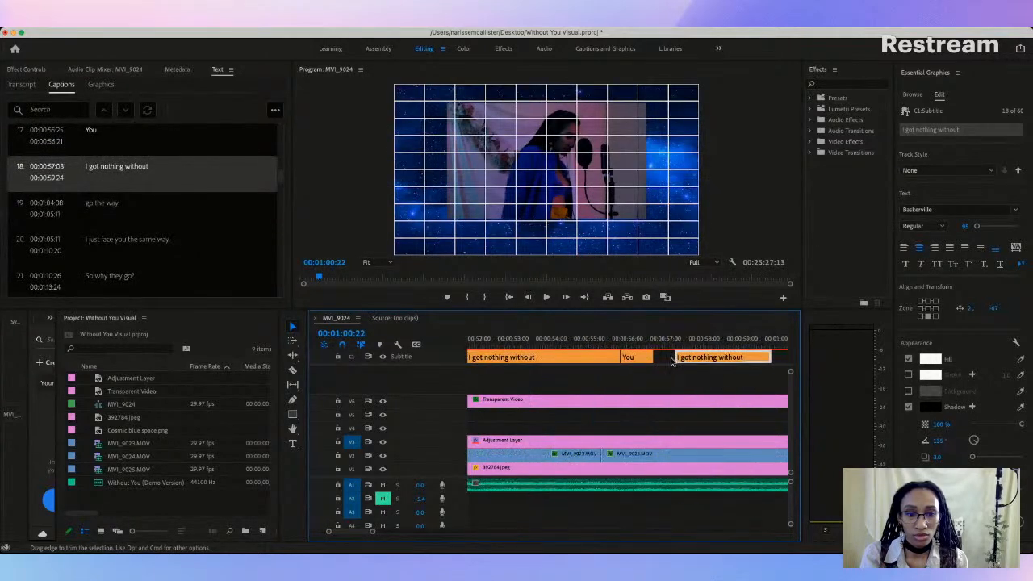
scroll(634, 360, "left", 3)
left_click(613, 356)
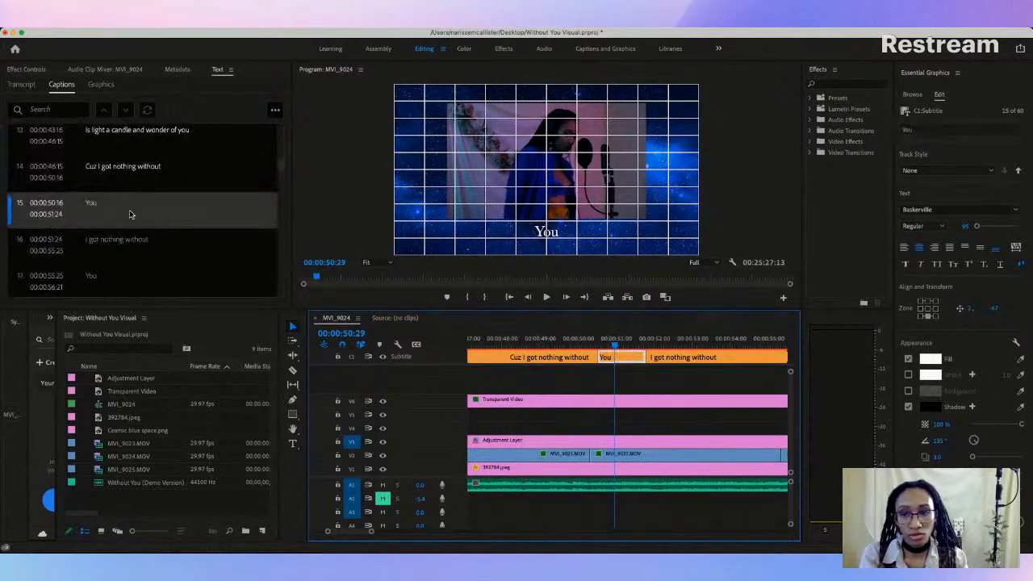
right_click(130, 215)
left_click(275, 110)
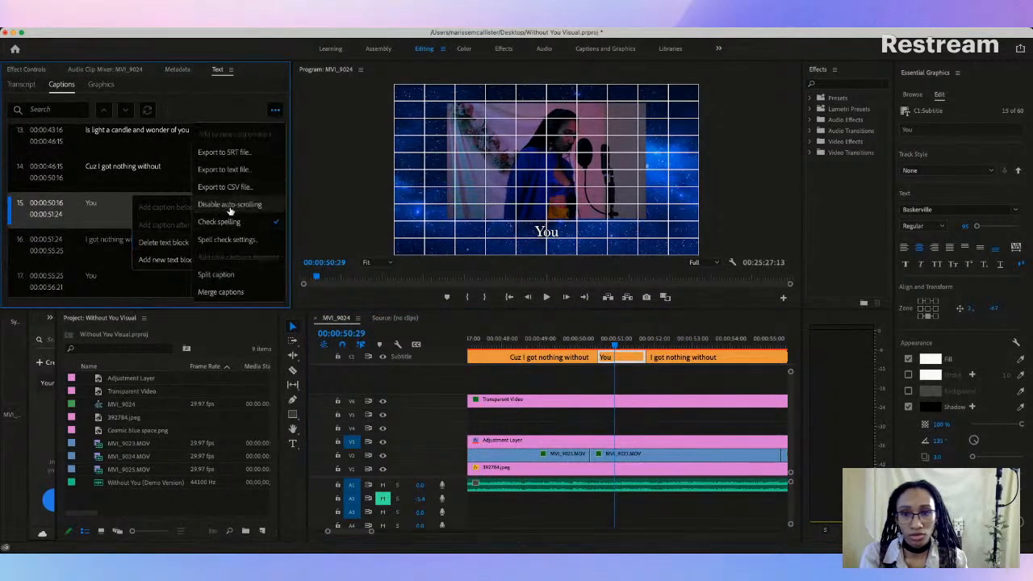
left_click(228, 275)
Step: Move the second "You" half to 00:00:59:24, directly after the last "I got nothing without", and extend the first half's end to 00:00:51:24
scroll(557, 358, "down", 3)
left_click(533, 357)
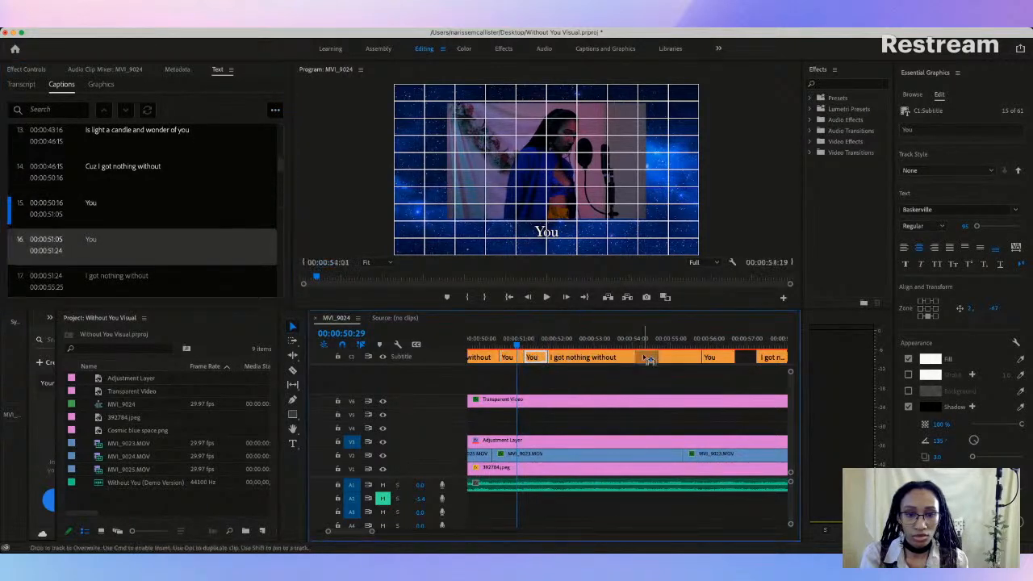
left_click_drag(807, 361, 732, 385)
left_click_drag(807, 370, 531, 357)
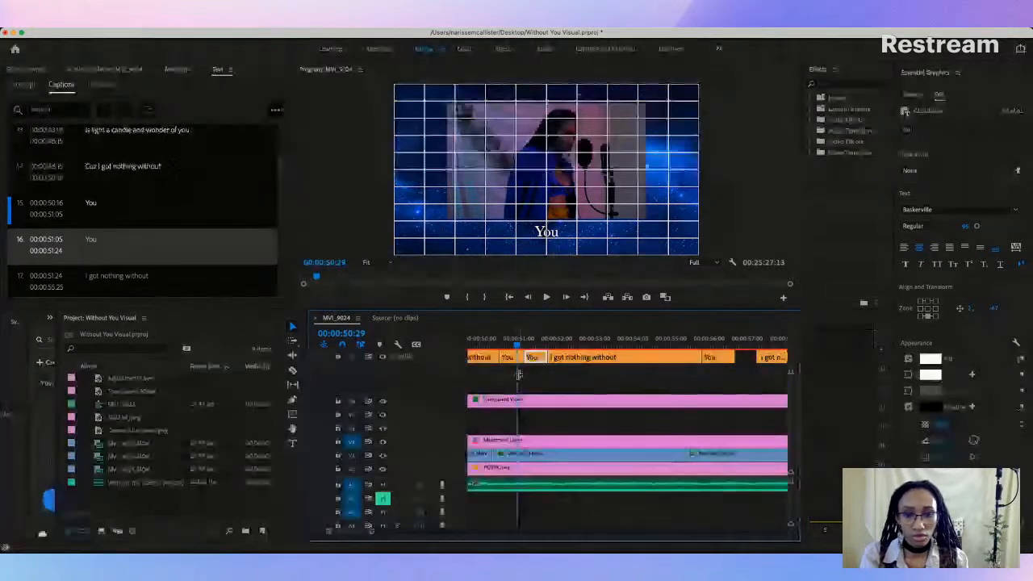
left_click_drag(372, 532, 382, 535)
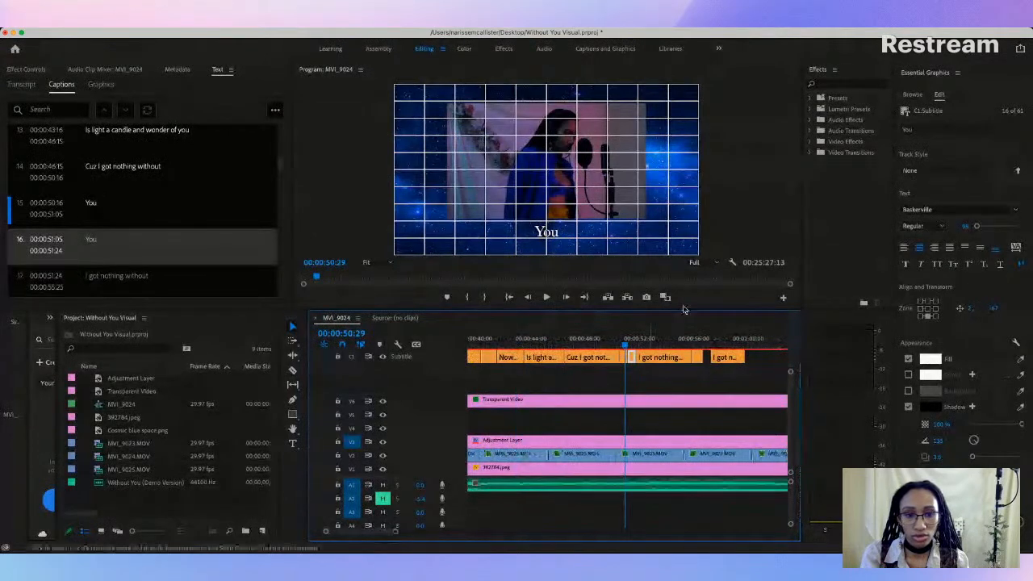
left_click_drag(632, 356, 750, 361)
left_click(627, 357)
left_click_drag(629, 356, 637, 356)
Step: Play back the passage, extend the last "I got nothing without" to 00:01:00:10, and move the "You" after it to 00:01:00:29
left_click(611, 347)
key("space")
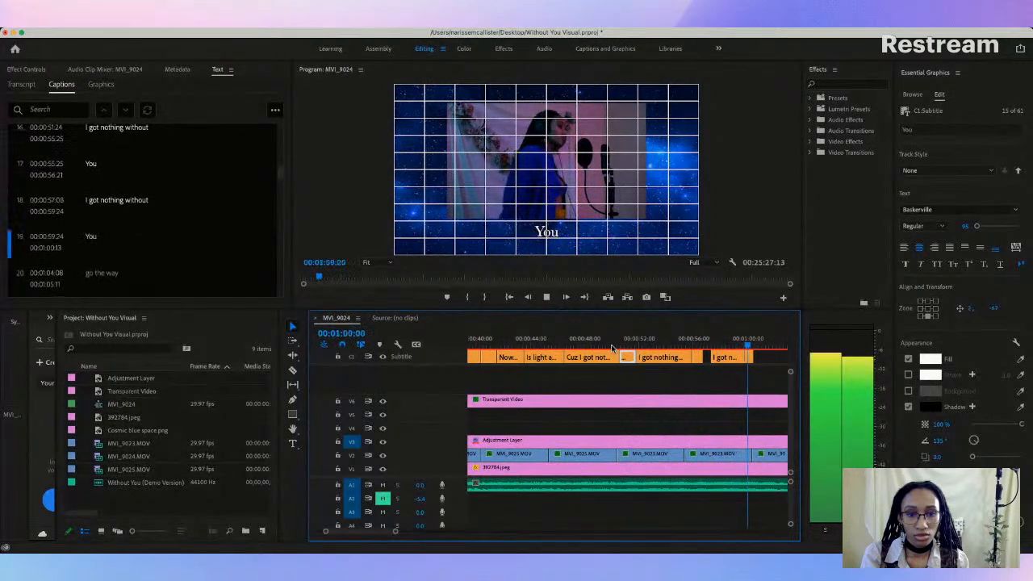
key("space")
scroll(726, 364, "right", 5)
mouse_move(637, 359)
left_mouse_down()
mouse_move(652, 360)
mouse_move(642, 356)
left_mouse_up()
Step: Play from "I got nothing without" to the start of "I just face you the same way." to check the captions against the vocals
left_click(557, 345)
key("space")
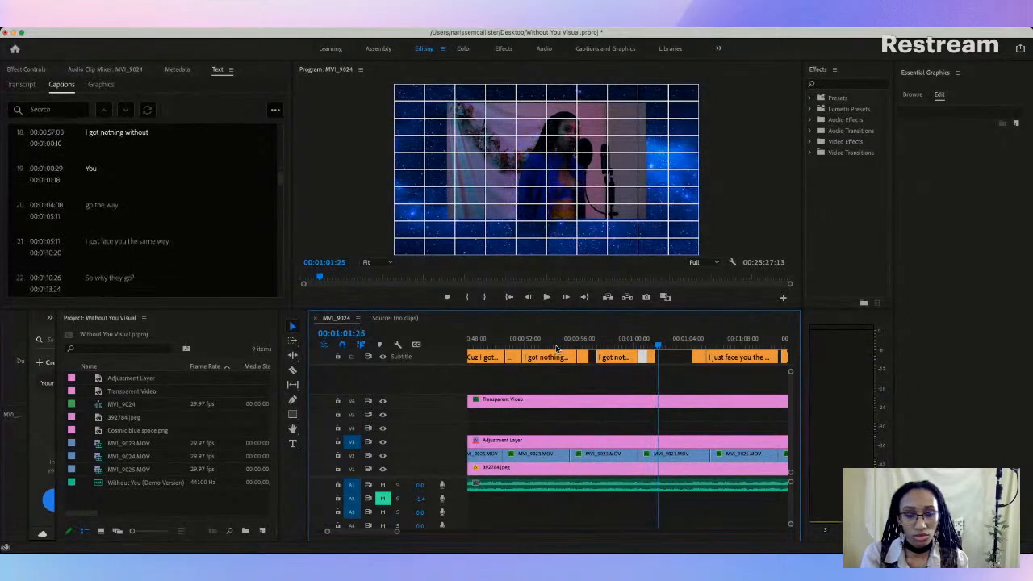
left_click(604, 346)
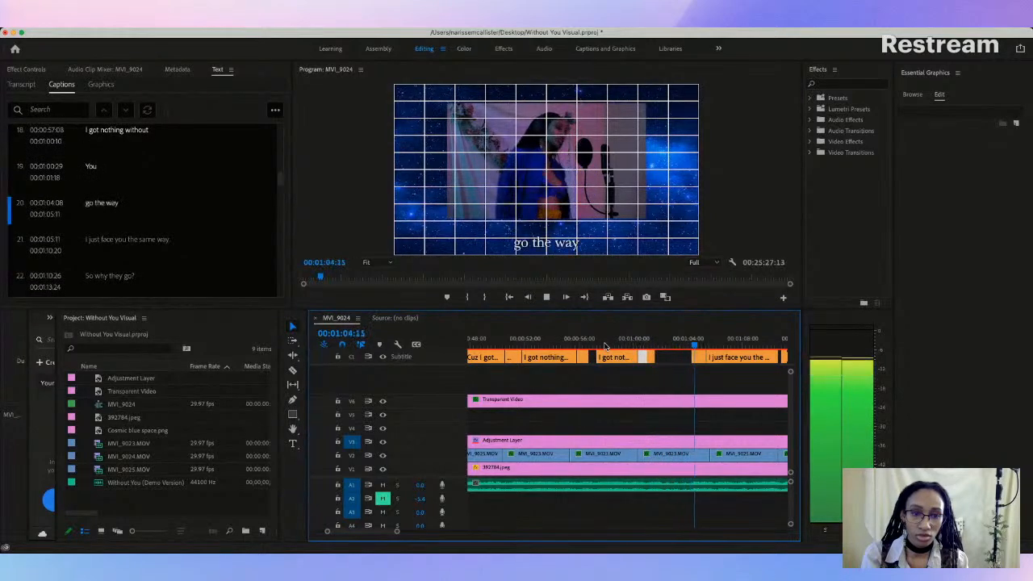
key("space")
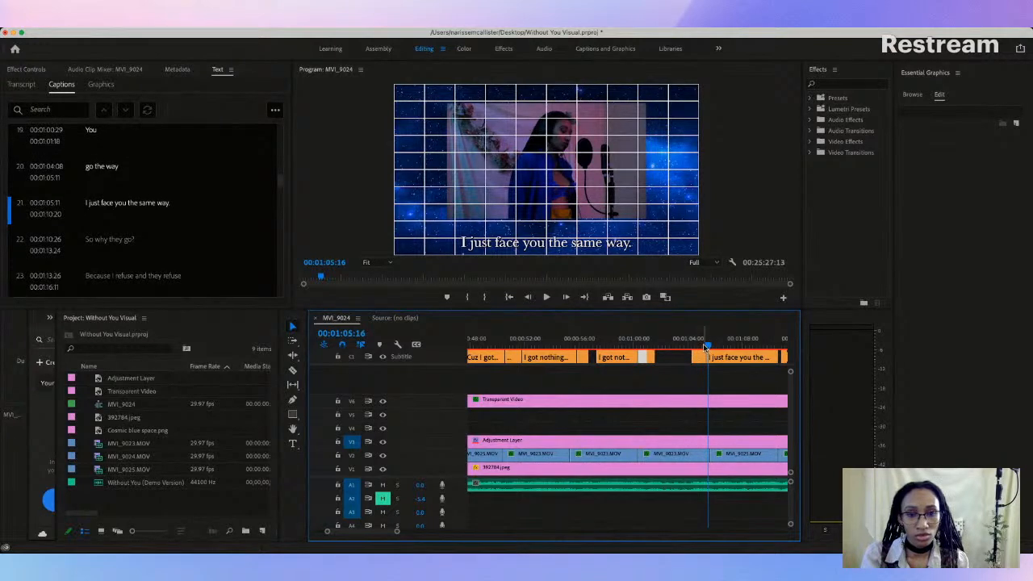
Step: Replace the caption text "go the way" with "Rule the way I move"
scroll(687, 347, "right", 2)
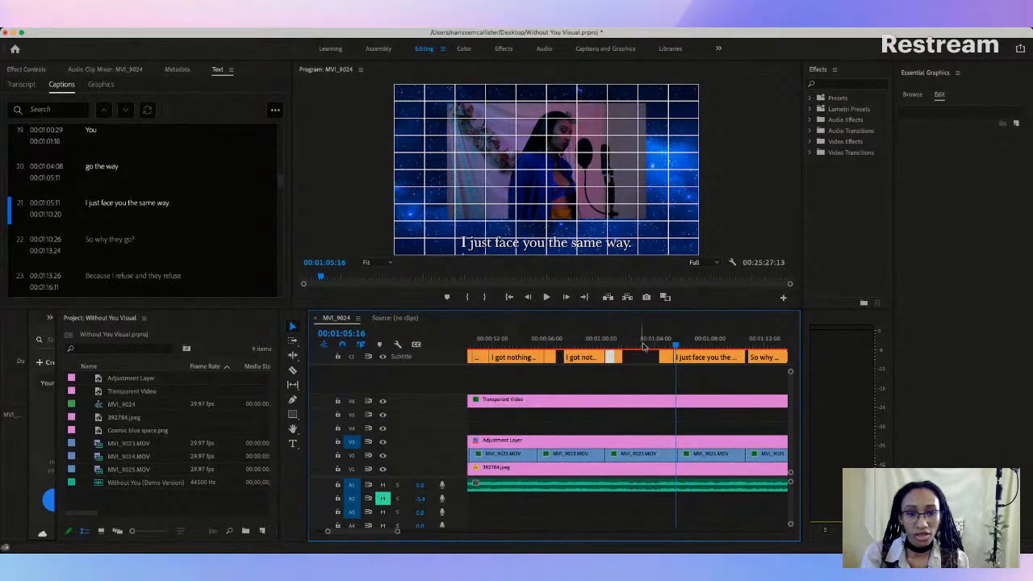
left_click(668, 359)
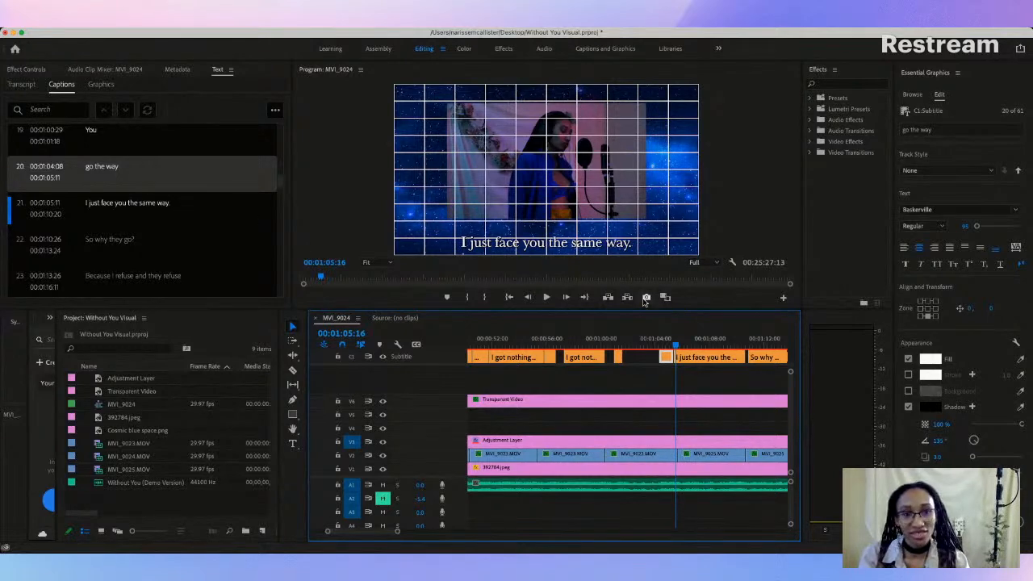
left_click_drag(626, 347, 671, 346)
left_click(102, 205)
double_click(104, 205)
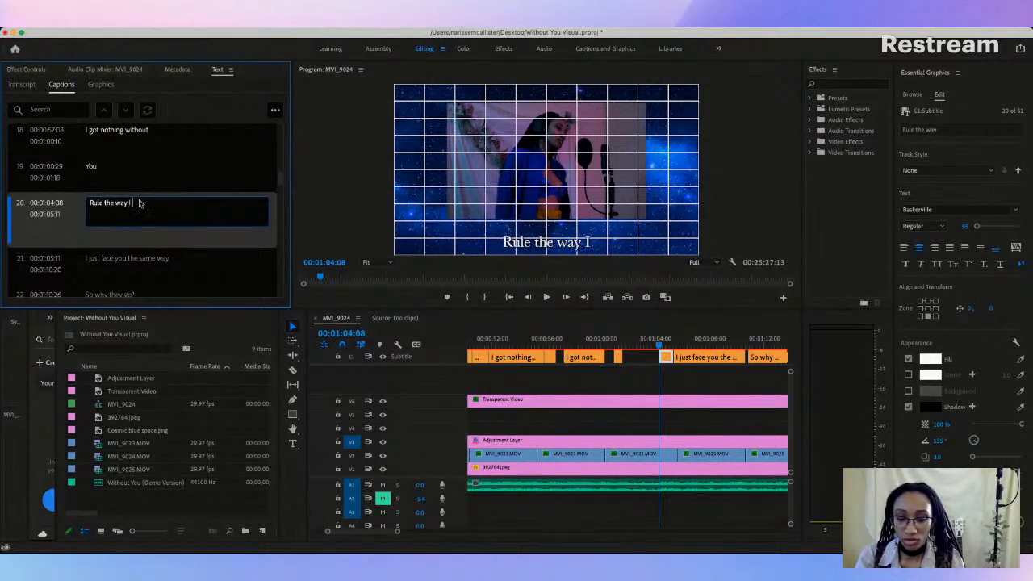
left_click(633, 357)
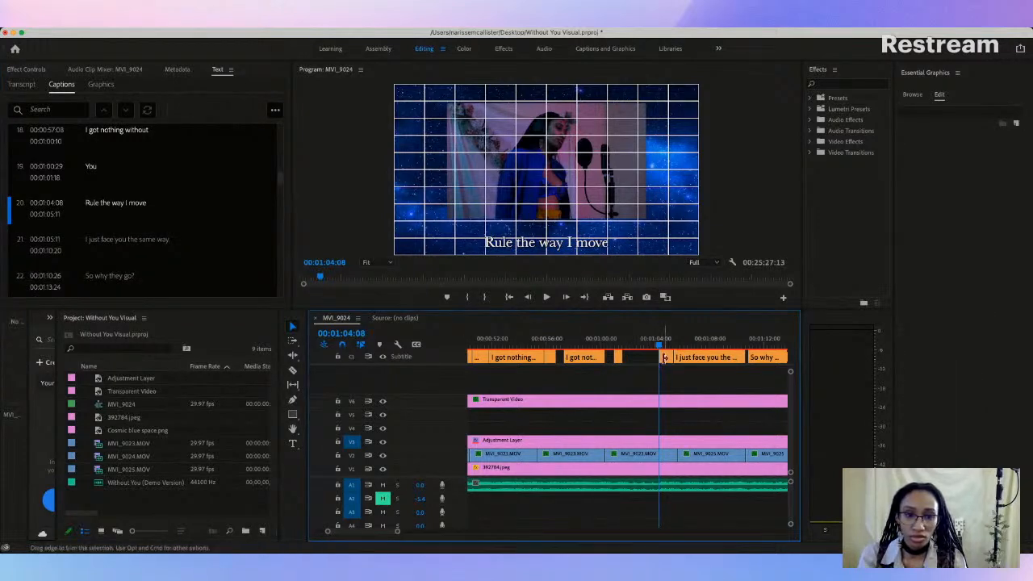
Step: Play the passage, extend "Rule the way I move" to 00:01:07:03, and start "I just face you the same way." at 00:01:07:15
key("space")
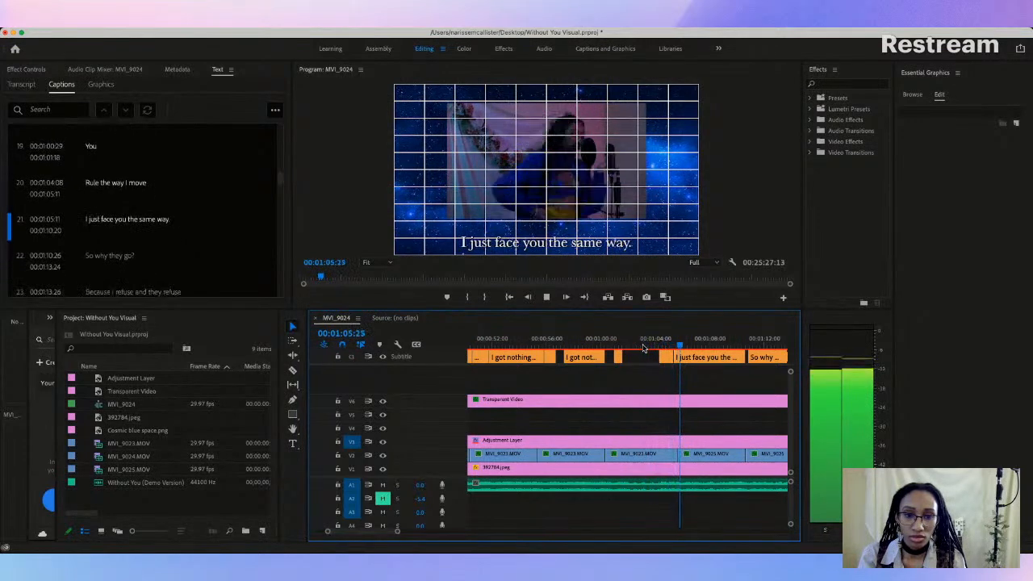
key("space")
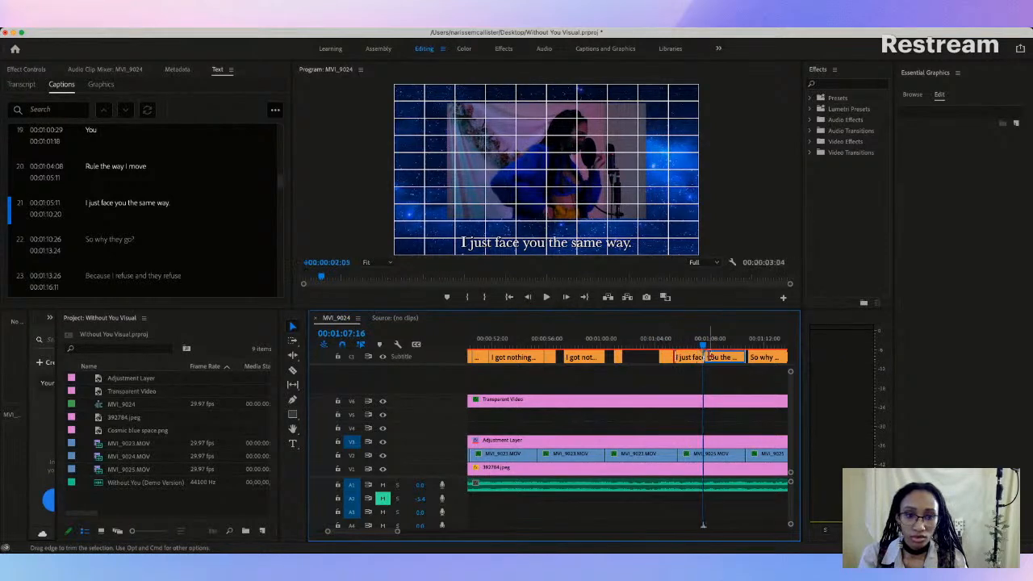
mouse_move(708, 356)
left_mouse_down()
mouse_move(678, 357)
mouse_move(699, 355)
left_mouse_up()
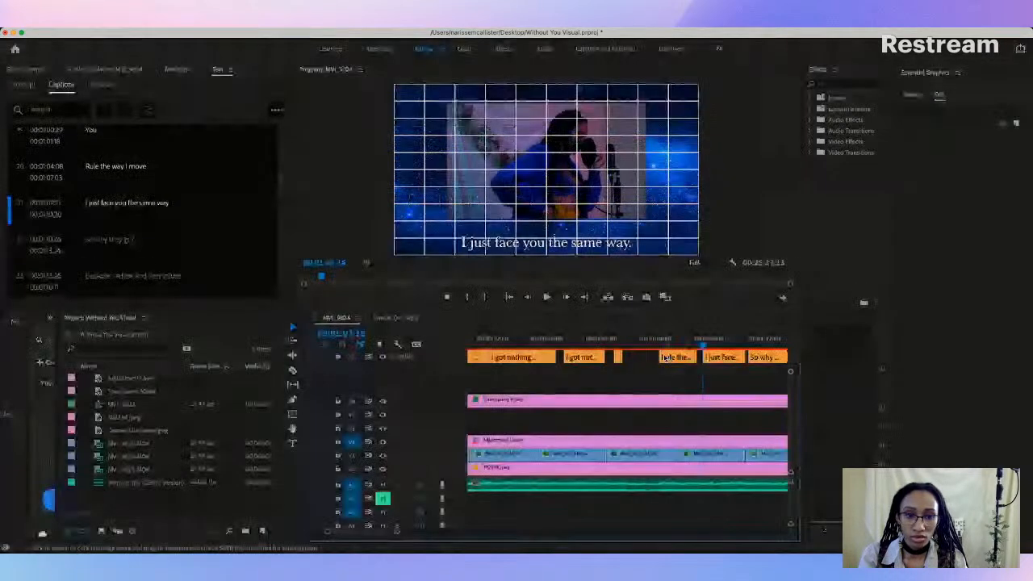
Step: Play back the retimed captions and raise "Rule the way I move" to a vertical position of -67, just below the video frame
left_click(608, 344)
key("space")
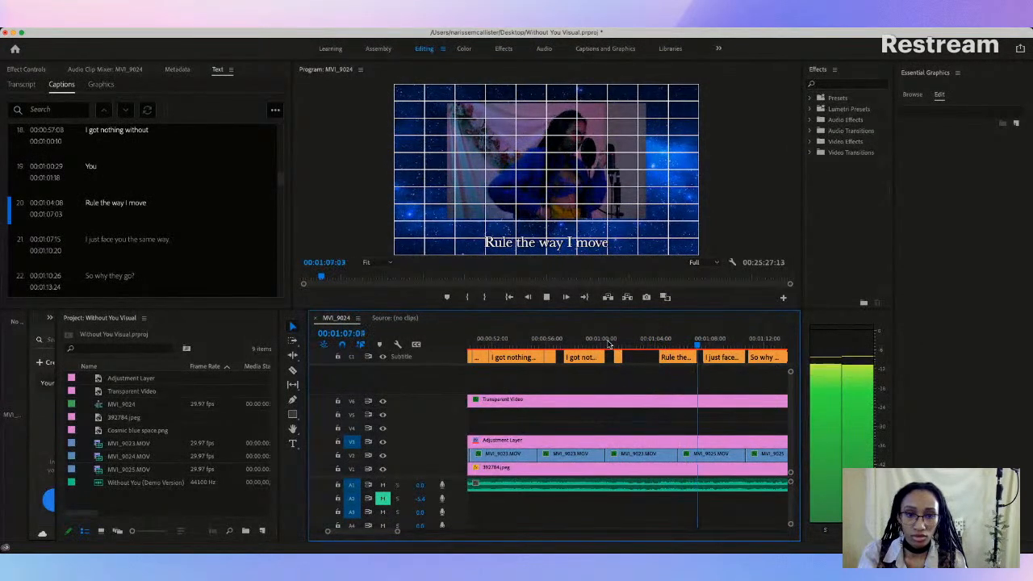
key("space")
left_click(678, 344)
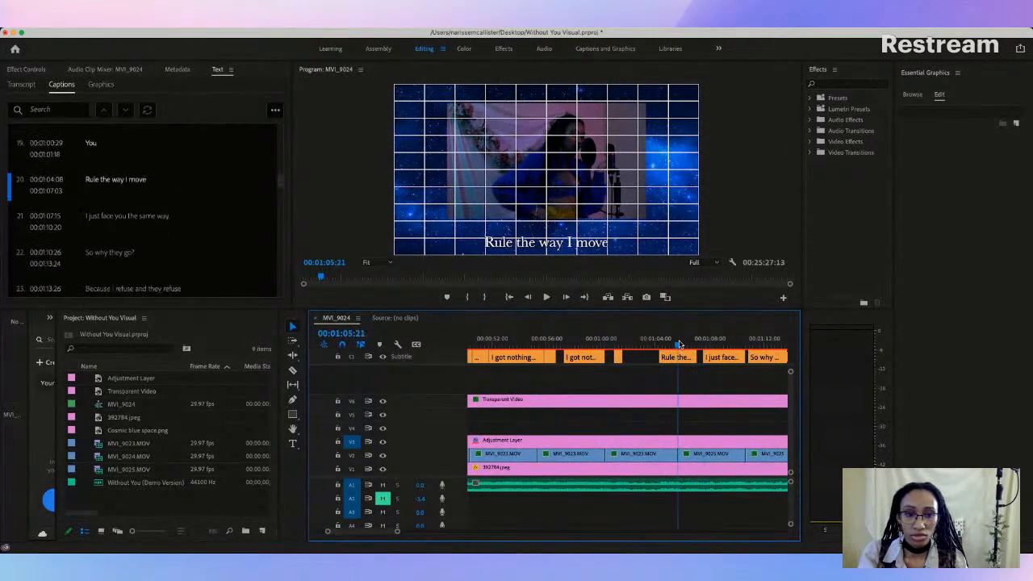
left_click(545, 246)
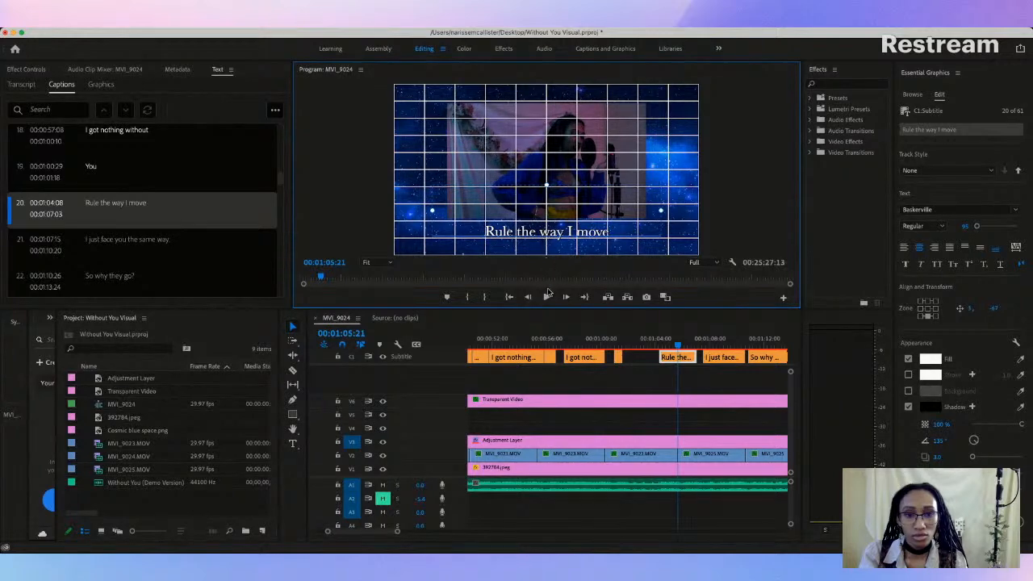
Step: Play through "I just face you the same way." and replace that caption's text with "I cherish the day"
left_click(645, 345)
key("space")
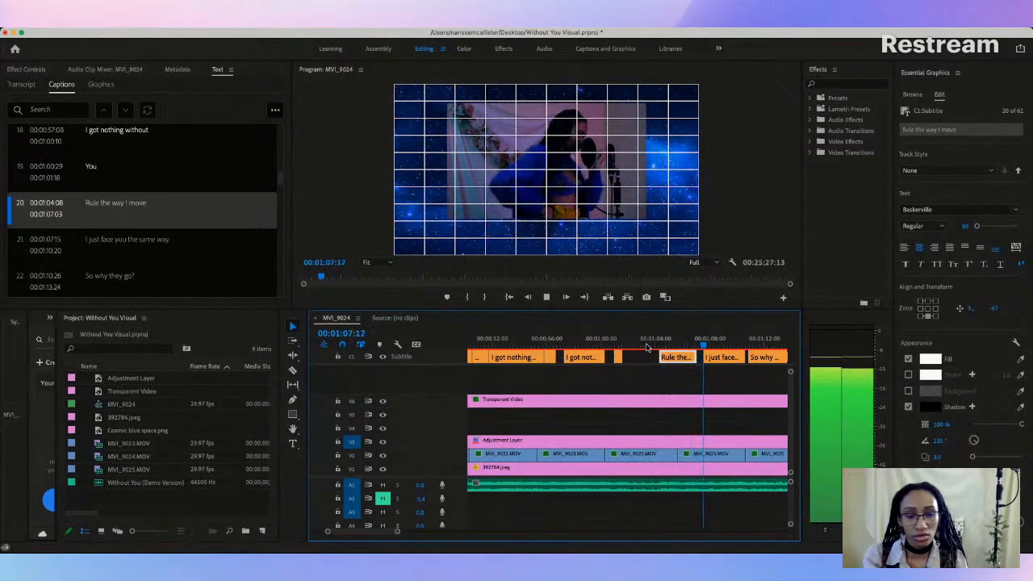
key("space")
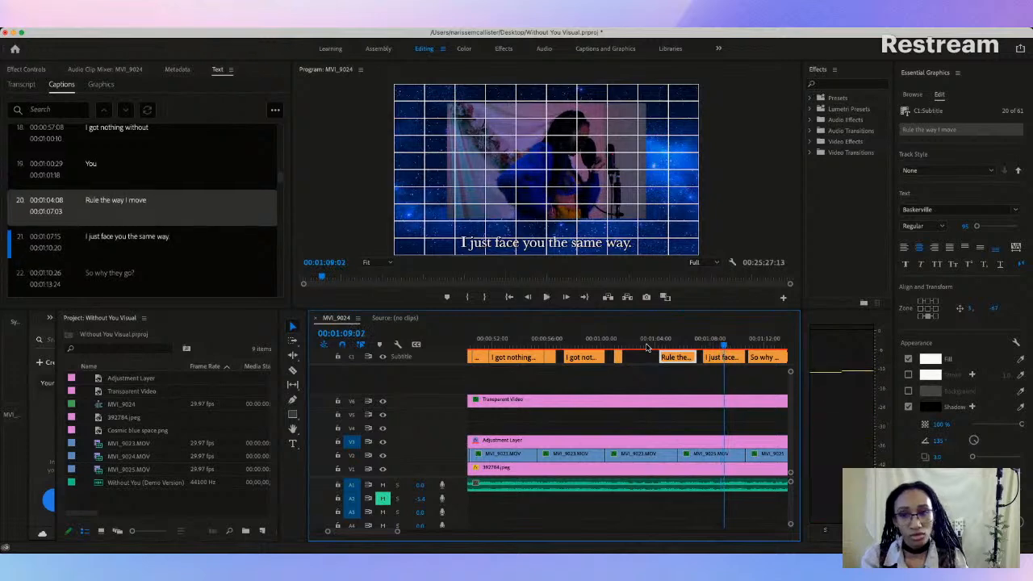
left_click(711, 357)
double_click(126, 204)
key("BackSpace")
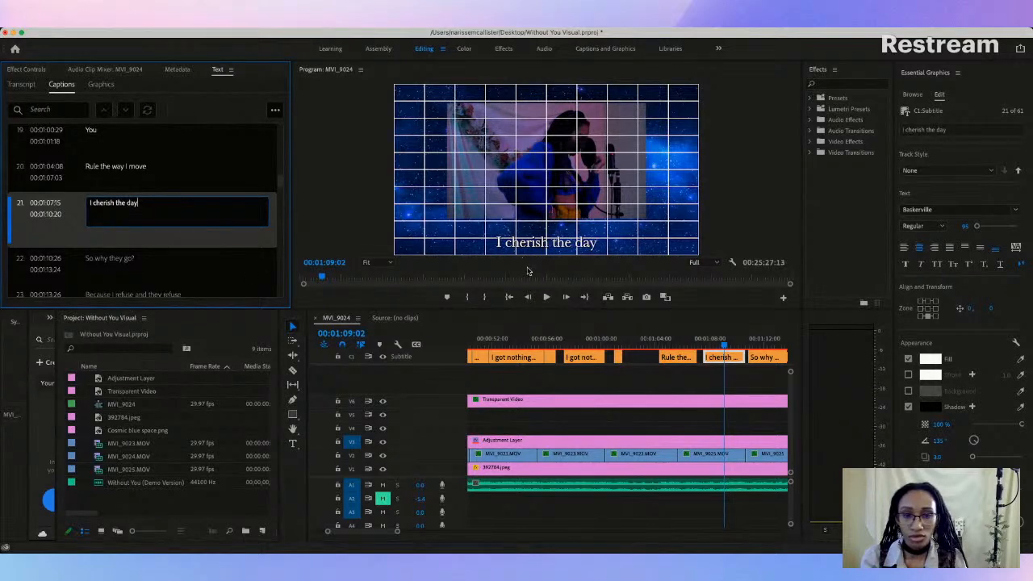
Step: Scrub through the surrounding captions and raise "I cherish the day" to a vertical position of -64, just below the video frame
left_click_drag(327, 533, 311, 535)
scroll(511, 365, "left", 2)
scroll(510, 364, "left", 1)
left_click(496, 345)
left_click_drag(496, 345, 686, 344)
left_click(489, 341)
left_click_drag(489, 341, 691, 343)
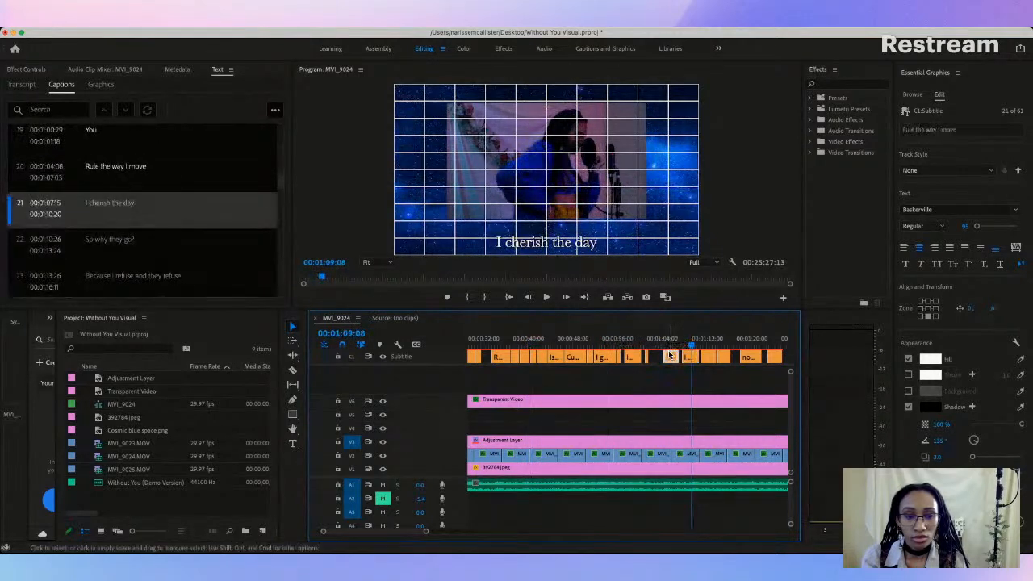
left_click(672, 344)
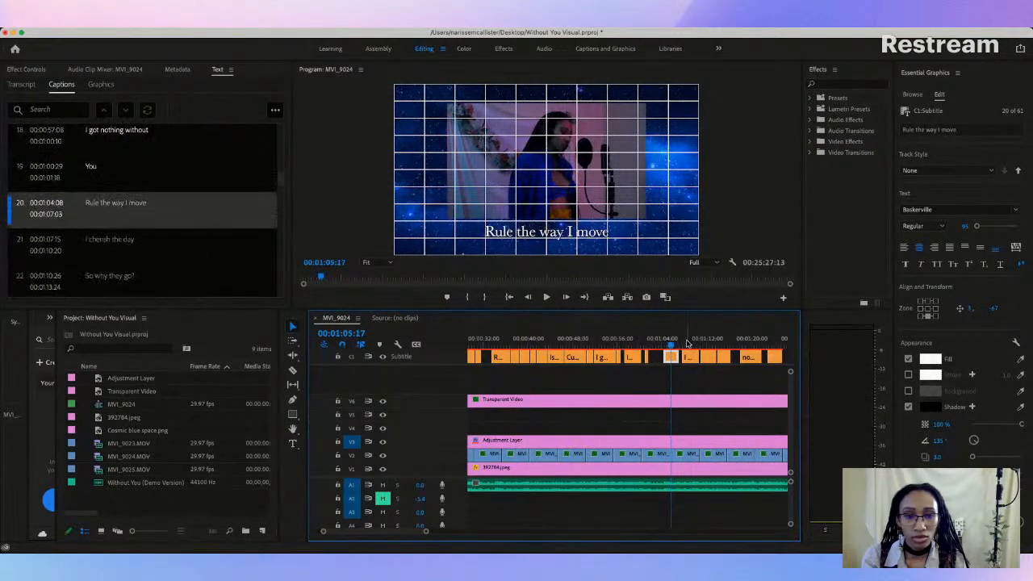
left_click(686, 344)
left_click(551, 246)
left_click_drag(552, 242, 552, 236)
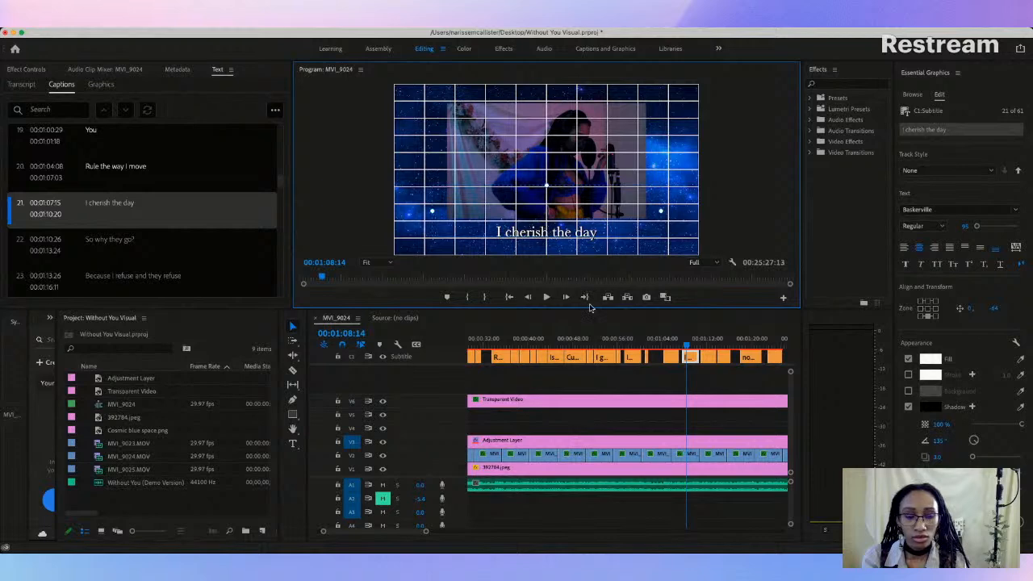
Step: Play "So why they go?" and the preceding "I cherish the day" to check both captions against the vocals
left_click(707, 345)
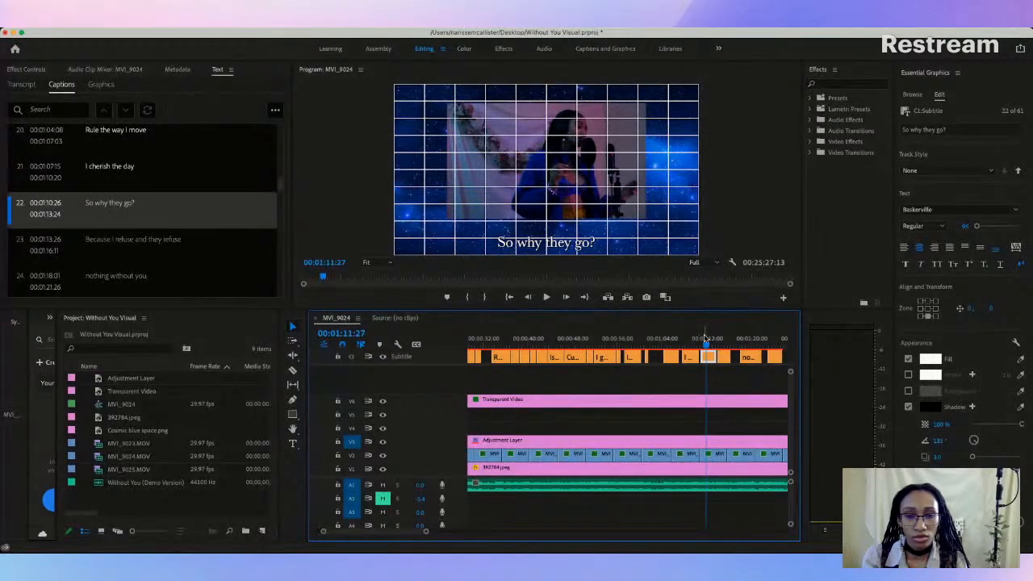
key("space")
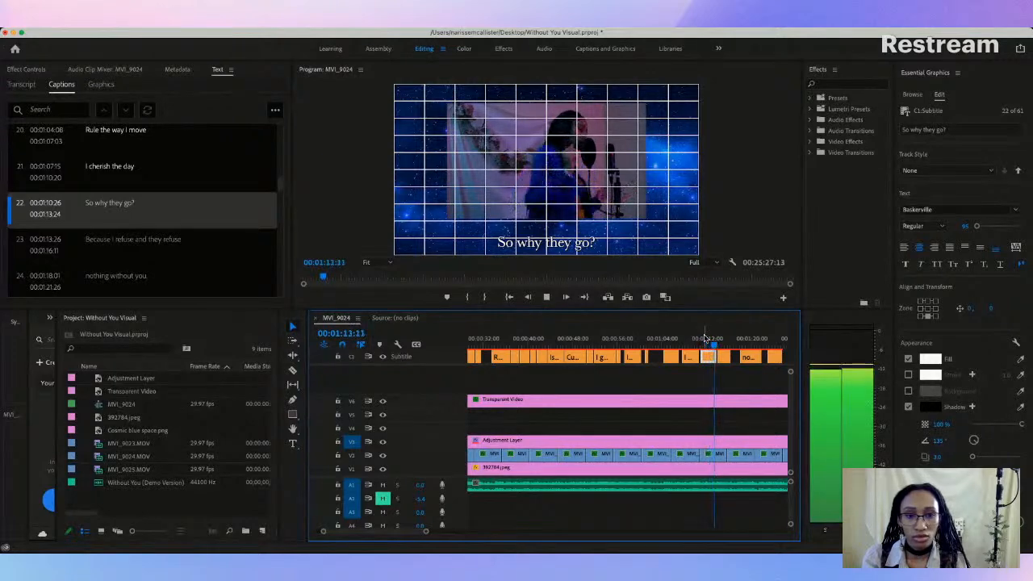
key("space")
left_click(705, 338)
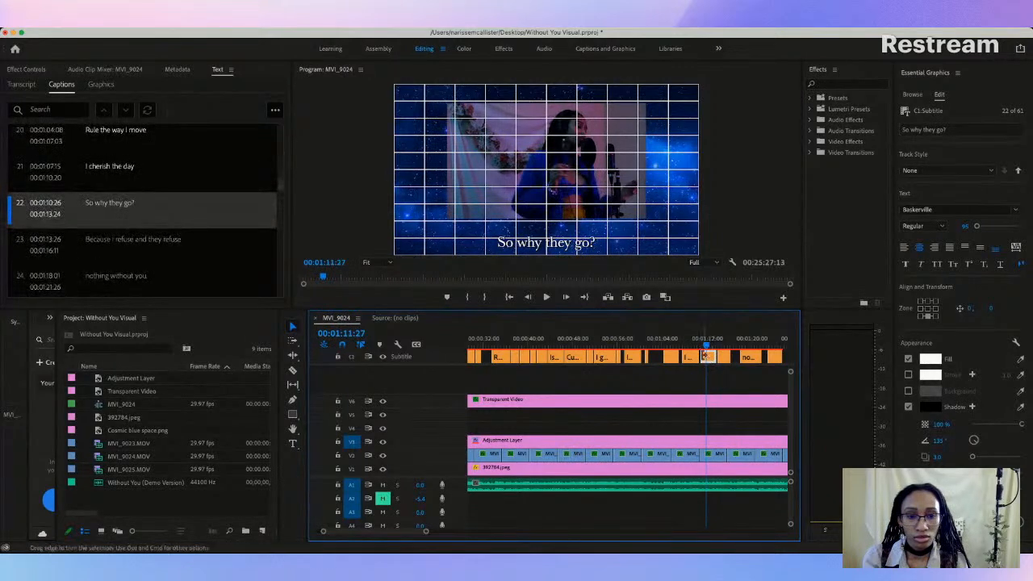
left_click(680, 342)
key("space")
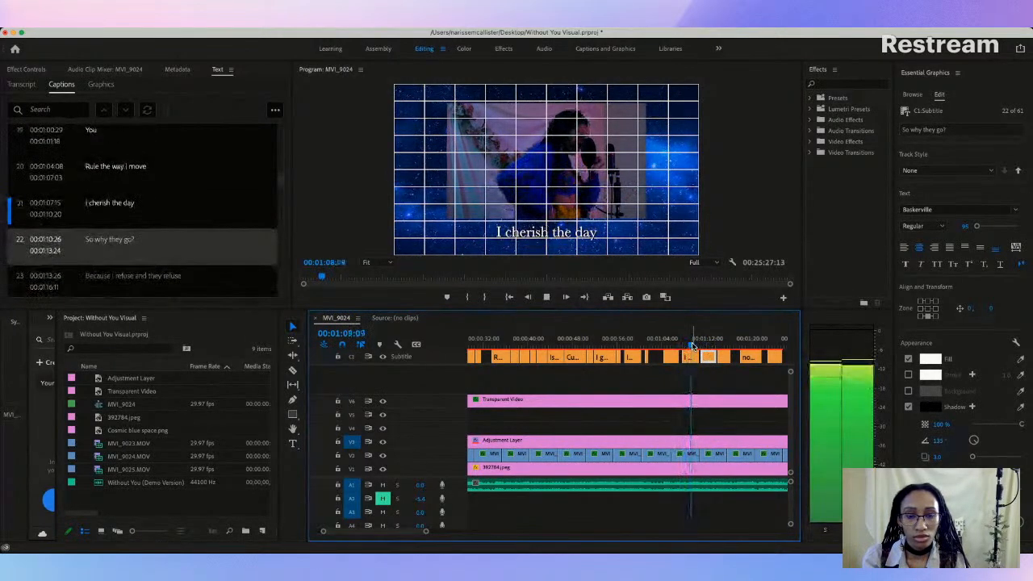
key("space")
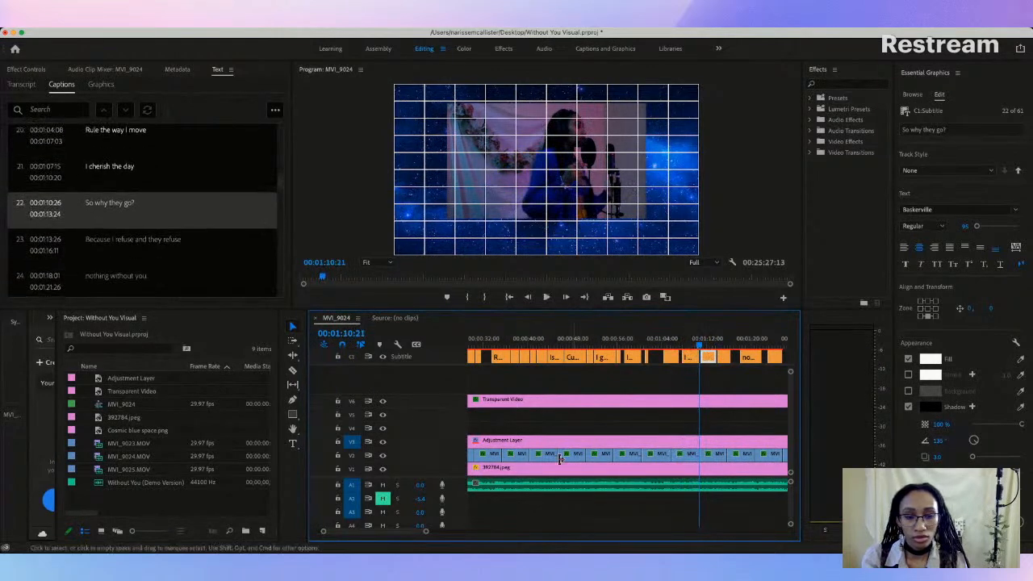
Step: Retime the "I cherish the day" caption to start at 00:01:07:03 and end at 00:01:09:05, playing it back against the vocals
left_click_drag(427, 532, 397, 533)
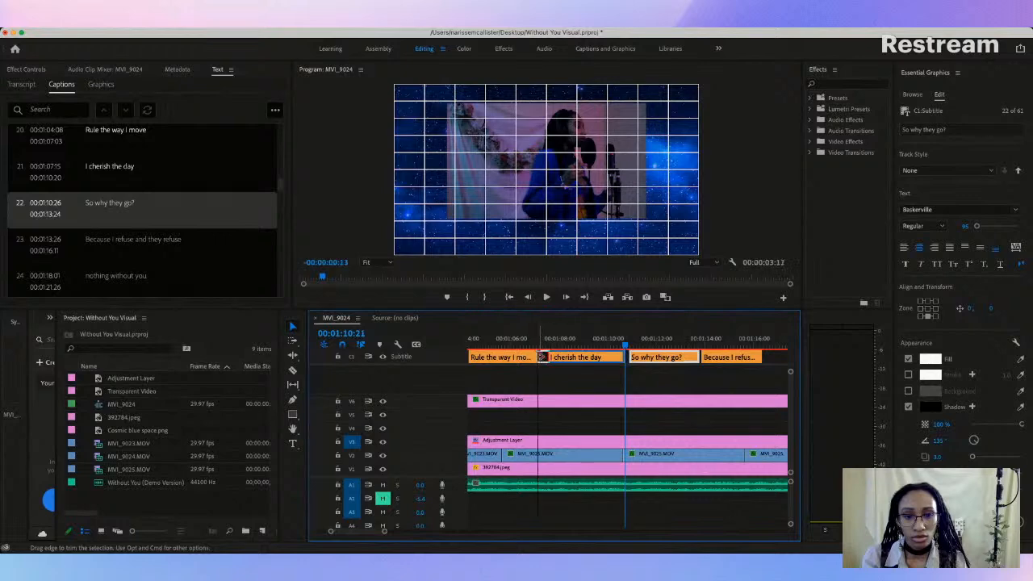
left_click(500, 339)
key("space")
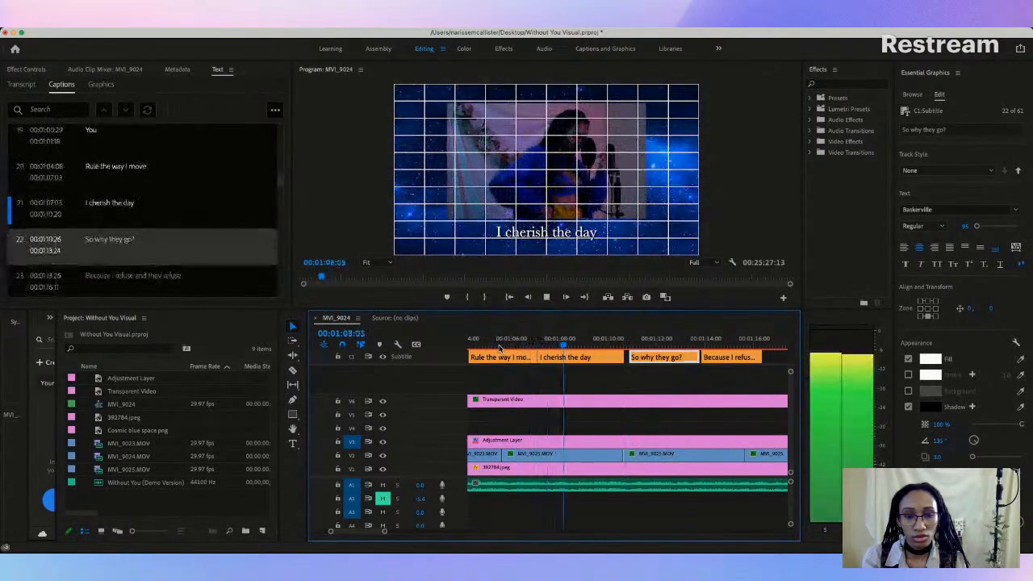
key("space")
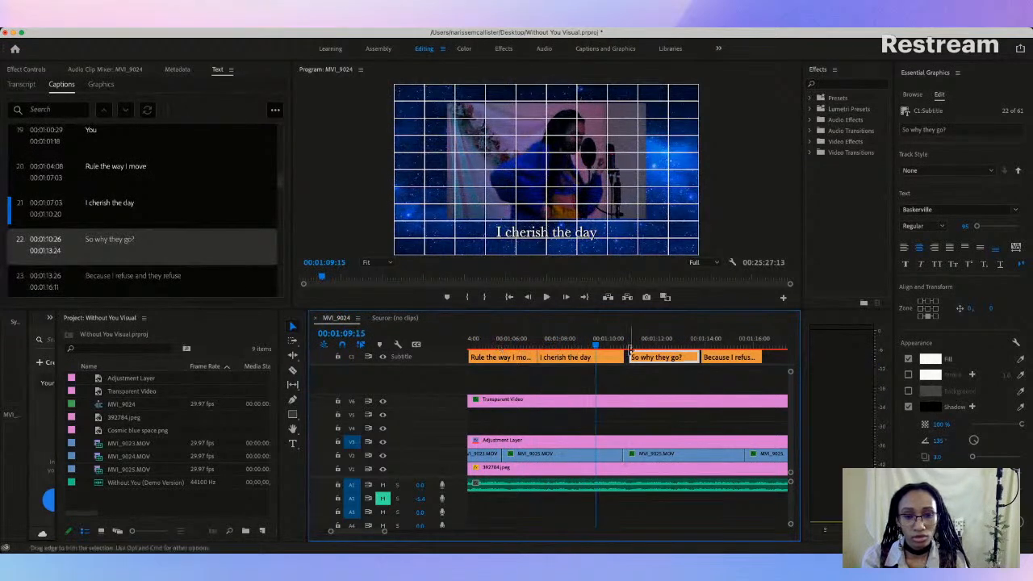
left_click_drag(596, 345, 590, 345)
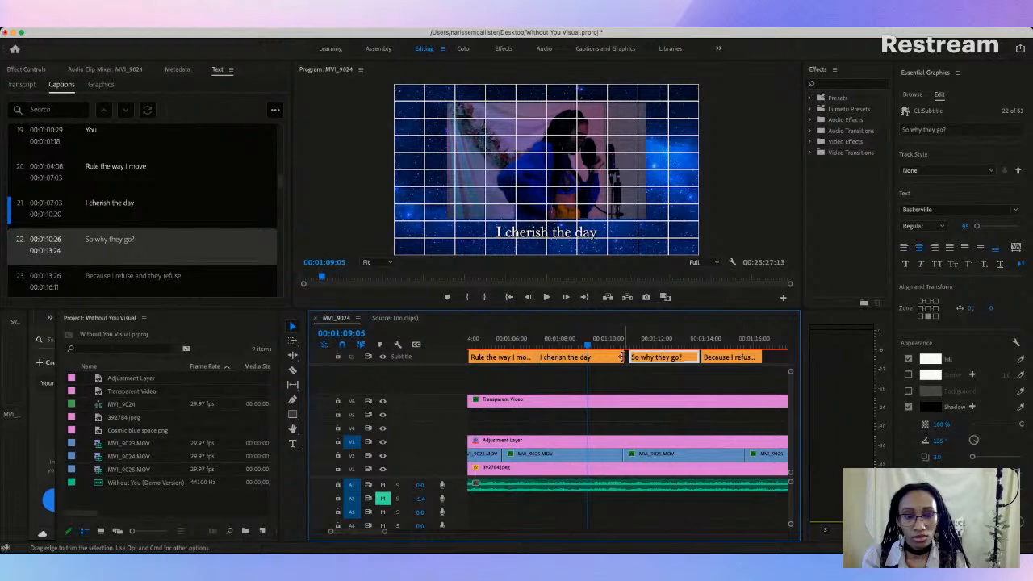
left_click_drag(592, 357, 584, 357)
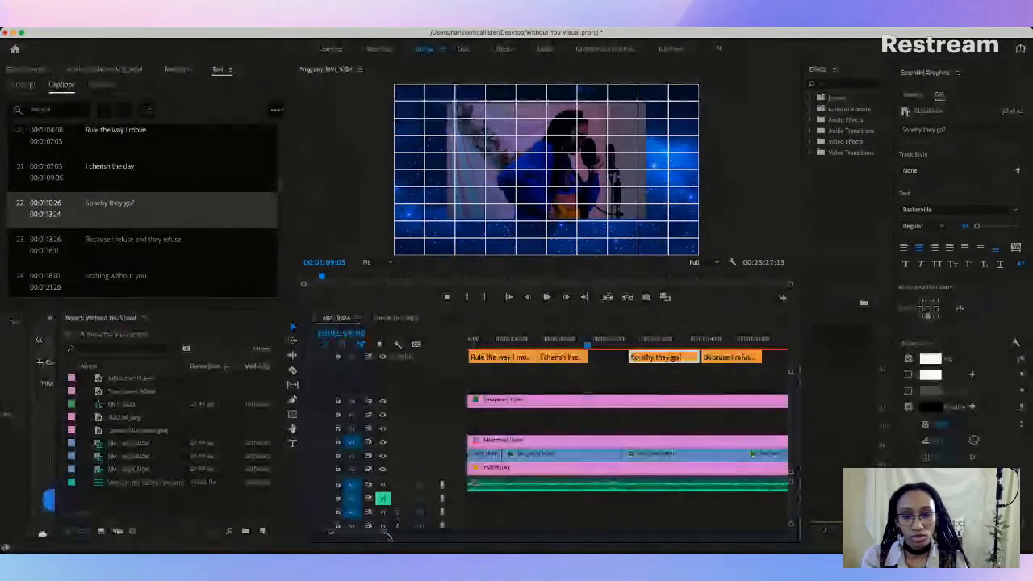
Step: Find the earlier "You say you feel the same way" caption at 00:00:38:17 and select its entire text for editing
left_click_drag(385, 532, 434, 532)
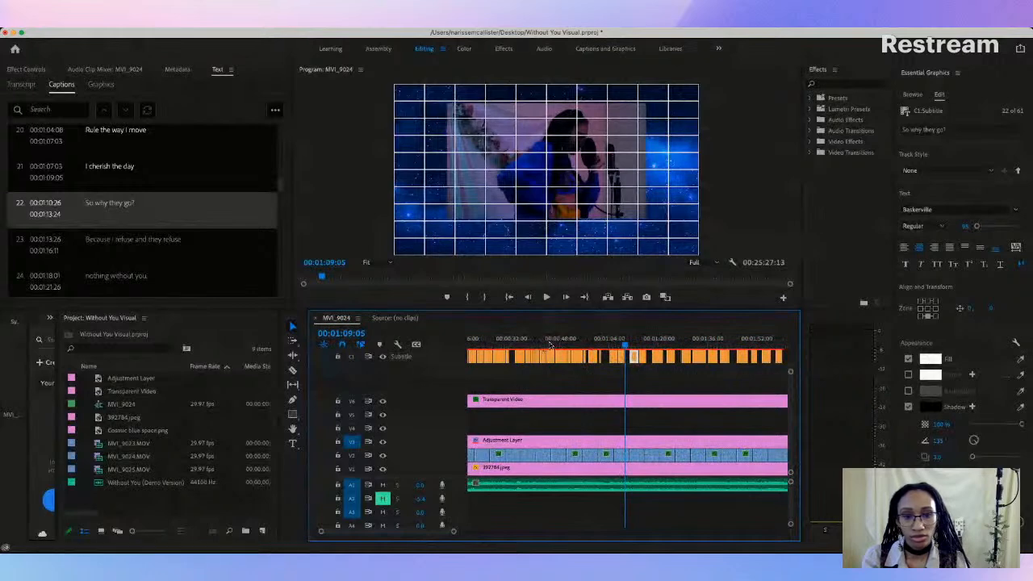
left_click(548, 345)
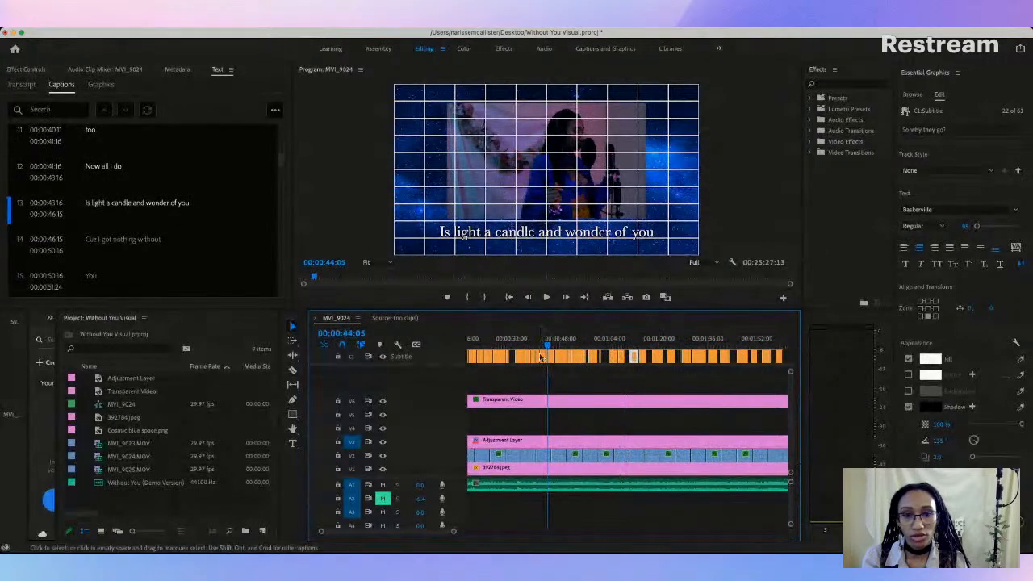
left_click(534, 346)
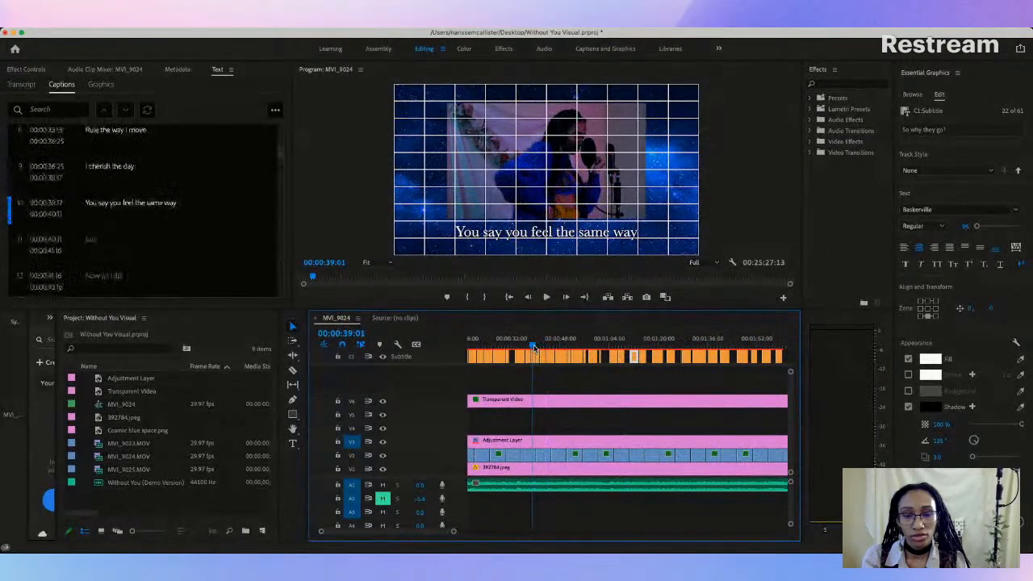
left_click(114, 205)
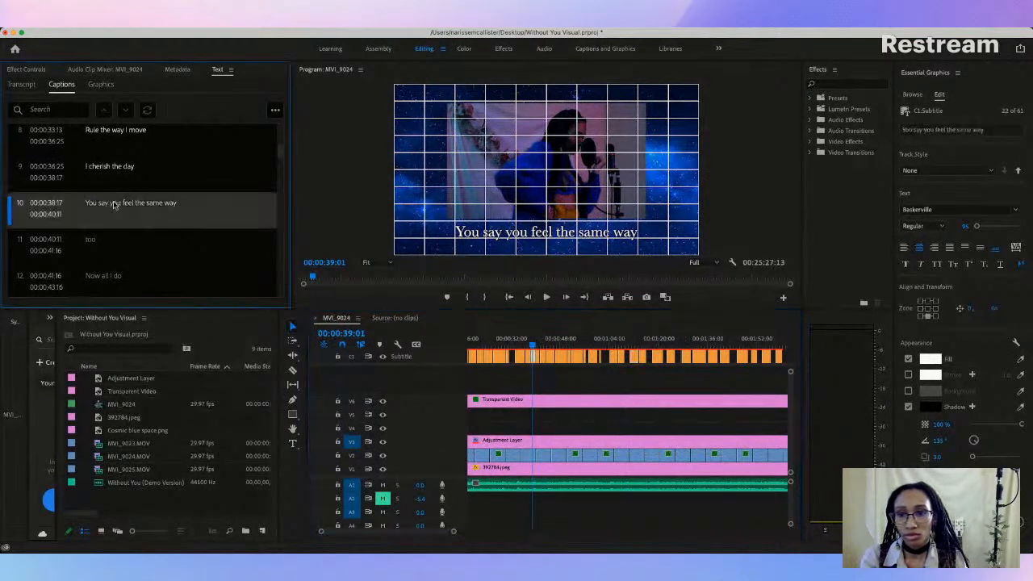
double_click(130, 205)
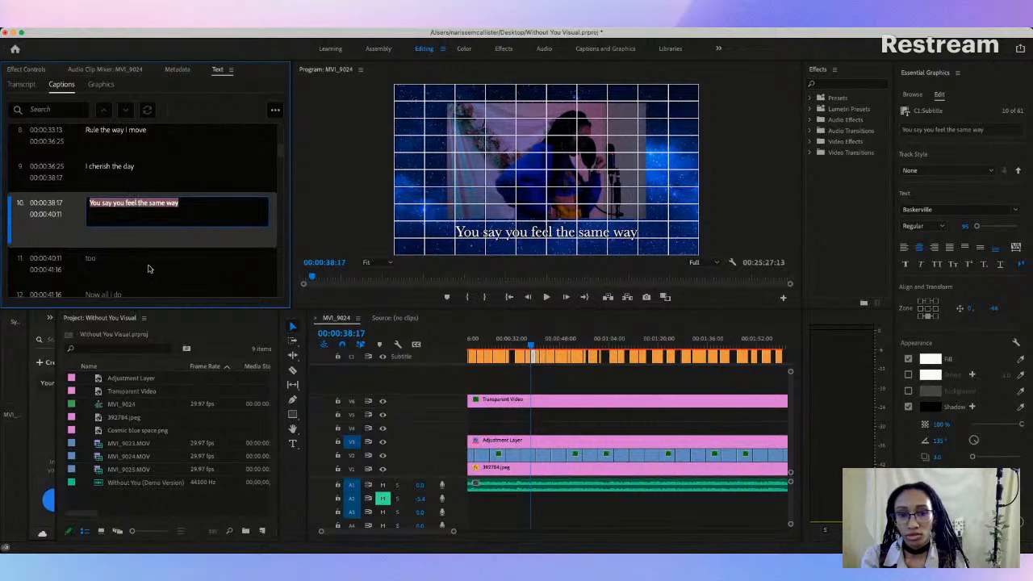
Step: Play back from 00:00:59:07 to check the following captions against the vocals
left_click(594, 347)
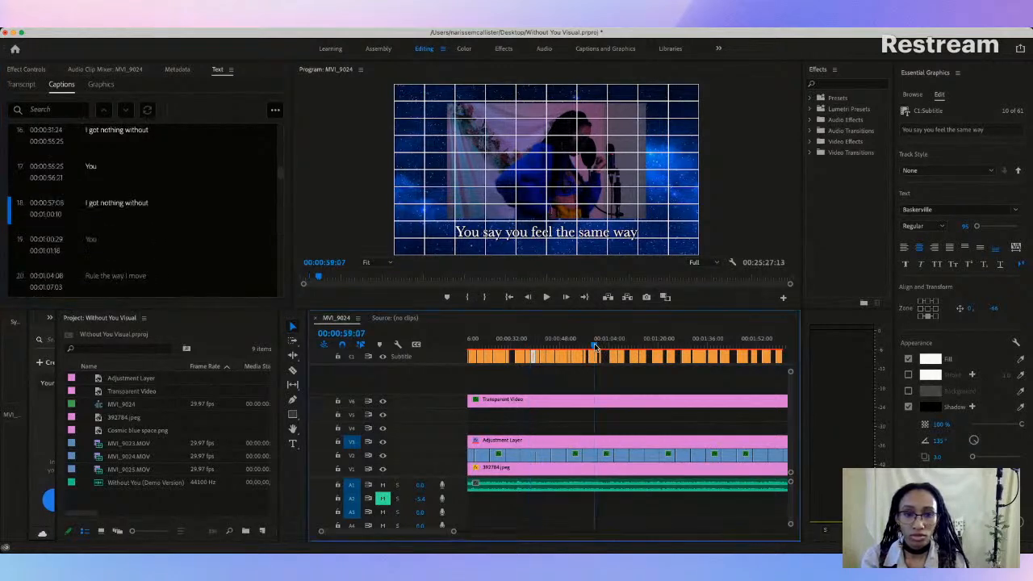
key("space")
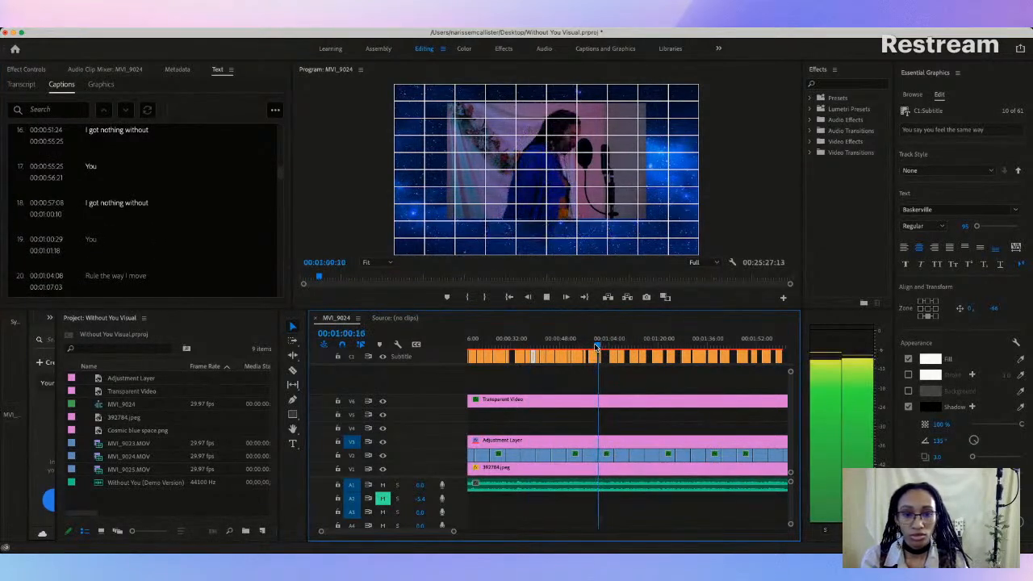
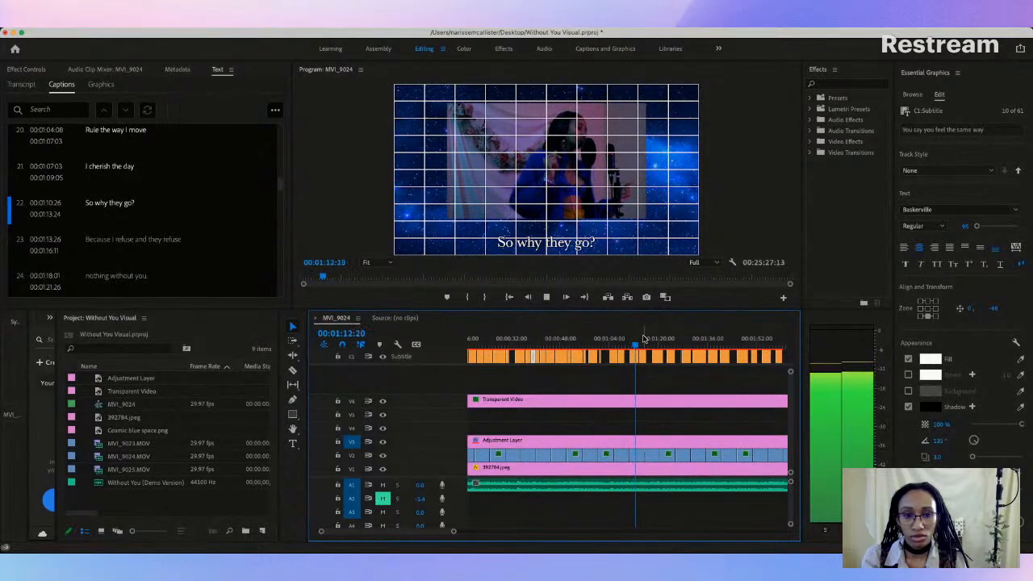
Step: Add a caption after "I cherish the day" and fill it with the copied text "You say you feel the same way"
key("space")
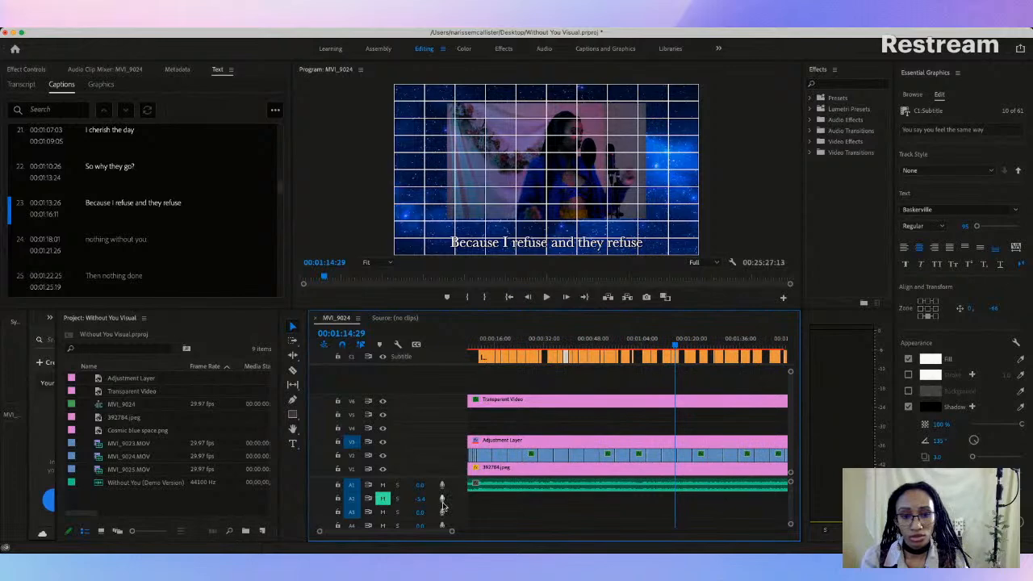
left_click_drag(450, 533, 423, 539)
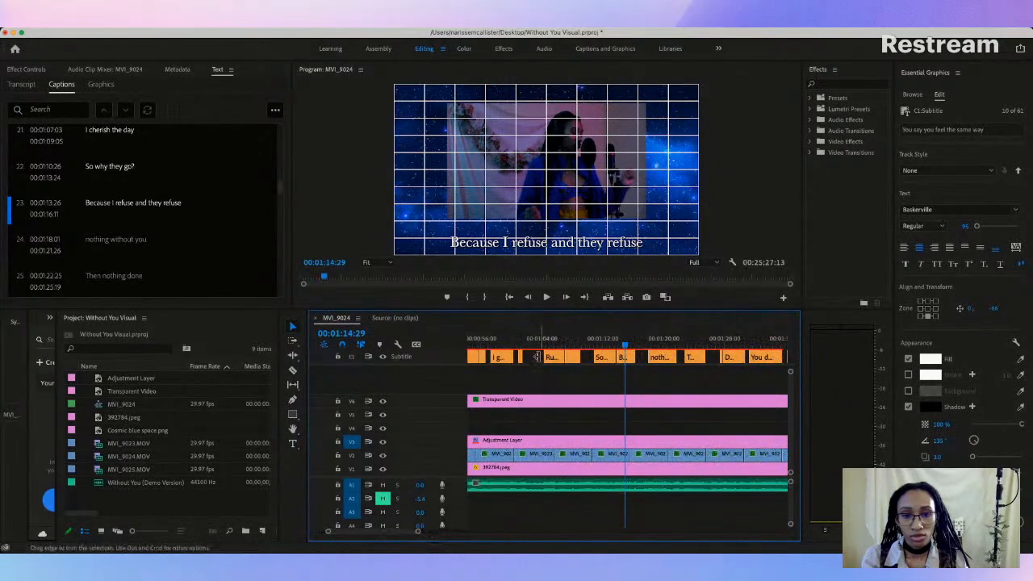
left_click(519, 344)
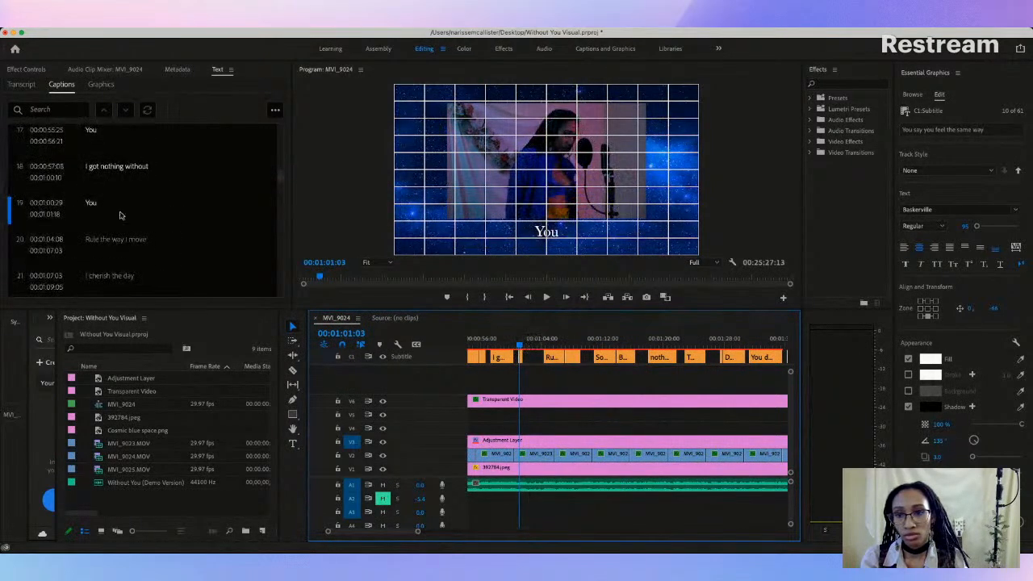
left_click(129, 239)
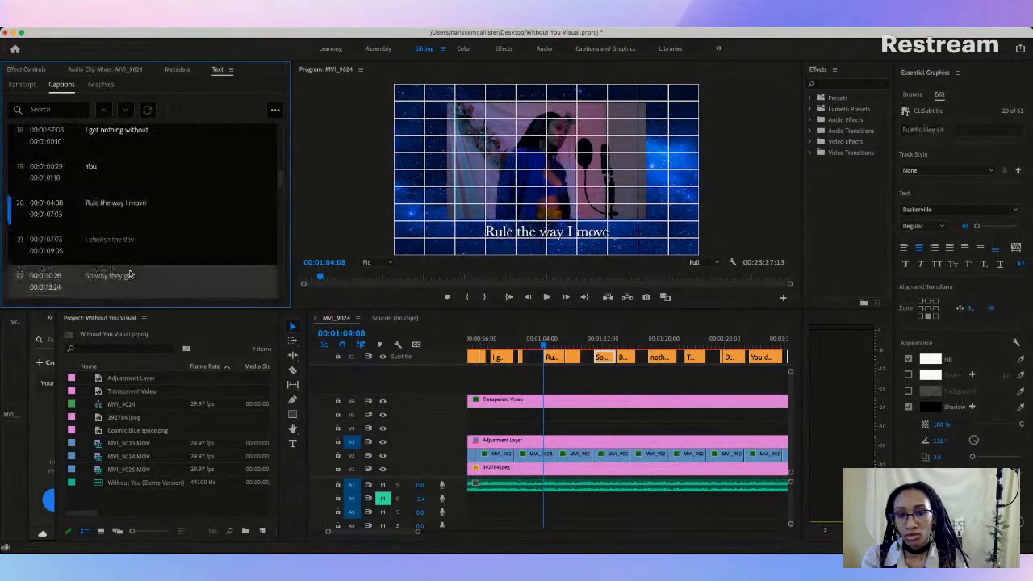
left_click(130, 273)
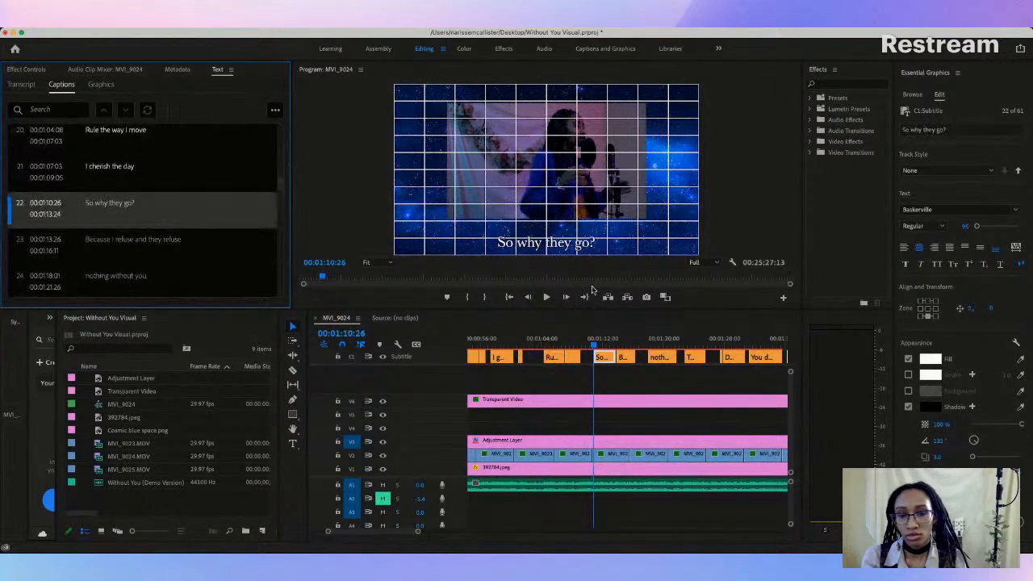
left_click(159, 186)
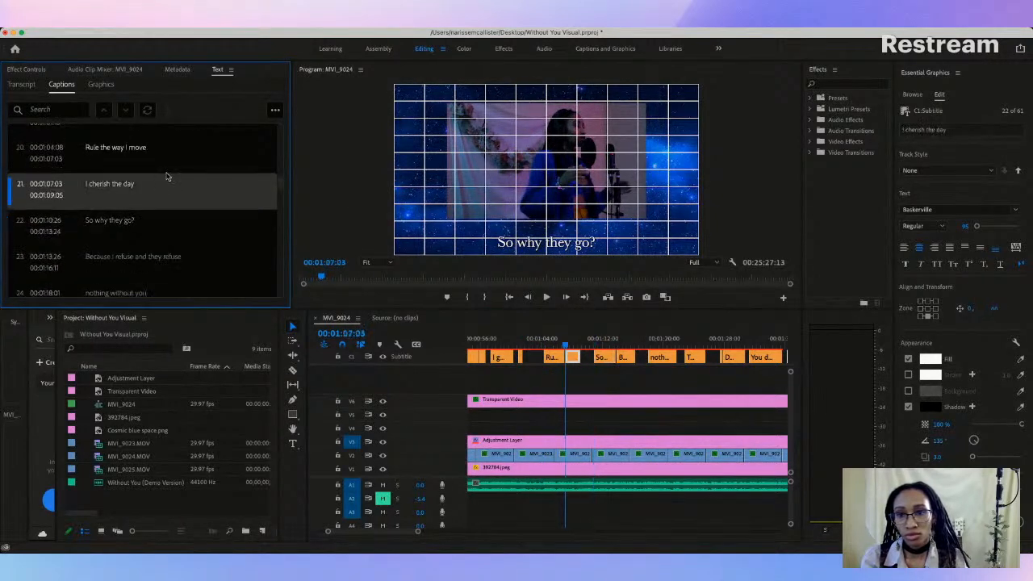
right_click(171, 209)
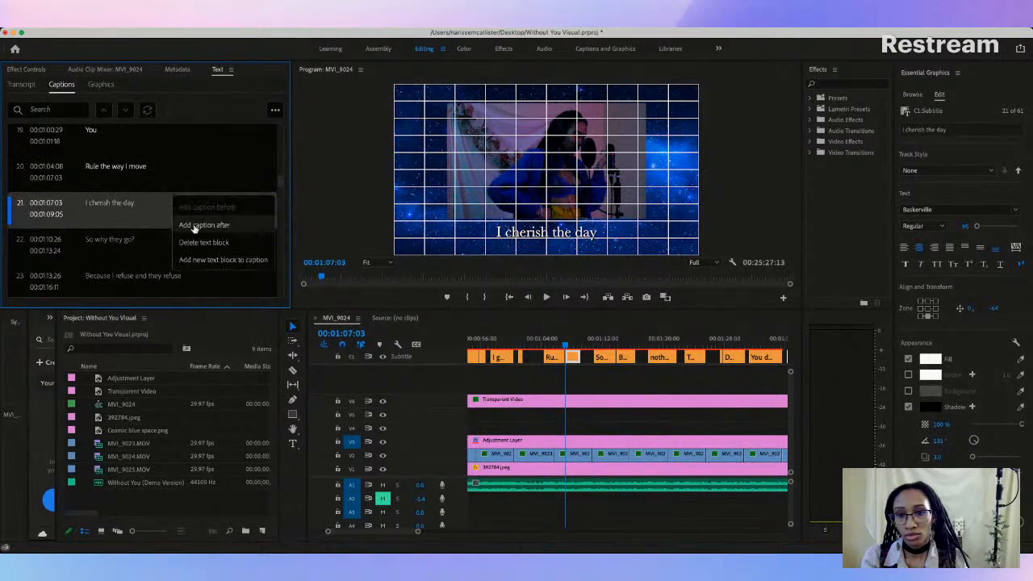
left_click(197, 226)
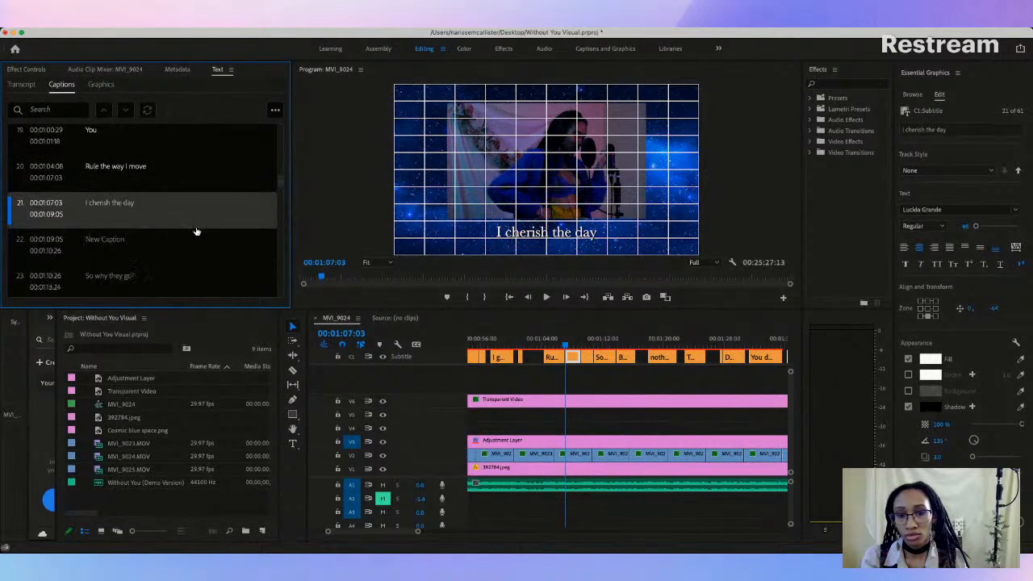
double_click(108, 242)
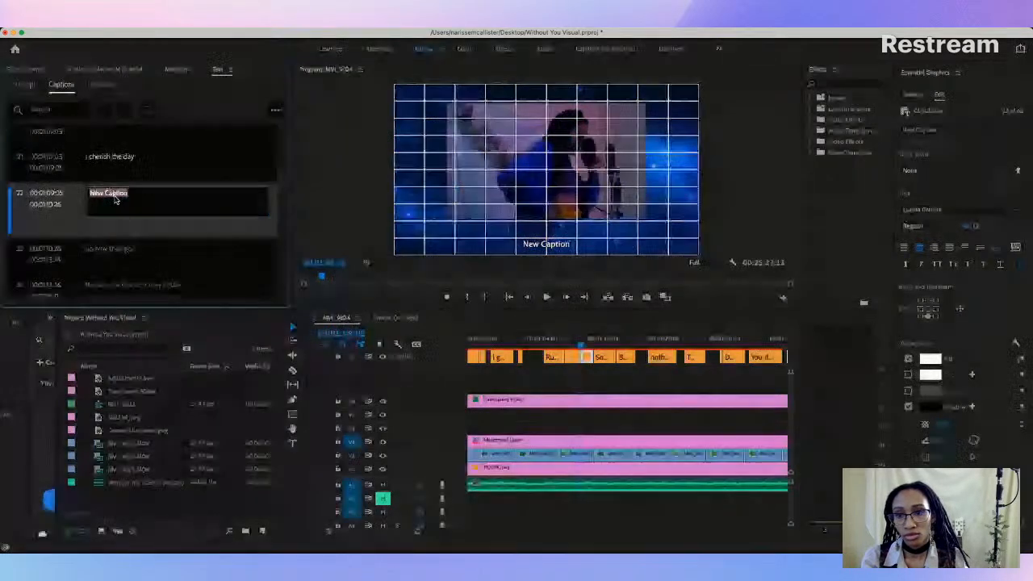
type("You say you feel the same way")
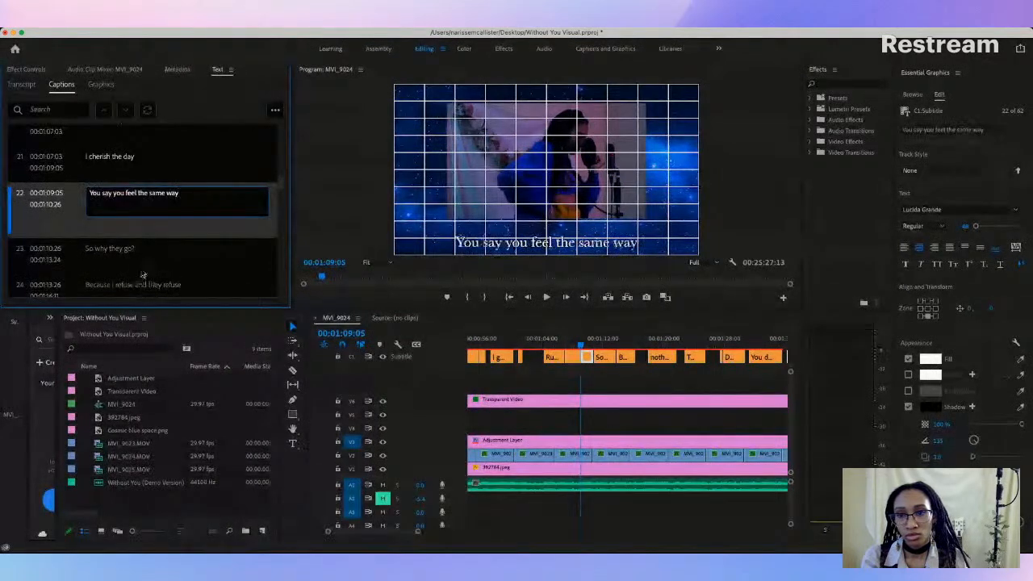
Step: Play back from 00:01:07:24 to check the new "You say you feel the same way" caption against the vocals
left_click(571, 346)
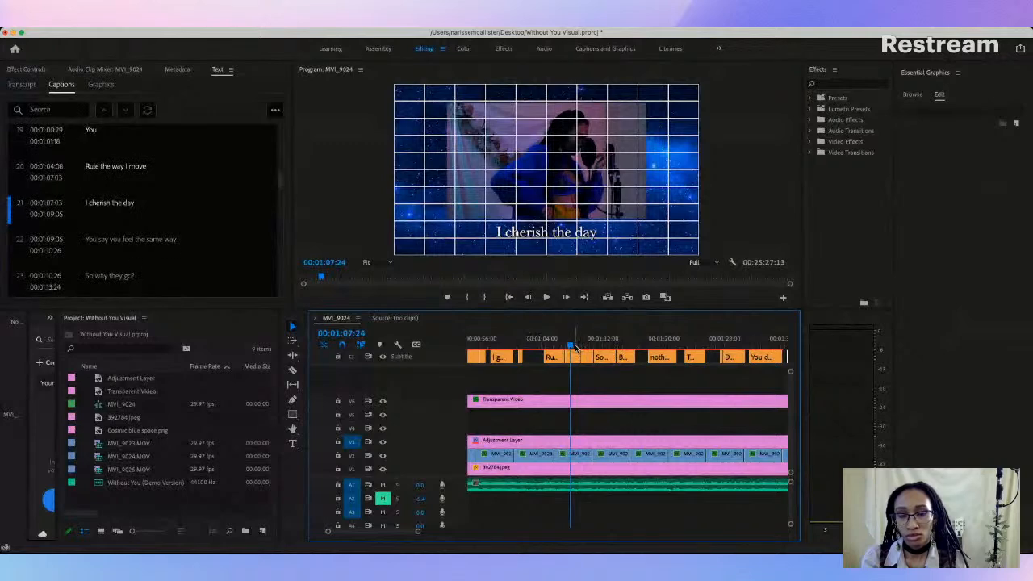
key("space")
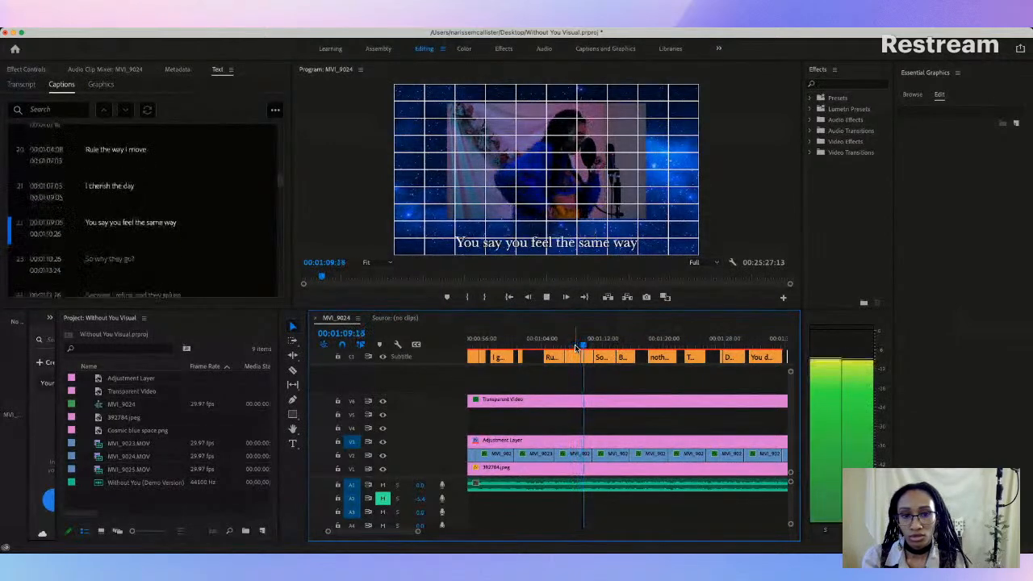
key("space")
Step: Raise the "You say you feel the same way" caption in the frame to a vertical position of about -70
scroll(575, 347, "down", 2)
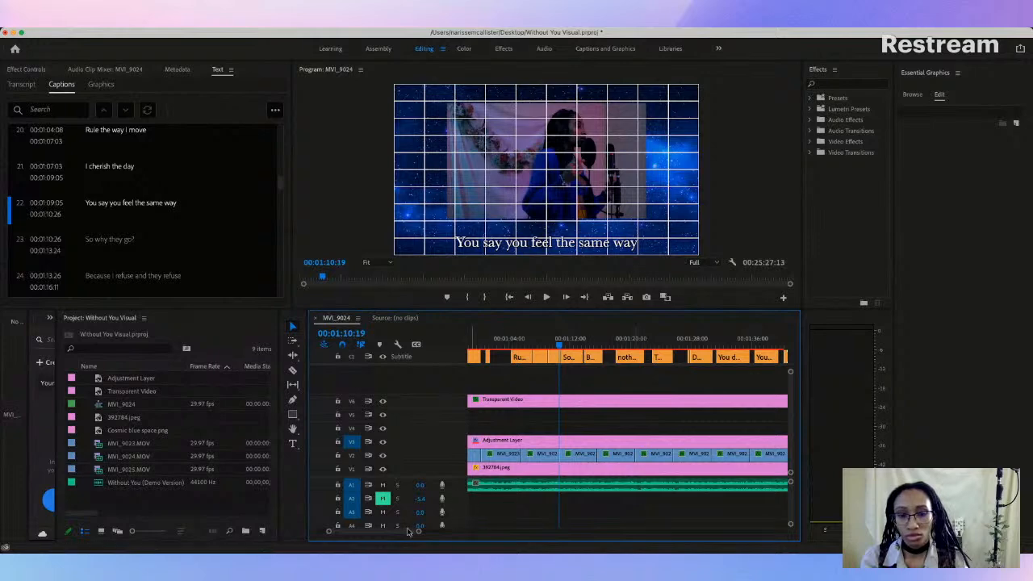
left_click_drag(420, 531, 395, 533)
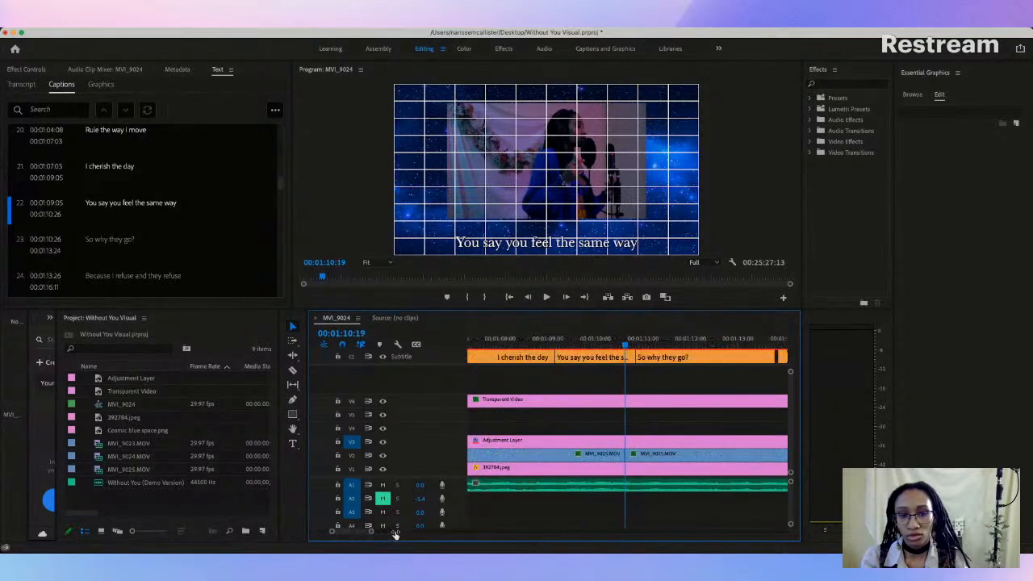
left_click(610, 355)
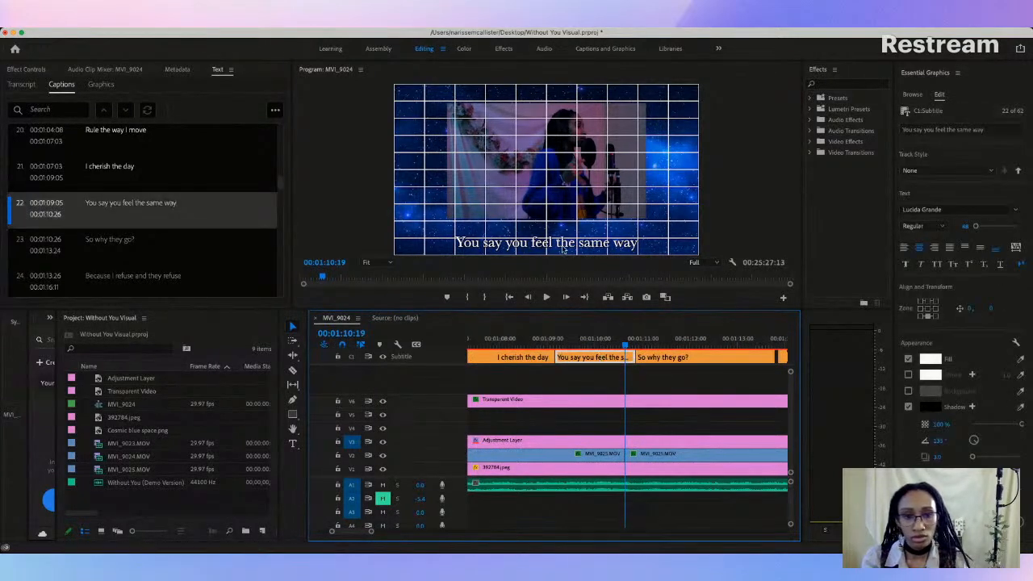
left_click(562, 247)
left_click_drag(562, 238, 562, 235)
Step: Play the transition from "I cherish the day" to "You say you feel the same way" and move their shared boundary to 00:01:08:29
left_click(520, 340)
key("space")
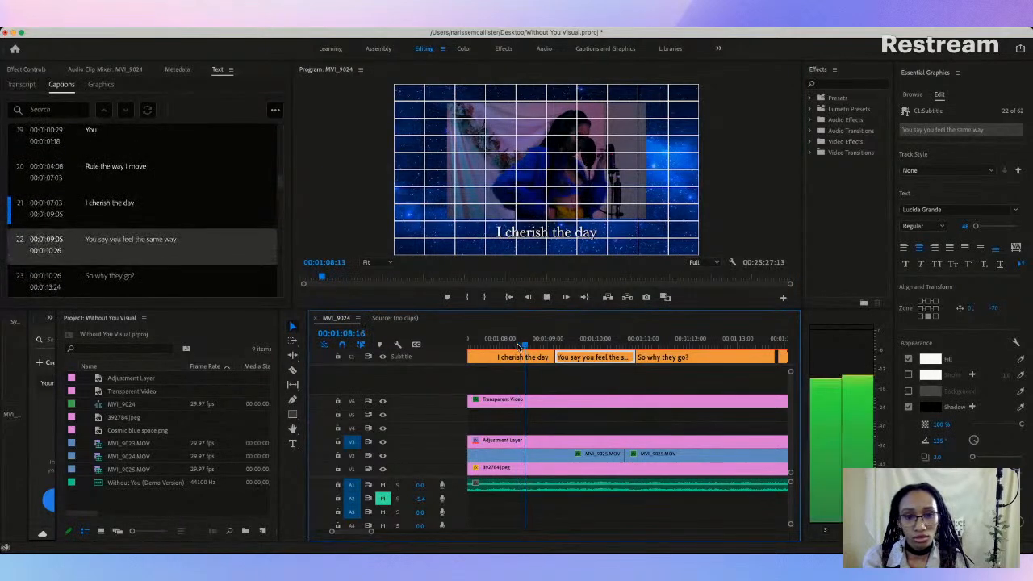
key("space")
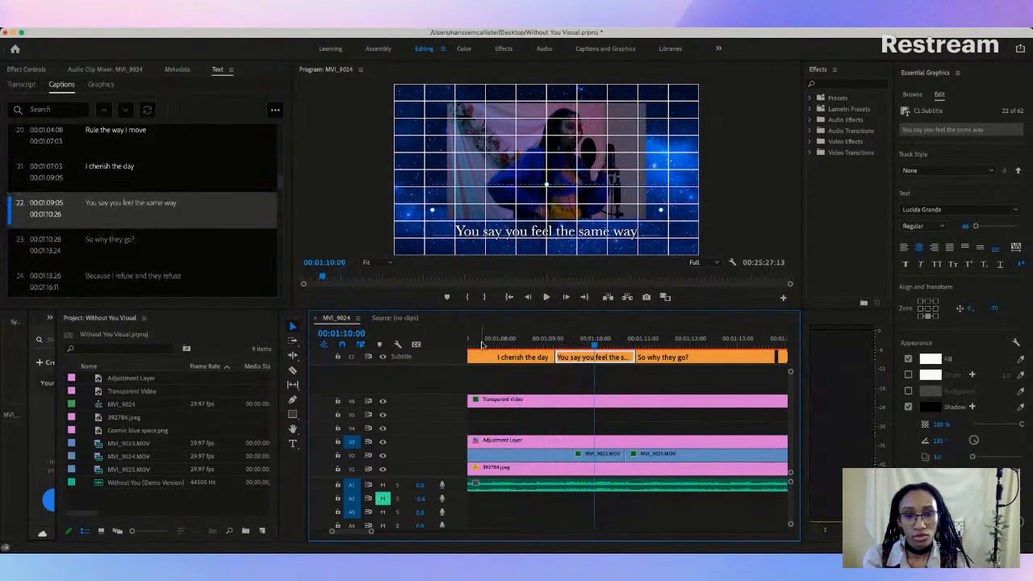
left_click(489, 346)
key("space")
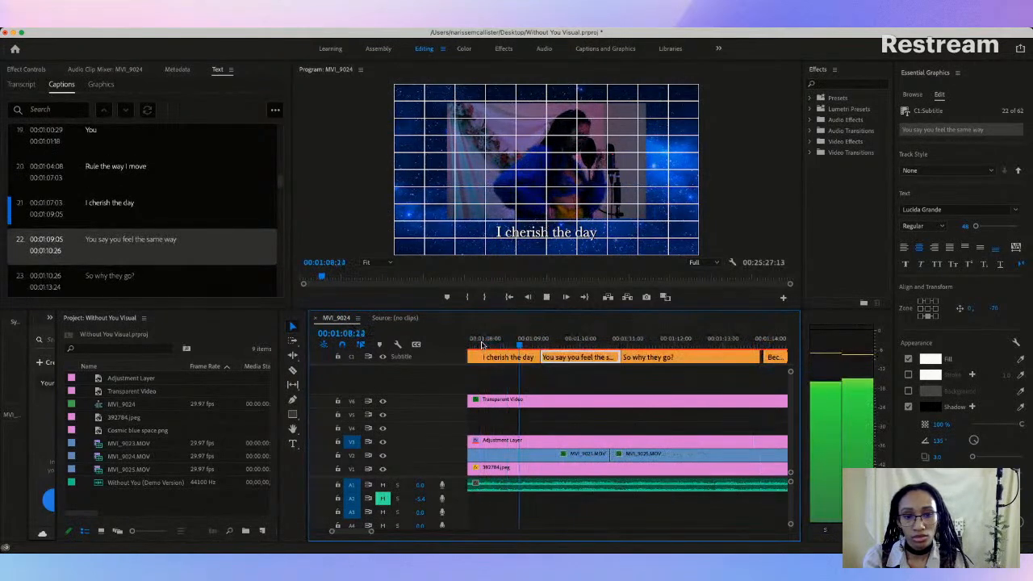
key("space")
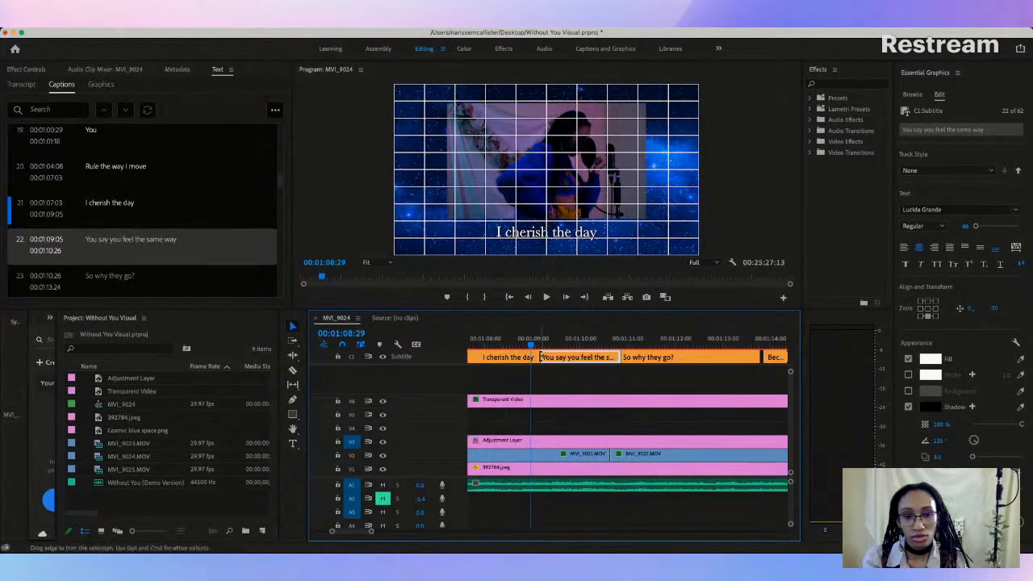
left_click(541, 357)
left_click_drag(533, 357, 530, 357)
Step: Play the retimed captions against the vocals and trim "So why they go?" to start at 00:01:12:12
left_click(504, 345)
key("space")
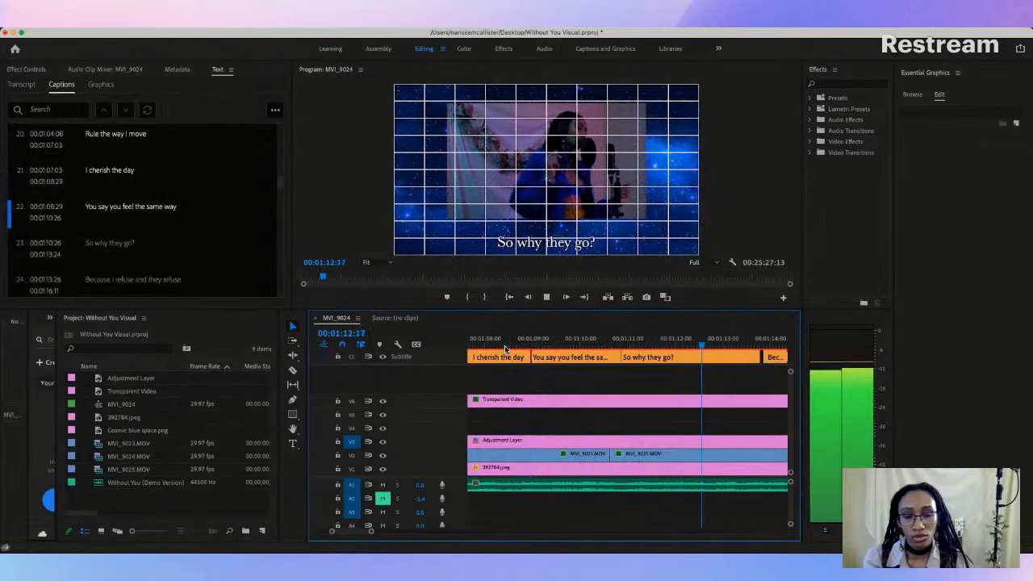
key("space")
left_click_drag(625, 356, 694, 356)
Step: Add a "Too" caption after "You say you feel the same way", filling the gap from 00:01:10:26 to 00:01:12:12
left_click(595, 347)
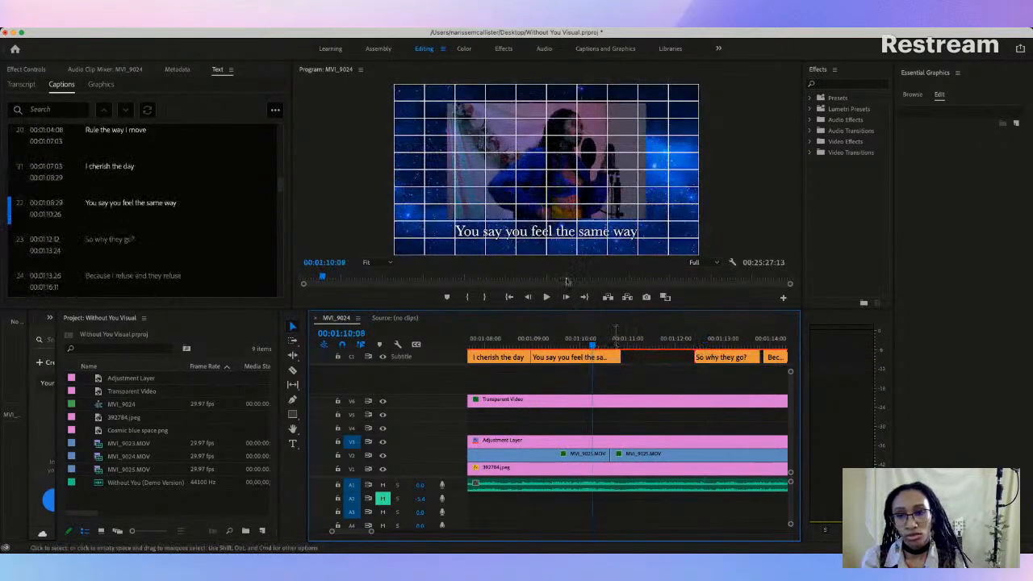
left_click(132, 206)
right_click(134, 202)
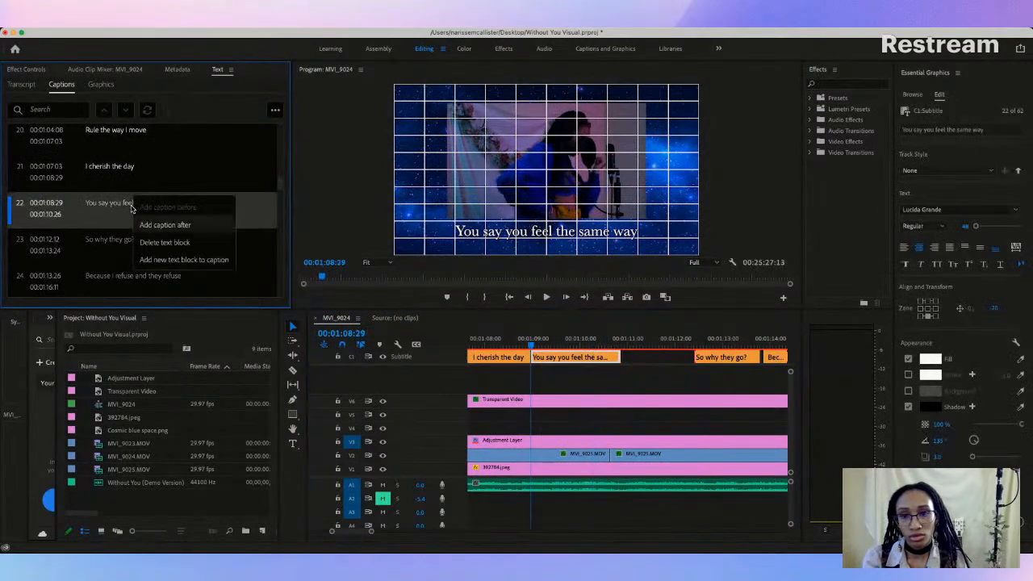
left_click(165, 225)
left_click(122, 239)
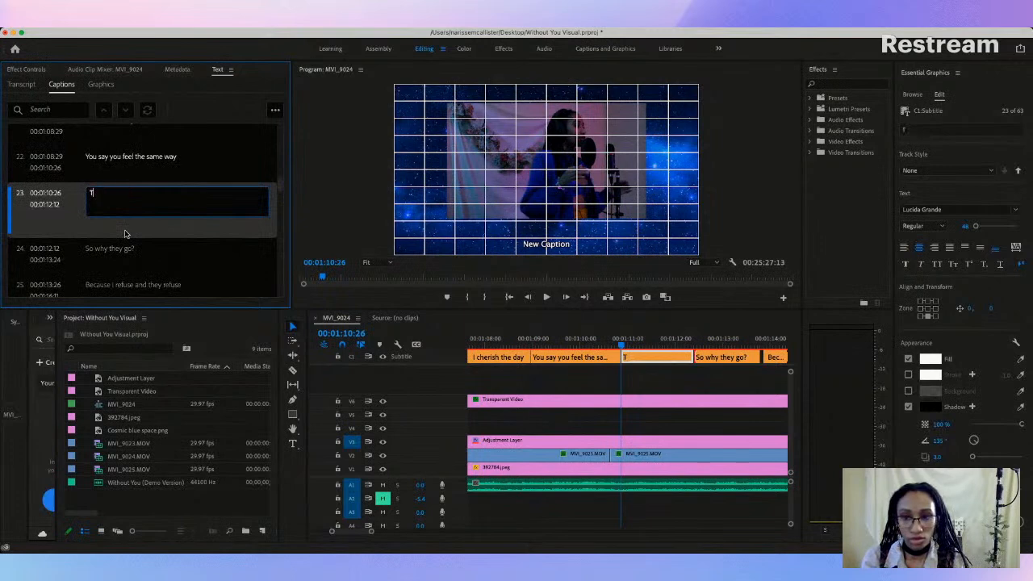
Step: Compare the frame positions of the "You say you feel the same way", "Too" and "Rule the way I move" captions
left_click(489, 347)
left_click(567, 356)
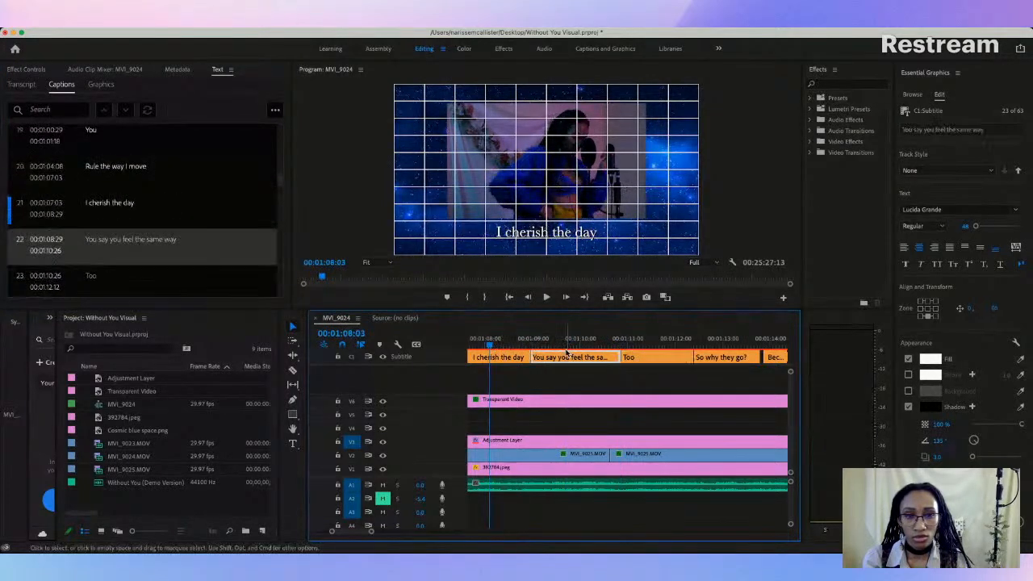
left_click(644, 340)
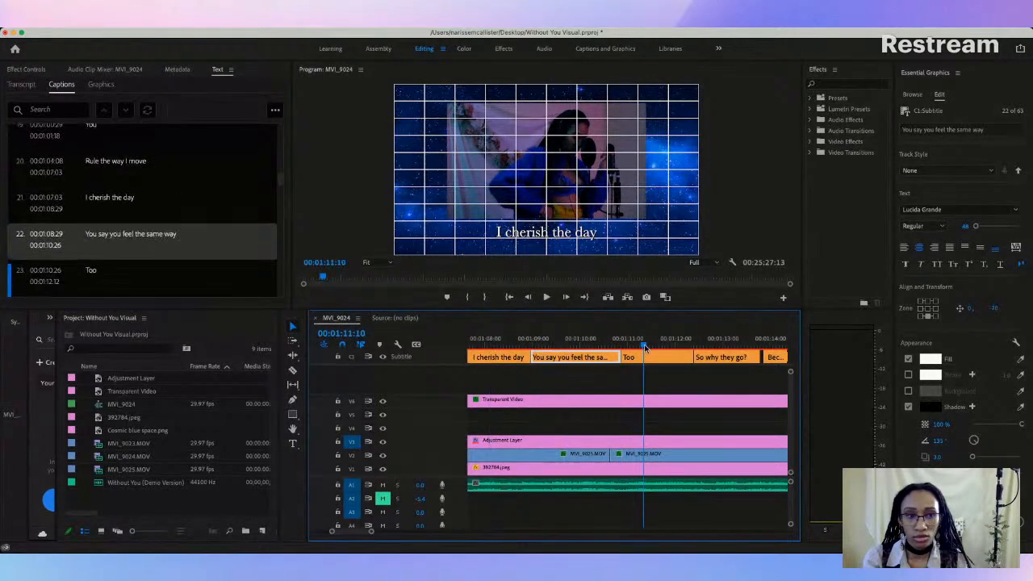
scroll(508, 356, "left", 3)
left_click(526, 356)
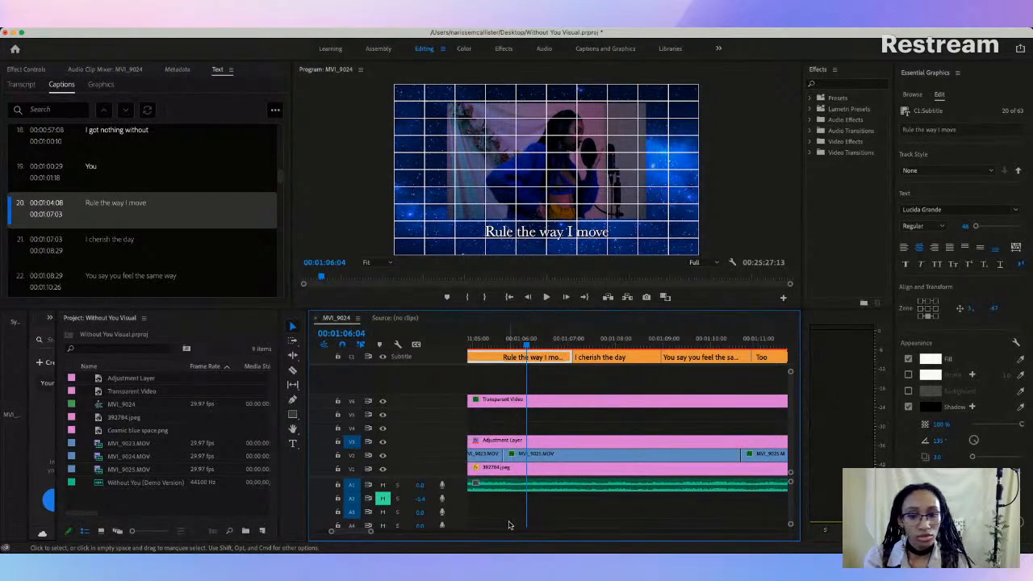
Step: Inspect the vertical position of the opening caption "I assume you don't feel the same as I do" as a height reference
left_click_drag(370, 533, 421, 530)
scroll(507, 377, "left", 3)
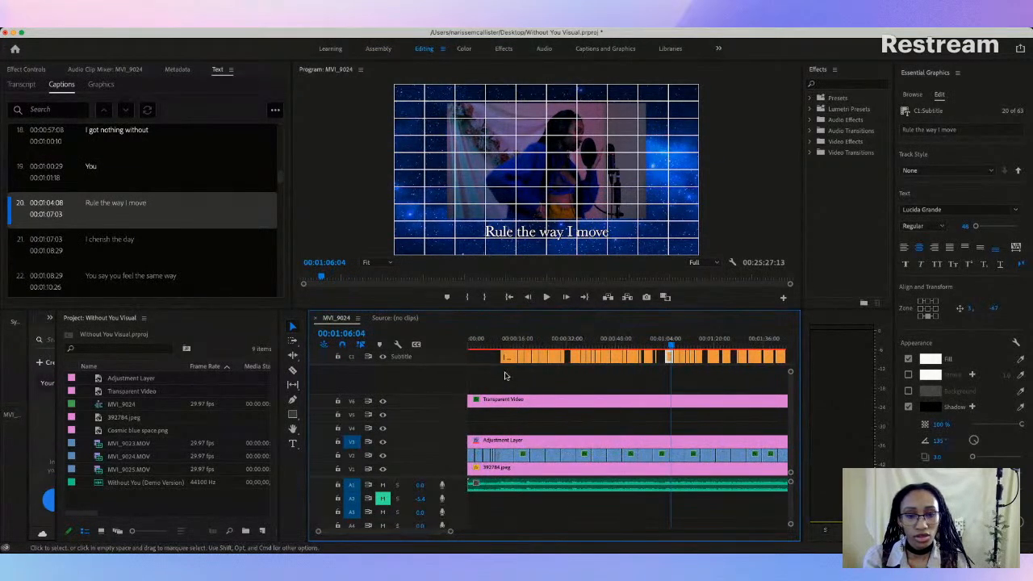
left_click(510, 358)
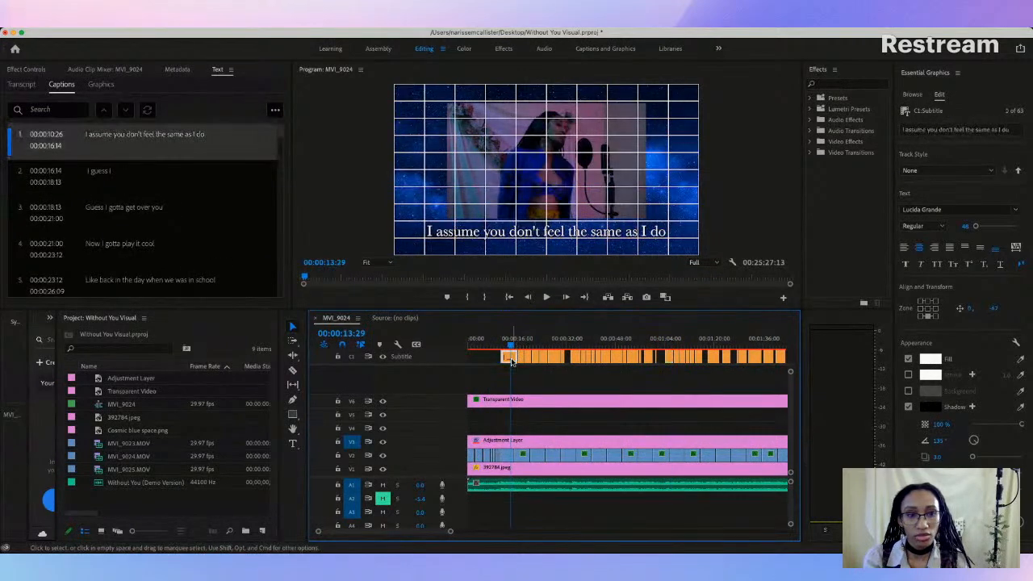
left_click(527, 356)
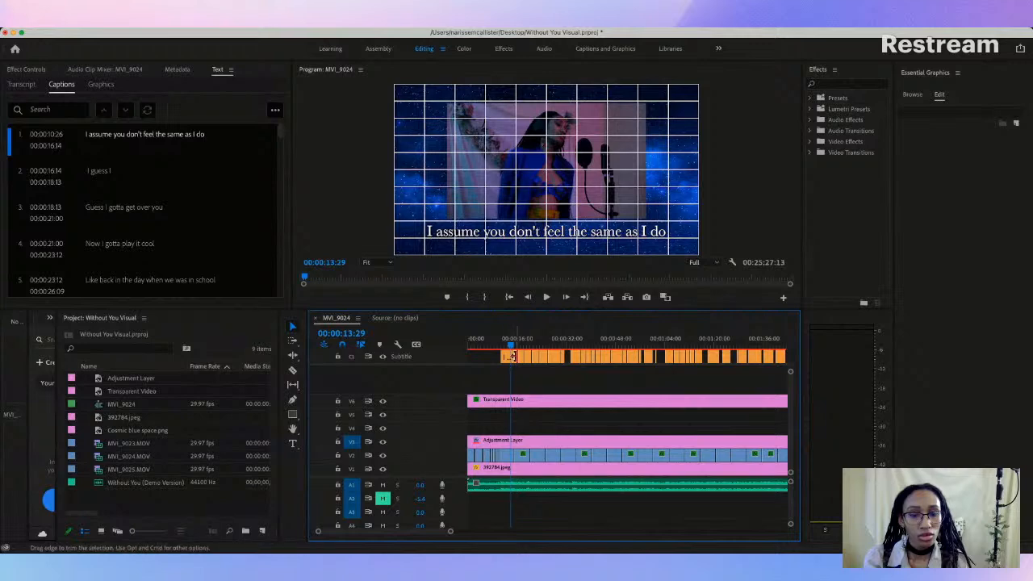
left_click(512, 359)
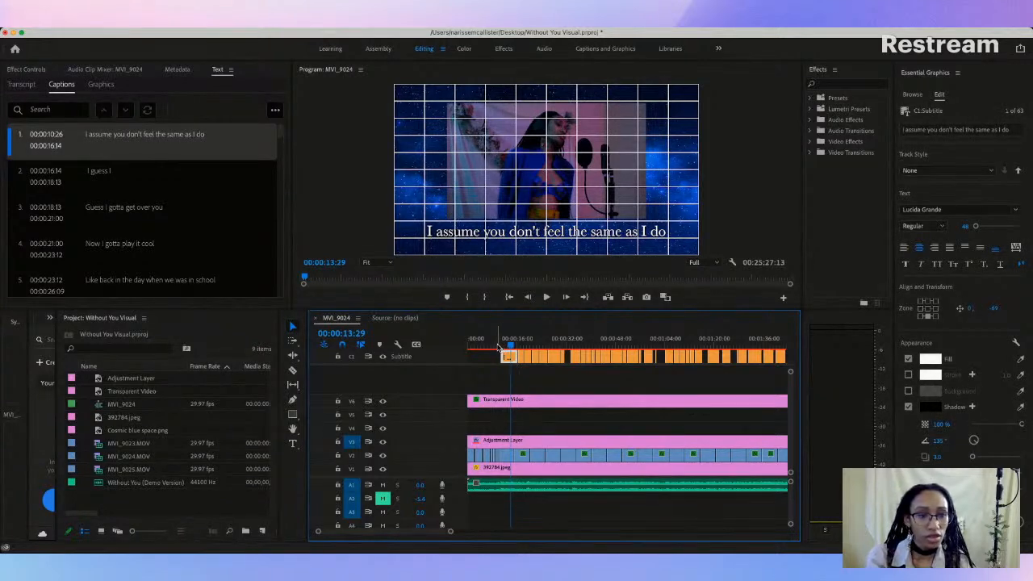
Step: Return to the "Too" caption near 00:01:11:17 and compare its height with the preceding "You say you feel the same way" caption
left_click_drag(511, 345, 690, 349)
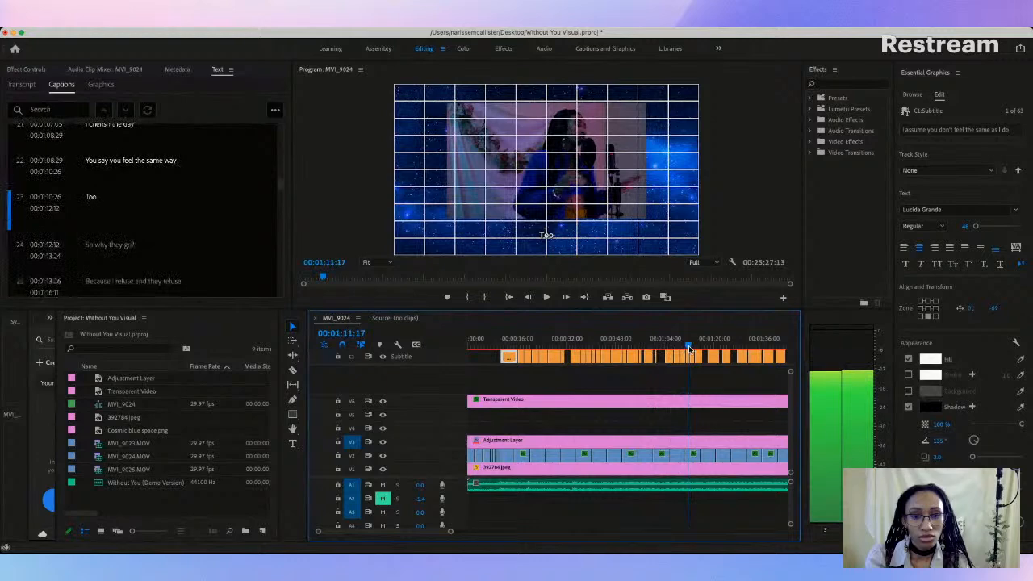
left_click(692, 356)
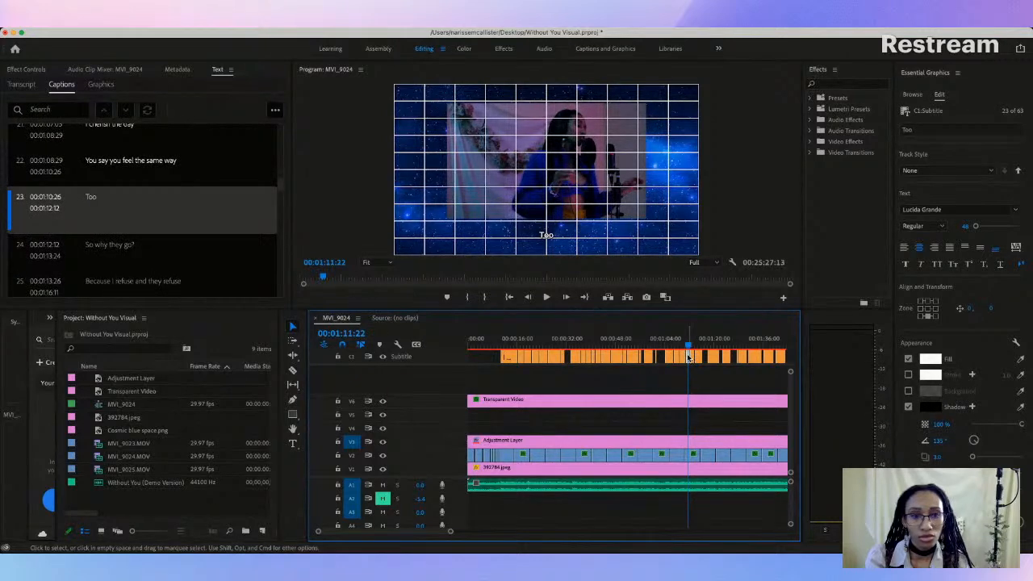
left_click(684, 357)
left_click(684, 349)
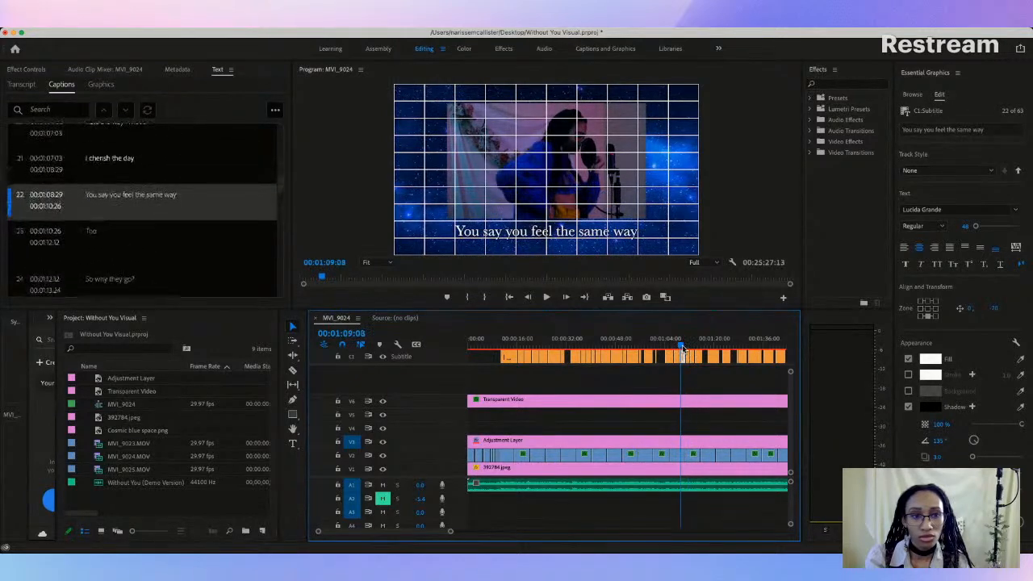
left_click_drag(683, 349, 690, 348)
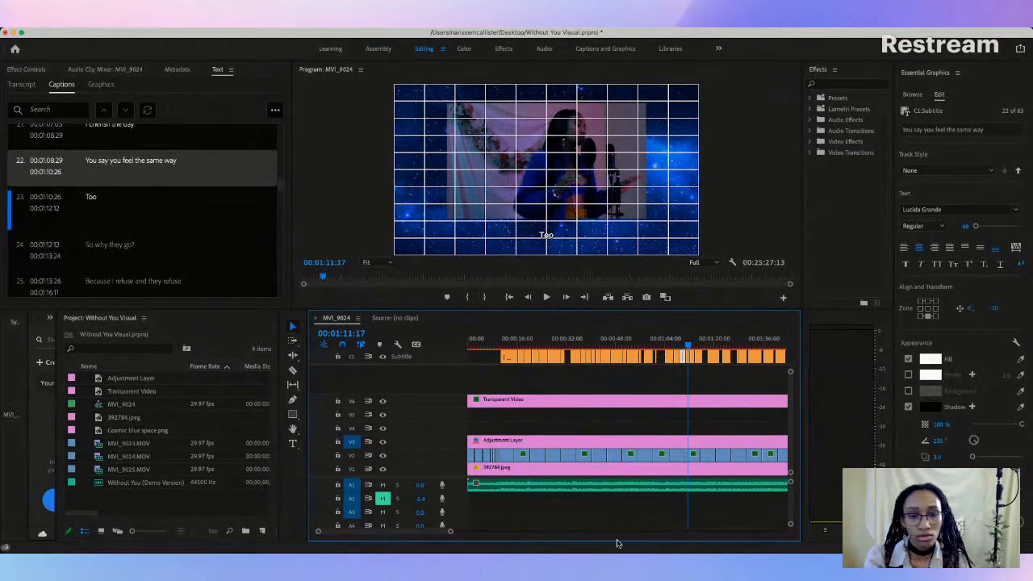
left_click_drag(451, 534, 415, 534)
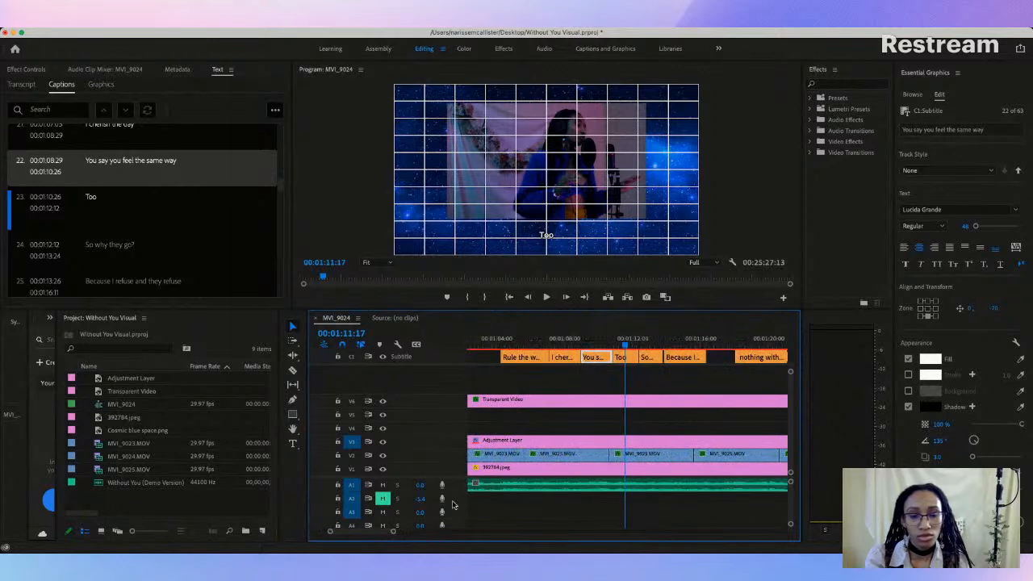
Step: Try to set the "Too" caption's text size to 95
left_click(621, 357)
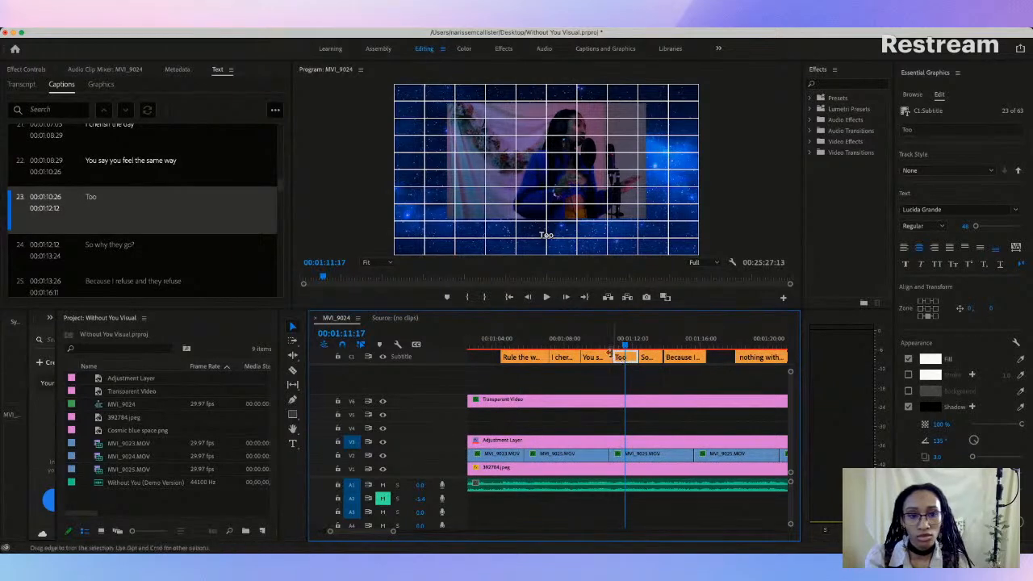
left_click(550, 238)
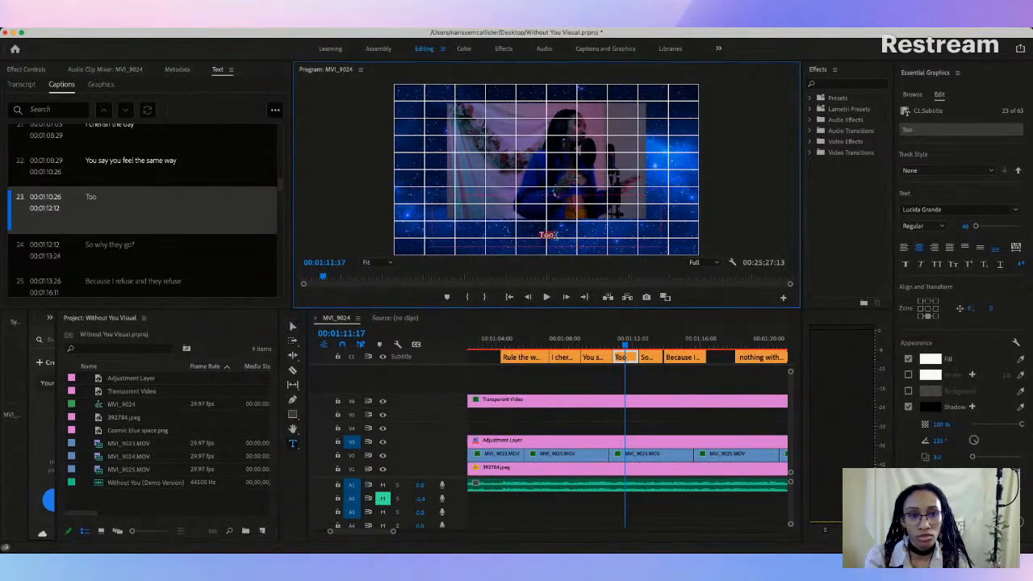
key("BackSpace")
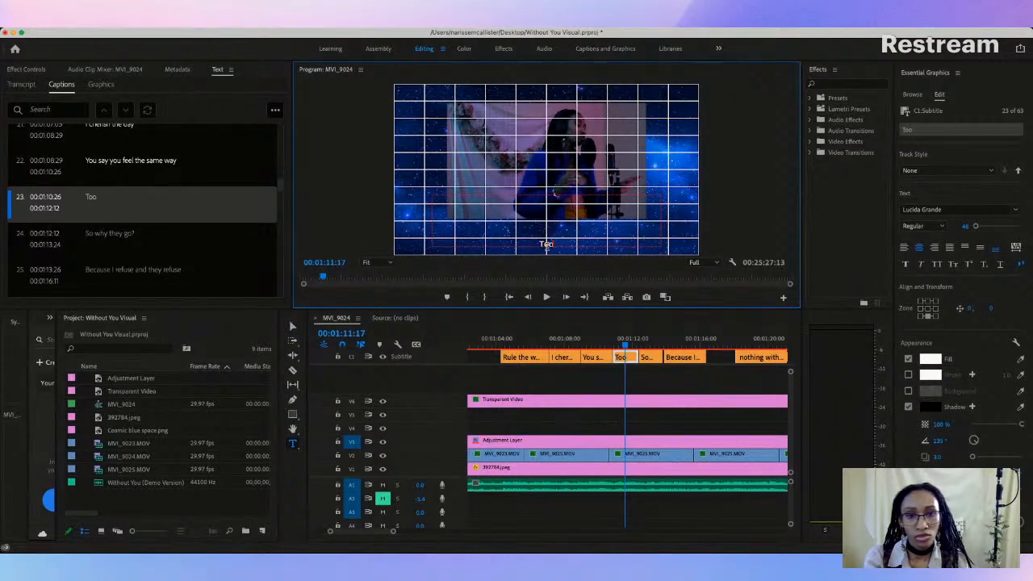
left_click(967, 227)
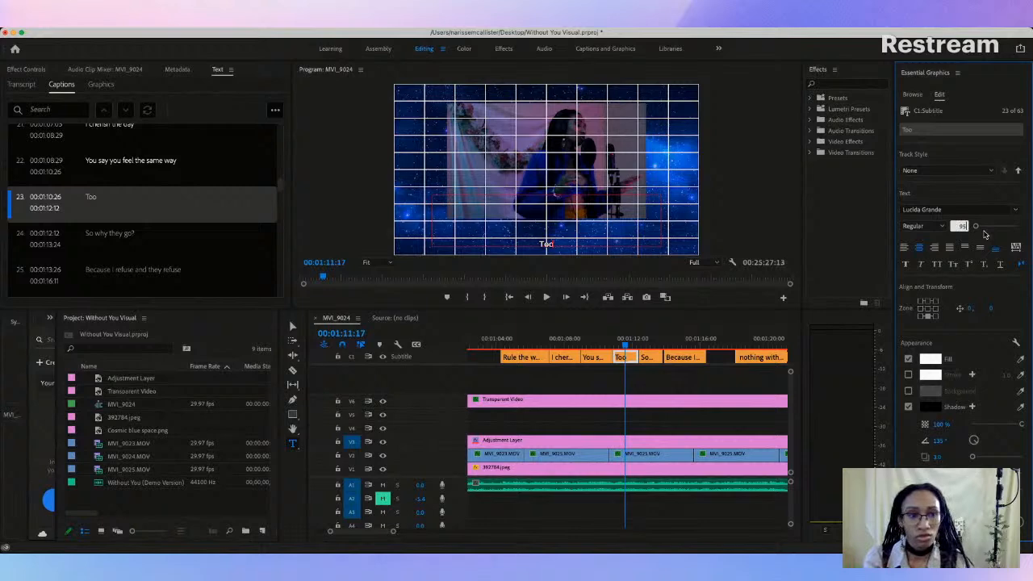
left_click(660, 371)
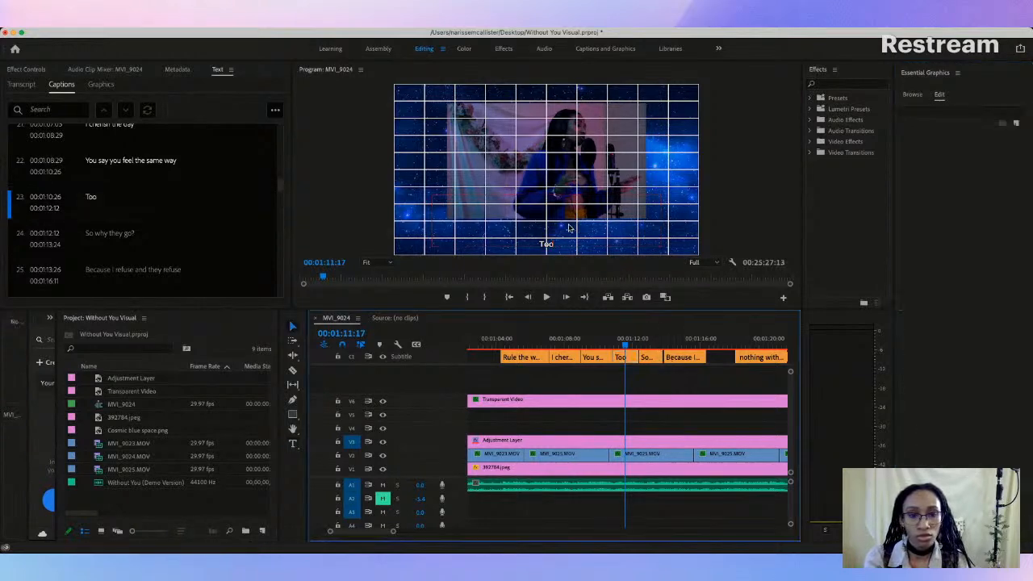
Step: Set the text size of the "Too" caption to 95
left_click(621, 357)
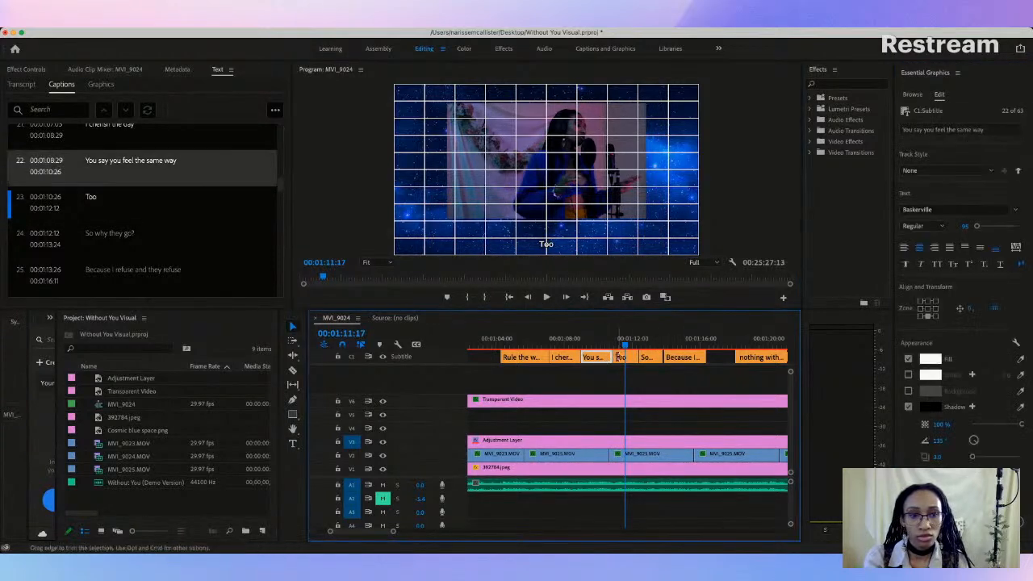
left_click(565, 357)
left_click_drag(565, 349, 625, 347)
left_click(623, 358)
left_click(968, 225)
left_click(969, 225)
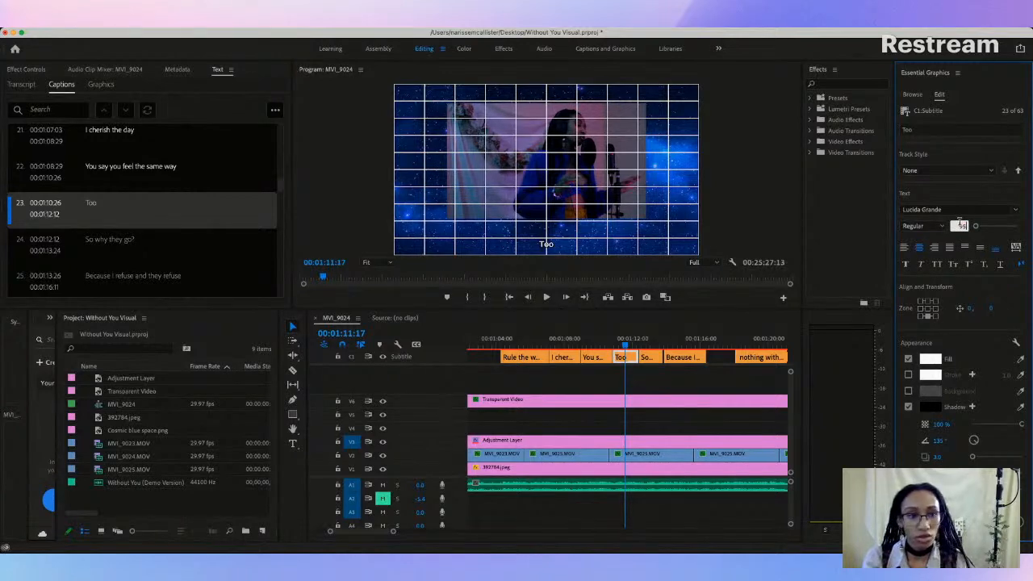
left_click(634, 338)
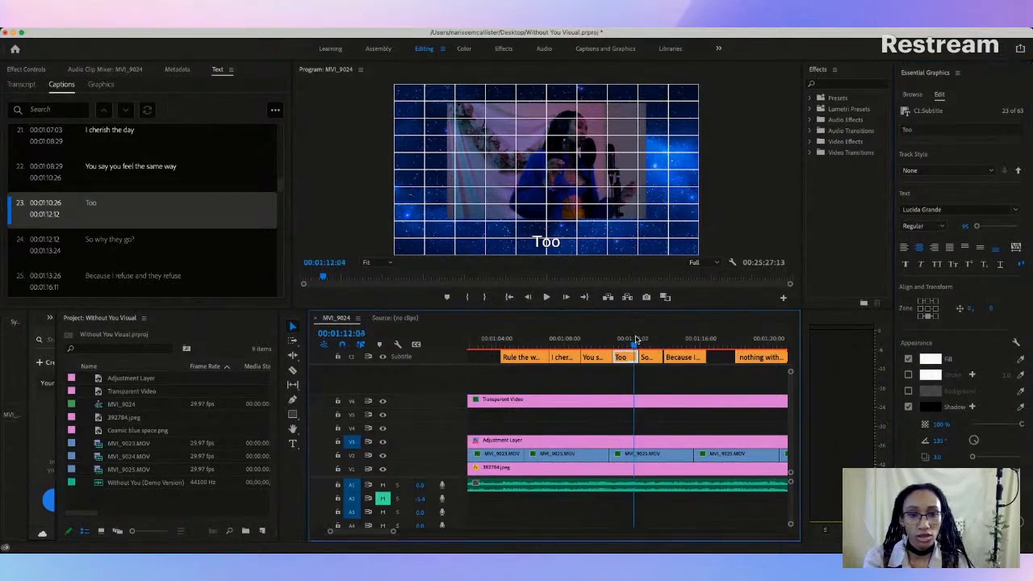
Step: Raise the "Too" caption to a vertical position of about -64, matching the height of "You say you feel the same way"
left_click(548, 244)
left_click_drag(549, 244, 546, 232)
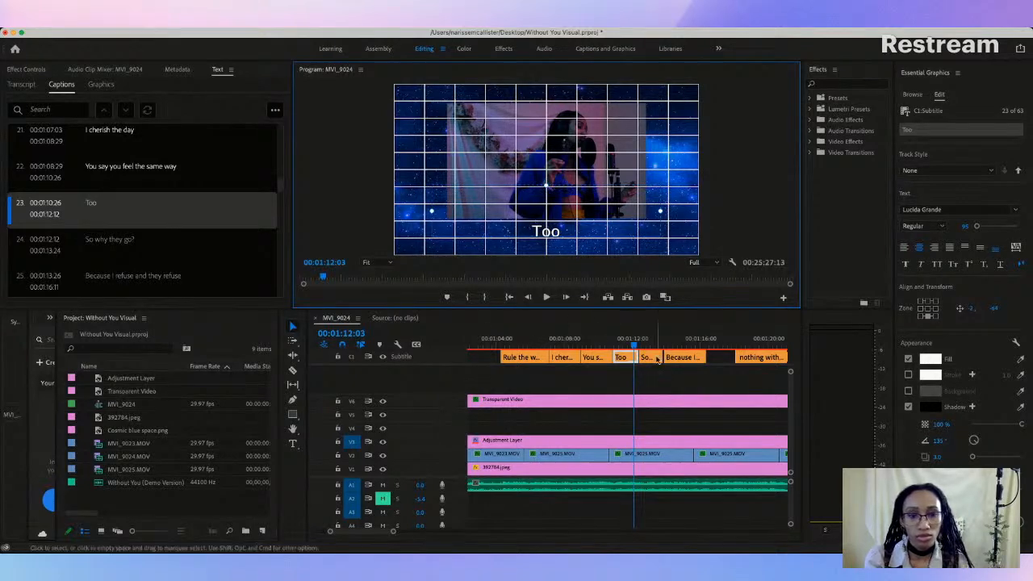
left_click(595, 360)
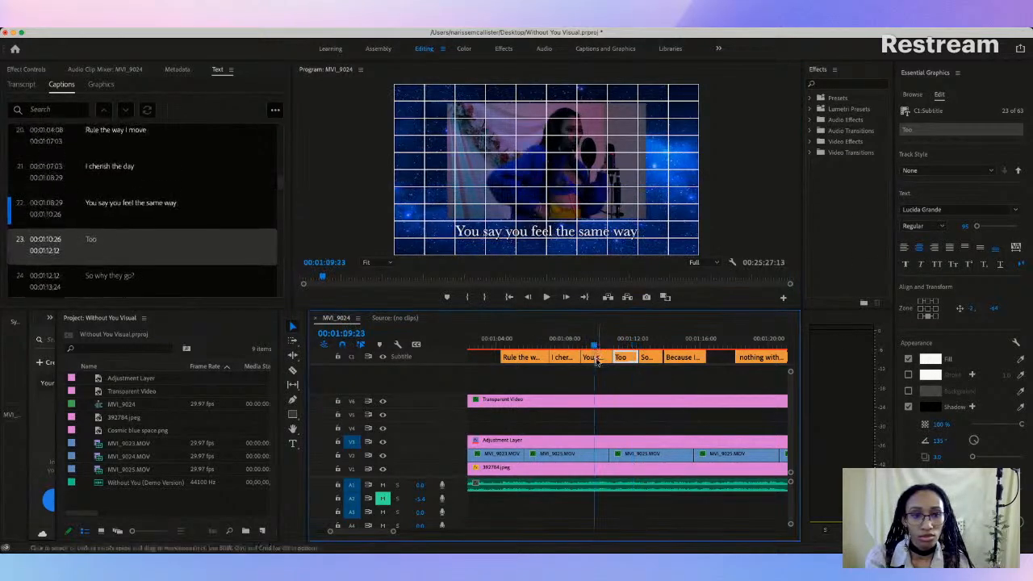
Step: Change the "Too" caption's font to Baskerville
left_click(623, 362)
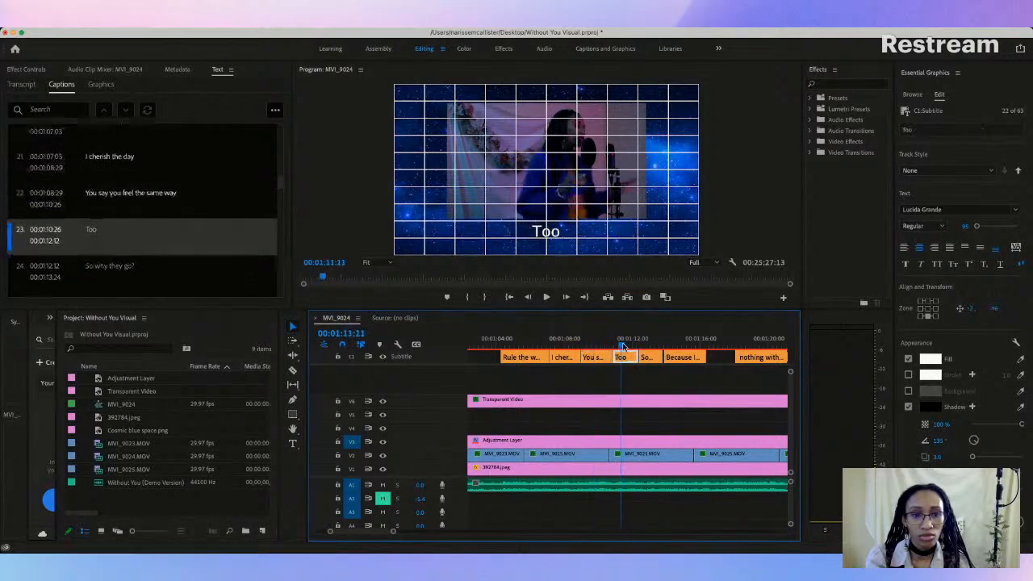
left_click(928, 209)
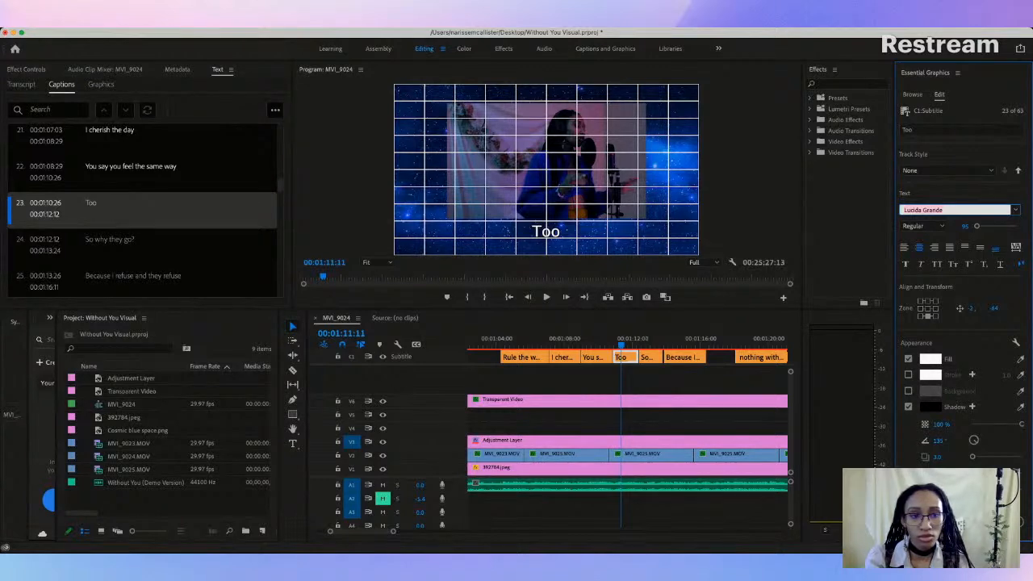
left_click(889, 356)
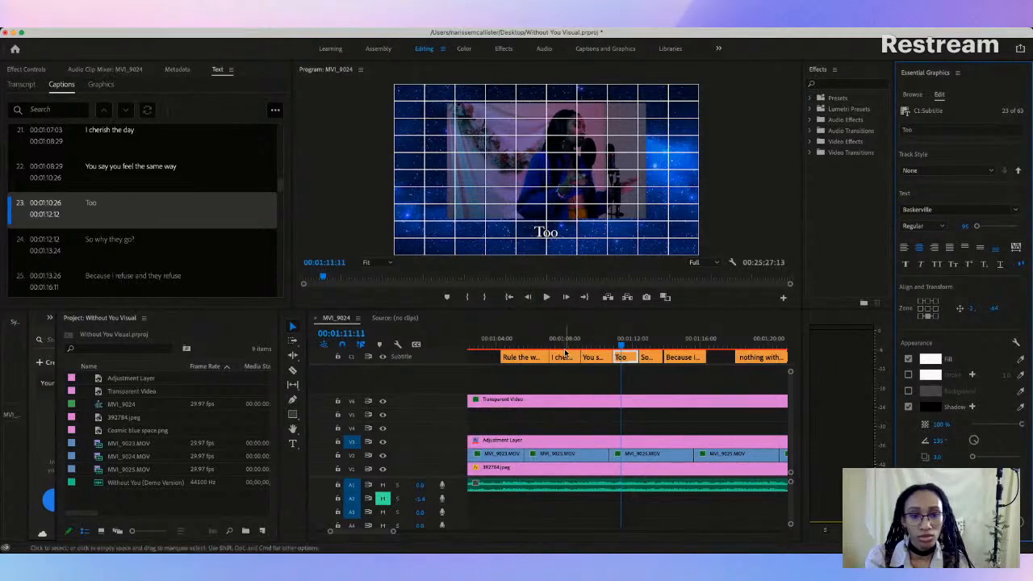
Step: Play the captions from "Rule the way I move" through "Too" to check their height and timing
left_click(534, 359)
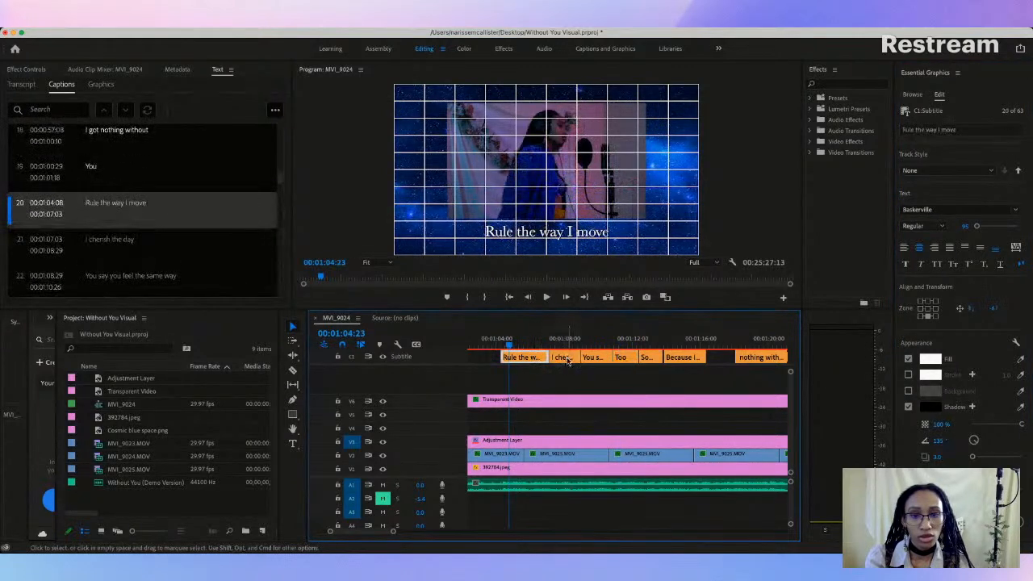
left_click(570, 360)
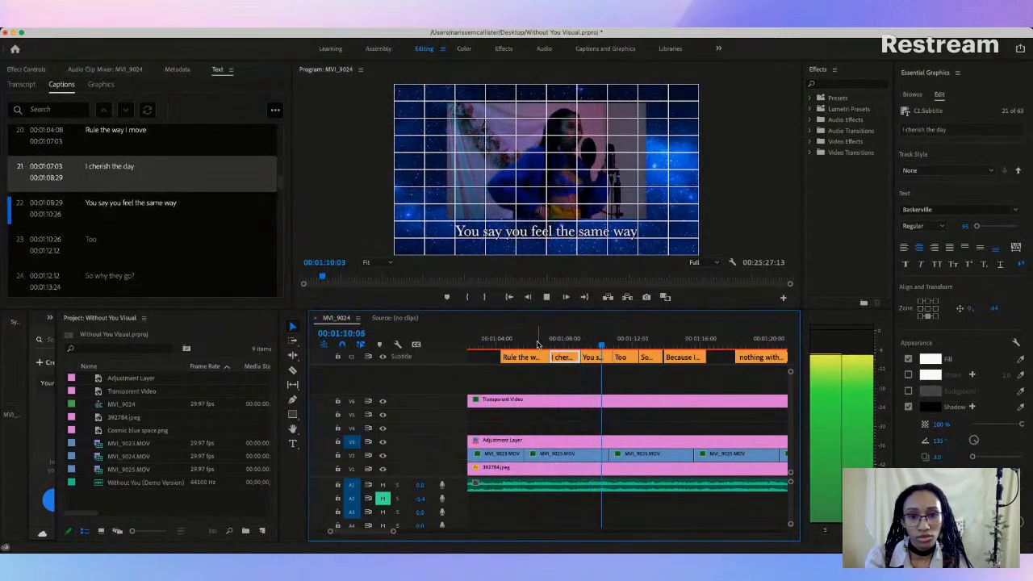
key("space")
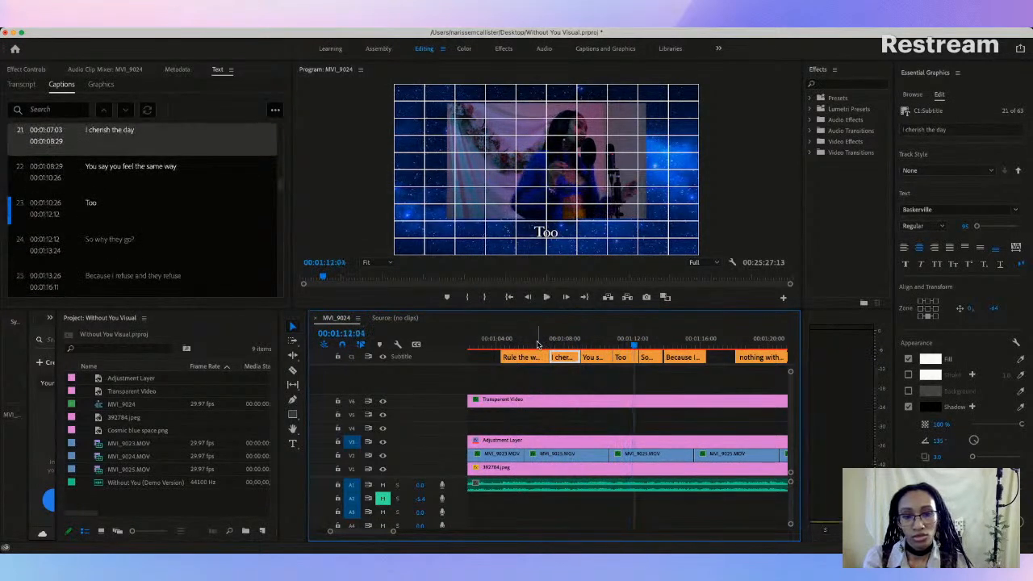
Step: Move the cut between the "Rule the way I move" and "I cherish the day" captions to 00:01:06:28
left_click(530, 356)
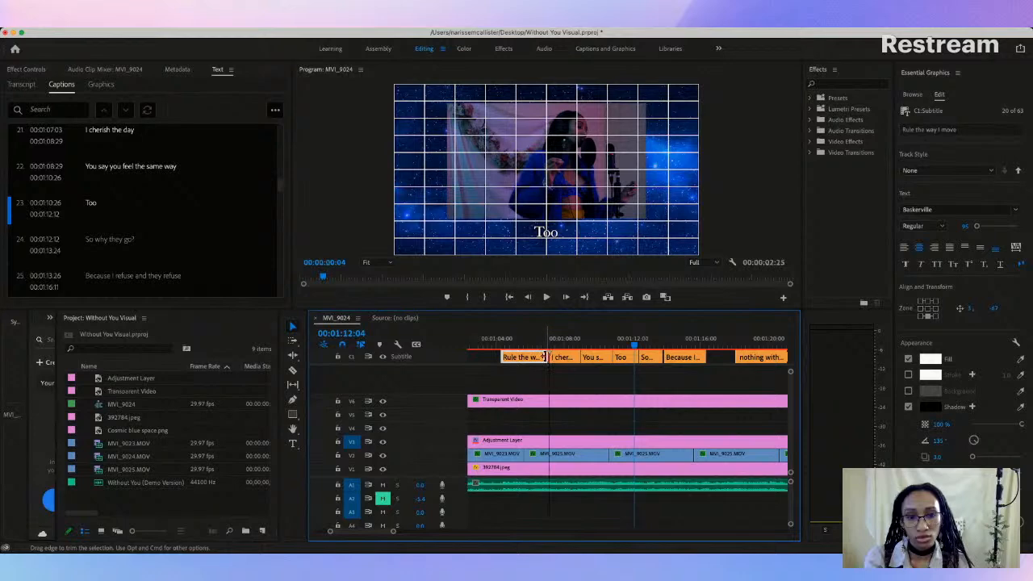
left_click_drag(543, 356, 545, 356)
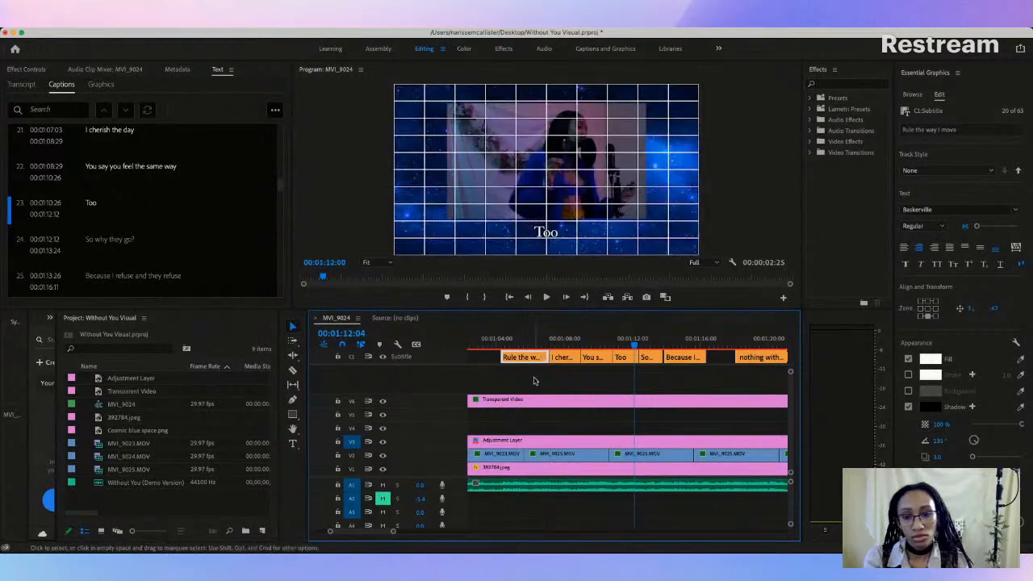
left_click_drag(393, 536, 370, 536)
left_click_drag(554, 356, 556, 357)
Step: Move the cut between "I cherish the day" and "You say you feel the same way" to 00:01:08:25, checking it against the vocals
left_click(523, 346)
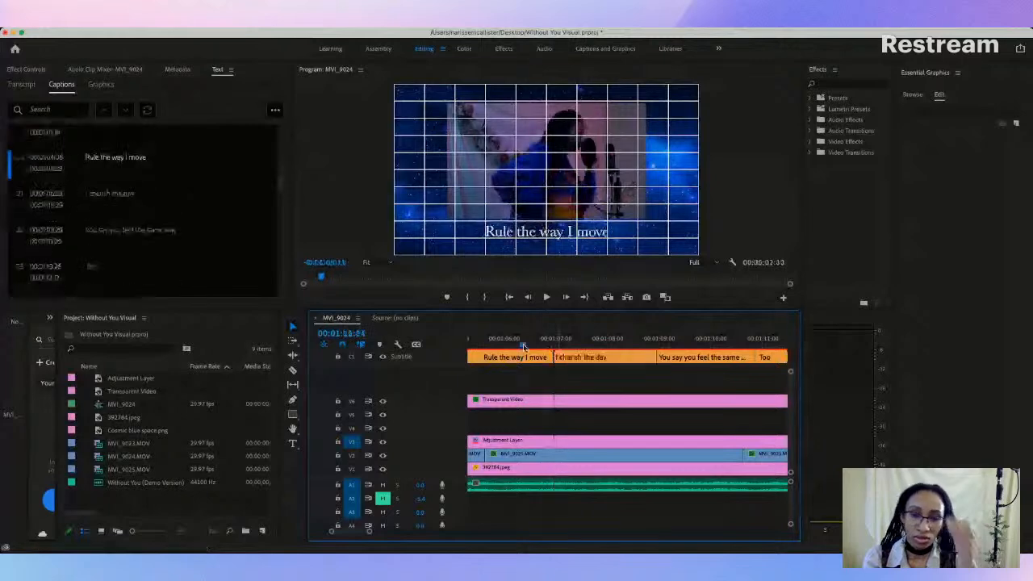
key("space")
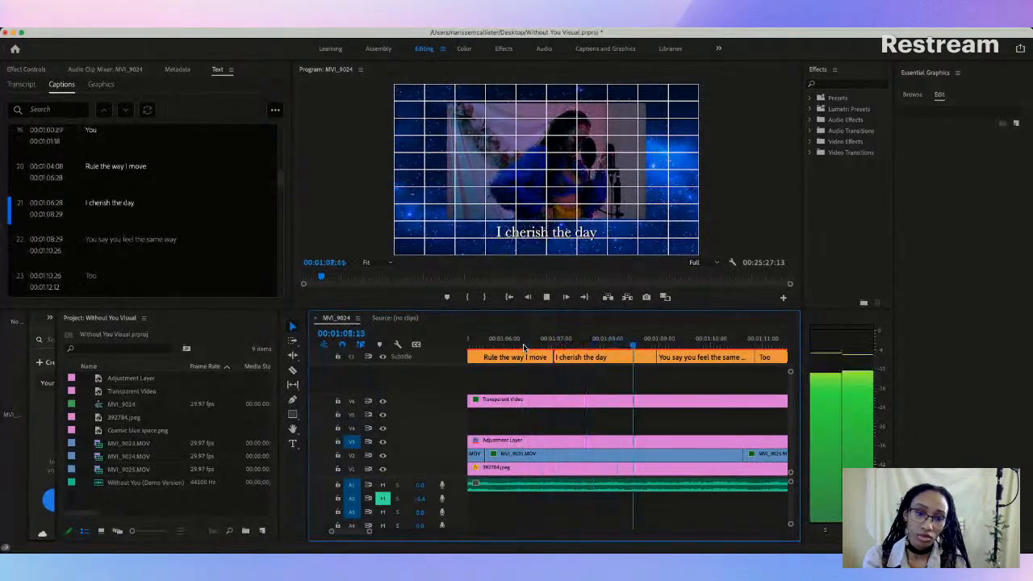
key("space")
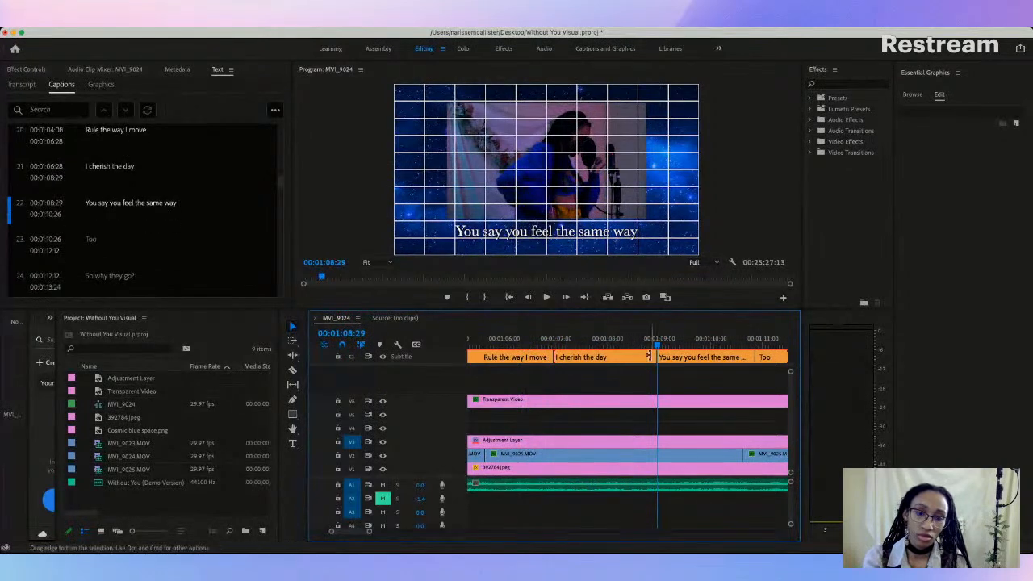
left_click_drag(655, 357, 651, 357)
left_click(613, 346)
key("space")
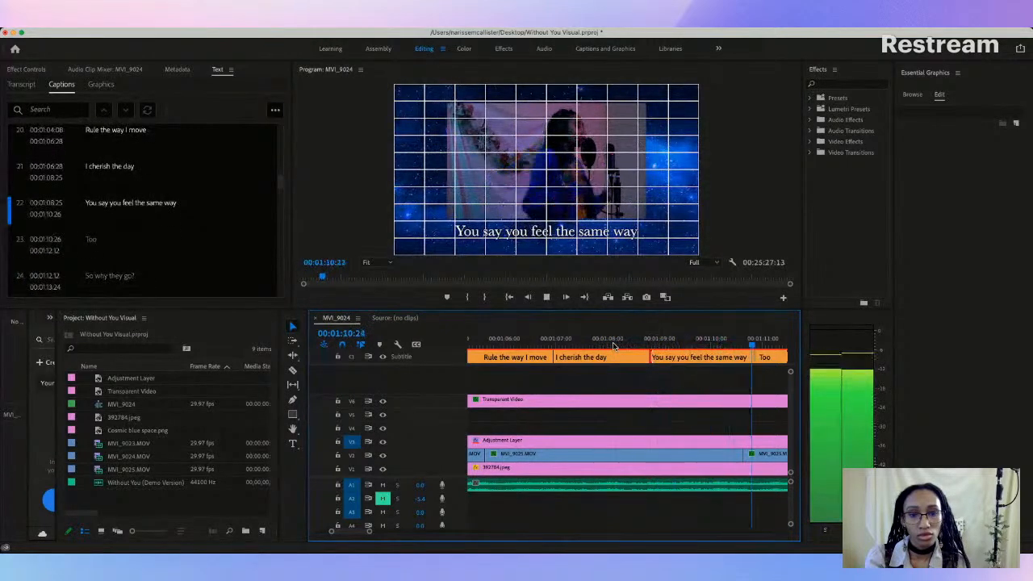
key("space")
Step: Retime the "Too" caption to run from 00:01:10:23 to 00:01:12:01, moving the adjoining caption edges with it
scroll(540, 356, "left", 1)
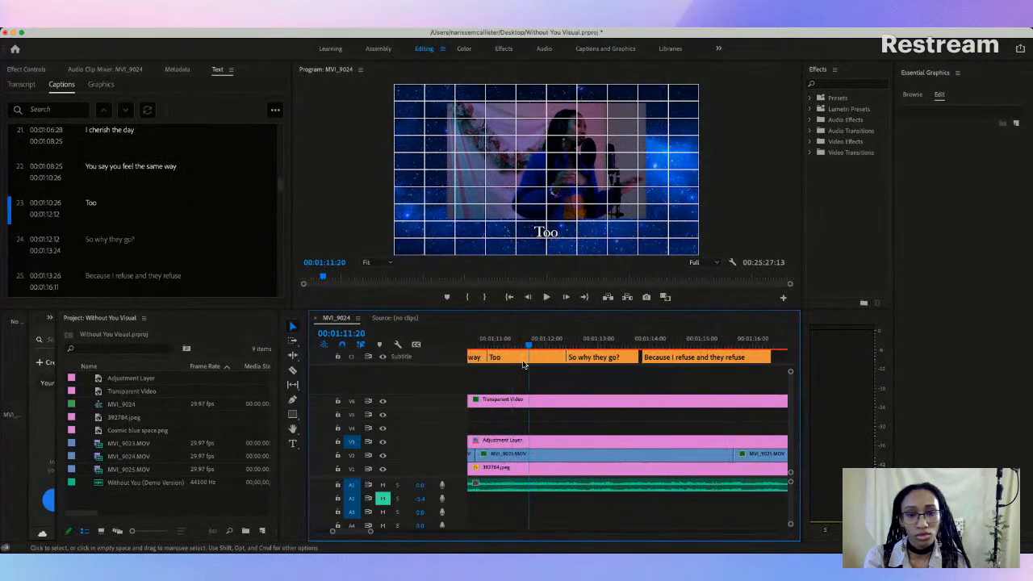
left_click_drag(484, 356, 483, 356)
key("space")
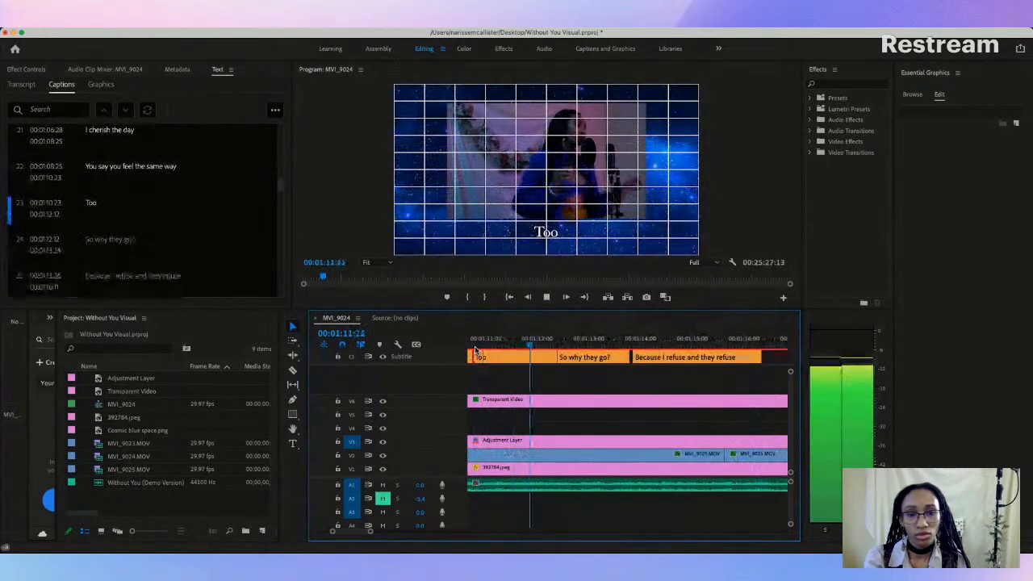
key("space")
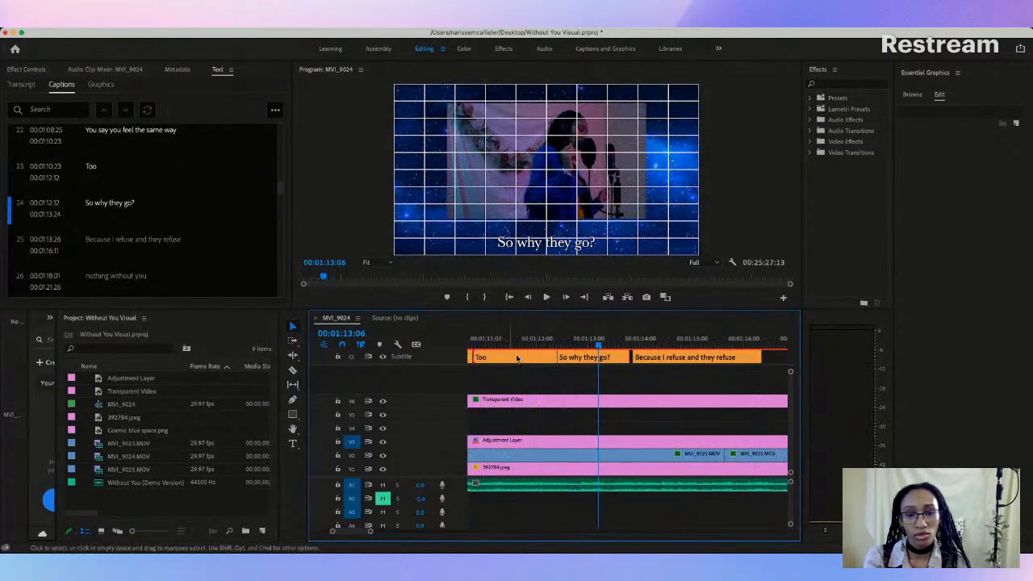
mouse_move(555, 356)
left_mouse_down()
mouse_move(527, 355)
mouse_move(538, 357)
left_mouse_up()
Step: Replace the "So why they go?" caption text with "Now I gotta play it cool"
left_click(563, 356)
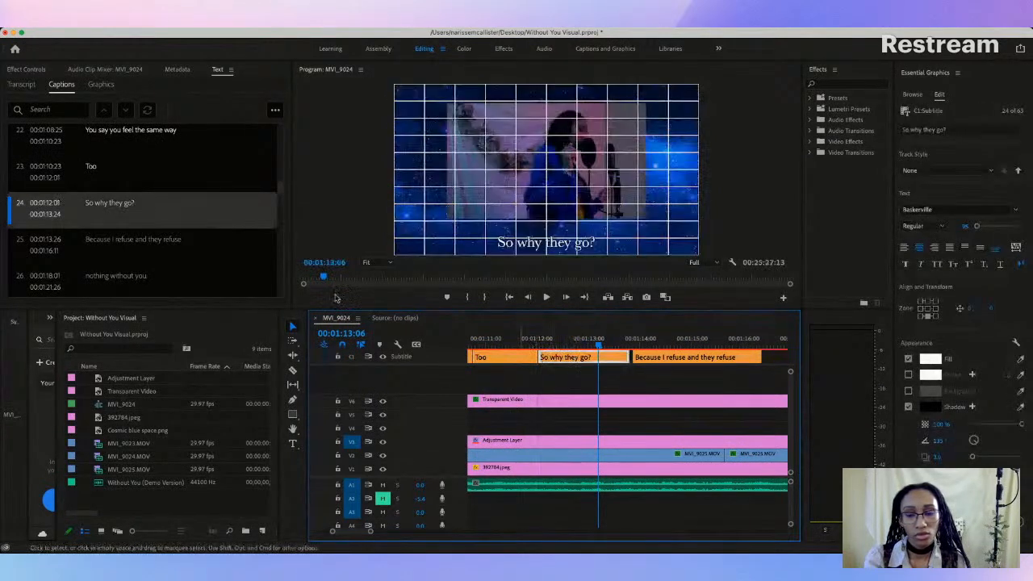
double_click(109, 205)
type("N")
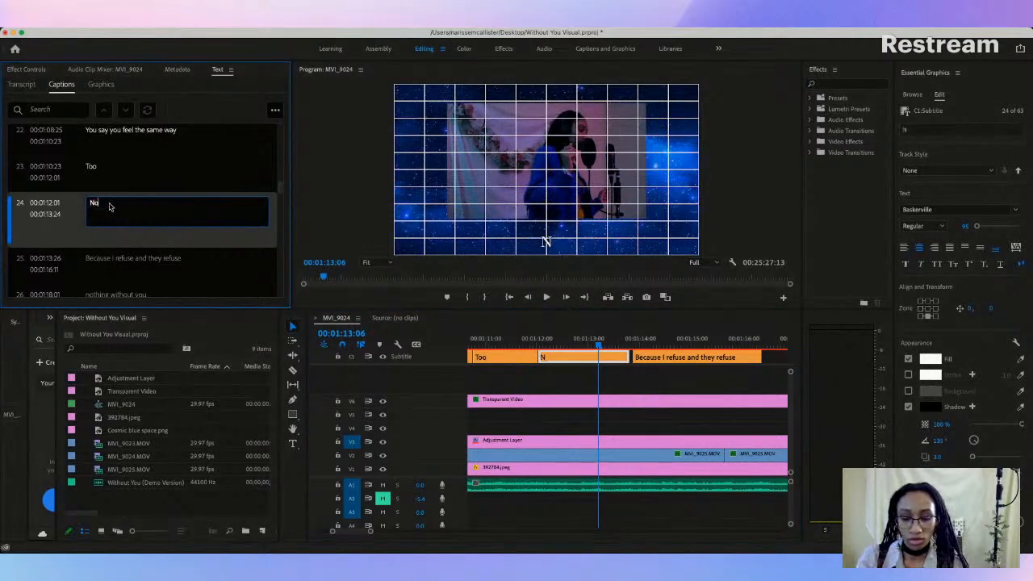
type("ow I gotta")
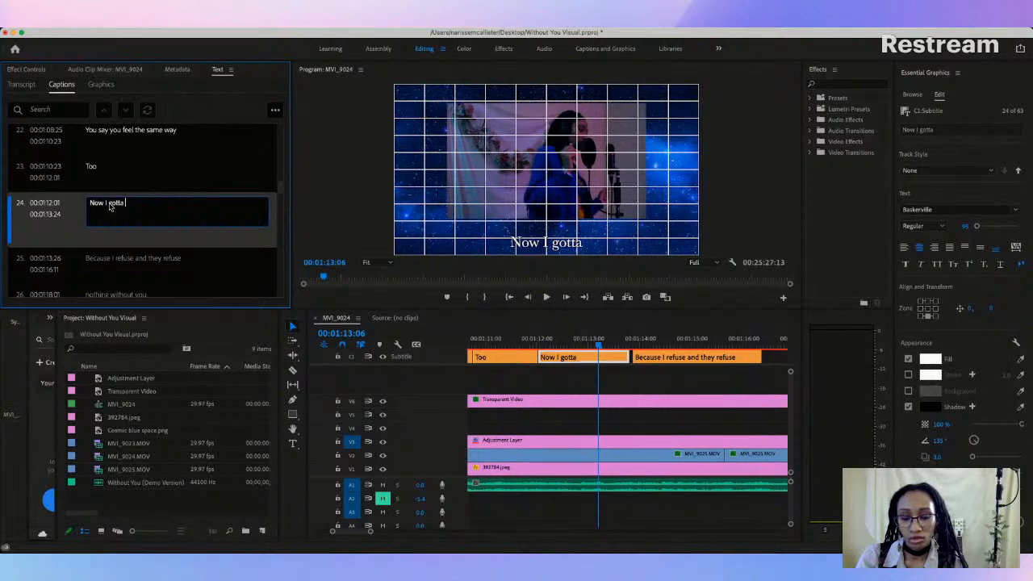
type(" play it c")
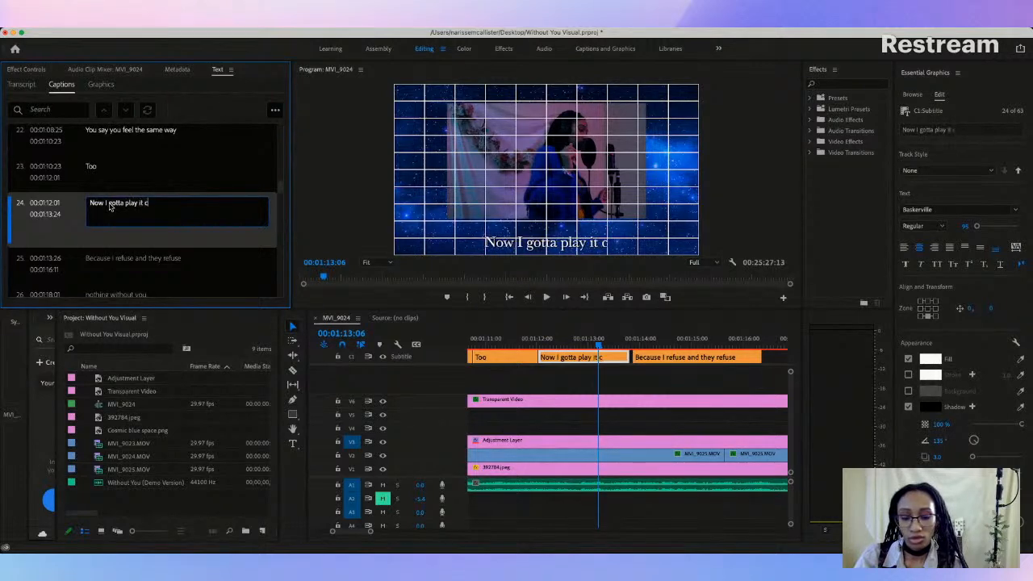
type("ool")
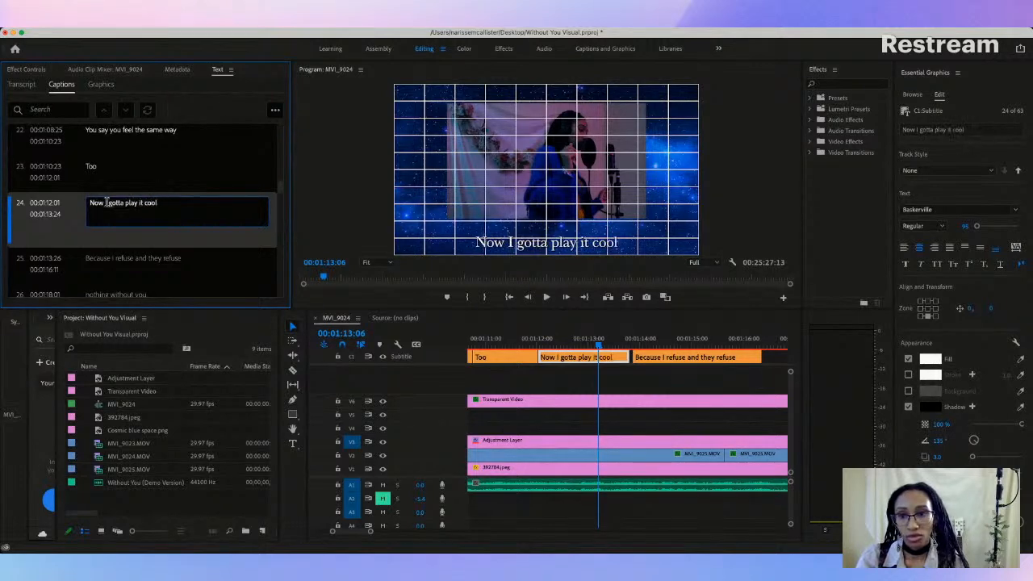
Step: Replace the "Because I refuse and they refuse" caption text with "Cuz I refuse to be played a fool"
left_click(139, 261)
scroll(129, 234, "down", 1)
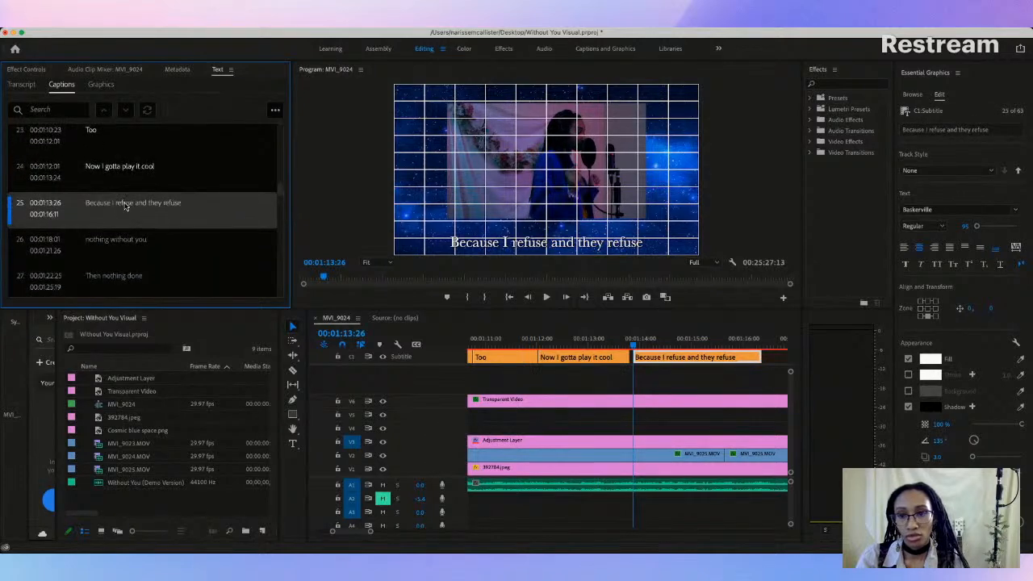
double_click(125, 206)
type("Cuz I refuse")
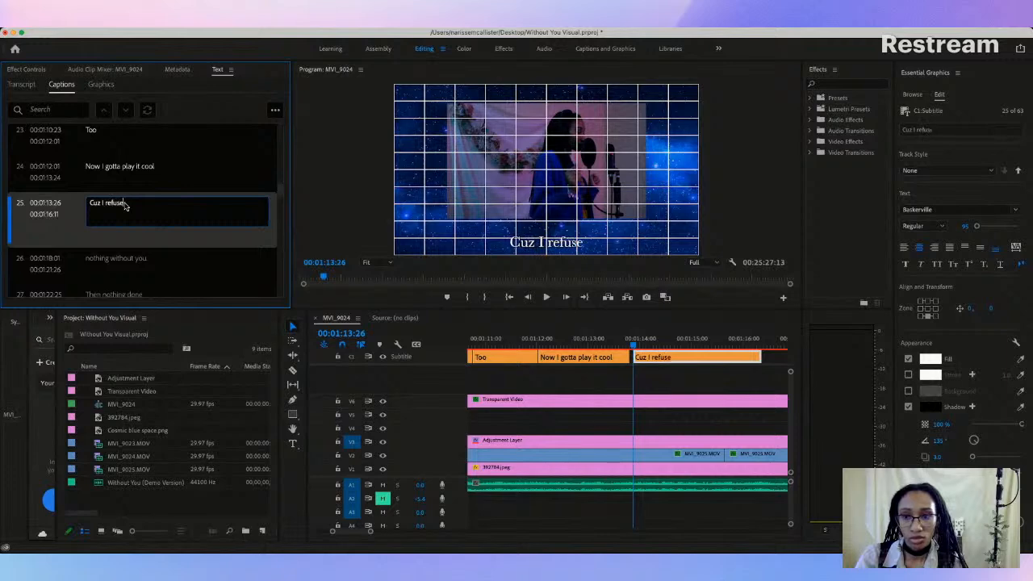
type(" to be played ")
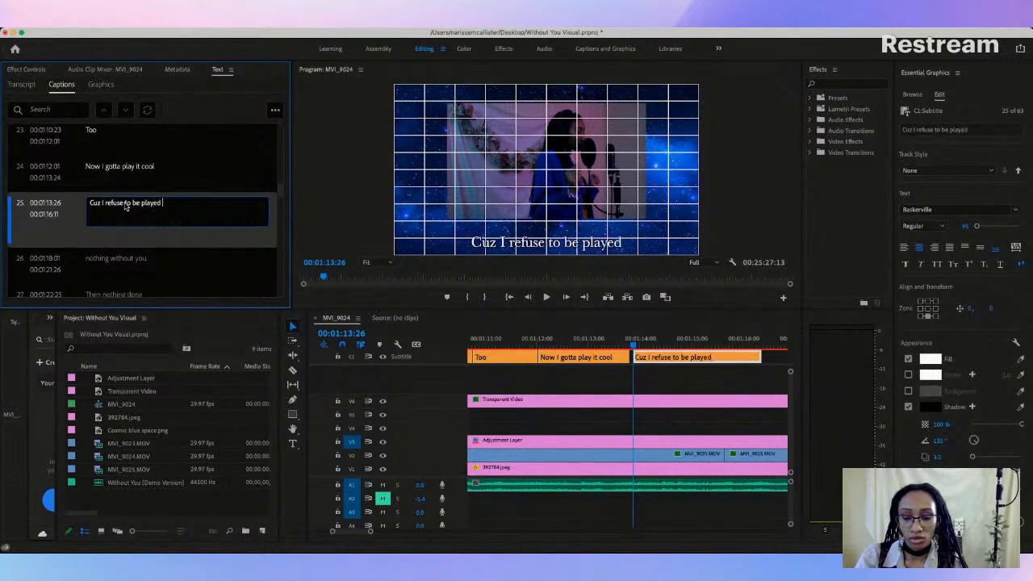
type("a foot")
key("BackSpace")
type("l")
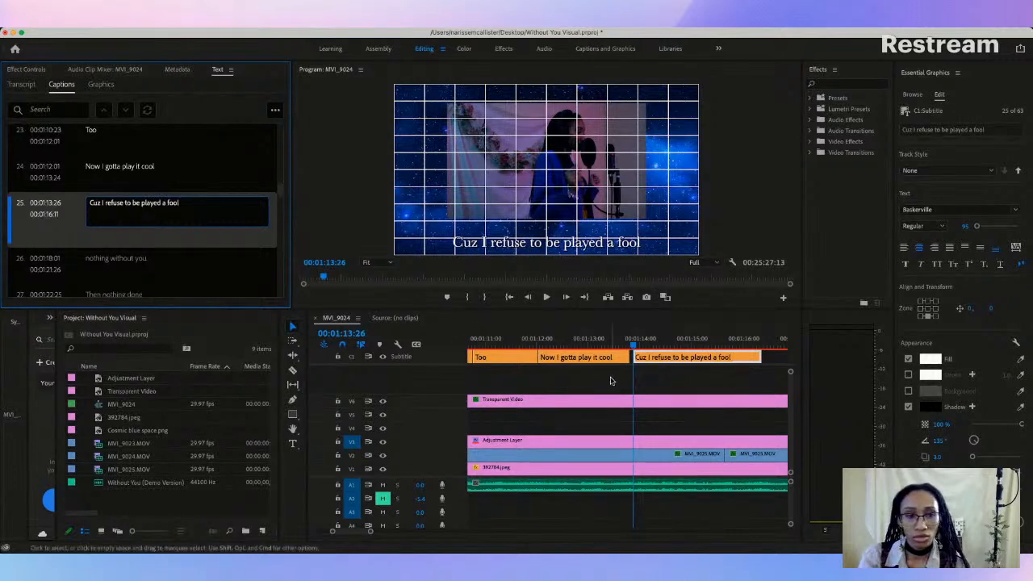
Step: Play from the "Too" caption into "Now I gotta play it cool" to check the timing against the vocals
left_click(611, 380)
left_click(574, 343)
left_click(517, 343)
key("space")
Step: Move the boundary between the "Too" and "Now I gotta play it cool" captions to 00:01:11:22, checking it against the vocals
key("space")
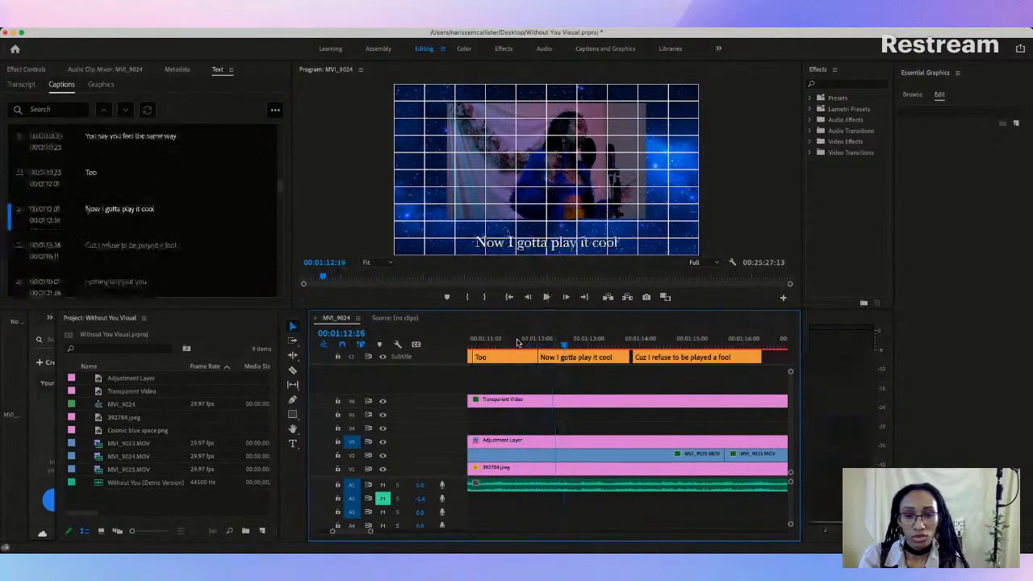
left_click(525, 356)
left_click_drag(533, 356, 529, 356)
left_click(519, 345)
key("space")
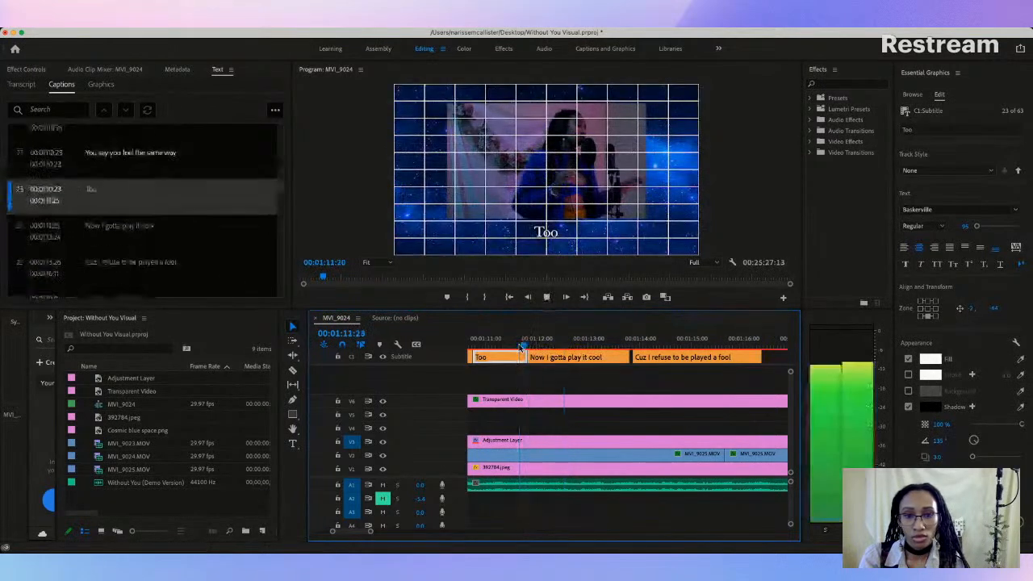
key("space")
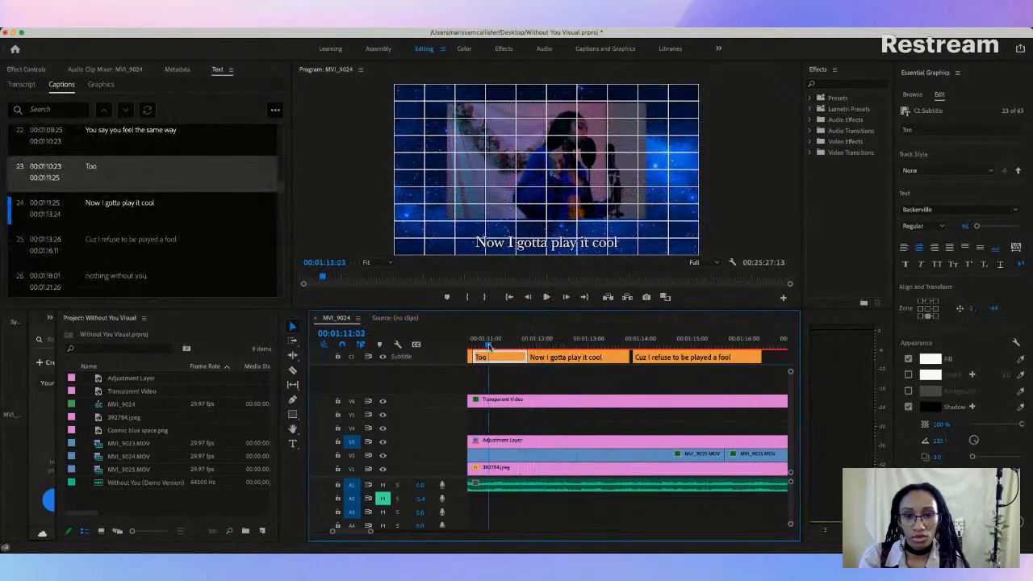
left_click(489, 347)
key("space")
key("space")
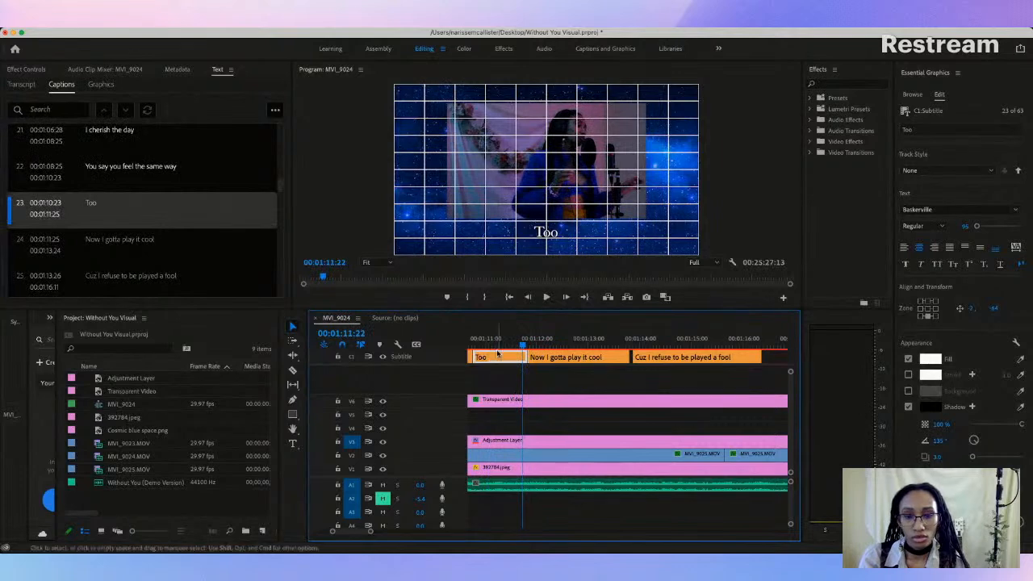
left_click_drag(524, 356, 525, 356)
key("space")
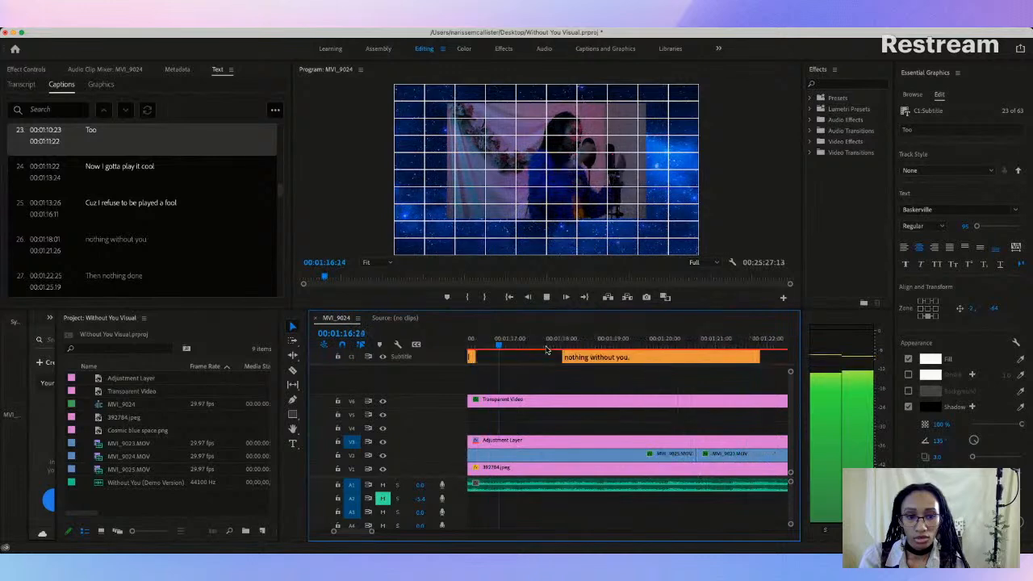
key("space")
Step: Raise the "Now I gotta play it cool" caption to the height of the "Too" caption, just below the video frame
left_click_drag(372, 531, 383, 534)
left_click(509, 342)
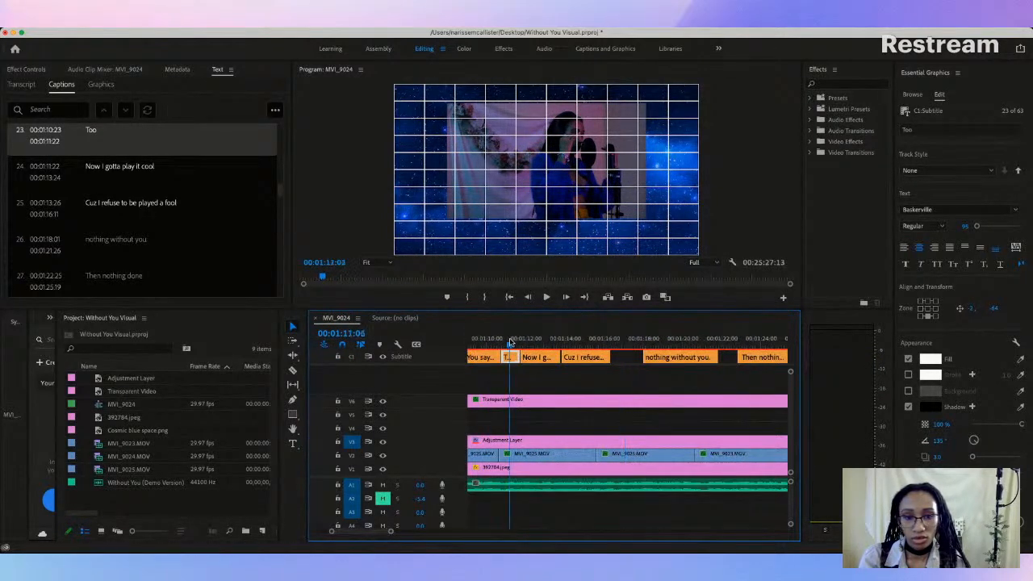
key("space")
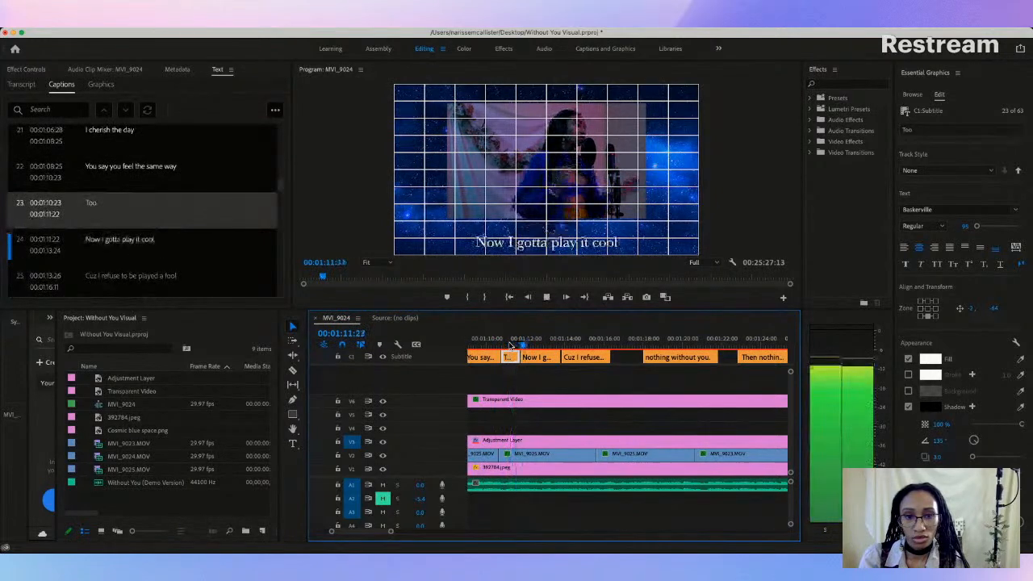
key("space")
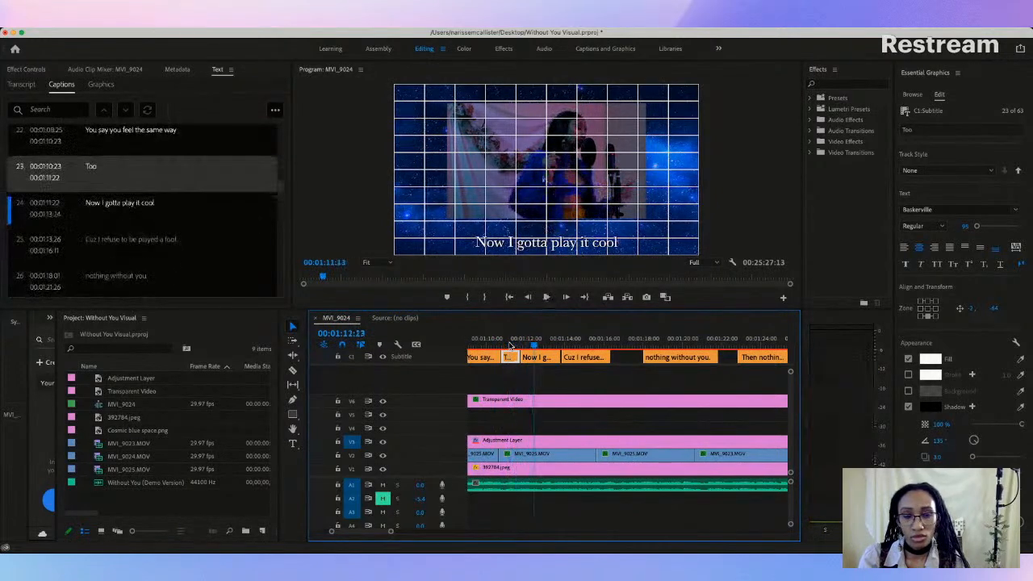
left_click(551, 360)
left_click(555, 242)
left_click_drag(554, 246, 554, 234)
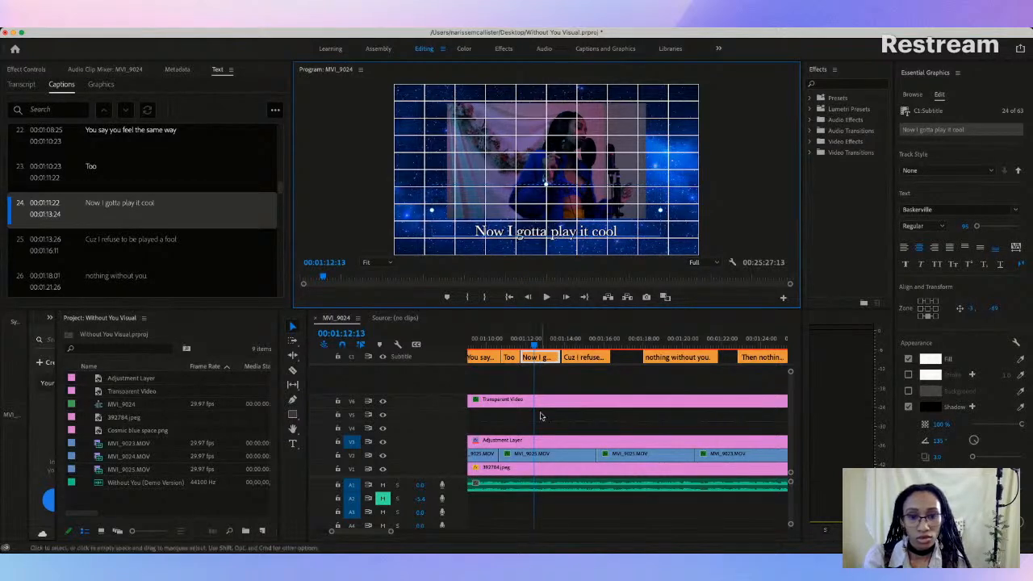
Step: Play through "Now I gotta play it cool" and start the "Cuz I refuse to be played a fool" caption at 00:01:13:24
left_click(513, 346)
key("space")
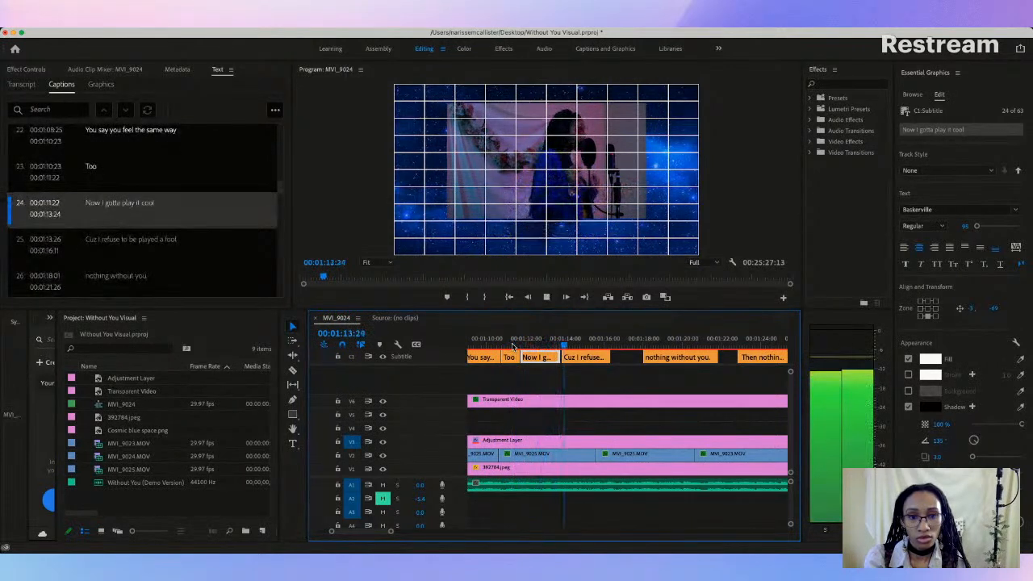
key("space")
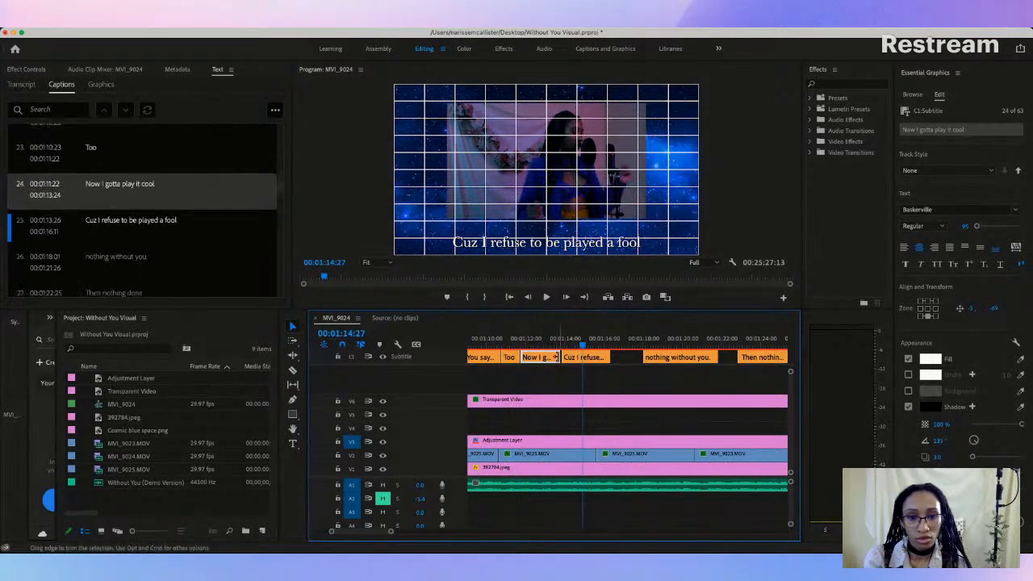
left_click_drag(581, 355, 583, 355)
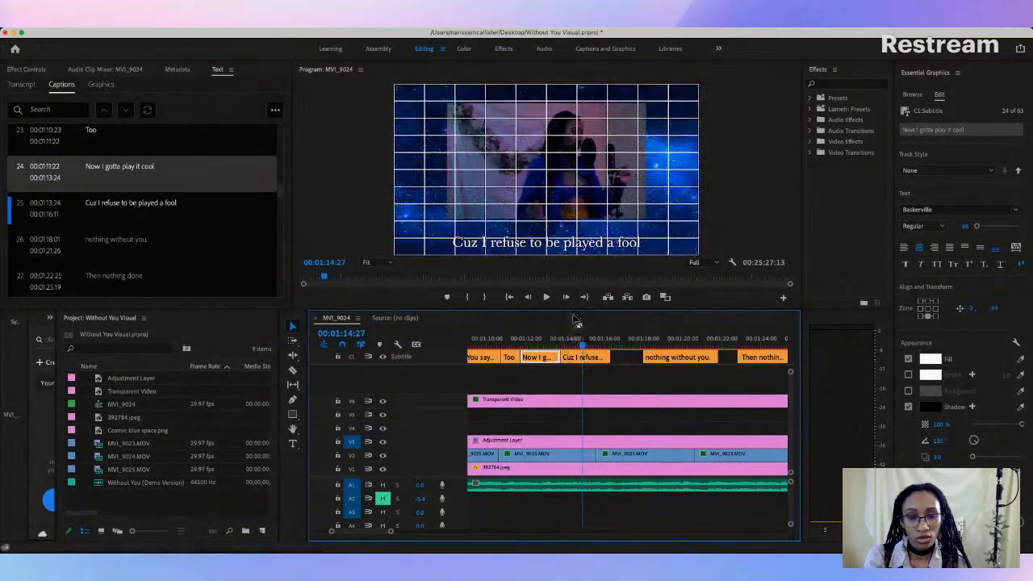
Step: Raise the "Cuz I refuse to be played a fool" caption to the same height just below the video frame
left_click(577, 341)
left_click(578, 355)
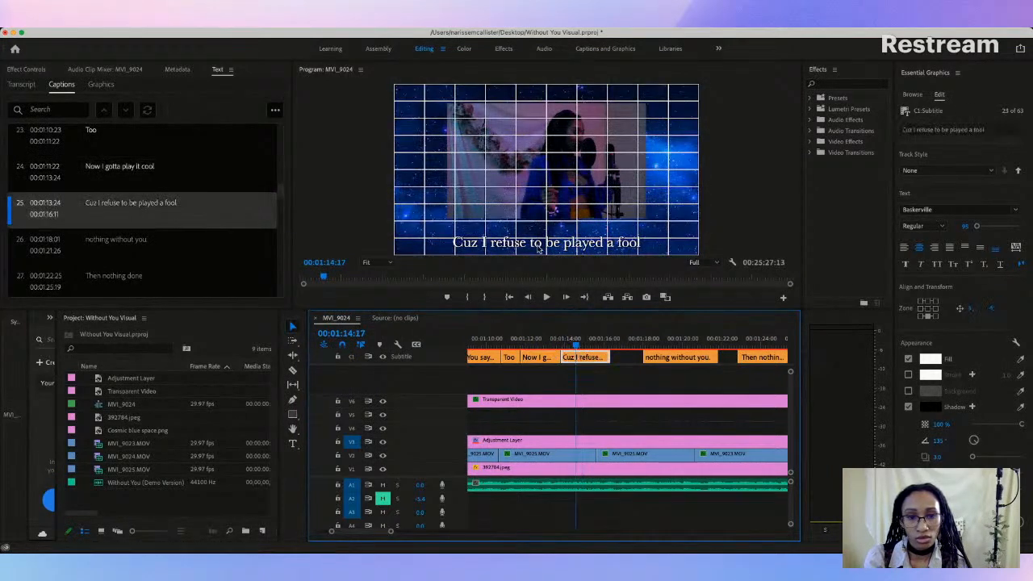
left_click_drag(549, 242, 551, 232)
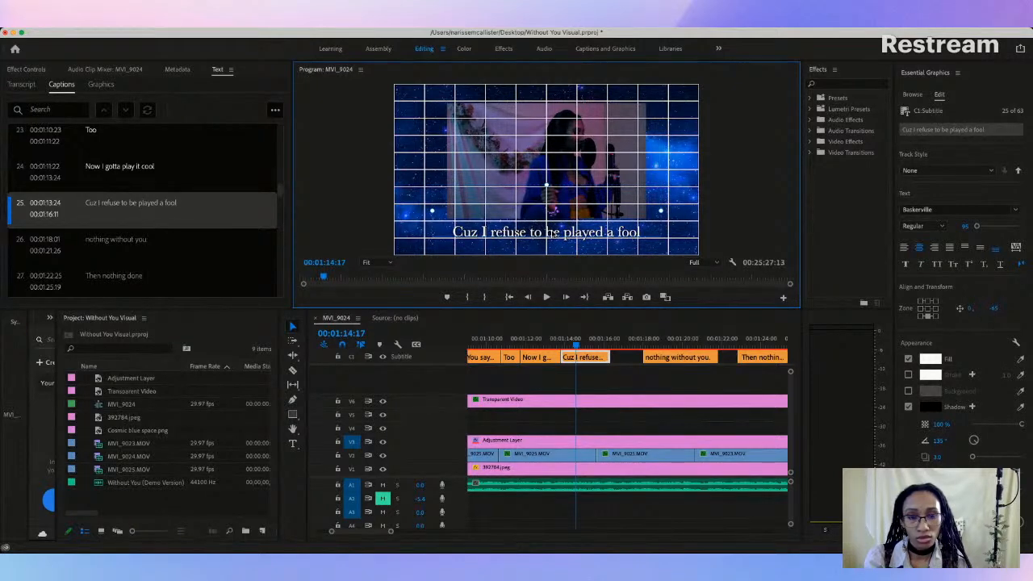
Step: Extend "Cuz I refuse to be played a fool" to end at 00:01:16:19 and start the "nothing without you" caption at 00:01:17:00
left_click(528, 342)
key("space")
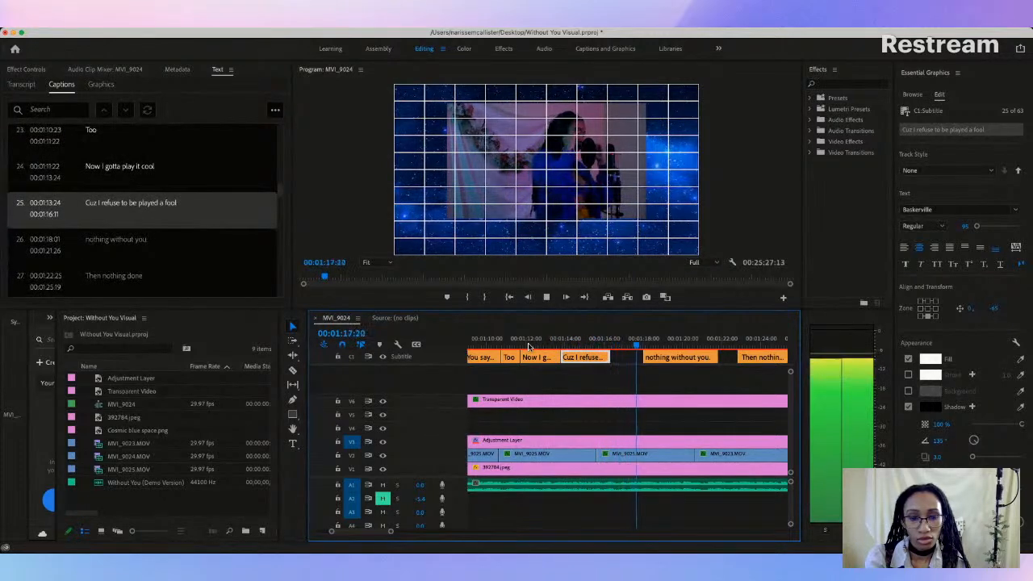
key("space")
left_click_drag(608, 357, 634, 356)
left_click(594, 343)
key("space")
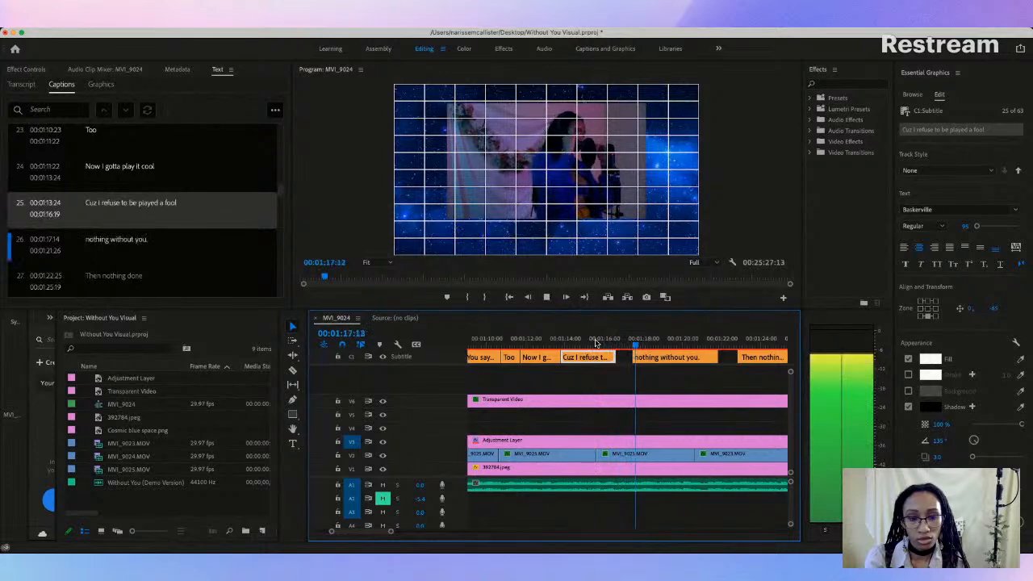
key("space")
left_click_drag(636, 355, 623, 355)
left_click(596, 345)
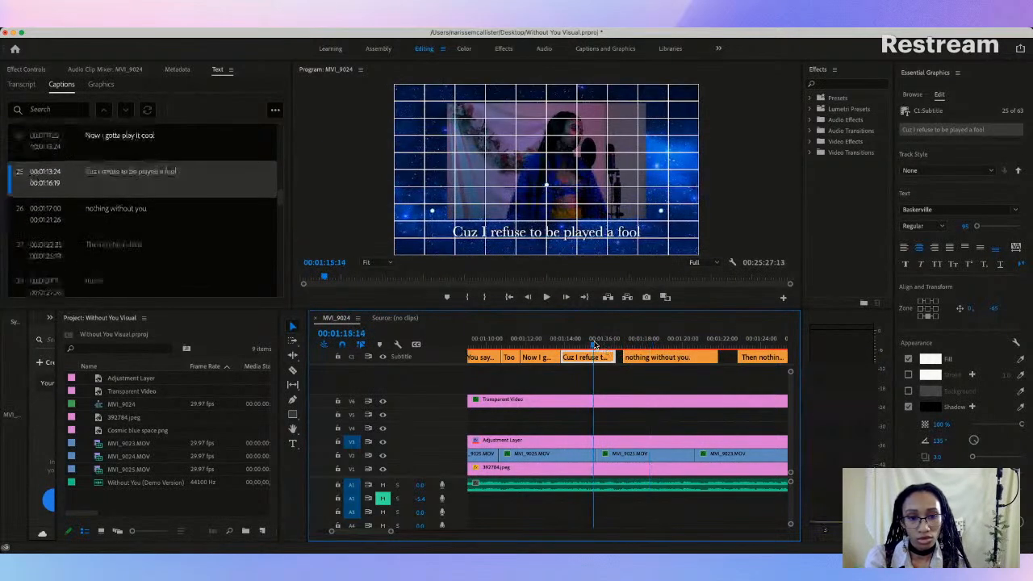
key("space")
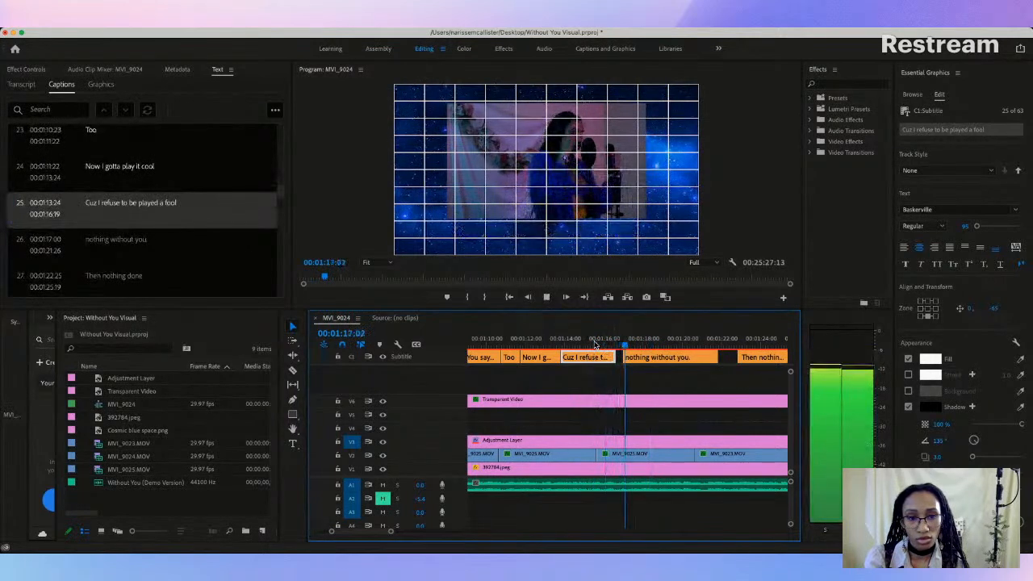
key("space")
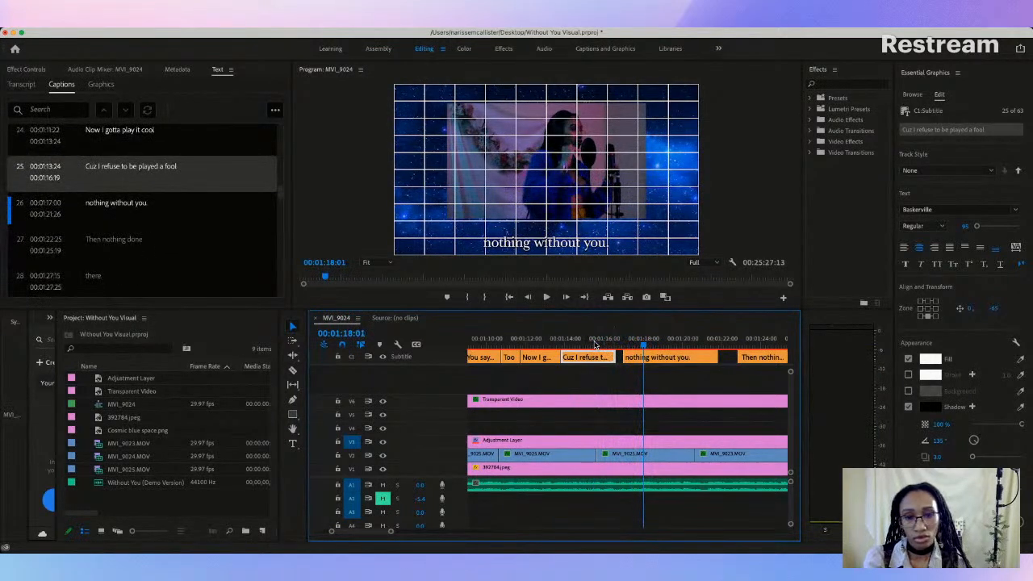
Step: Replace the "nothing without you" caption text with "But I got nothing without"
left_click(108, 204)
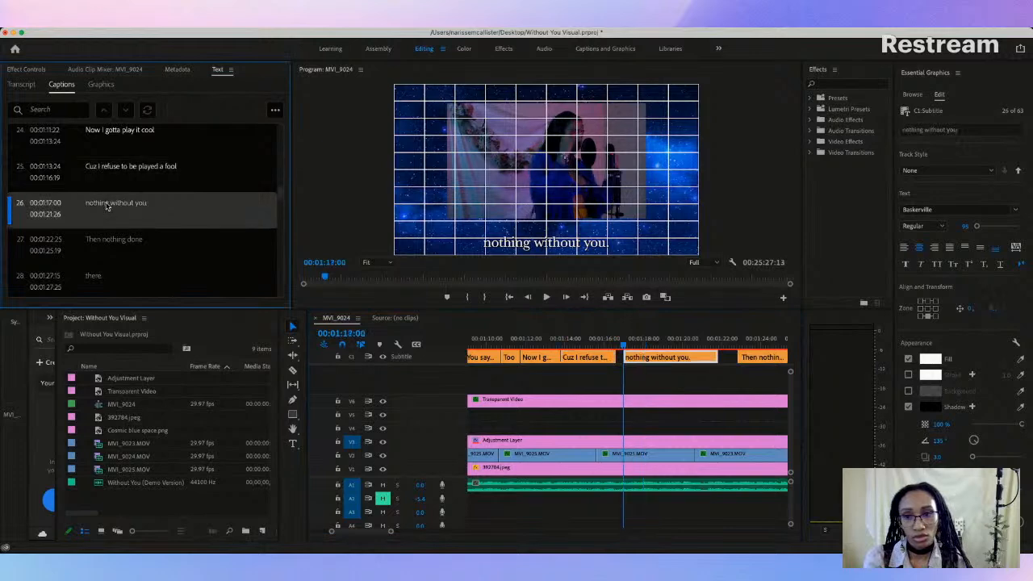
double_click(106, 206)
type("Bu")
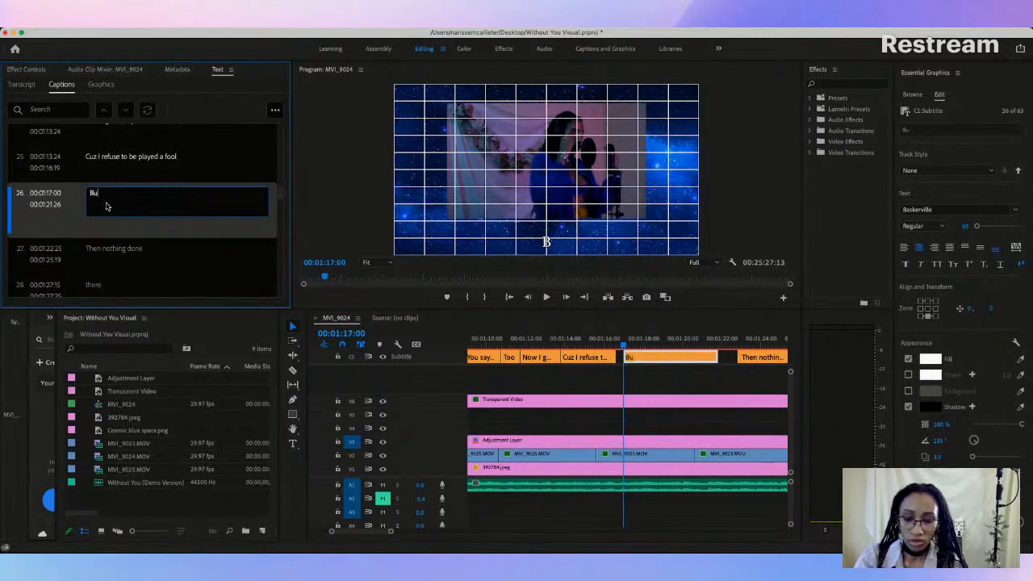
type("t I got")
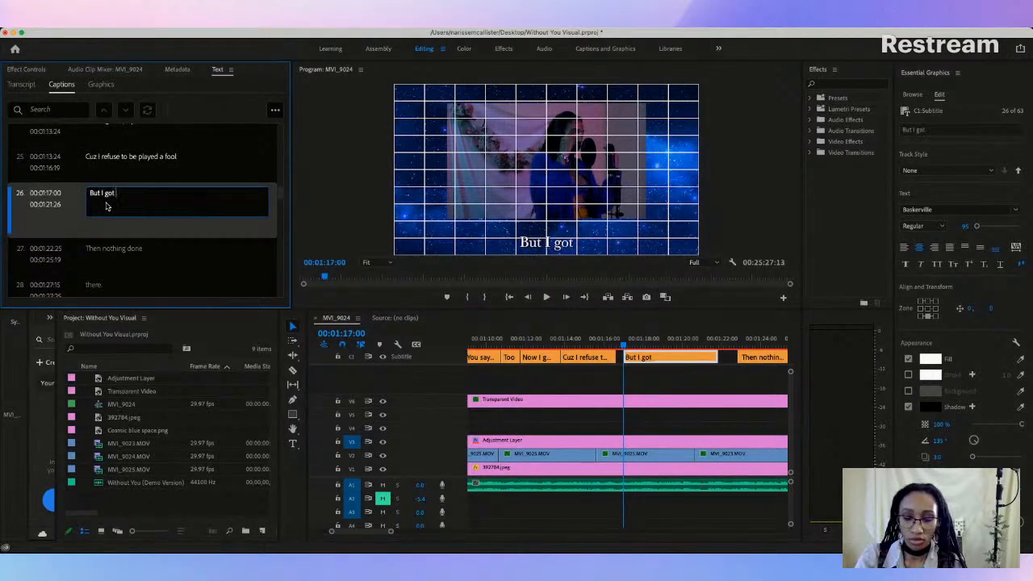
type(" nothing wi")
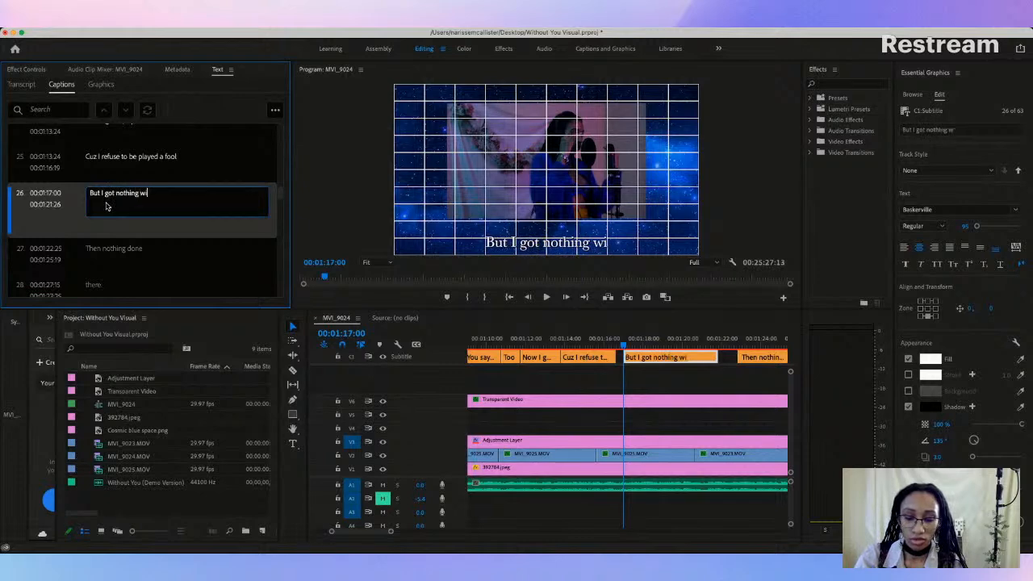
type("thout")
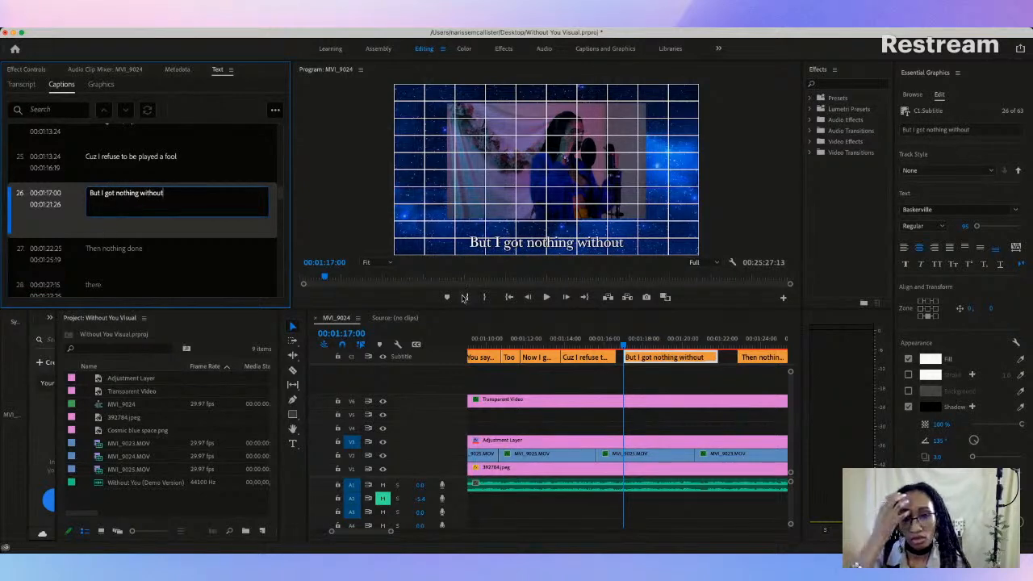
left_click(663, 367)
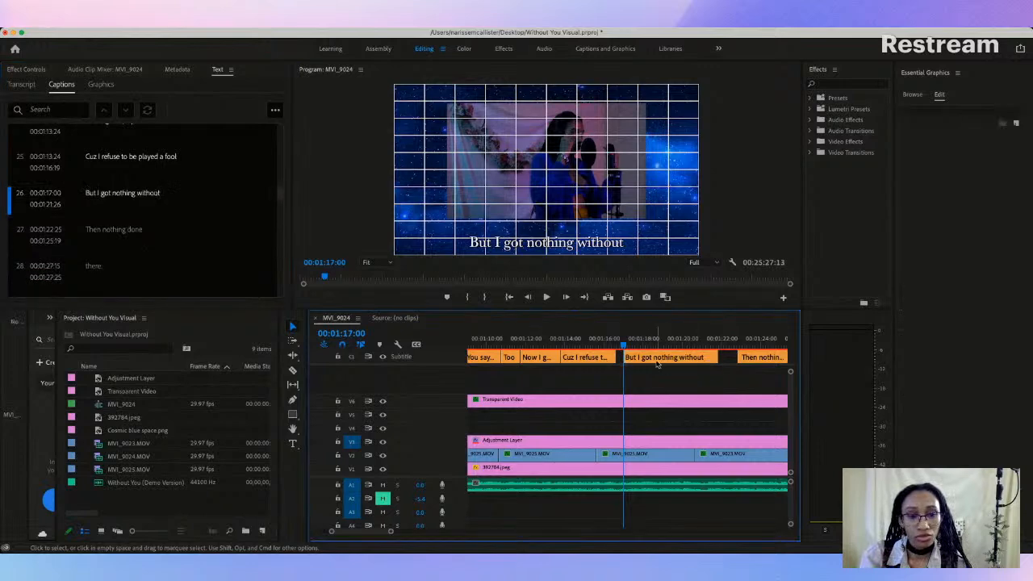
Step: Play through the "But I got nothing without" caption to find where the sung line ends
key("space")
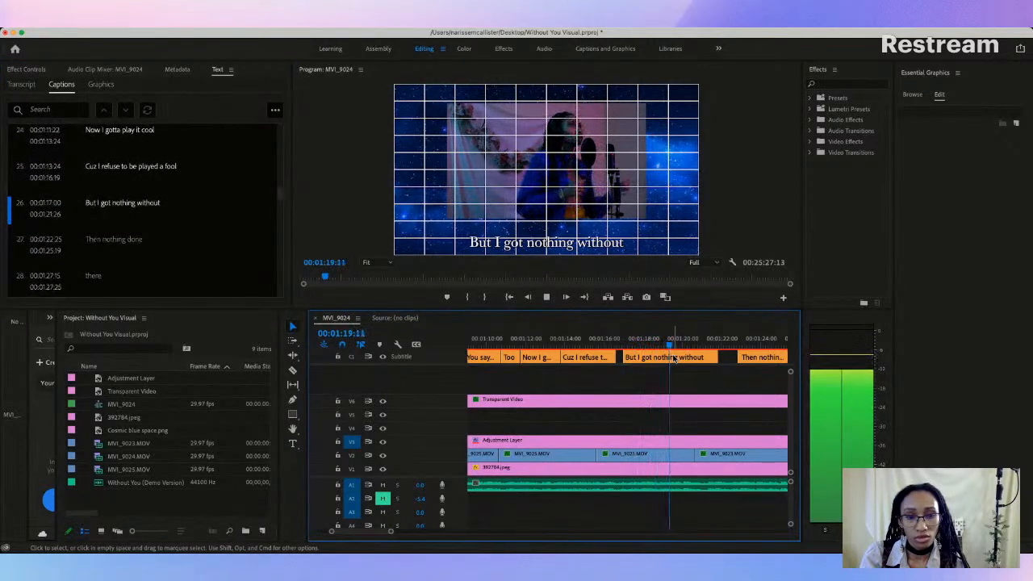
key("space")
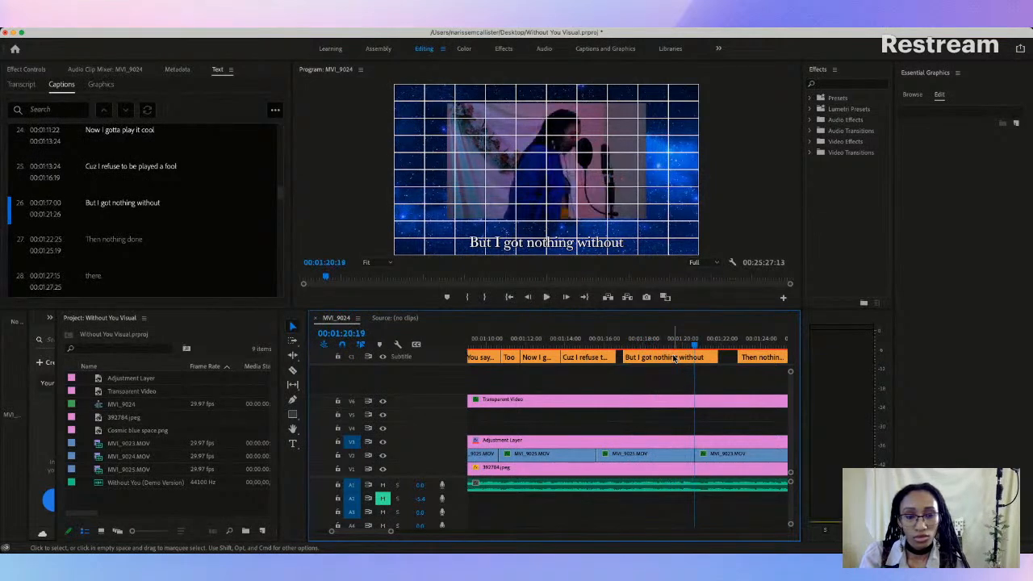
key("space")
key("space")
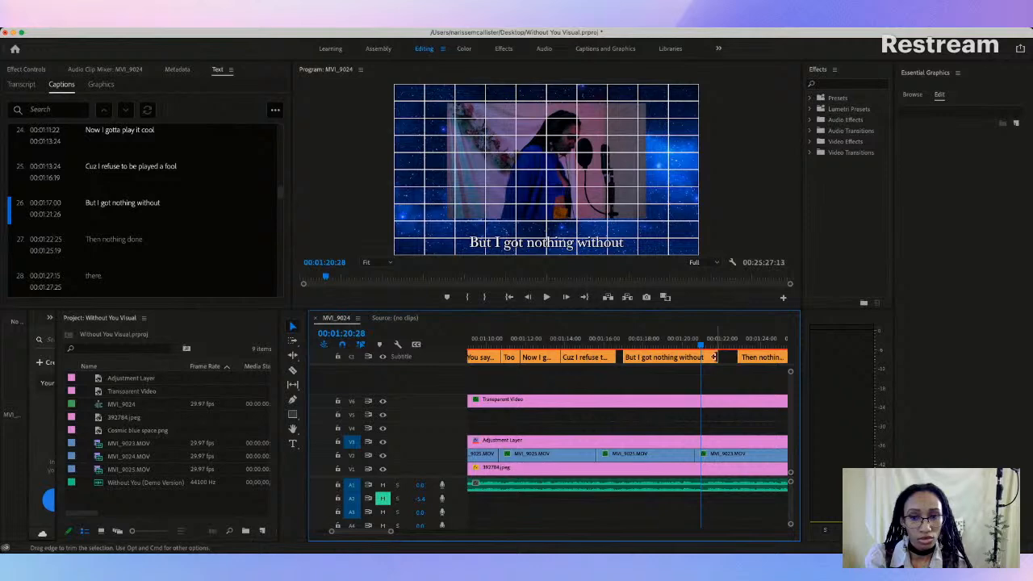
Step: Try splitting the "But I got nothing without" caption in two, and undo the split
left_click(276, 110)
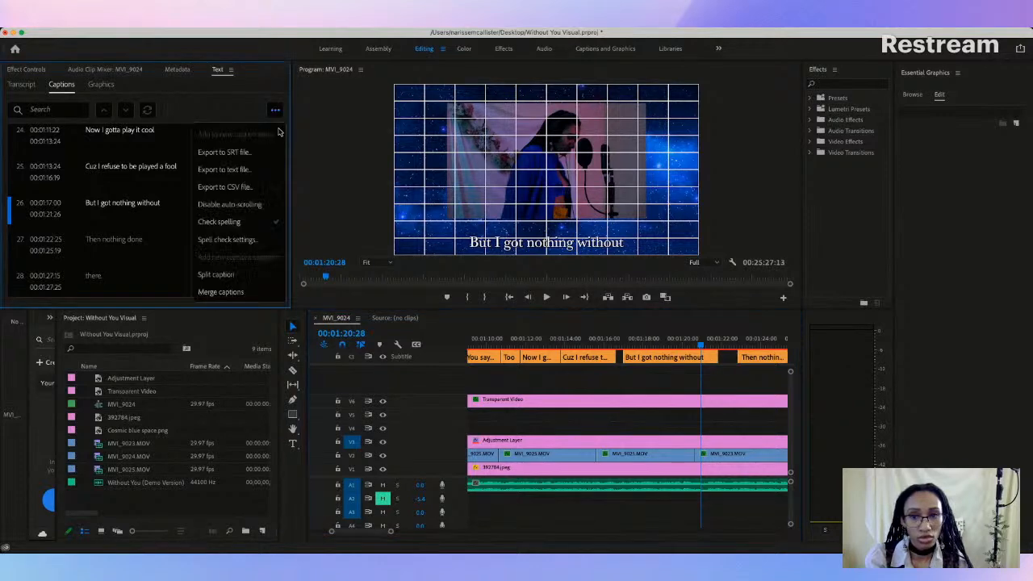
left_click(216, 274)
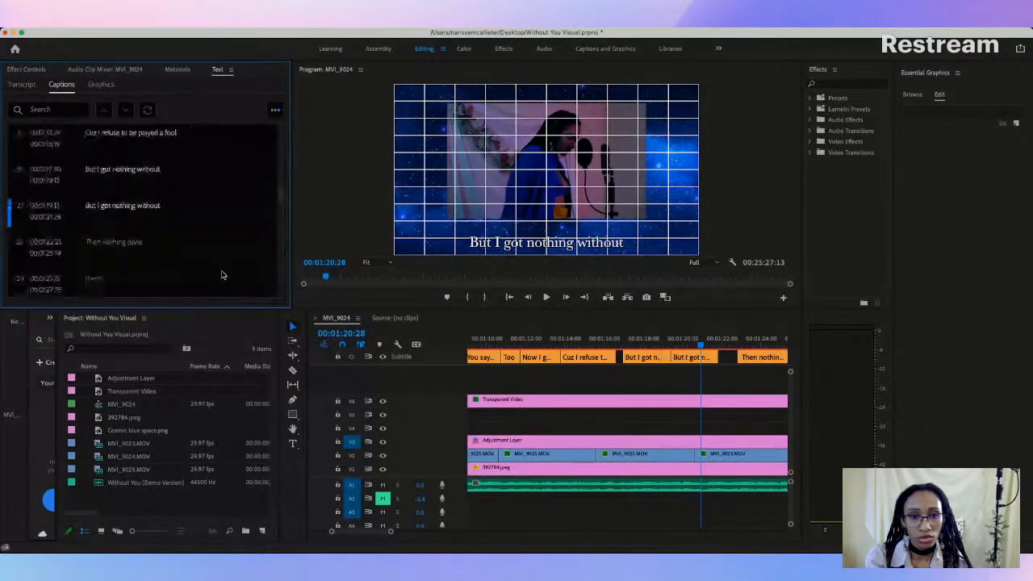
key("super+z")
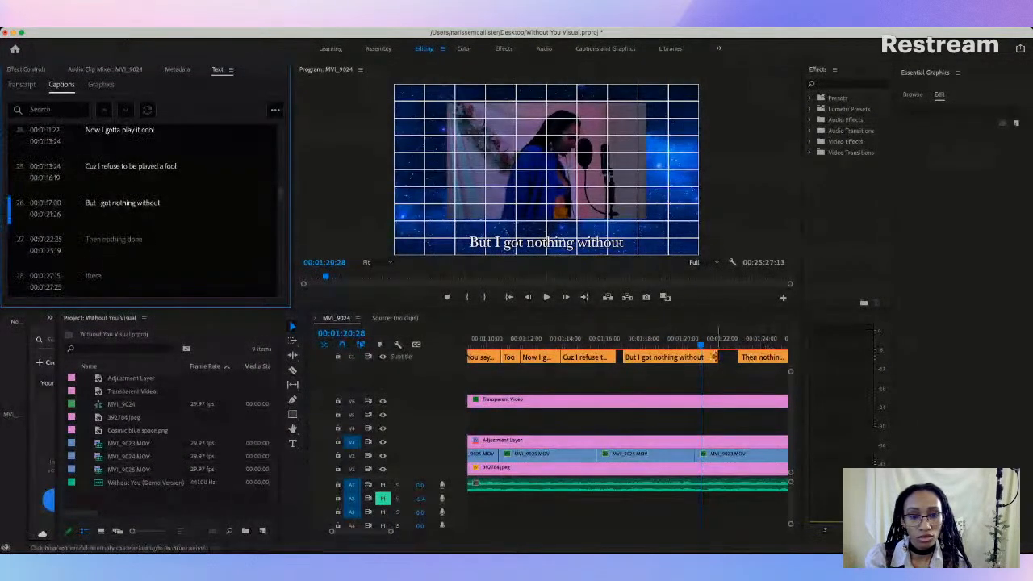
Step: Trim the "But I got nothing without" caption to end at 00:01:20:28 and raise it to the height of the previous captions
left_click_drag(699, 357, 699, 357)
left_click(645, 343)
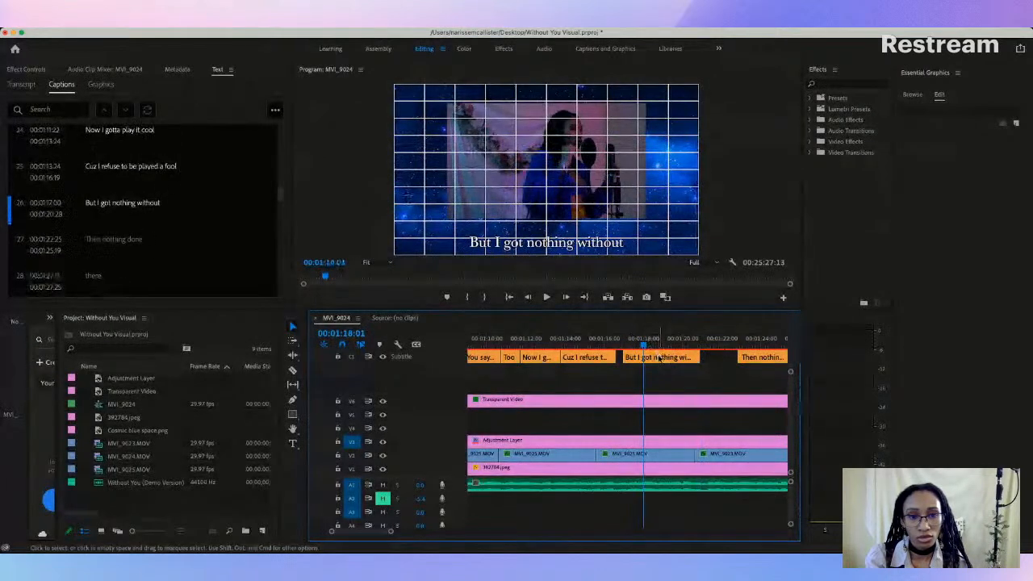
left_click(554, 244)
left_click_drag(555, 244, 556, 231)
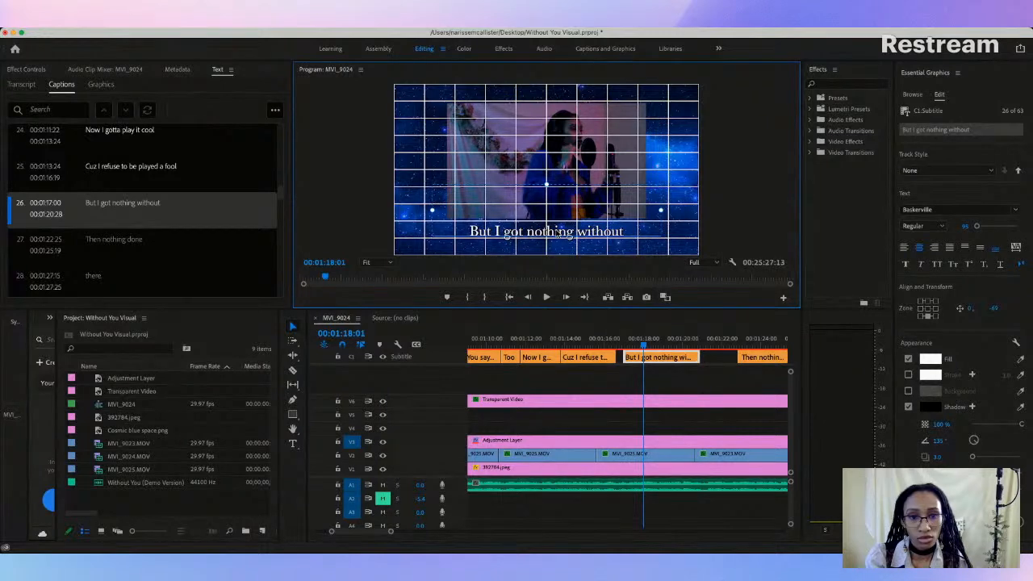
left_click_drag(556, 232, 555, 232)
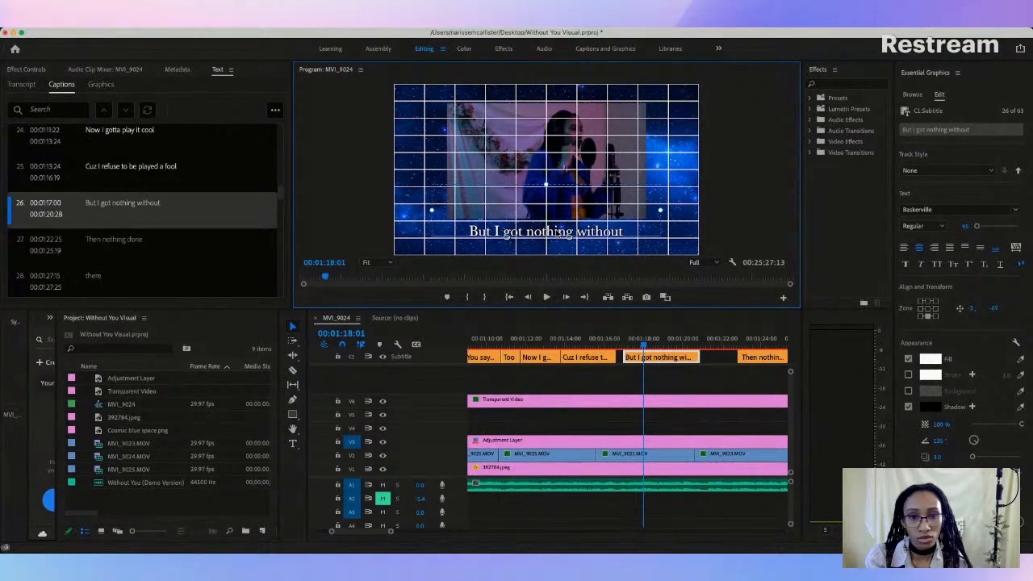
left_click(585, 343)
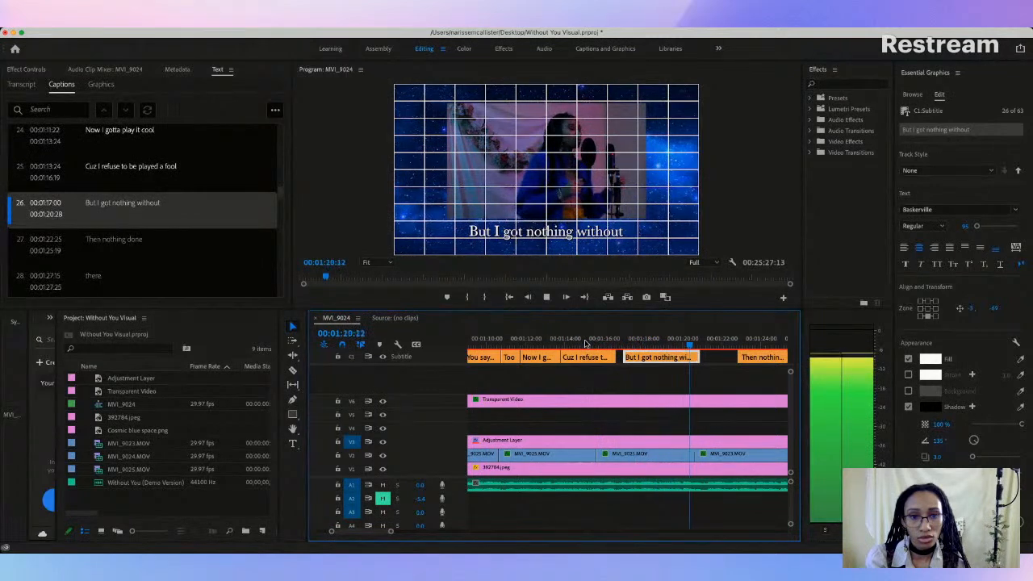
key("space")
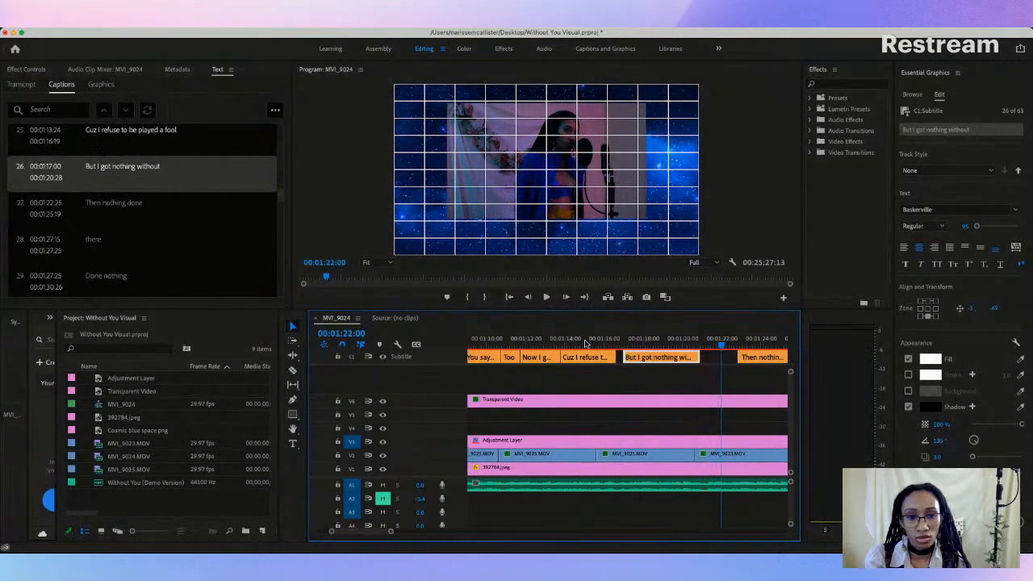
Step: Add a new caption after the "But I got nothing without" caption and play through the passage to hear the word it covers
left_click(708, 345)
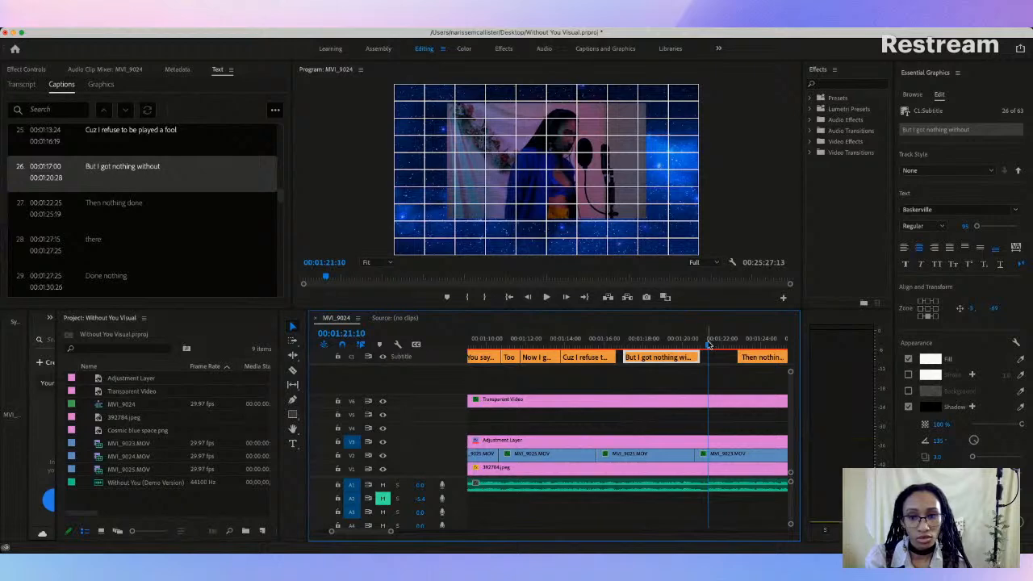
left_click_drag(702, 345, 684, 345)
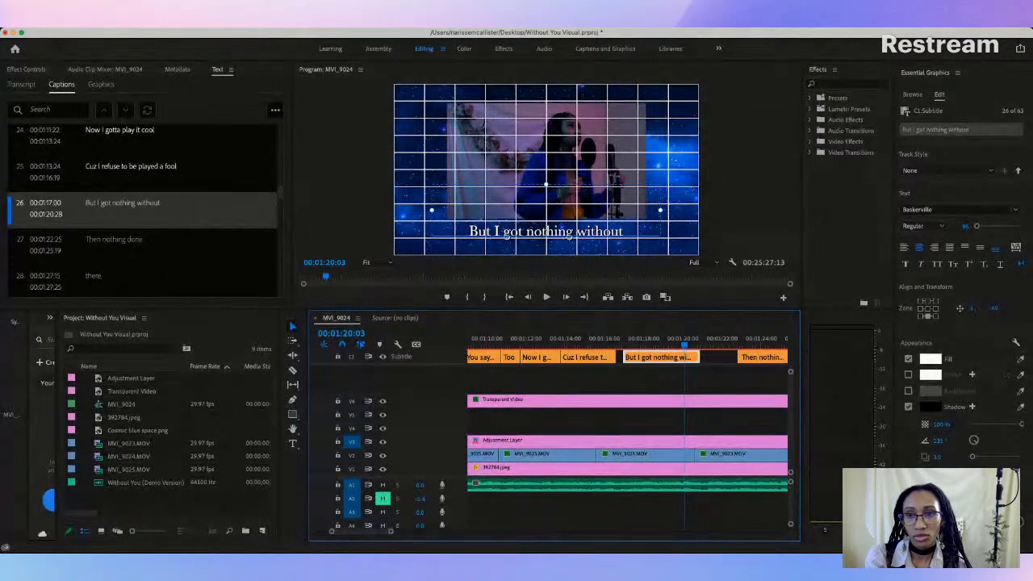
left_click(276, 112)
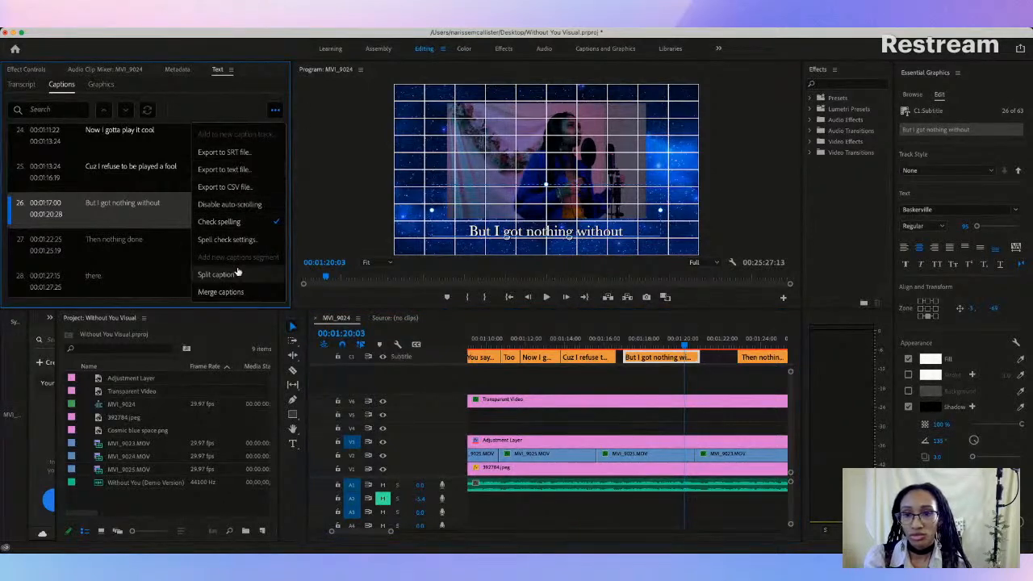
right_click(147, 205)
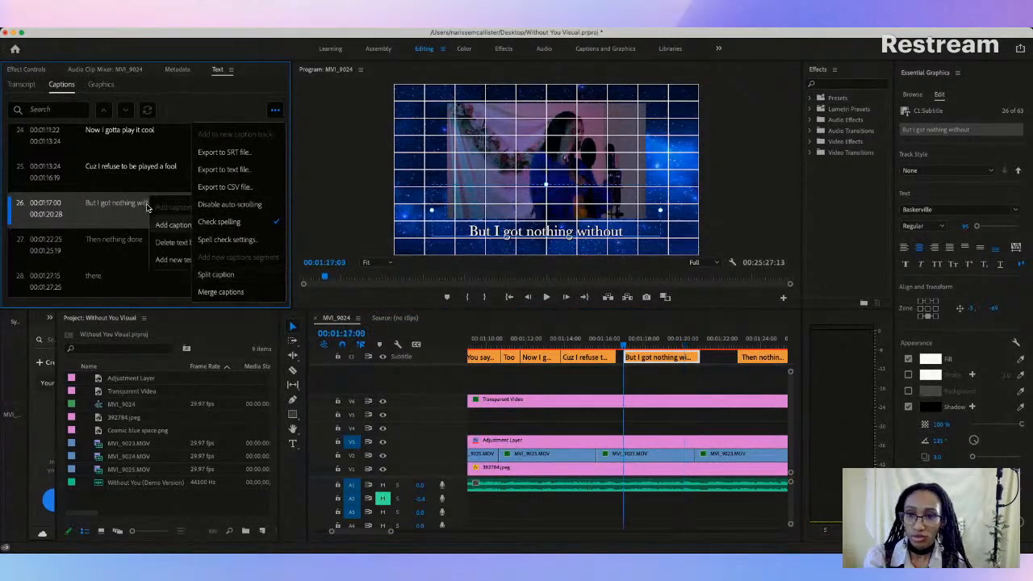
left_click(166, 226)
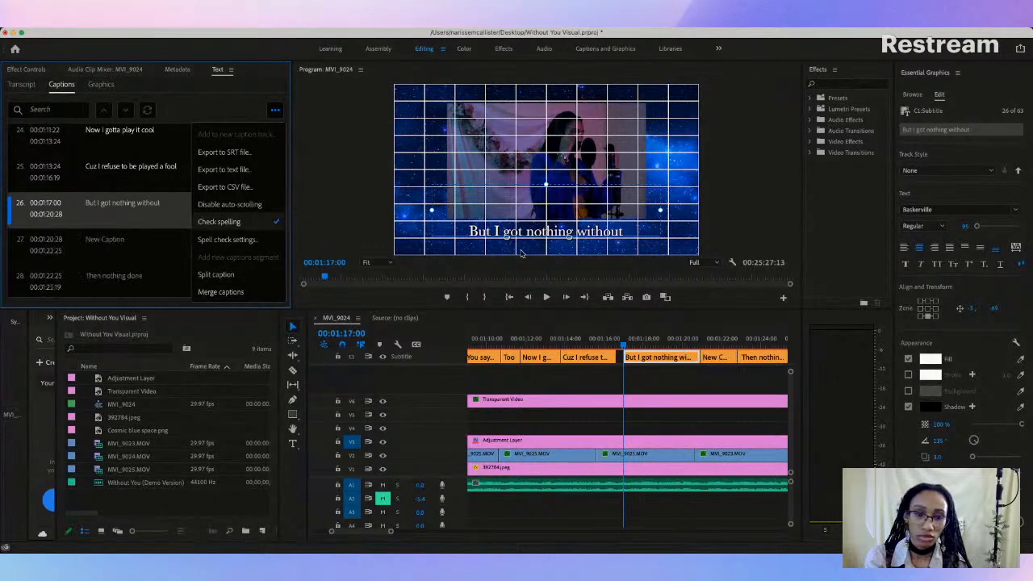
key("space")
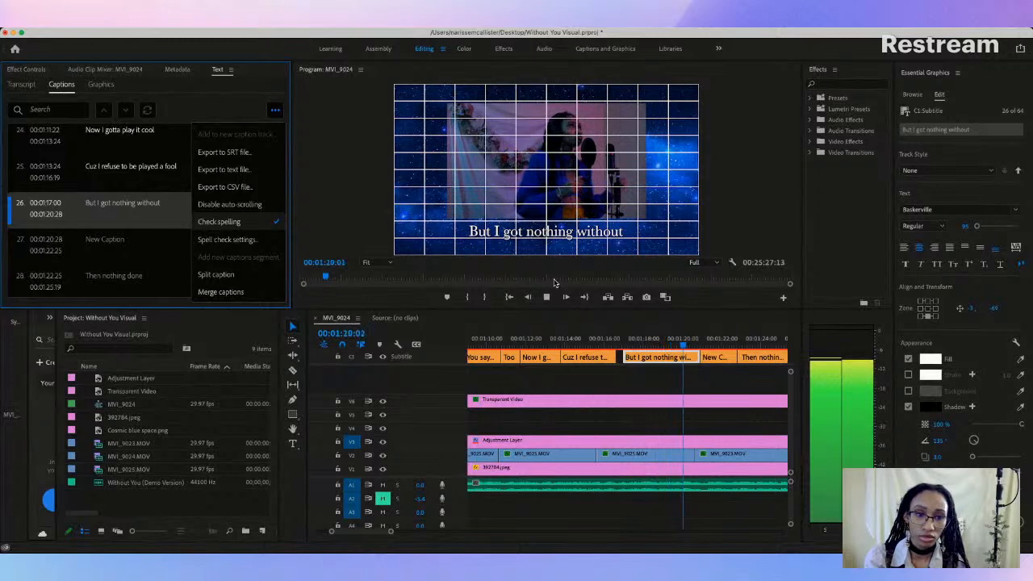
key("space")
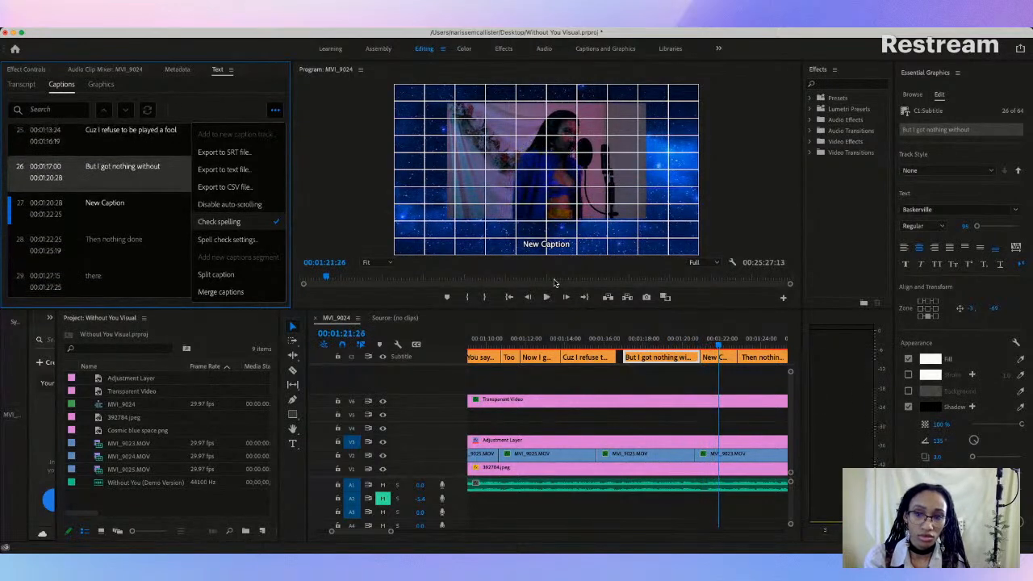
Step: Set the new caption's font to Baskerville at size 95
left_click(105, 205)
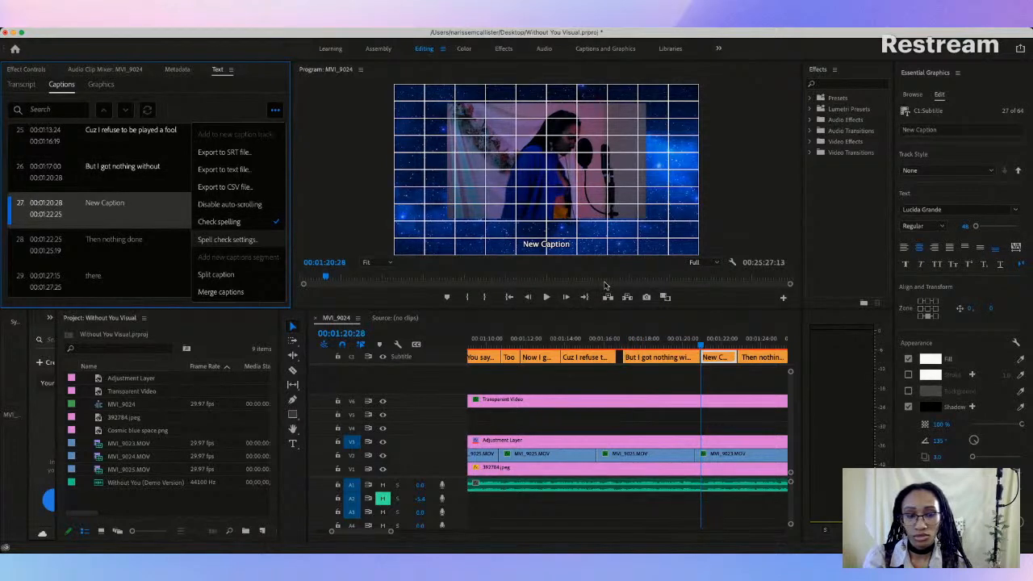
left_click(947, 209)
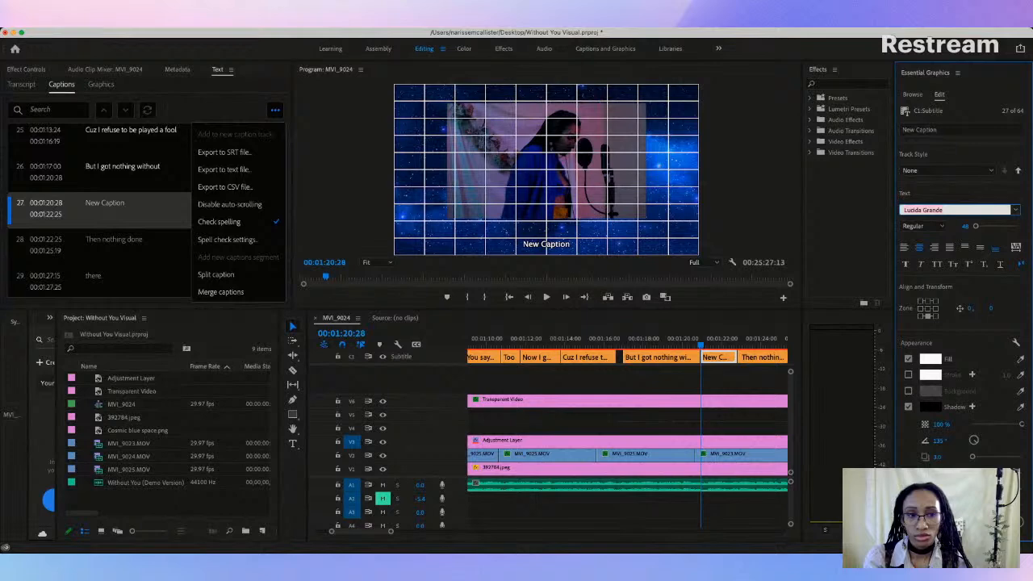
left_click(900, 240)
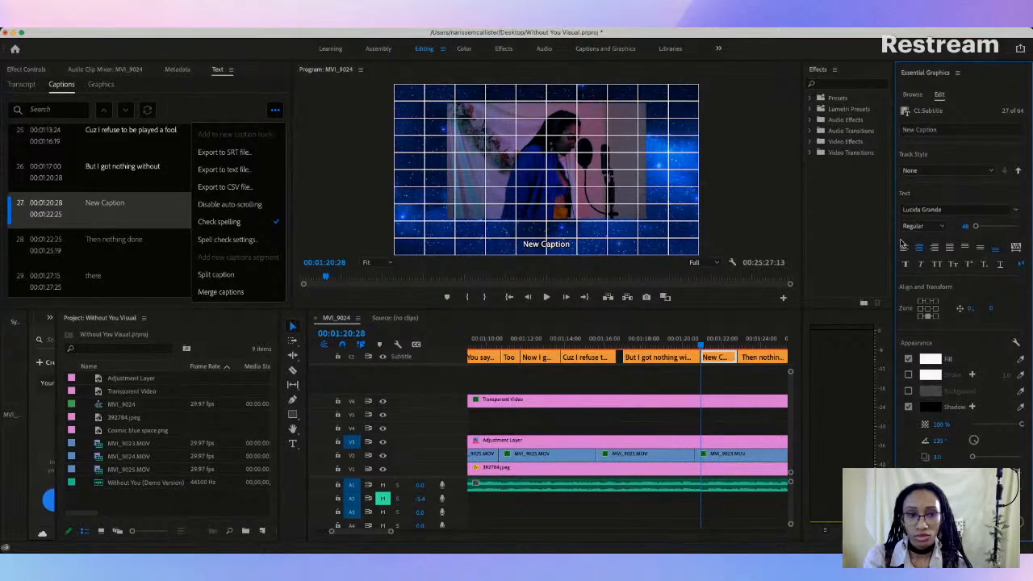
left_click(960, 226)
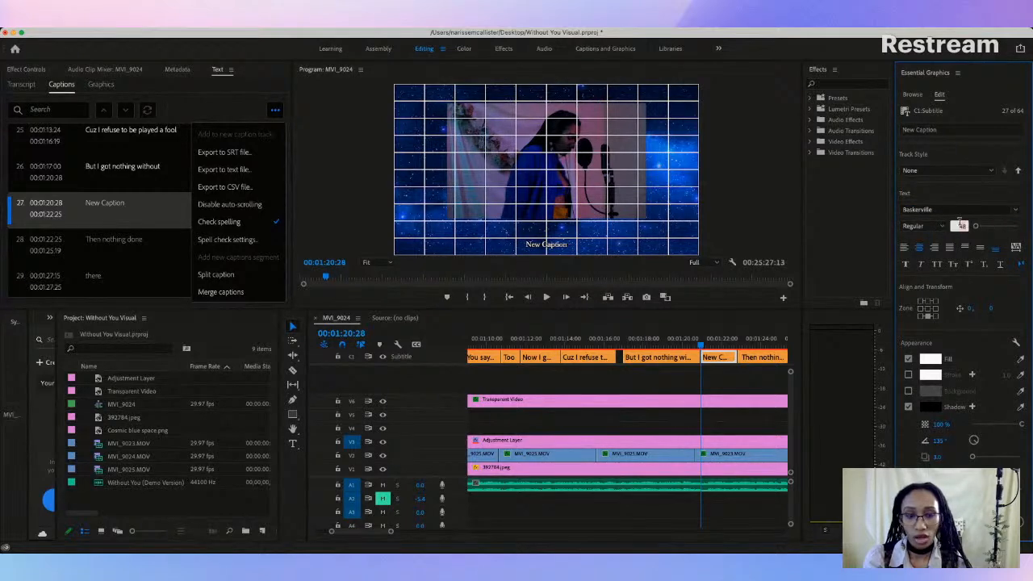
type("95")
key("Return")
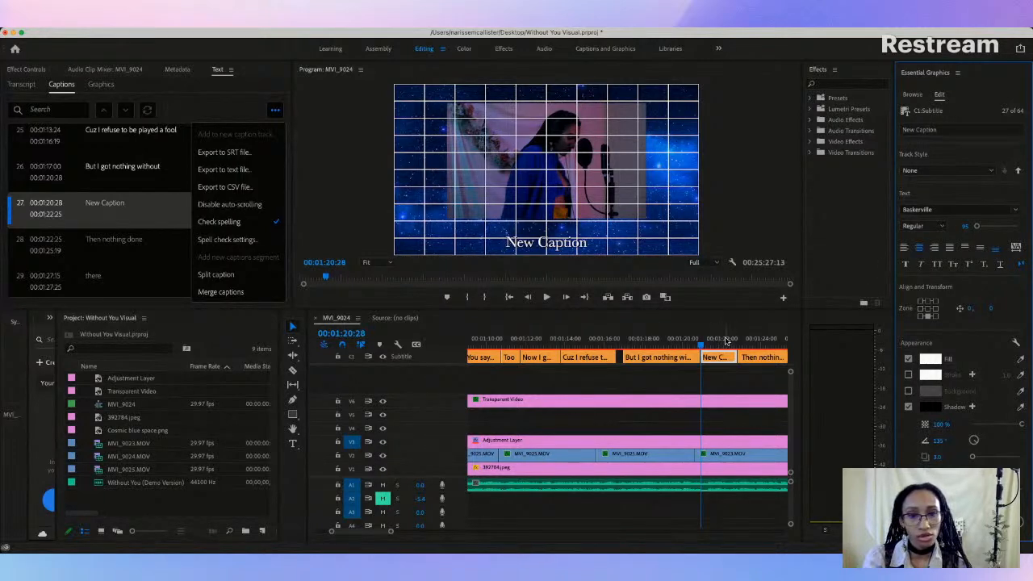
Step: Replace the new caption's placeholder text with "You"
left_click(105, 205)
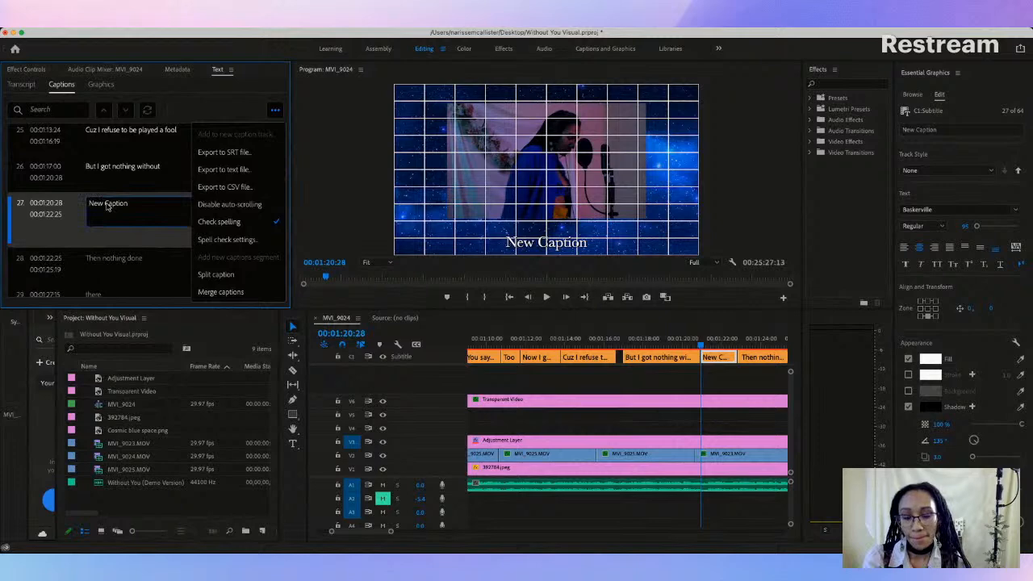
key("y")
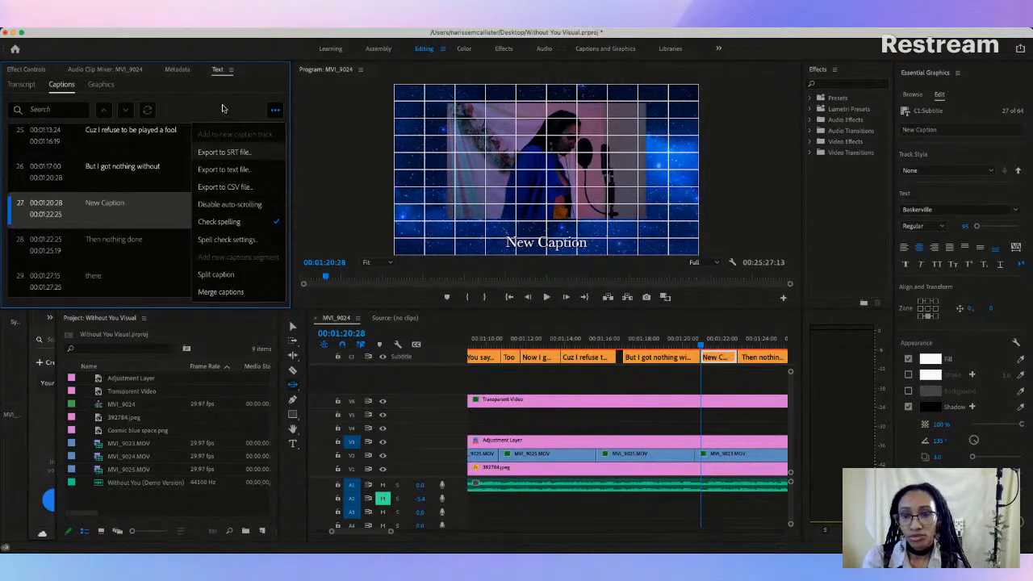
left_click(274, 113)
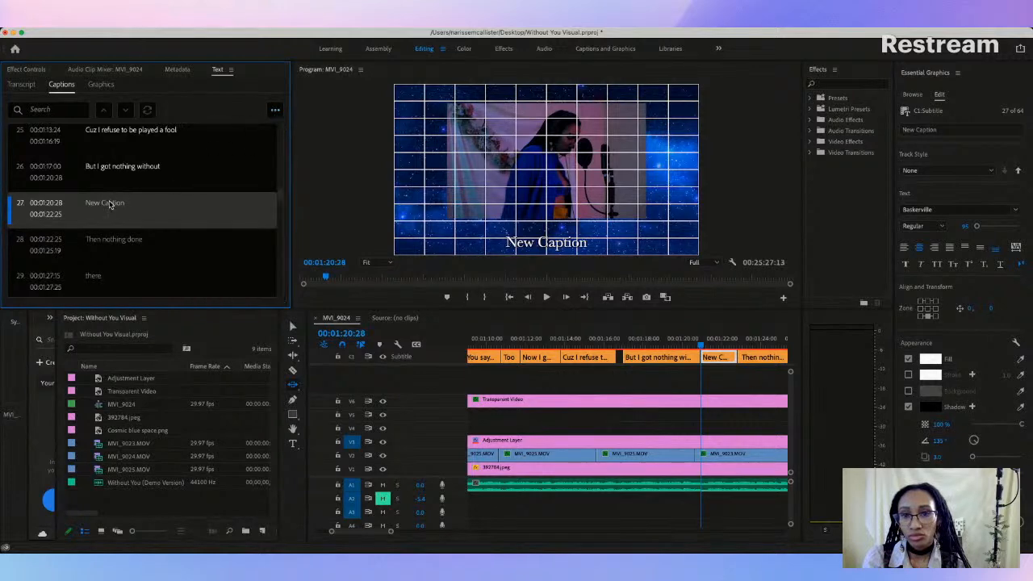
double_click(122, 204)
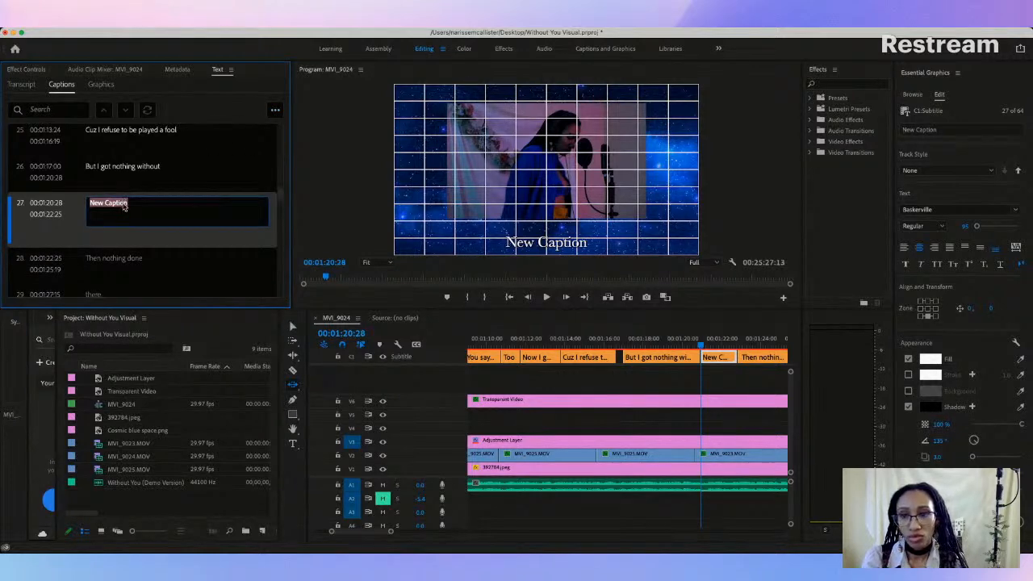
type("You")
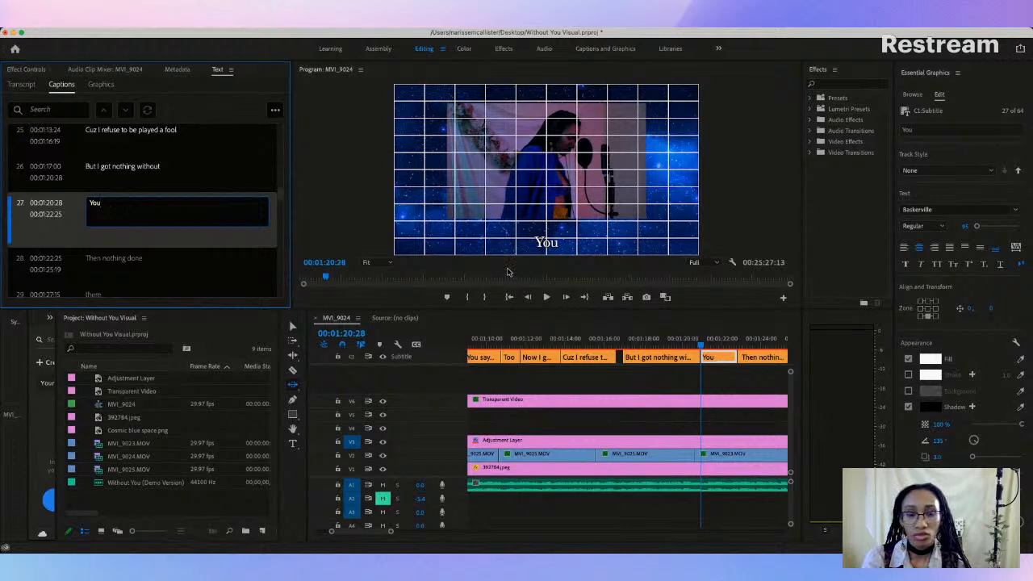
Step: Raise the "You" caption in the video frame to the height of the previous captions
left_click(715, 326)
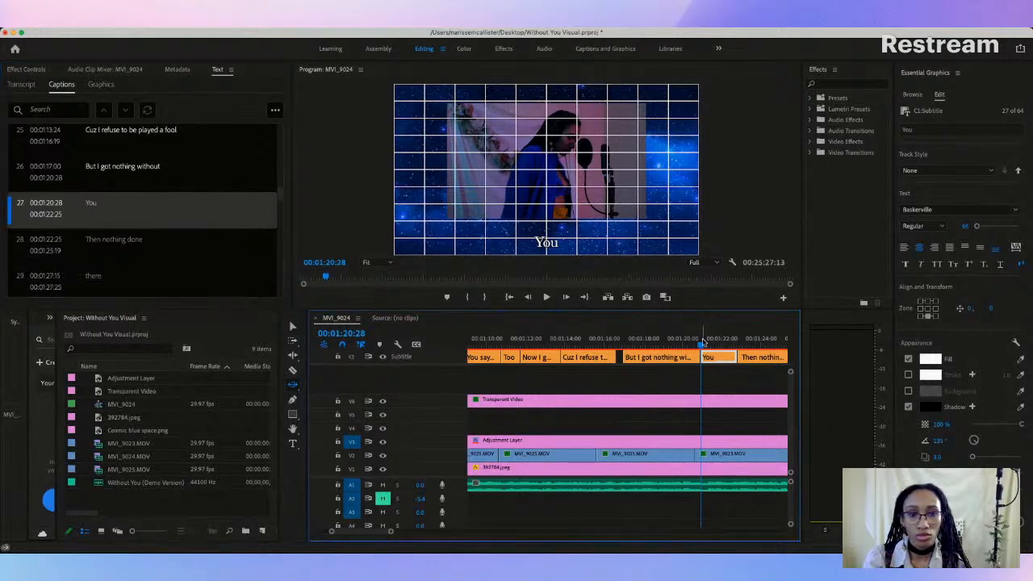
left_click(547, 244)
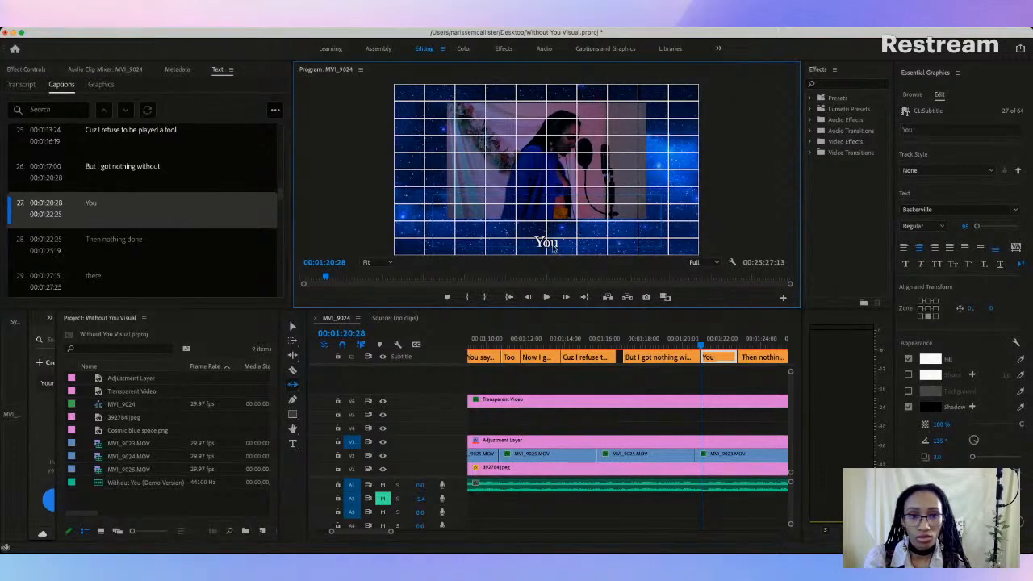
key("t")
key("v")
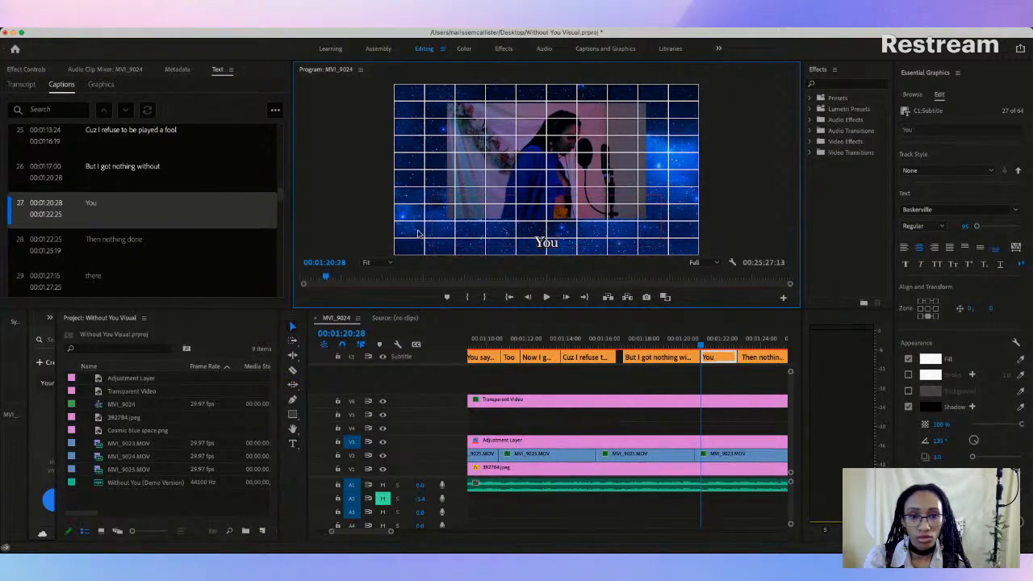
left_click(550, 243)
left_click_drag(552, 234, 557, 234)
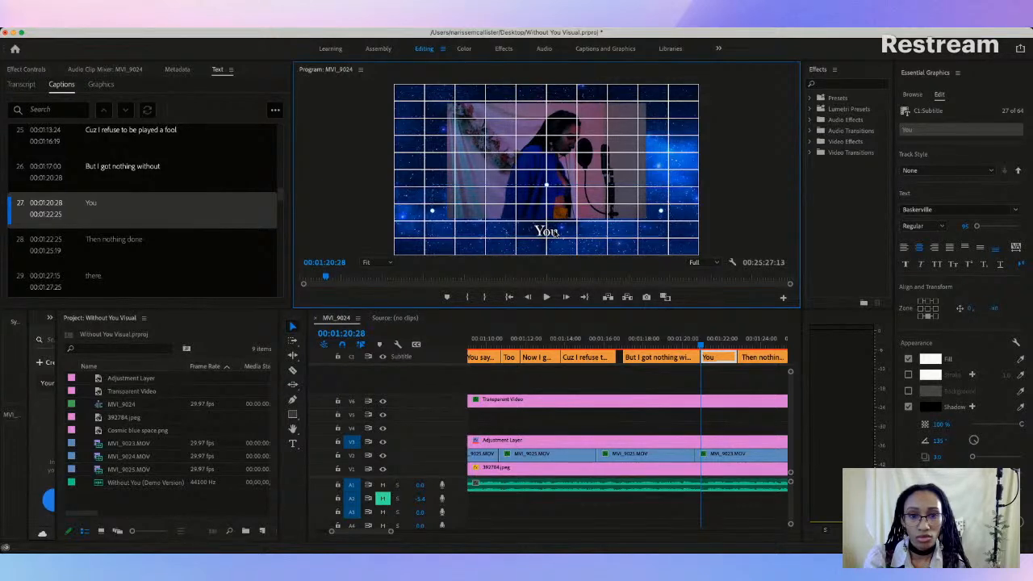
Step: Play through the two captions and move the cut between "But I got nothing without" and "You" to 00:01:20:22
left_click(603, 345)
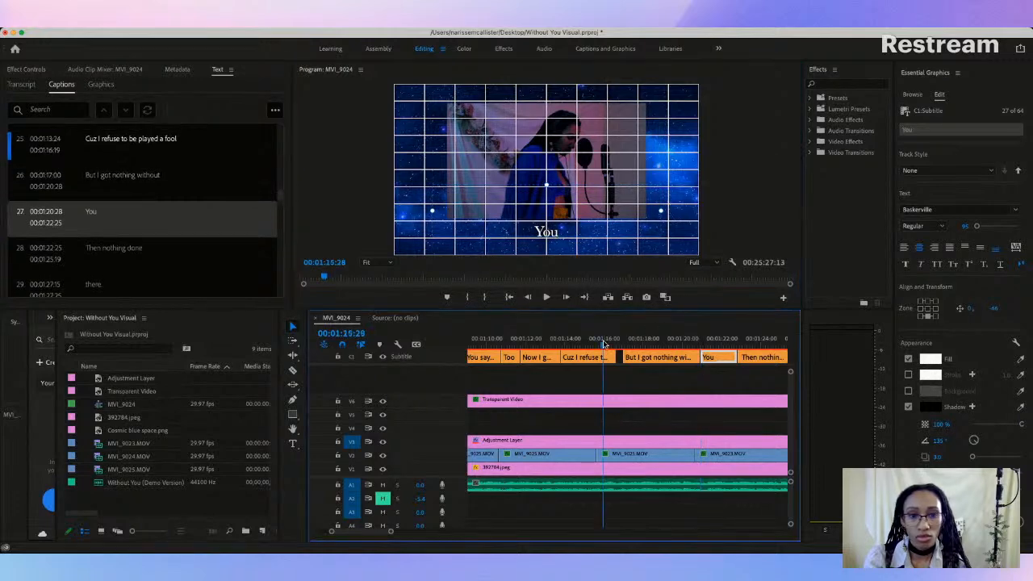
key("space")
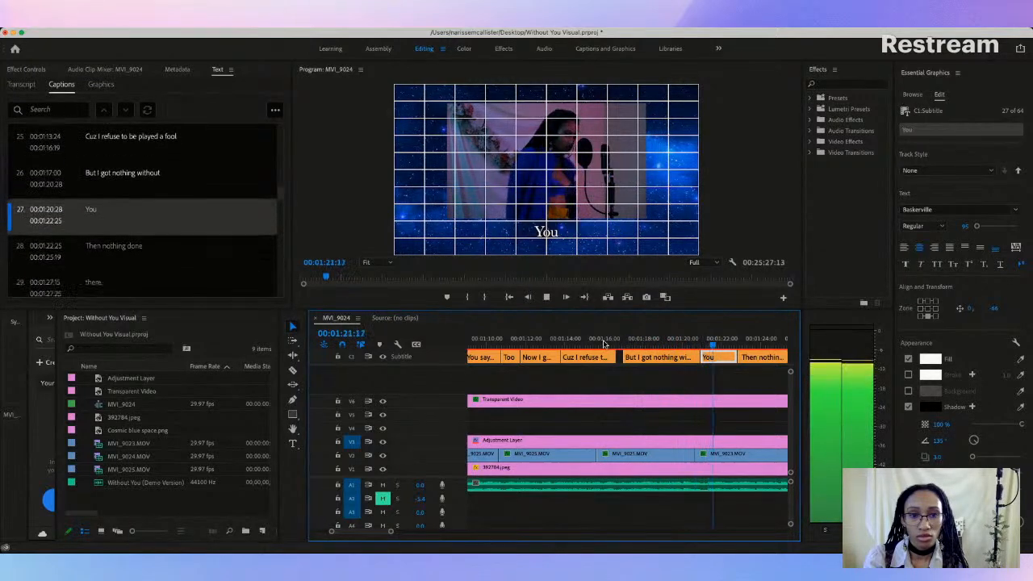
key("space")
left_click(657, 344)
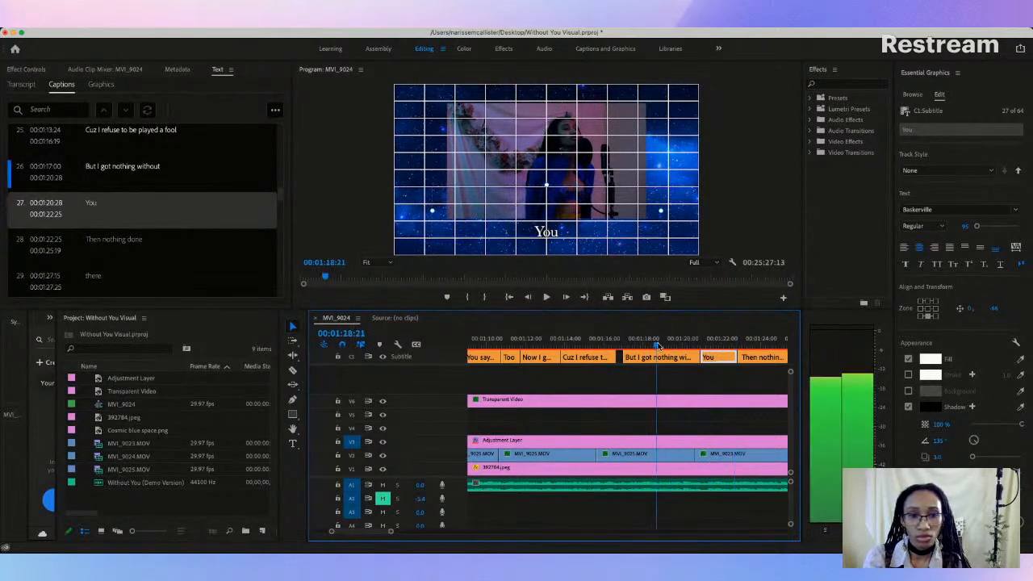
key("space")
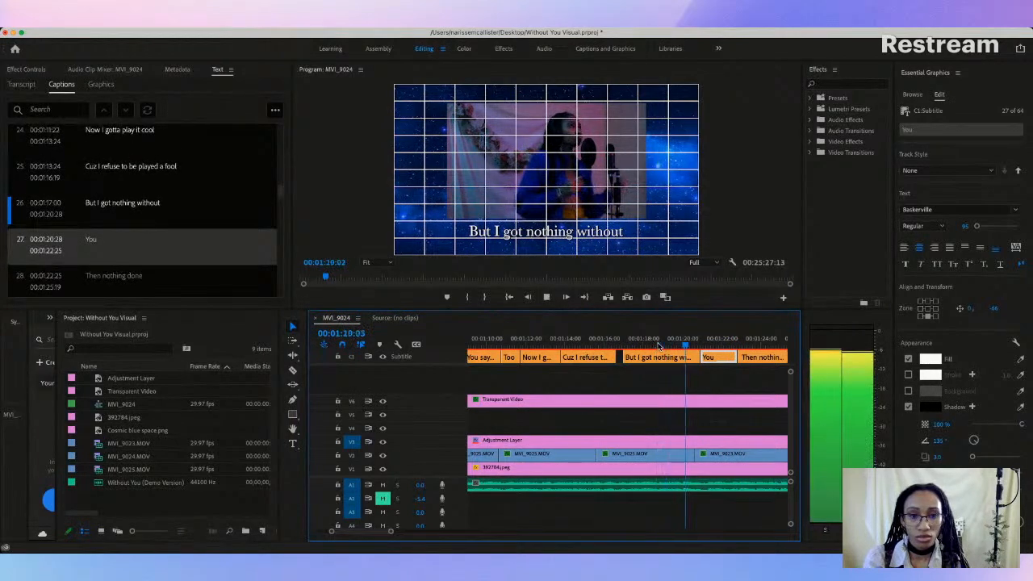
key("space")
left_click_drag(696, 356, 697, 356)
Step: Play through the "You" caption and move the cut between it and "Then nothing done" to 00:01:22:14
key("space")
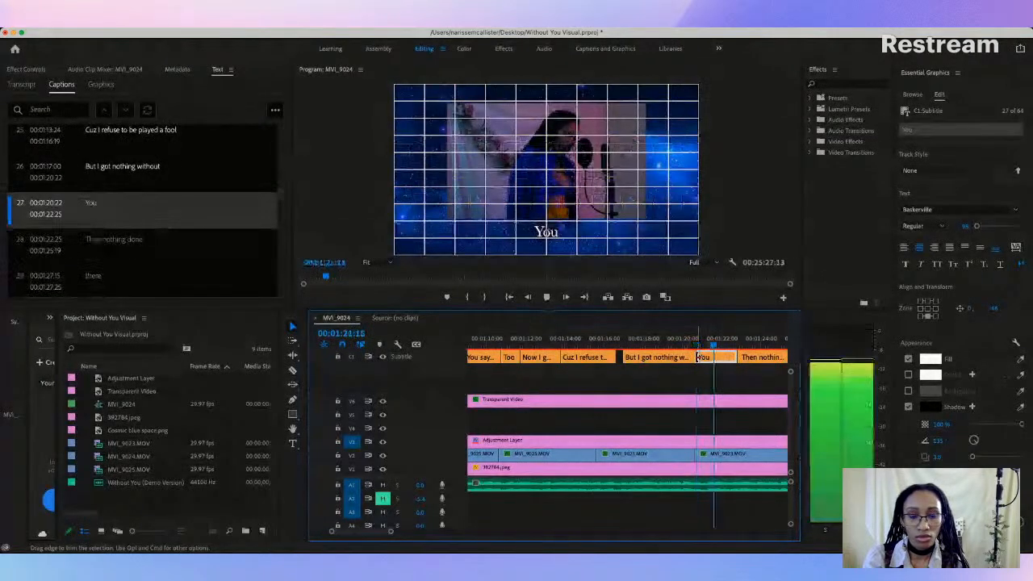
key("space")
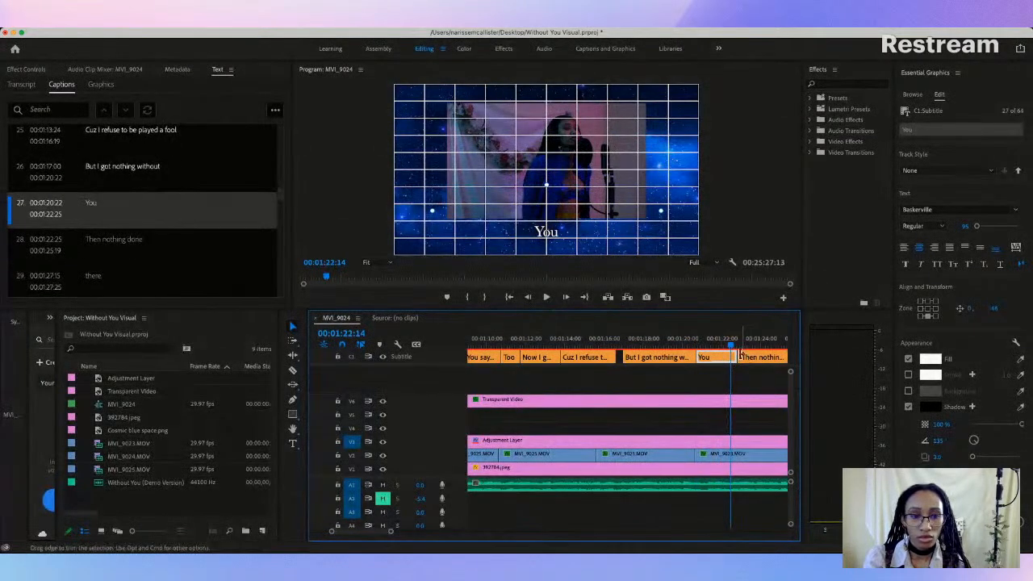
left_click_drag(732, 356, 734, 356)
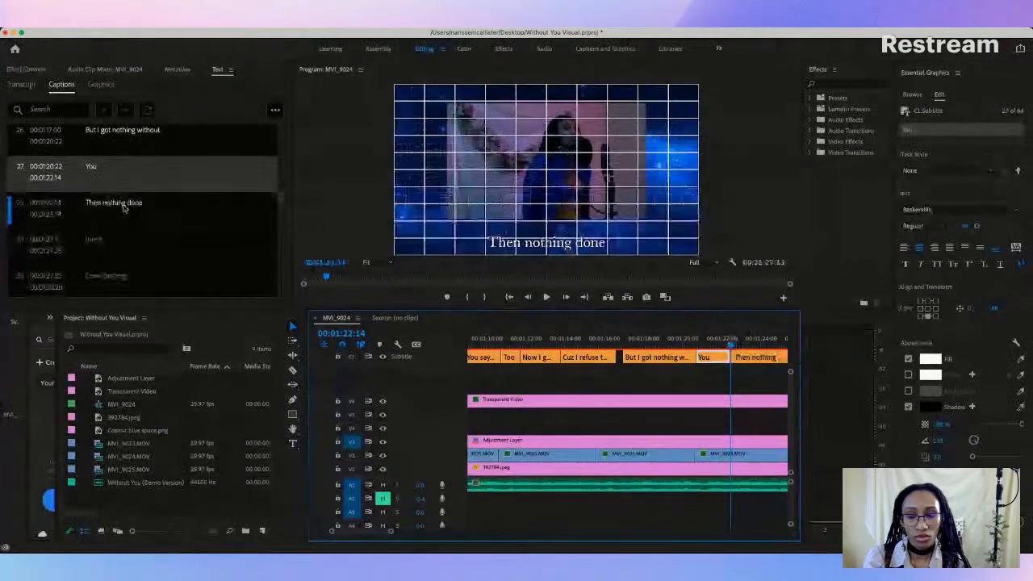
Step: Replace the "Then nothing done" caption text with "I got nothing without"
left_click(123, 207)
double_click(123, 207)
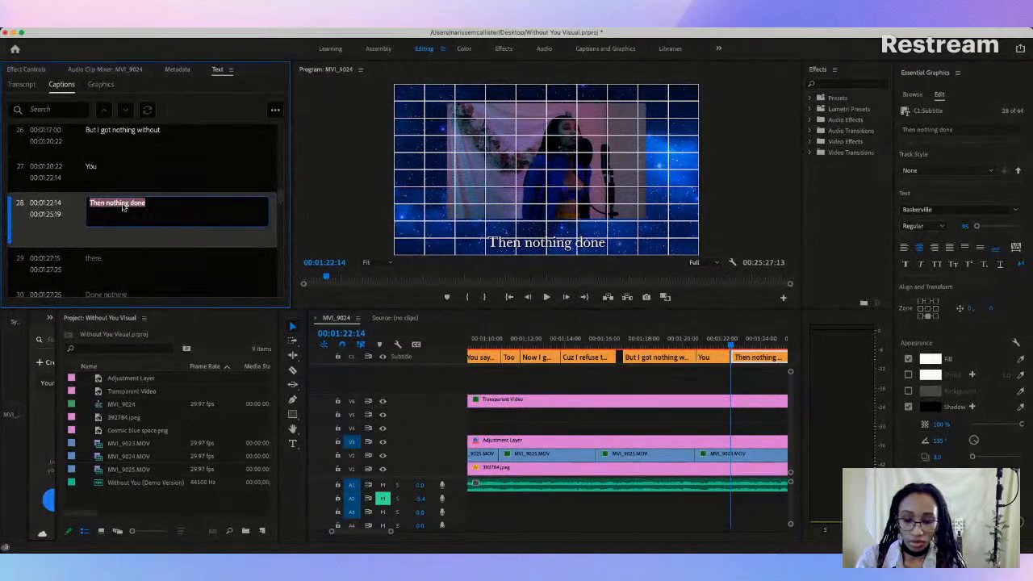
type("I go")
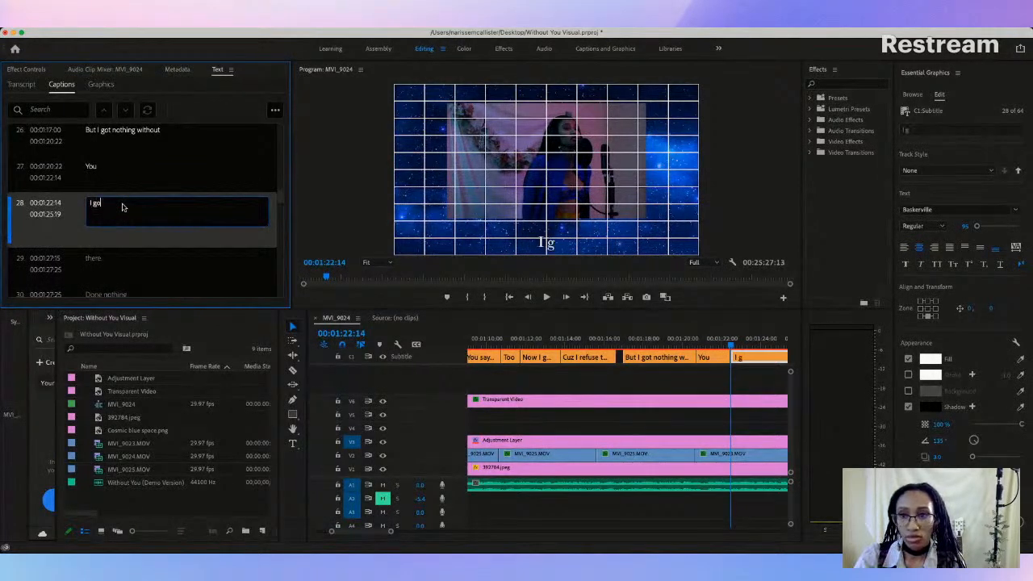
type("t Nothing")
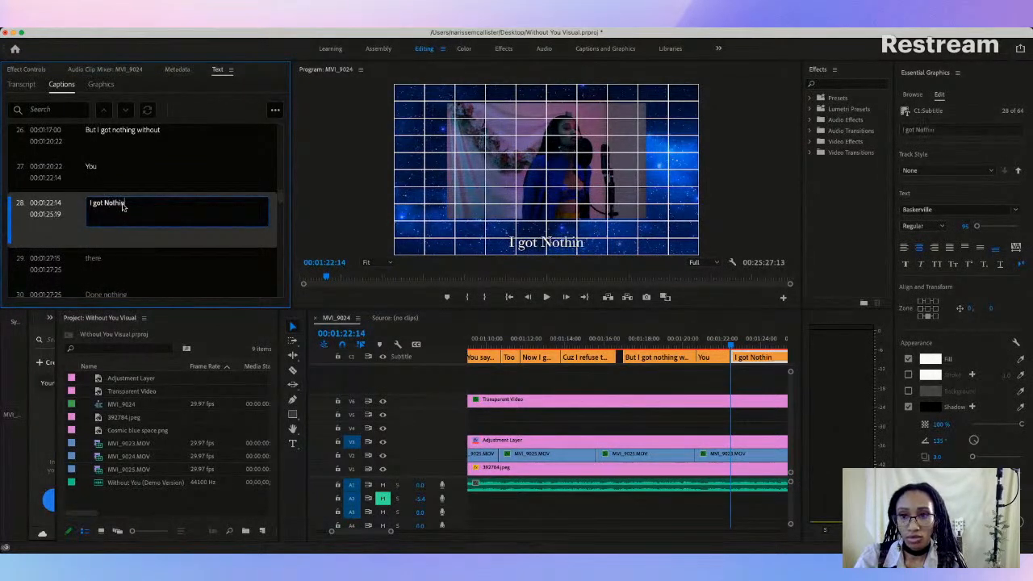
key("BackSpace")
key("BackSpace")
key("BackSpace")
key("BackSpace")
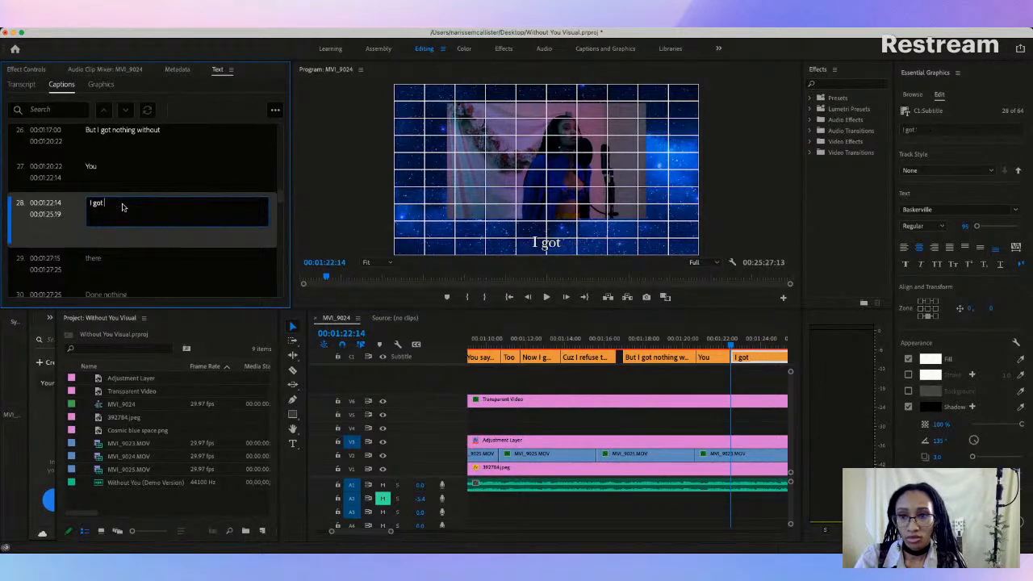
type("hing wiht")
key("BackSpace")
key("BackSpace")
type("thout")
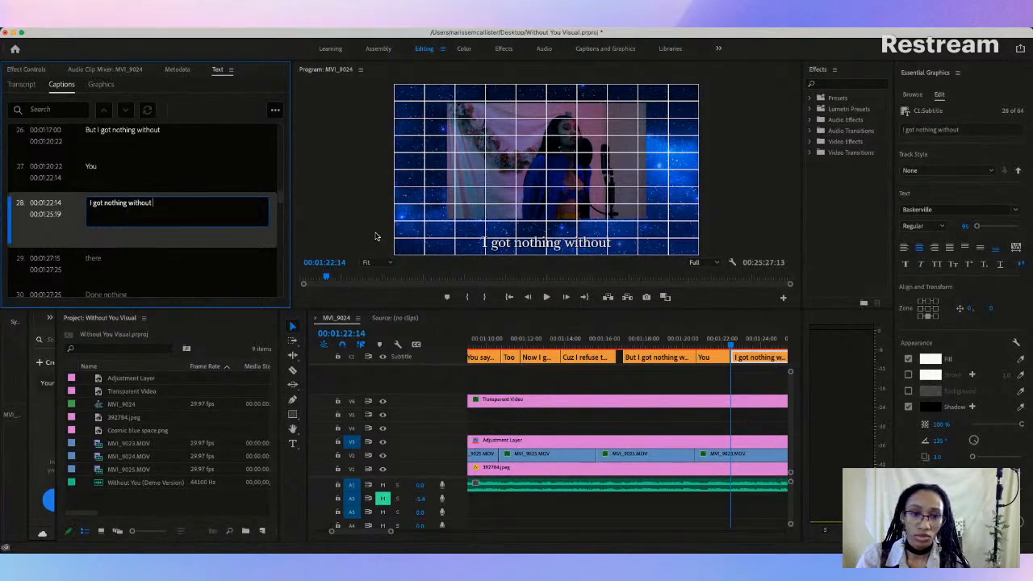
Step: Play through the "I got nothing without" caption to check its timing against the vocals
left_click(620, 339)
key("space")
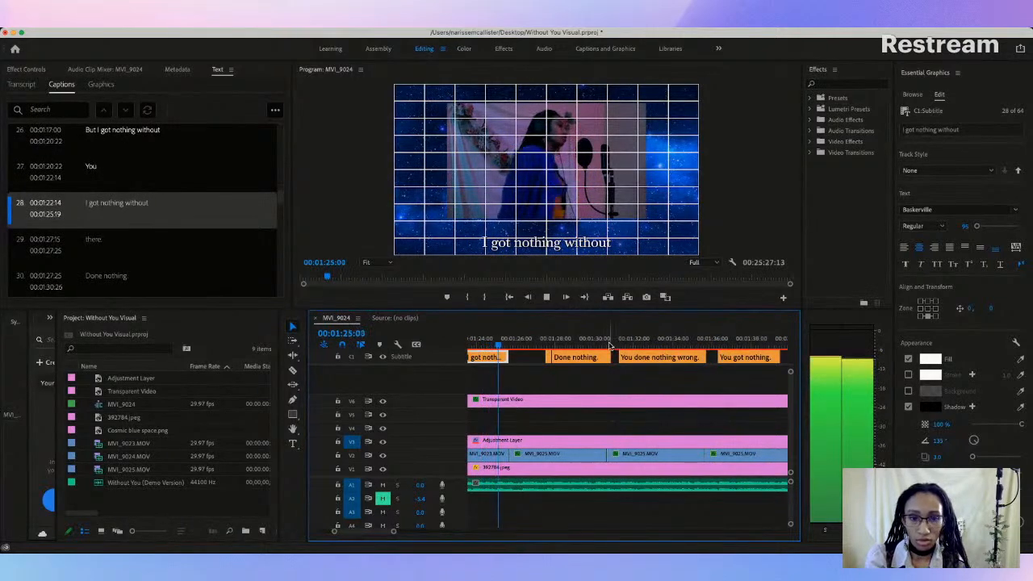
key("space")
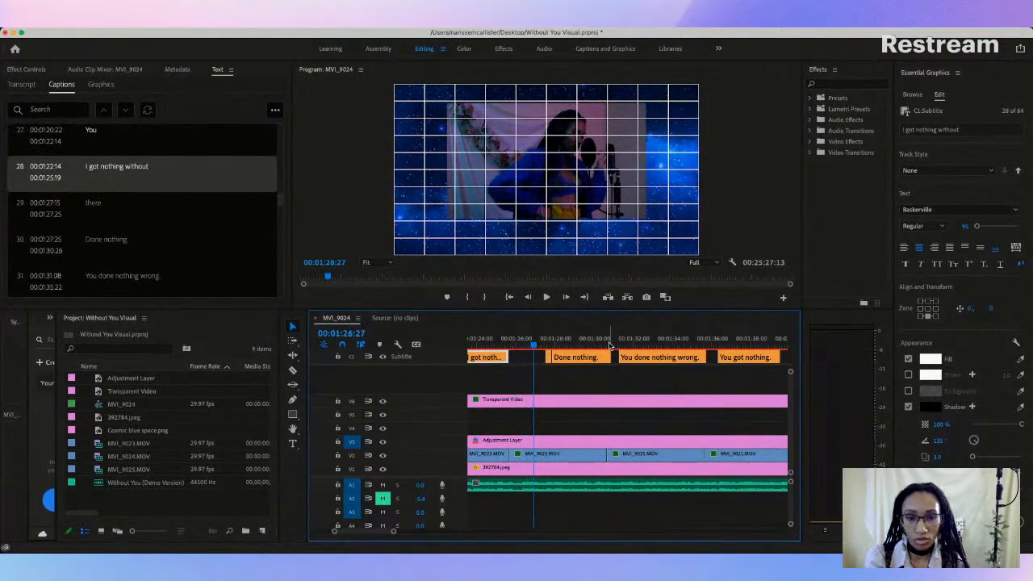
Step: Raise the "I got nothing without" caption at 00:01:22:14 to the consistent height just below the video frame
scroll(597, 351, "left", 5)
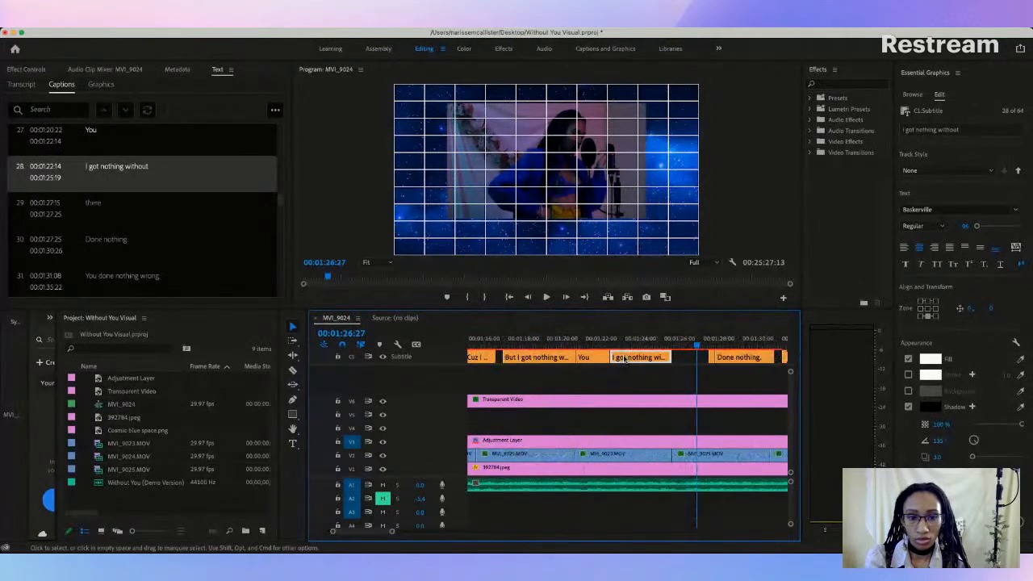
left_click(635, 343)
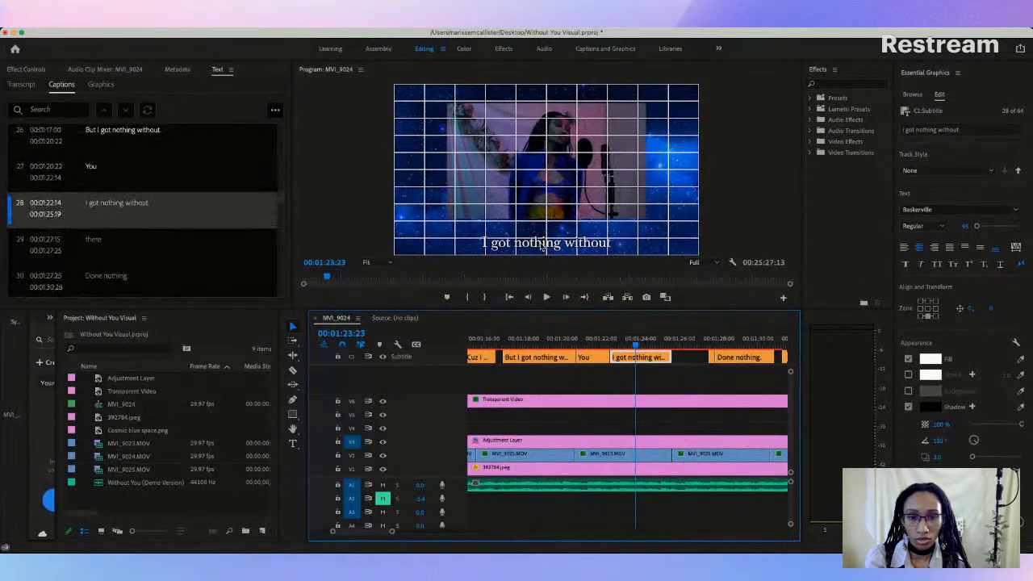
left_click(542, 242)
left_click_drag(544, 242, 544, 233)
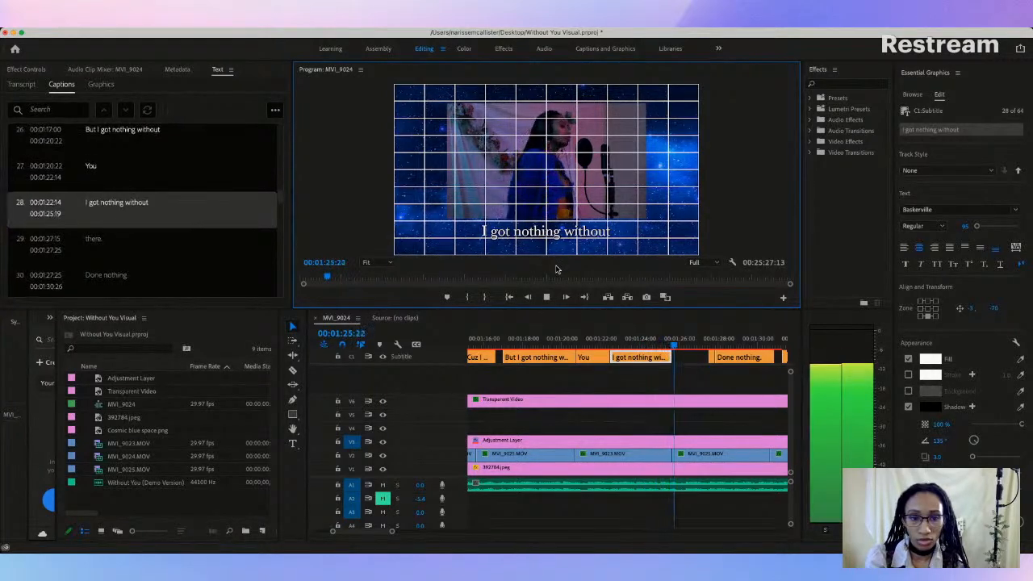
Step: Move the "there" caption to start at 00:01:26:26 and replace its text with "You"
key("space")
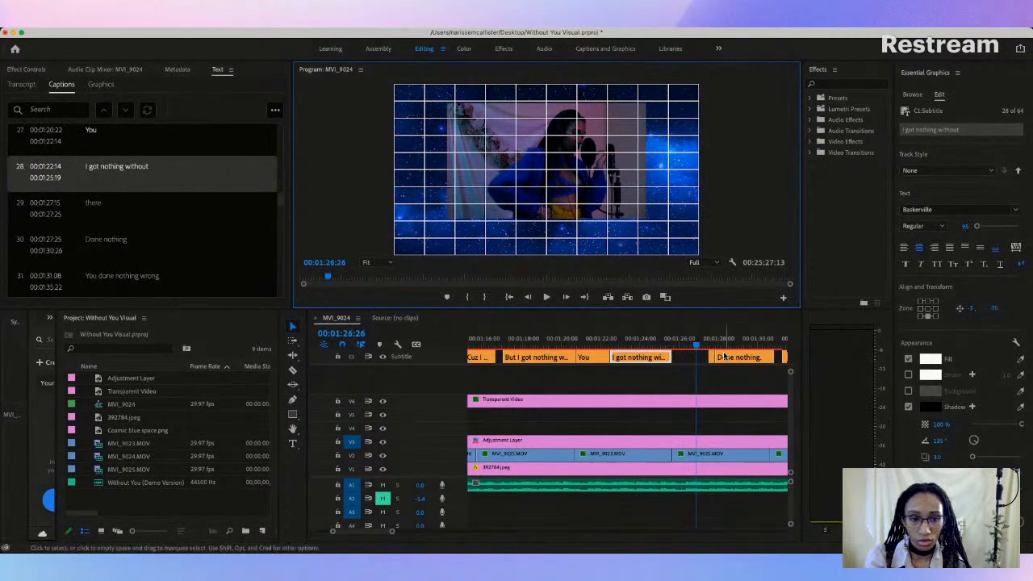
left_click(701, 360)
left_click_drag(701, 361, 698, 361)
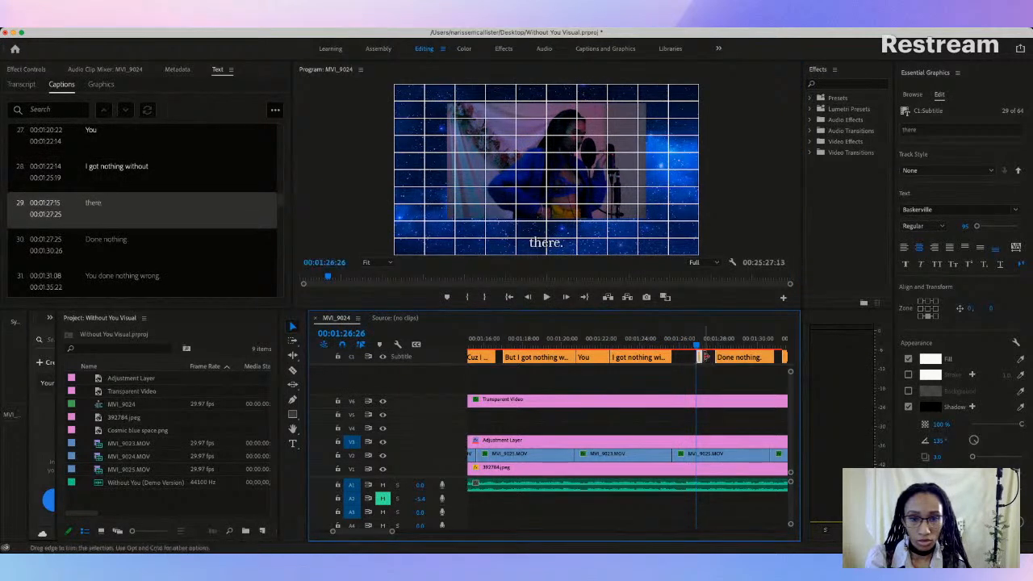
double_click(89, 203)
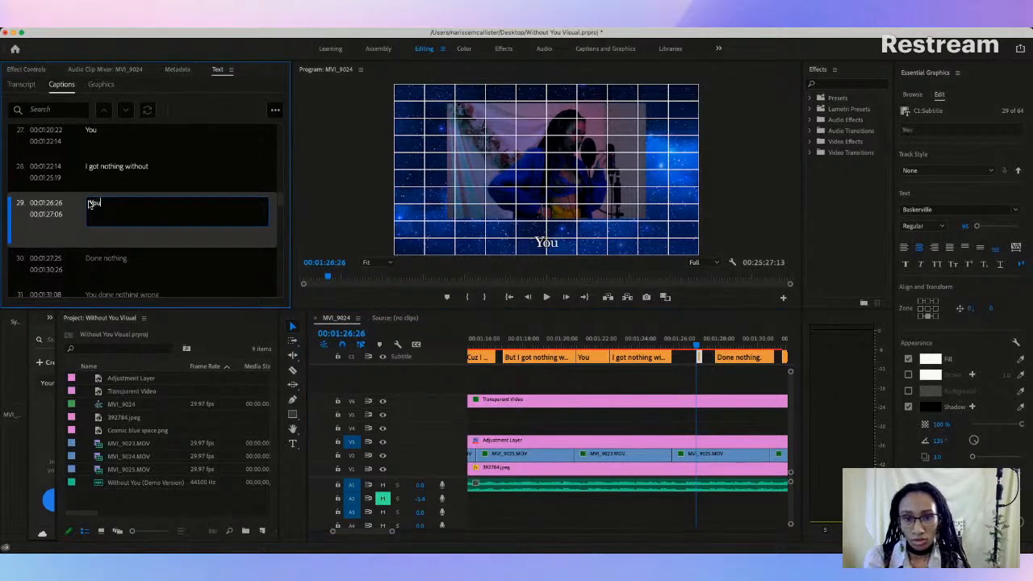
left_click(690, 370)
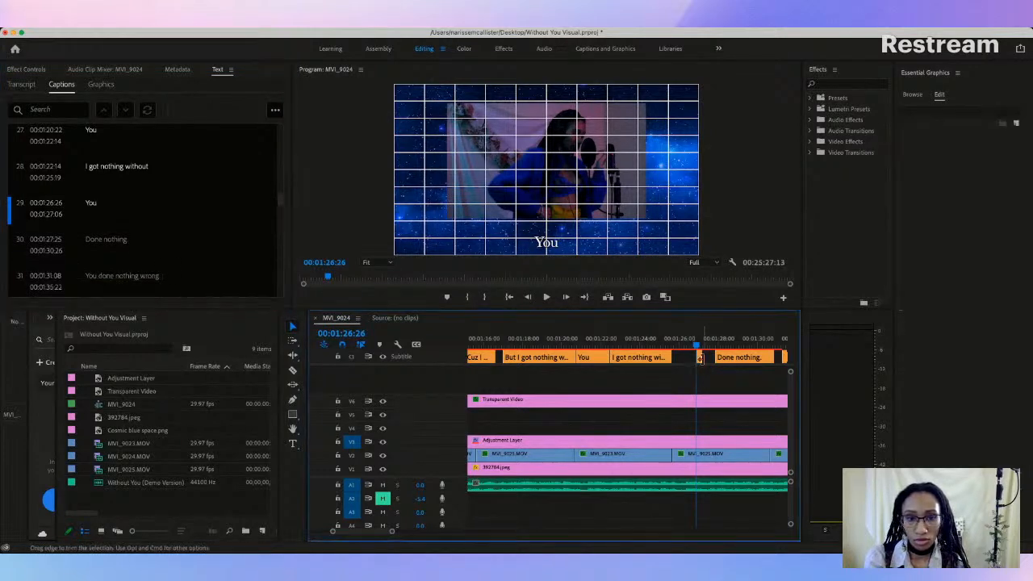
Step: Play through the new "You" caption and raise it to the consistent height just below the video frame
key("space")
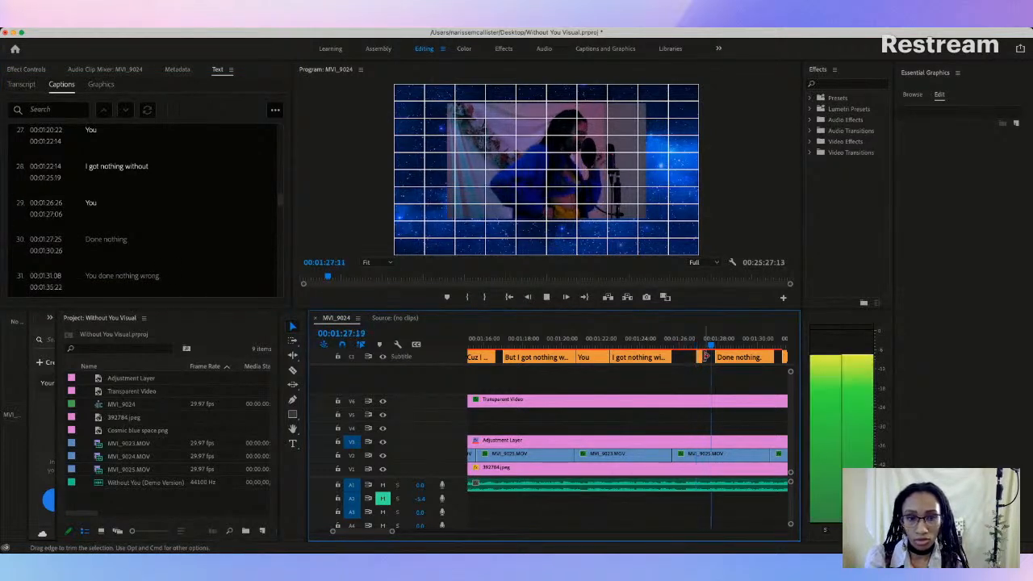
key("space")
left_click(699, 346)
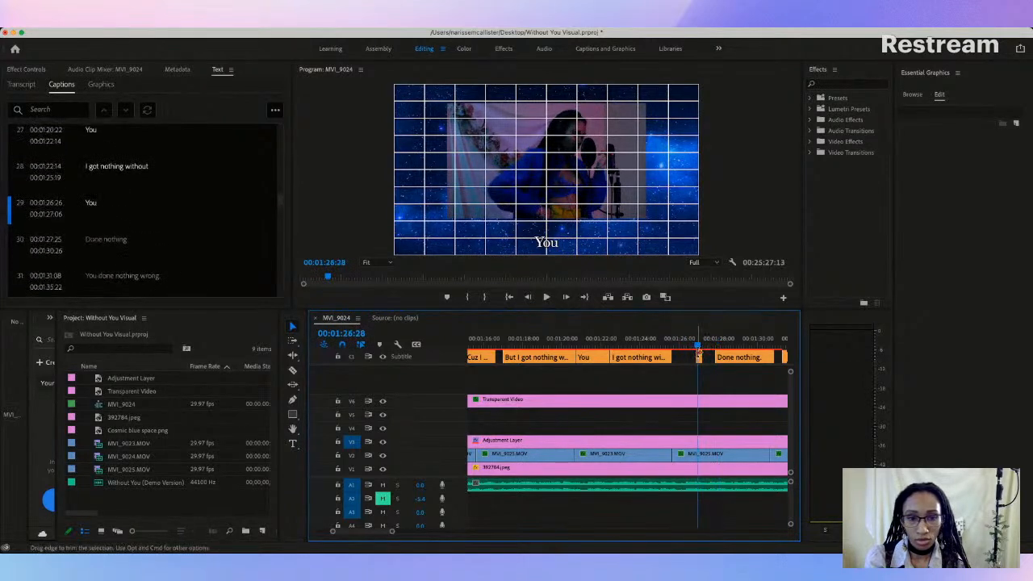
left_click(547, 242)
left_click_drag(547, 242, 548, 232)
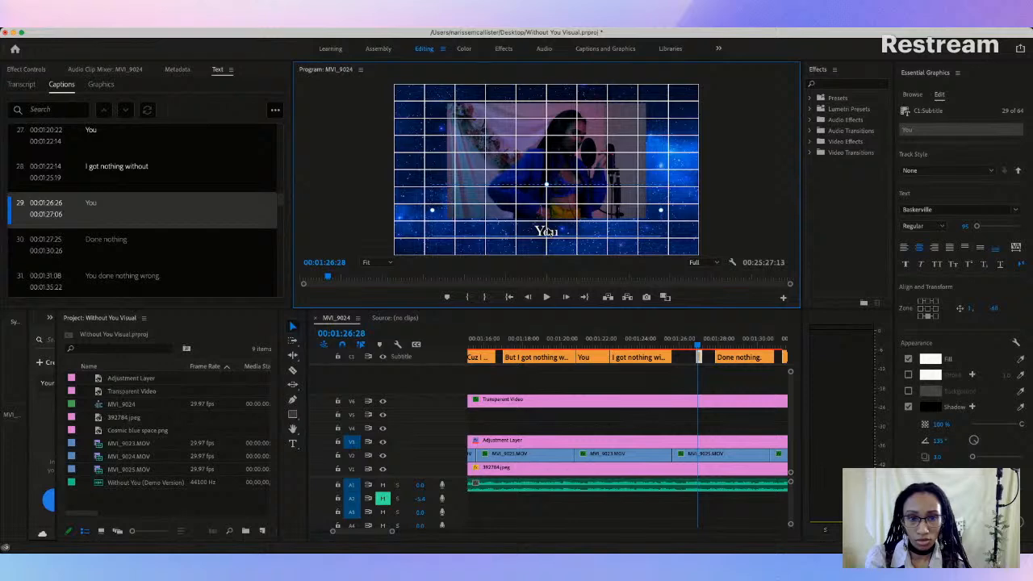
Step: Play into the "You" caption from the preceding line and shift it earlier to start at 00:01:26:06
left_click(660, 343)
key("space")
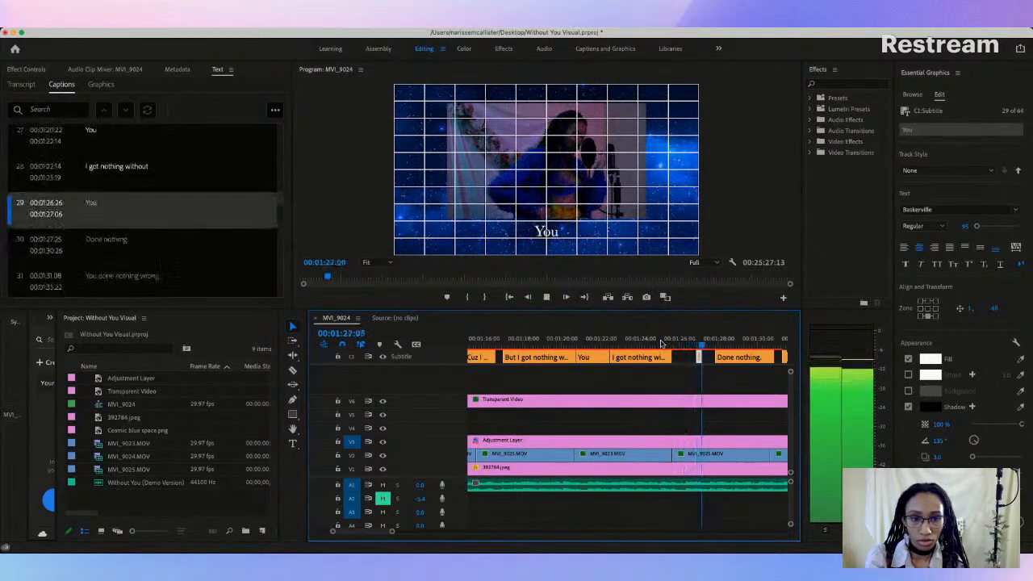
key("space")
mouse_move(696, 358)
left_mouse_down()
mouse_move(704, 363)
mouse_move(694, 359)
left_mouse_up()
left_click(674, 344)
key("space")
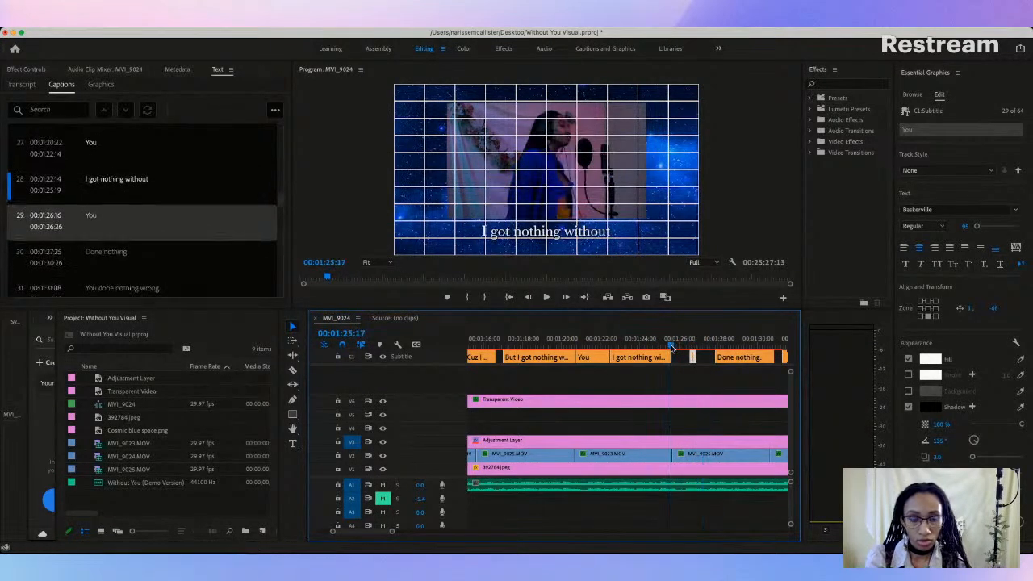
left_click(693, 358)
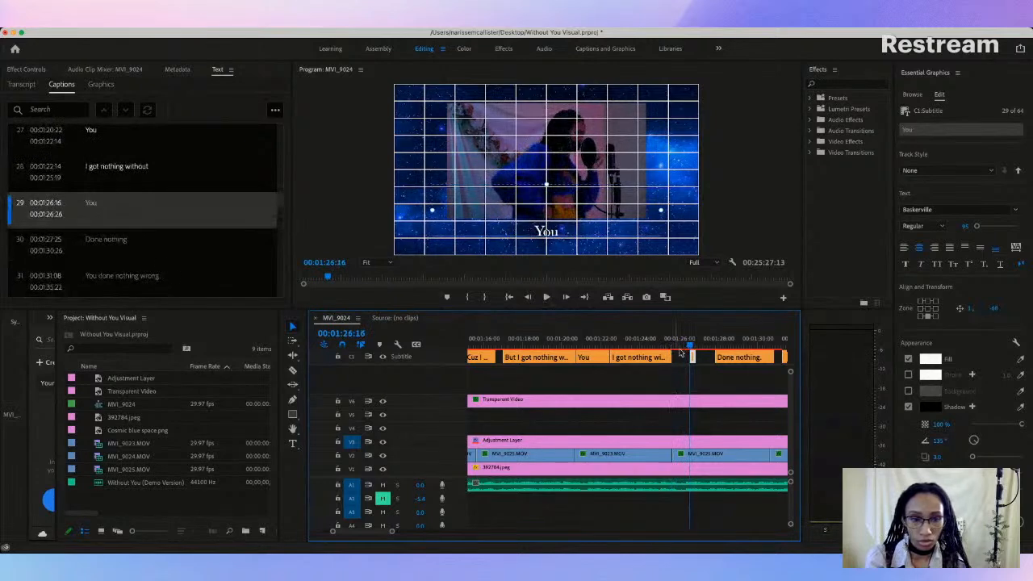
left_click_drag(693, 358, 687, 357)
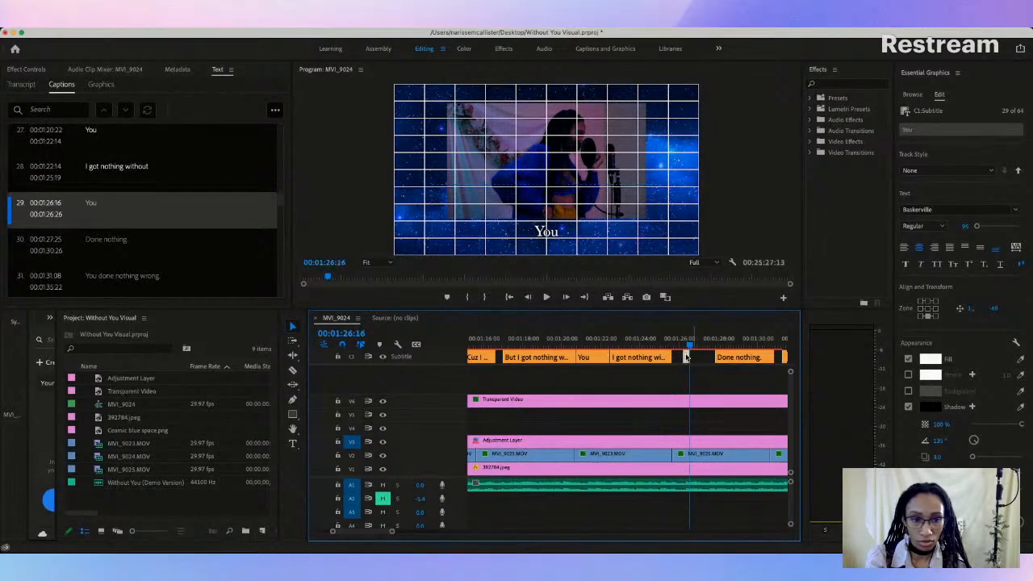
Step: Check the "You" caption against the vocals and extend its end to 00:01:26:26
key("space")
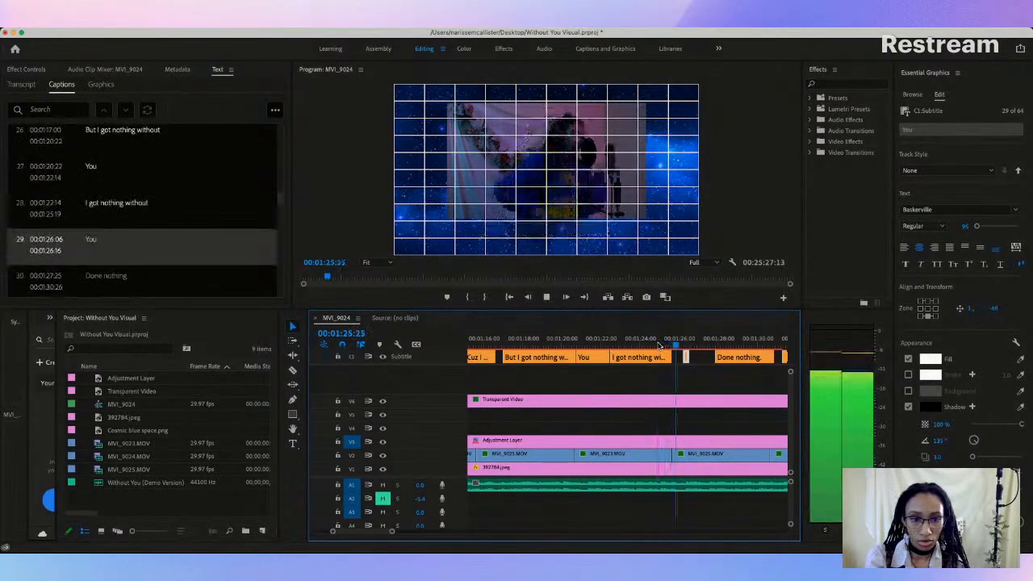
key("space")
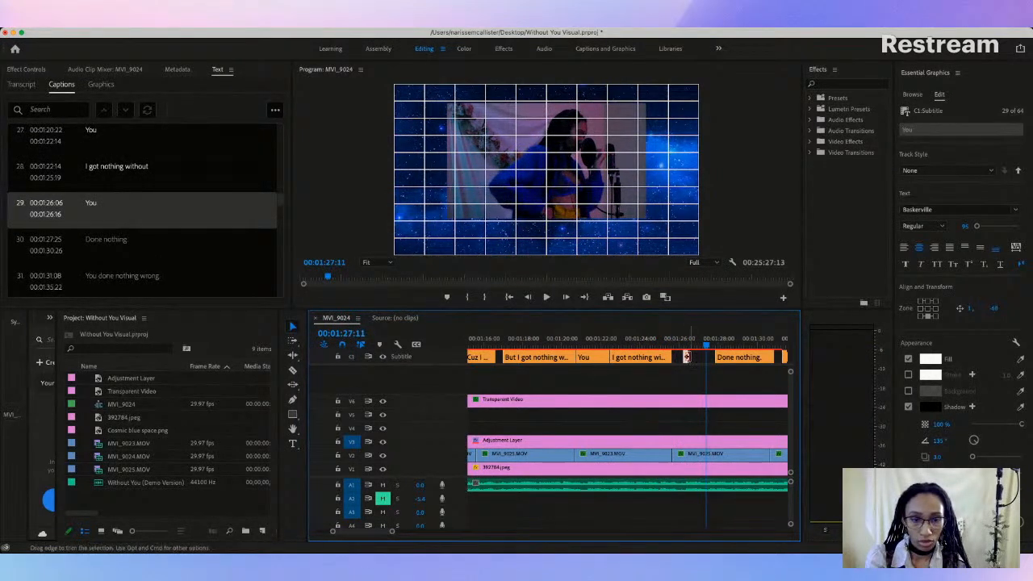
left_click_drag(687, 358, 653, 348)
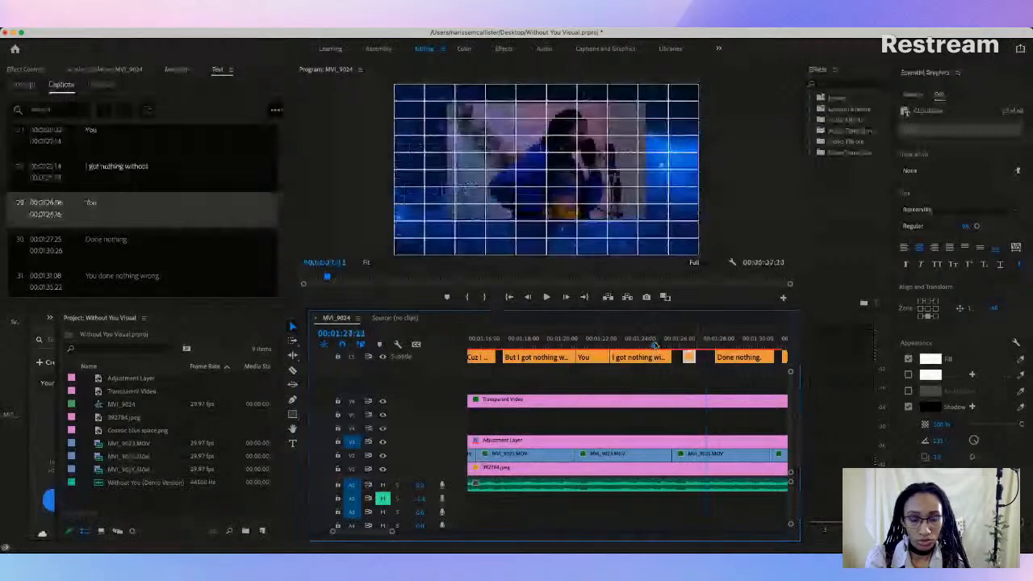
key("space")
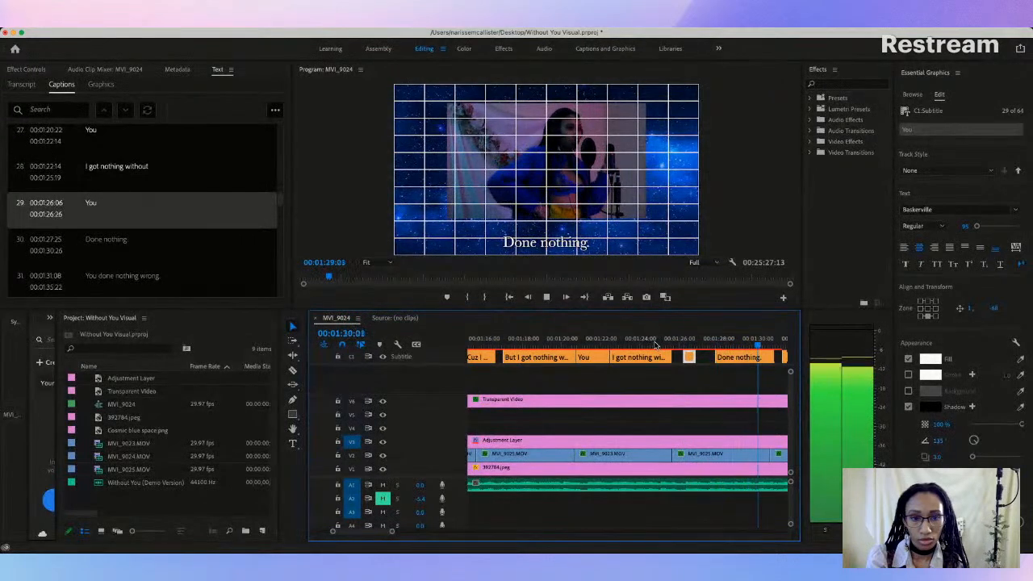
key("space")
Step: Extend the start of the "Done nothing." caption back to 00:01:26:26, directly after "You", checking it against the vocals
scroll(510, 377, "down", 3)
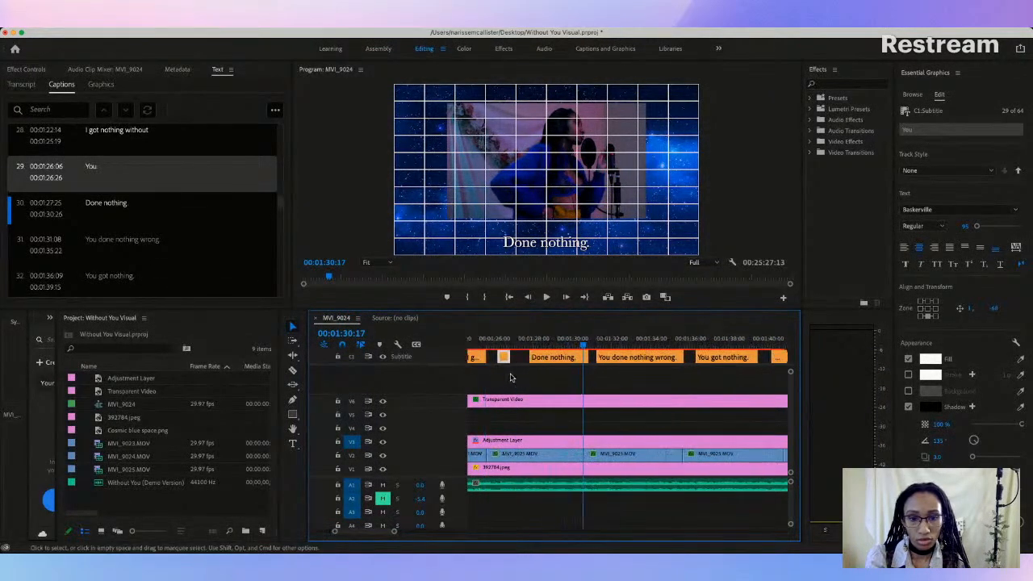
left_click_drag(532, 355, 514, 357)
left_click(503, 343)
key("space")
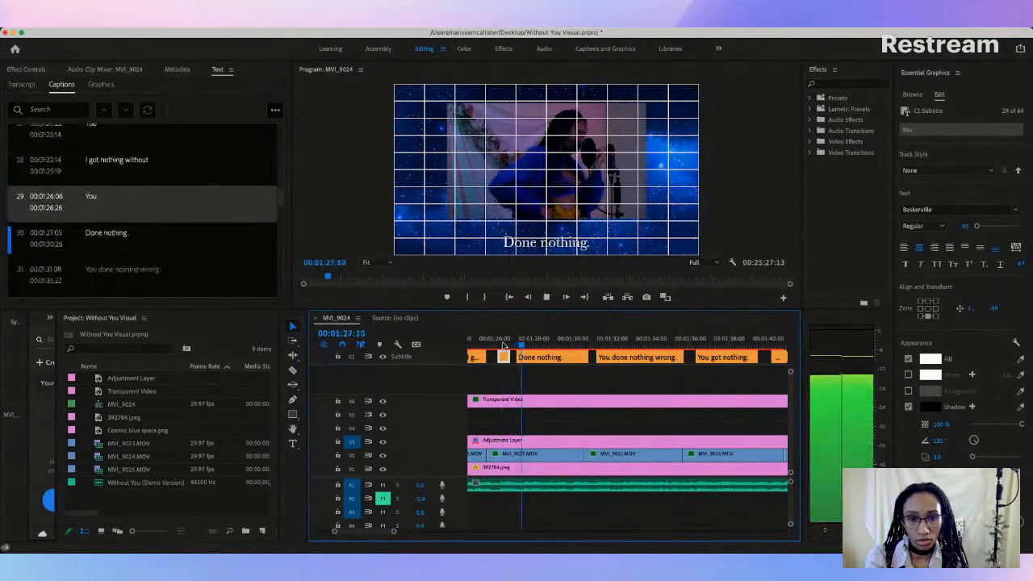
key("space")
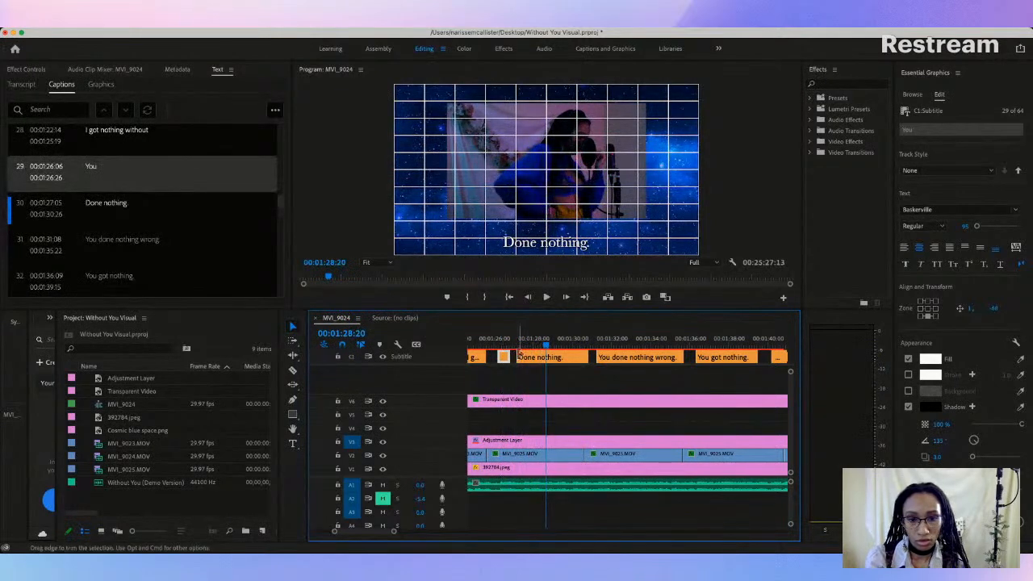
left_click_drag(520, 355, 509, 356)
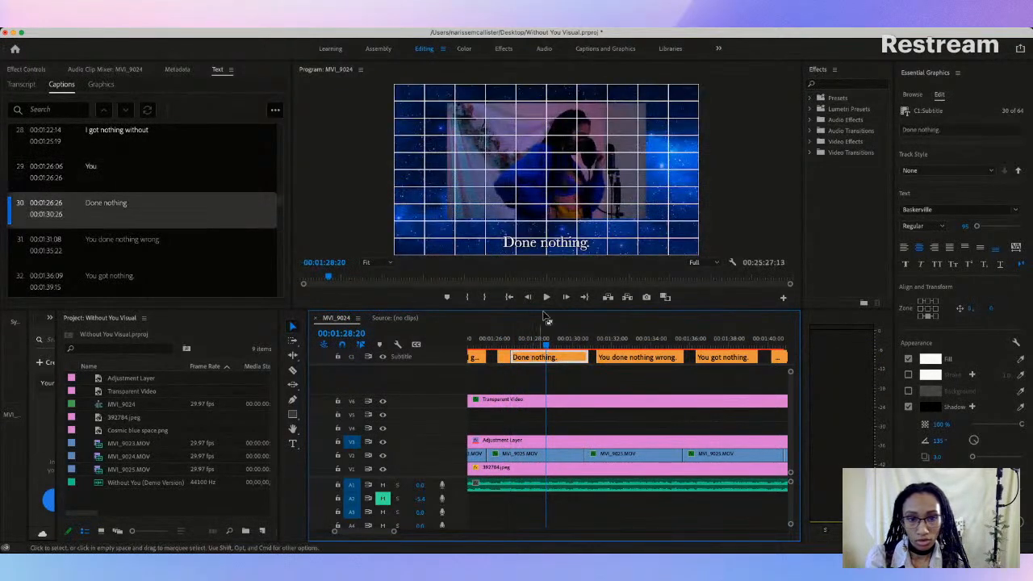
Step: Replace the "Done nothing." caption text with "I got nothing without"
double_click(98, 205)
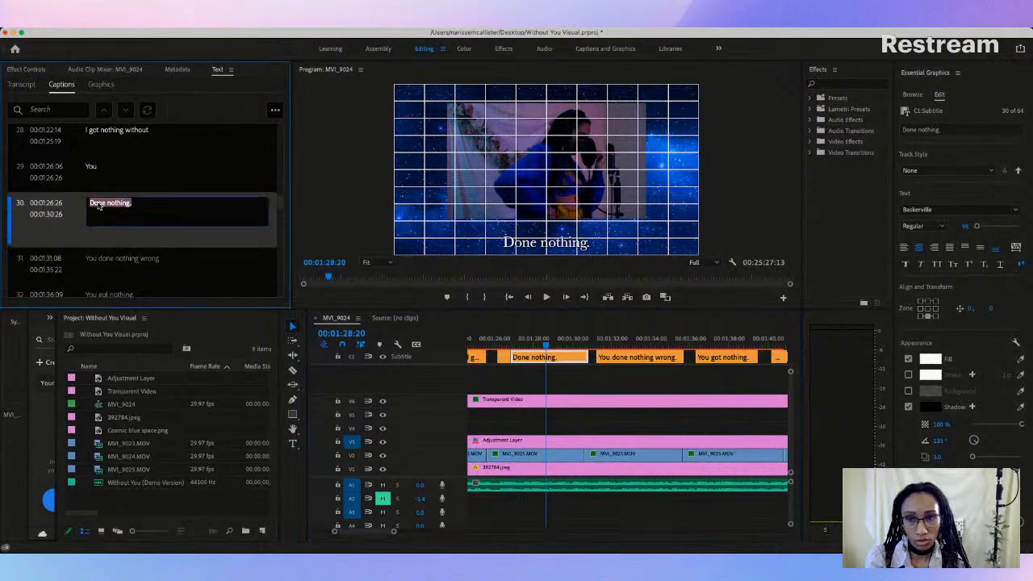
key("BackSpace")
key("BackSpace")
key("BackSpace")
type("I got nothing")
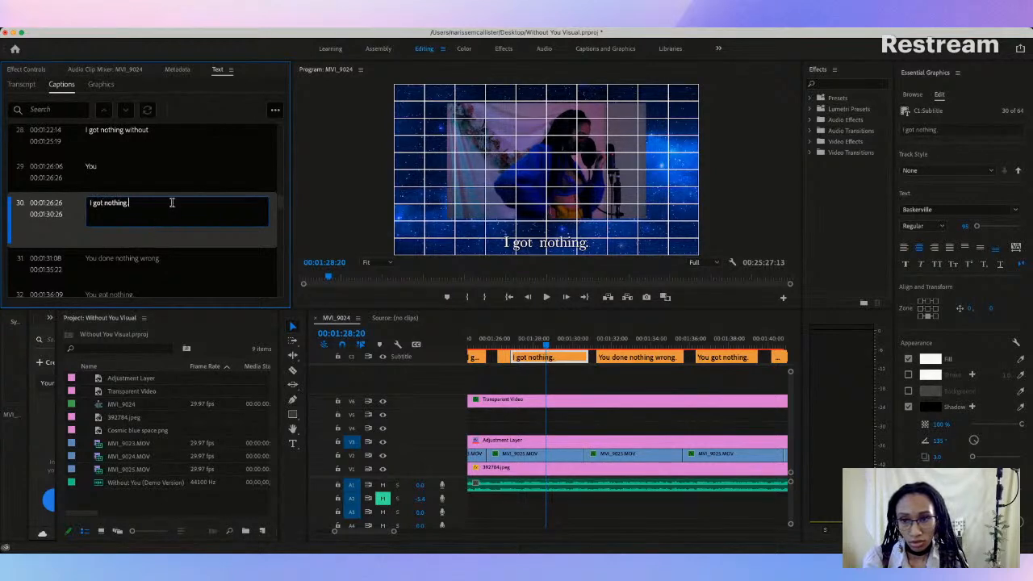
type(" withour")
key("BackSpace")
type("t")
left_click(565, 373)
Step: Play through the second "I got nothing without" caption and raise it to the consistent height just below the video frame
left_click(507, 345)
key("space")
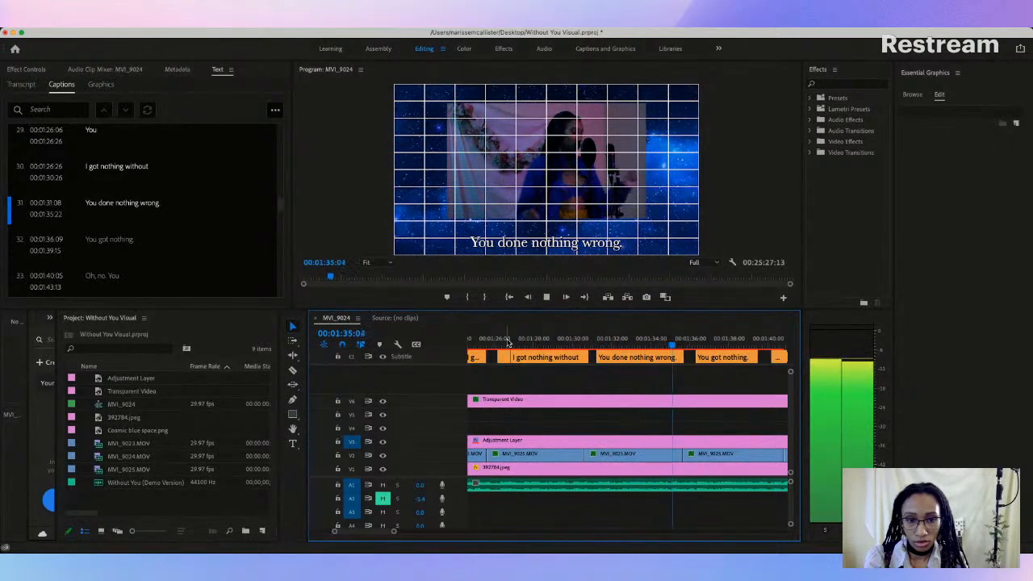
key("space")
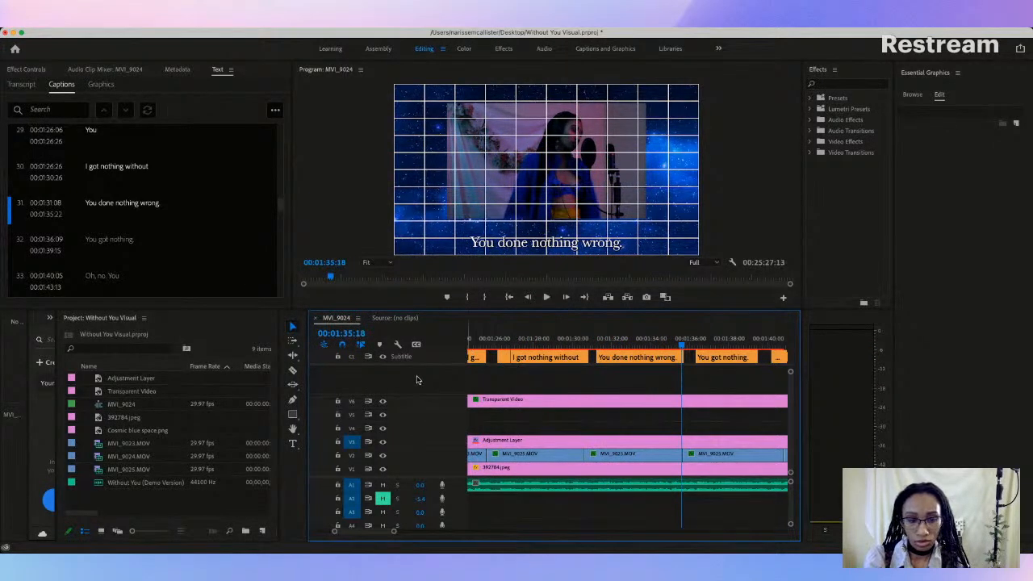
left_click_drag(557, 340, 543, 342)
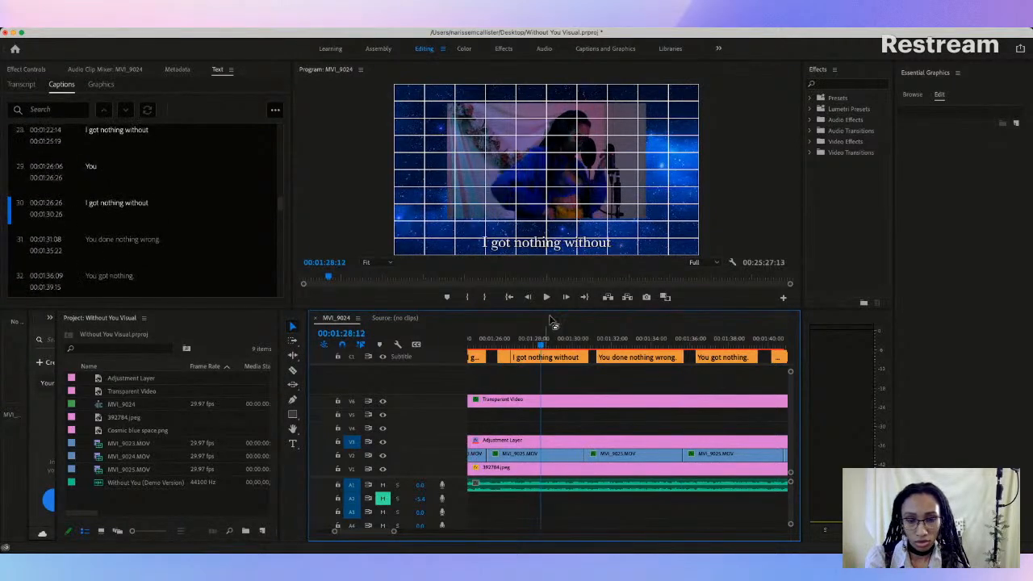
left_click(549, 245)
left_click_drag(549, 245, 551, 234)
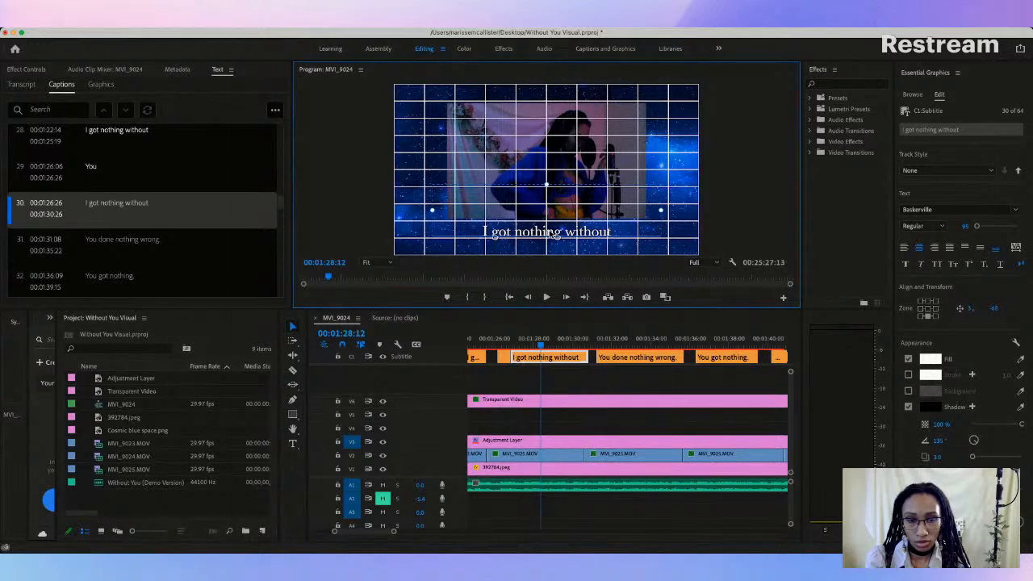
Step: Play into the "You done nothing wrong." caption and trim its start to 00:01:31:11
key("space")
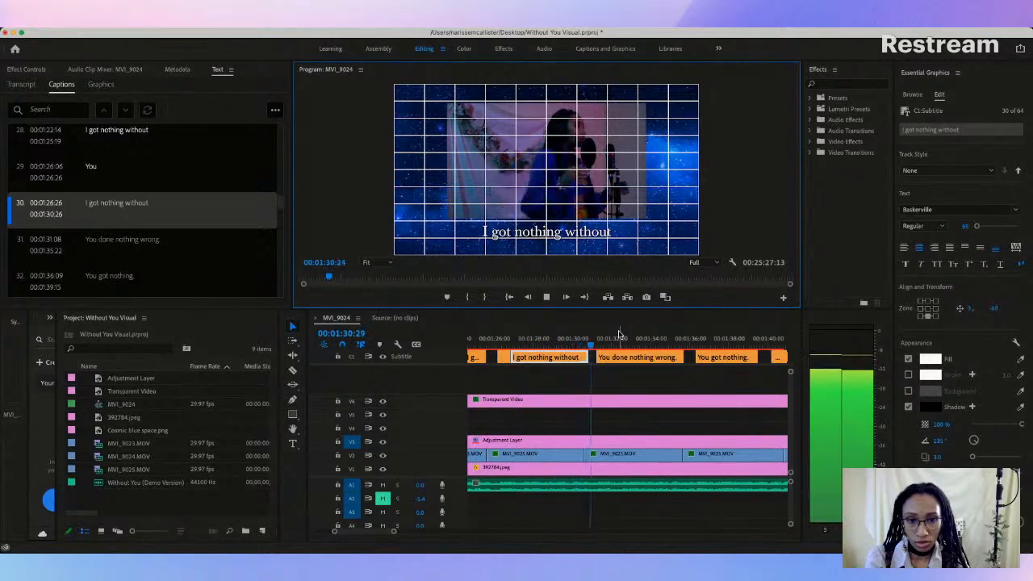
key("space")
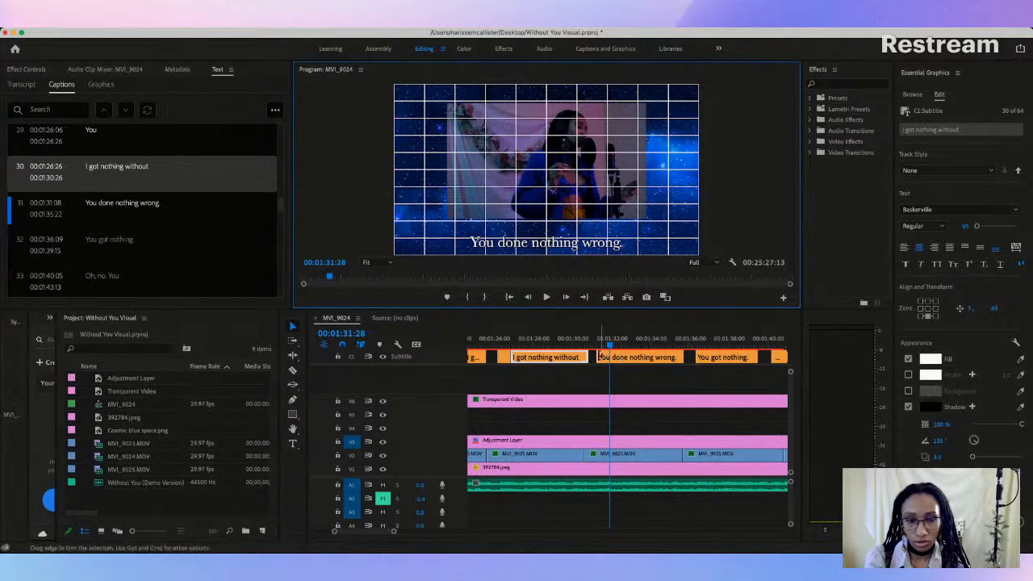
mouse_move(599, 356)
left_mouse_down()
mouse_move(619, 356)
mouse_move(597, 358)
left_mouse_up()
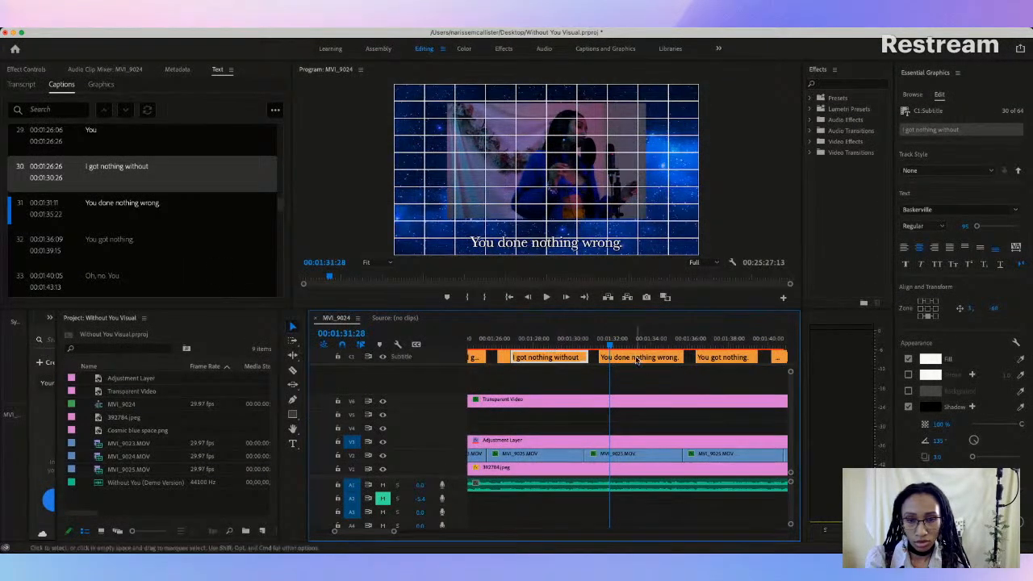
Step: Split the "You done nothing wrong." caption in two and shorten the first part's text to "You"
right_click(173, 202)
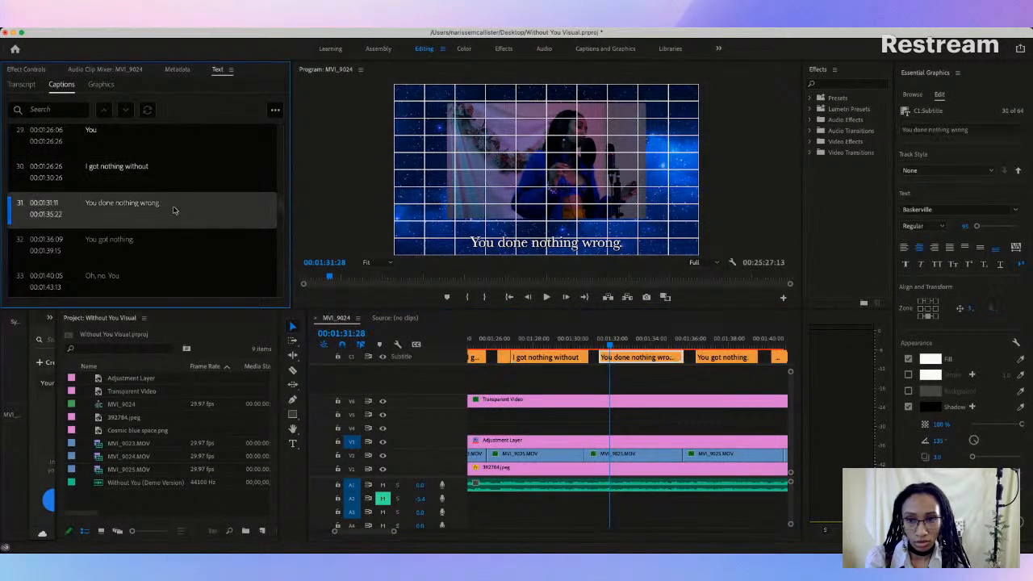
left_click(152, 216)
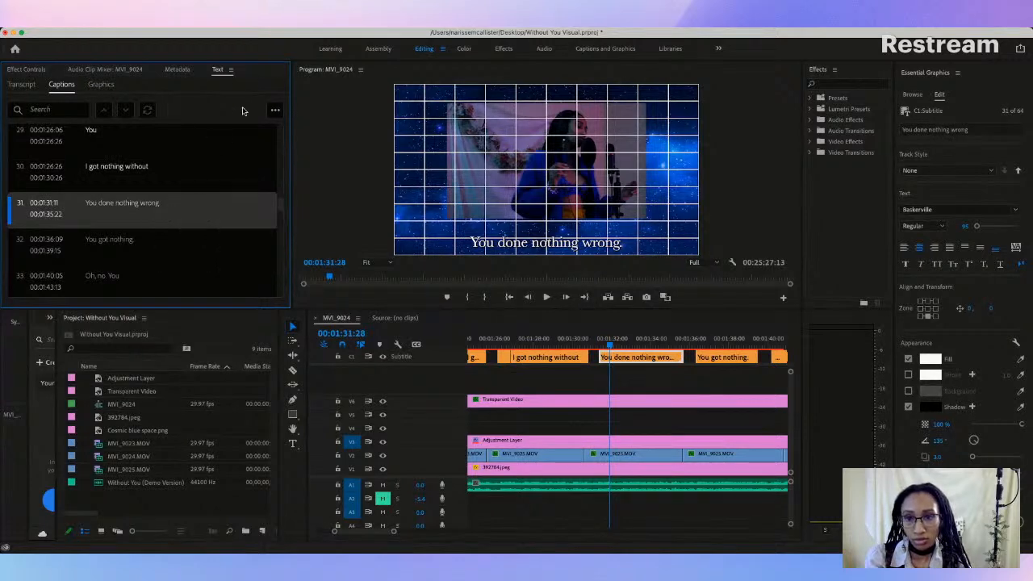
left_click(273, 108)
left_click(243, 274)
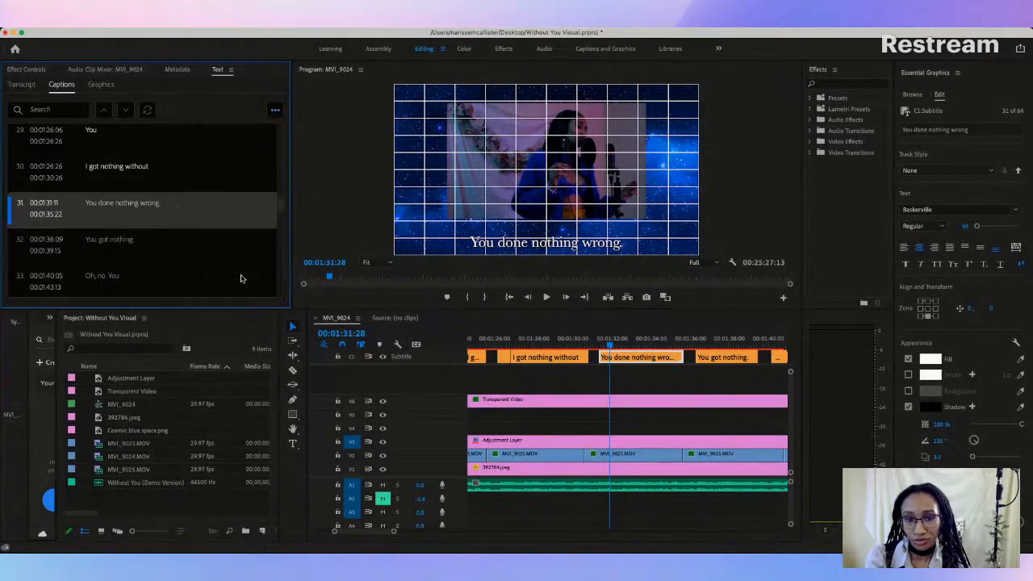
double_click(119, 207)
left_click(166, 220)
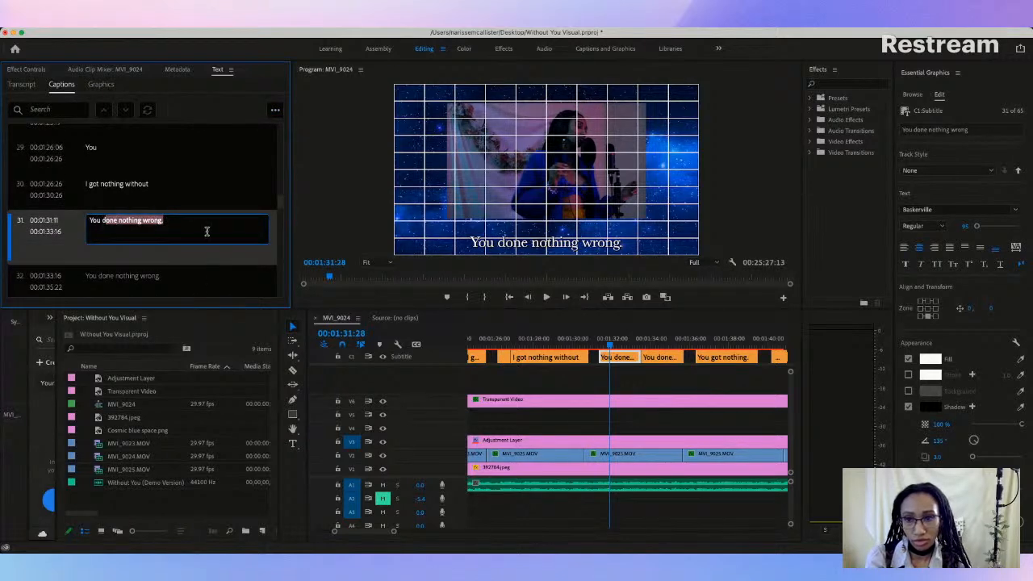
key("Return")
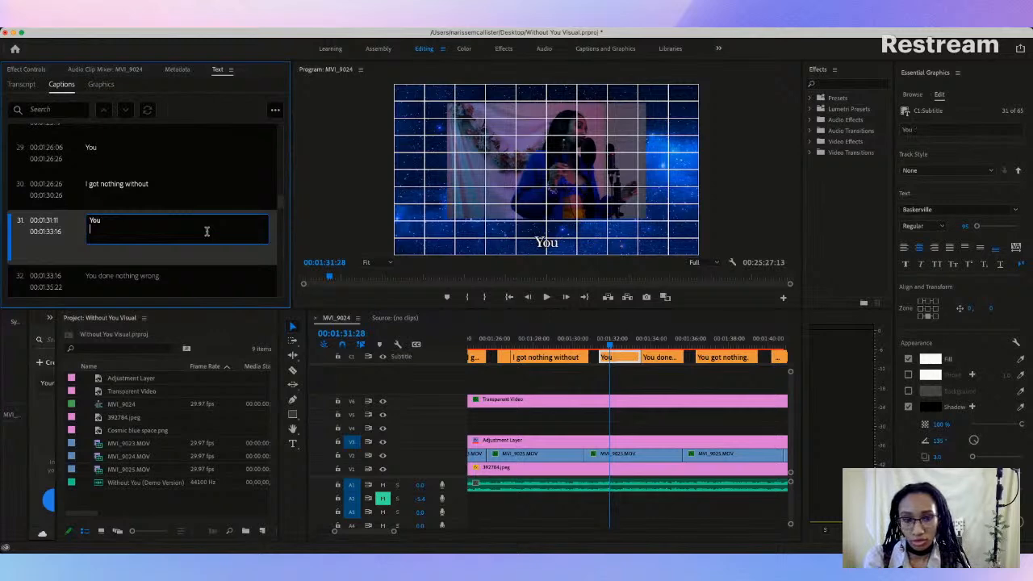
Step: Raise the new "You" caption to the consistent height just below the video frame
scroll(207, 234, "up", 2)
left_click(538, 227)
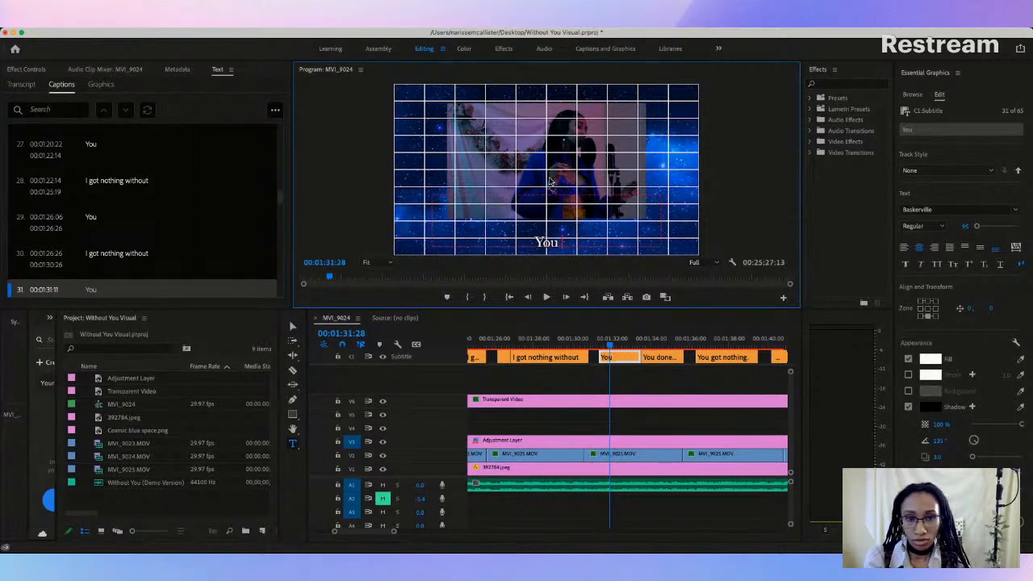
key("v")
left_click_drag(552, 242, 551, 232)
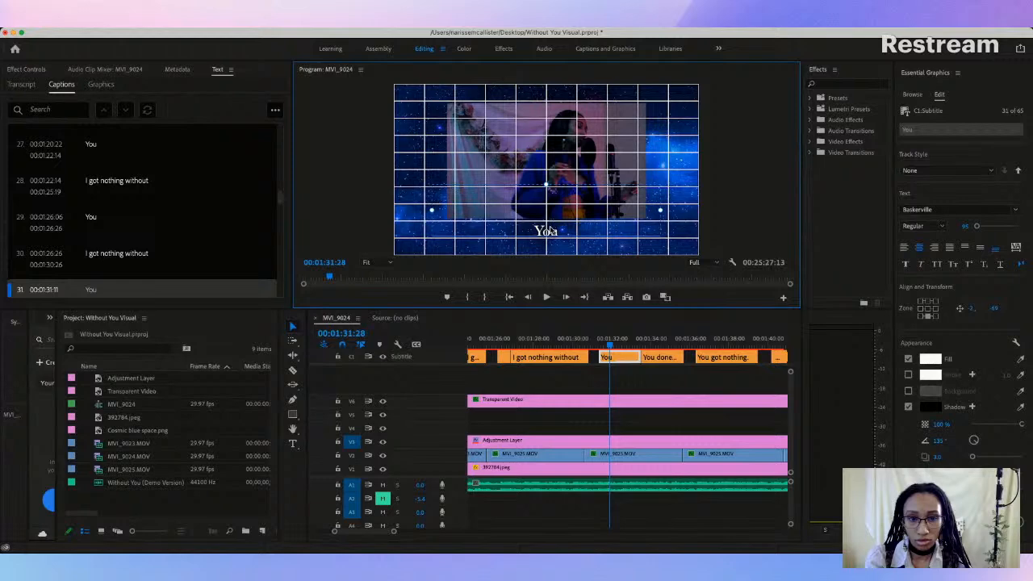
left_click(681, 204)
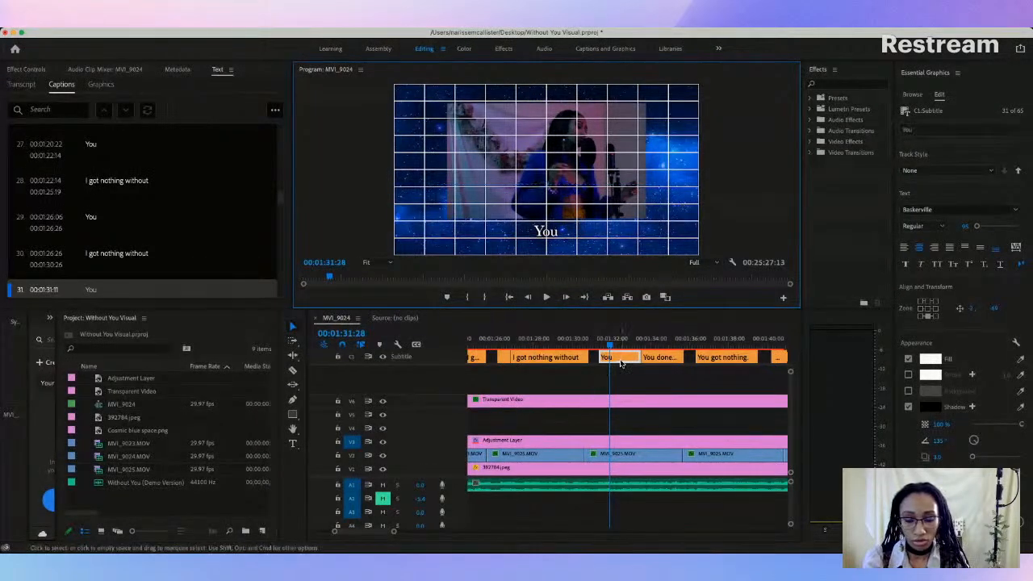
Step: Play from the preceding caption into "You" and extend the start of "You" back to 00:01:31:08
left_click(620, 363)
left_click(525, 346)
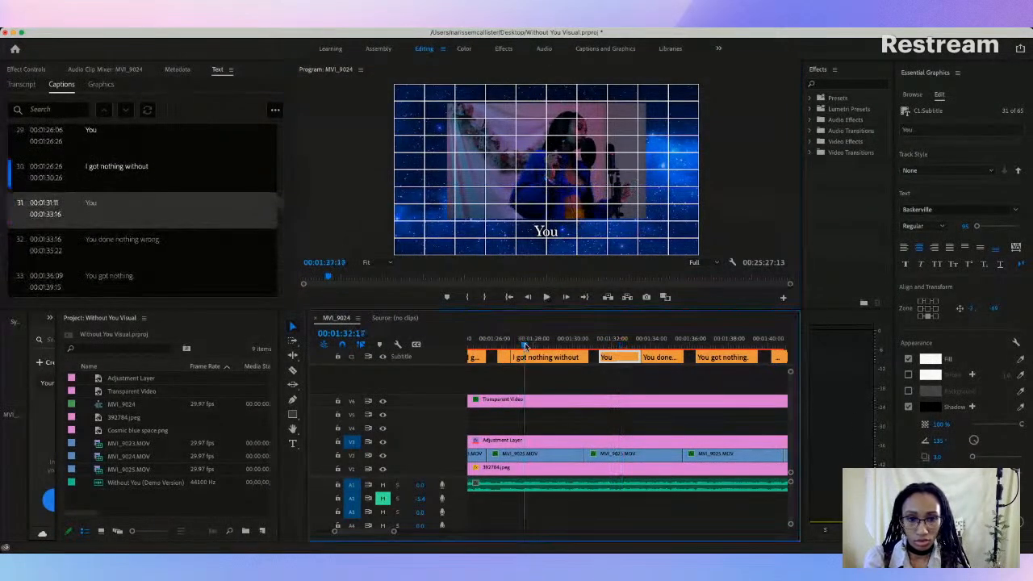
key("space")
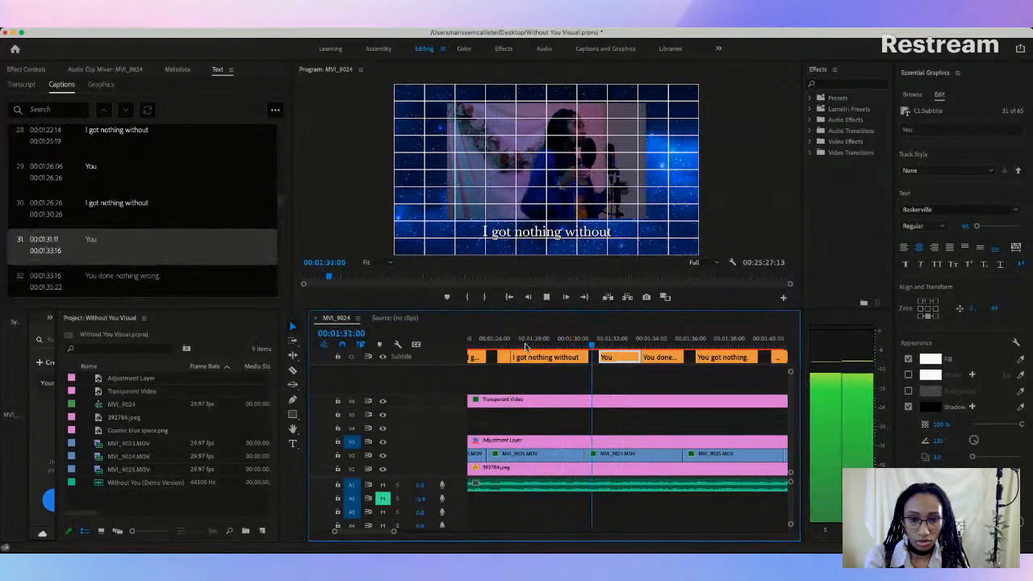
key("space")
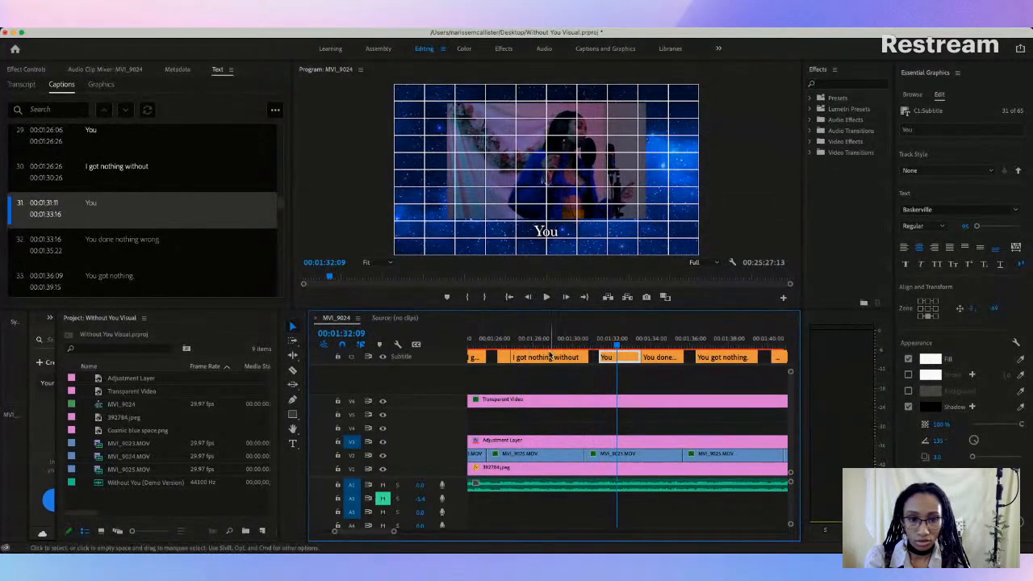
left_click_drag(601, 356, 597, 357)
key("space")
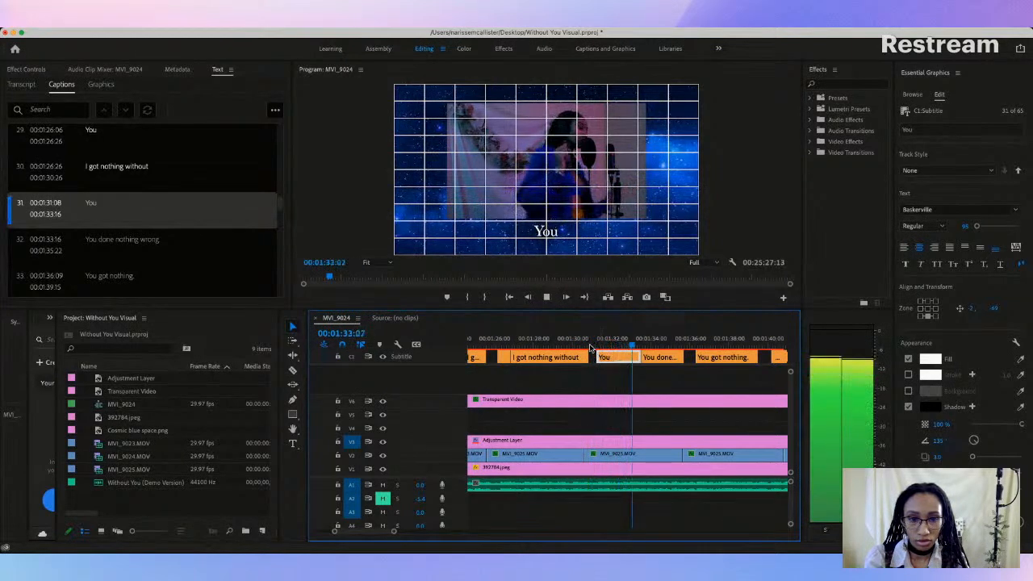
key("space")
Step: Trim the end of the "You" caption to 00:01:32:06, checking it against the vocals
left_click_drag(627, 356, 617, 356)
left_click(556, 347)
key("space")
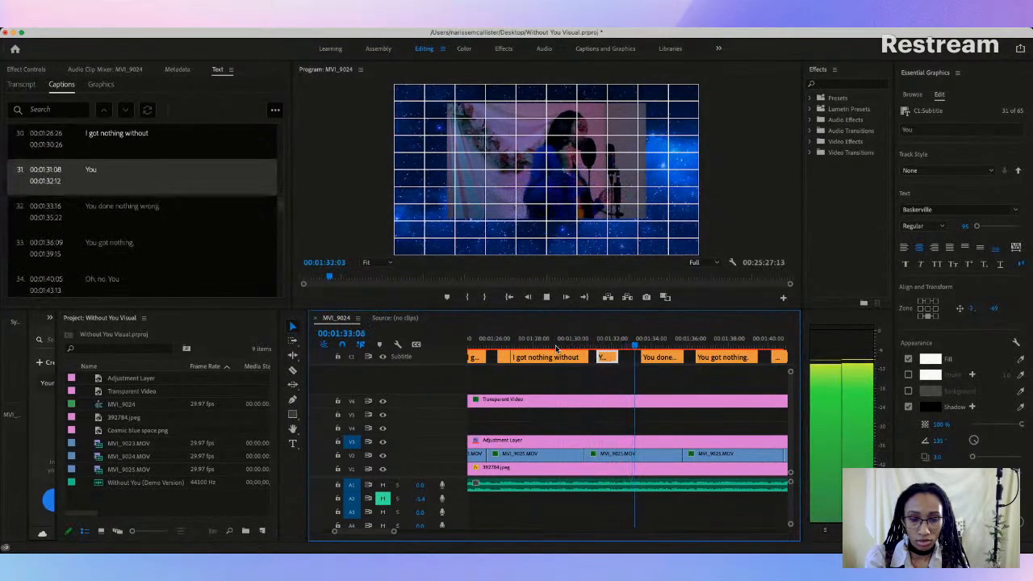
key("space")
left_click_drag(617, 357, 614, 357)
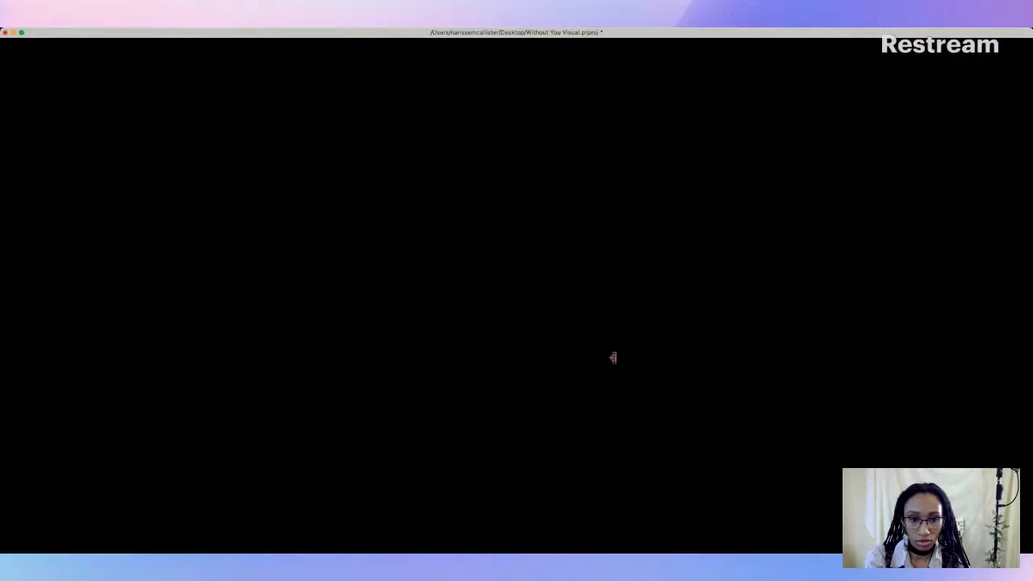
Step: Replay the passage and trim the end of the "I got nothing without" caption before "You" to 00:01:30:19
left_click(554, 346)
key("space")
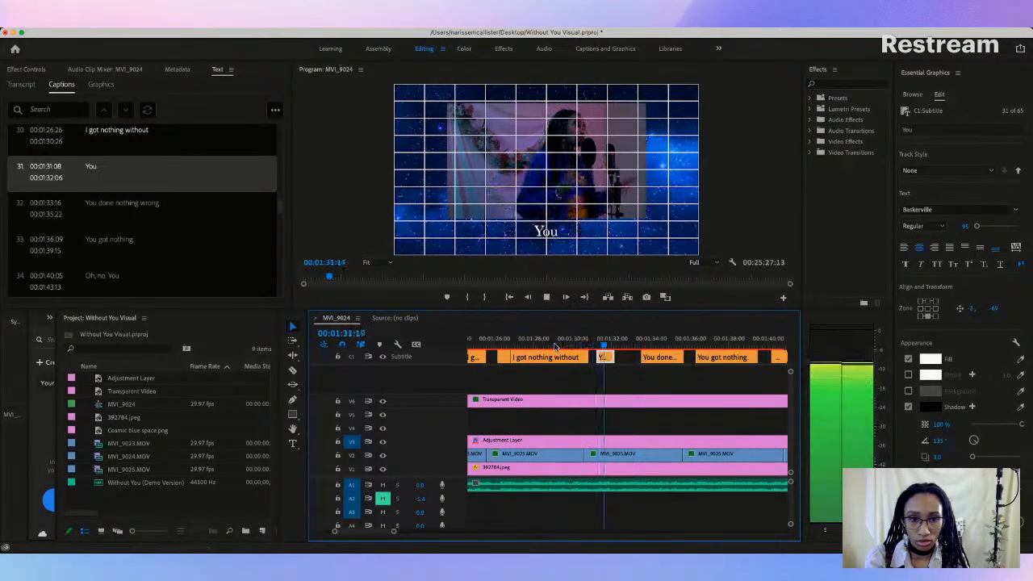
key("space")
left_click_drag(589, 357, 583, 357)
Step: Replay the transition and move the start of the "You" caption to 00:01:31:05
left_click(547, 346)
key("space")
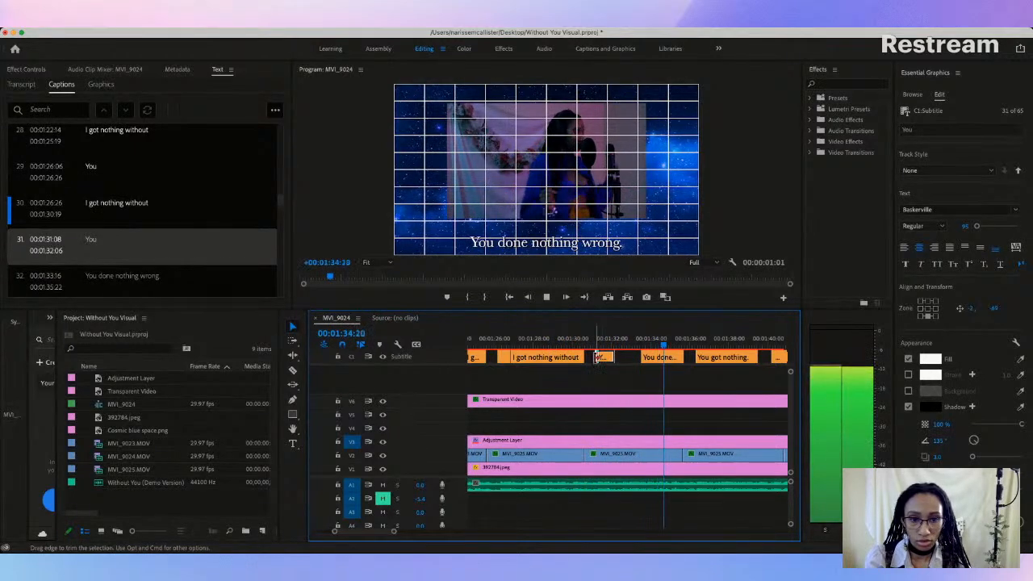
left_click_drag(596, 357, 600, 357)
key("space")
Step: Play through again, trim the end of "You" to 00:01:32:01 and extend the following caption's start back to 00:01:32:14
scroll(557, 347, "right", 2)
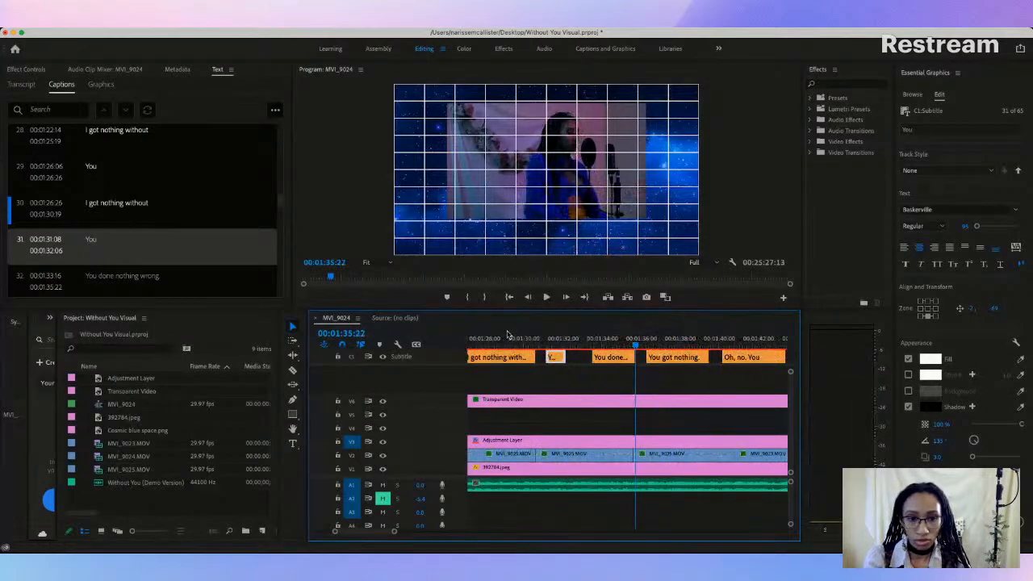
left_click(517, 343)
key("space")
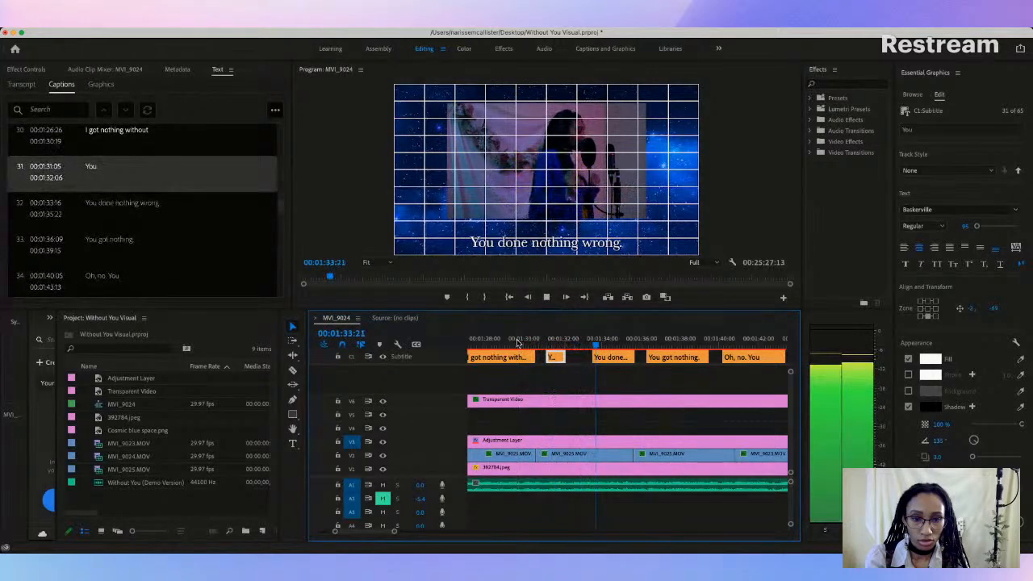
key("space")
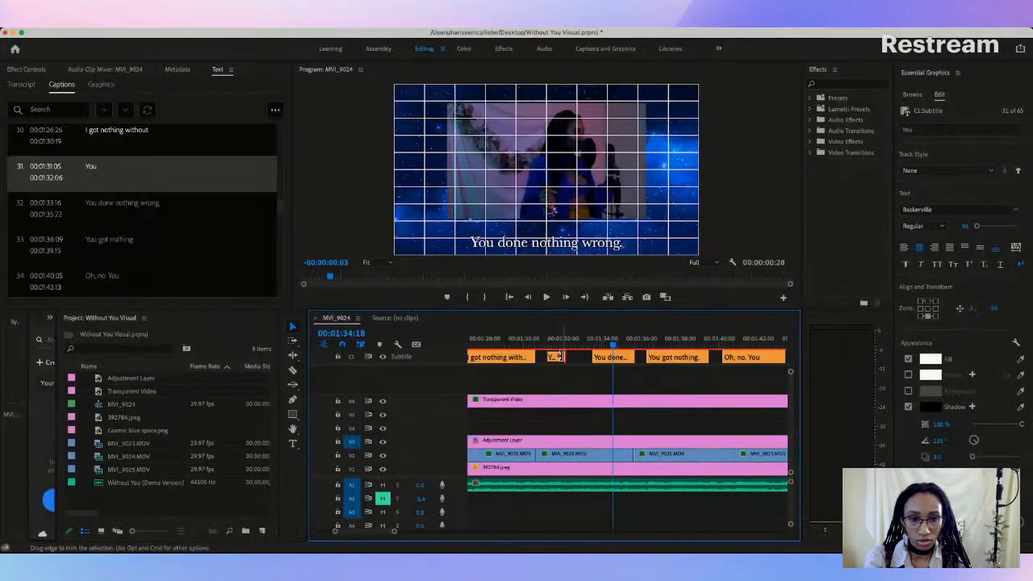
left_click_drag(592, 357, 571, 357)
Step: Replace the text of the "You done nothing wrong." caption after "You" with "I got nothing without"
left_click(134, 203)
left_click(130, 203)
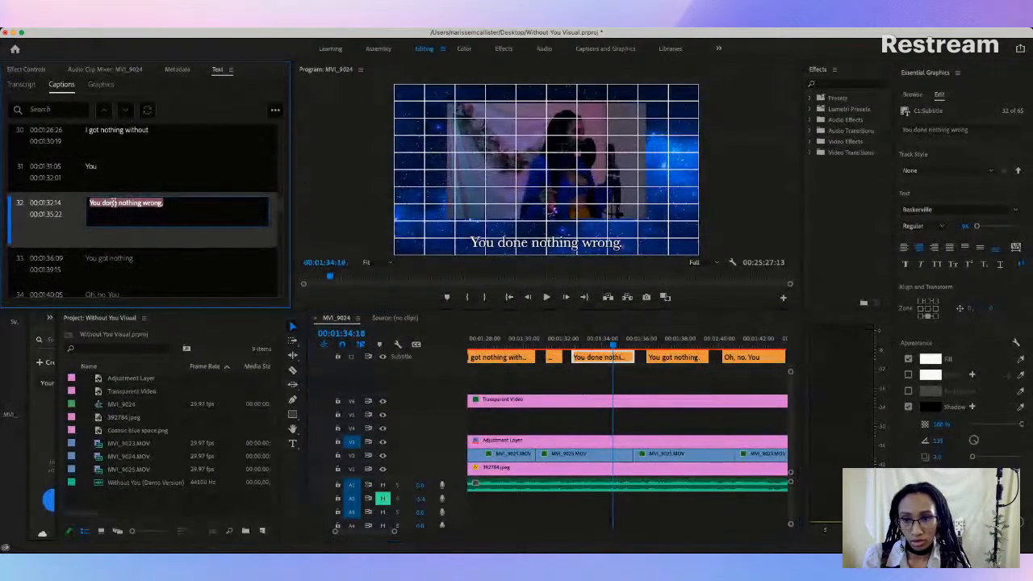
left_click(115, 204)
left_click_drag(116, 204, 80, 204)
type("I got")
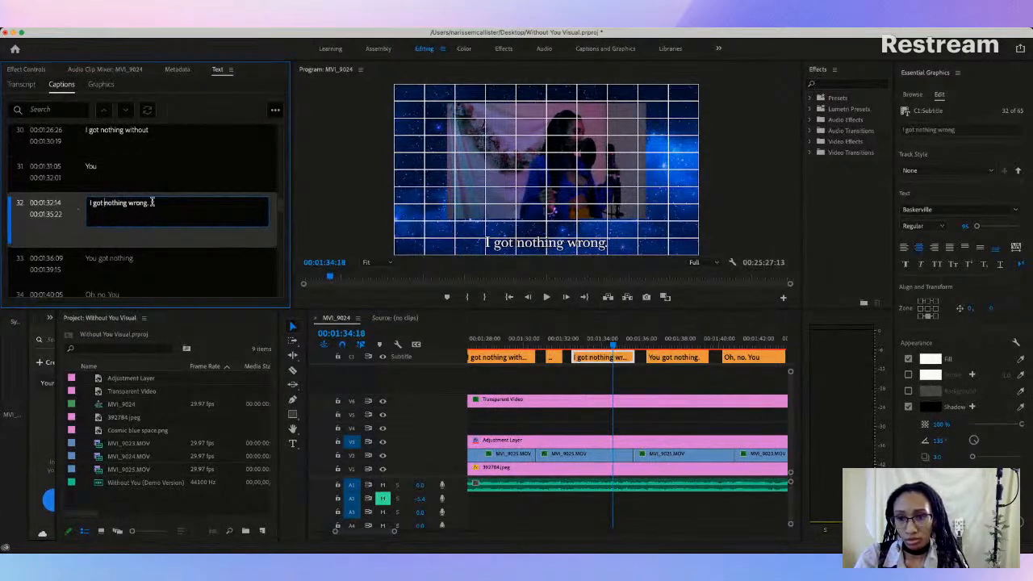
key("BackSpace")
key("BackSpace")
key("BackSpace")
key("BackSpace")
key("BackSpace")
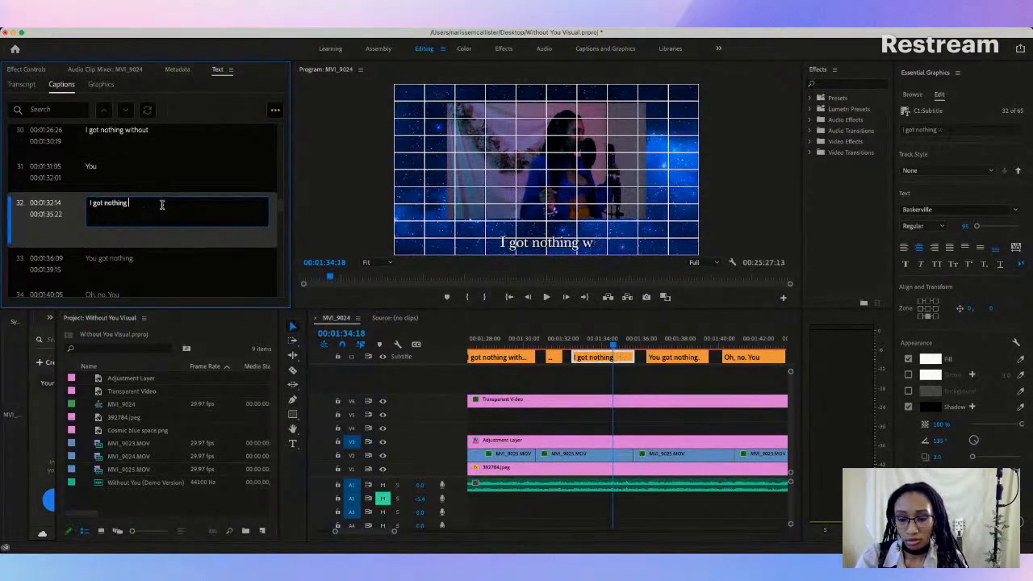
type("with")
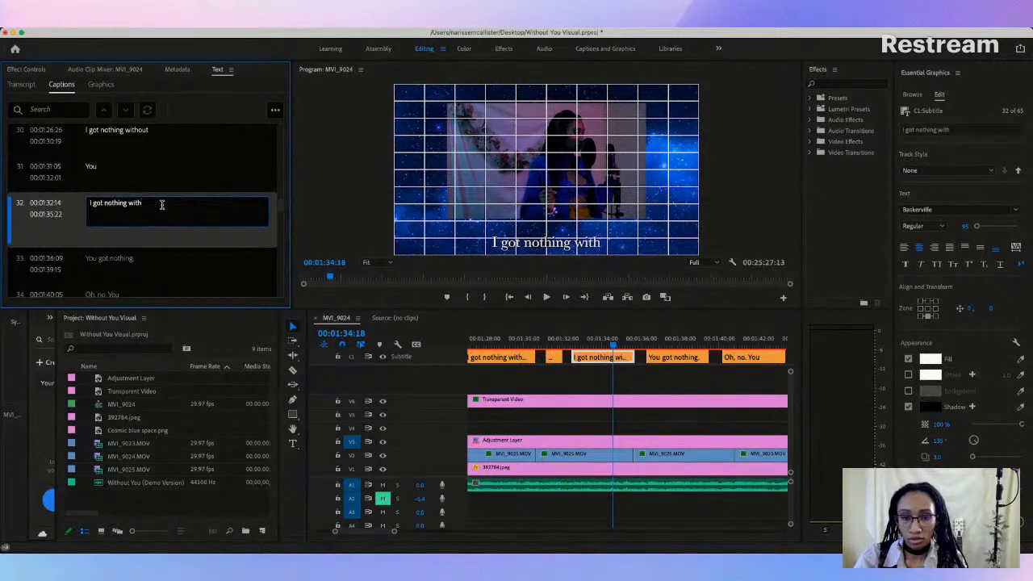
type("out")
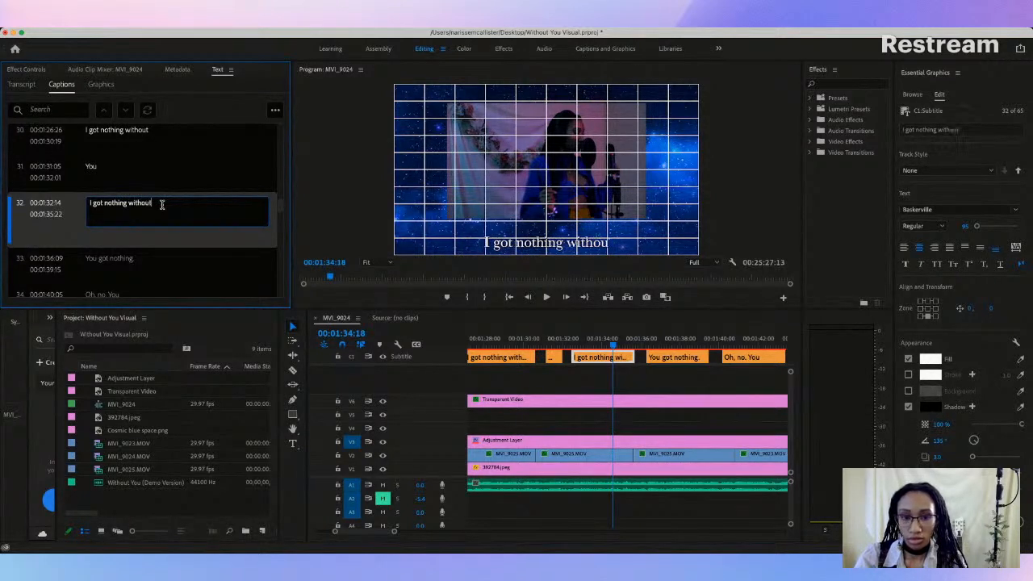
left_click(190, 254)
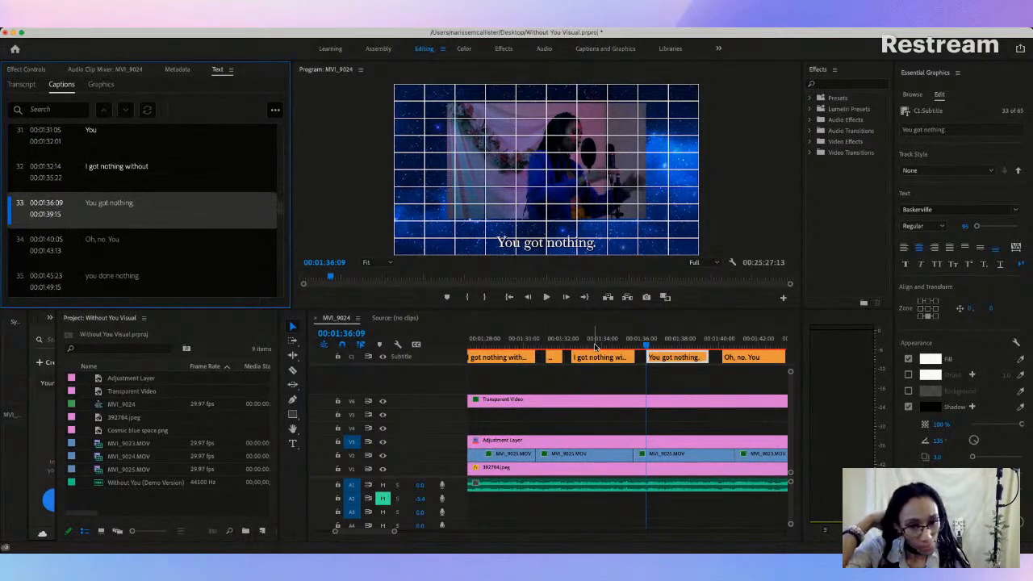
left_click(589, 346)
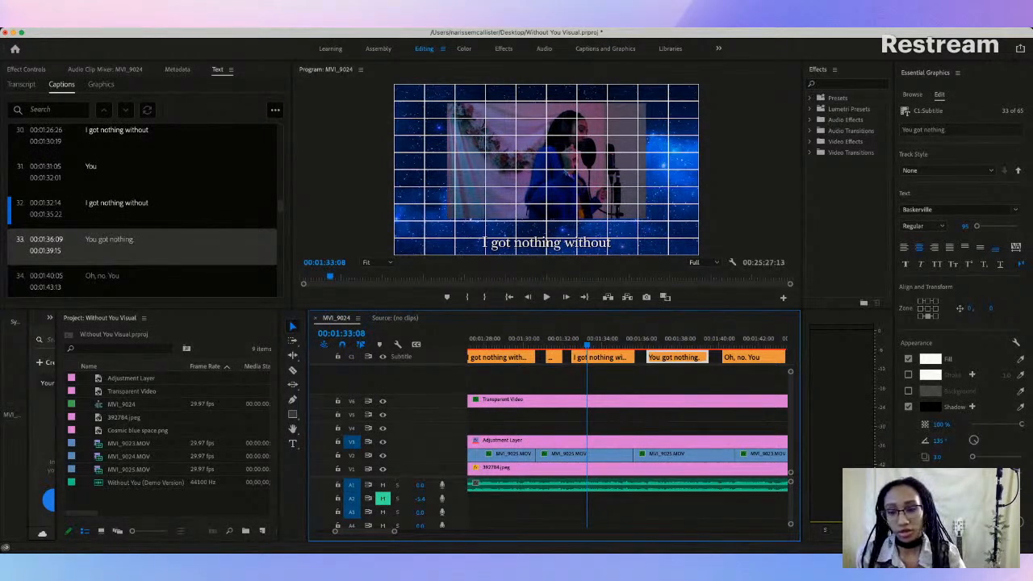
key("super+Tab")
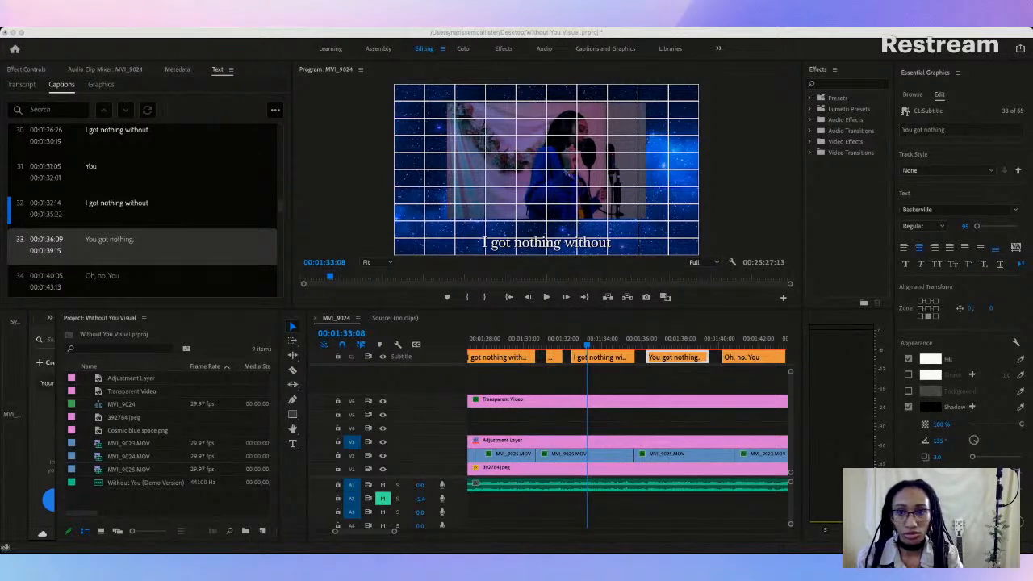
left_click(13, 392)
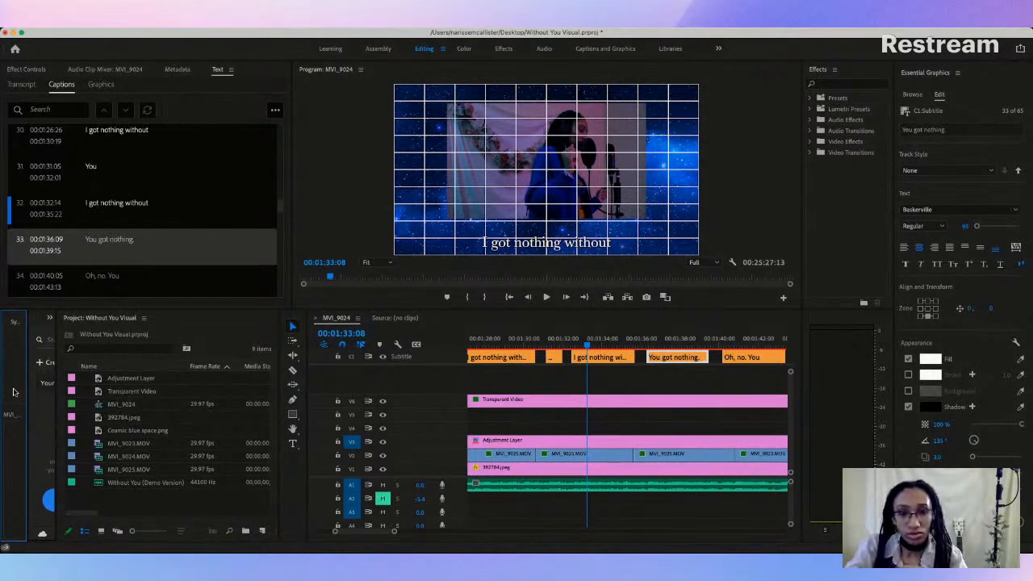
Step: Play through the retyped "I got nothing without" caption and raise it to the consistent height just below the video frame
left_click(551, 346)
key("space")
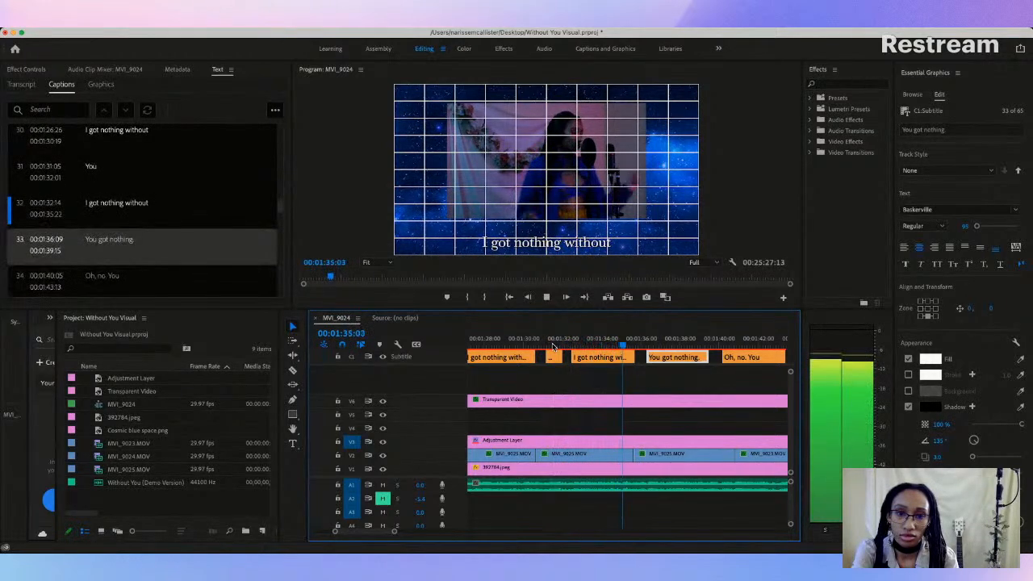
key("space")
left_click(543, 246)
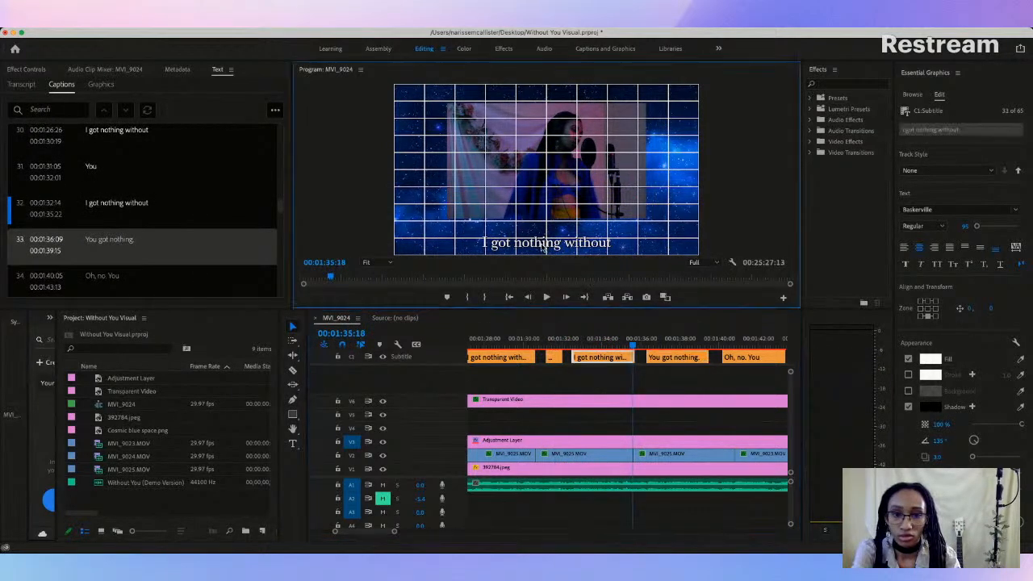
left_click_drag(544, 242, 545, 232)
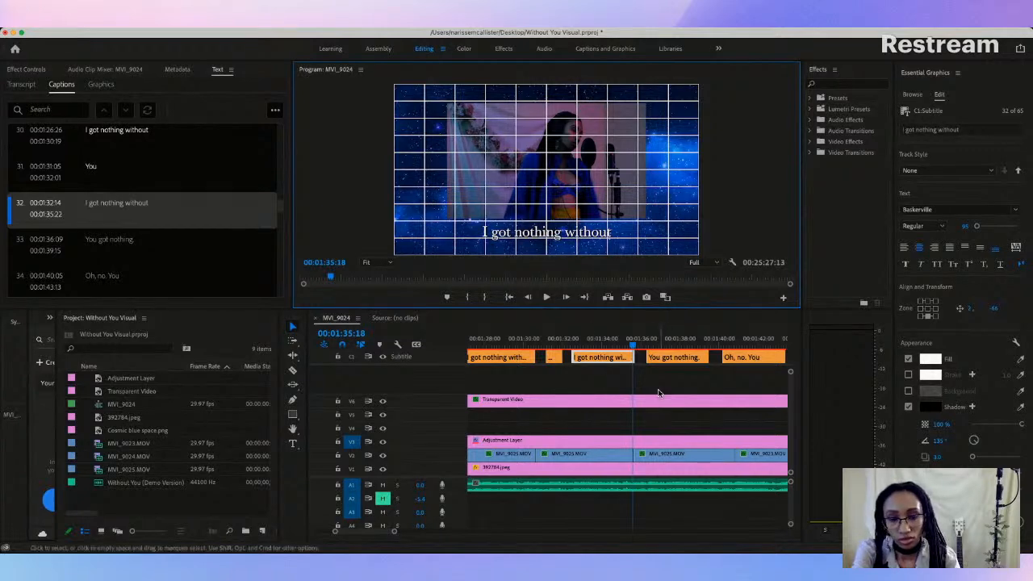
Step: Play into the "You got nothing." caption that starts at 00:01:36:09 and split it into two captions
key("space")
key("space")
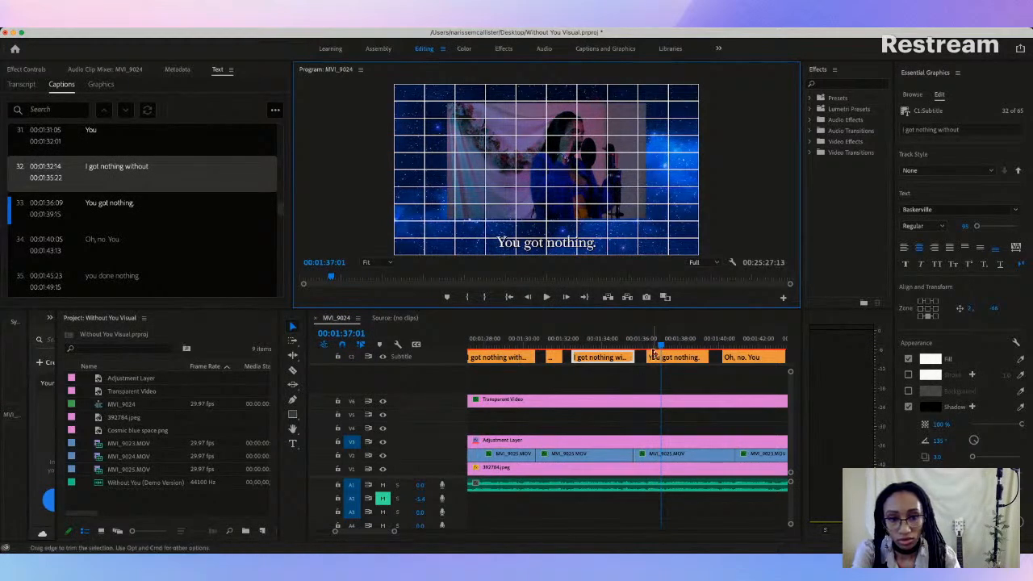
left_click(657, 359)
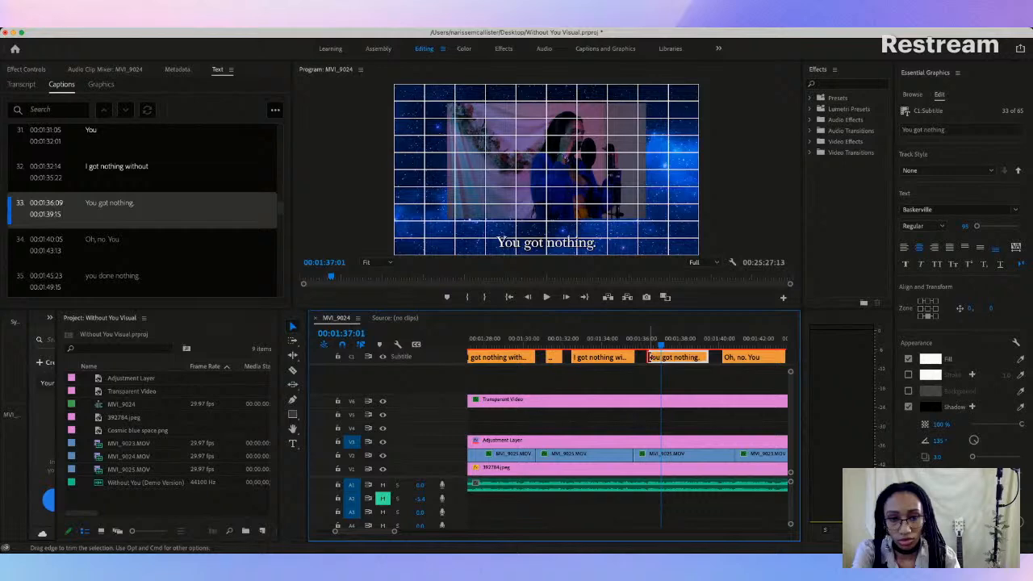
left_click(650, 357)
left_click(668, 360)
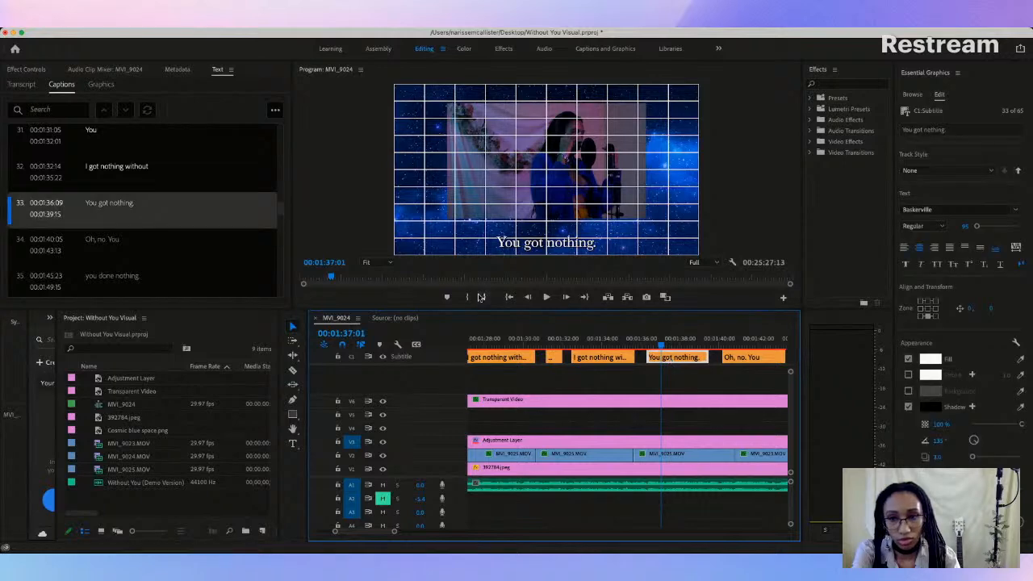
right_click(125, 204)
left_click(241, 202)
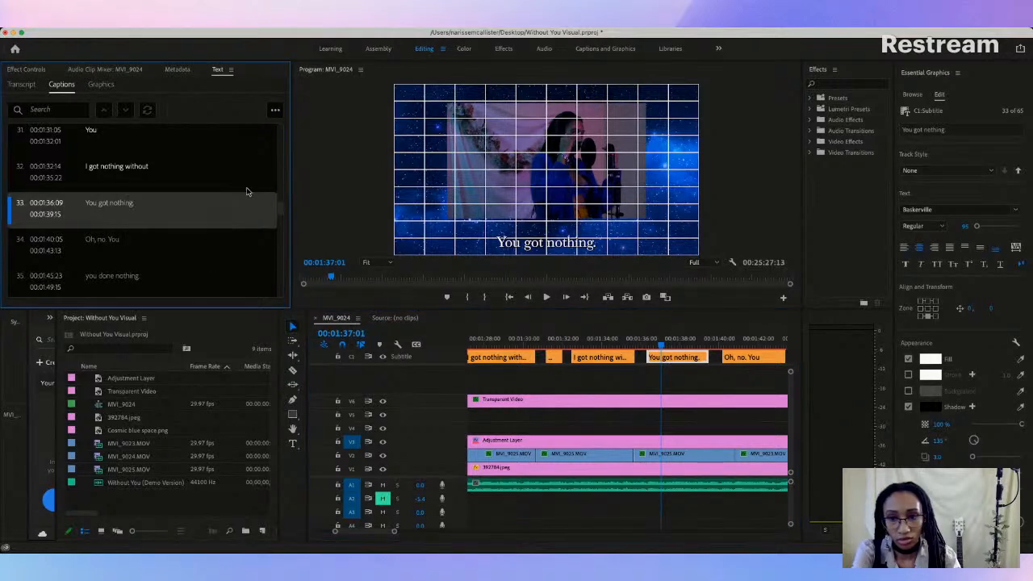
left_click(276, 113)
left_click(223, 271)
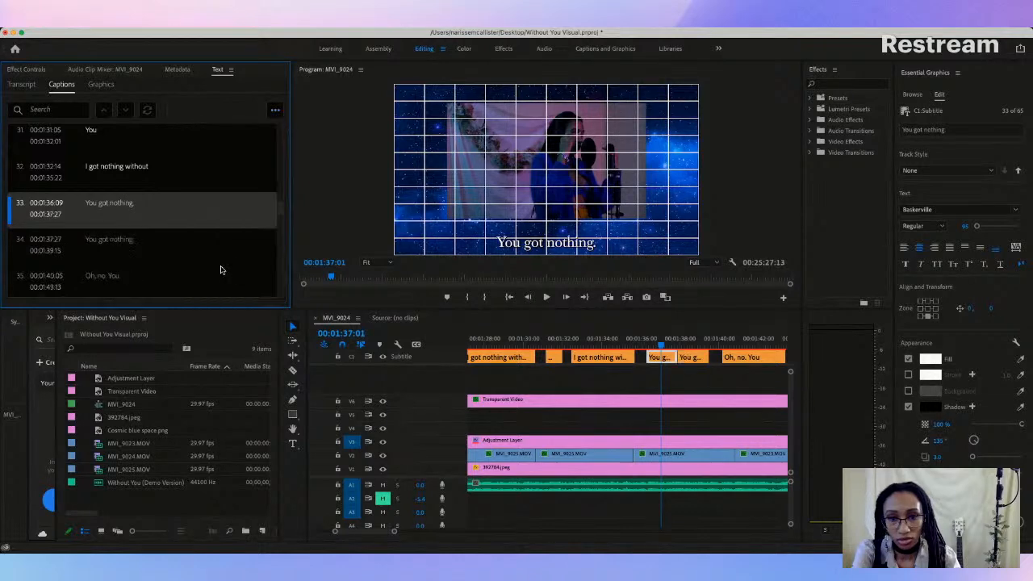
Step: Shorten the text of the first half of the split caption to "You"
double_click(114, 207)
left_click(145, 202)
key("BackSpace")
key("BackSpace")
key("BackSpace")
key("BackSpace")
key("BackSpace")
key("BackSpace")
key("BackSpace")
key("BackSpace")
key("BackSpace")
key("BackSpace")
key("BackSpace")
key("BackSpace")
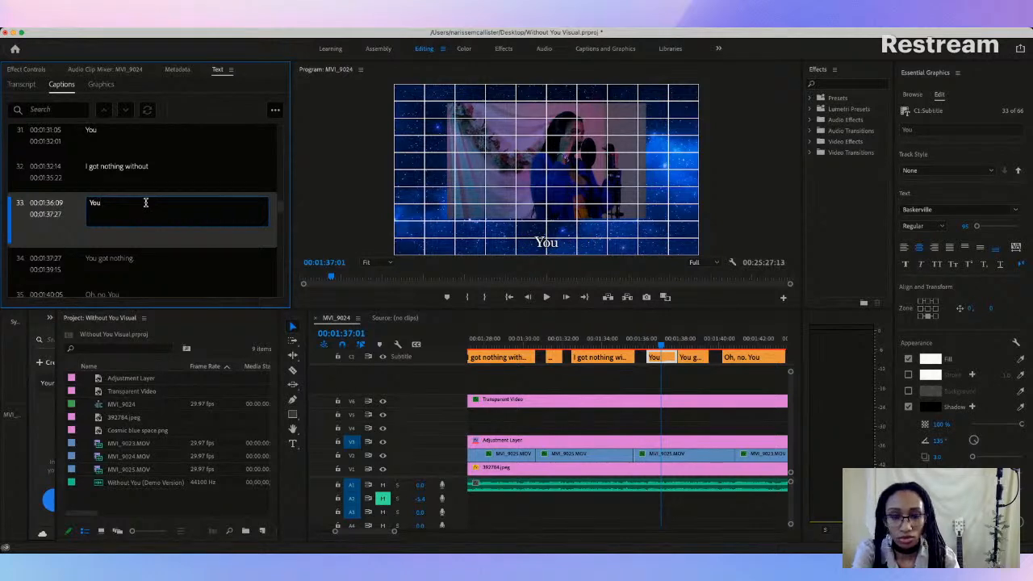
Step: Raise the shortened "You" caption to the consistent height just below the video frame
left_click(565, 264)
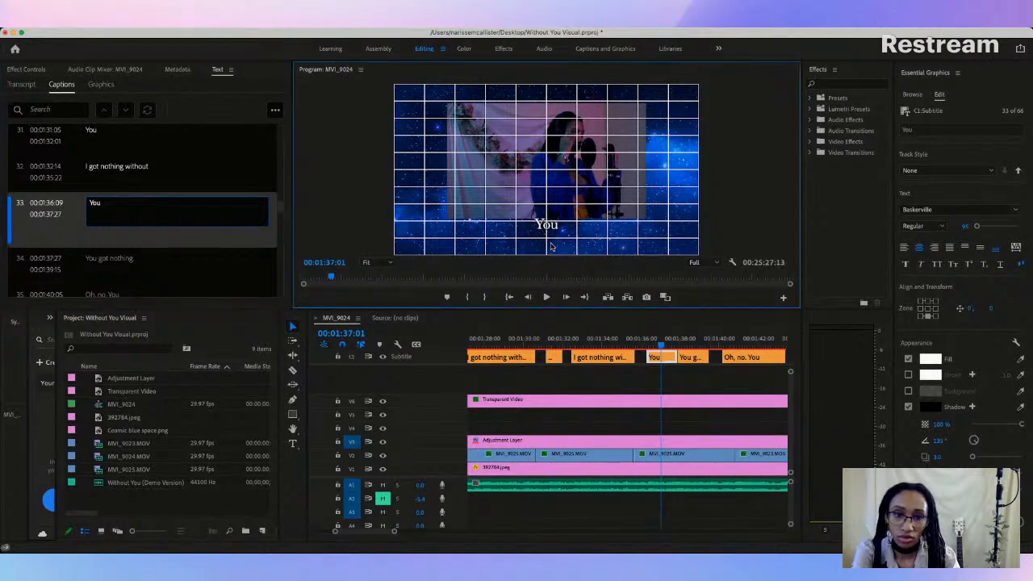
left_click(548, 226)
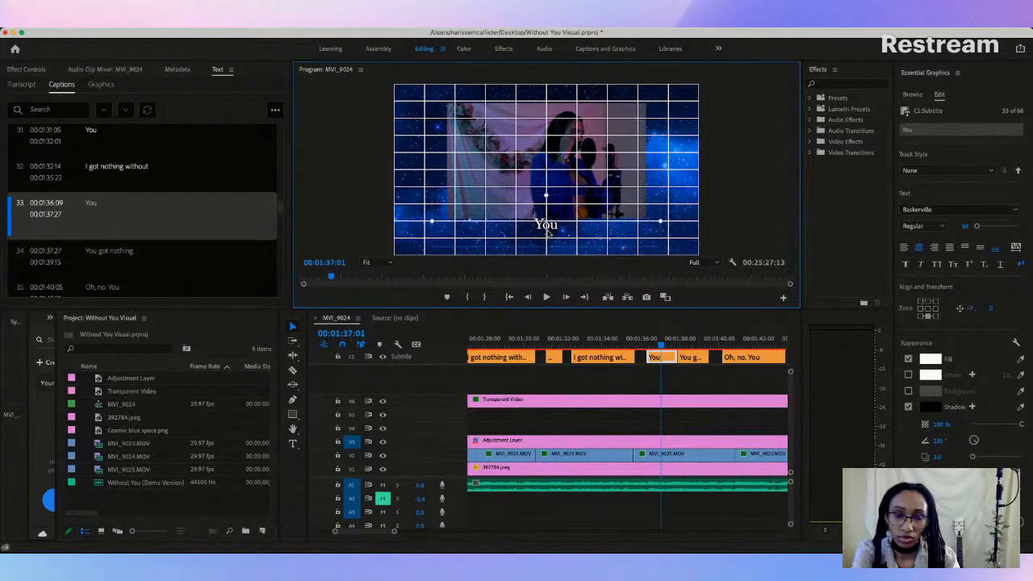
double_click(548, 236)
key("BackSpace")
key("Escape")
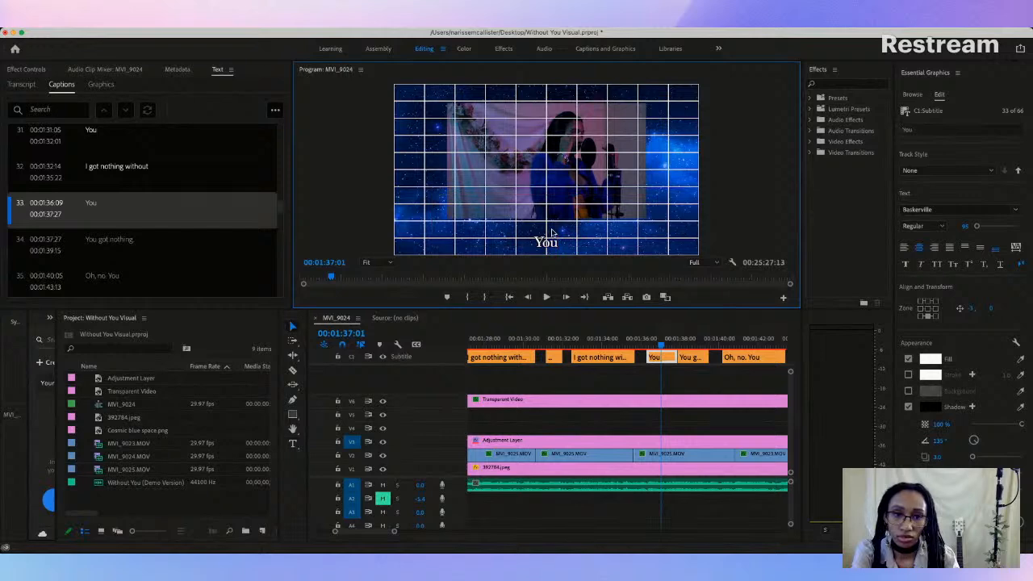
left_click_drag(548, 241, 547, 232)
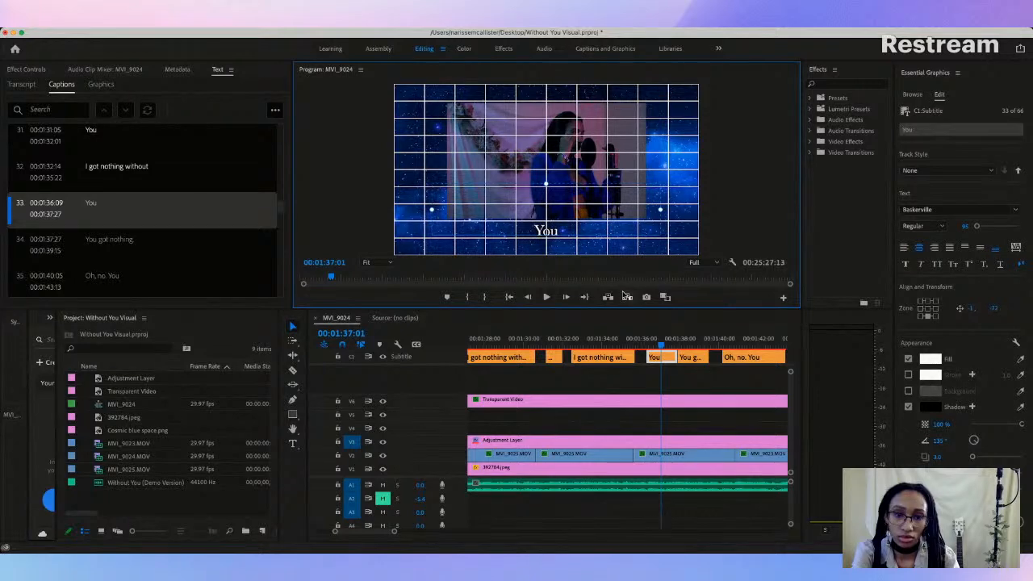
Step: Play through both split captions and extend the end of "You got nothing." to 00:01:40:05
left_click(617, 345)
key("space")
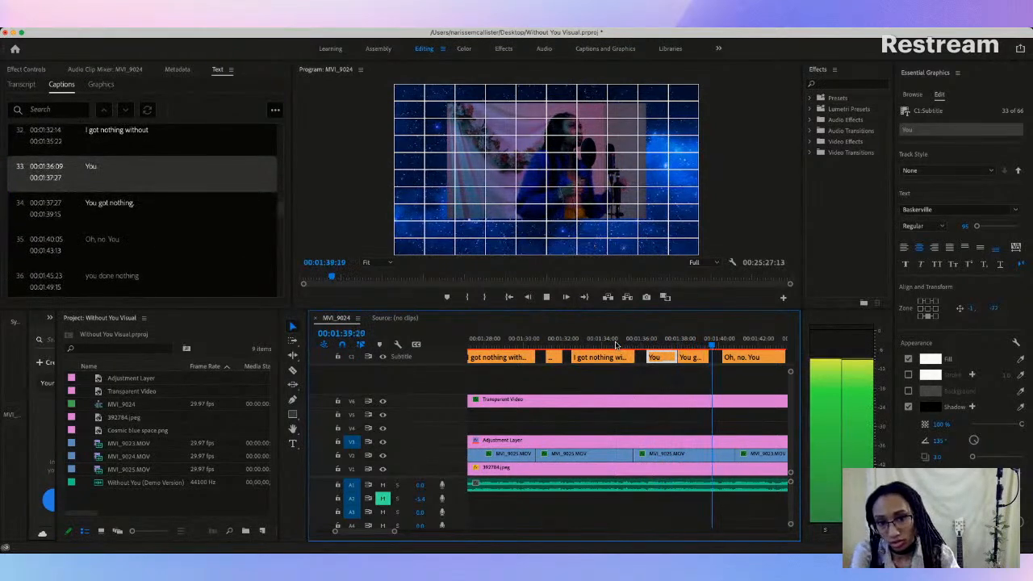
key("space")
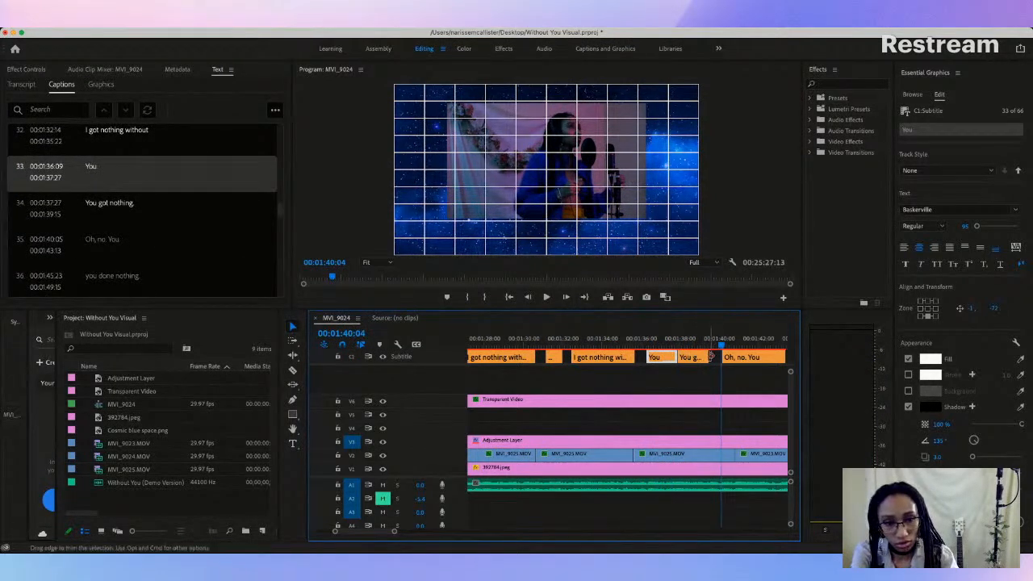
left_click(684, 360)
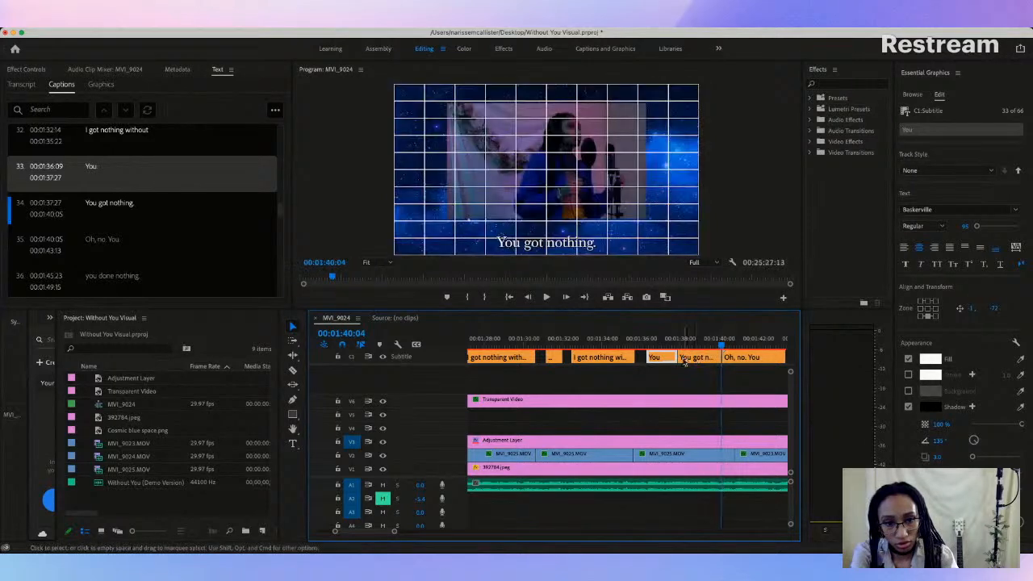
Step: Trim the end of the "You" caption to 00:01:37:04 and play through the transition to check it
left_click(654, 342)
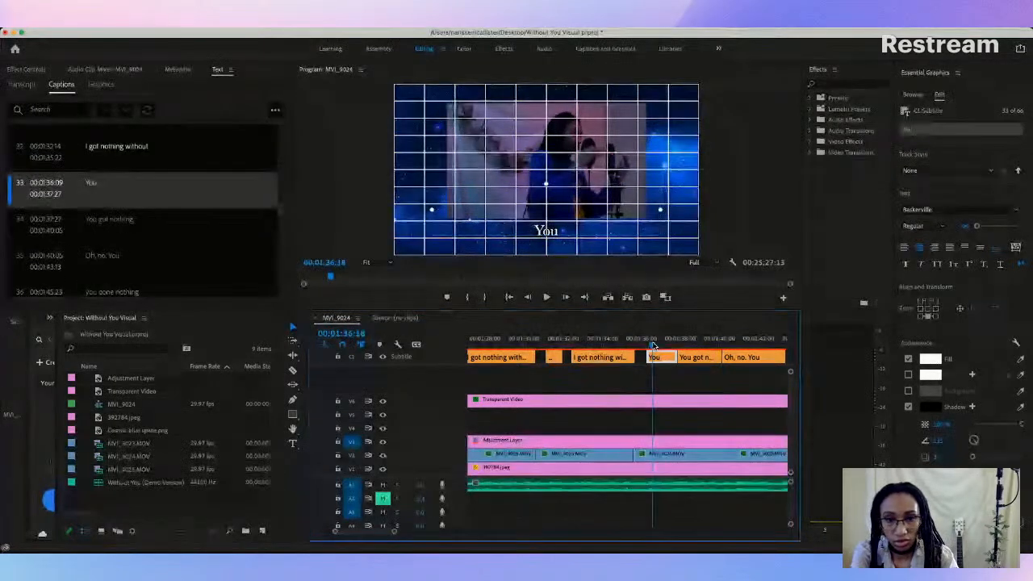
mouse_move(653, 346)
left_mouse_down()
mouse_move(668, 346)
mouse_move(672, 357)
mouse_move(662, 358)
left_mouse_up()
left_click(634, 346)
key("space")
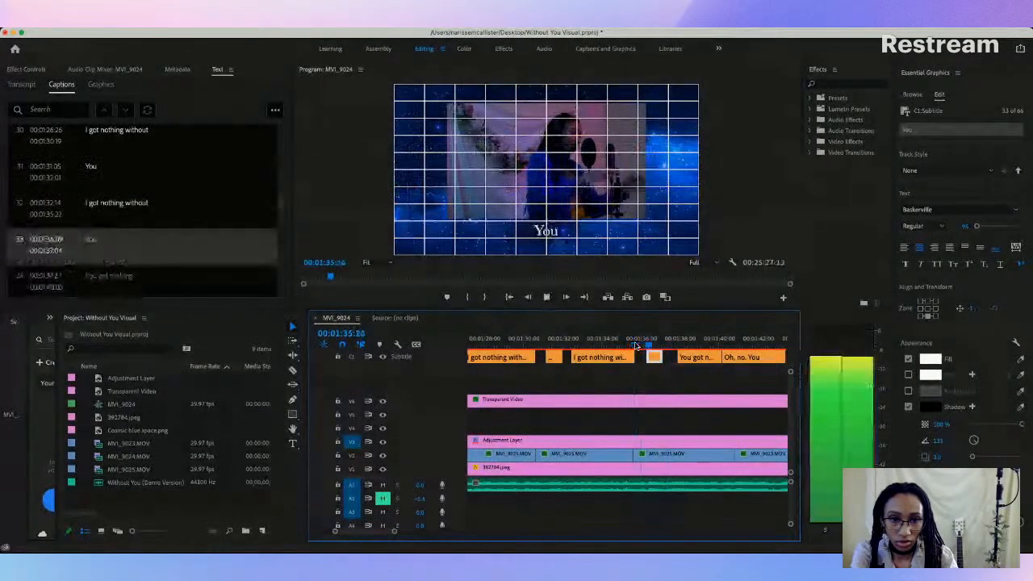
key("space")
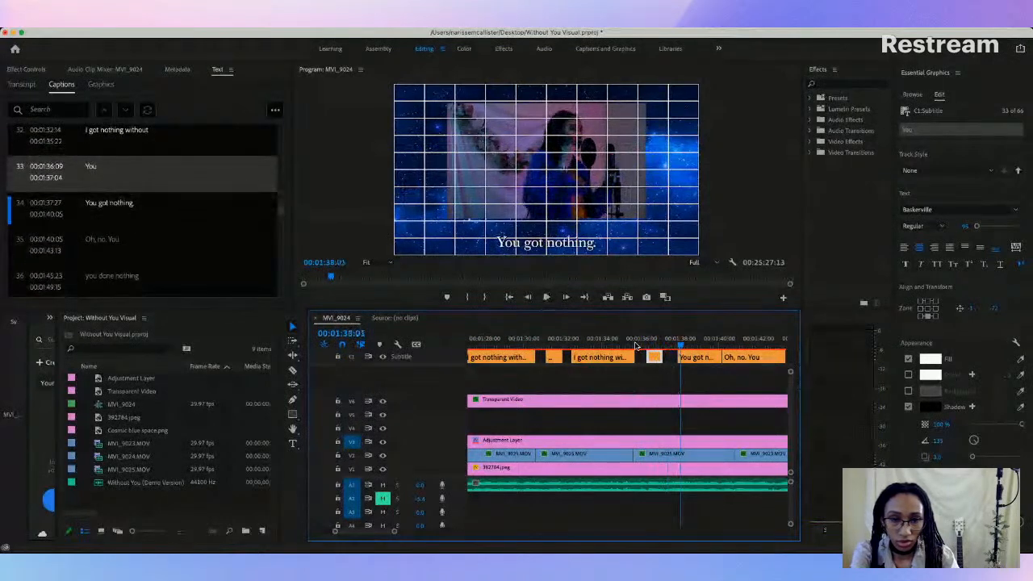
Step: Extend the start of "You got nothing." back to 00:01:37:04 and play through the caption
left_click_drag(679, 358, 664, 358)
left_click(669, 345)
key("space")
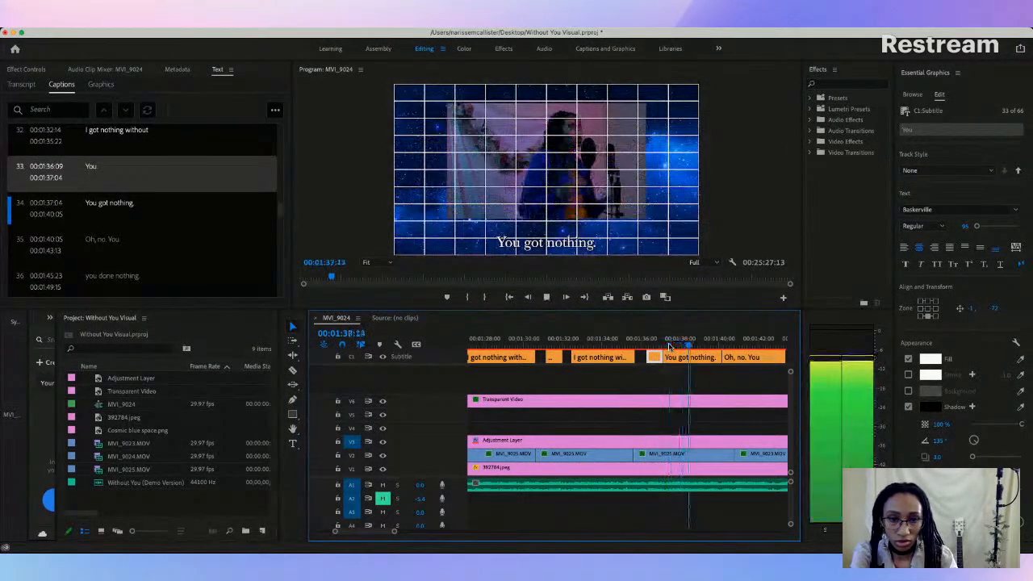
key("space")
Step: Move the start of the "Oh, no. You" caption to 00:01:40:26 and play through the transition
left_click(731, 357)
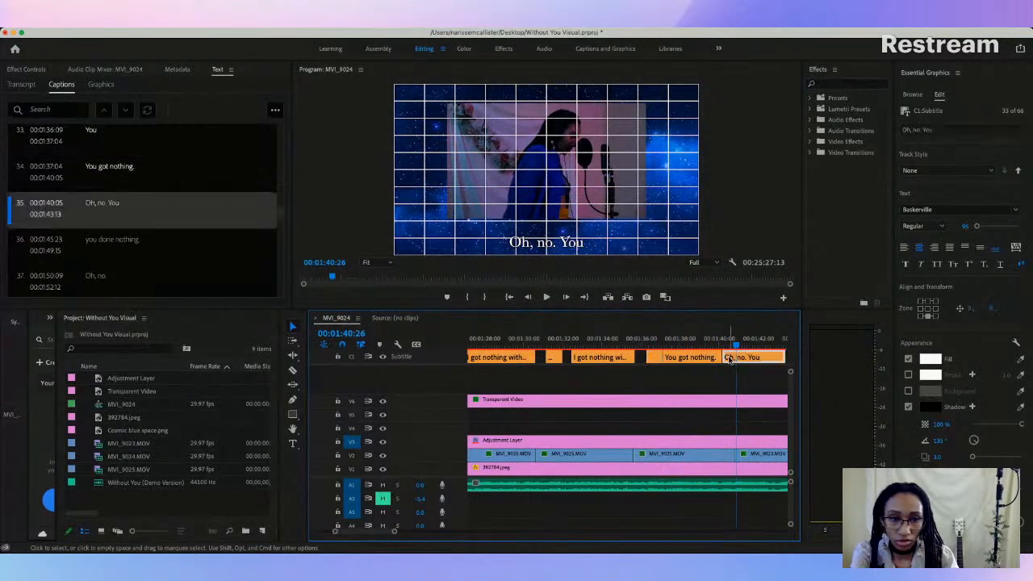
mouse_move(740, 356)
left_mouse_down()
mouse_move(720, 357)
mouse_move(734, 357)
left_mouse_up()
left_click(686, 345)
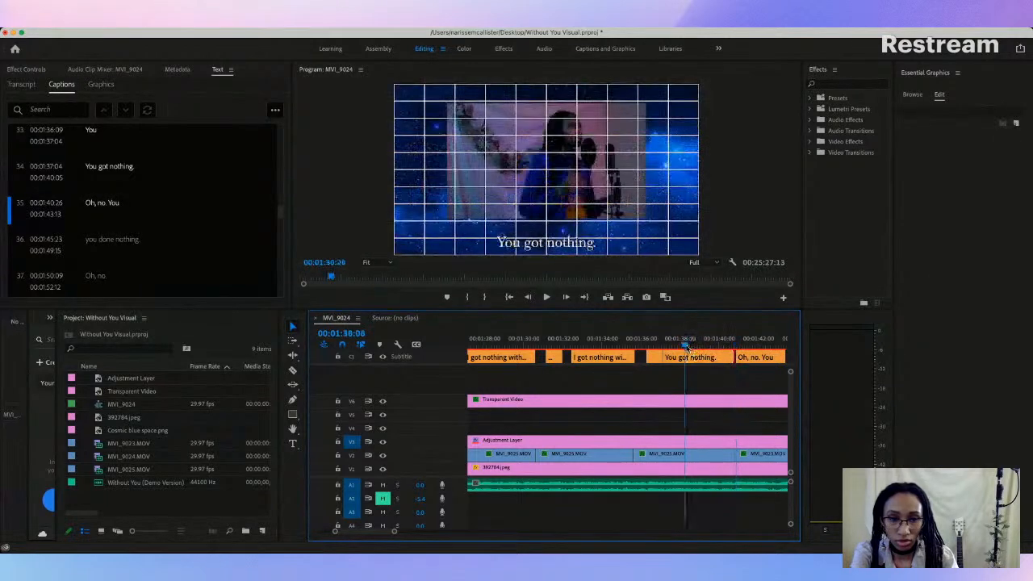
key("space")
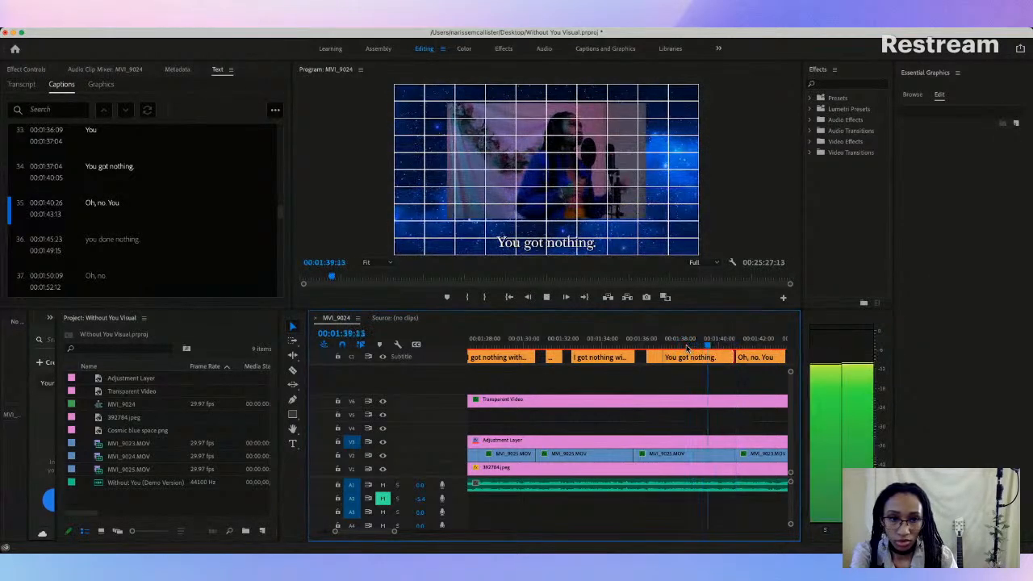
key("space")
Step: Extend the end of "You got nothing." to 00:01:40:24 and replay from the preceding "You" caption to hear the lyric
left_click(688, 356)
left_click(655, 341)
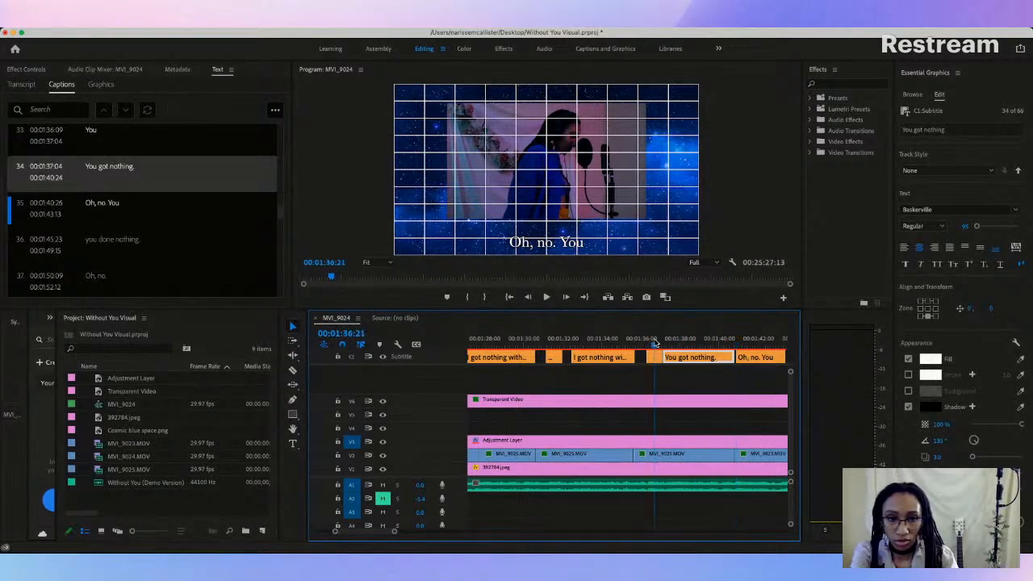
key("space")
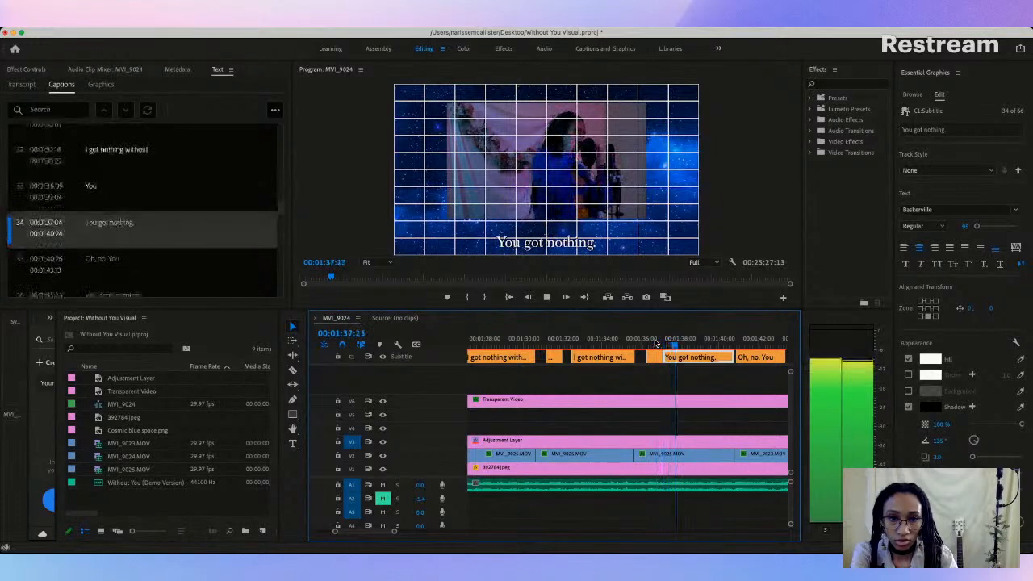
key("space")
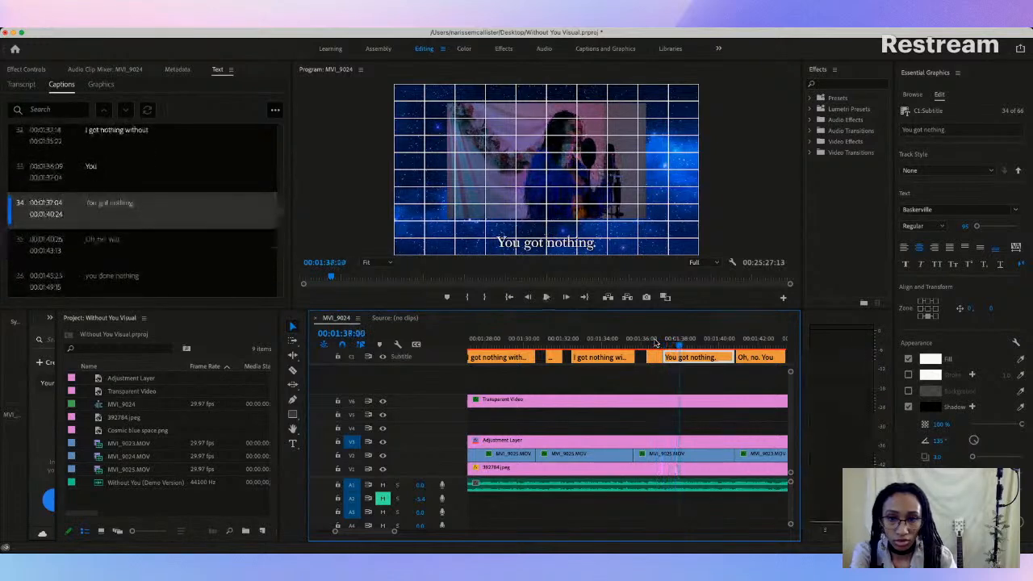
Step: Change the text of the "You got nothing." caption to "I got nothing without"
double_click(94, 207)
left_click(109, 205)
key("BackSpace")
key("BackSpace")
key("BackSpace")
type("I")
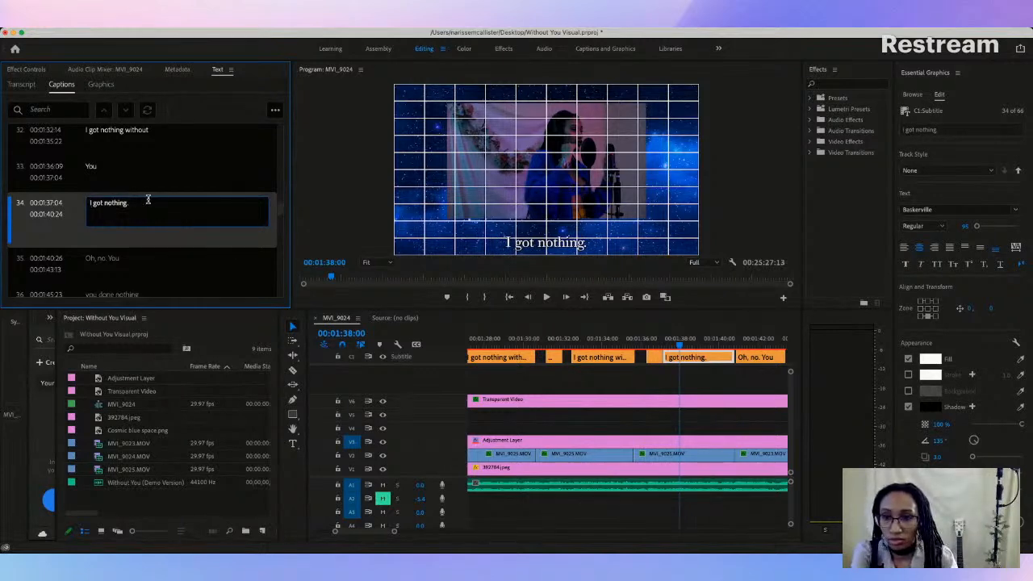
key("BackSpace")
type("woith")
key("BackSpace")
key("BackSpace")
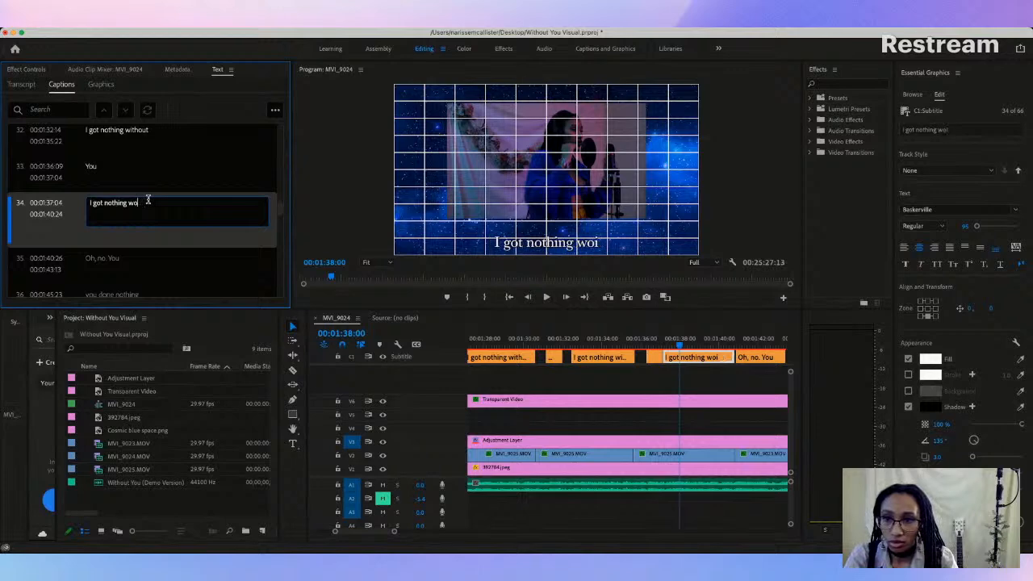
type("ithoug")
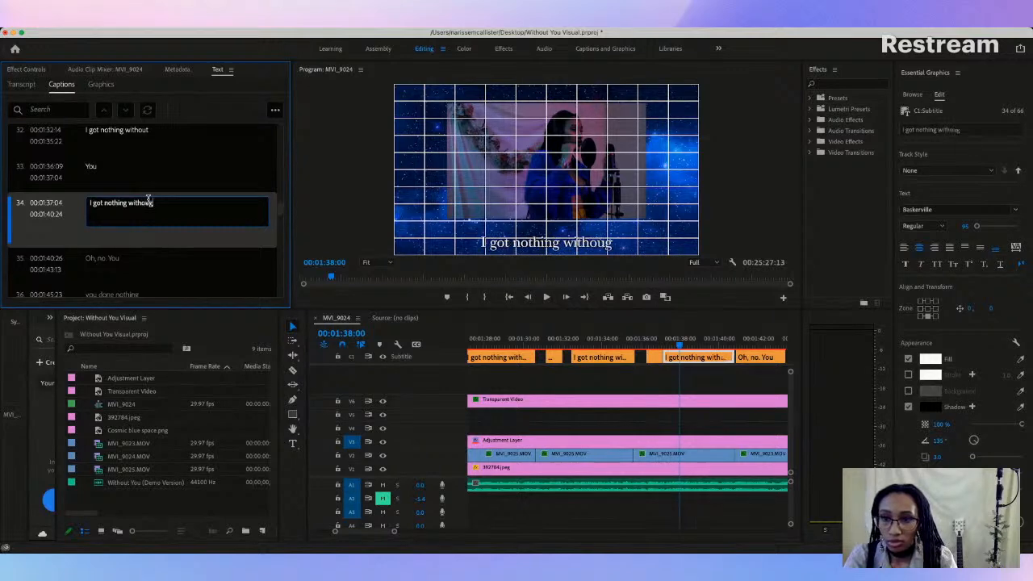
key("BackSpace")
type("t")
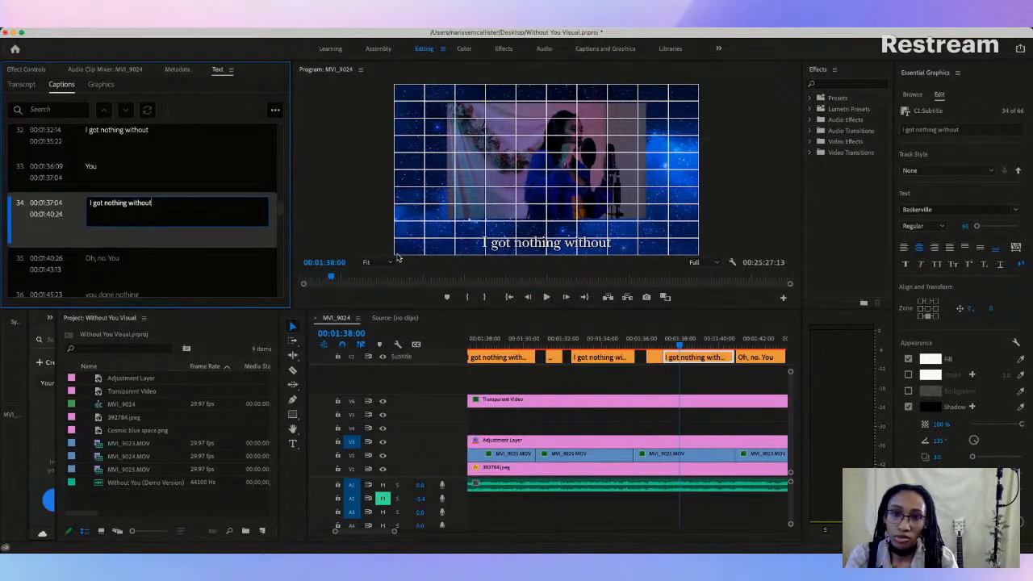
left_click(578, 276)
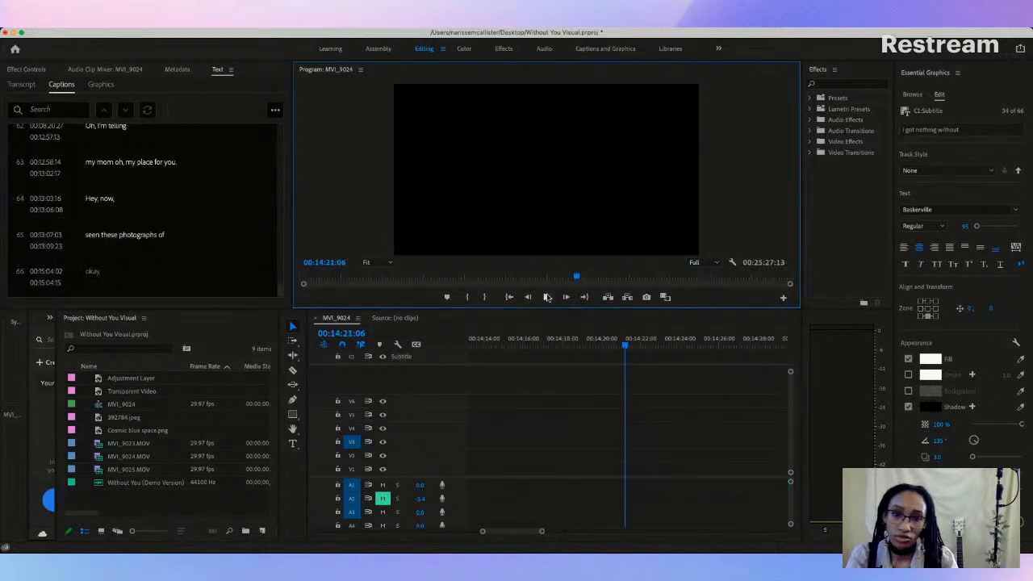
left_click_drag(483, 535, 318, 533)
left_click(480, 347)
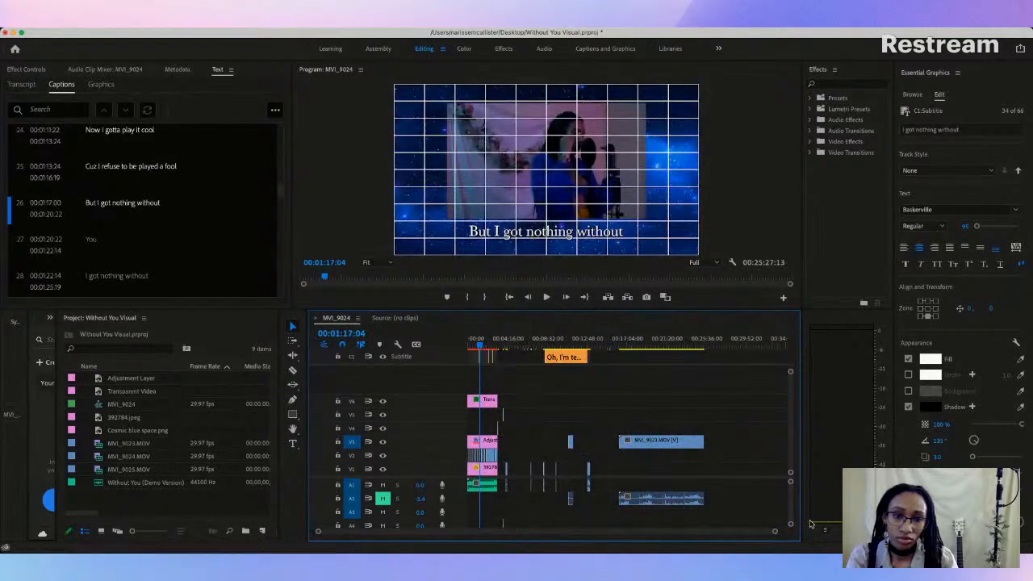
left_click_drag(775, 532, 631, 532)
left_click(634, 345)
left_click_drag(486, 531, 443, 533)
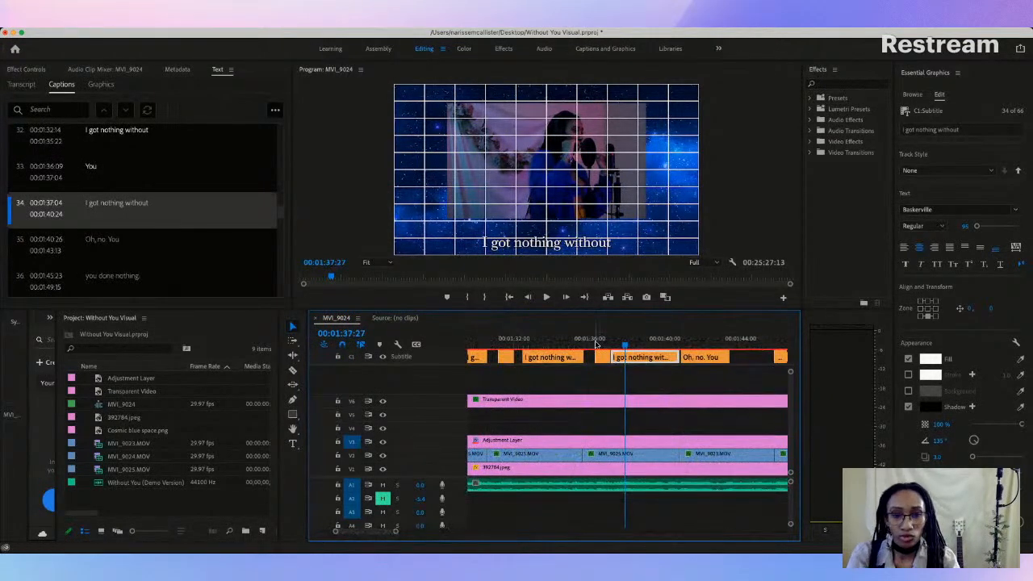
Step: Raise the retyped "I got nothing without" caption to just below the video frame, play it and trim its end to 00:01:40:20
left_click(557, 246)
left_click_drag(554, 245, 556, 235)
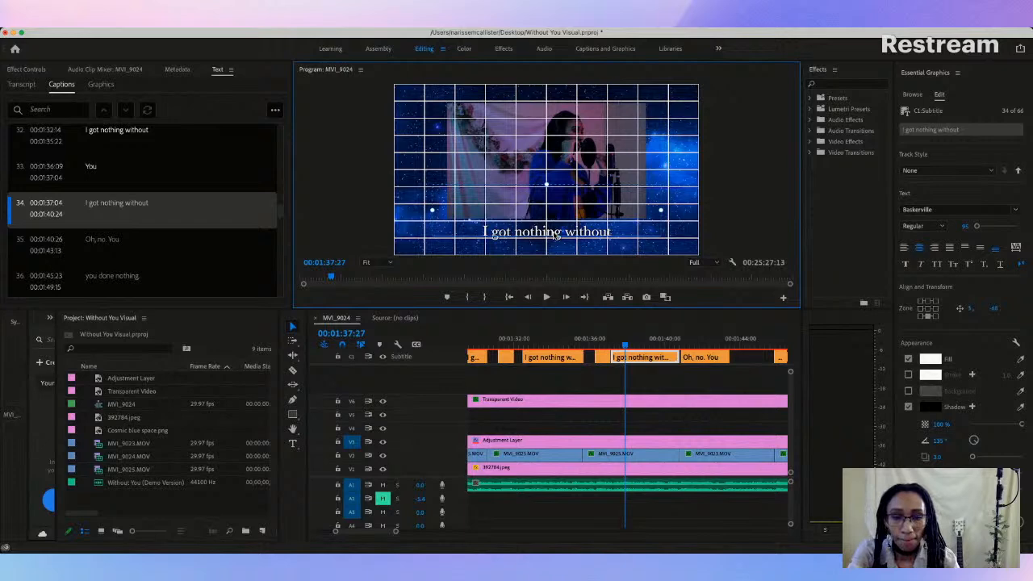
key("space")
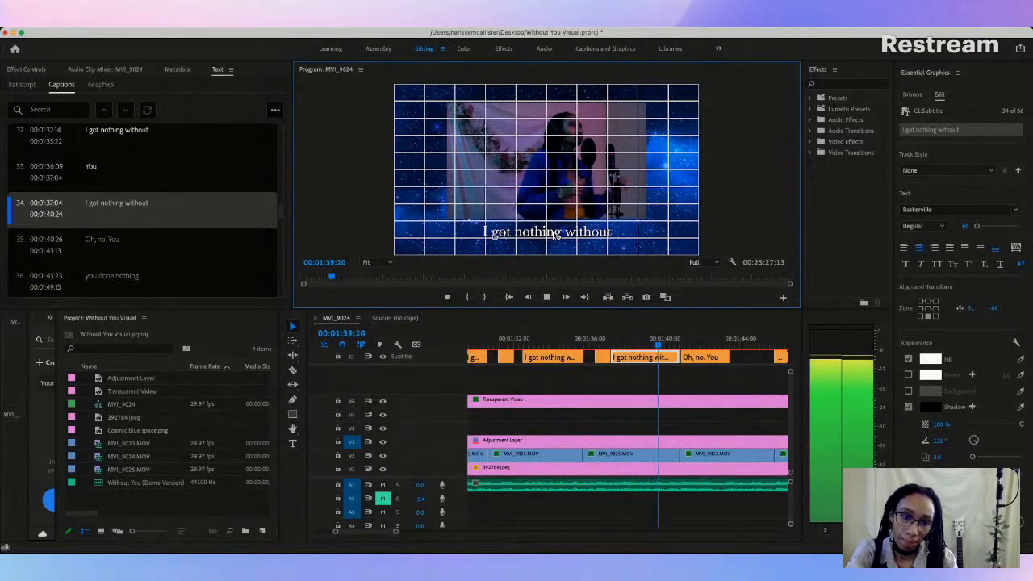
key("space")
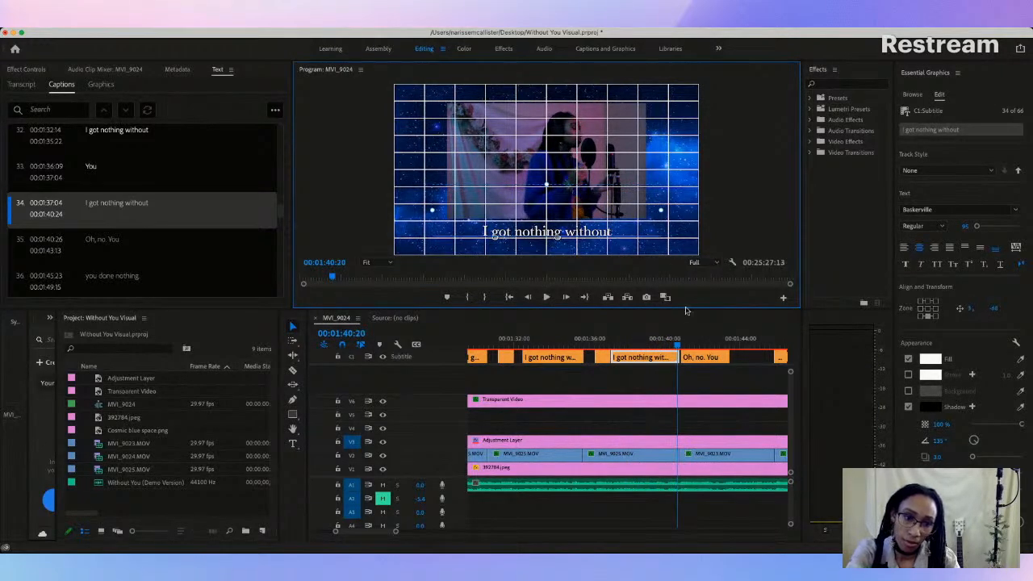
left_click_drag(676, 357, 674, 357)
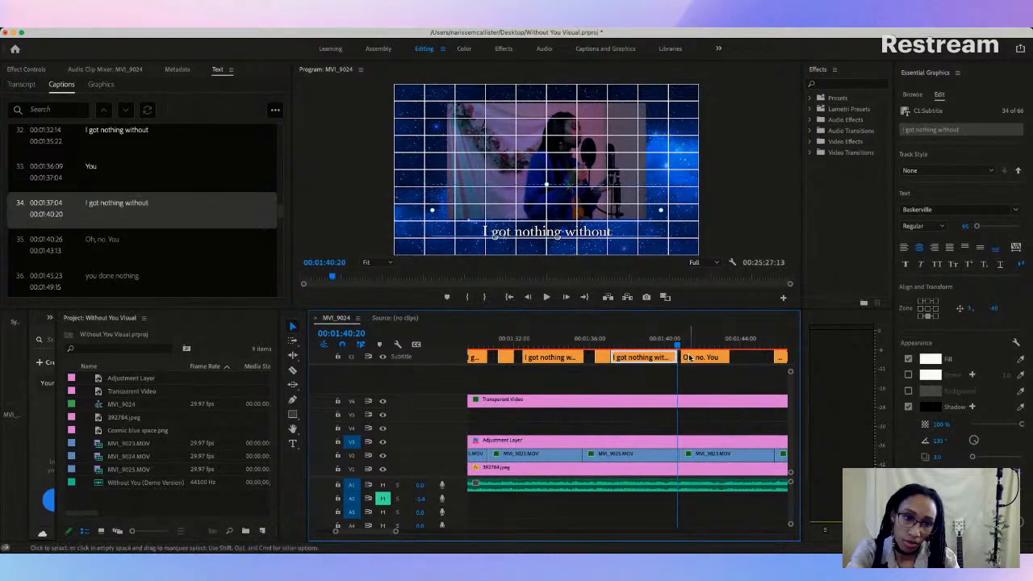
Step: Change the text of the "Oh, no. You" caption to "You" and play through it to check the lyric
left_click(694, 358)
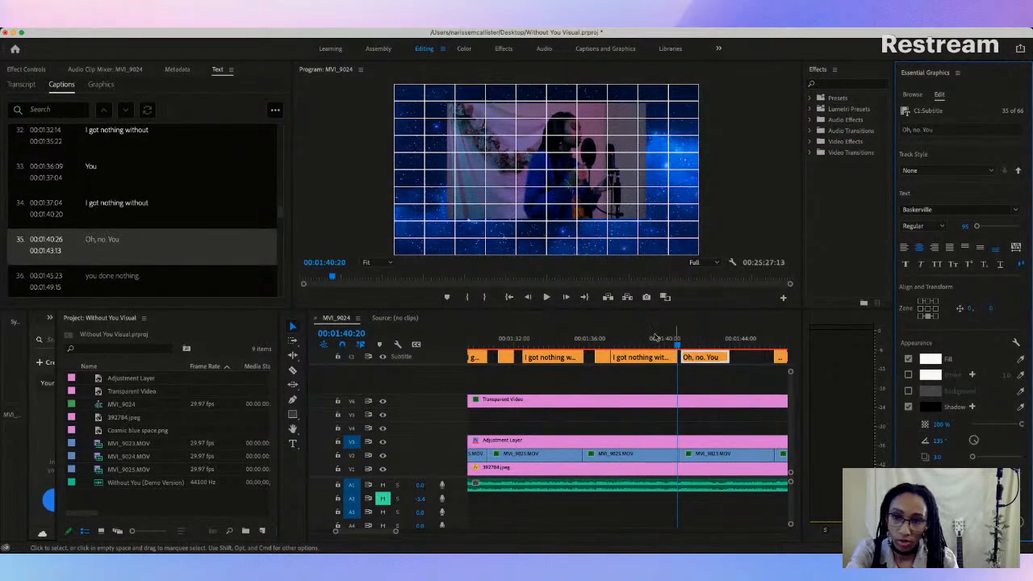
double_click(104, 240)
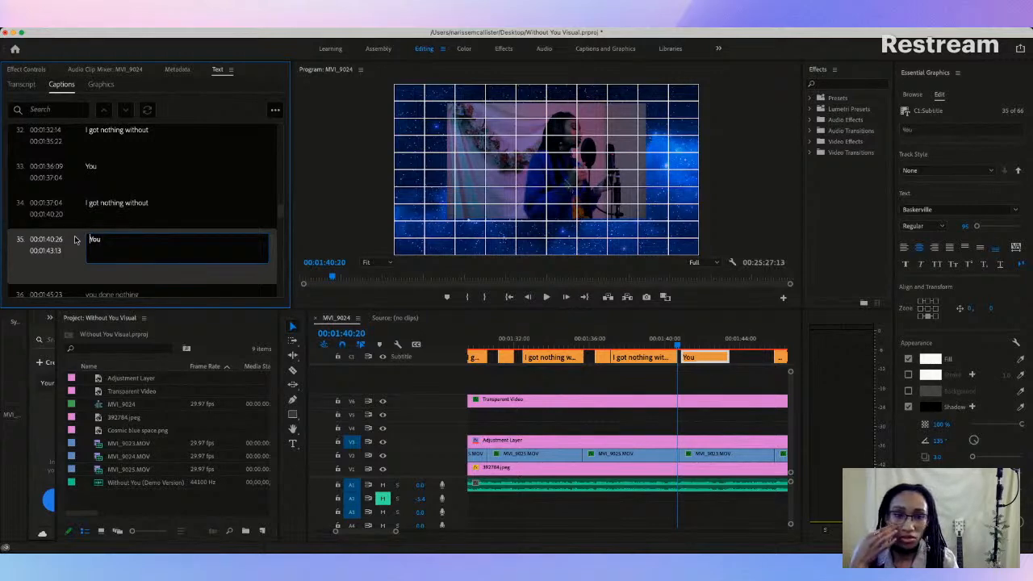
scroll(81, 278, "down", 1)
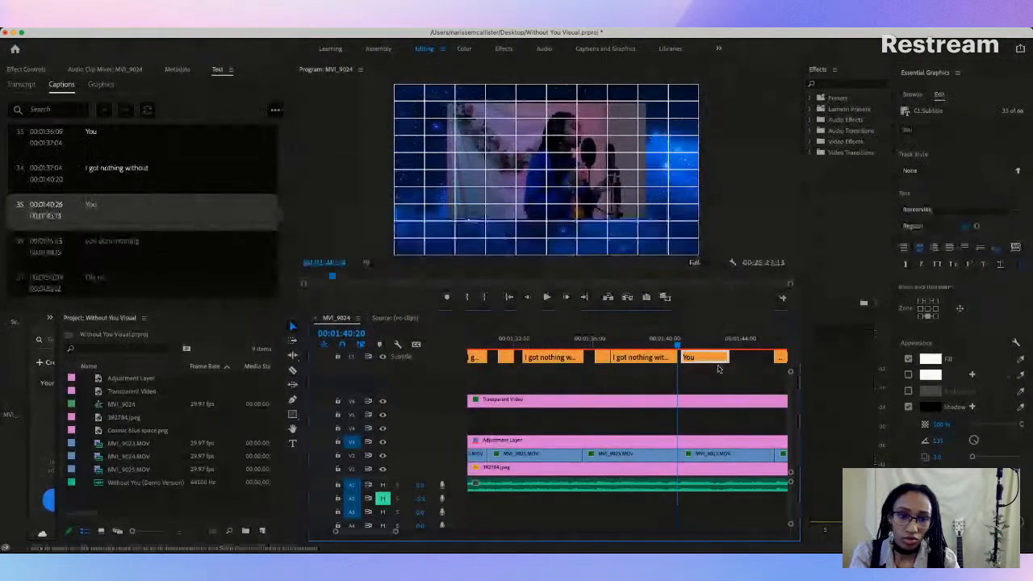
left_click(708, 344)
key("space")
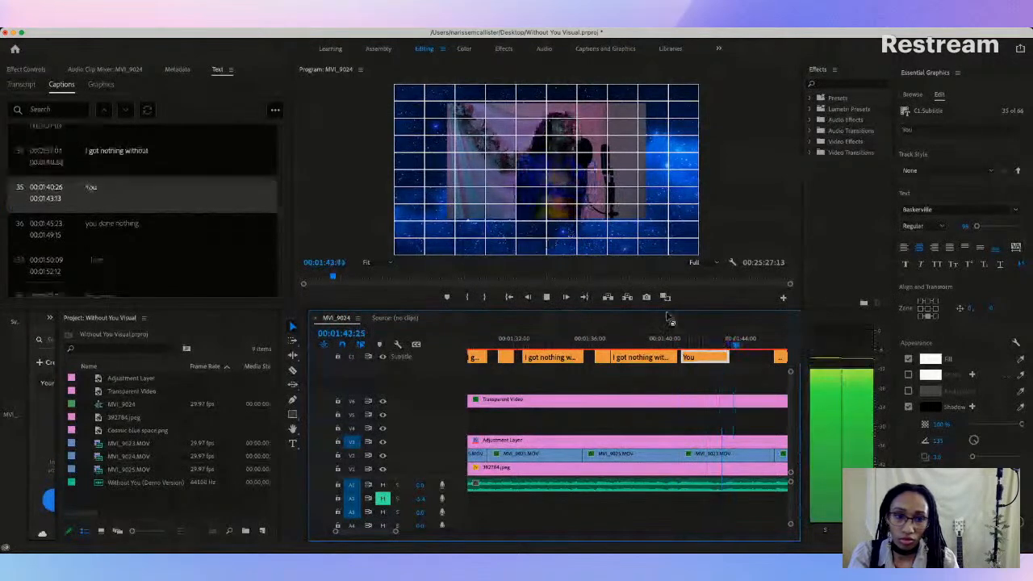
key("space")
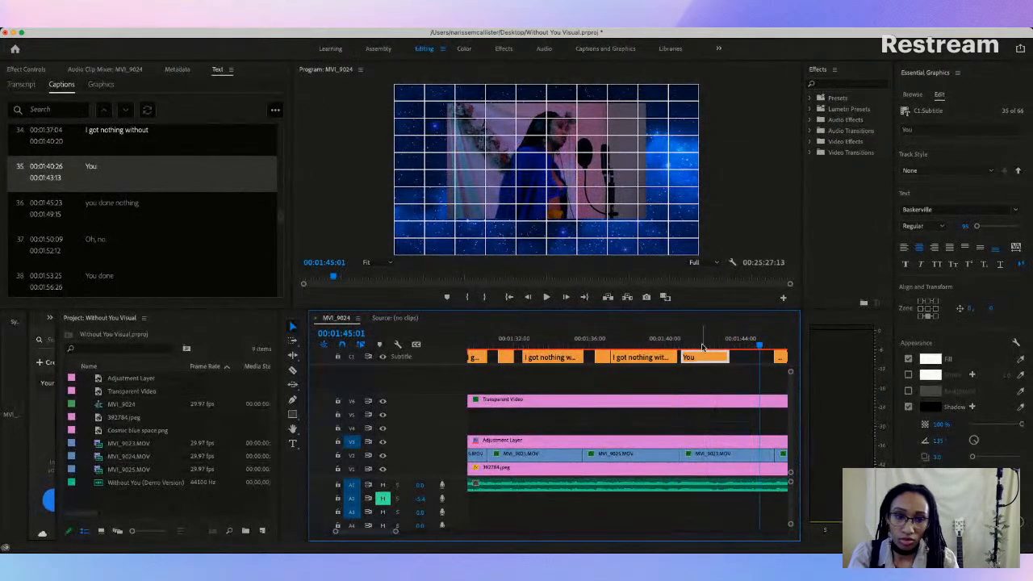
Step: Raise the shortened "You" caption at 00:01:40:26 to just below the video frame, level with the other captions
left_click(699, 340)
left_click(547, 243)
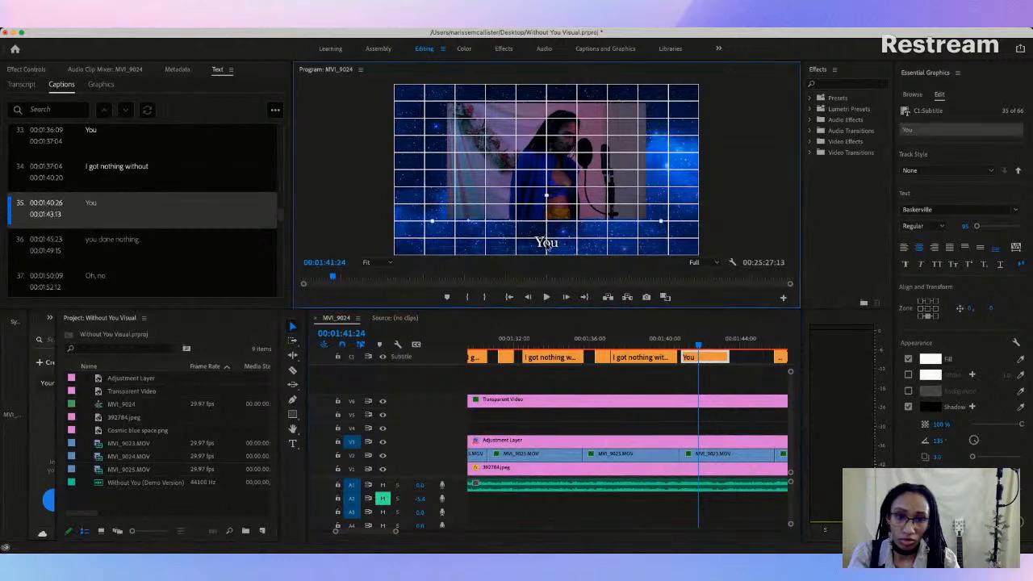
left_click_drag(547, 243, 550, 234)
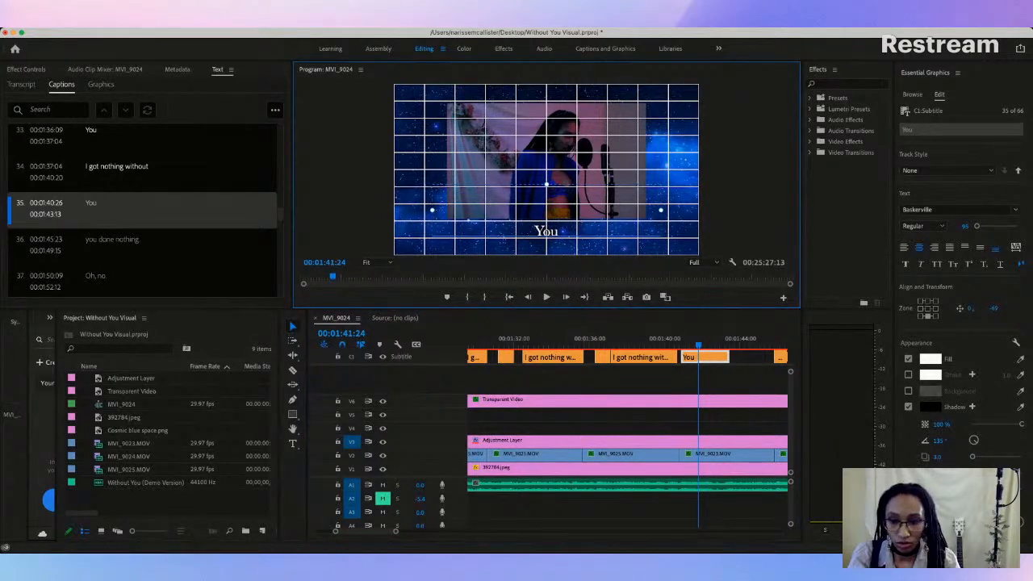
Step: Play the sequence from 00:01:15:29 to check the earlier captions' timing against the vocals
left_click_drag(395, 531, 481, 530)
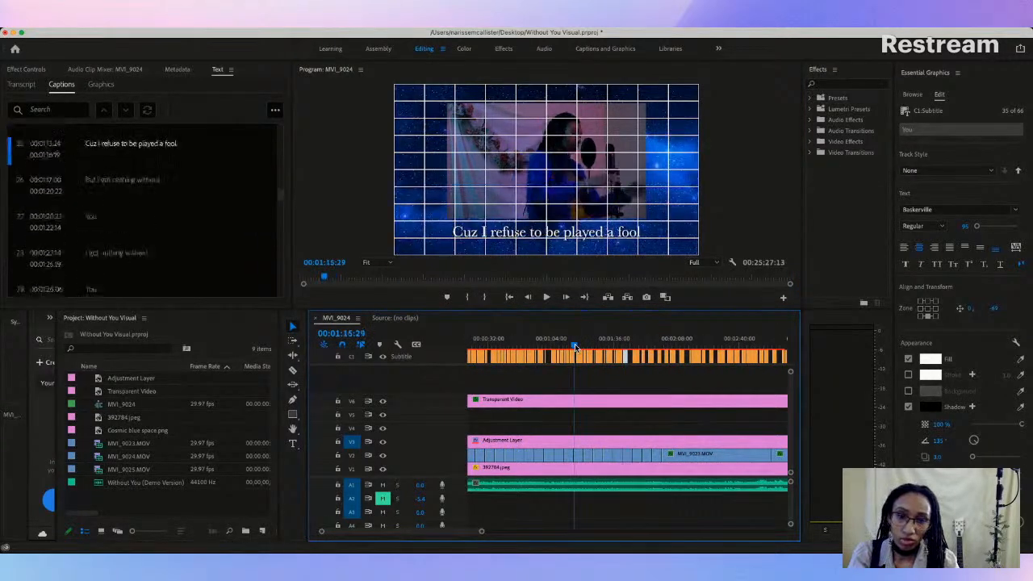
key("space")
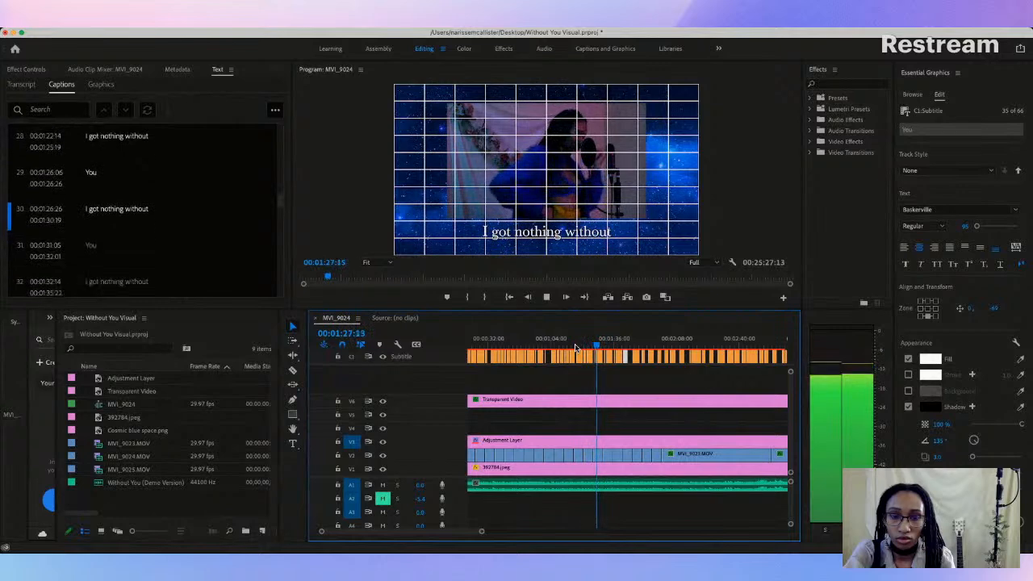
key("space")
Step: Trim the end of "But I got nothing without" to 00:01:20:18 and the start of the following "You" to 00:01:21:03
left_click(582, 345)
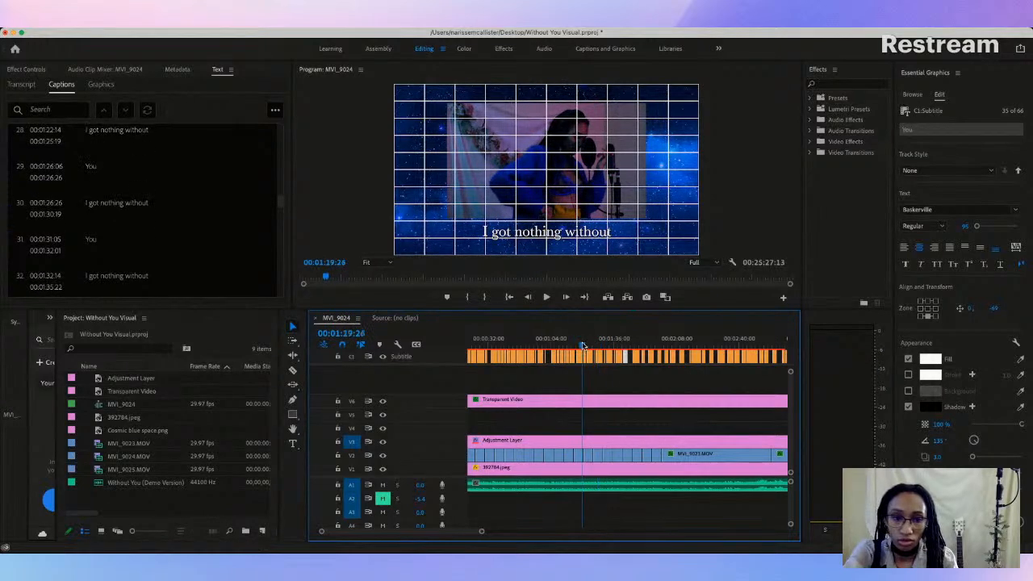
left_click_drag(482, 535, 380, 531)
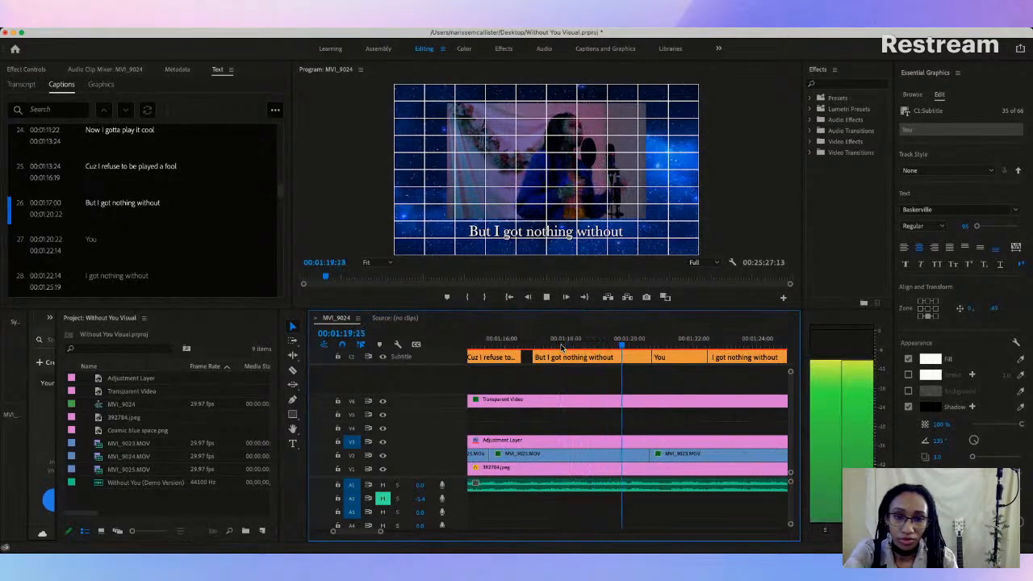
key("space")
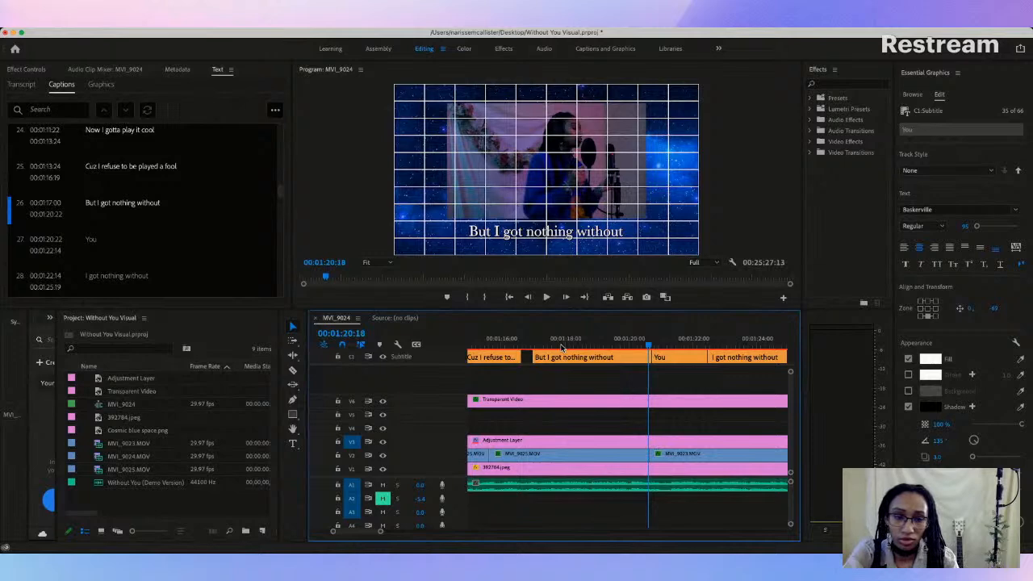
key("space")
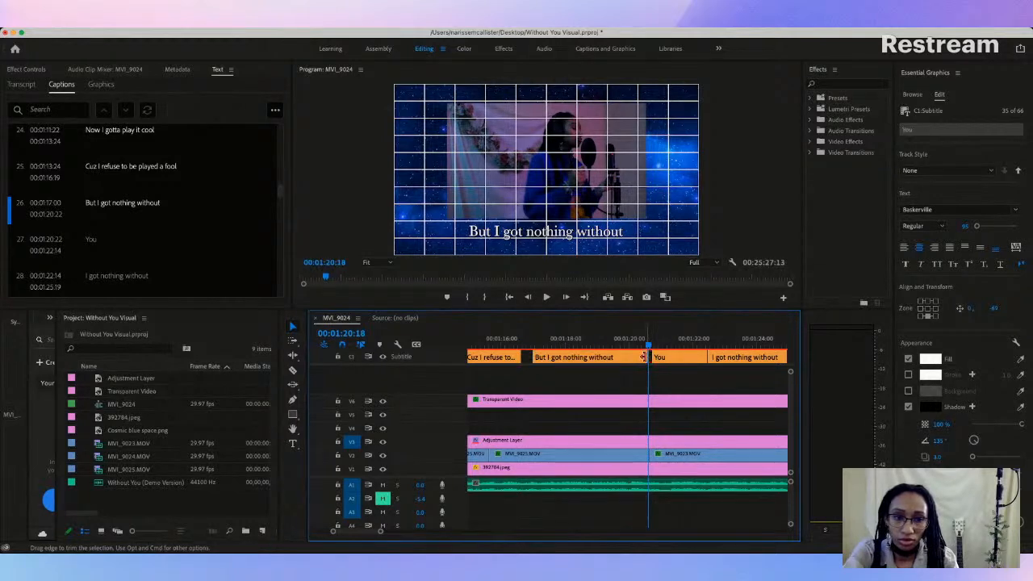
key("space")
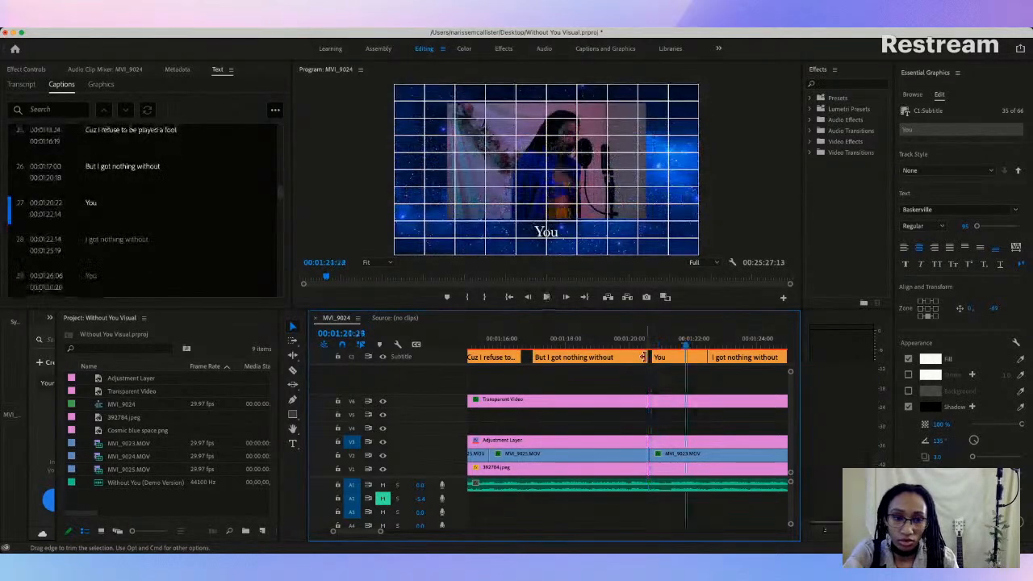
left_click_drag(653, 357, 663, 357)
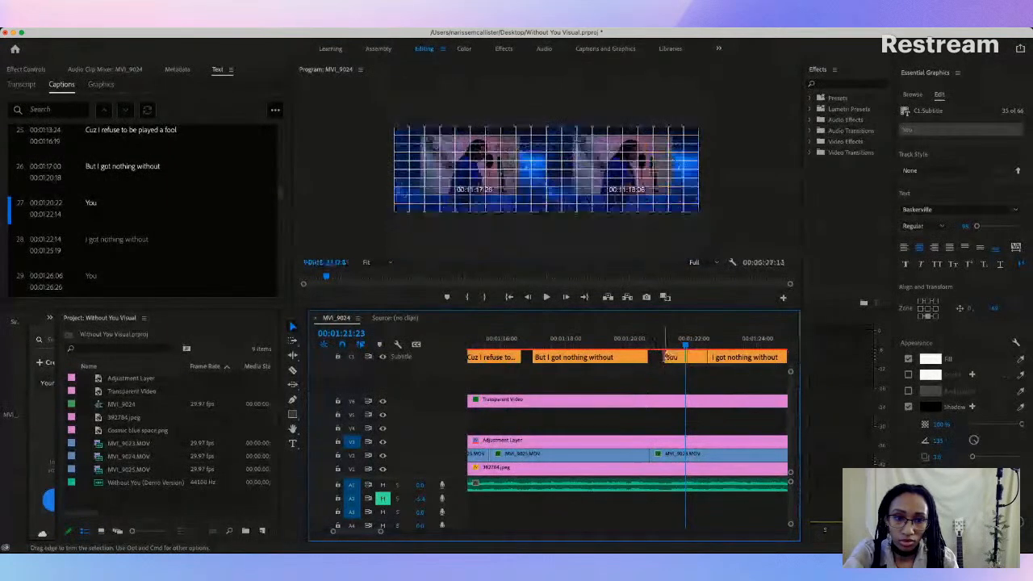
Step: Play through the retimed captions, trim the start of caption 30, "I got nothing without", to leave a short gap after "You", and replay
left_click(636, 345)
key("space")
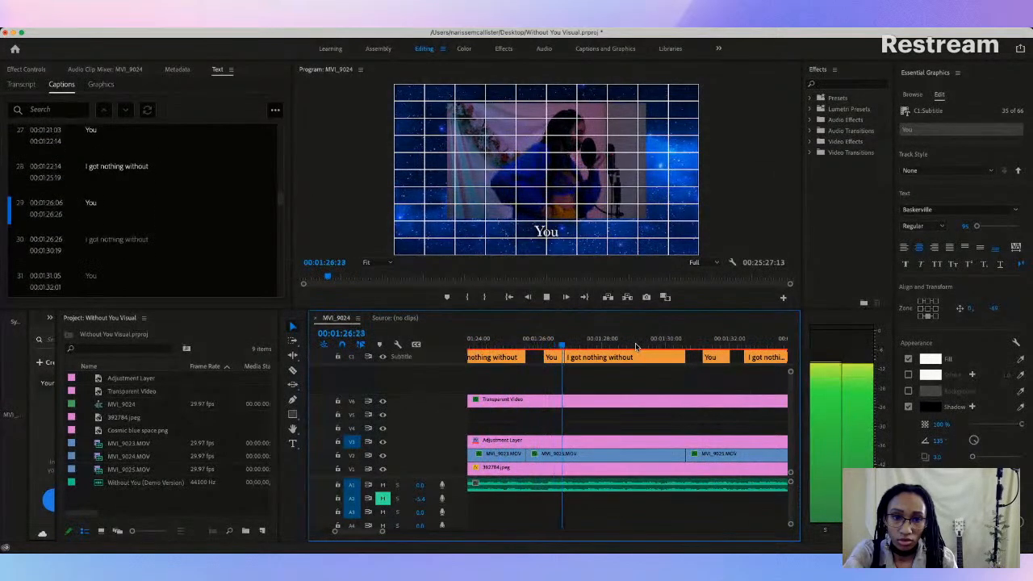
key("space")
left_click_drag(567, 357, 581, 356)
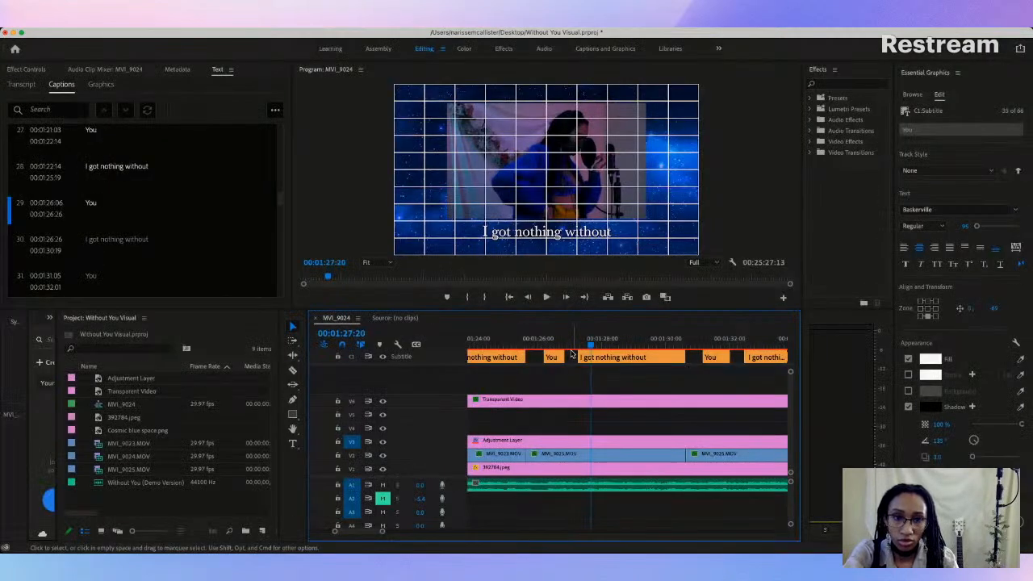
key("space")
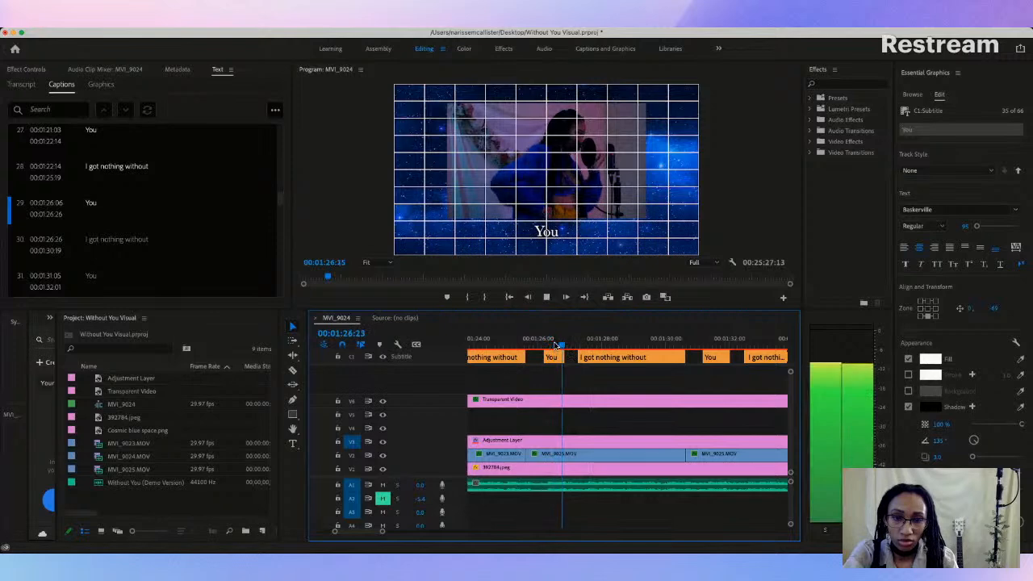
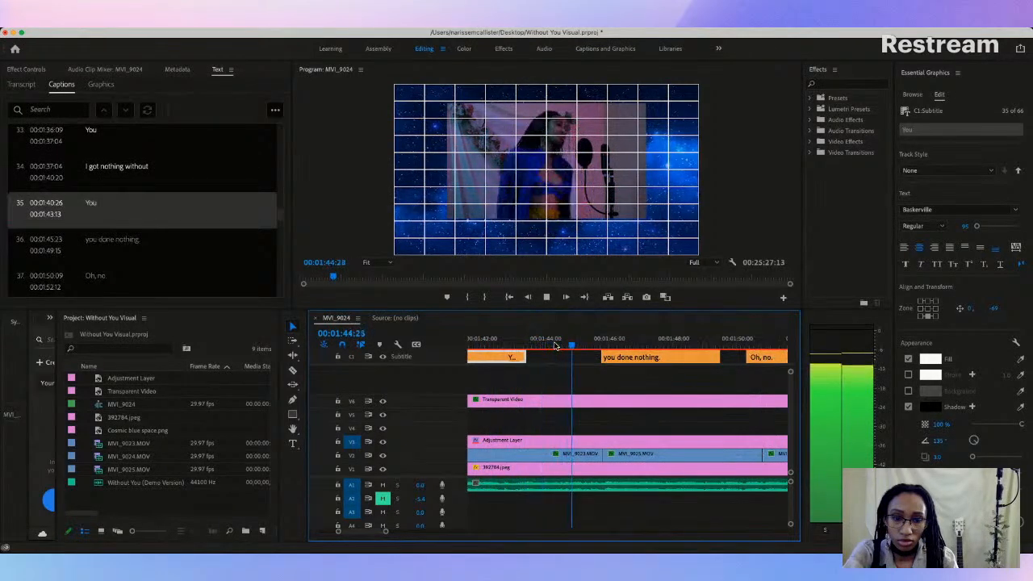
Step: Play past caption 35, "You", and extend its end to 00:01:48:07, with "you done nothing" starting at that same point
key("space")
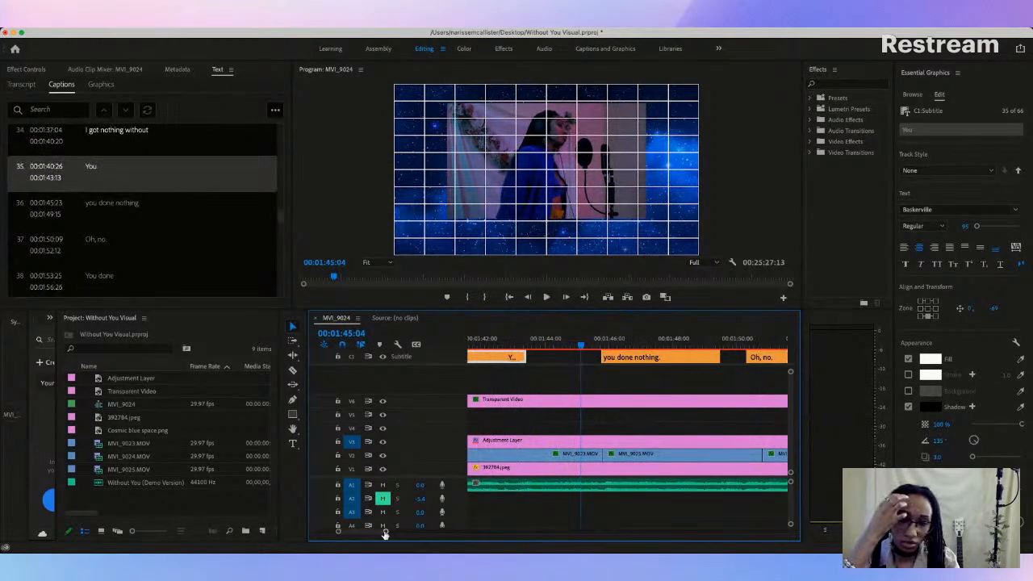
left_click_drag(385, 532, 410, 533)
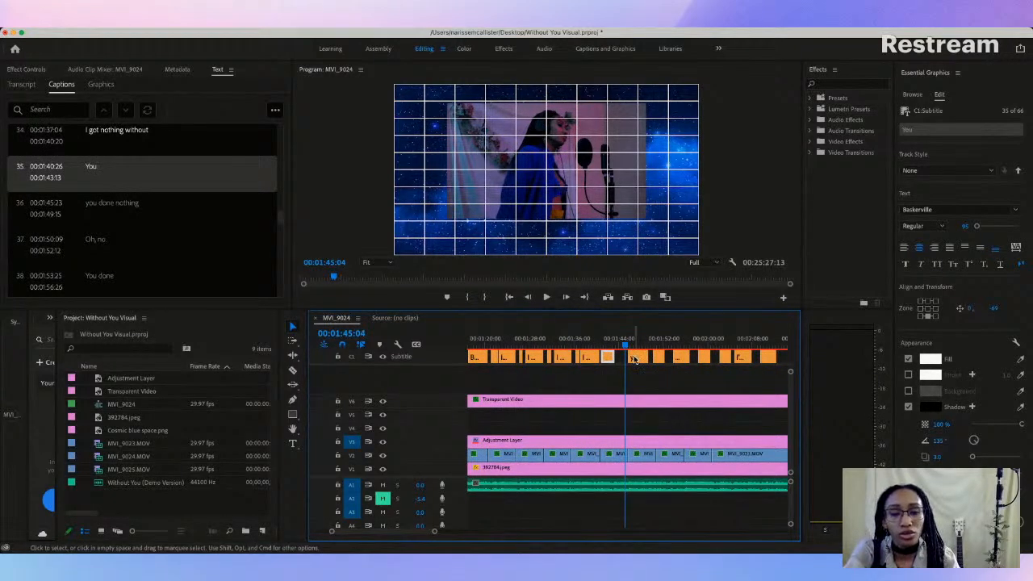
left_click(607, 349)
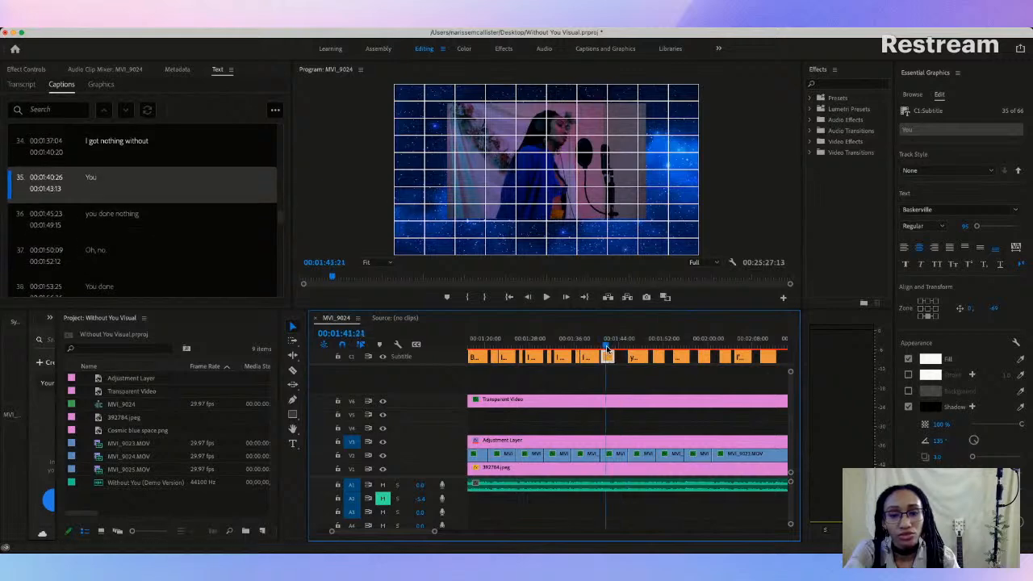
key("space")
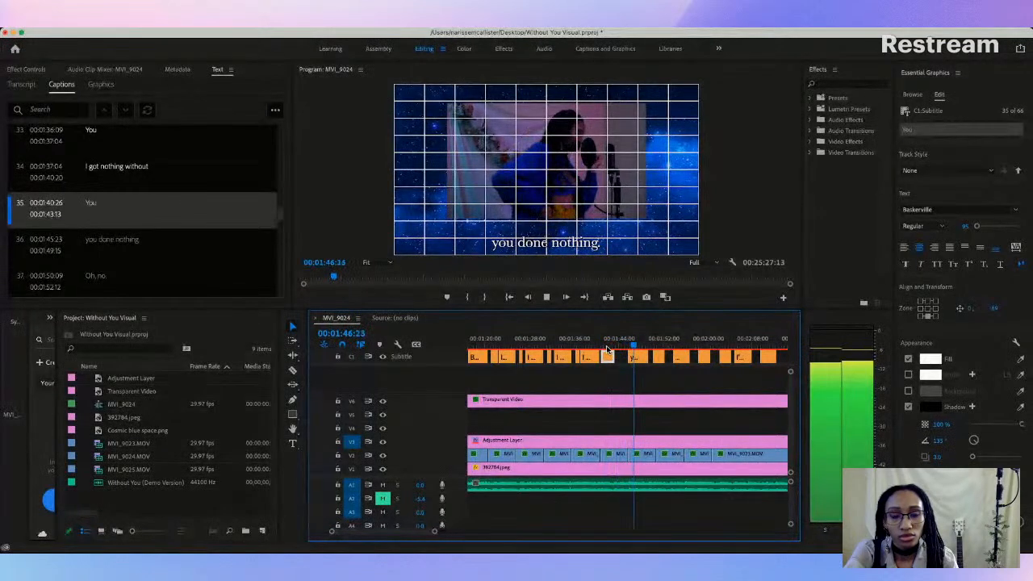
key("space")
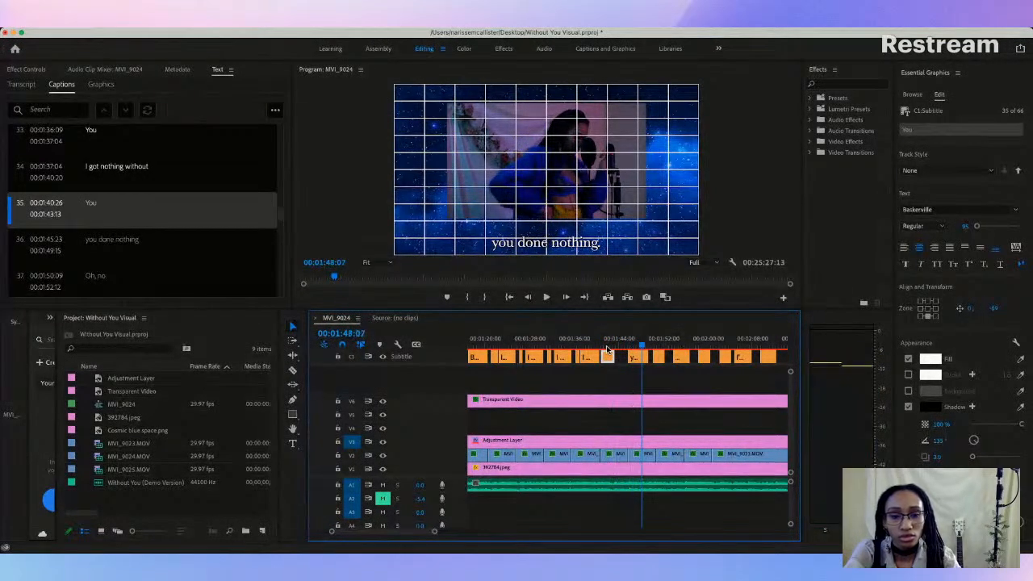
left_click_drag(633, 355, 641, 356)
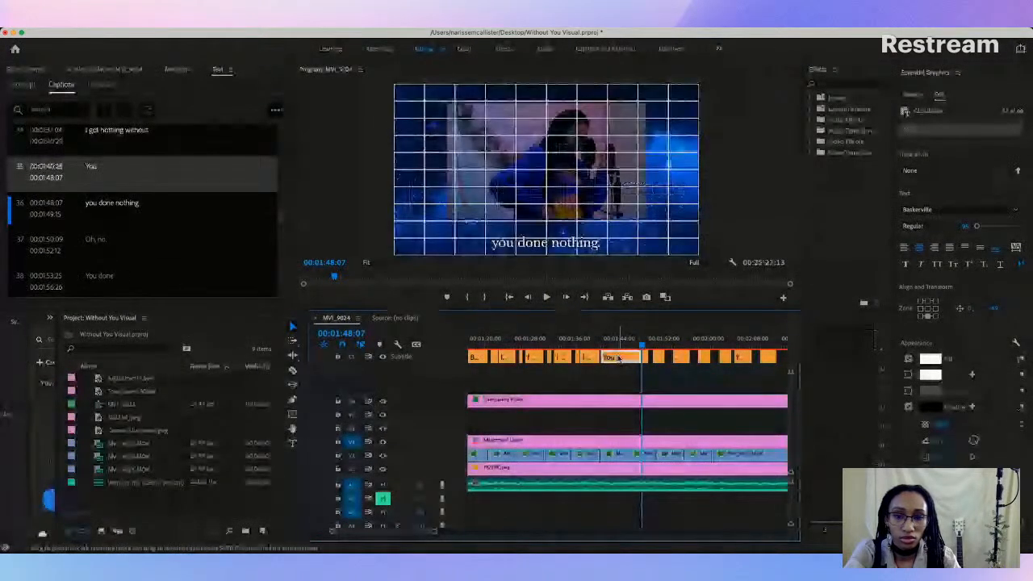
left_click(275, 110)
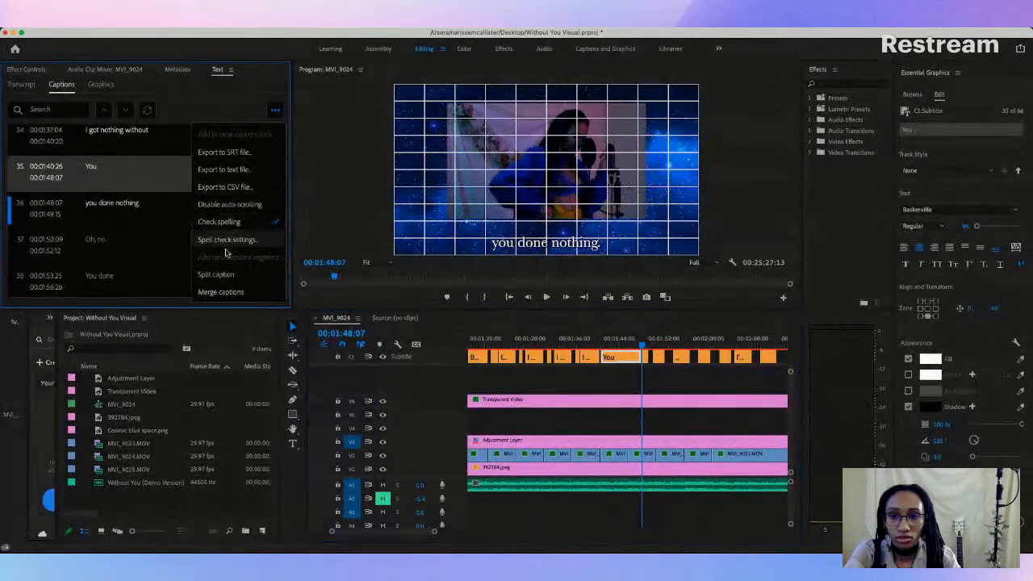
left_click(216, 275)
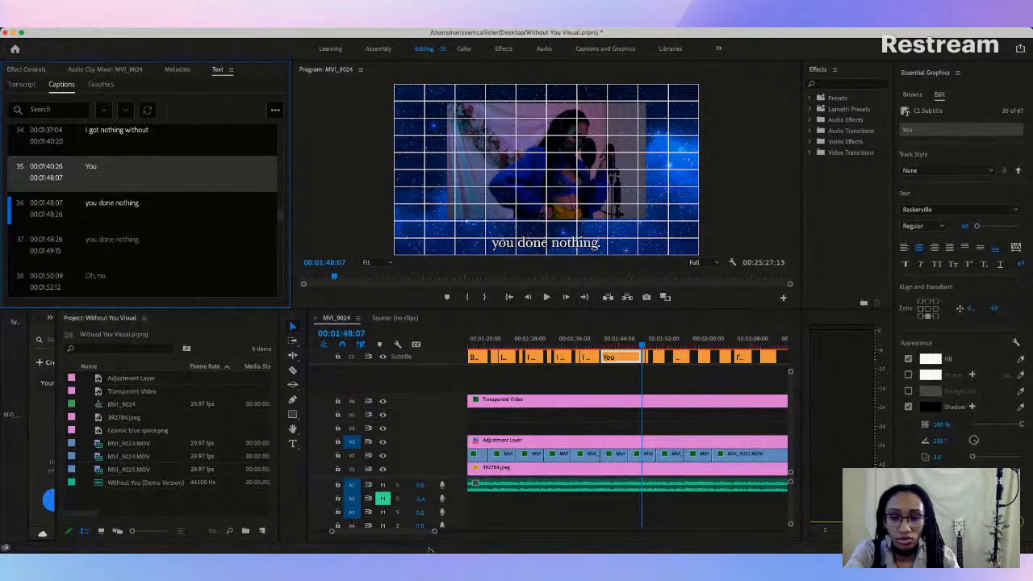
left_click_drag(436, 535, 420, 531)
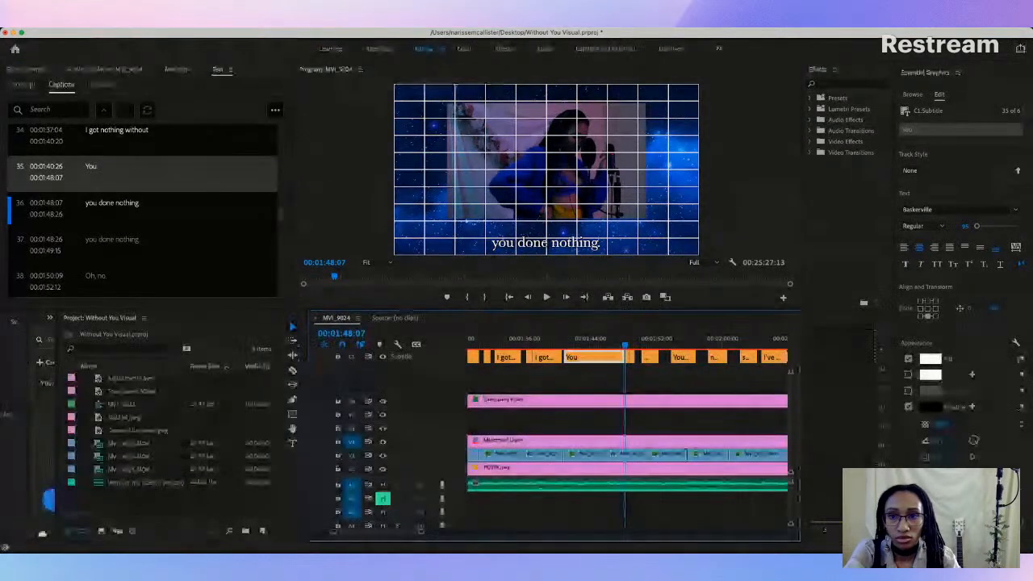
key("super+z")
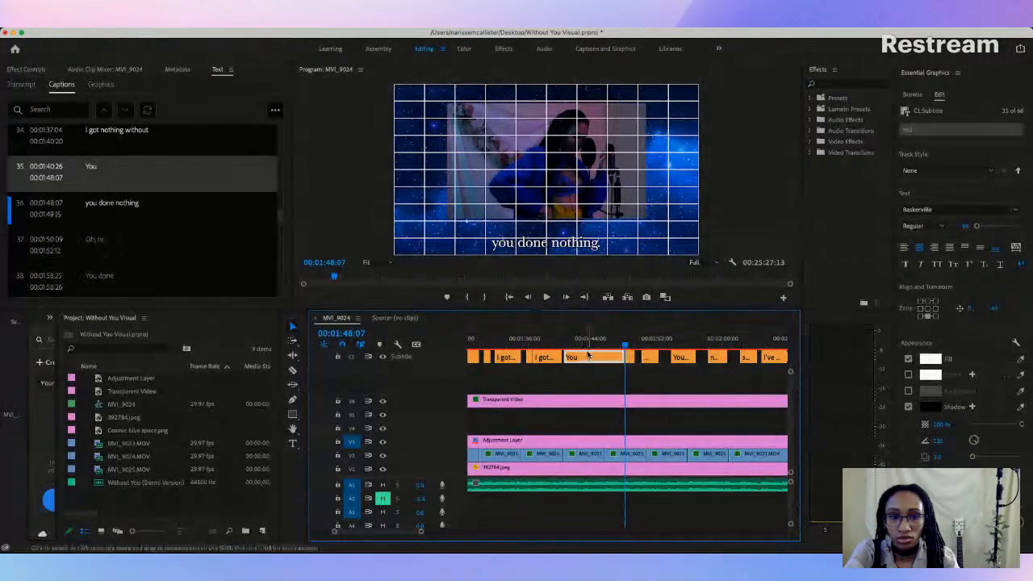
Step: Split the extended caption 35, "You", into two captions at 00:01:43:11
left_click(587, 349)
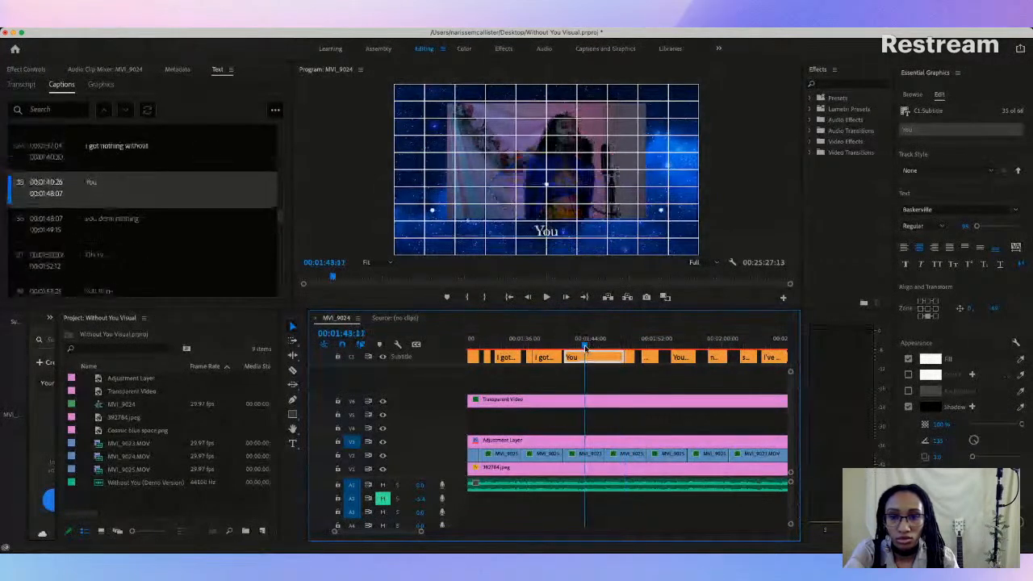
left_click(275, 110)
left_click(220, 279)
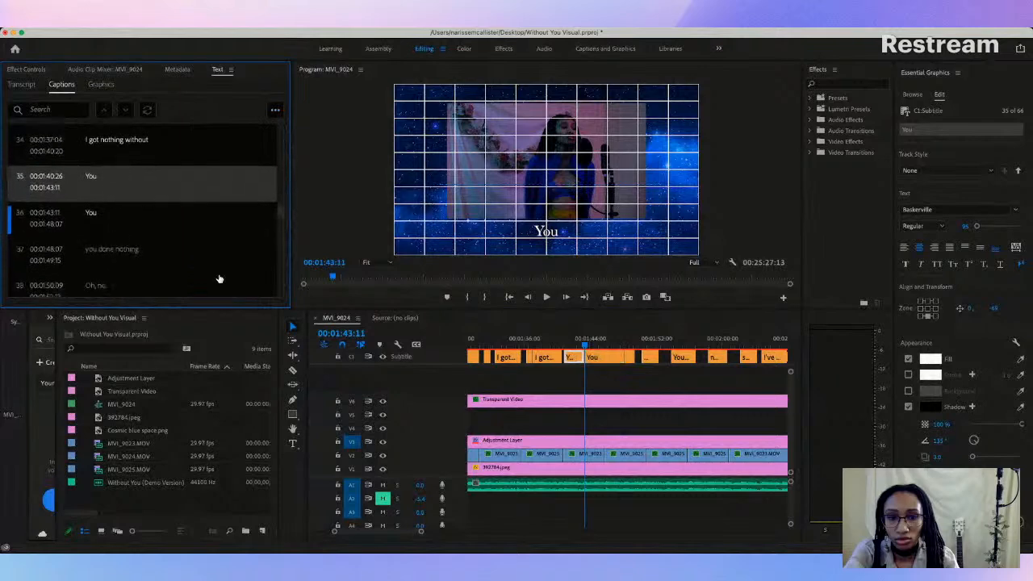
Step: Play from the first "You" of the split pair and trim its end to 00:01:42:21
left_click(566, 342)
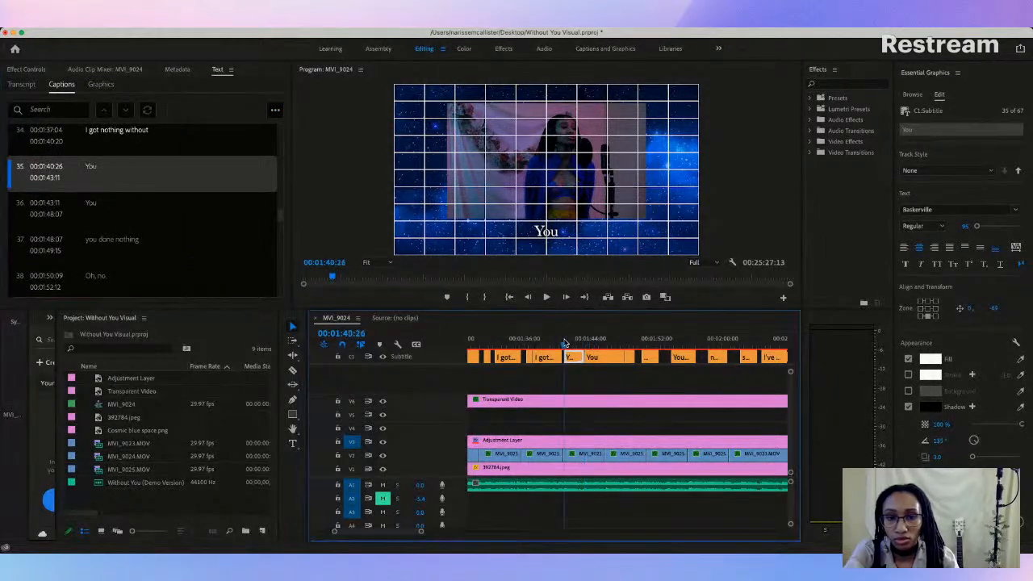
key("space")
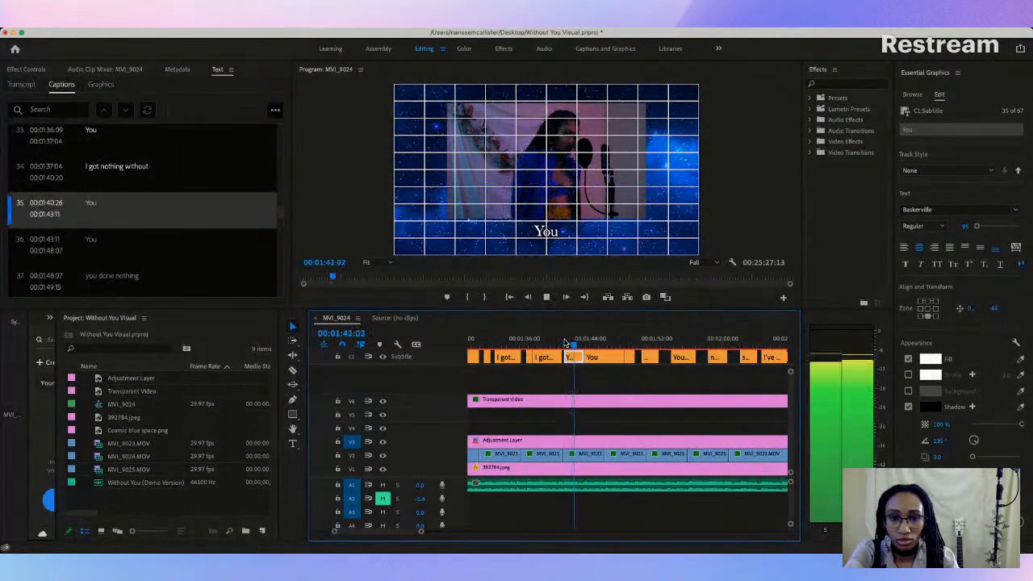
key("space")
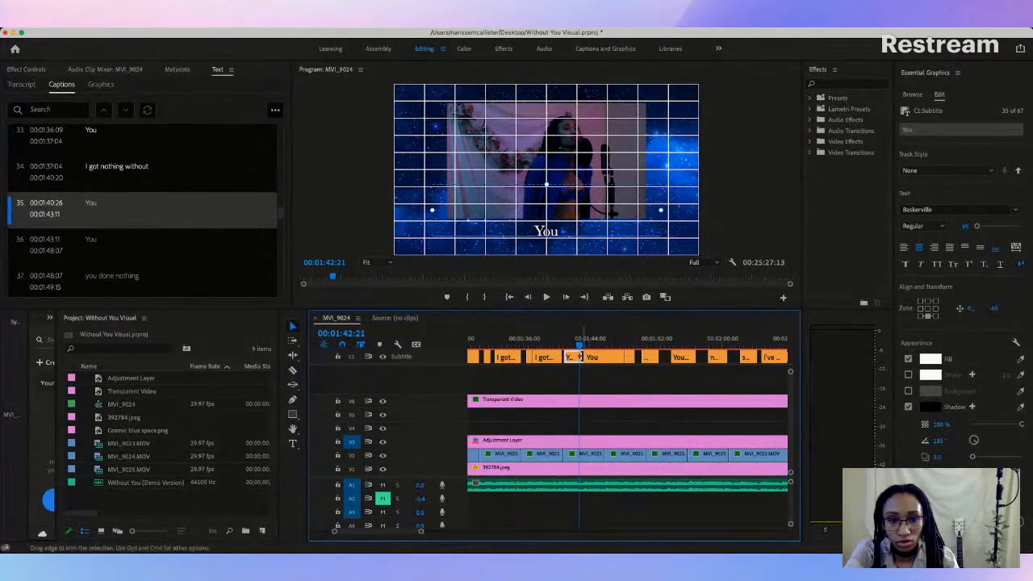
left_click(576, 357)
left_click(575, 357)
left_click_drag(587, 356, 597, 356)
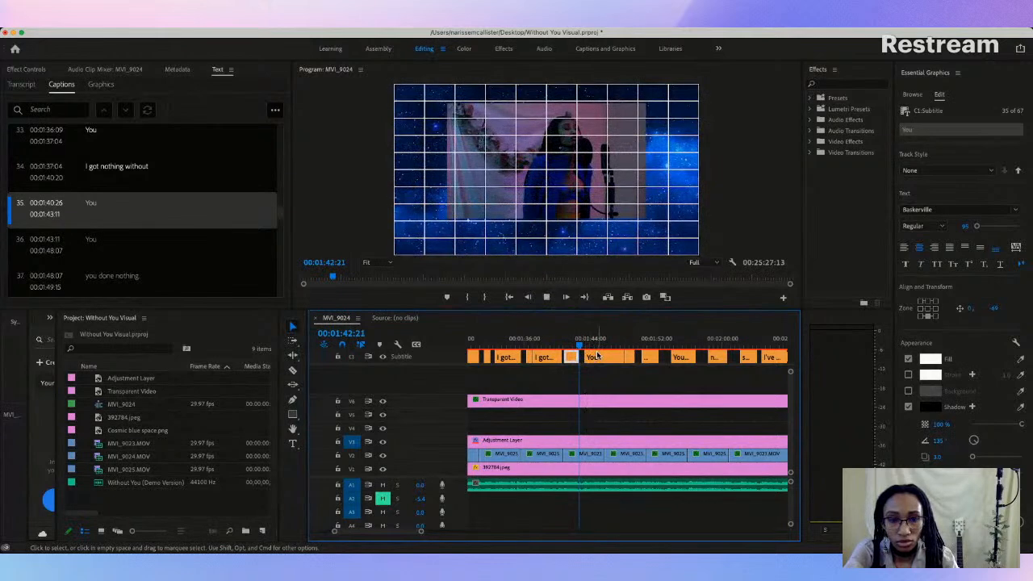
Step: Replay the two "You" captions against the vocals and move the second one's start to 00:01:43:06
key("space")
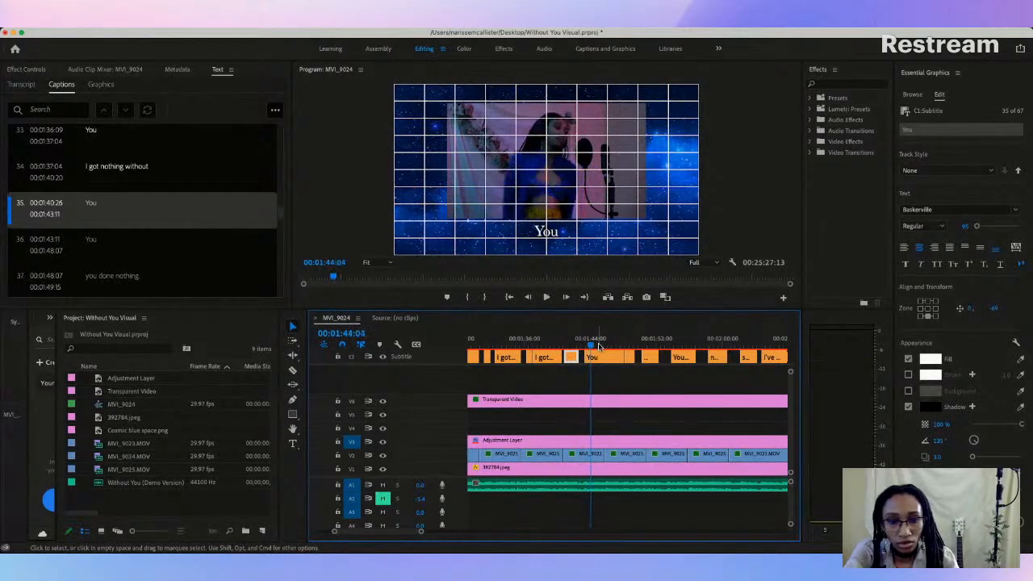
left_click_drag(419, 531, 396, 532)
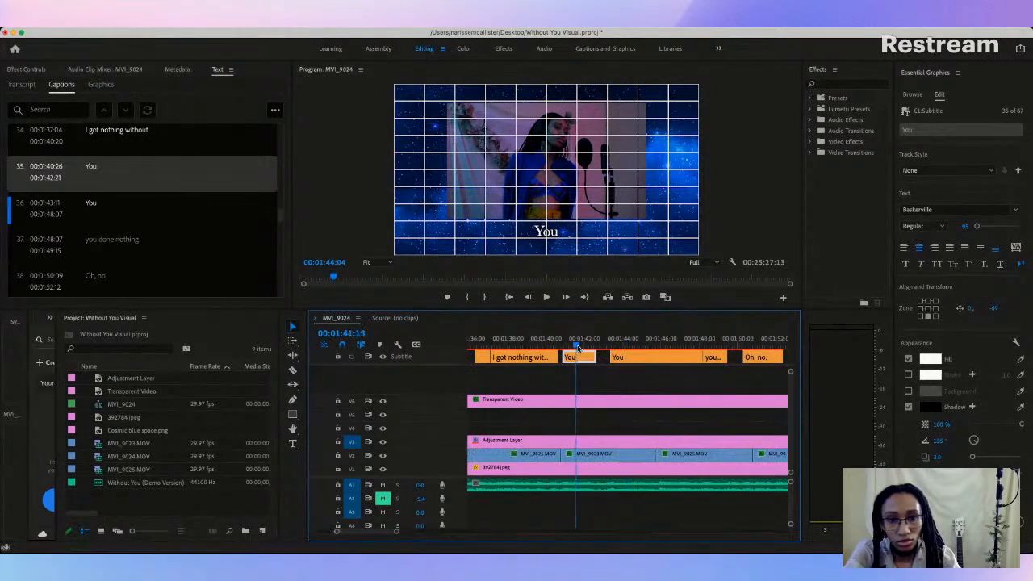
key("space")
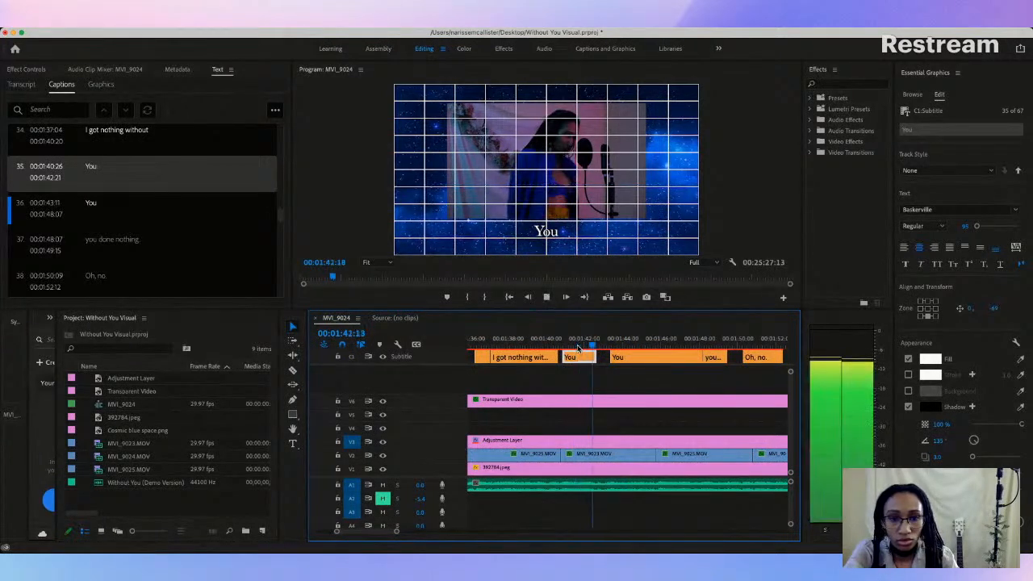
key("space")
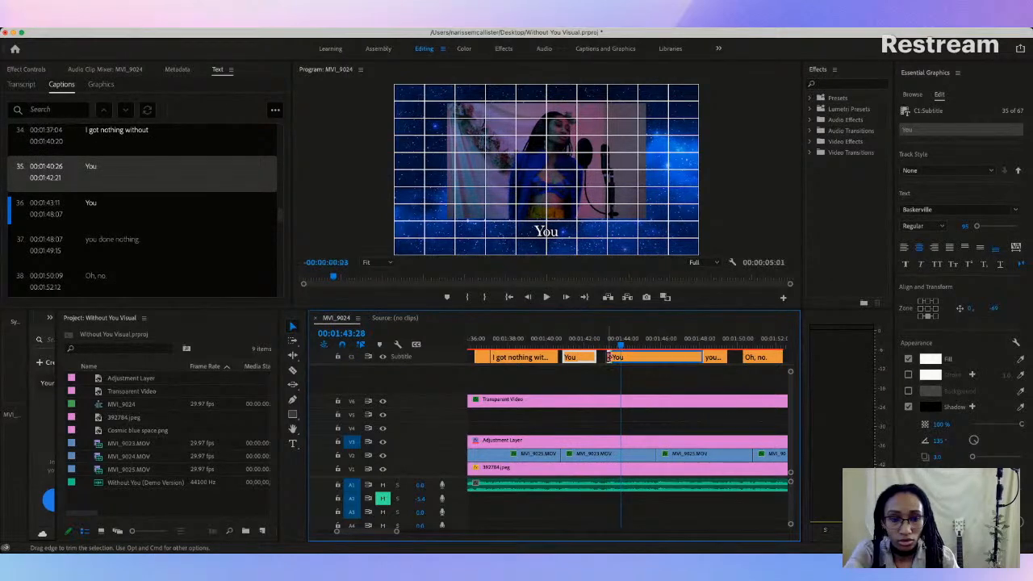
left_click(577, 346)
key("space")
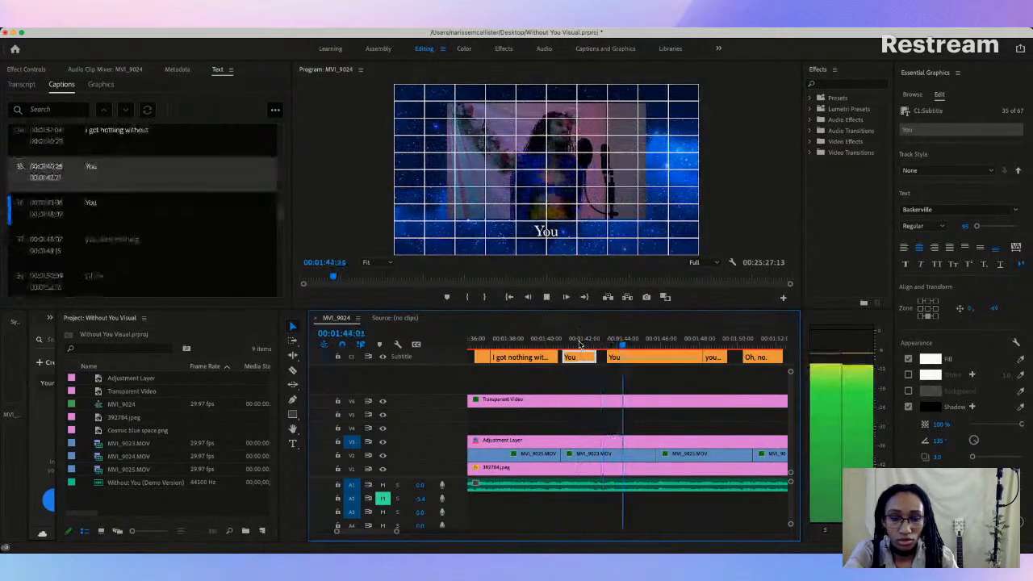
key("space")
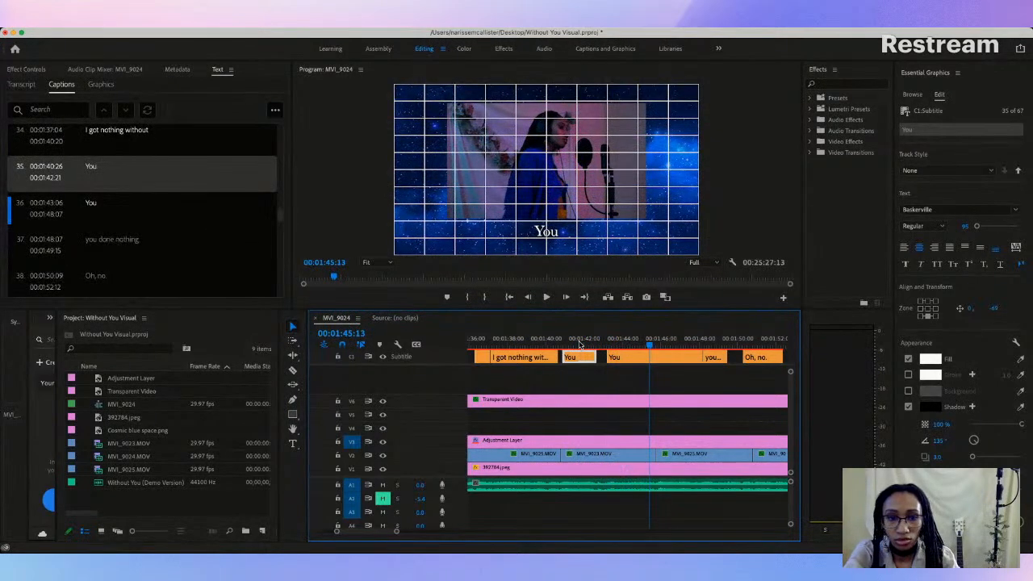
Step: Split caption 36, "You", into two captions at 00:01:45:13
left_click(642, 355)
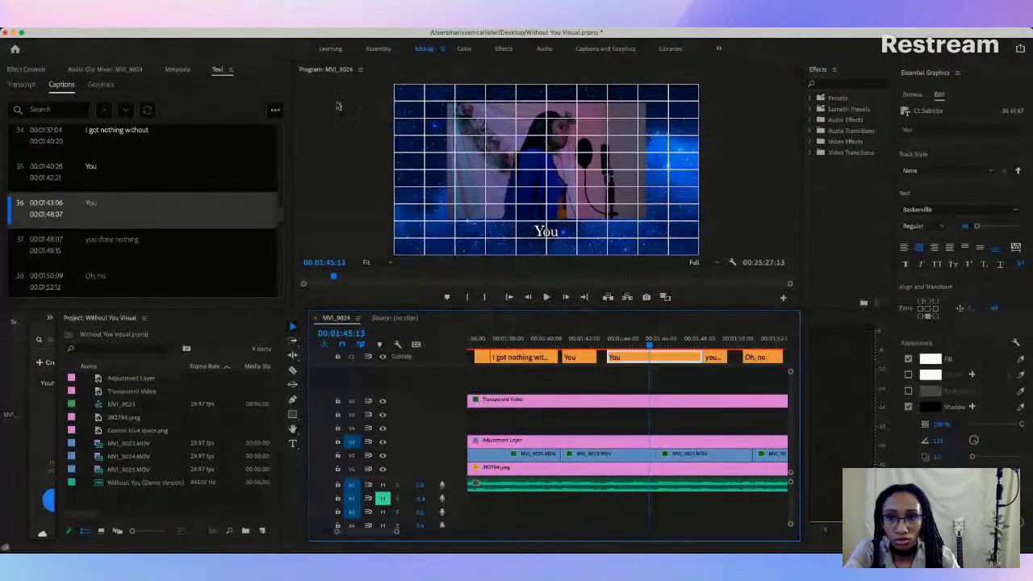
left_click(274, 113)
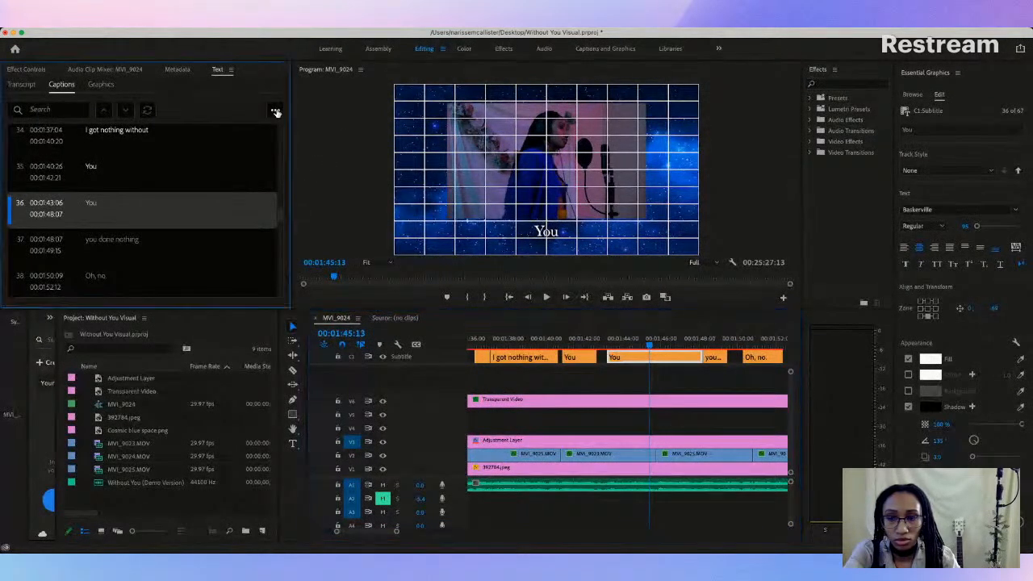
left_click(230, 277)
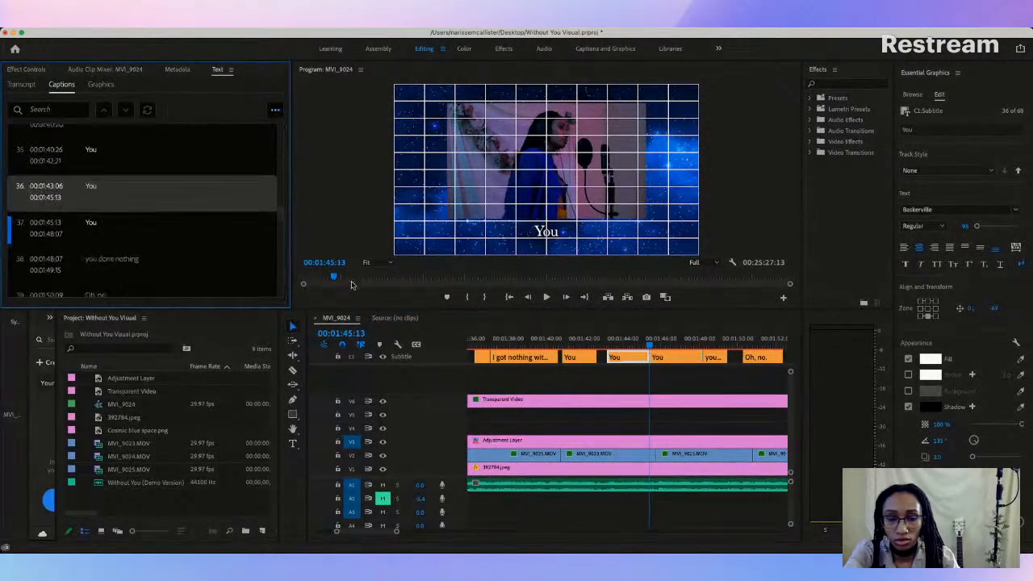
Step: Check caption 37, "You", against the vocals and trim it to run from 00:01:45:24 to 00:01:47:24
key("space")
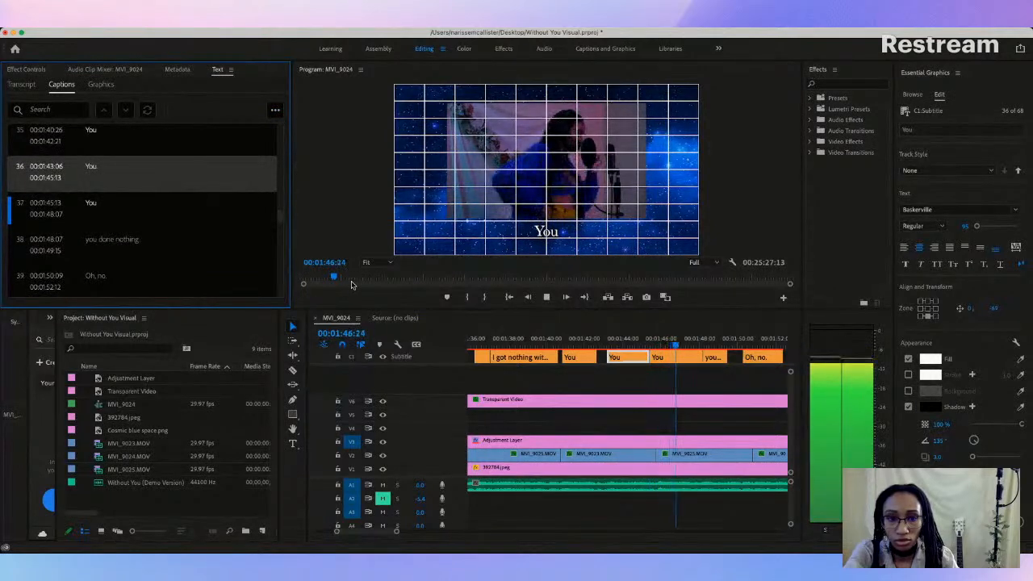
key("space")
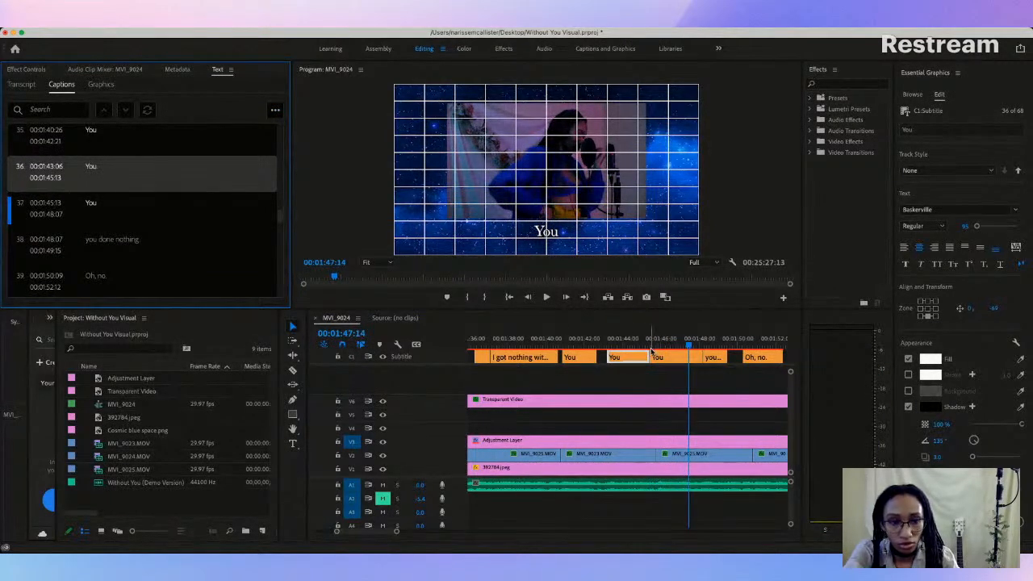
left_click_drag(654, 356, 657, 356)
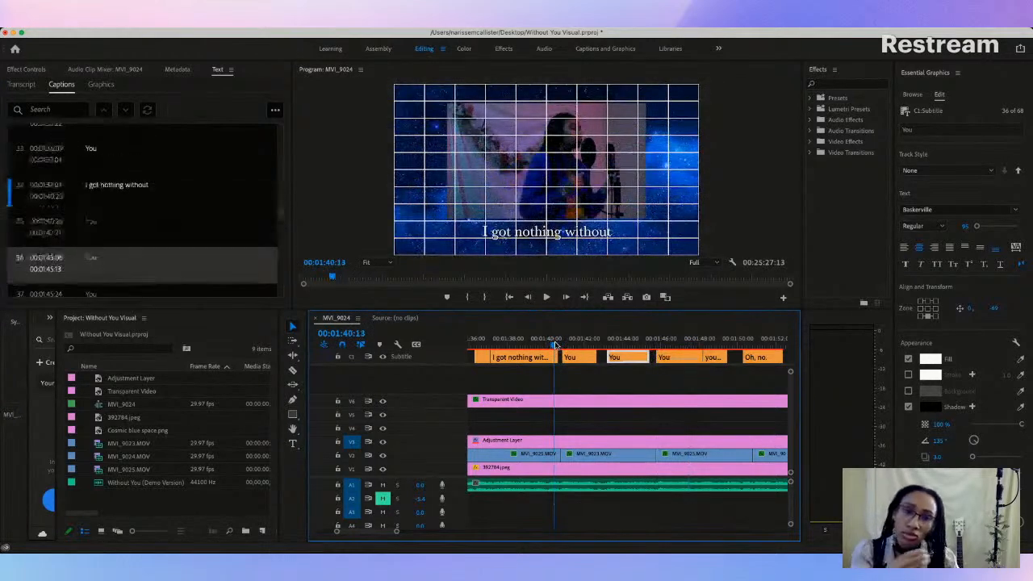
key("space")
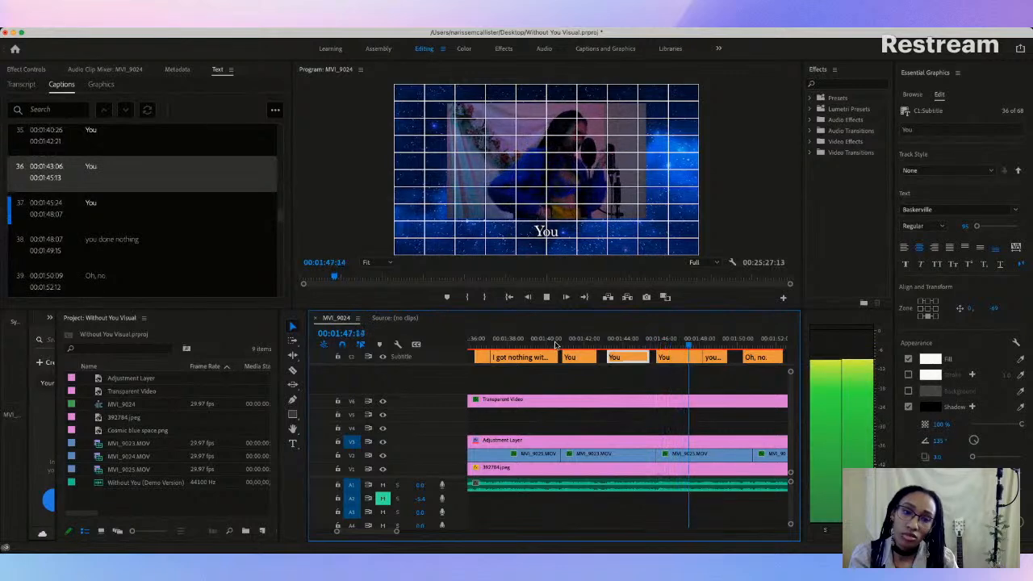
key("space")
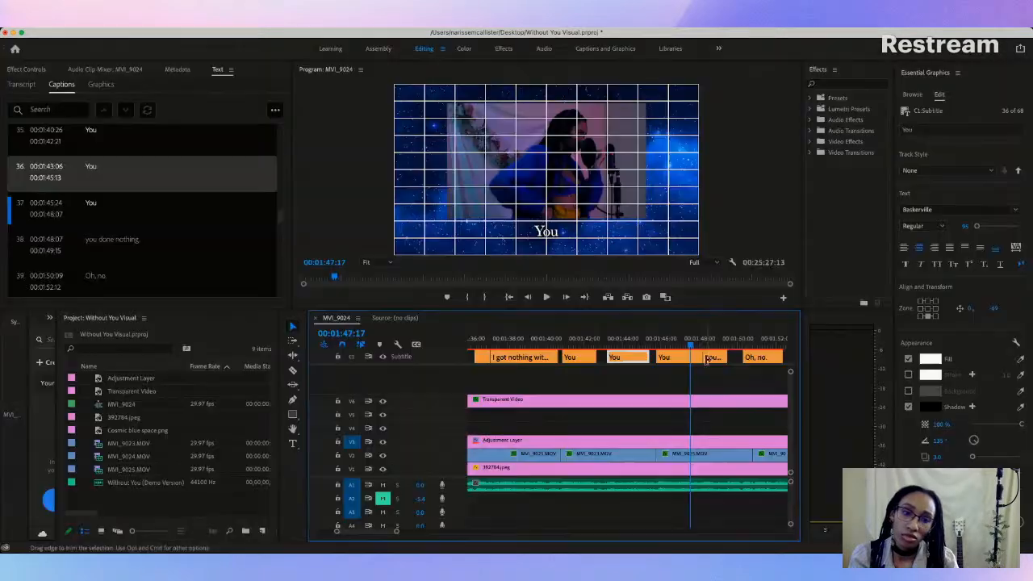
left_click_drag(691, 357, 692, 357)
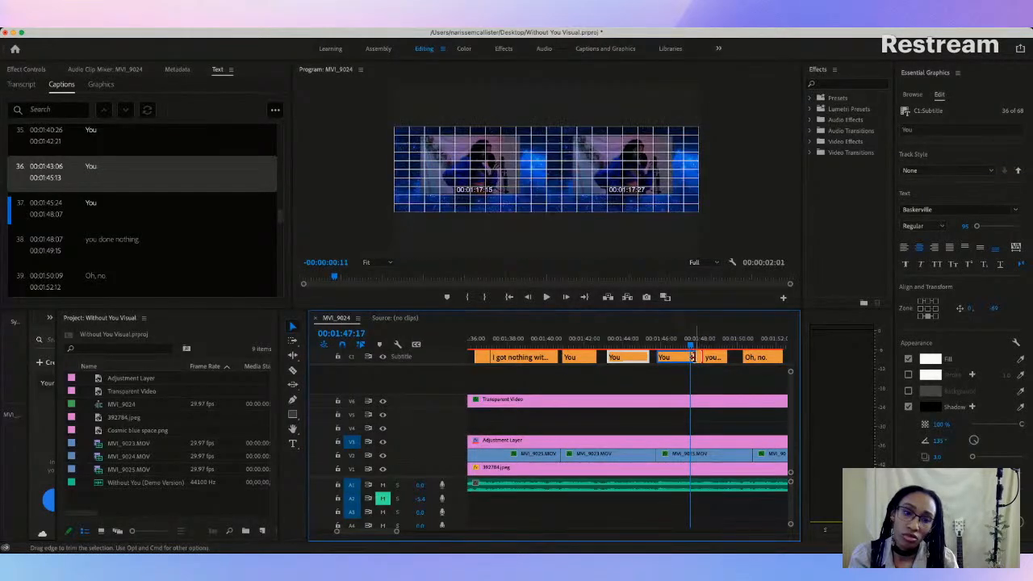
Step: Replay caption 37, "You", and move the start of "you done nothing" to 00:01:47:25, directly after it
left_click(655, 344)
key("space")
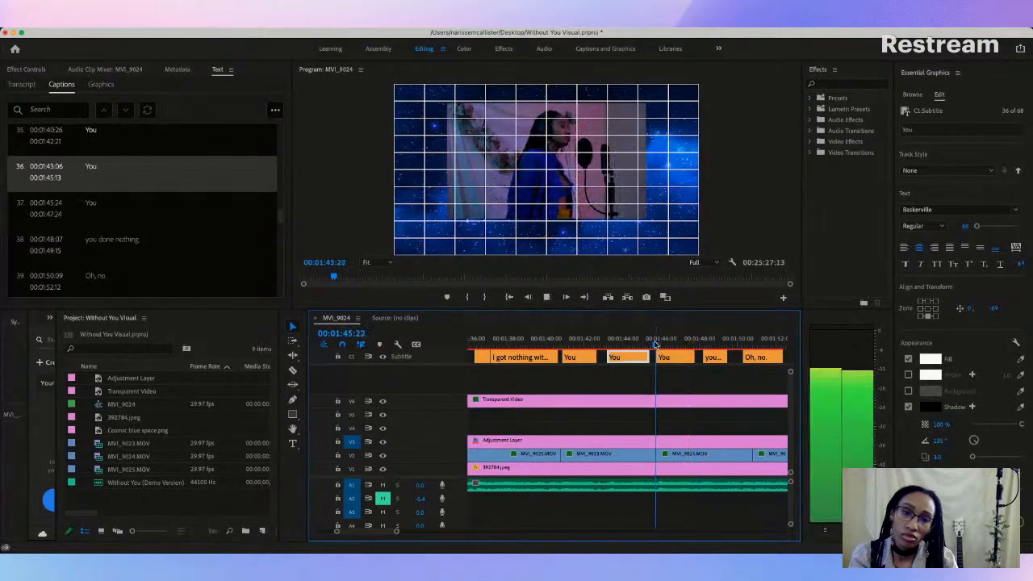
key("space")
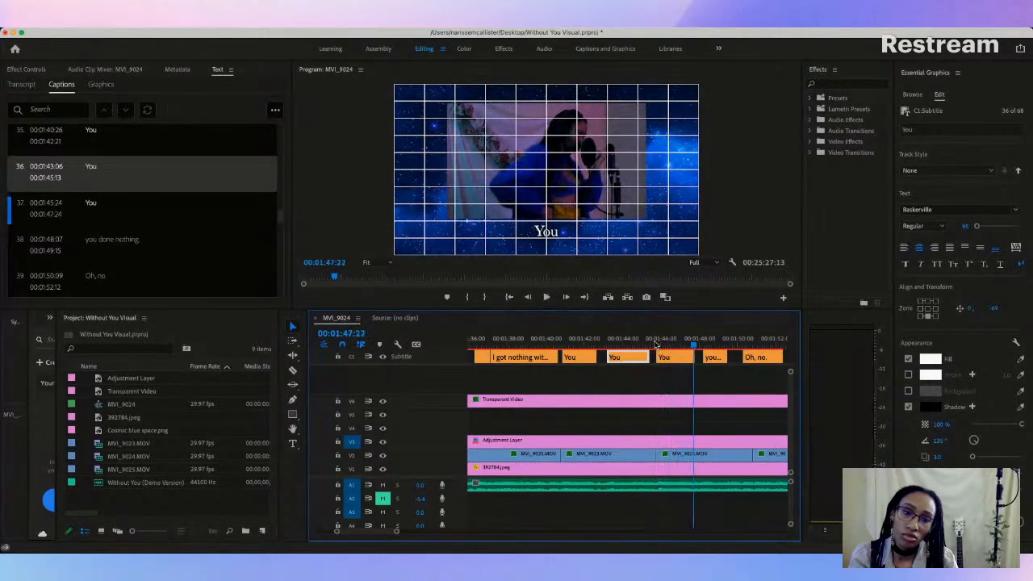
key("Right")
key("Right")
key("Right")
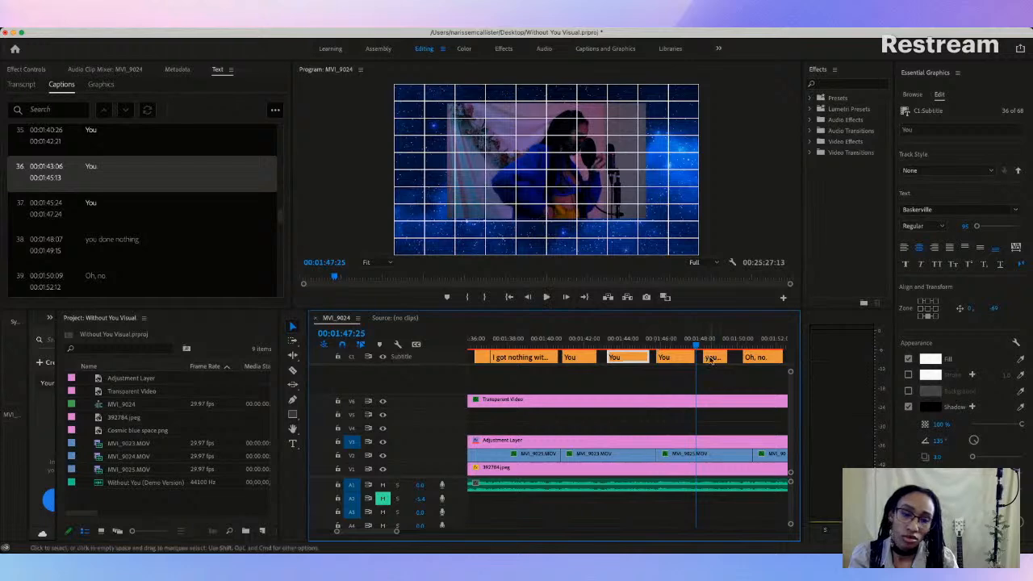
left_click_drag(699, 356, 696, 356)
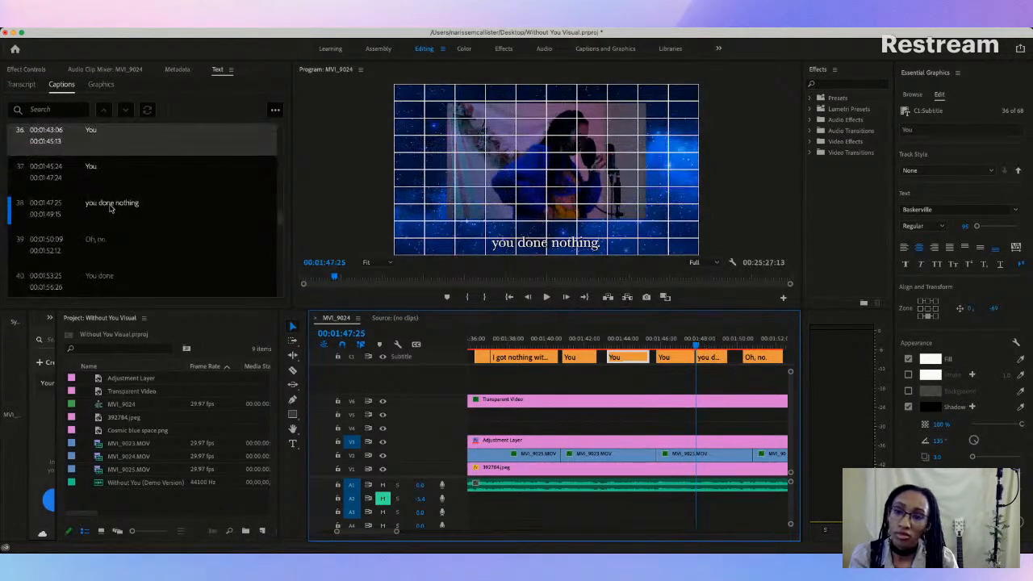
Step: Change the text of caption 38, "you done nothing.", to "I got nothing without"
double_click(112, 209)
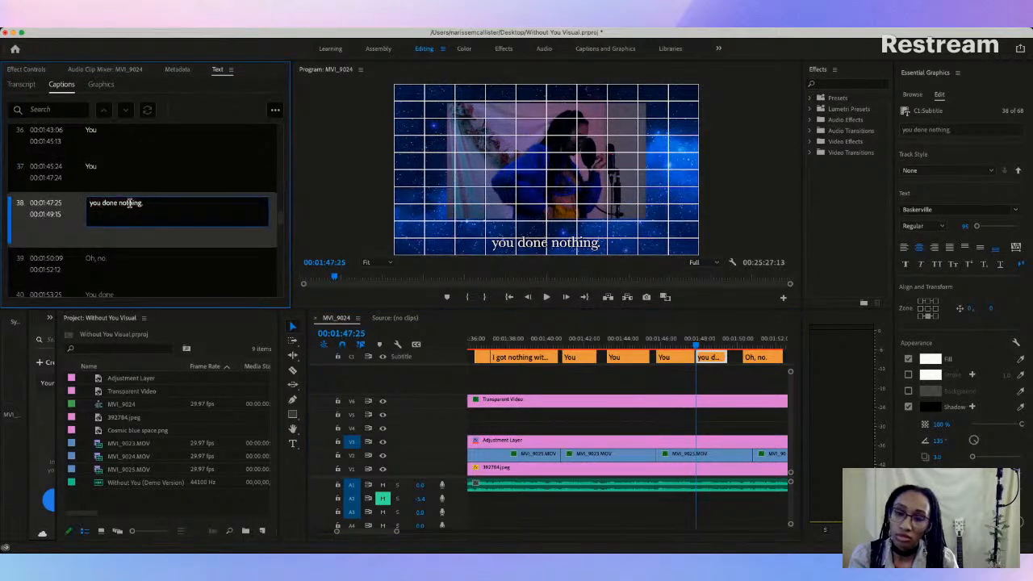
key("BackSpace")
key("BackSpace")
key("BackSpace")
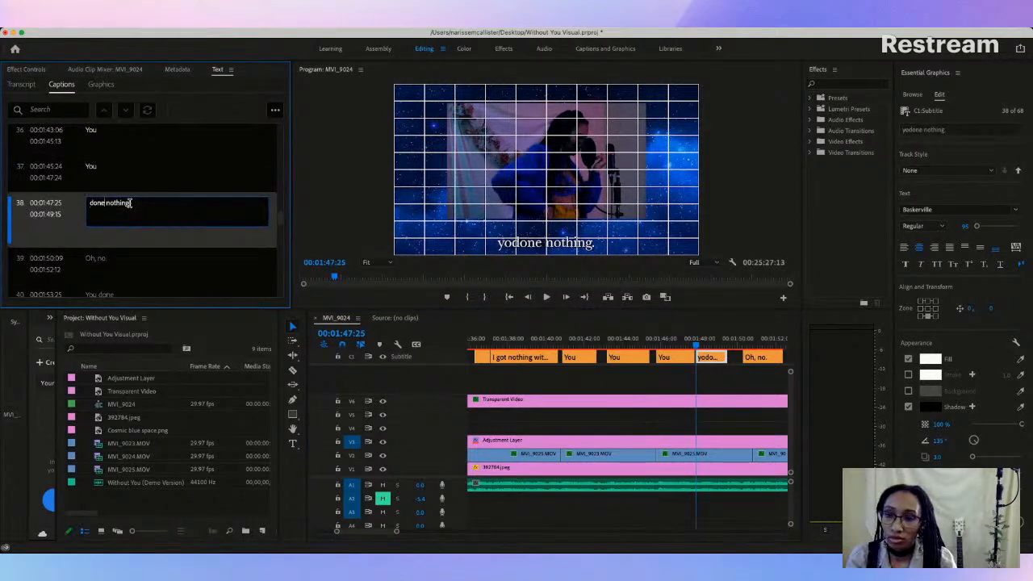
type("I go")
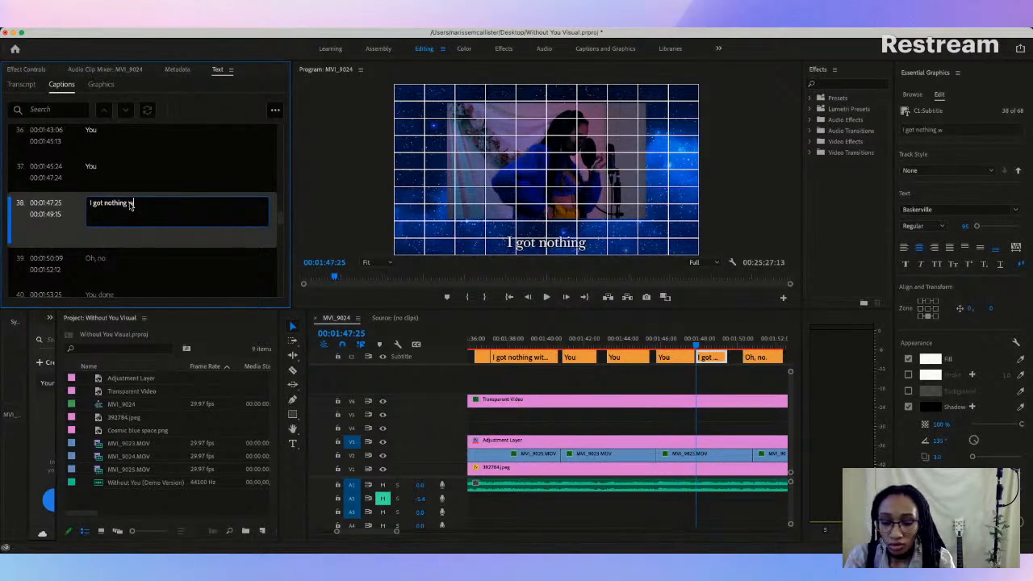
type("thout")
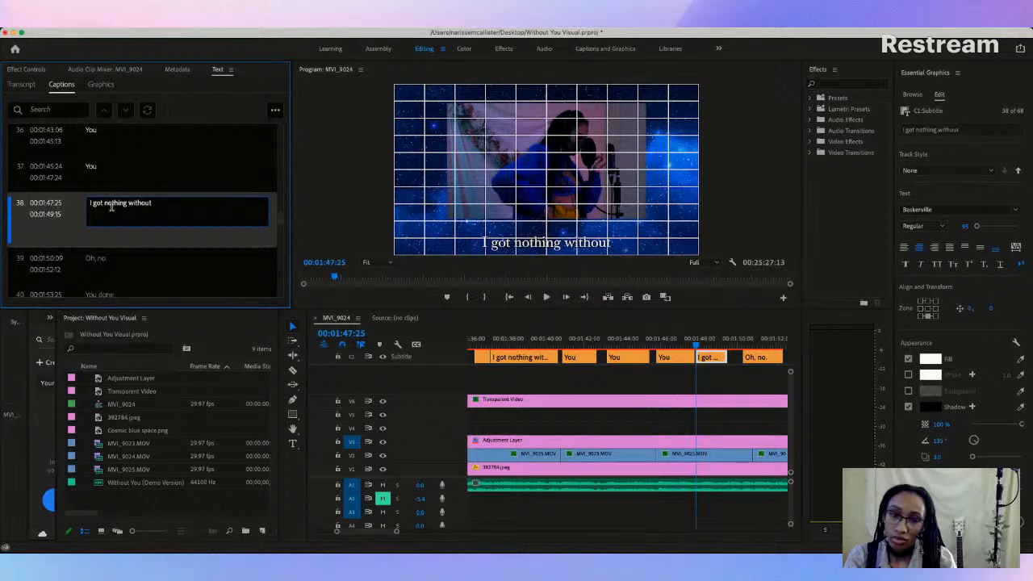
Step: Compare the preceding "You" captions in the preview and raise "I got nothing without" to the same height below the video
left_click(625, 360)
left_click(619, 343)
left_click(671, 339)
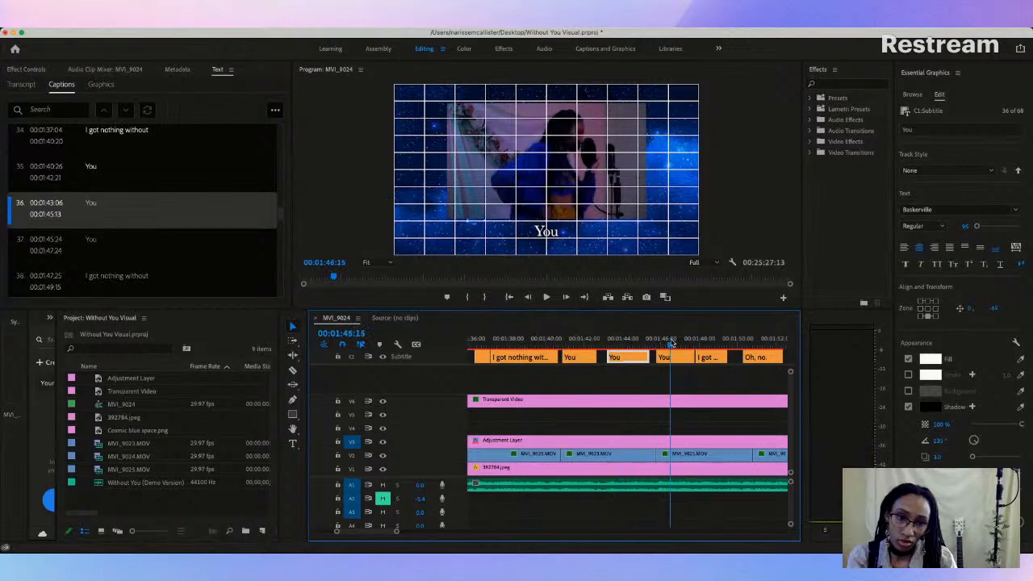
left_click(700, 343)
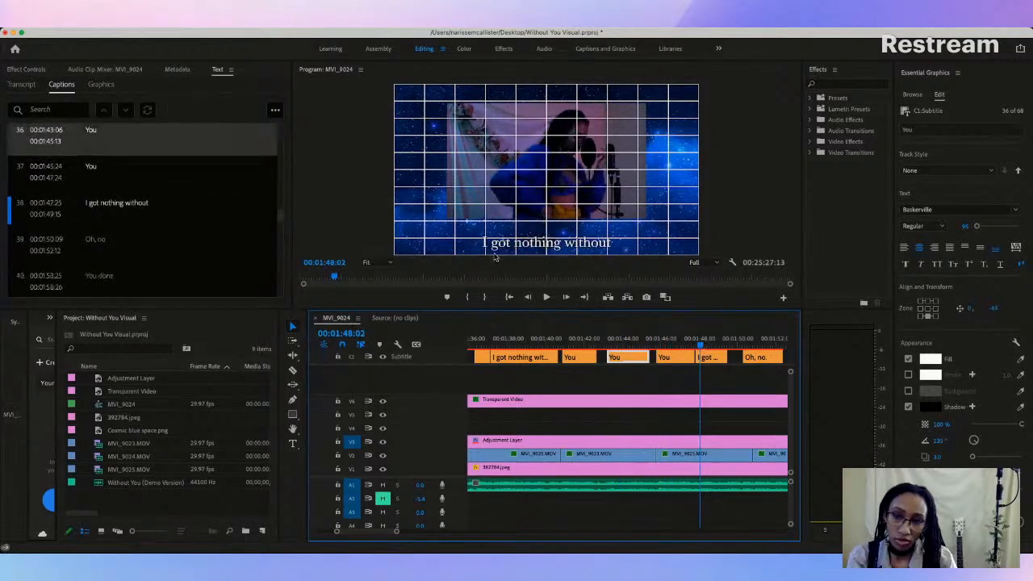
left_click(536, 242)
left_click_drag(544, 240, 543, 231)
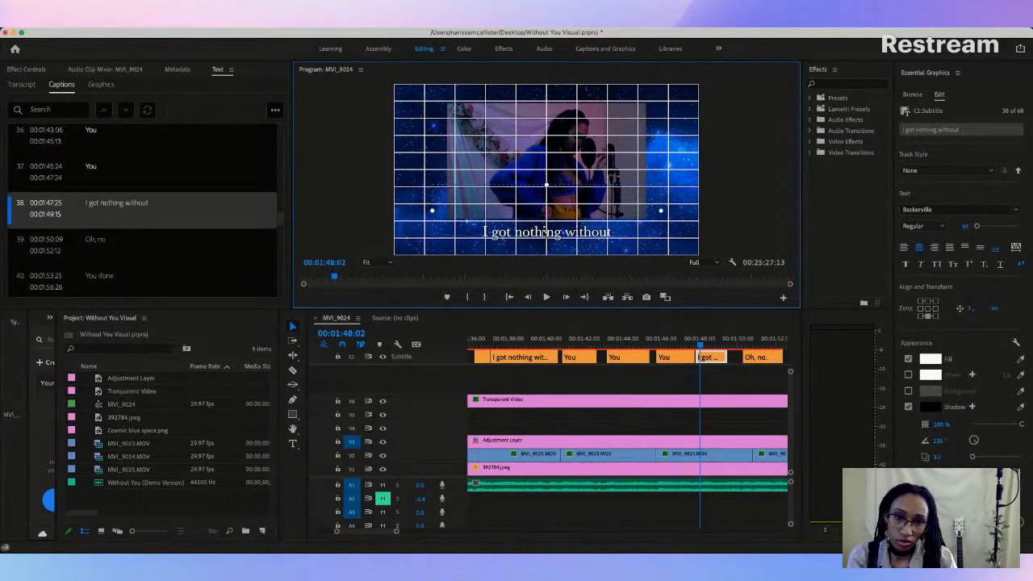
Step: Play the captions from 00:01:41:26 and extend caption 38, "I got nothing without", to end at 00:01:50:09, where "Oh, no." begins
left_click(582, 345)
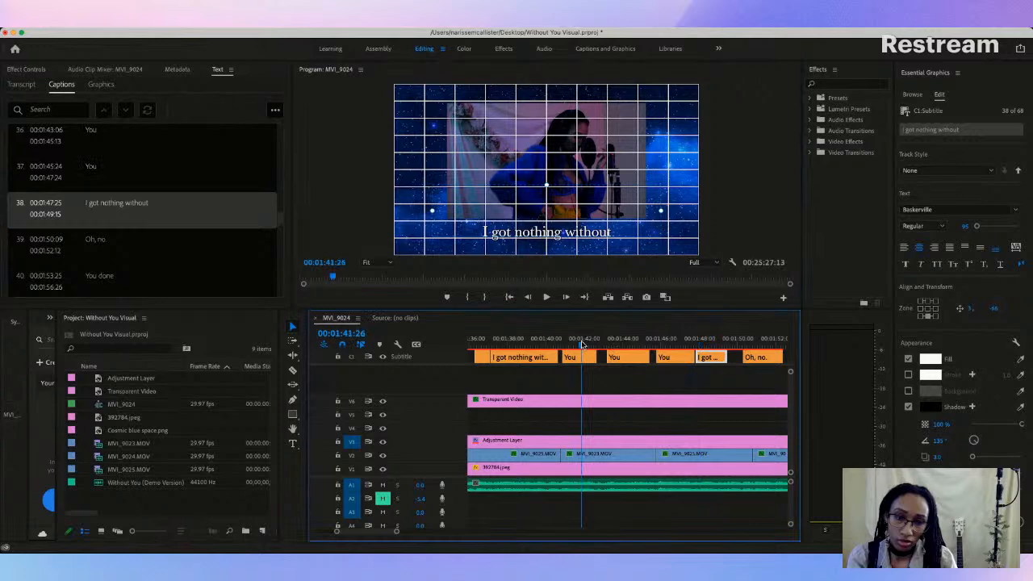
key("space")
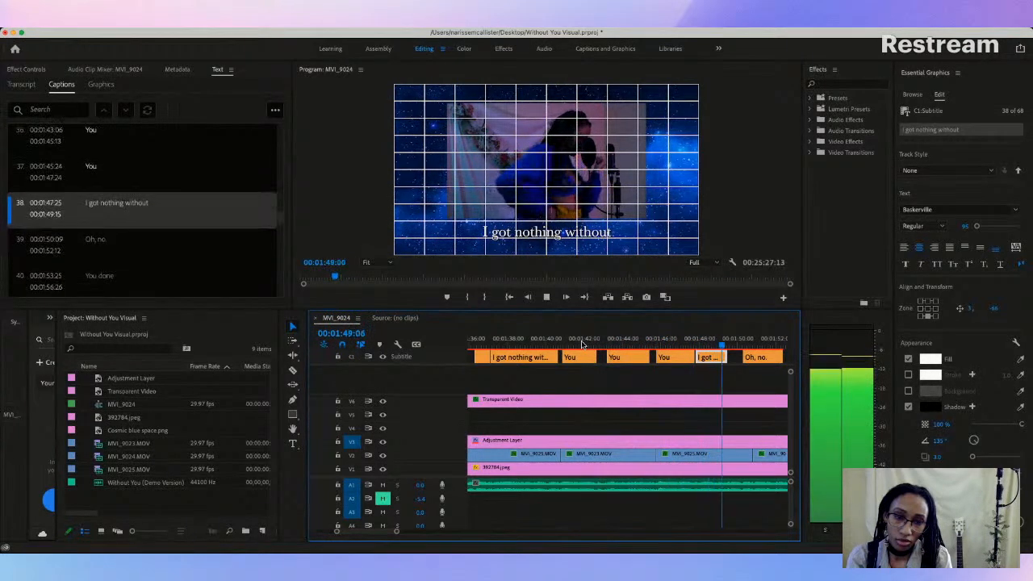
key("space")
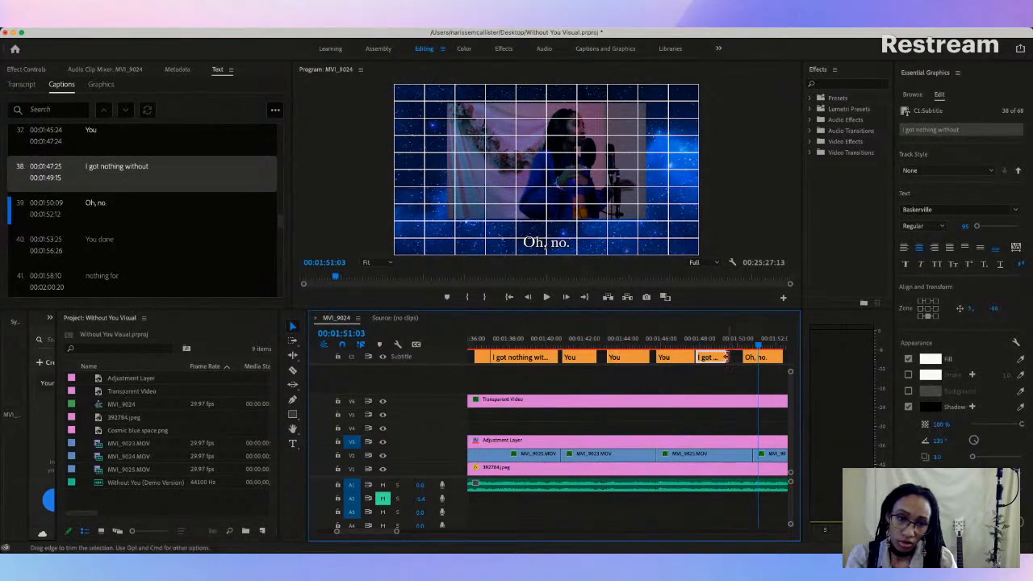
left_click_drag(735, 357, 736, 356)
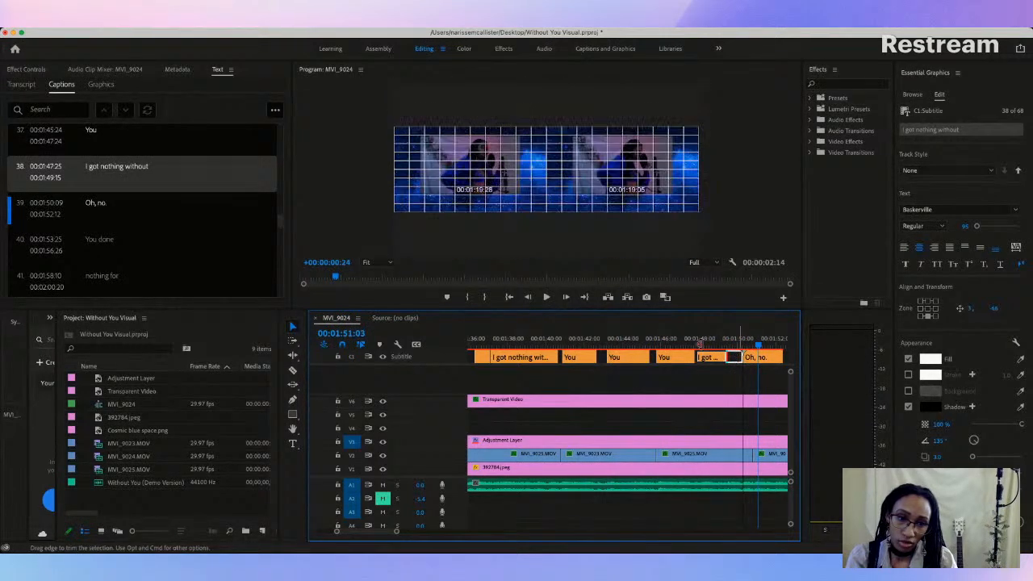
Step: Replay the transition into caption 38 and extend caption 37, "You", to end at 00:01:47:25 so the two captions meet
left_click(676, 346)
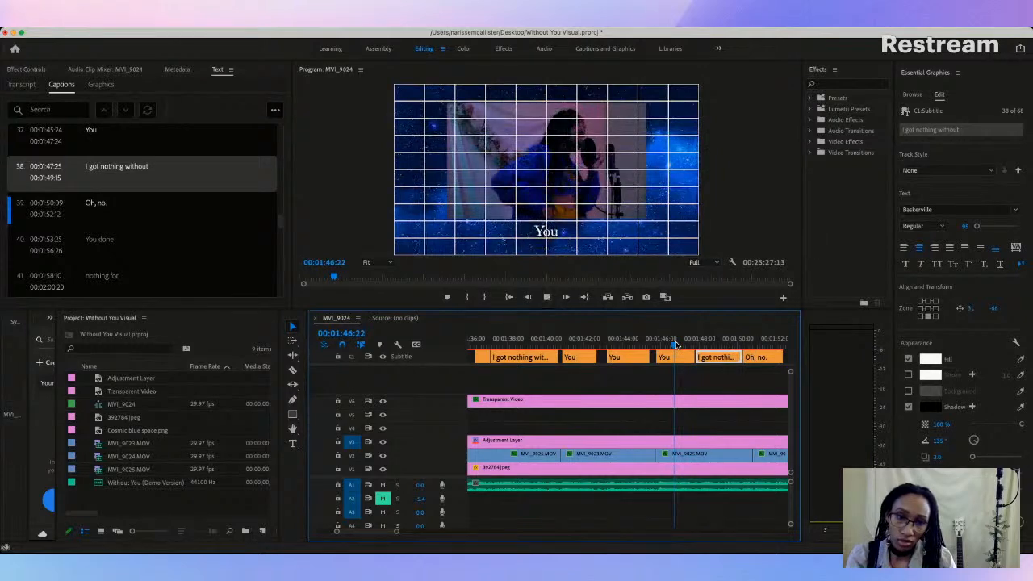
key("space")
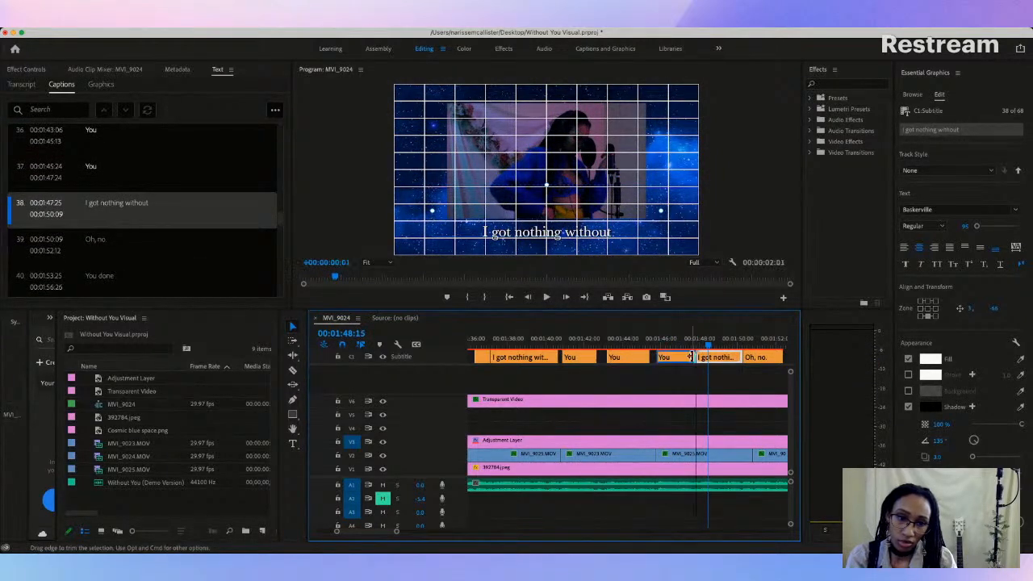
left_click_drag(689, 357, 704, 356)
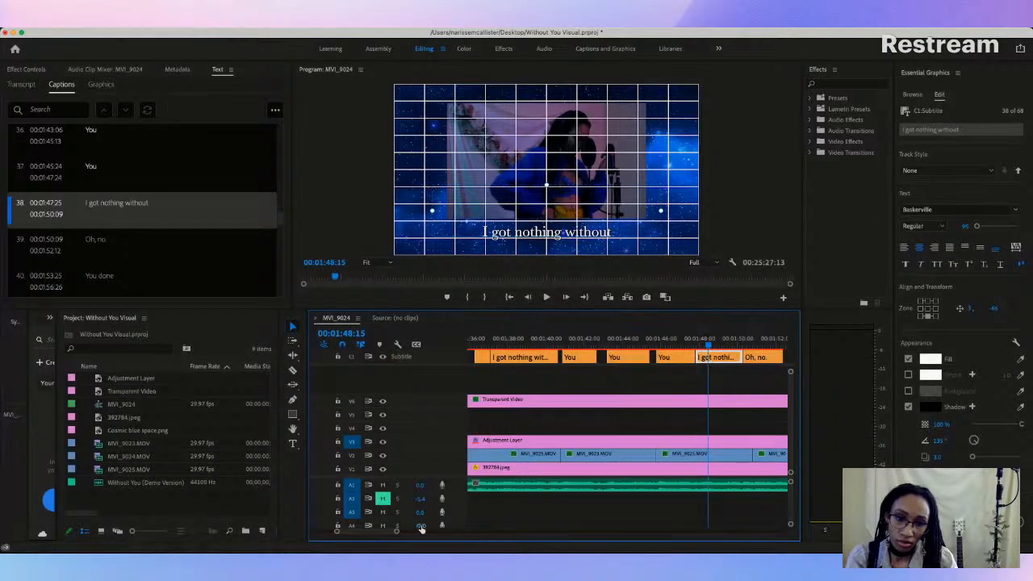
Step: Replay caption 37 and move the cut between "You" and "I got nothing without" to 00:01:47:19
left_click_drag(397, 533, 385, 536)
left_click(498, 344)
key("space")
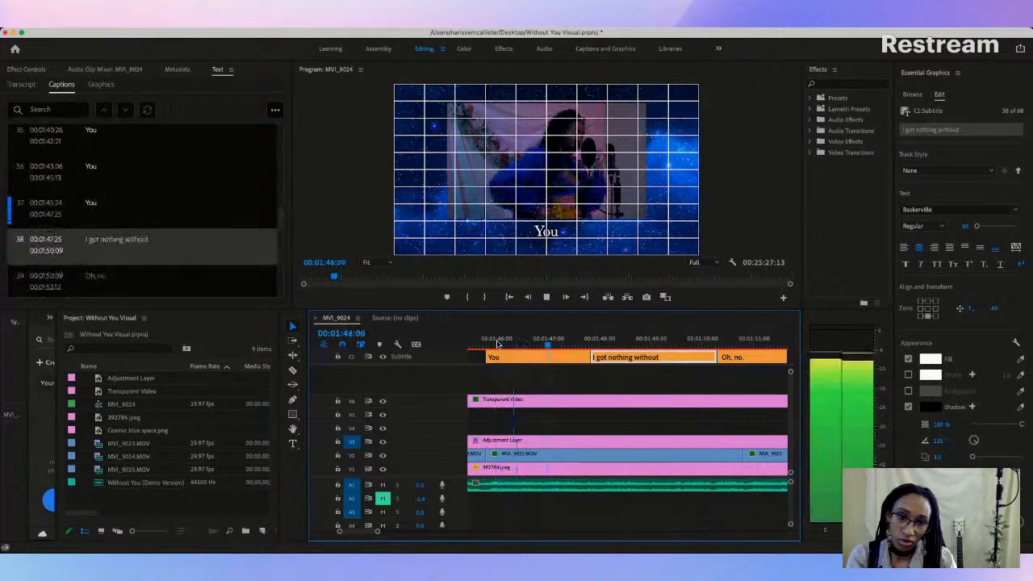
key("space")
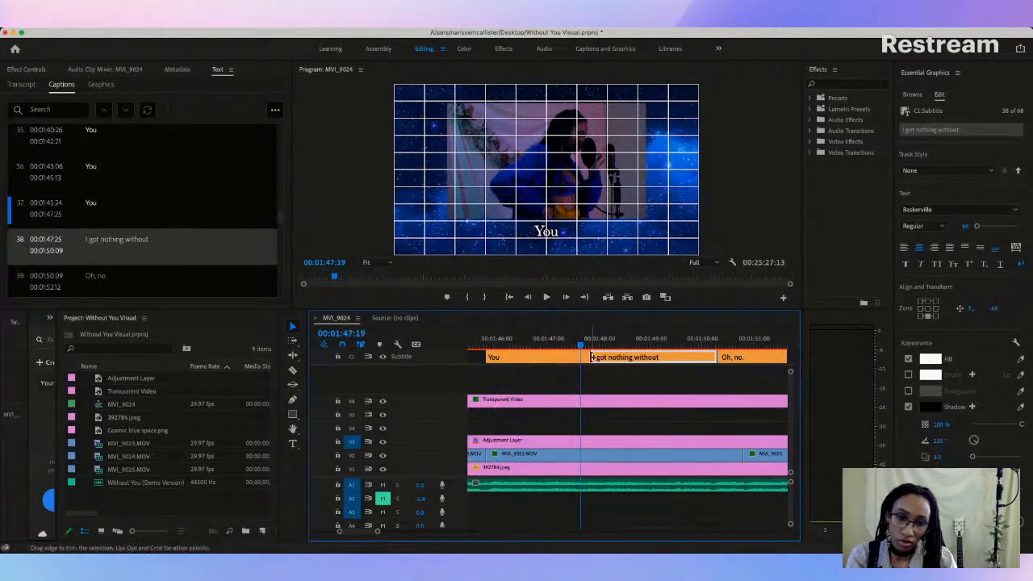
left_click_drag(586, 357, 582, 357)
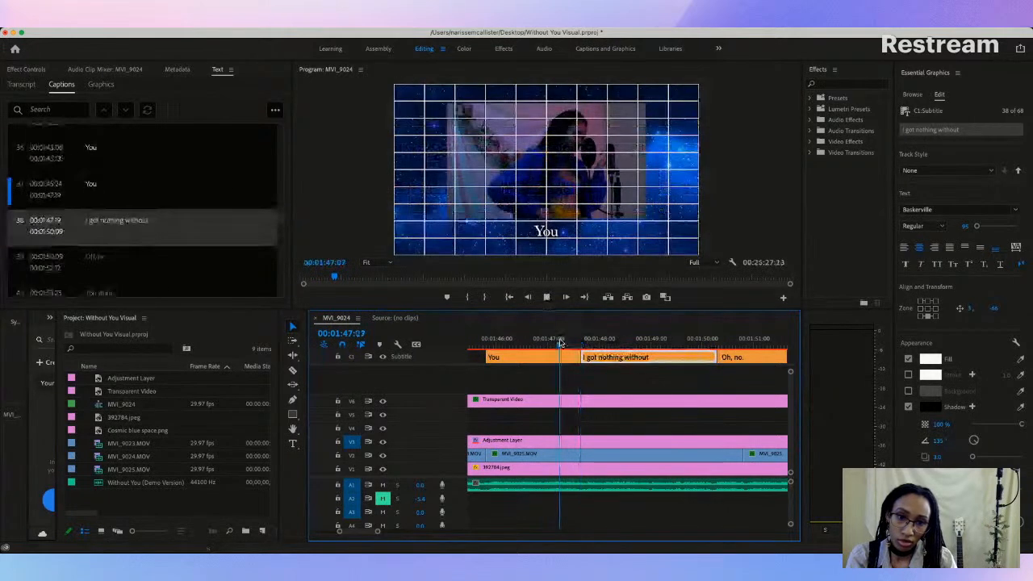
Step: Replay caption 38, then set its end to 00:01:50:21 and the start of "Oh, no." to 00:01:50:24
key("space")
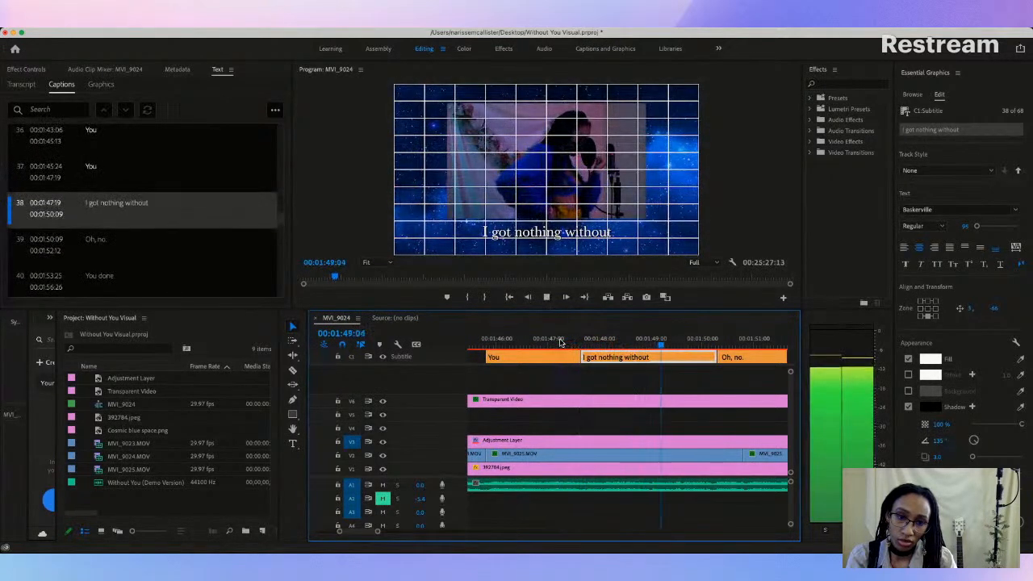
key("space")
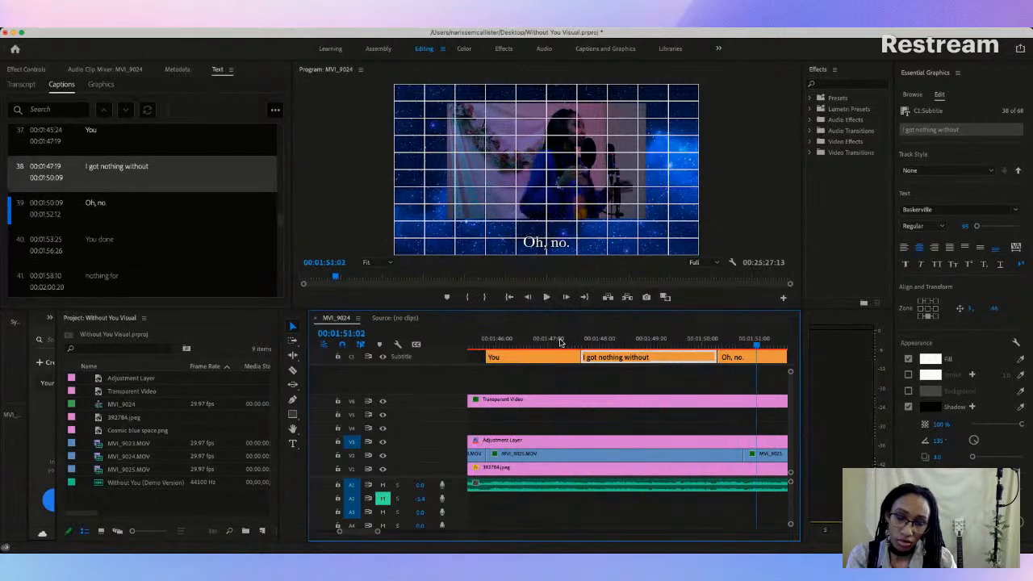
scroll(694, 373, "right", 5)
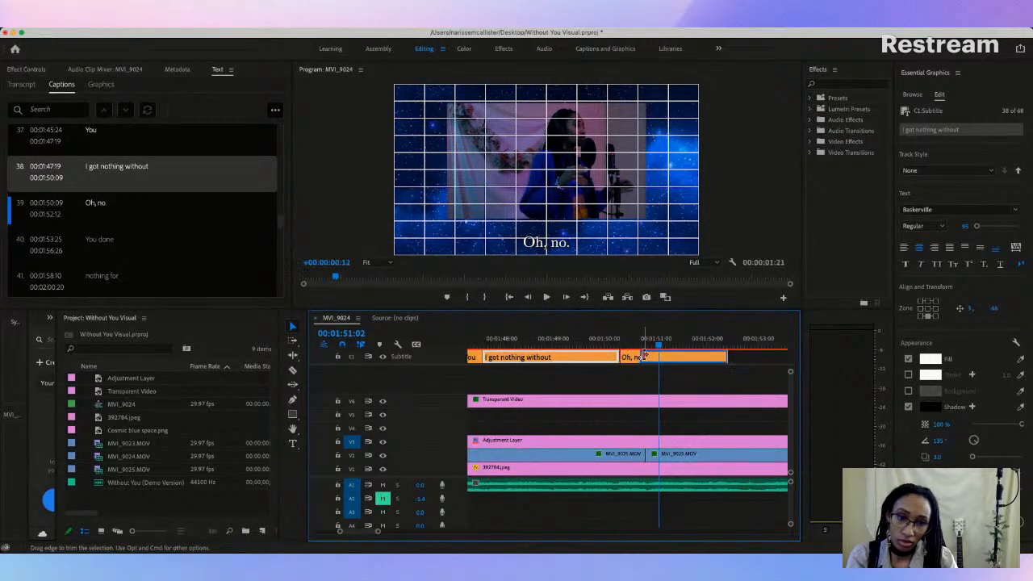
left_click_drag(650, 356, 636, 356)
Step: Replay captions 38 and 39 and move the start of "Oh, no." to 00:01:50:21, closing the gap
left_click(500, 344)
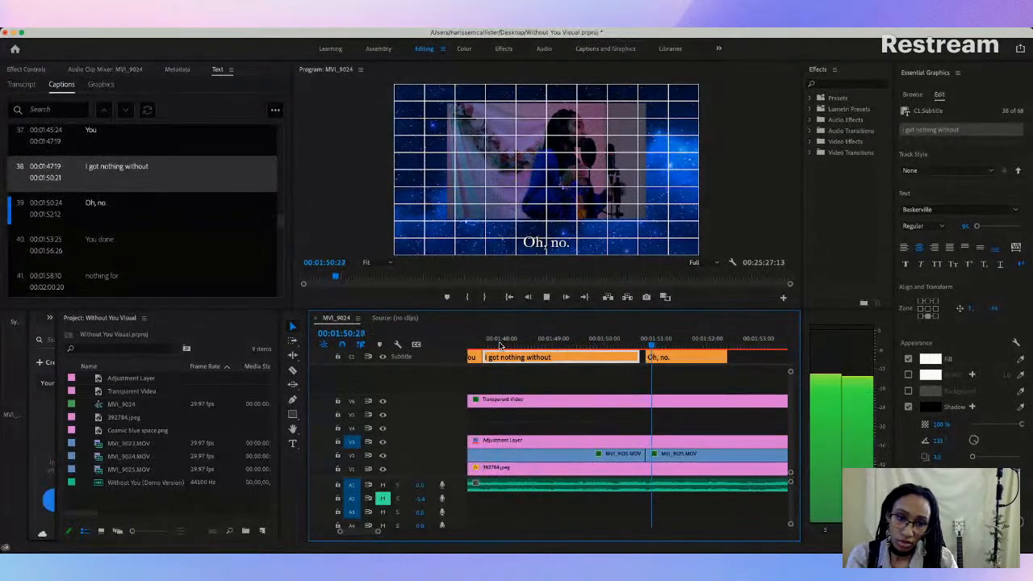
key("space")
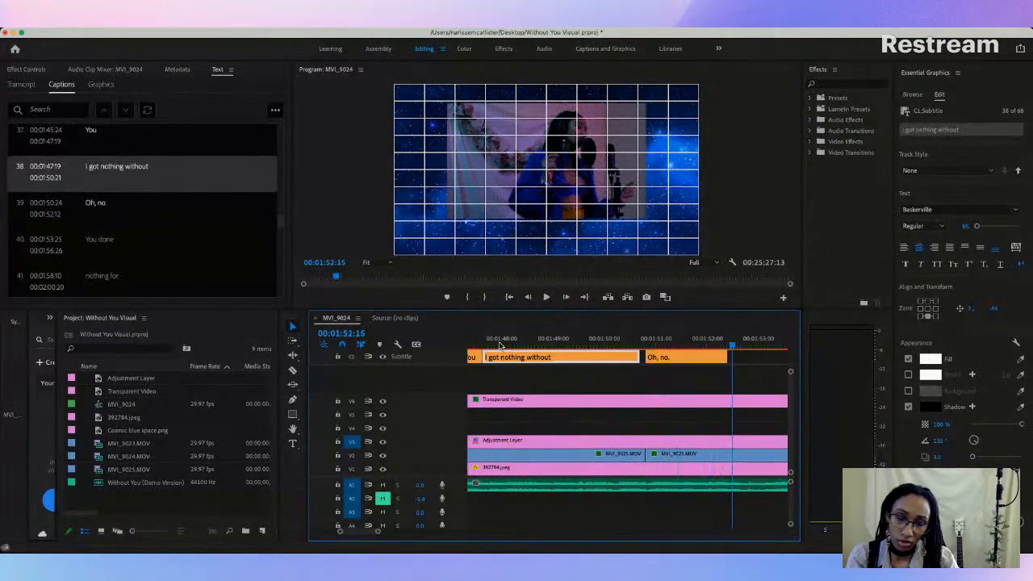
scroll(713, 373, "right", 1)
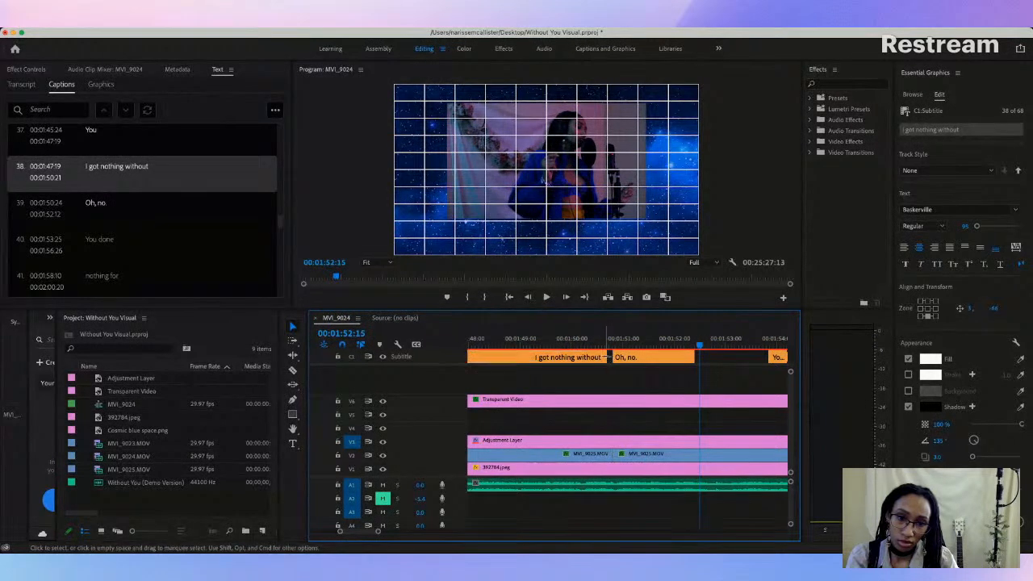
left_click(611, 356)
left_click_drag(614, 357, 608, 357)
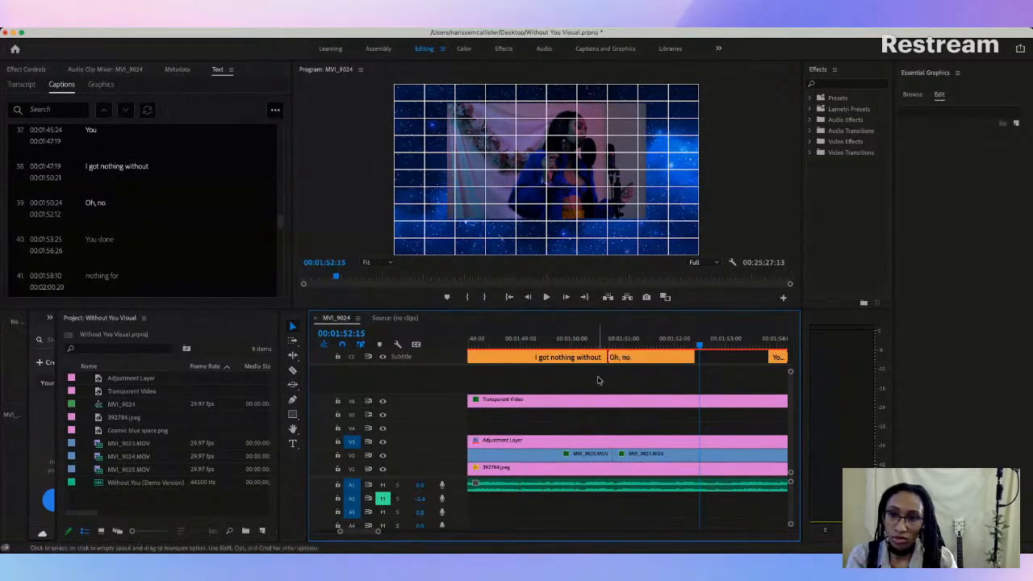
Step: Replace the text of caption 39, "Oh, no.", with "You" and play on through "You done" against the vocals
double_click(94, 205)
type("You")
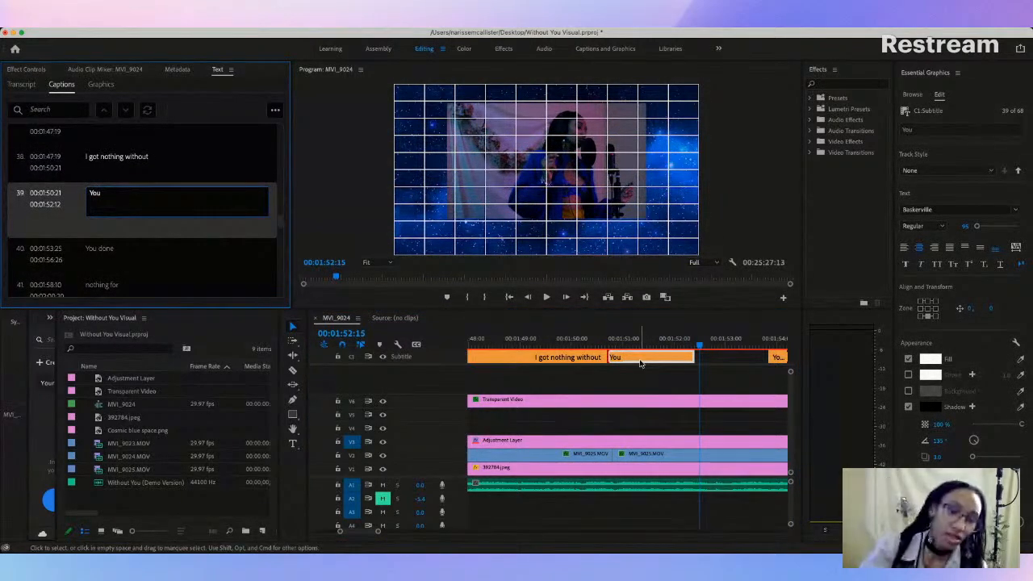
left_click(607, 345)
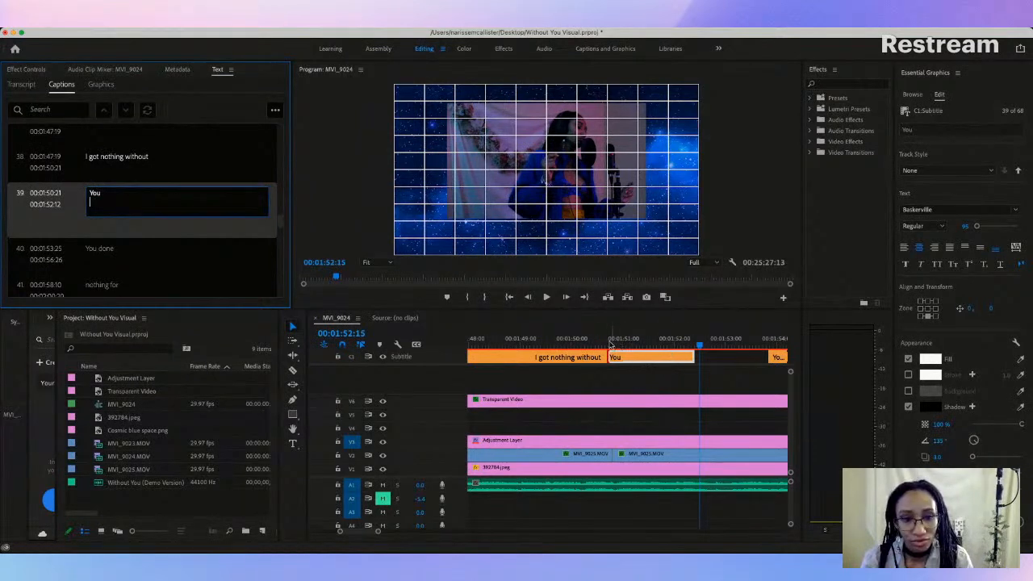
key("space")
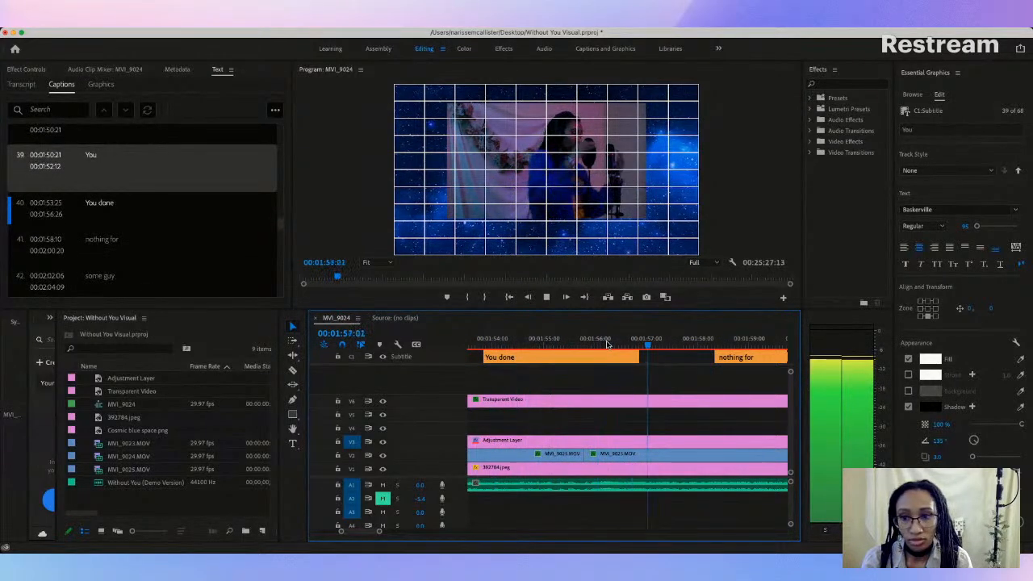
key("space")
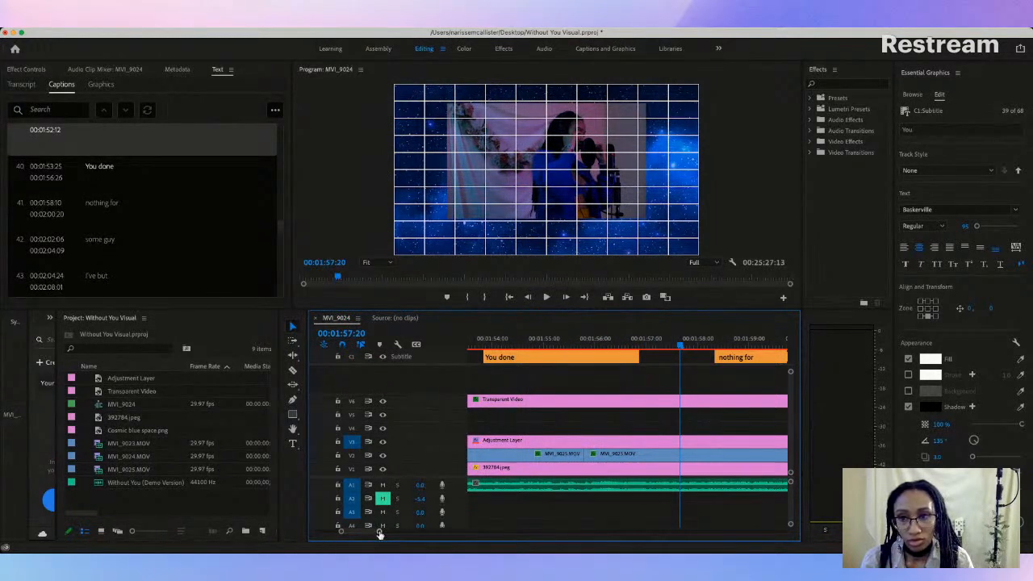
Step: Replay caption 39, "You", and delete the two captions after it, "You done" and "nothing for"
mouse_move(380, 533)
left_mouse_down()
mouse_move(402, 532)
mouse_move(391, 531)
left_mouse_up()
scroll(533, 354, "left", 5)
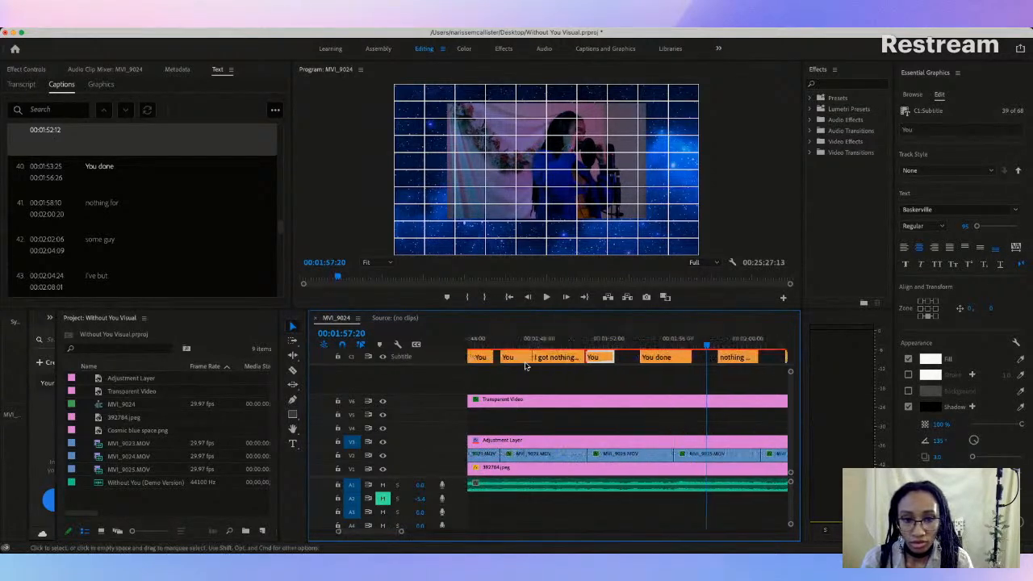
key("space")
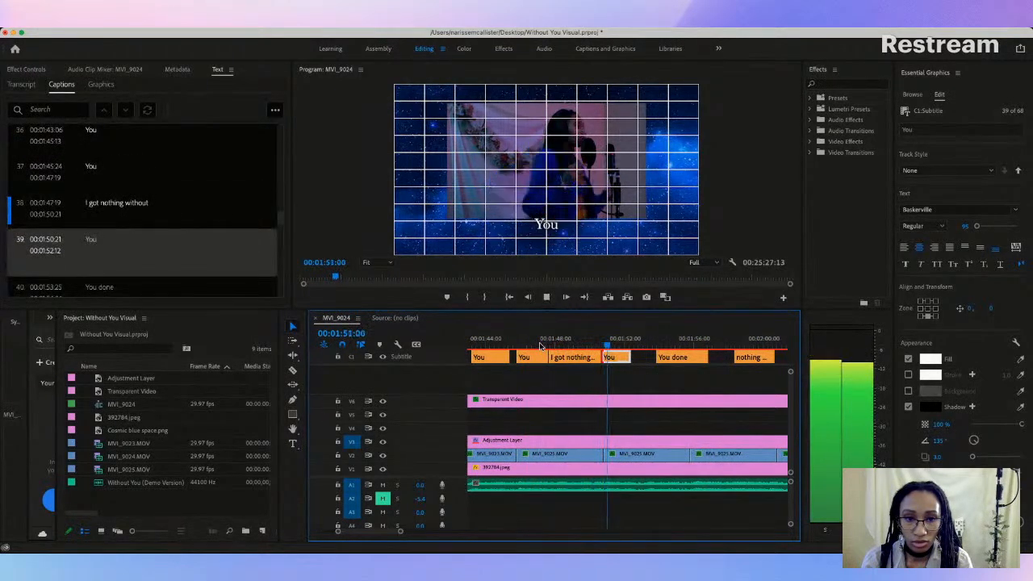
key("space")
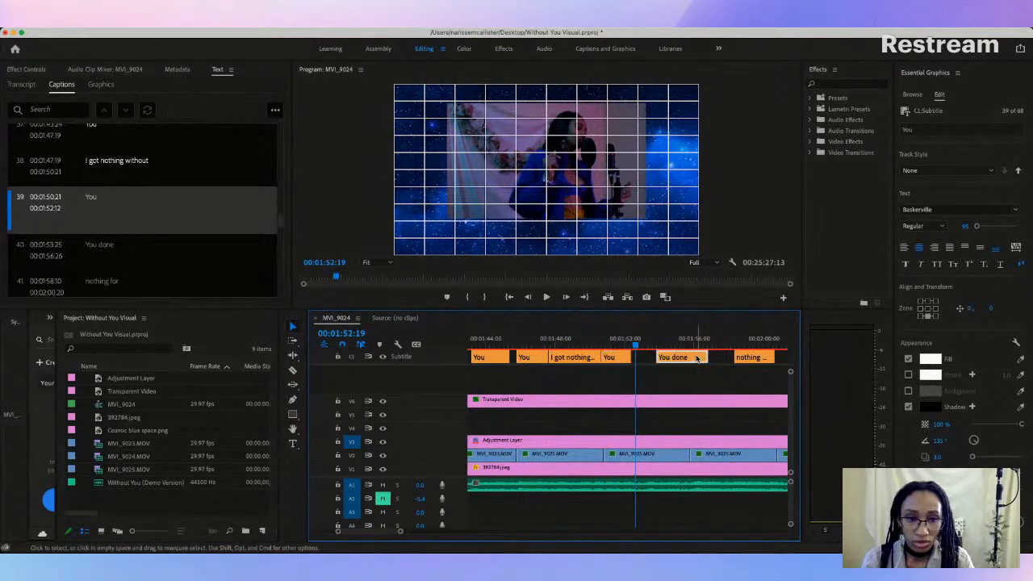
left_click(698, 357)
key("Delete")
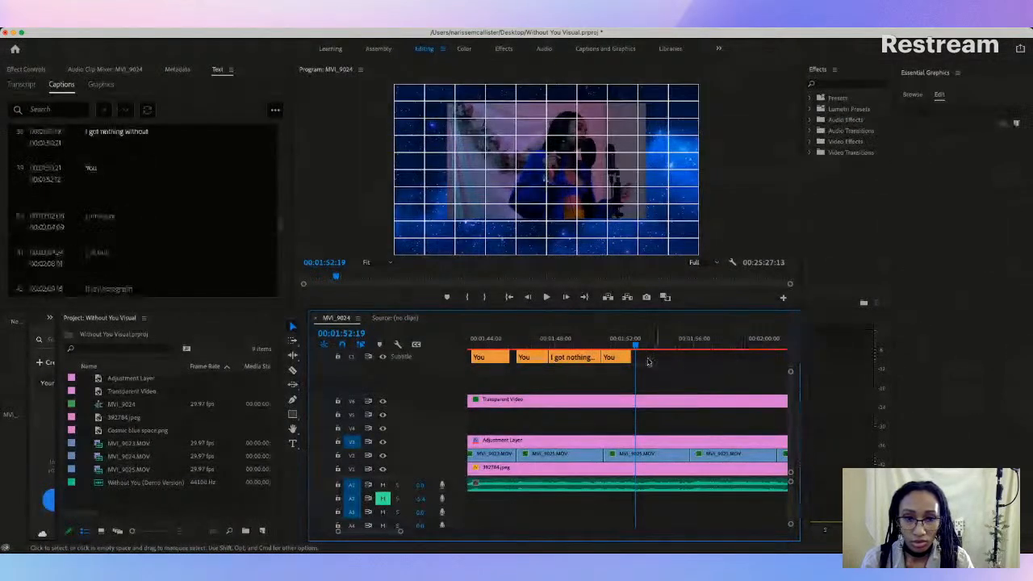
Step: Extend caption 39, "You", to end at 00:01:59:03 and play it against the held vocal
left_click_drag(628, 358, 745, 358)
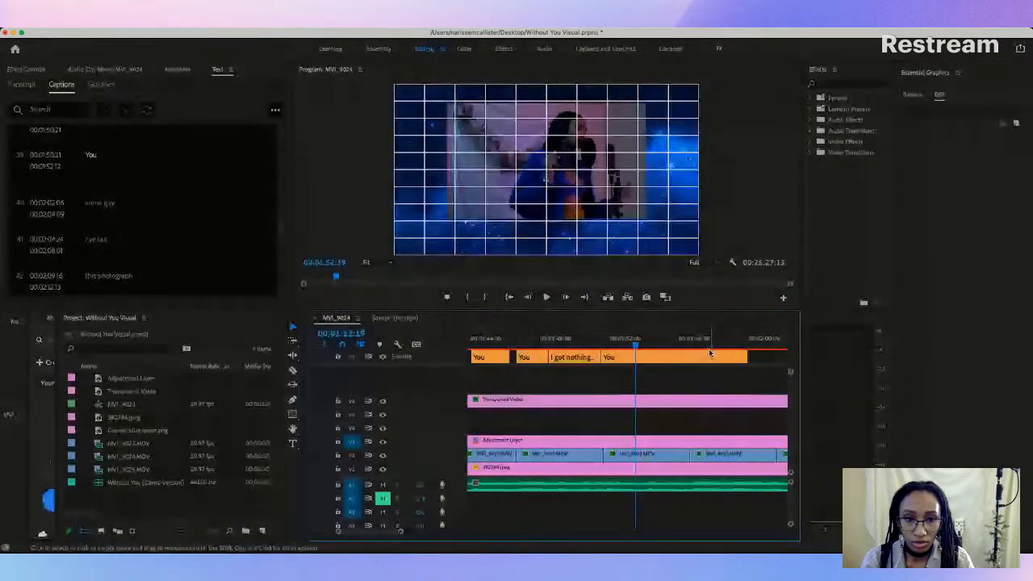
key("space")
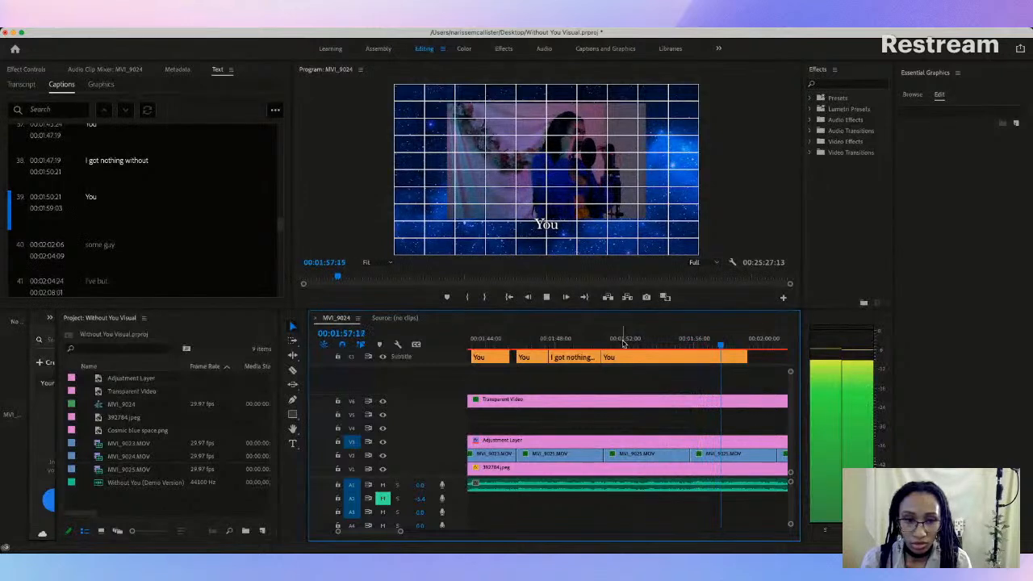
key("space")
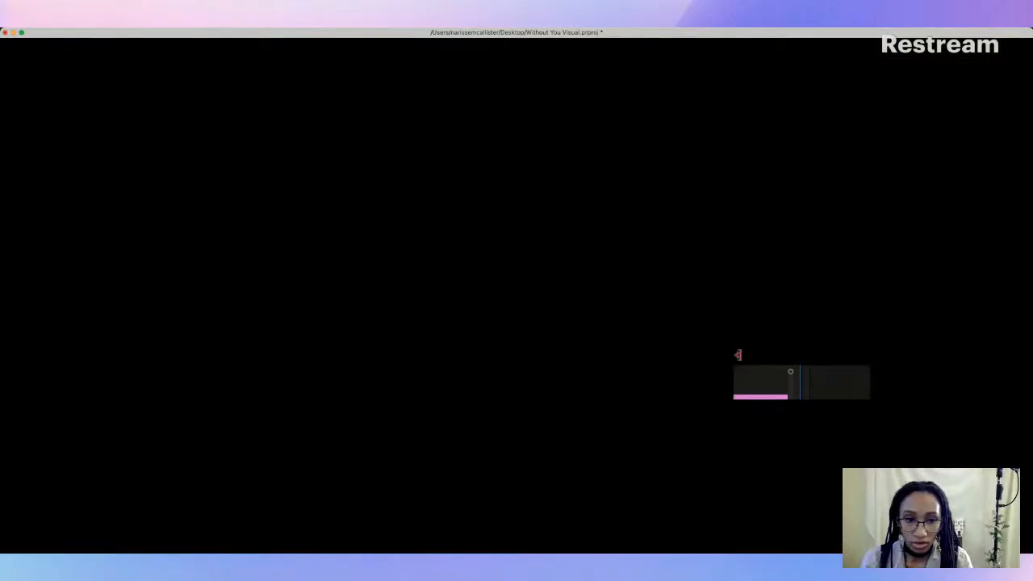
Step: Shorten caption 39, "You", to end at 00:01:57:28 and replay it from its start
left_click_drag(744, 356, 726, 356)
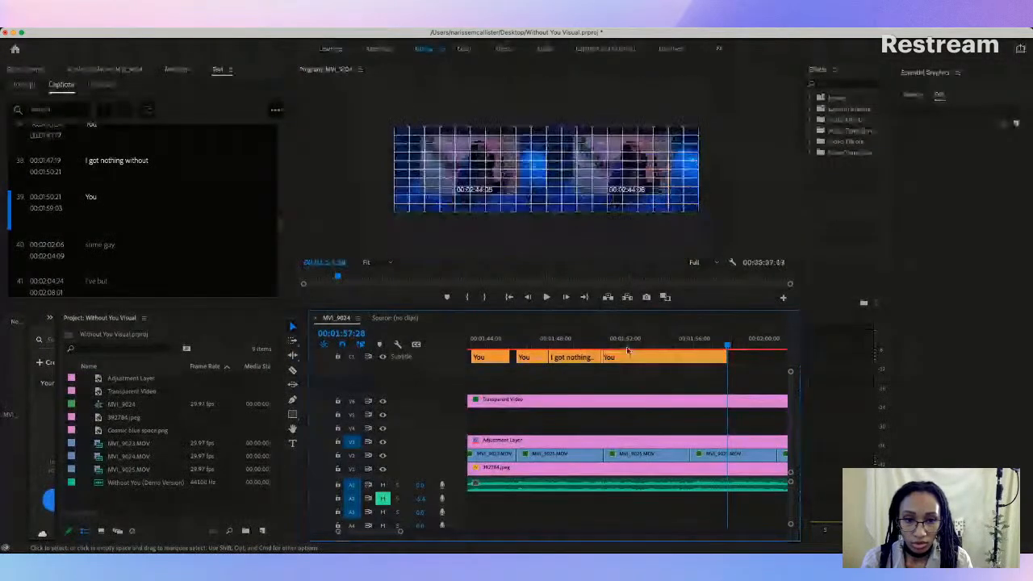
left_click(599, 346)
key("space")
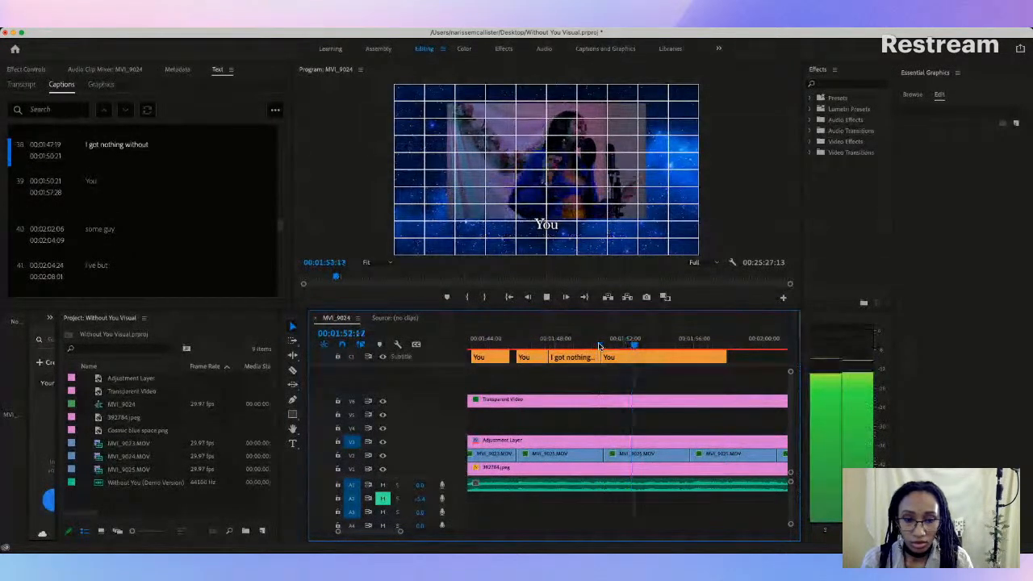
Step: Try splitting caption 39, "You", at 00:01:53:01 and 00:01:55:10 while listening to the vocals, and undo both cuts
key("space")
left_click(634, 358)
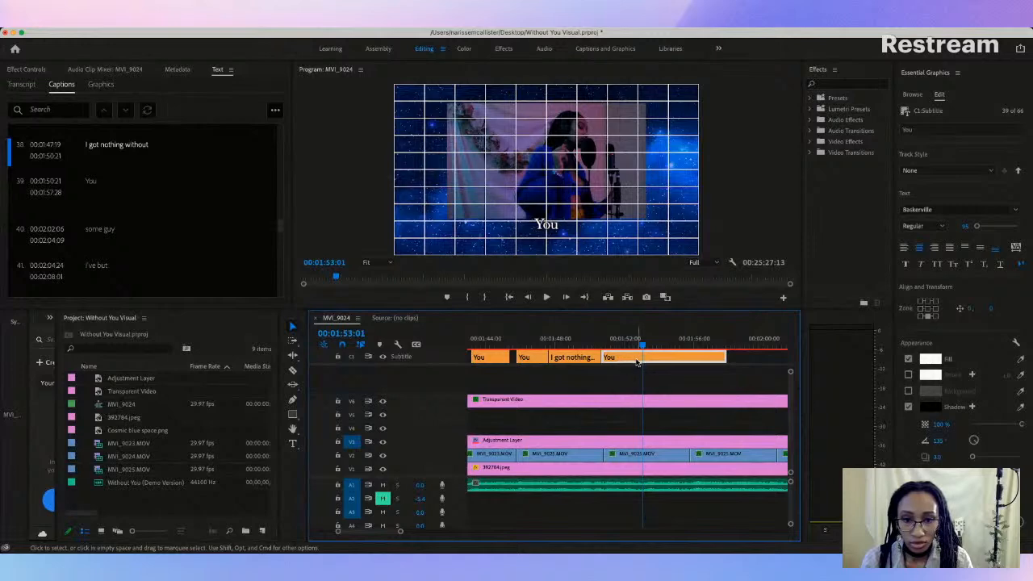
left_click(293, 370)
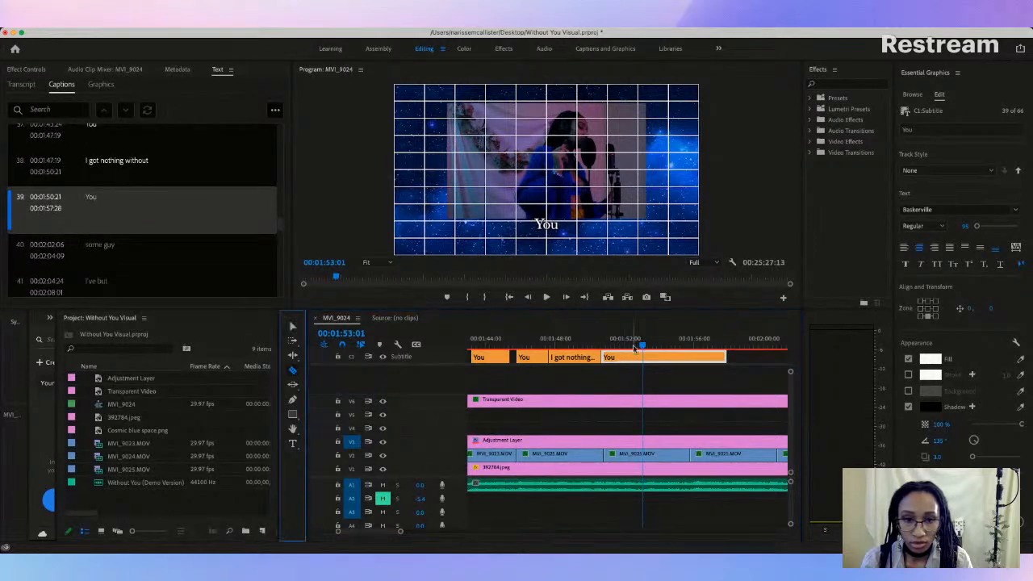
left_click(646, 357)
key("space")
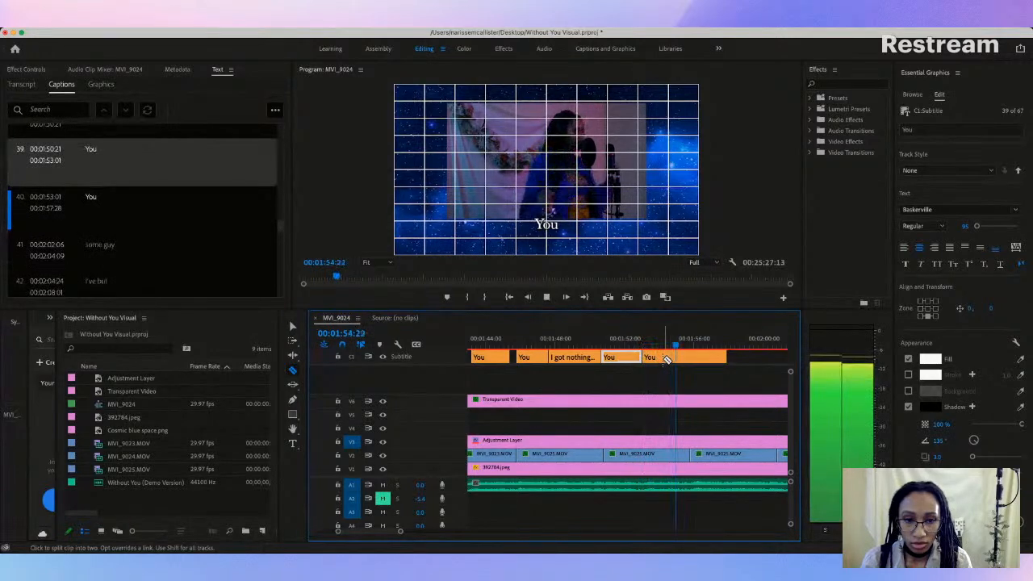
key("space")
left_click(686, 358)
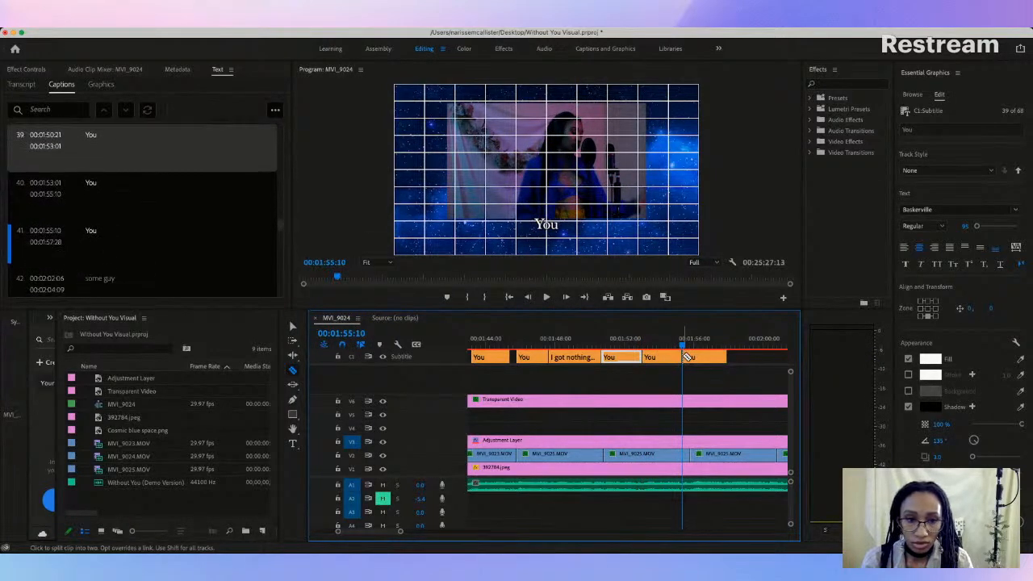
key("space")
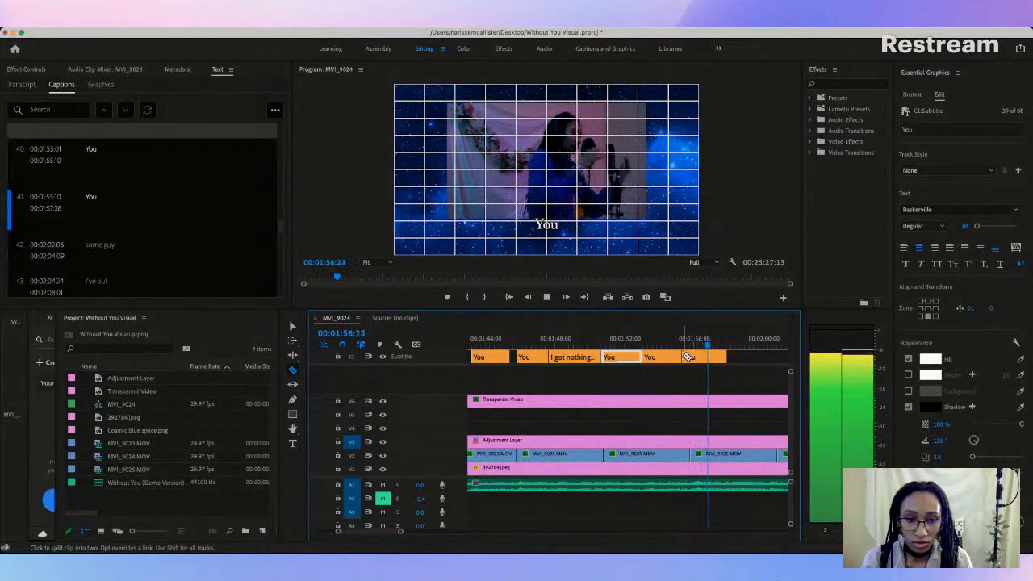
key("space")
left_click(293, 326)
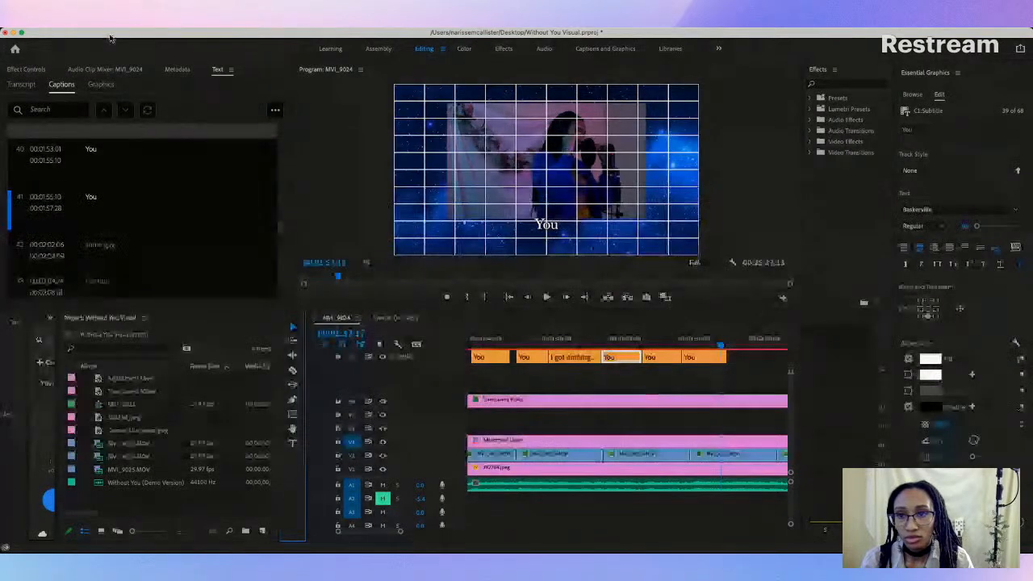
key("super+z")
key("super+z")
Step: Reposition caption 39, "You", just below the video frame at a vertical position of -70
left_click(540, 229)
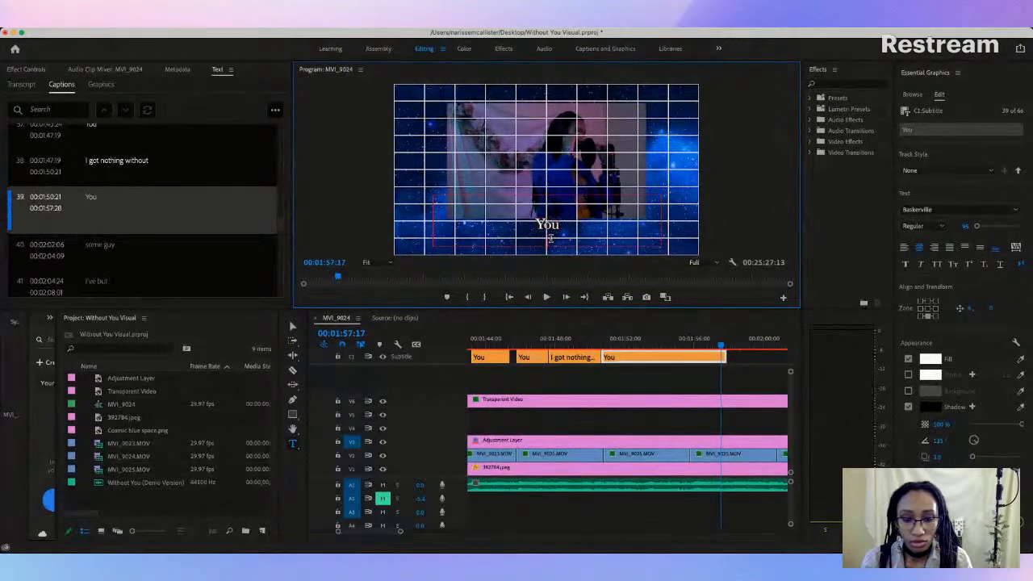
key("BackSpace")
key("Escape")
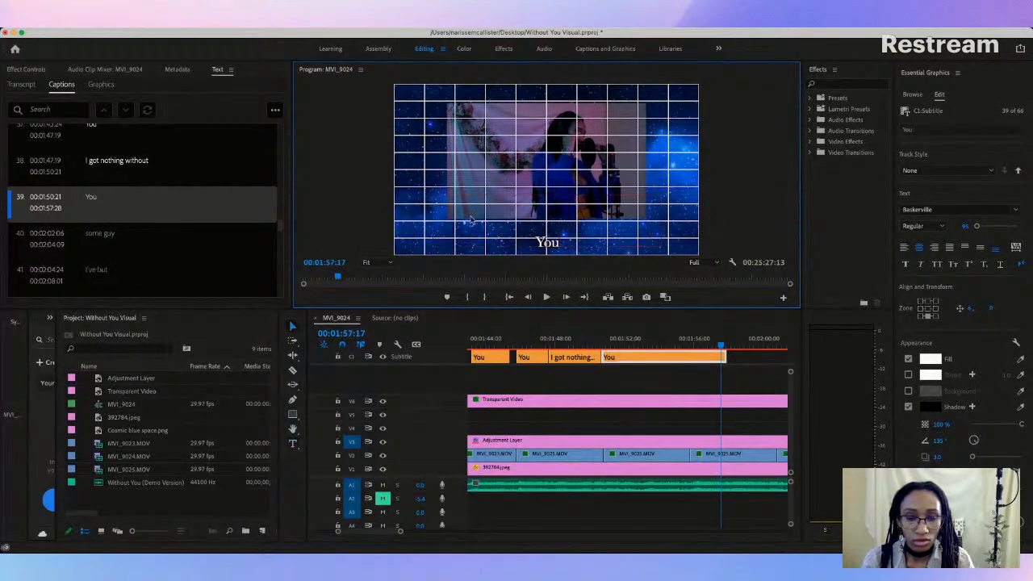
left_click(549, 242)
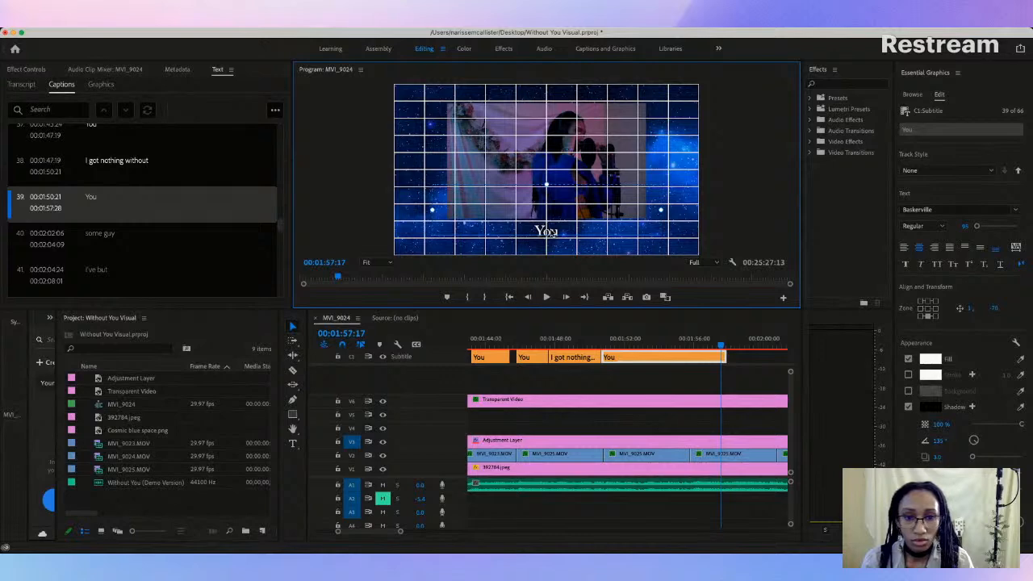
Step: Play up to each repeated vocal and split caption 39, "You", at 00:01:52:25 and 00:01:55:12
left_click(567, 345)
key("space")
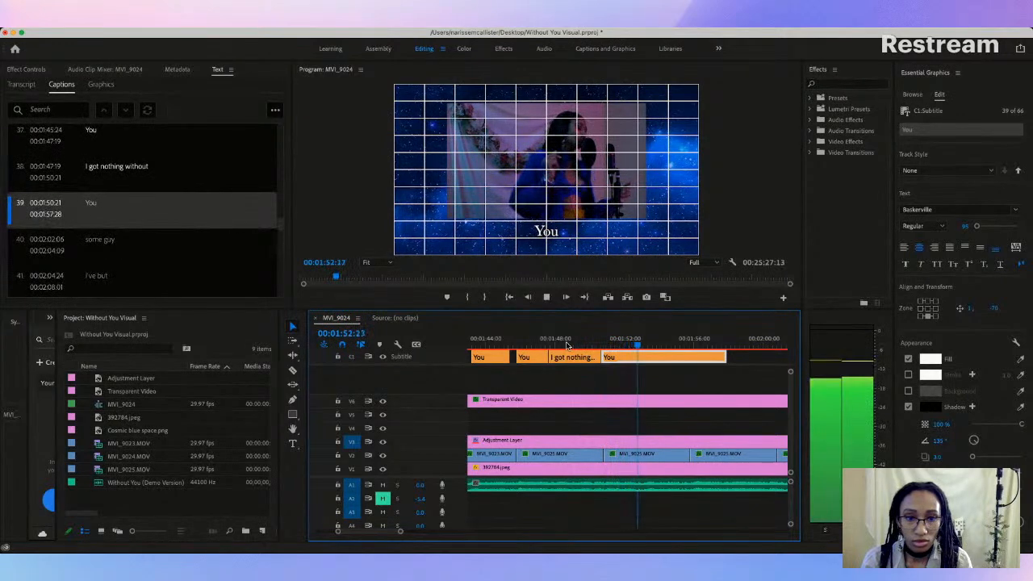
key("space")
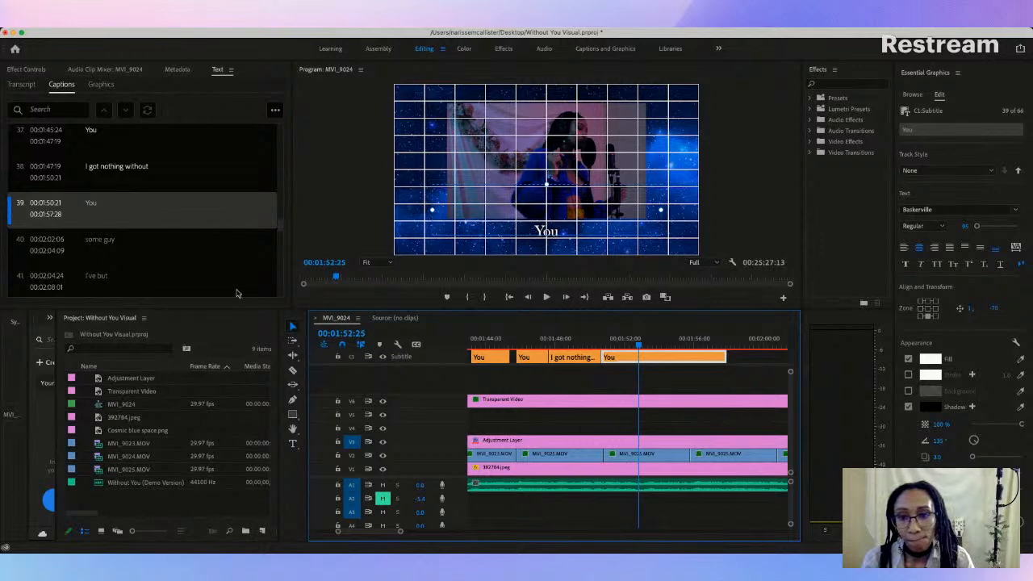
left_click(293, 371)
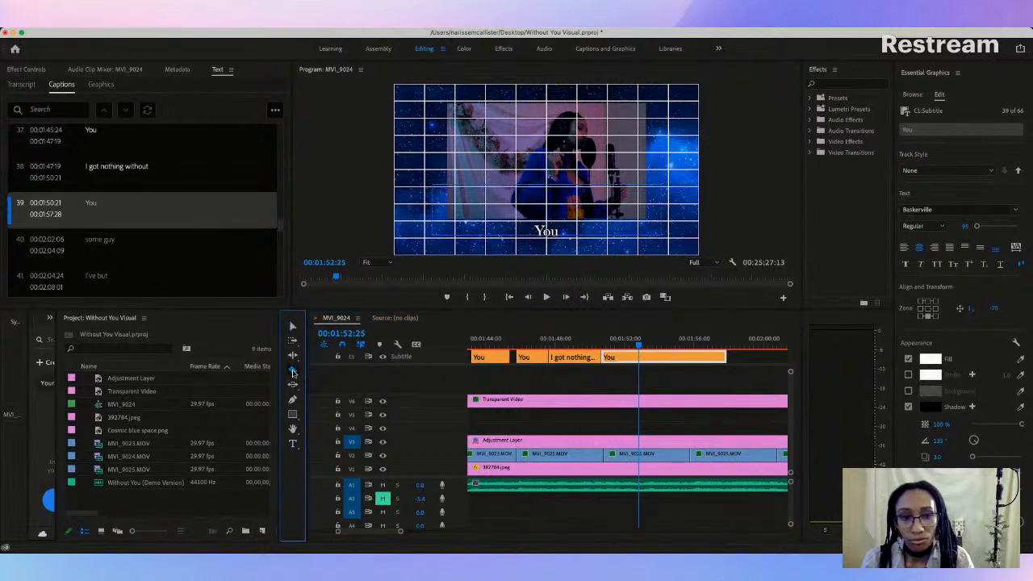
left_click(640, 357)
key("space")
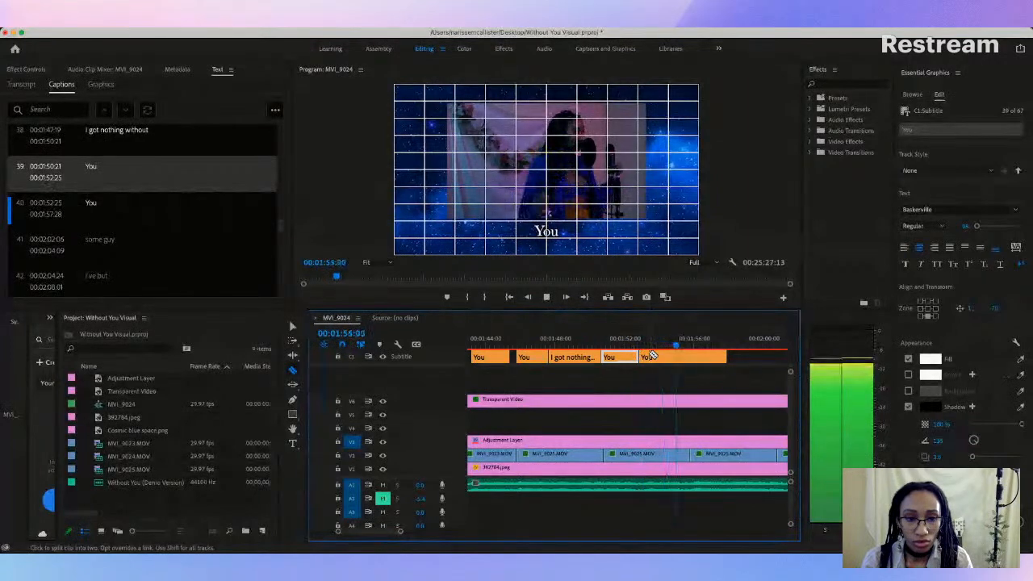
key("space")
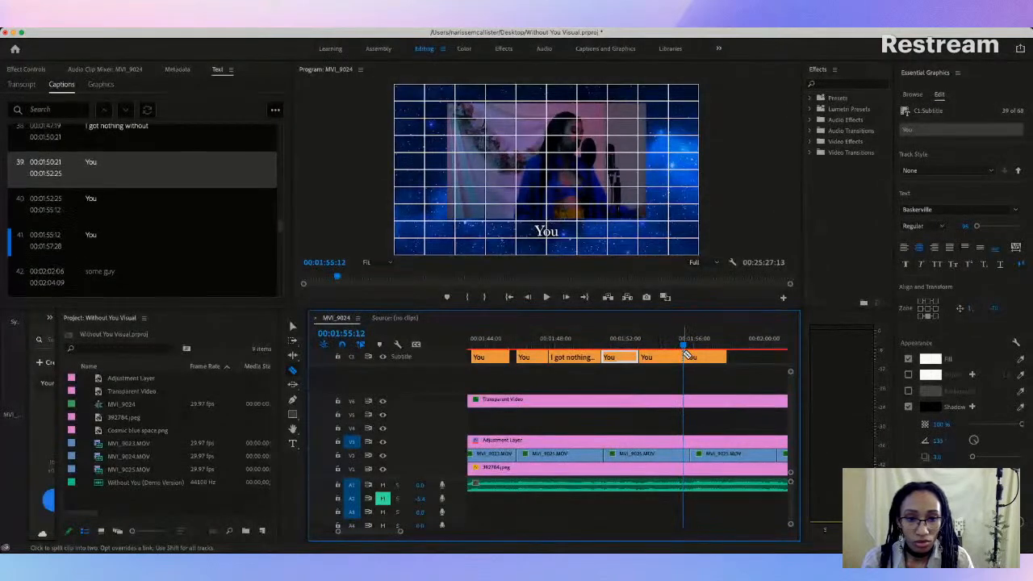
key("v")
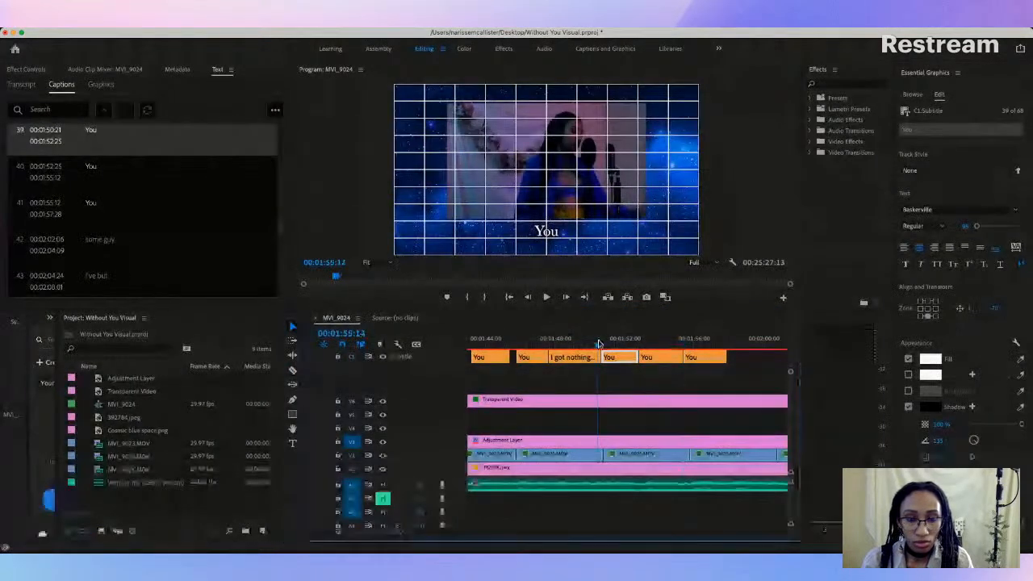
Step: Replay the split "You" captions and trim the start of caption 40 to 00:01:53:03, leaving a gap after caption 39
key("space")
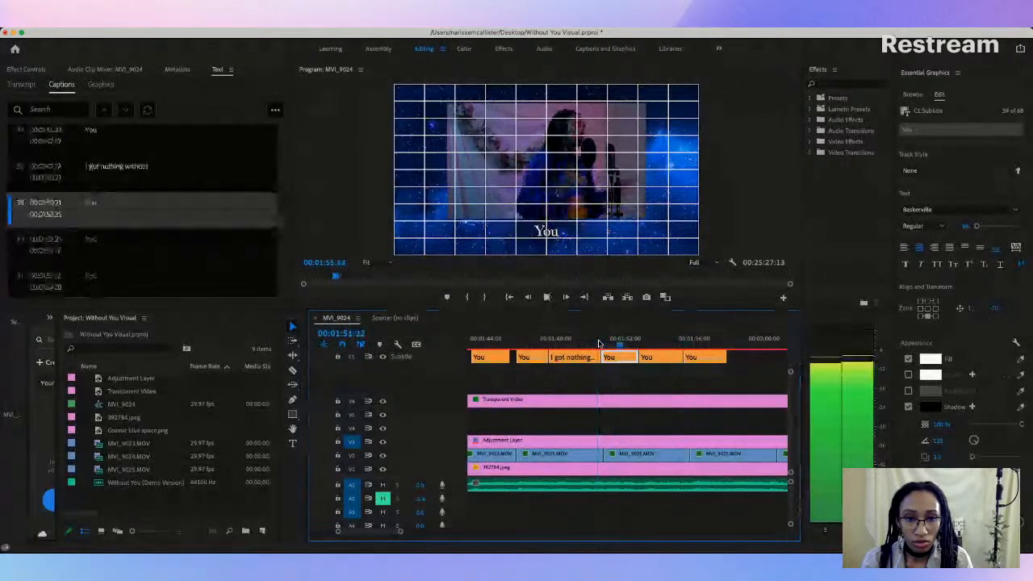
key("space")
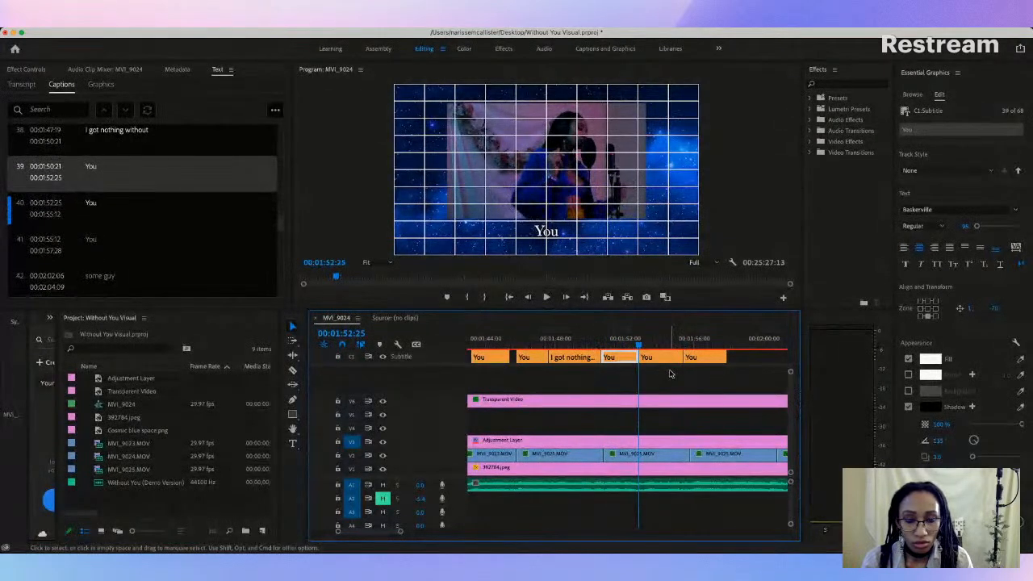
key("space")
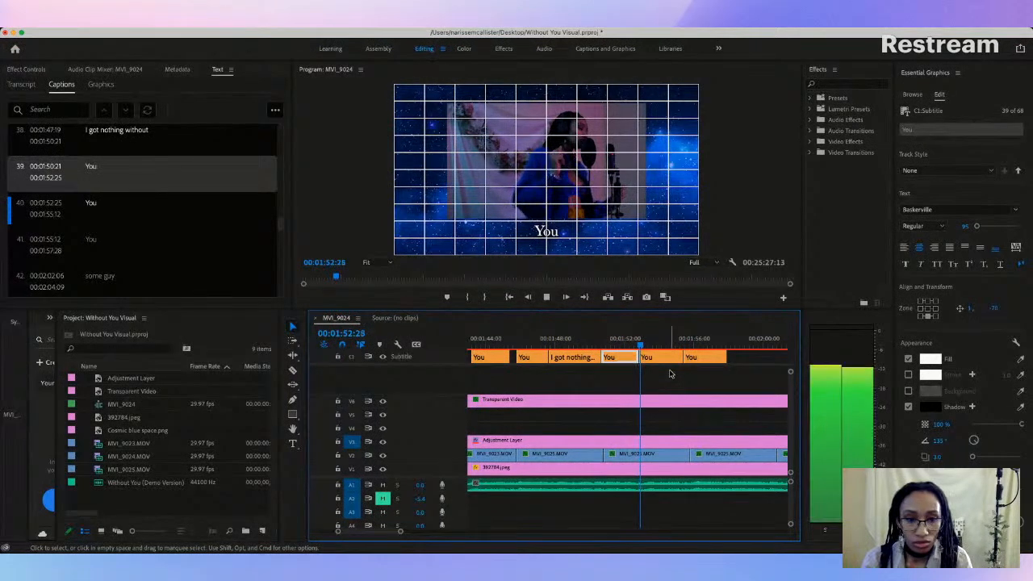
key("space")
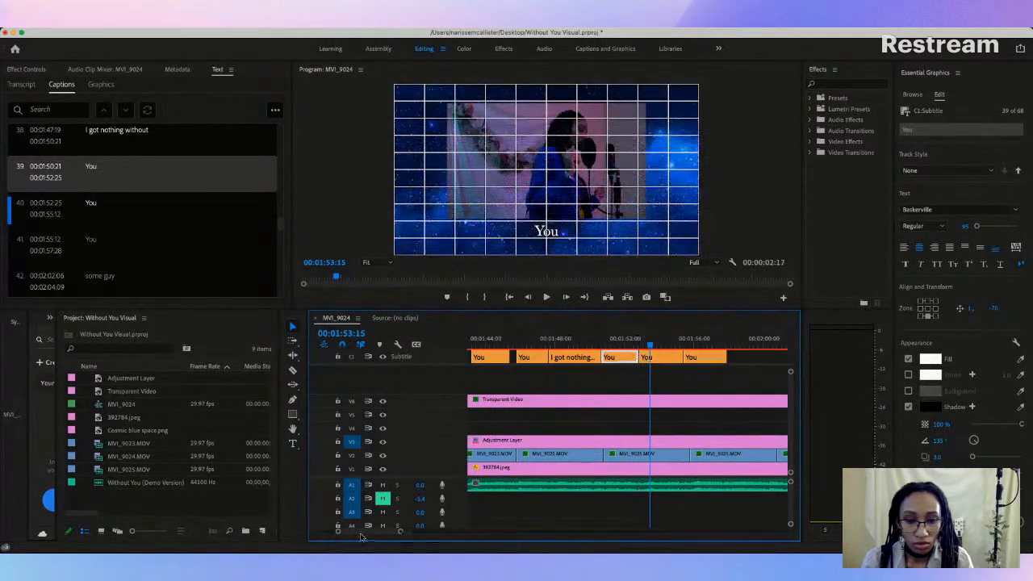
left_click_drag(403, 532, 387, 533)
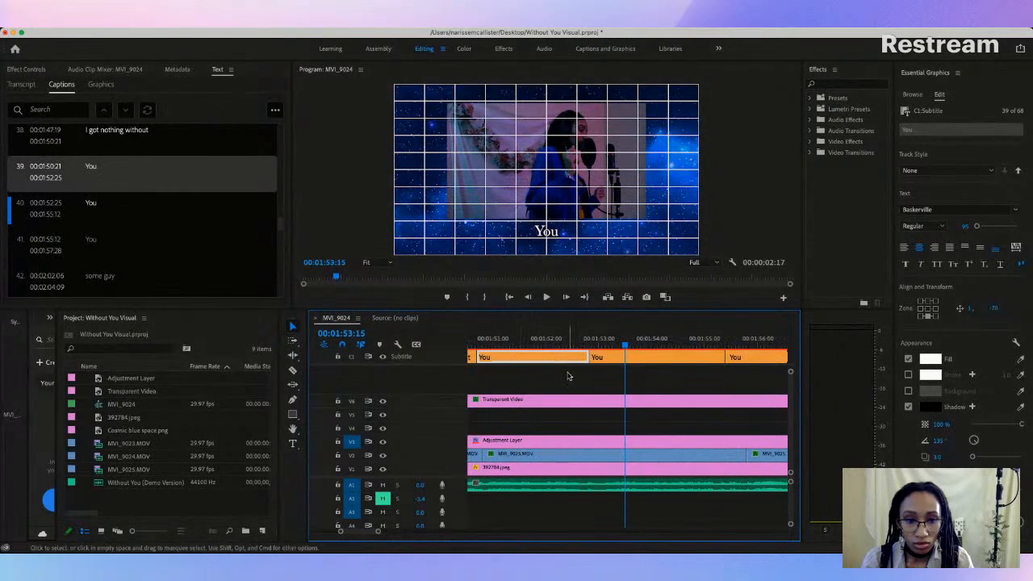
left_click(597, 356)
left_click_drag(591, 356, 602, 357)
left_click(586, 345)
key("space")
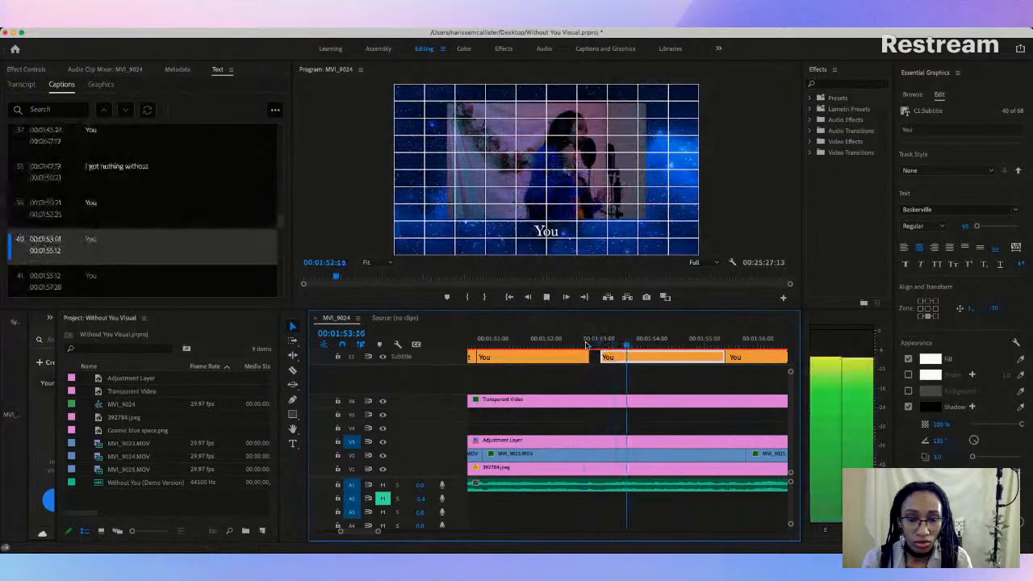
left_click_drag(602, 355, 605, 356)
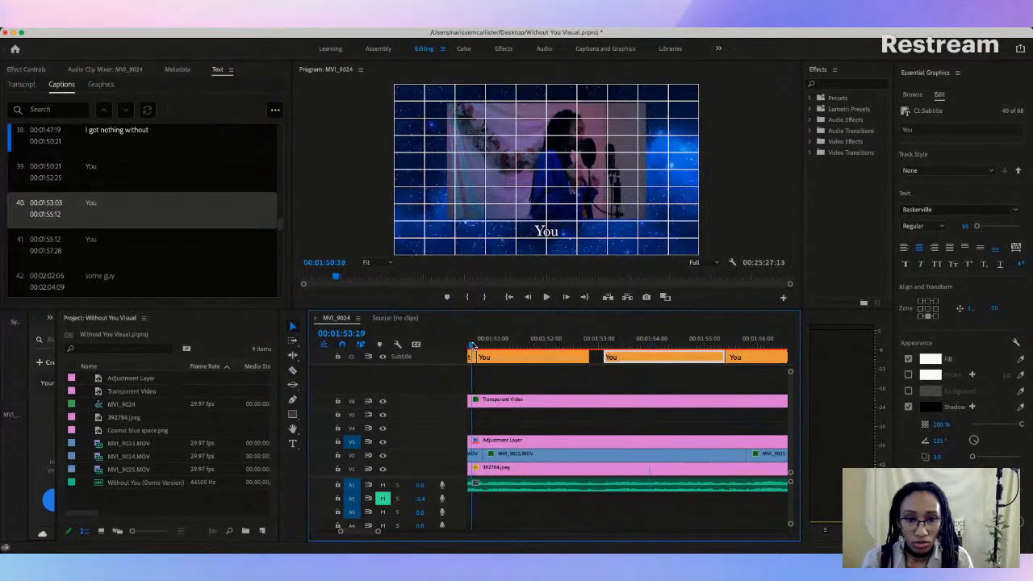
Step: Play through captions 39 to 41 and trim the start of caption 41, "You", to 00:01:55:24
key("space")
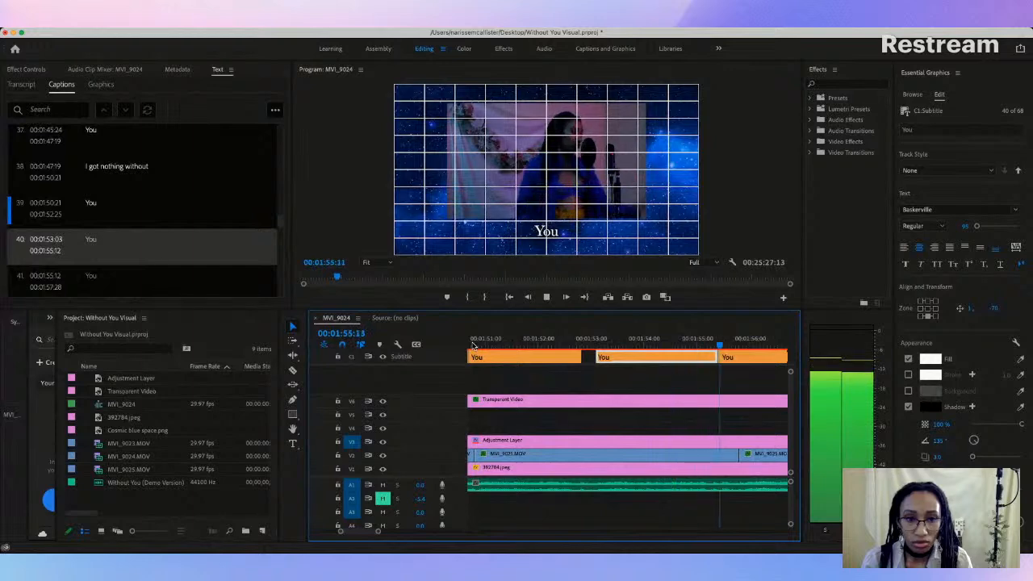
key("space")
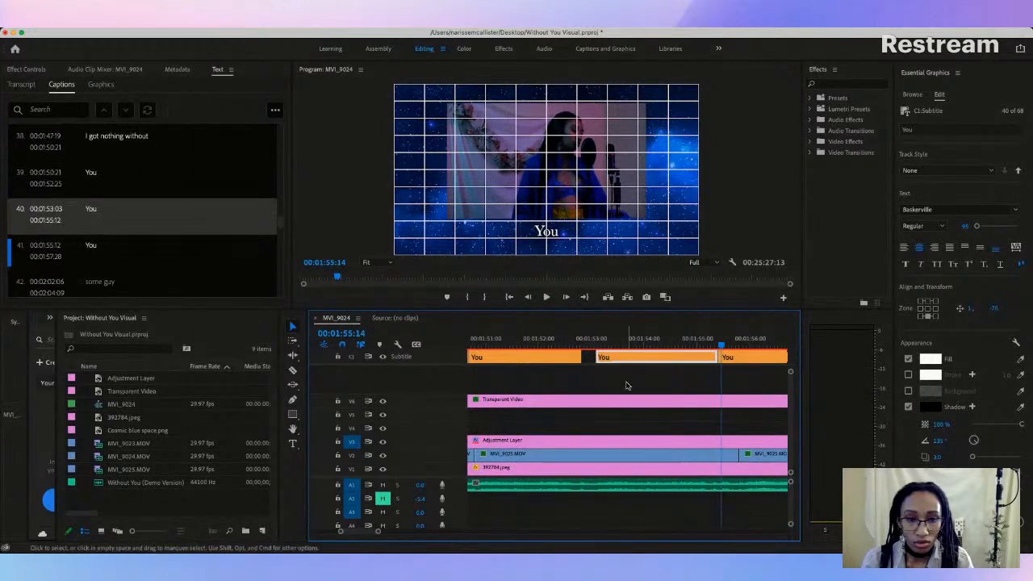
scroll(661, 385, "right", 3)
key("space")
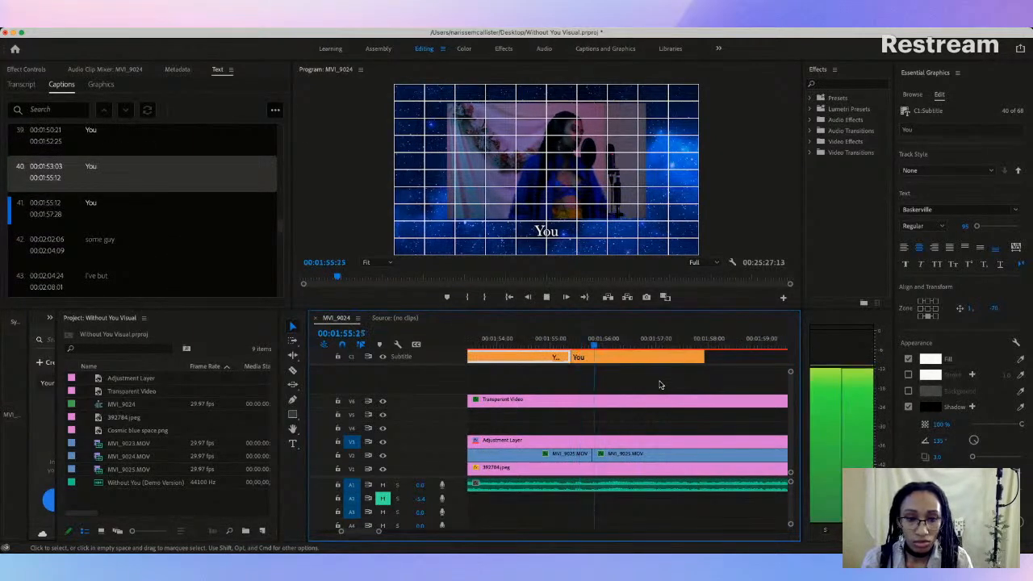
key("space")
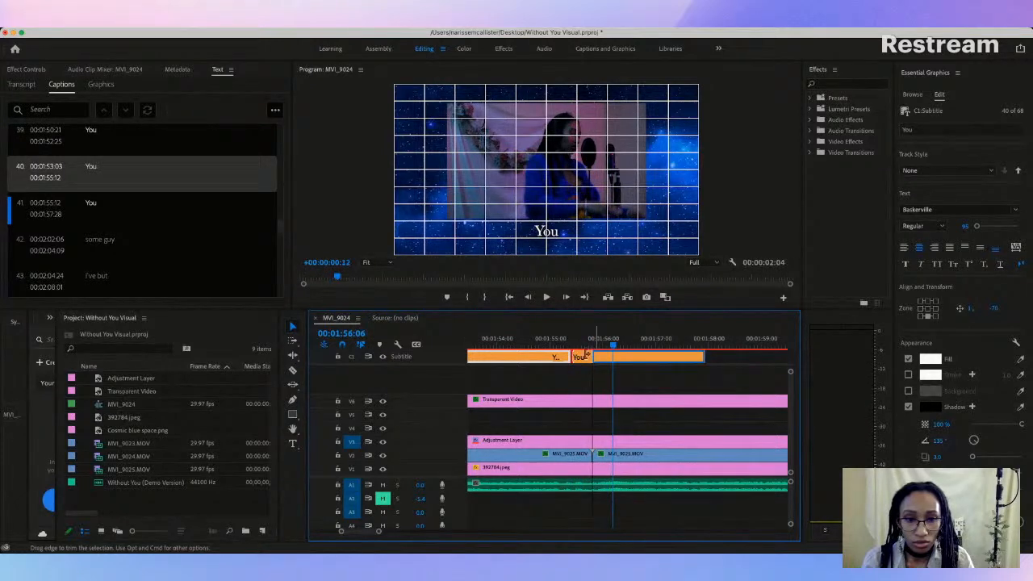
left_click_drag(586, 355, 588, 355)
Step: Replay caption 41, "You", against the vocals and trim its end to 00:01:57:22
left_click(545, 345)
key("space")
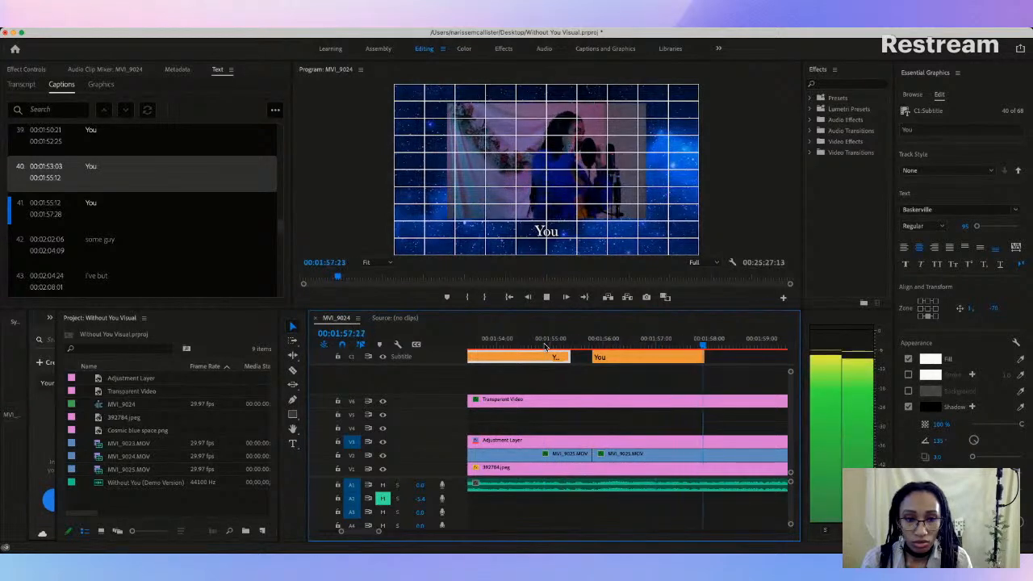
key("space")
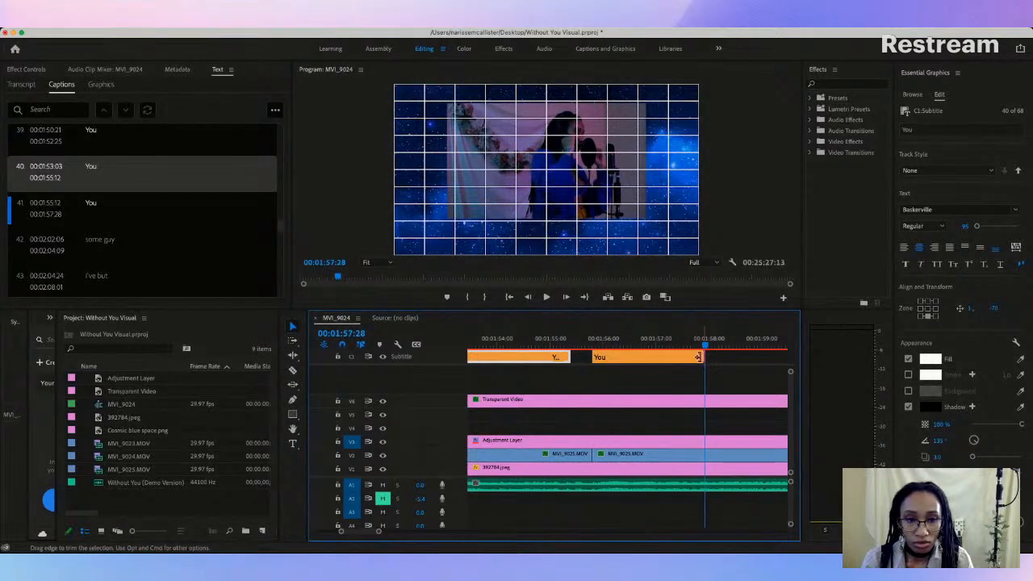
left_click_drag(688, 356, 692, 356)
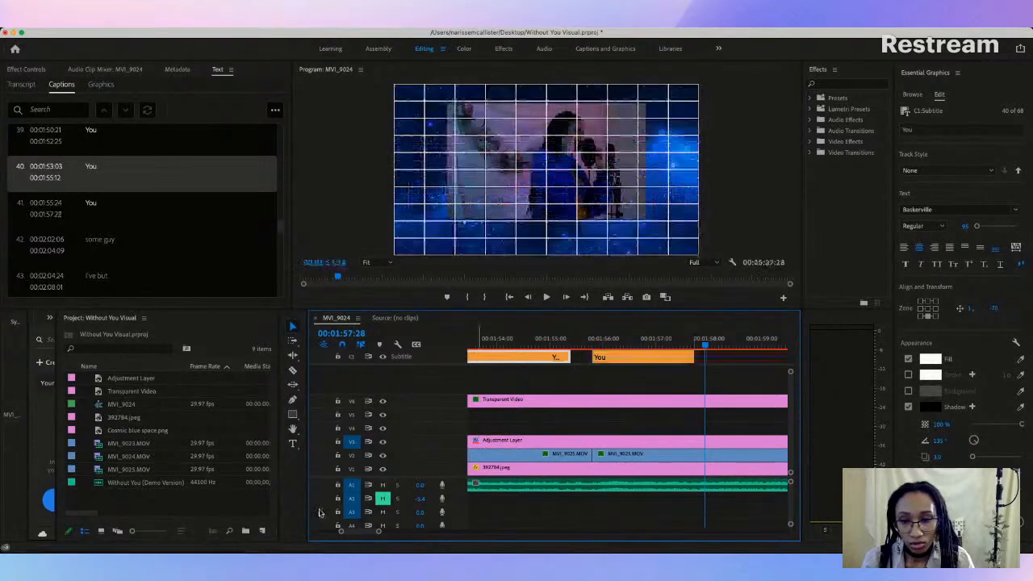
Step: Move caption 42, "some guy", earlier in the timeline to start at 00:01:58:00, shortly after the last "You"
mouse_move(381, 536)
left_mouse_down()
mouse_move(464, 525)
mouse_move(390, 531)
left_mouse_up()
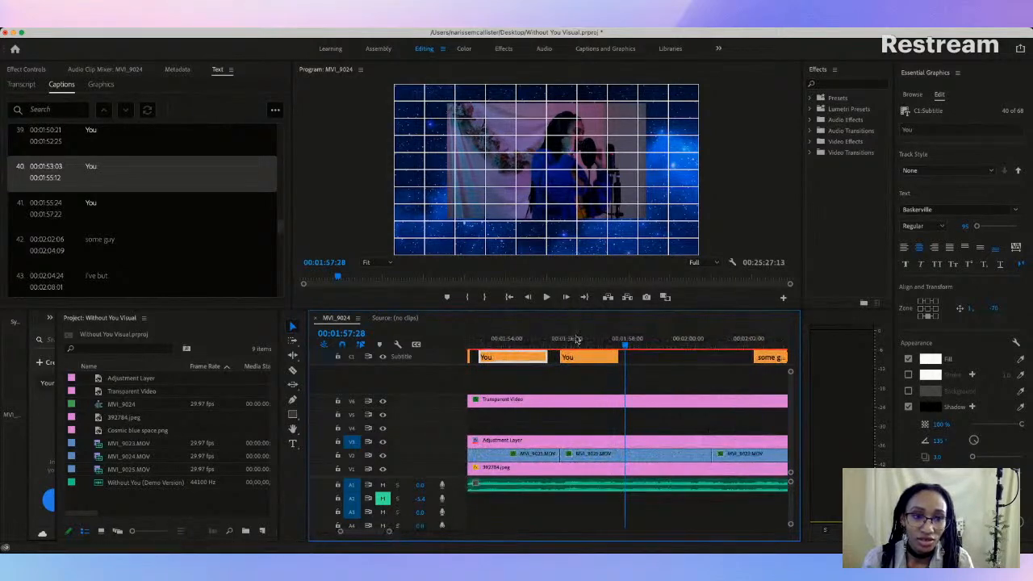
left_click(582, 340)
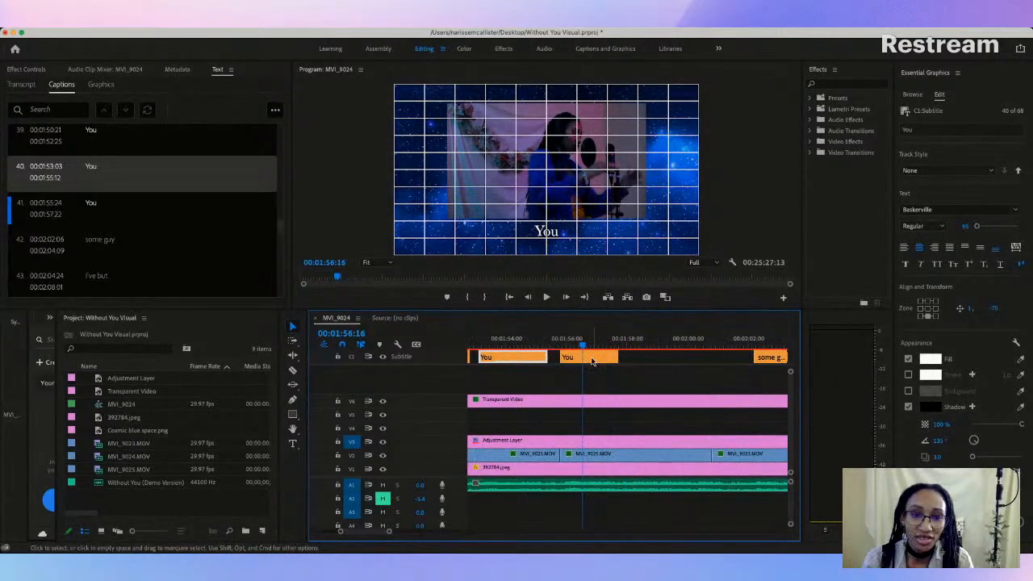
left_click(768, 358)
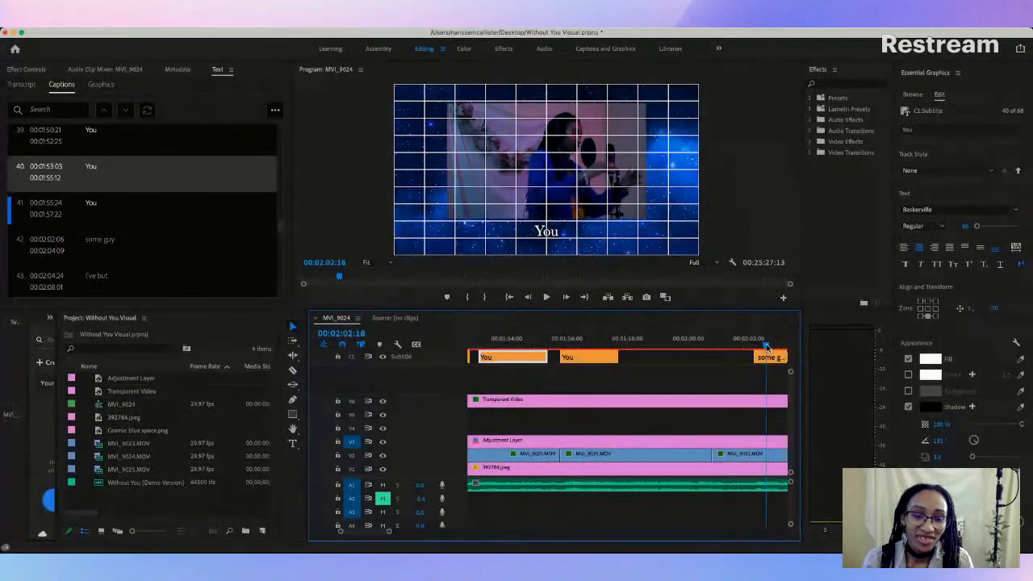
left_click_drag(768, 359, 649, 366)
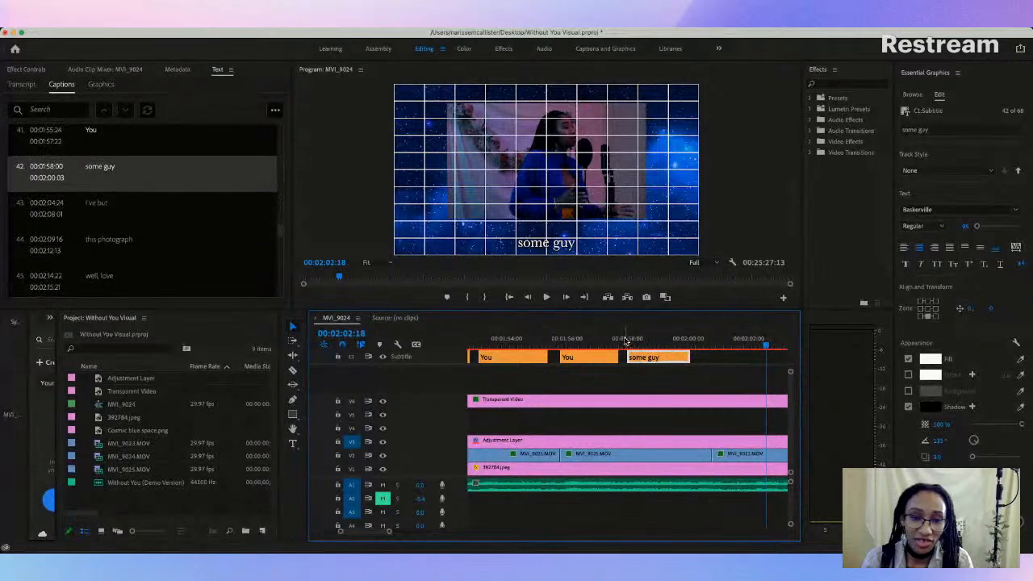
Step: Replay caption 42 against the vocals and change its text to "I got nothing without"
left_click(595, 345)
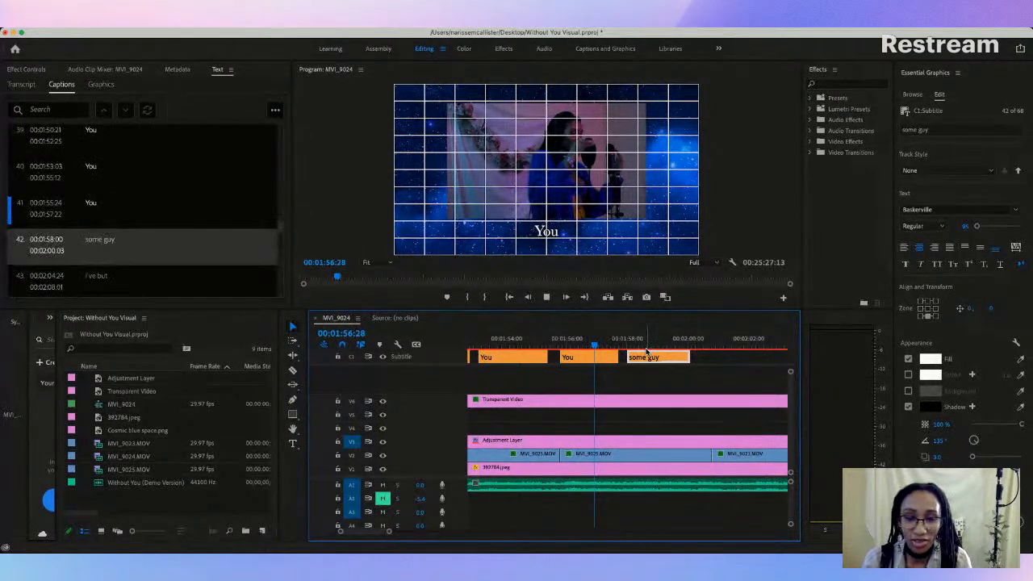
key("space")
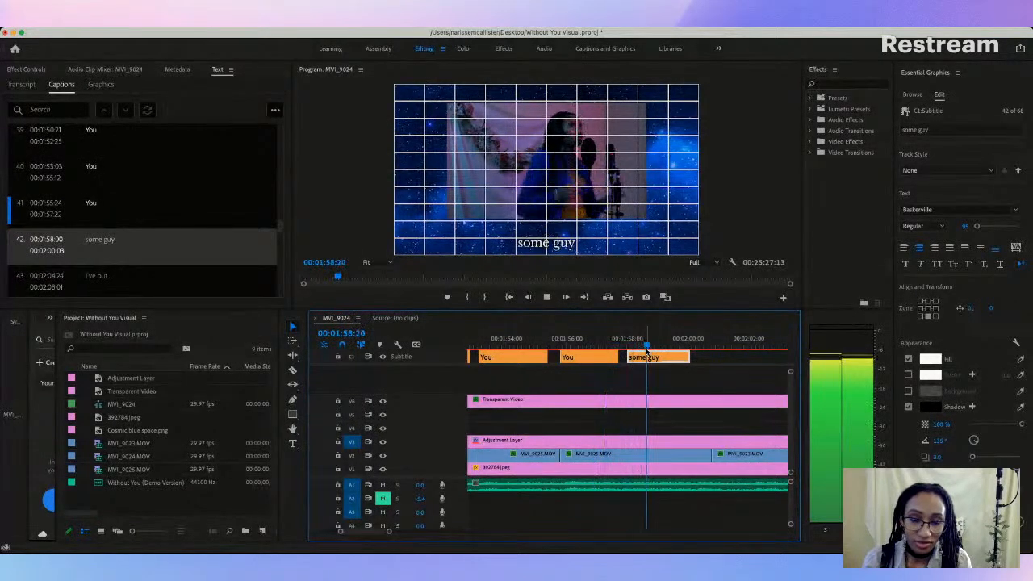
key("space")
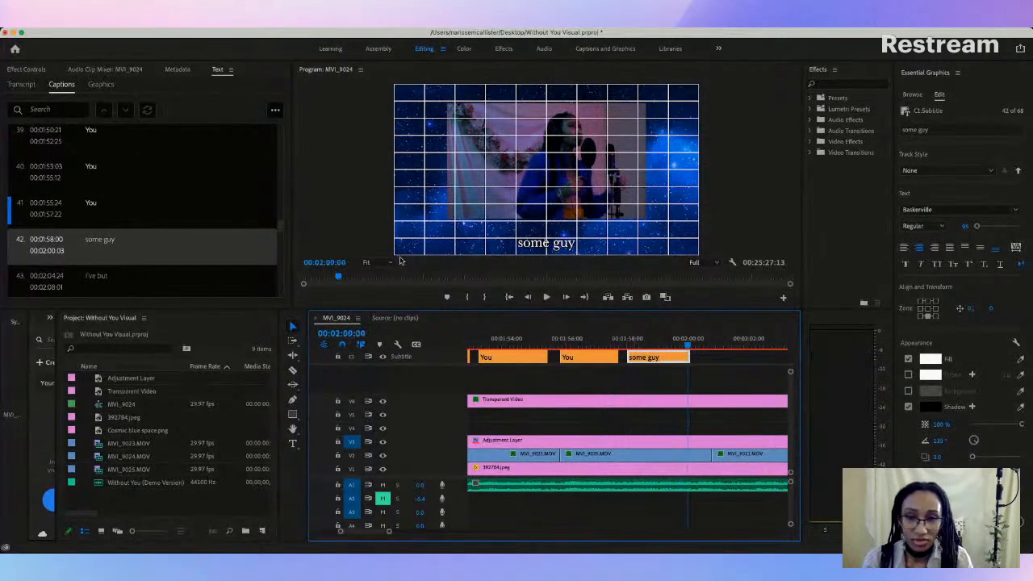
double_click(103, 240)
key("BackSpace")
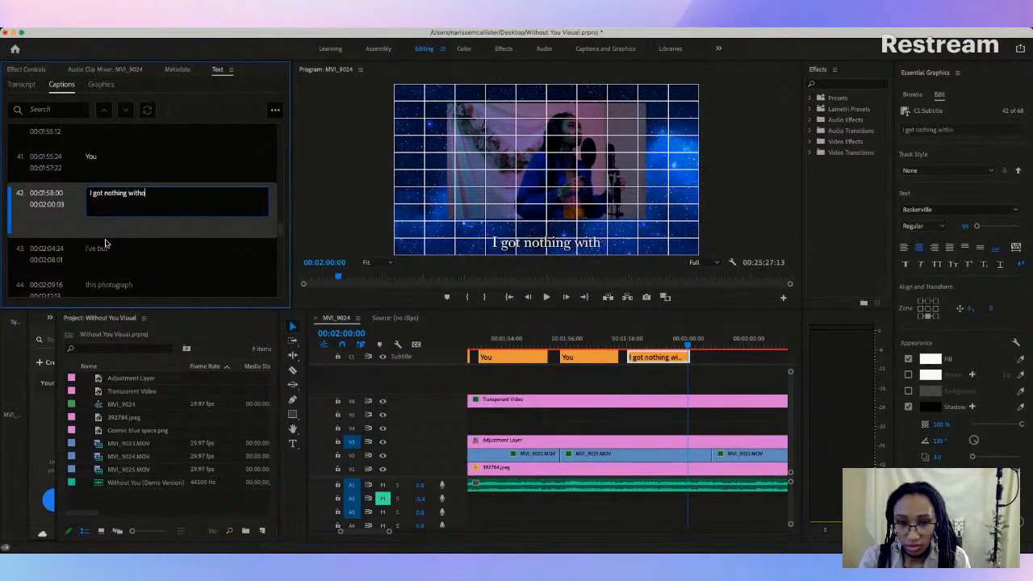
left_click(670, 376)
Step: Play through caption 42, "I got nothing without", and extend it to run from 00:01:57:22 to 00:02:01:05
key("space")
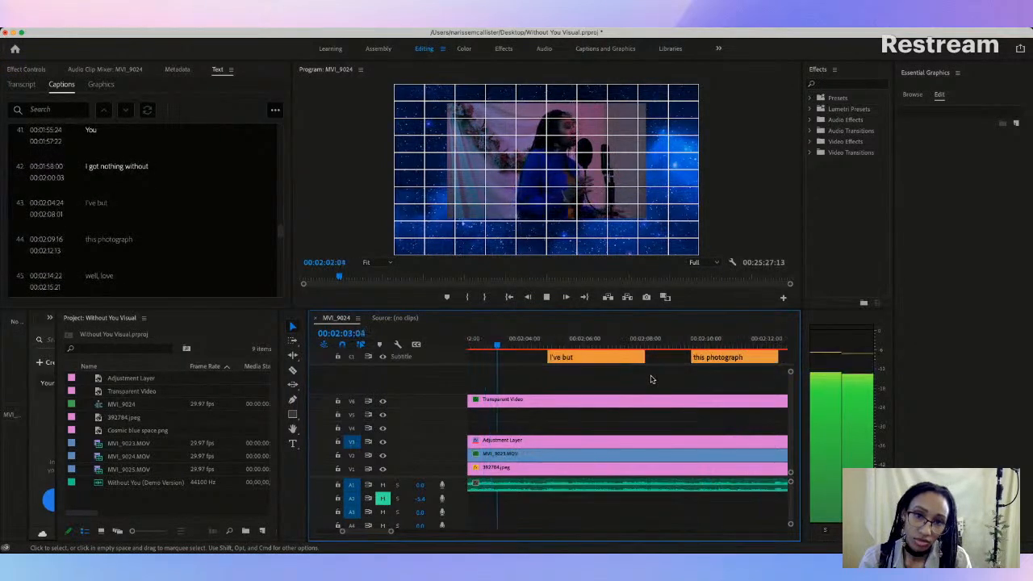
key("space")
scroll(553, 376, "left", 5)
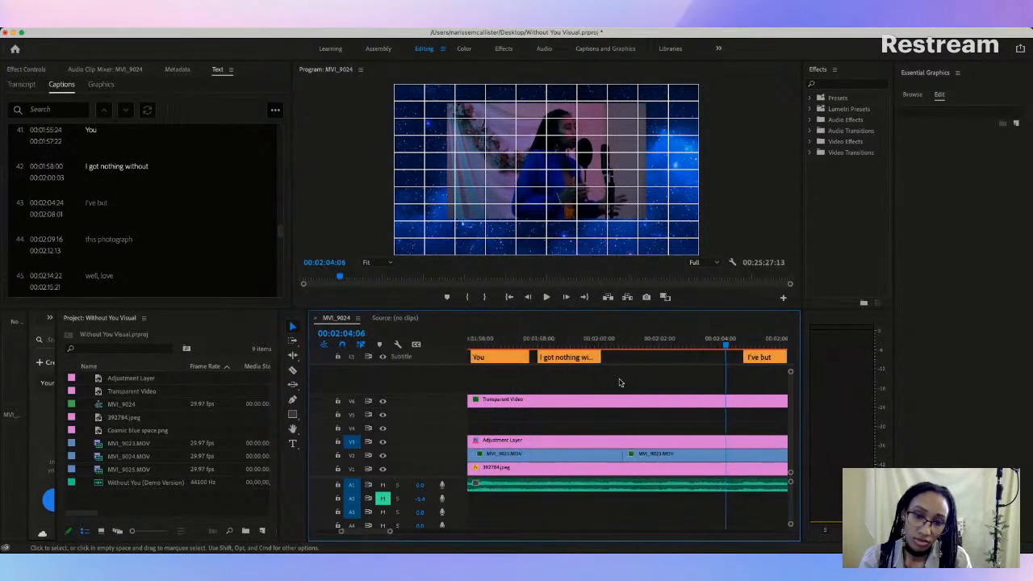
left_click(588, 339)
key("space")
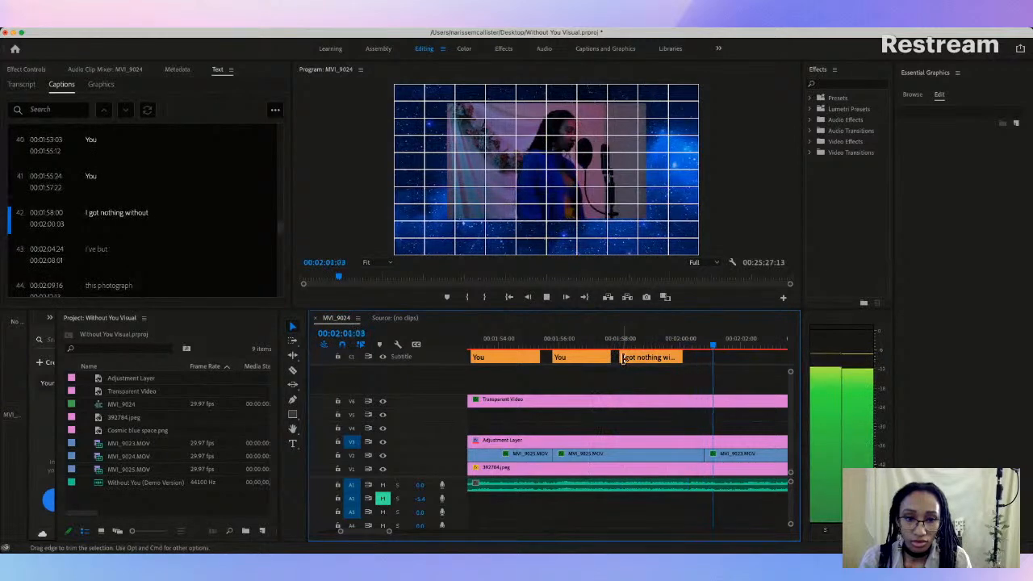
key("space")
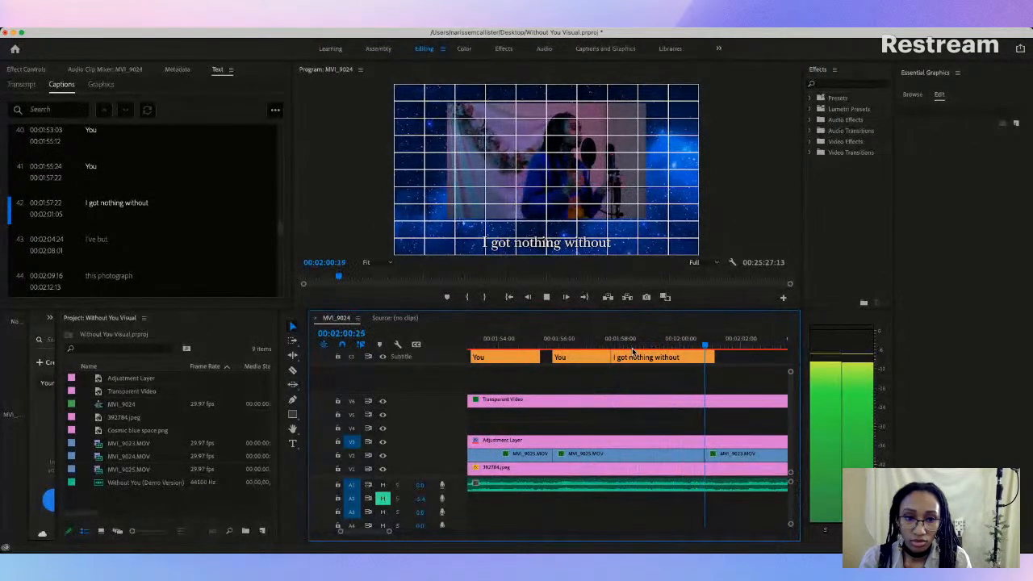
key("space")
Step: Raise the "I got nothing without" caption text in the preview so it sits just below the video frame
left_click(667, 340)
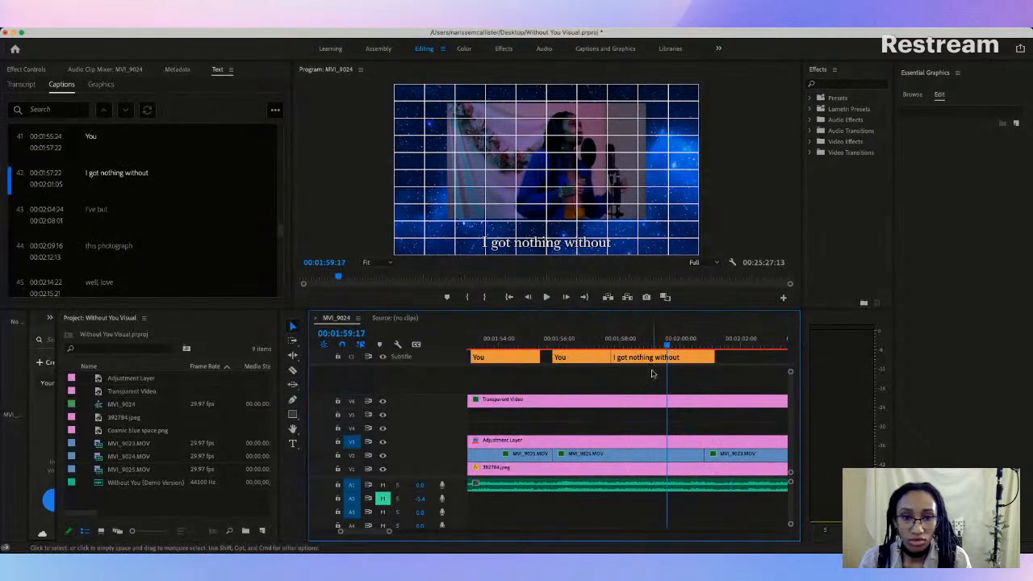
left_click(545, 242)
left_click_drag(546, 240, 545, 234)
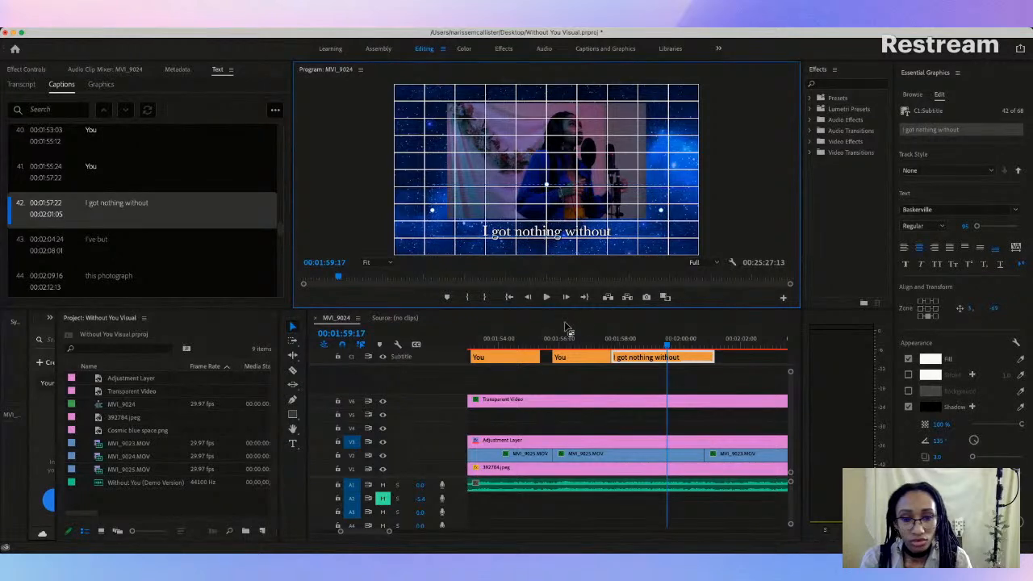
Step: Replay caption 42, "I got nothing without", and trim its end to 00:02:00:24
left_click(579, 347)
key("space")
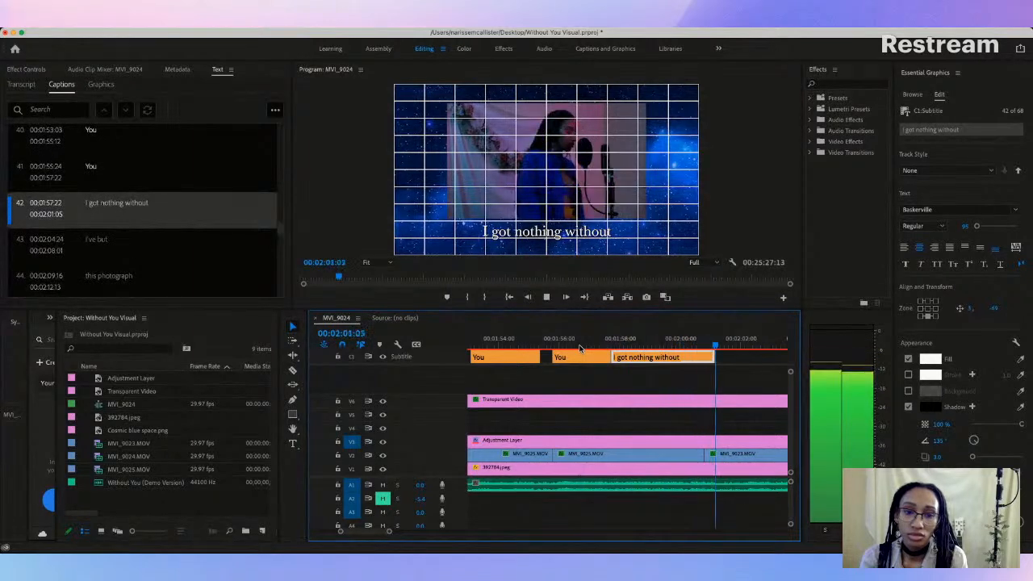
key("space")
scroll(733, 380, "right", 5)
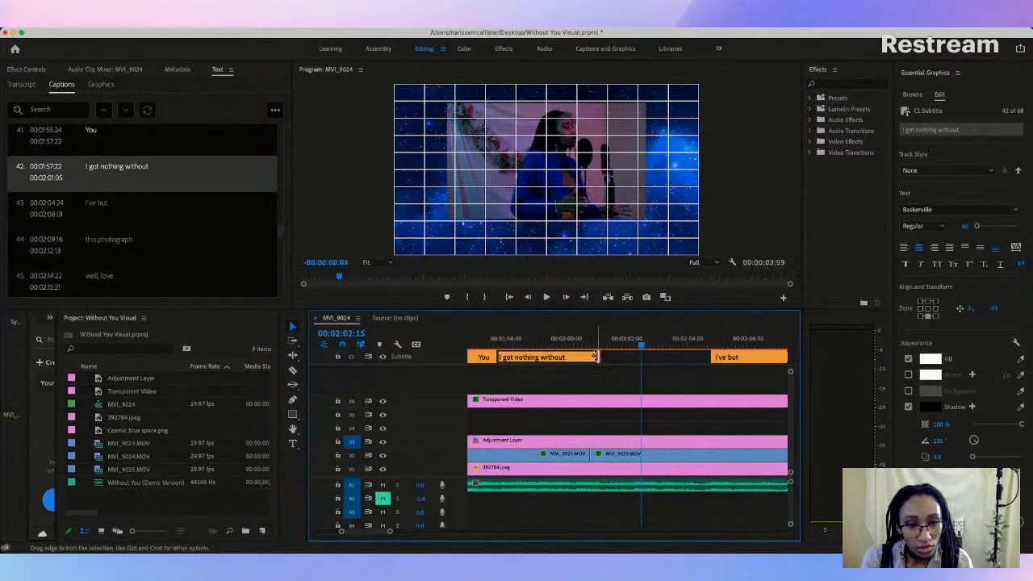
left_click_drag(587, 356, 589, 356)
Step: Play on into caption 43 and change its text from "I've but" to "All I've got"
left_click(563, 344)
key("space")
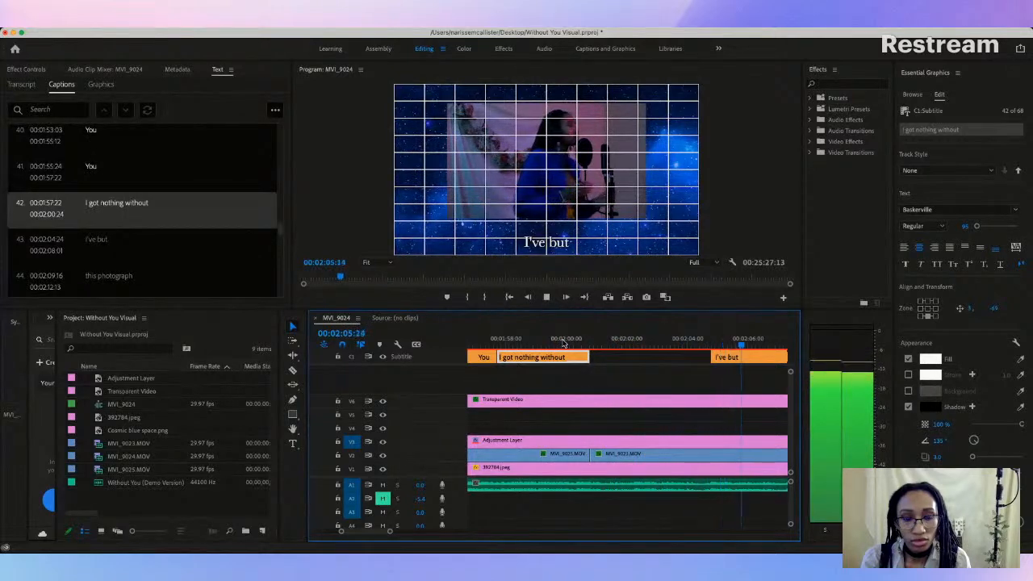
key("space")
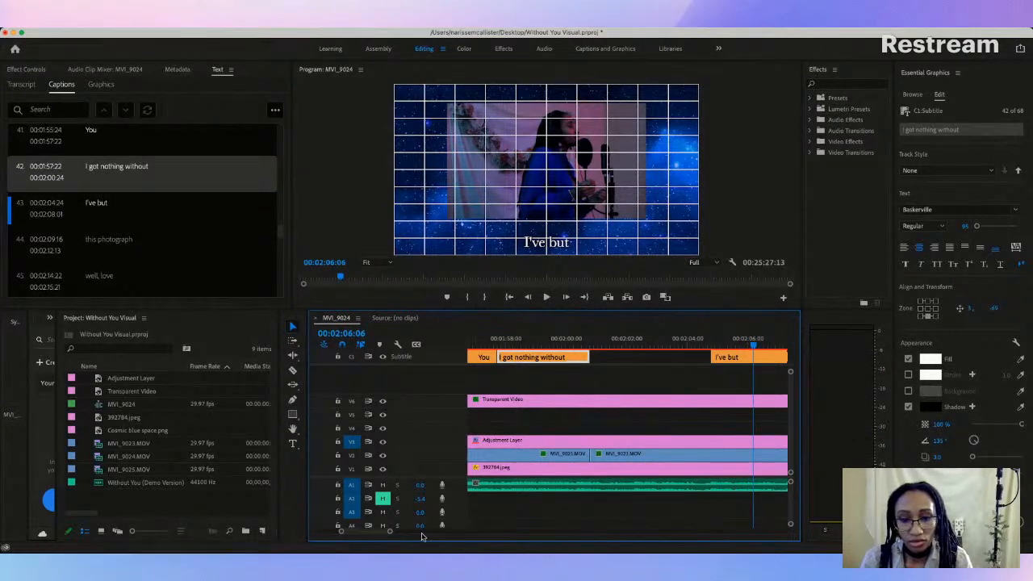
mouse_move(388, 534)
left_mouse_down()
mouse_move(454, 528)
mouse_move(397, 535)
left_mouse_up()
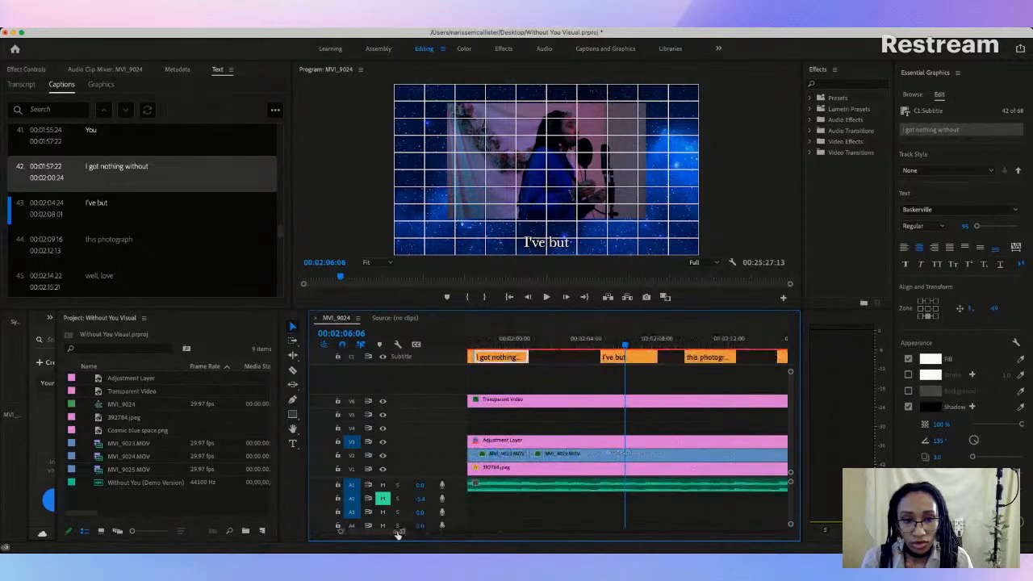
left_click(610, 358)
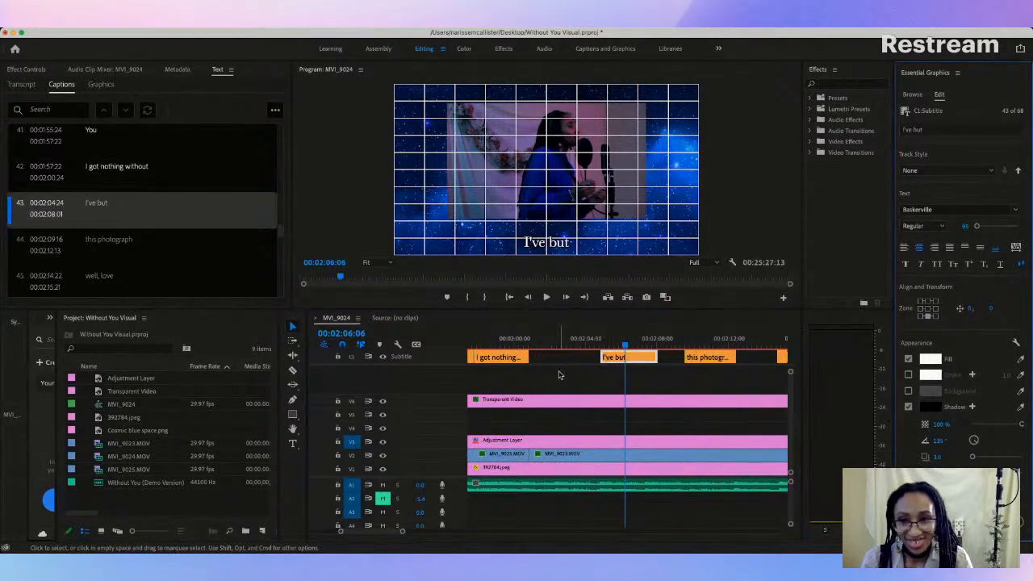
double_click(130, 203)
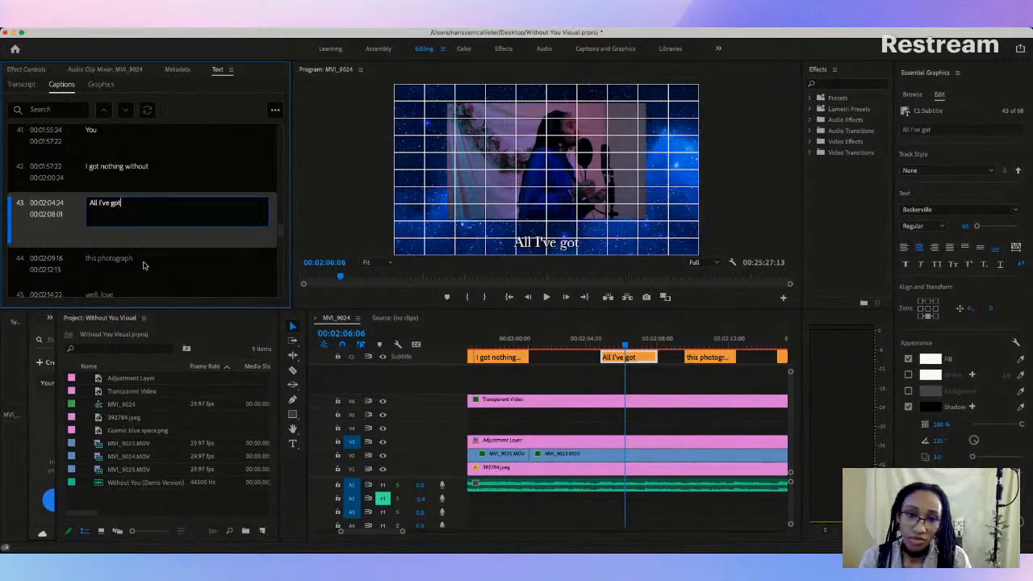
left_click(696, 359)
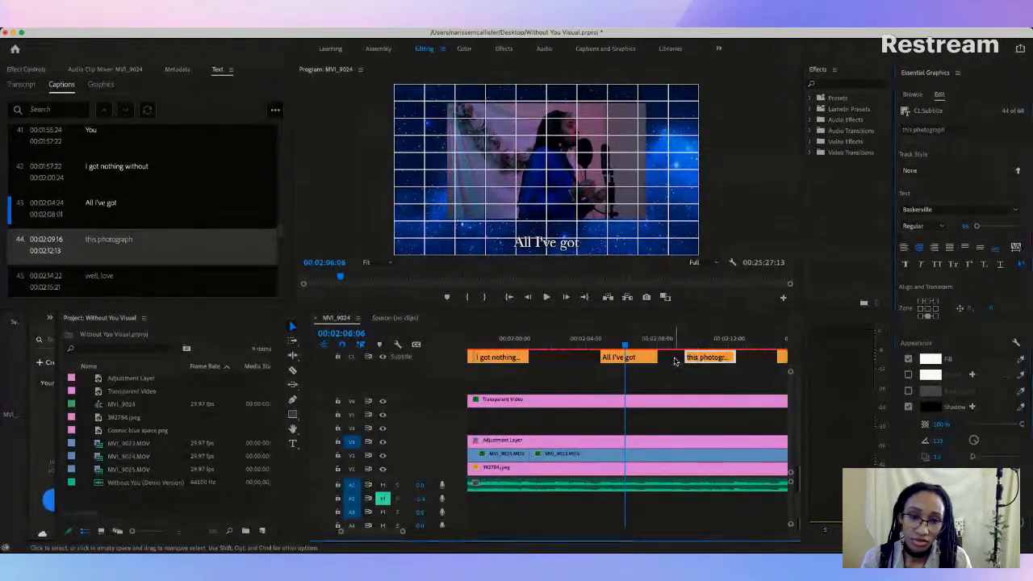
Step: Replay caption 43, "All I've got", and adjust its start to 00:02:01:28, leaving a gap after caption 42
left_click(619, 361)
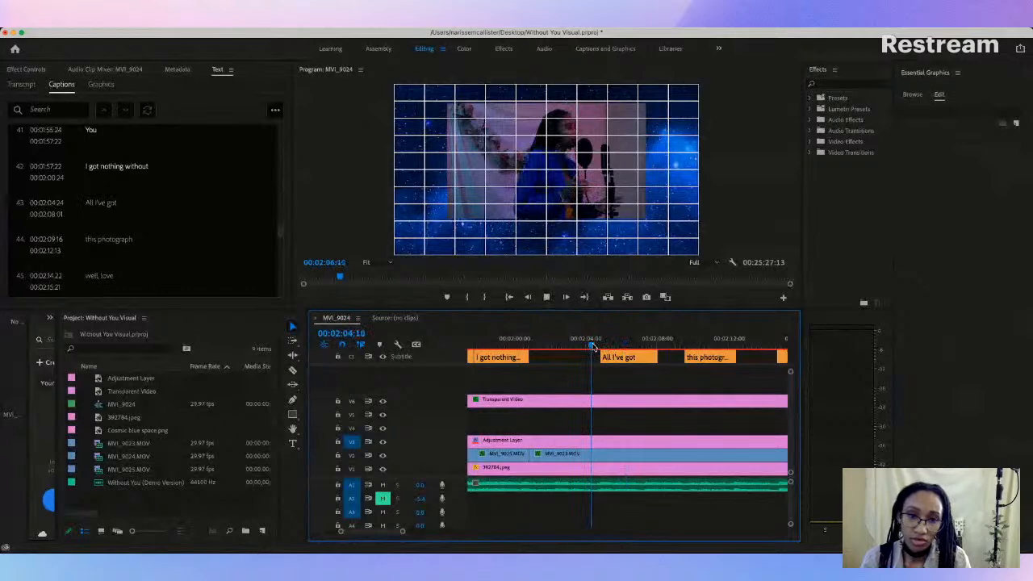
key("space")
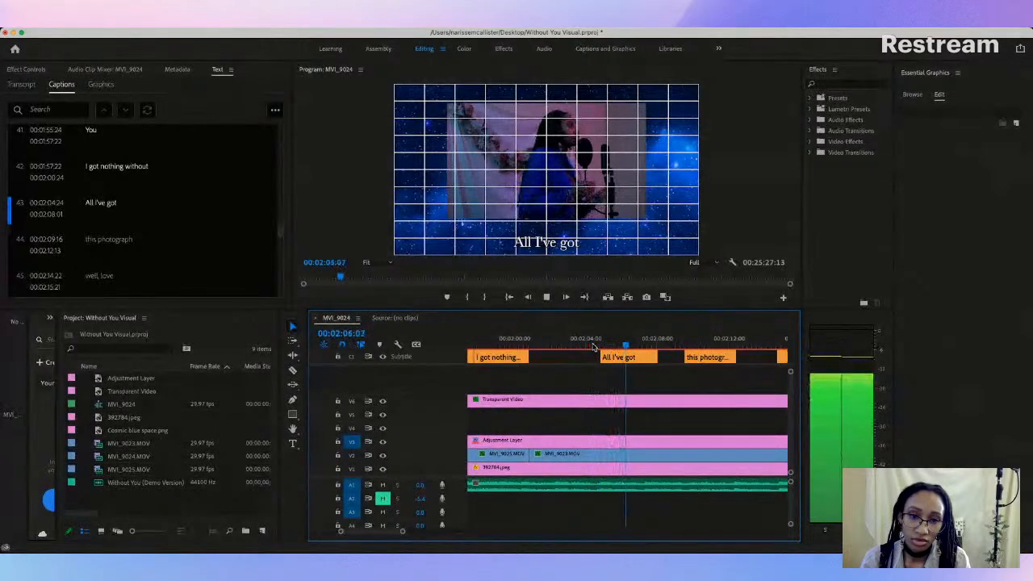
key("space")
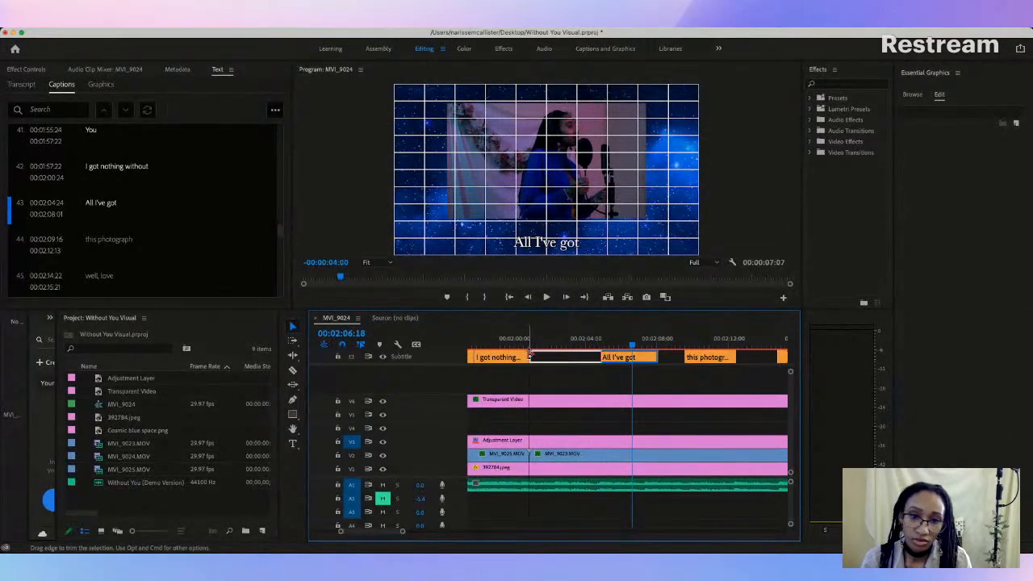
left_click_drag(530, 355, 525, 345)
key("space")
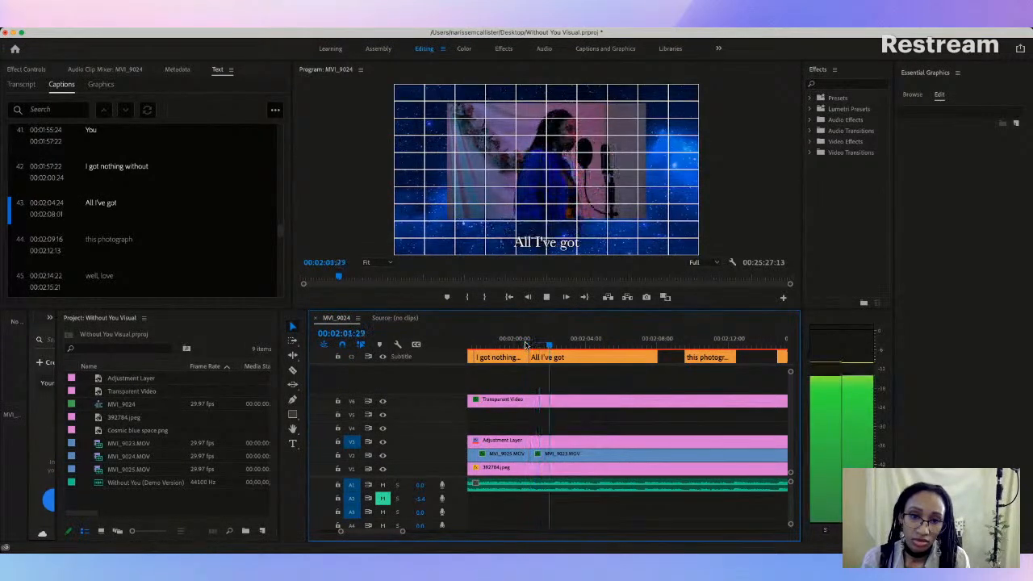
key("space")
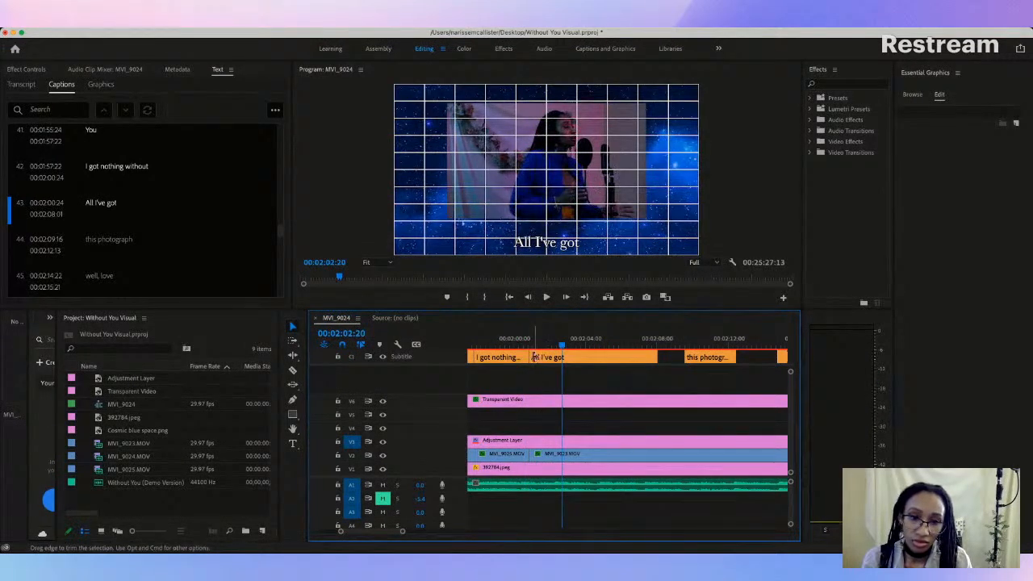
left_click_drag(530, 357, 549, 357)
Step: Play through caption 43 and extend the start of caption 44, "this photograph", back to 00:02:08:24
key("space")
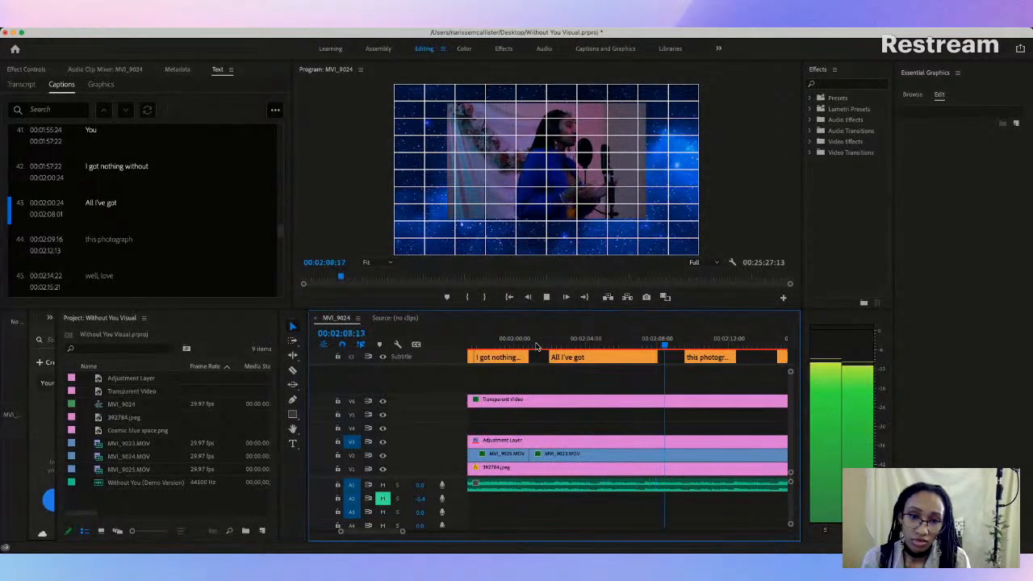
key("space")
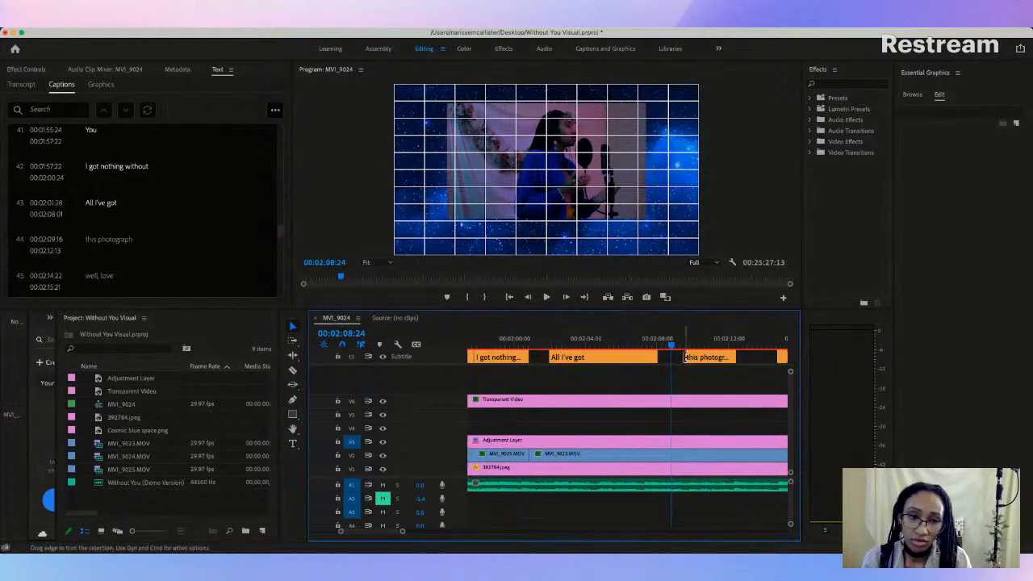
left_click(677, 357)
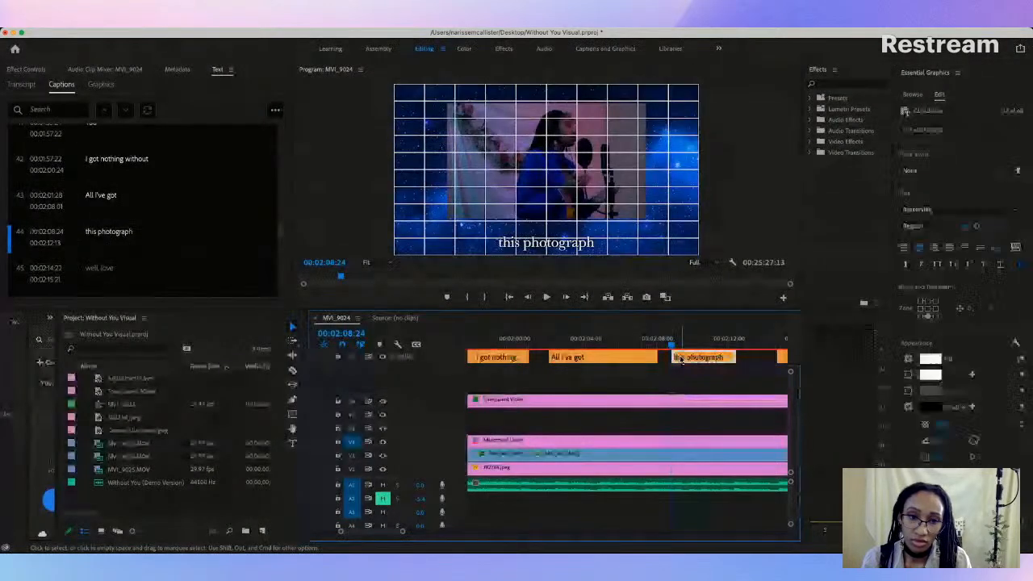
Step: Change the text of caption 44 to "All I've got are these photographs"
scroll(129, 214, "down", 1)
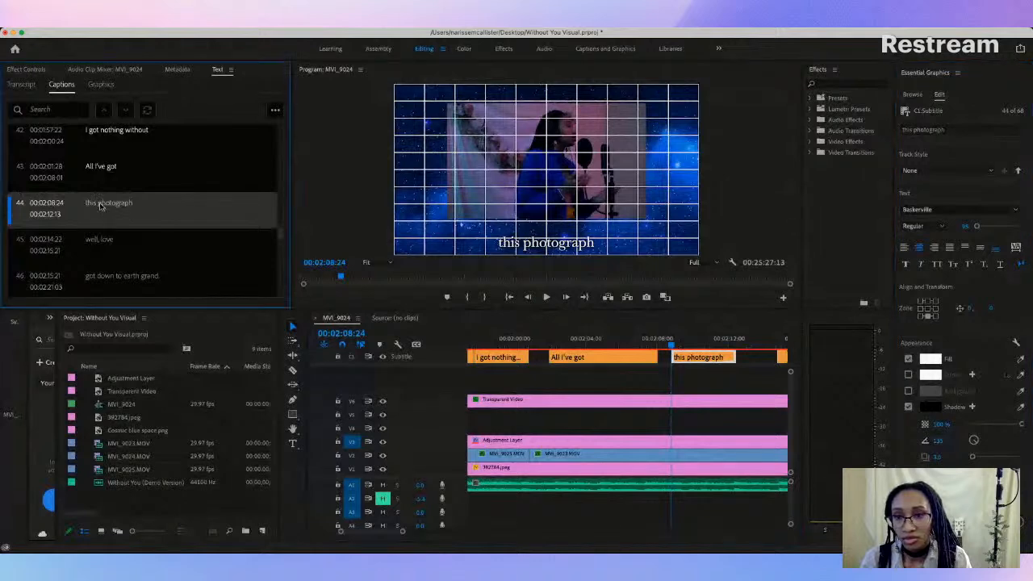
double_click(94, 205)
type("All I've got are the")
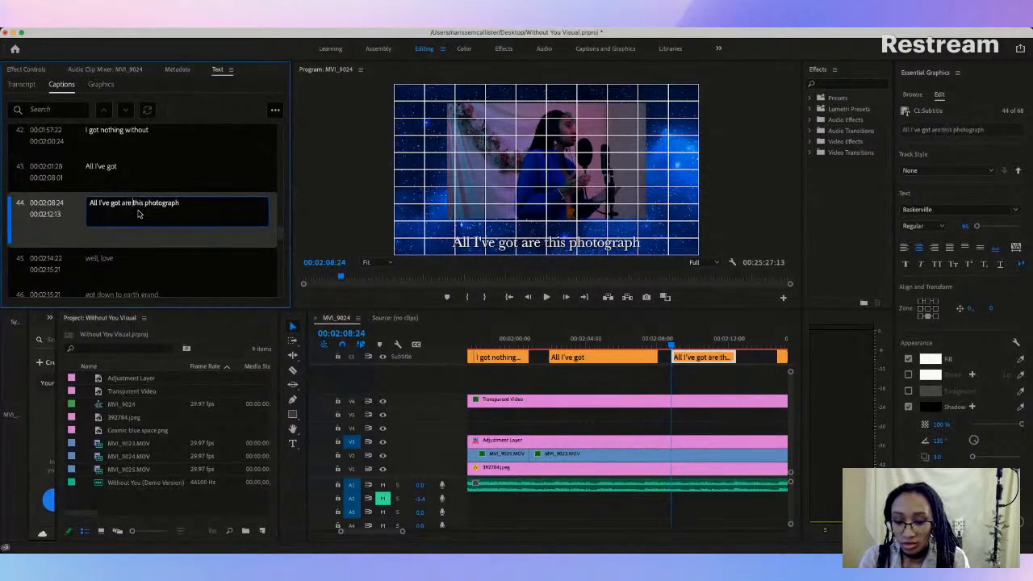
type("se")
key("Delete")
key("Delete")
key("Delete")
key("Delete")
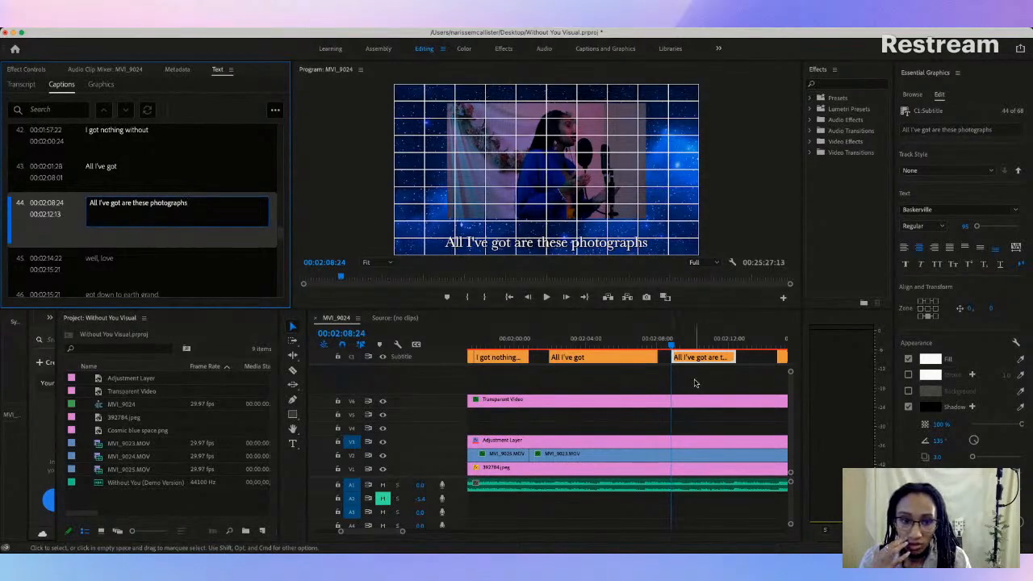
left_click(682, 372)
Step: Replay captions 43 and 44 and trim the end of caption 43, "All I've got", to 00:02:06:10
left_click(513, 345)
key("space")
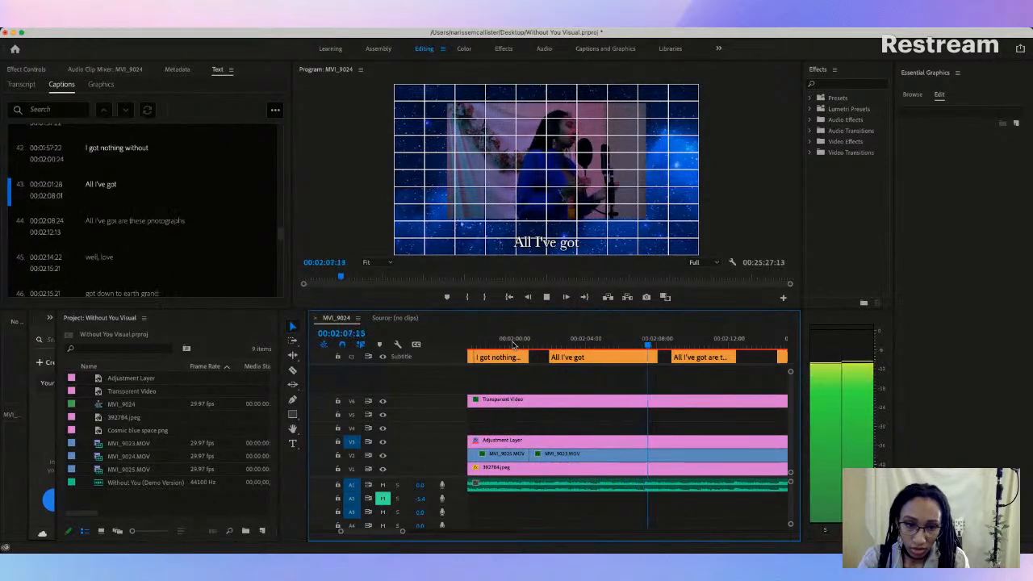
key("space")
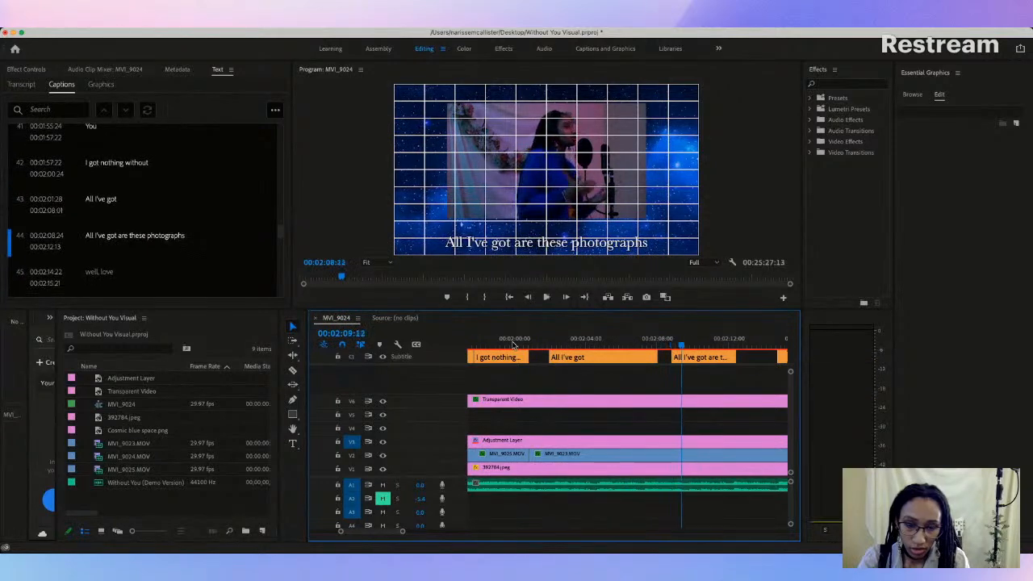
left_click_drag(657, 357, 627, 356)
Step: Close the gap between captions 43 and 44 so they meet at 00:02:07:01, and replay both against the vocals
left_click(550, 345)
key("space")
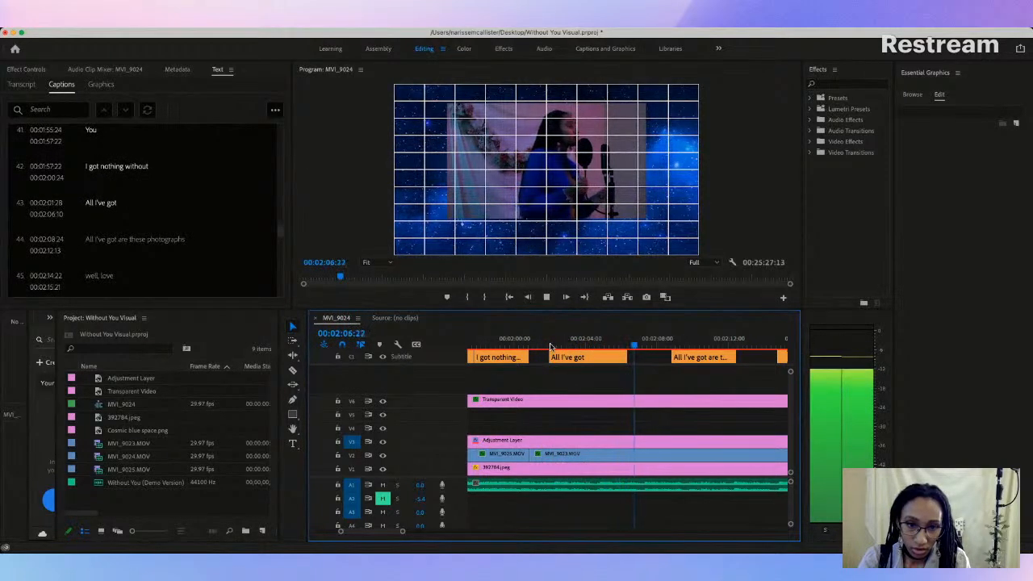
key("space")
left_click_drag(673, 356, 640, 357)
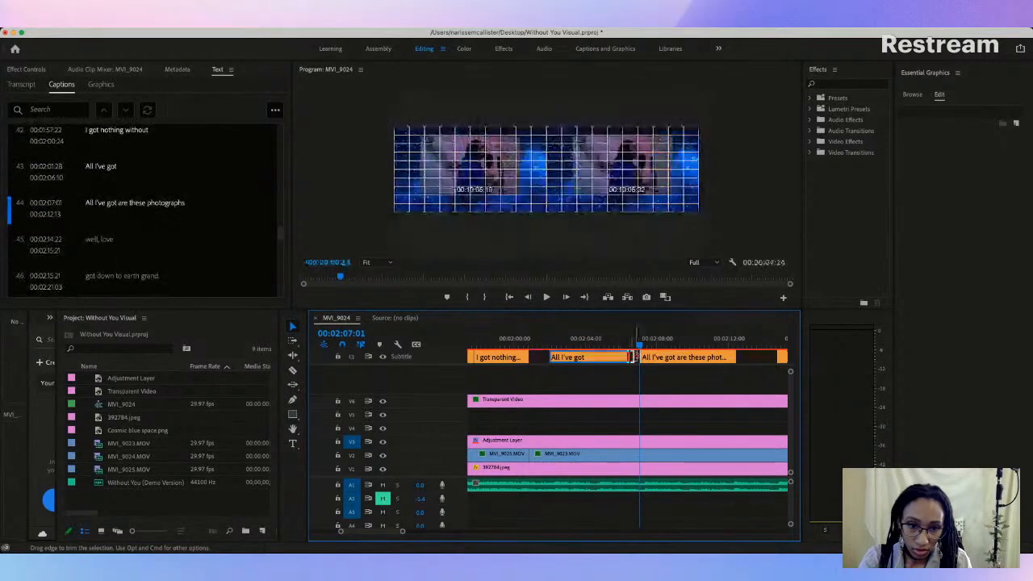
left_click(552, 344)
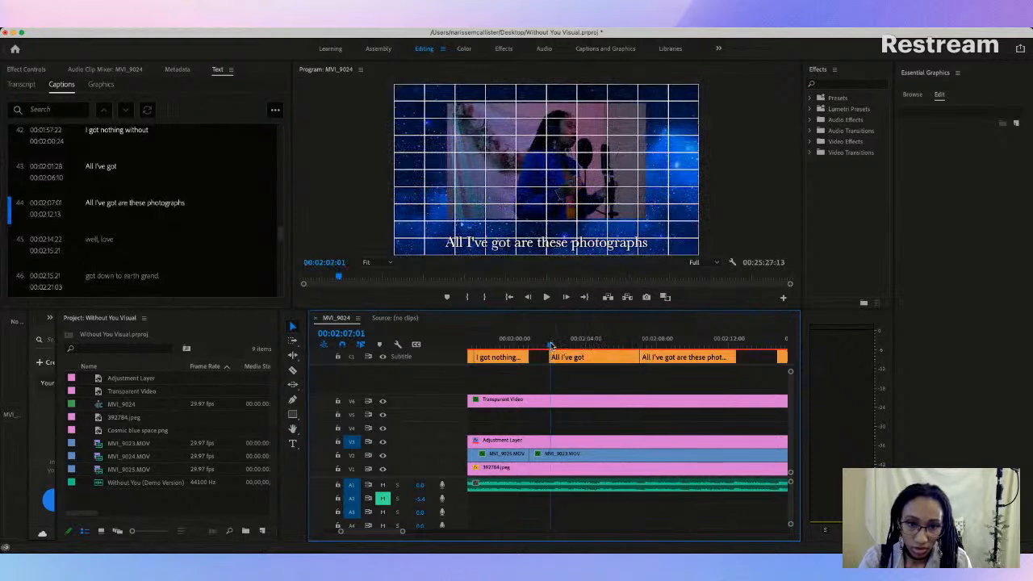
key("space")
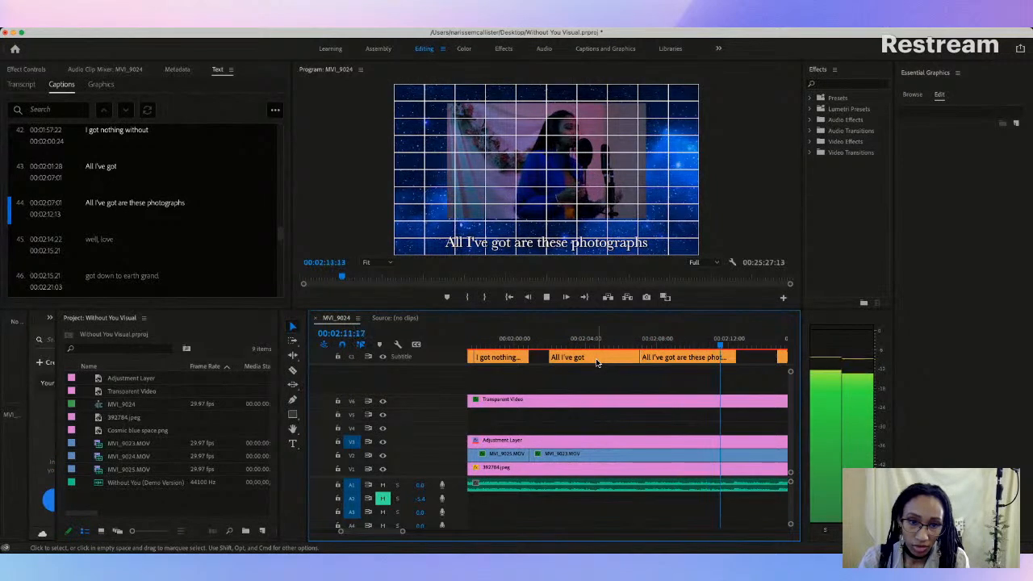
Step: Trim the end of caption 44, "All I've got are these photographs", to 00:02:11:23 and replay caption 43 up to 00:02:04:10
key("space")
left_click_drag(734, 358, 724, 357)
left_click(551, 346)
key("space")
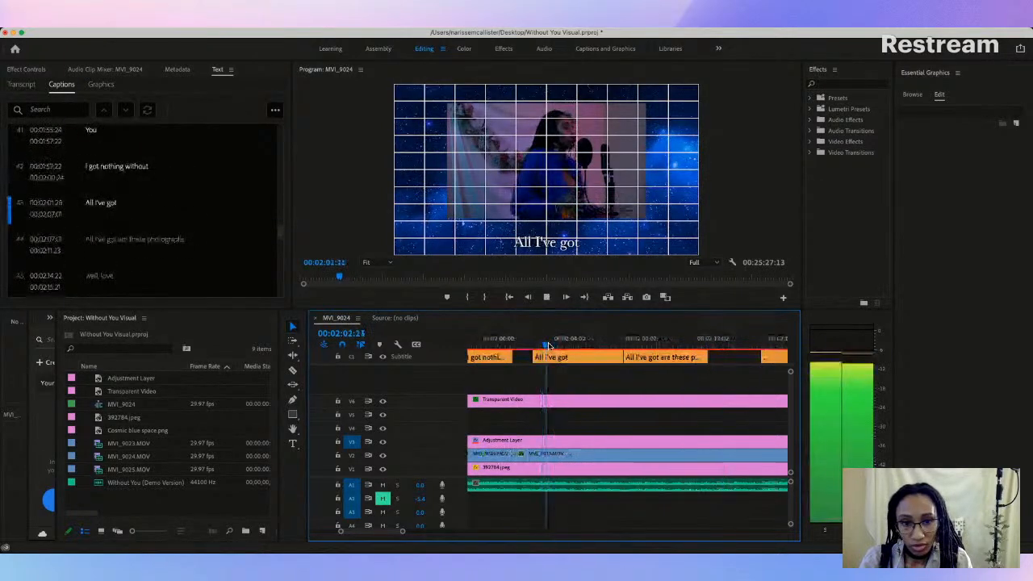
key("space")
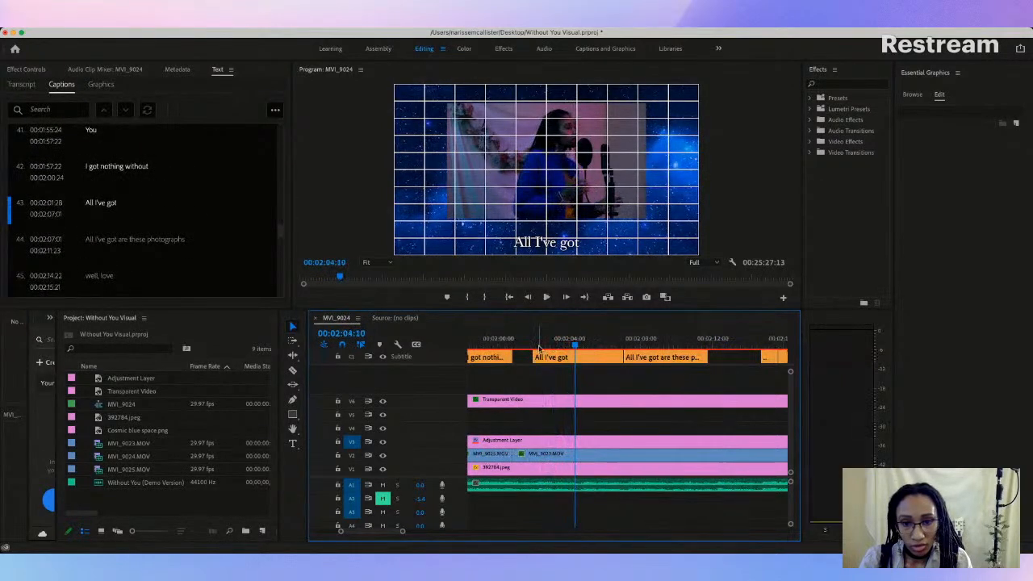
Step: Split caption 43, "All I've got", at 00:02:04:10 and play through its second half
left_click(294, 369)
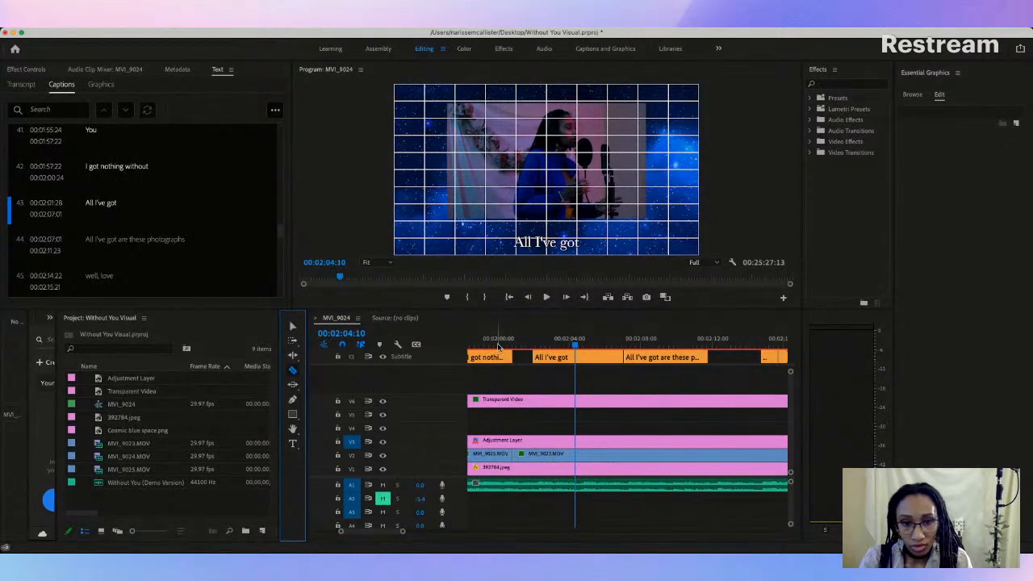
left_click(578, 357)
key("space")
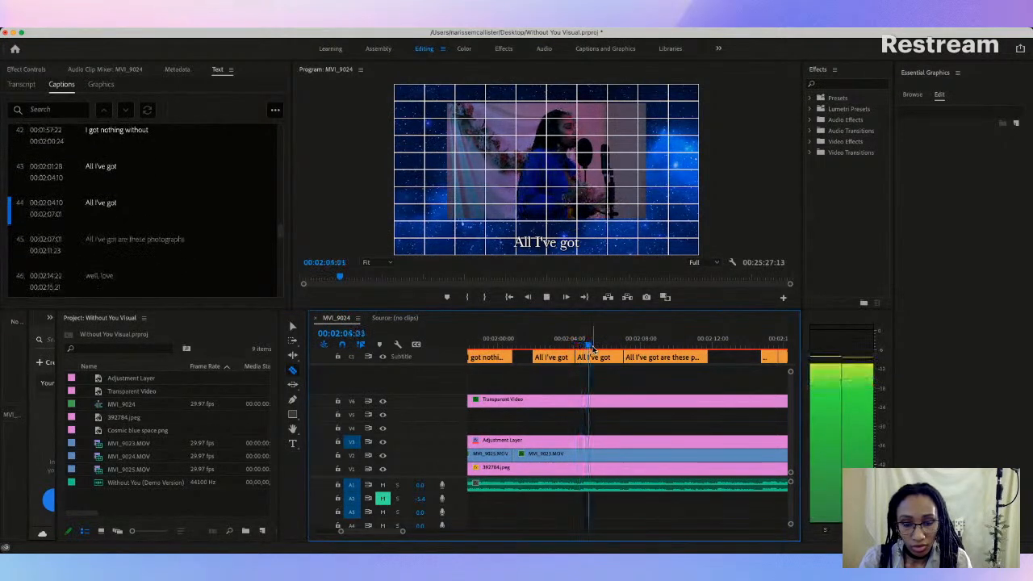
key("space")
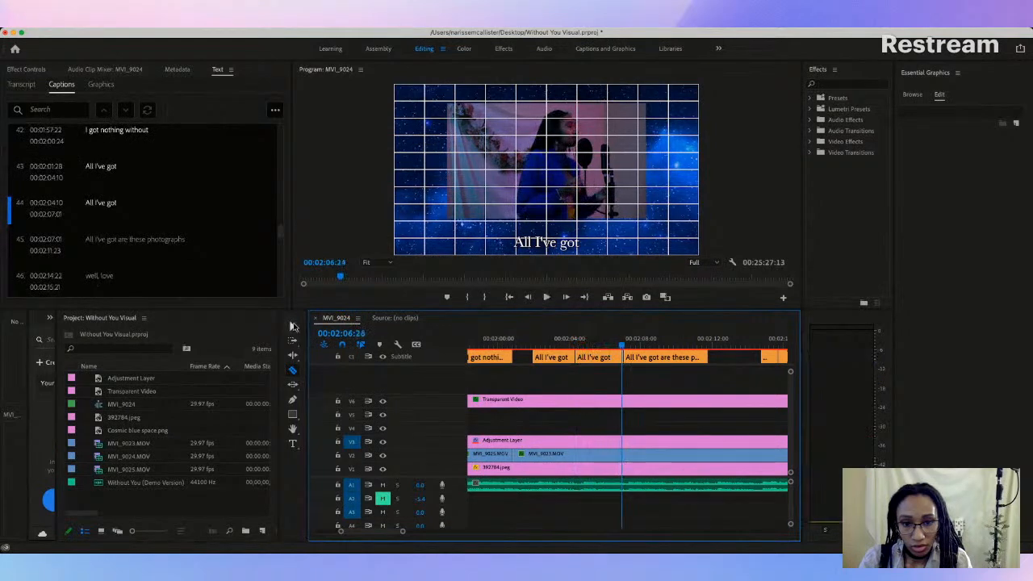
Step: Trim the second "All I've got" caption to run from 00:02:04:18 to 00:02:06:26, checking it against the vocals
left_click(293, 326)
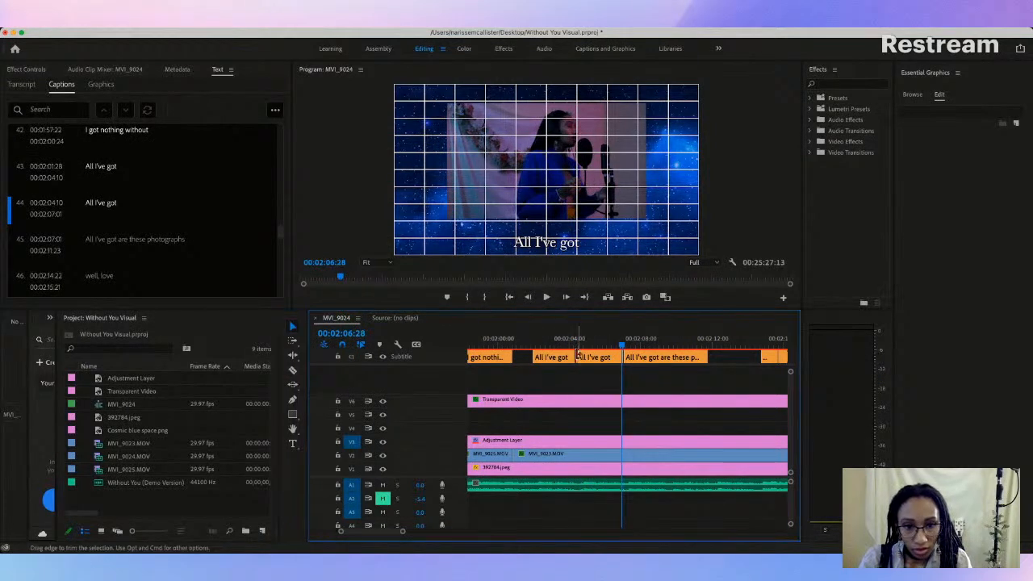
left_click_drag(580, 355, 583, 356)
left_click(576, 344)
key("space")
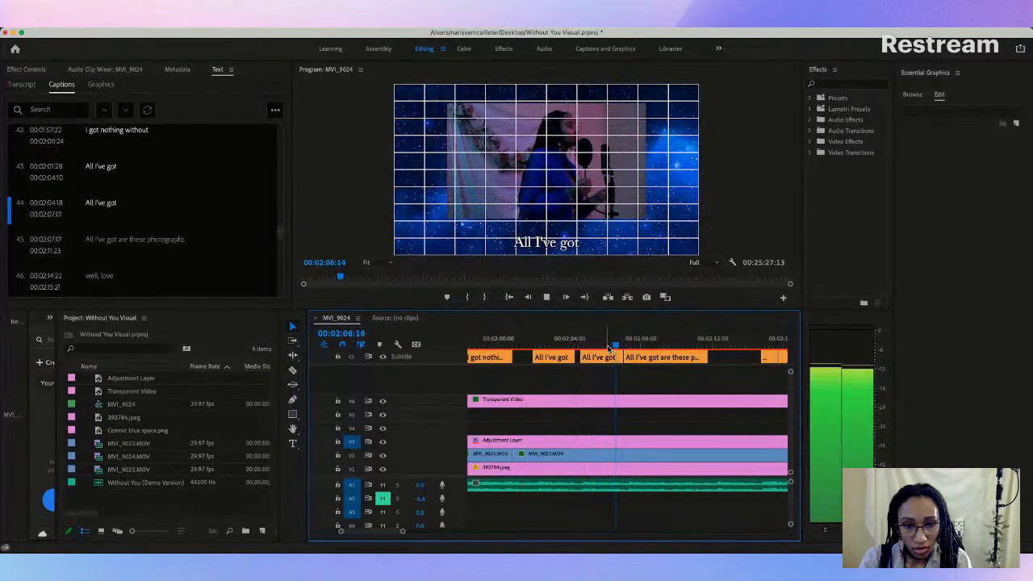
key("space")
left_click_drag(620, 356, 618, 356)
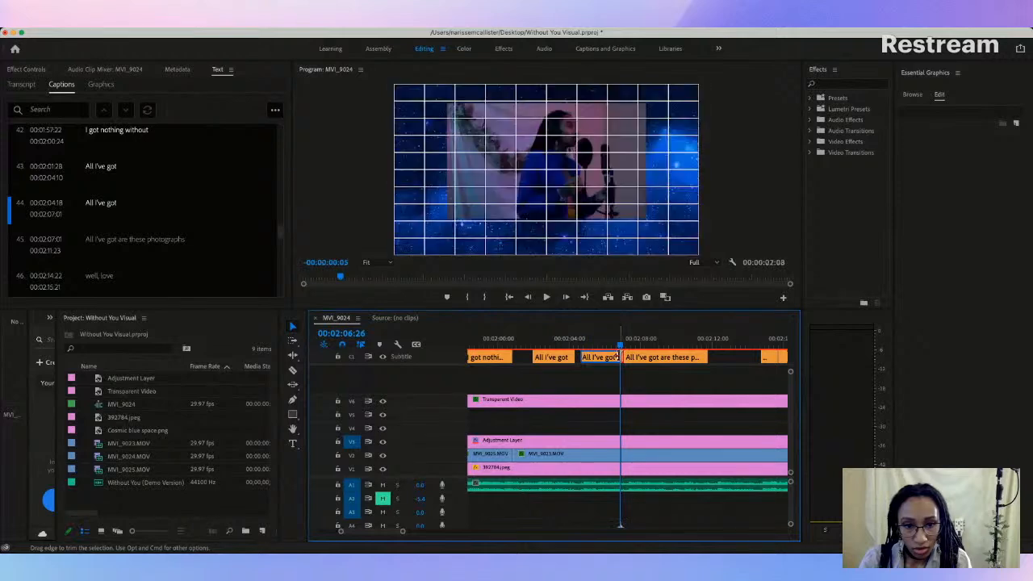
key("space")
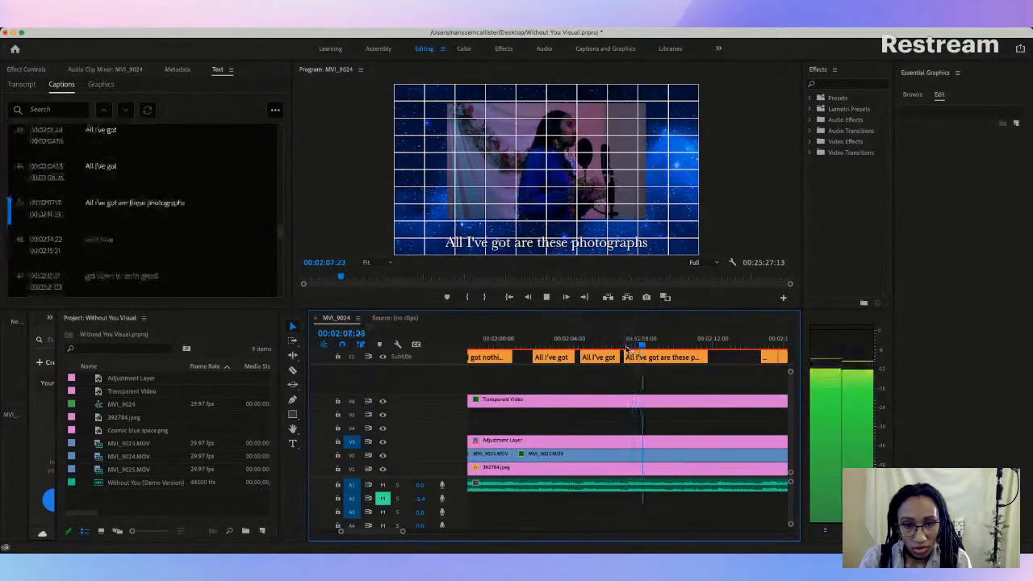
key("space")
Step: Raise both "All I've got" captions, 43 and 44, so they sit just below the video frame
left_click(552, 356)
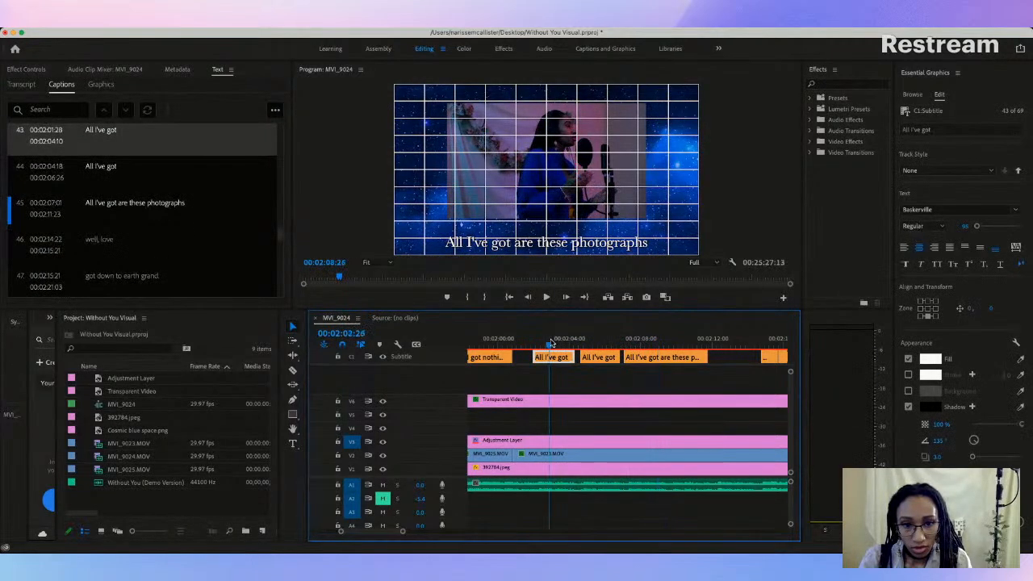
left_click_drag(542, 243, 542, 232)
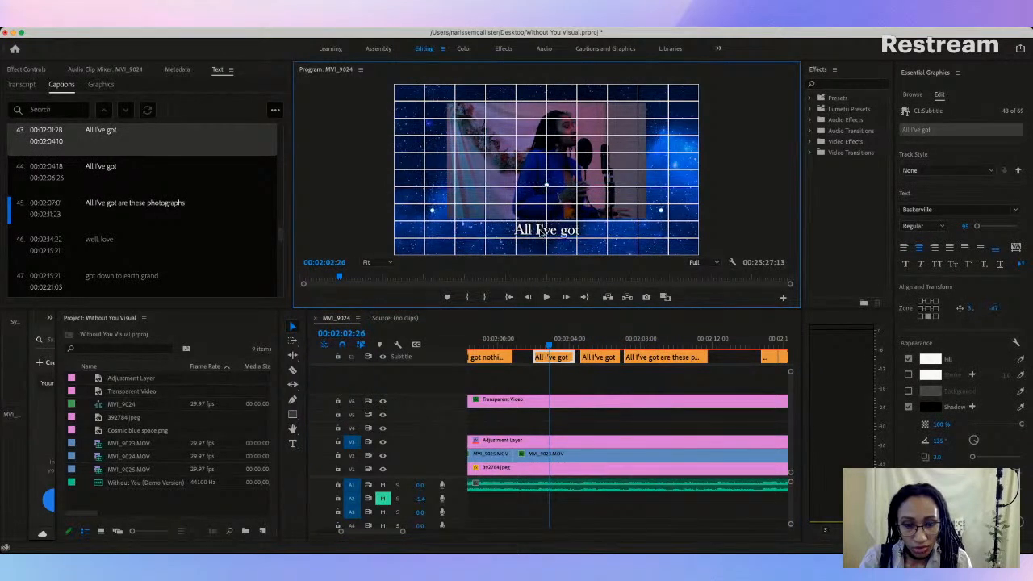
left_click(597, 340)
left_click(599, 357)
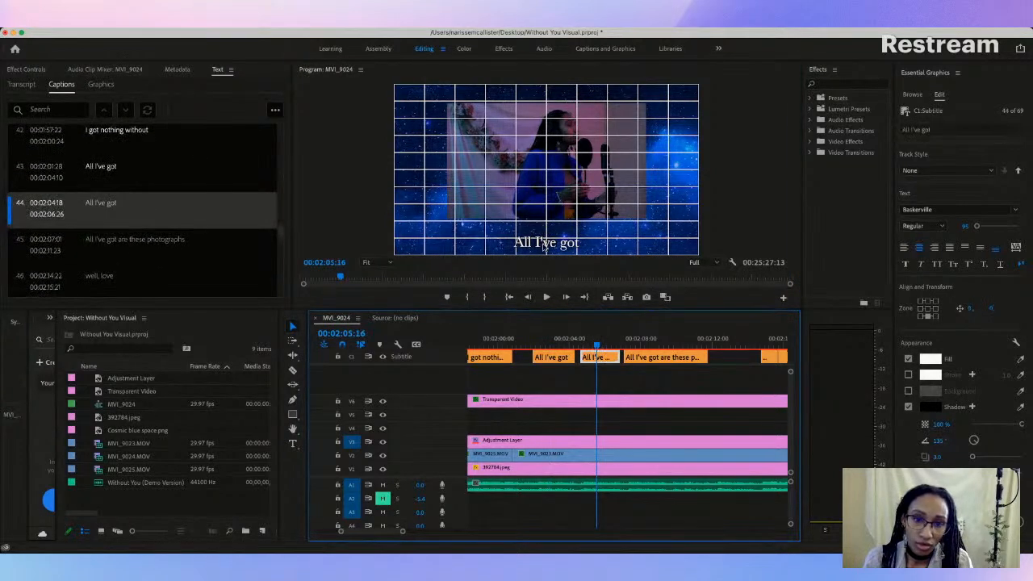
left_click(547, 246)
left_click_drag(545, 239, 546, 234)
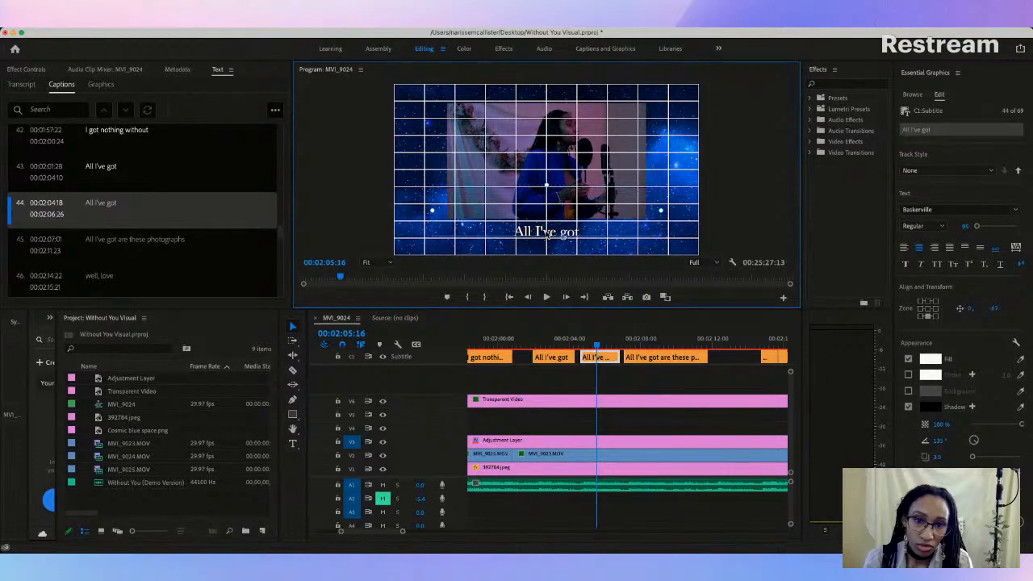
left_click_drag(547, 234, 547, 233)
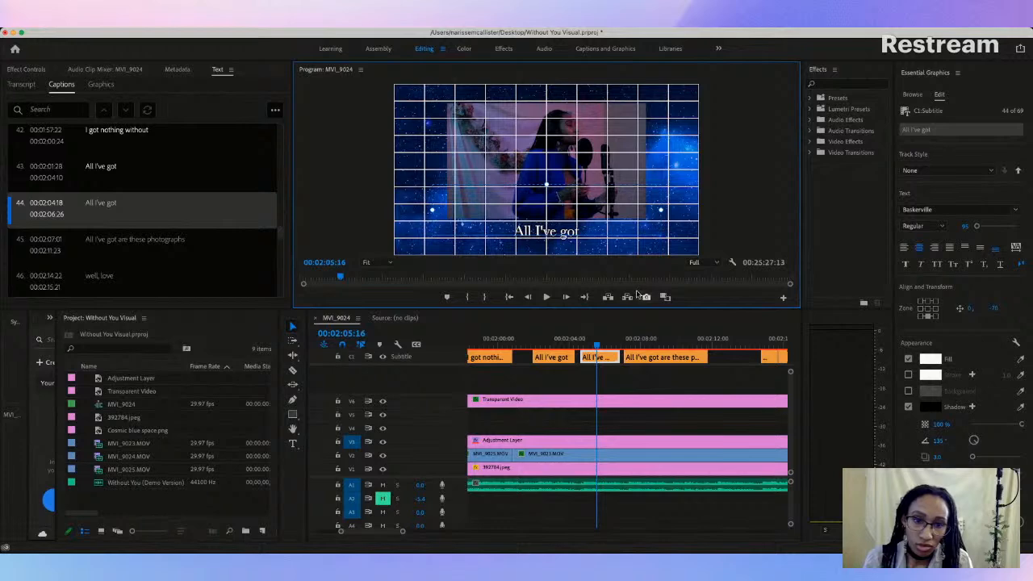
Step: Raise caption 45, "All I've got are these photographs", to a vertical offset of -67 and replay captions 43 to 45
left_click(660, 344)
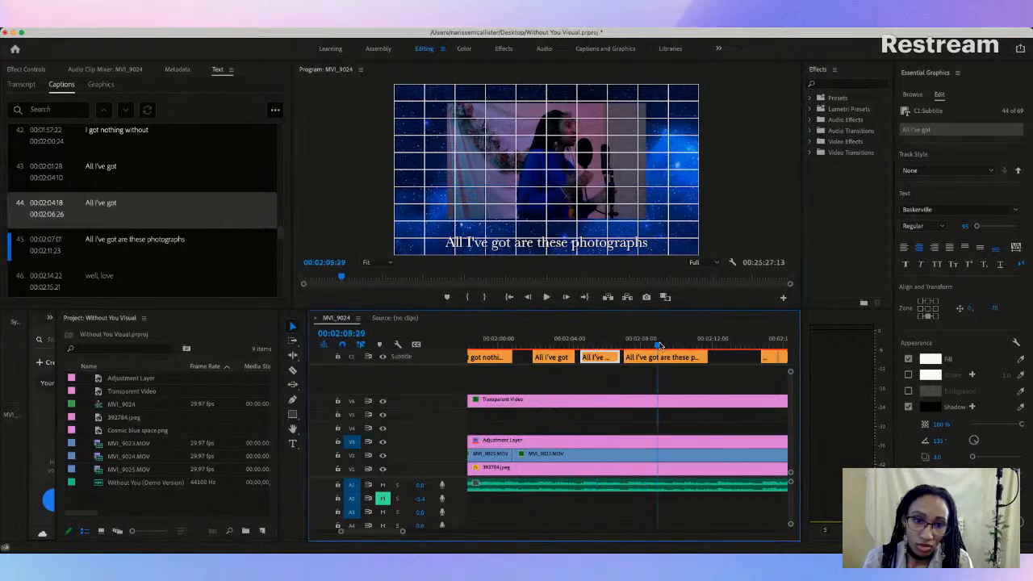
left_click(542, 245)
left_click_drag(542, 244, 545, 235)
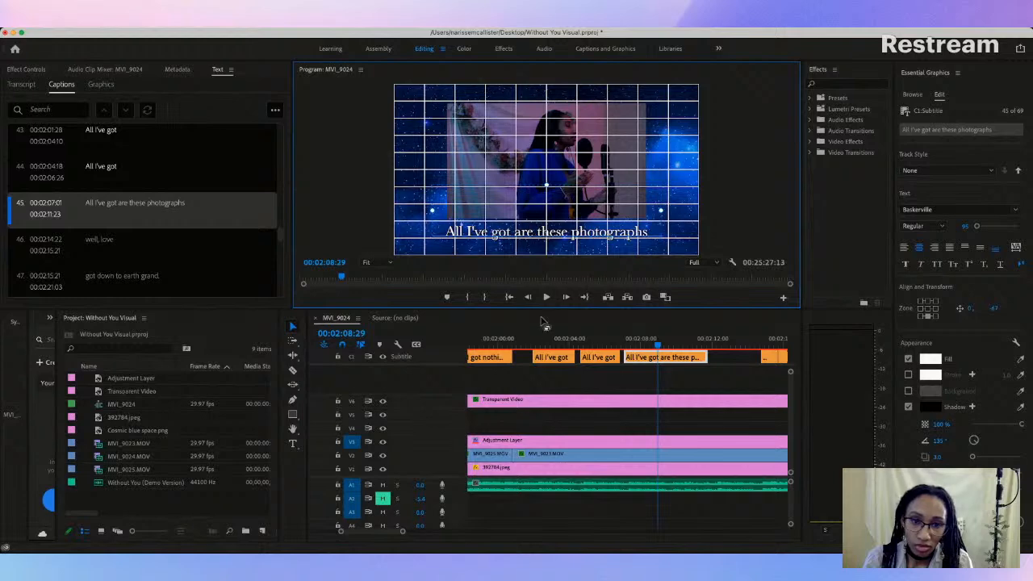
left_click(526, 344)
key("space")
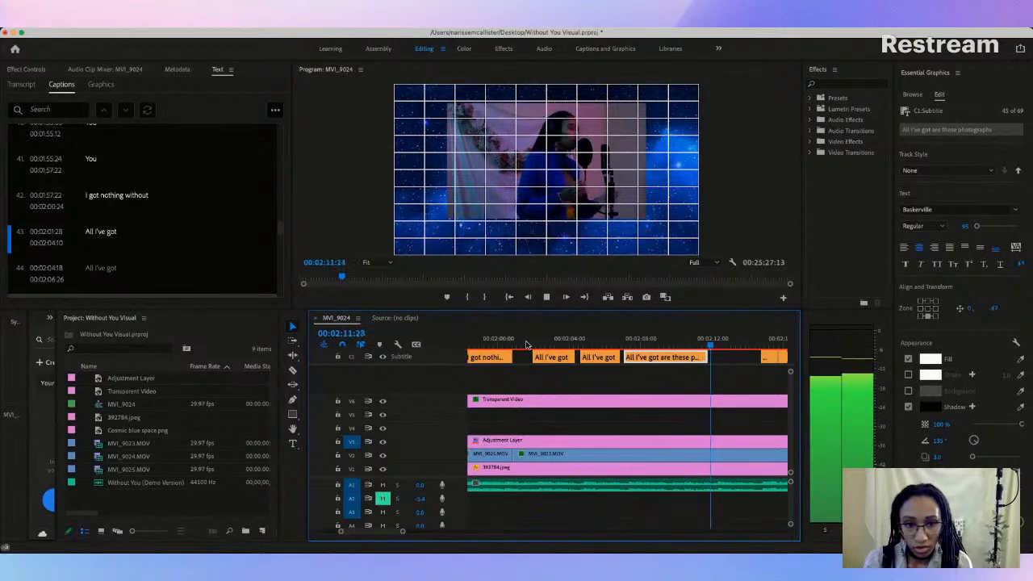
key("space")
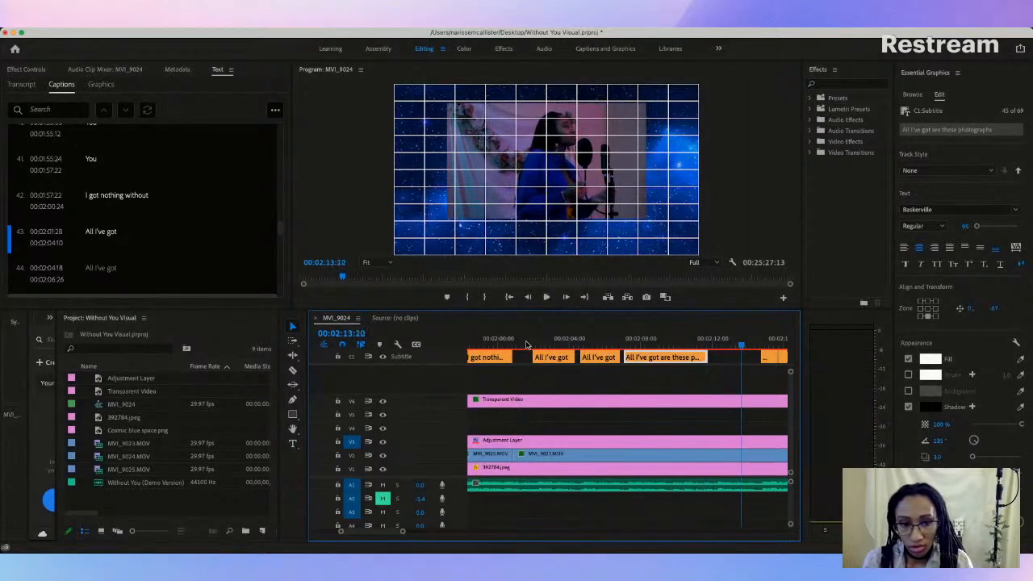
Step: Go to caption 46, "well, love", and review the remaining captions through number 69 in the caption list
mouse_move(403, 531)
left_mouse_down()
mouse_move(457, 530)
mouse_move(396, 534)
left_mouse_up()
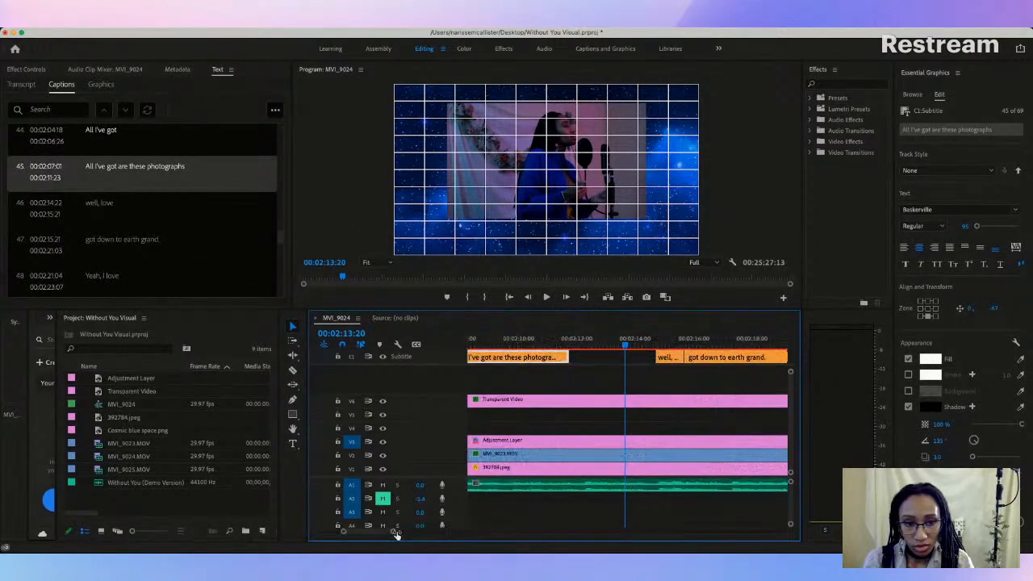
mouse_move(396, 534)
left_mouse_down()
mouse_move(412, 531)
mouse_move(392, 535)
mouse_move(399, 531)
left_mouse_up()
left_click(657, 348)
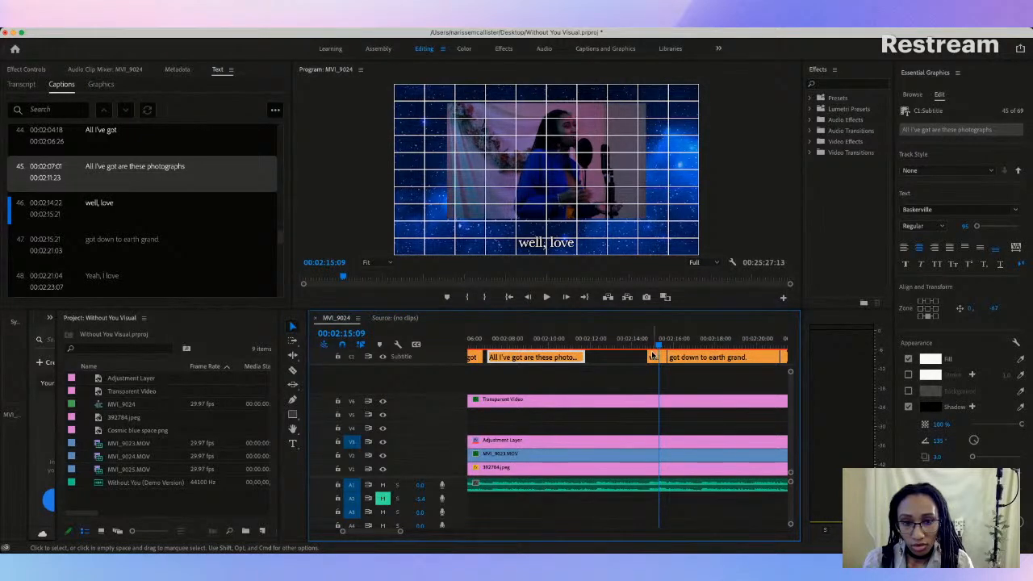
scroll(241, 281, "down", 2)
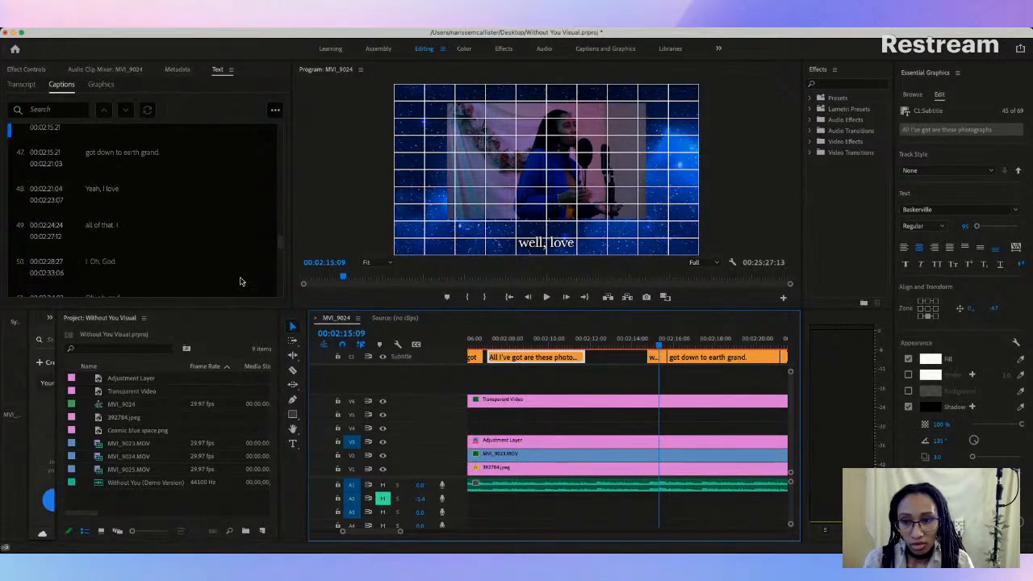
scroll(240, 280, "down", 1)
scroll(241, 281, "down", 2)
scroll(241, 281, "down", 2)
scroll(240, 281, "down", 4)
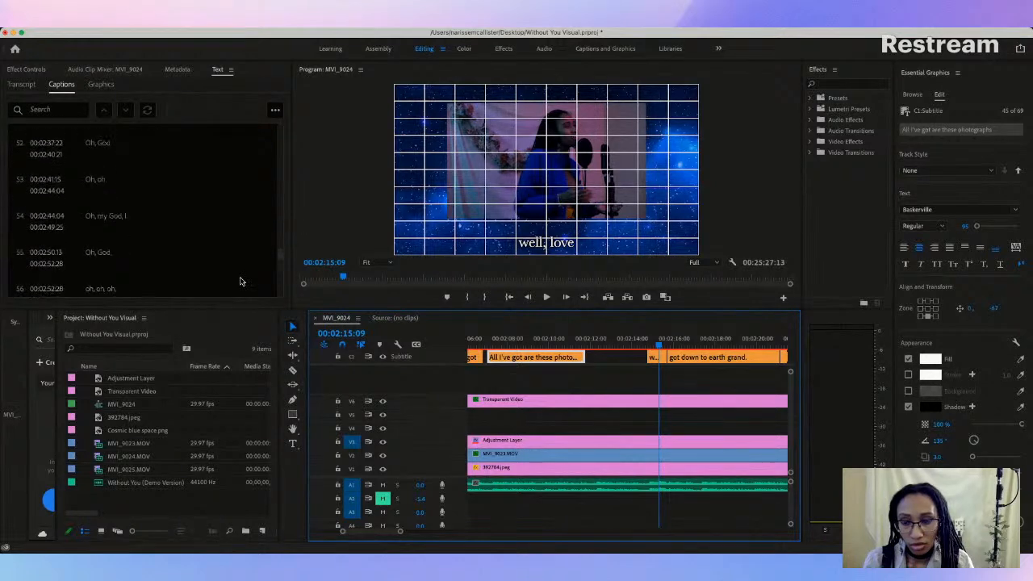
scroll(241, 281, "down", 1)
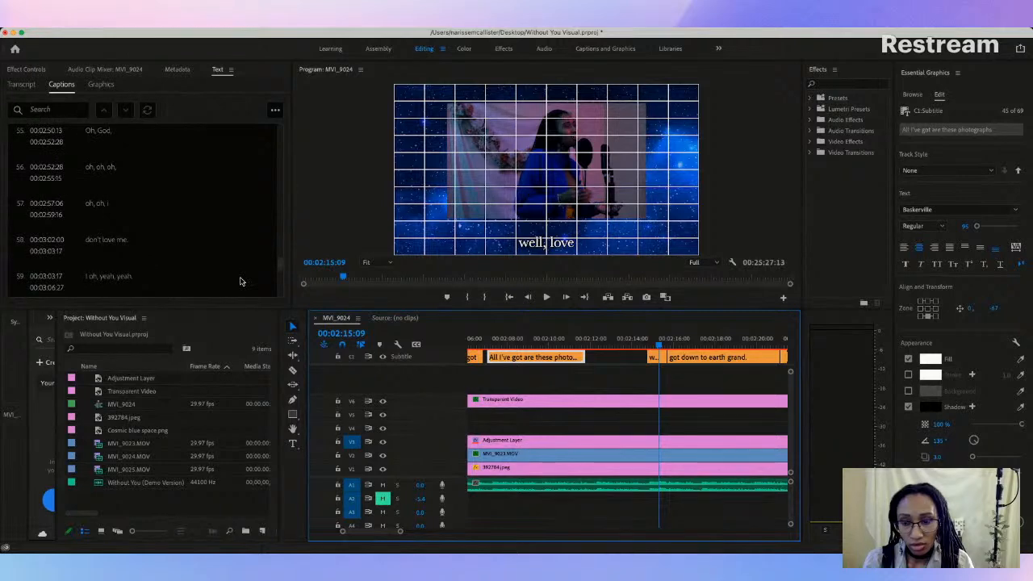
scroll(241, 281, "down", 5)
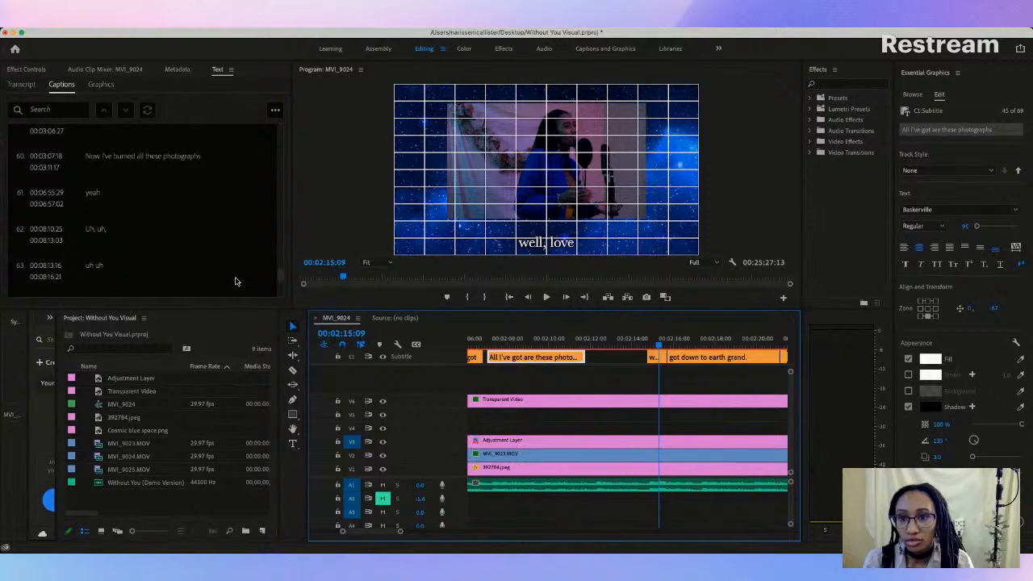
scroll(249, 278, "down", 5)
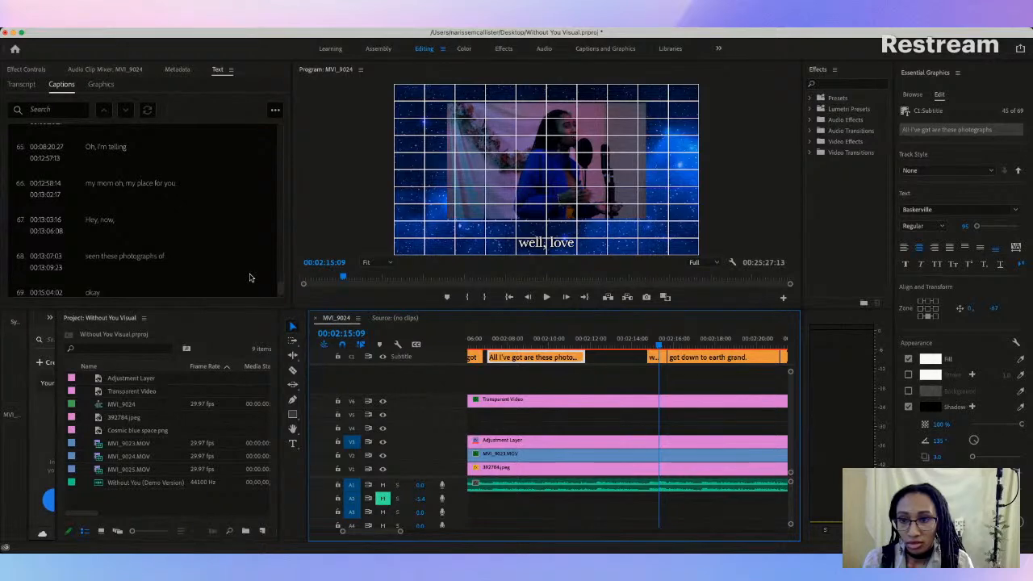
scroll(249, 278, "down", 1)
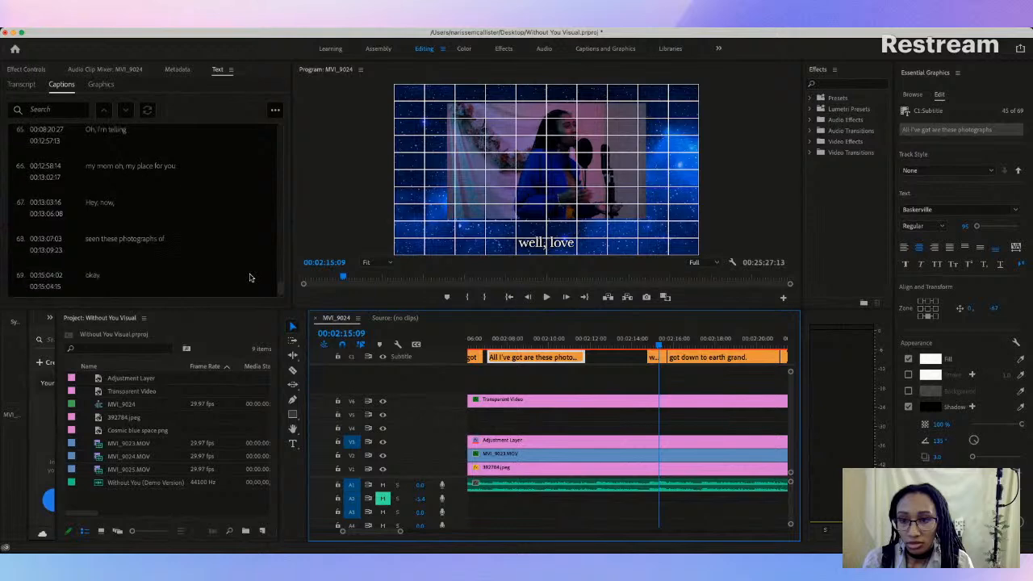
scroll(250, 277, "down", 1)
scroll(249, 277, "up", 2)
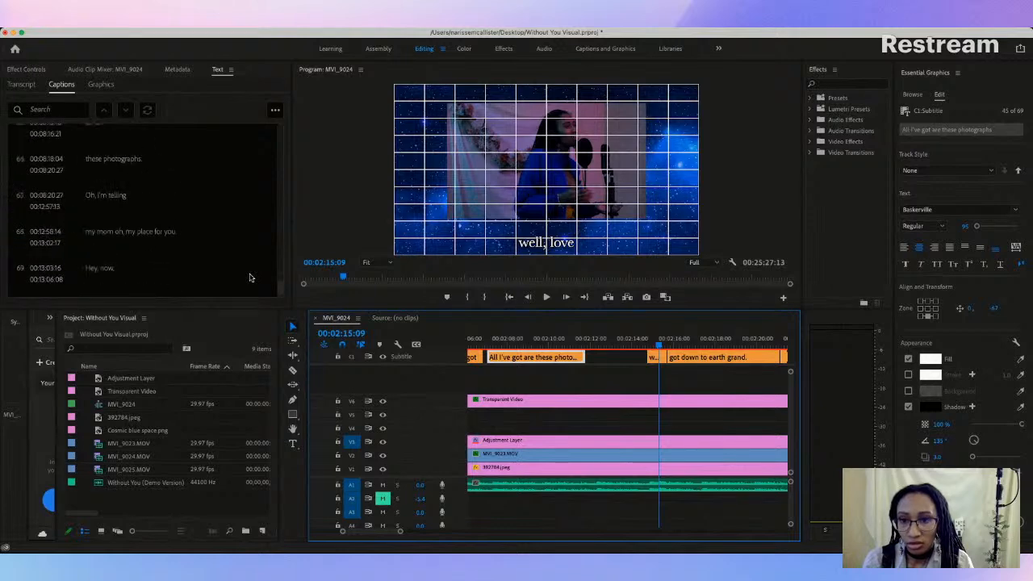
scroll(249, 277, "up", 6)
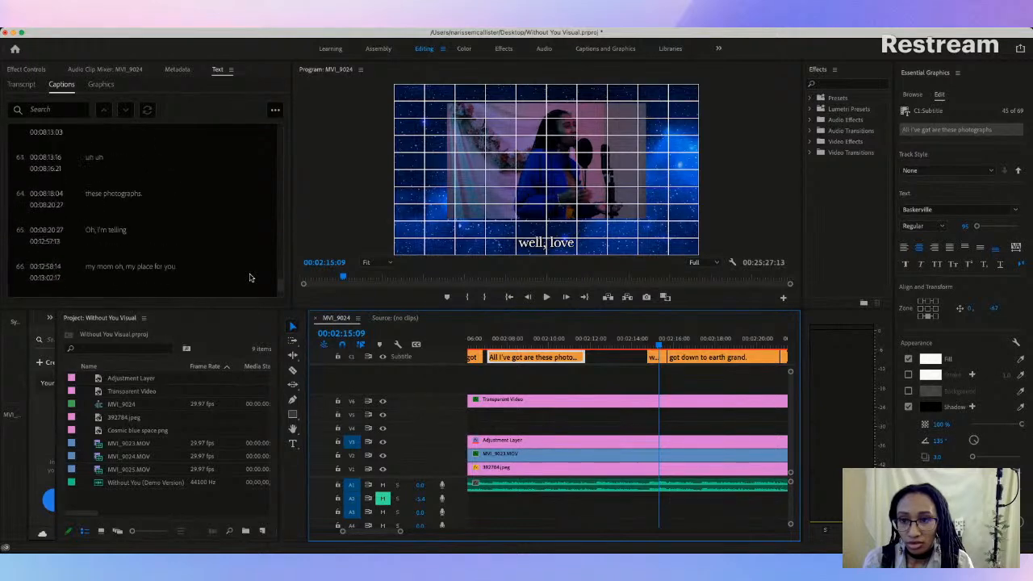
scroll(249, 277, "up", 15)
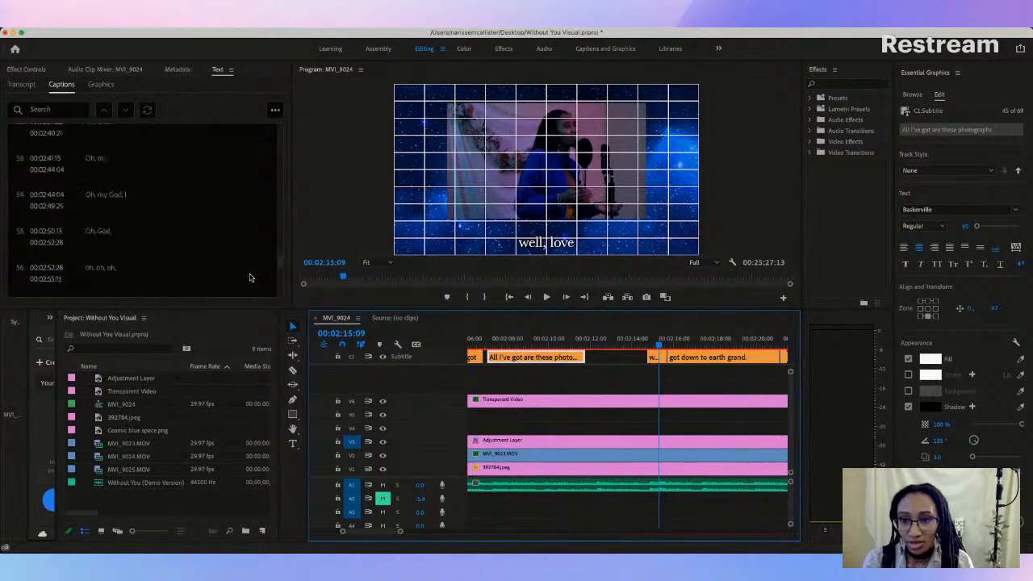
scroll(249, 278, "up", 1)
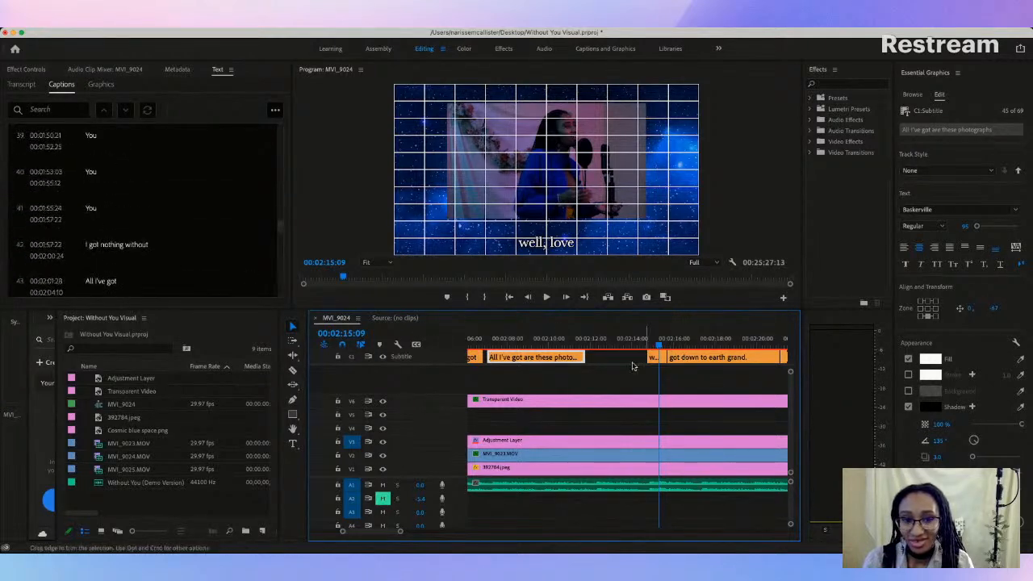
Step: Play the section around captions 46, "well, love", and 47, "got down to earth grand", to compare their text and timing with the vocals
scroll(502, 350, "right", 3)
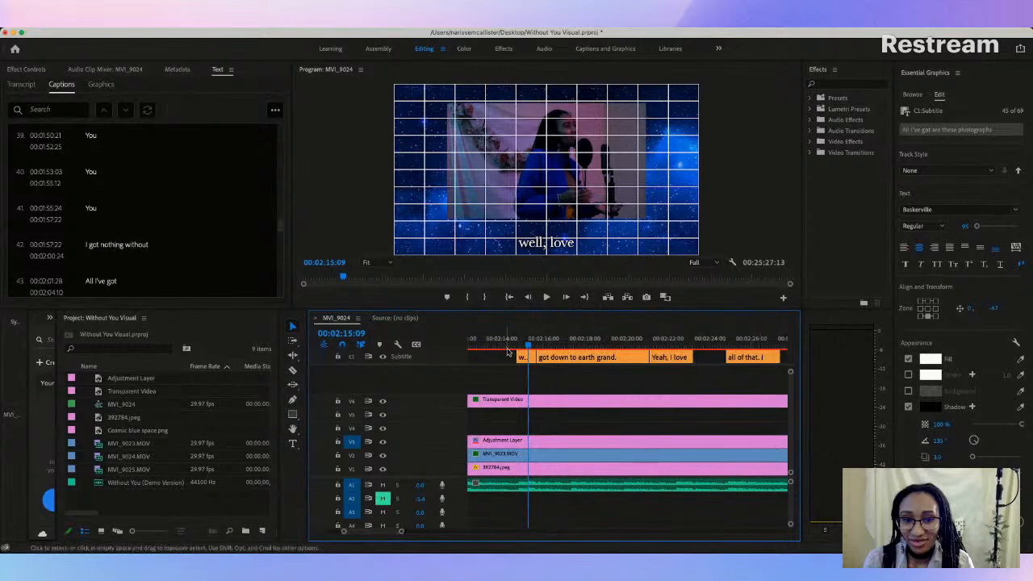
key("space")
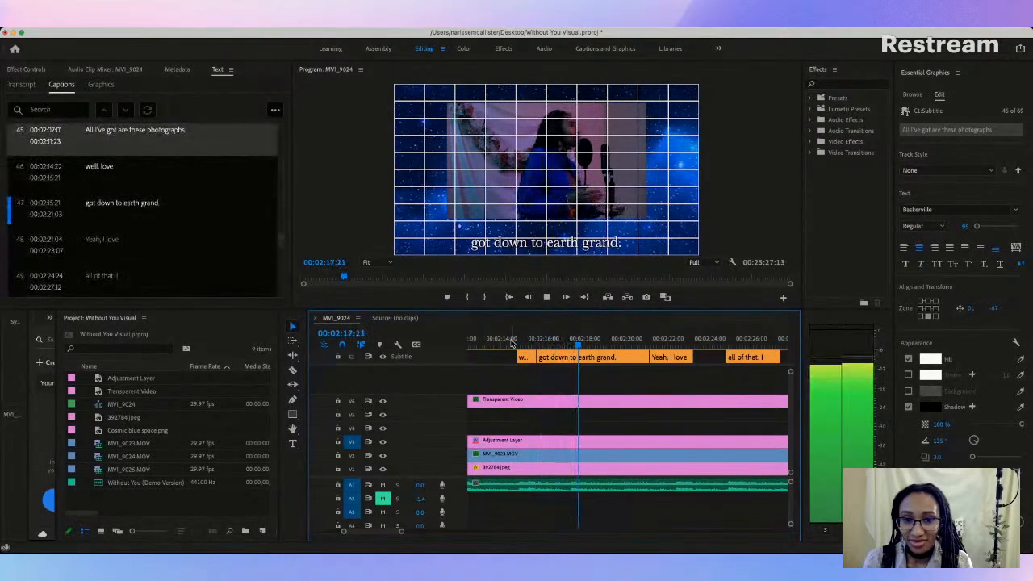
key("space")
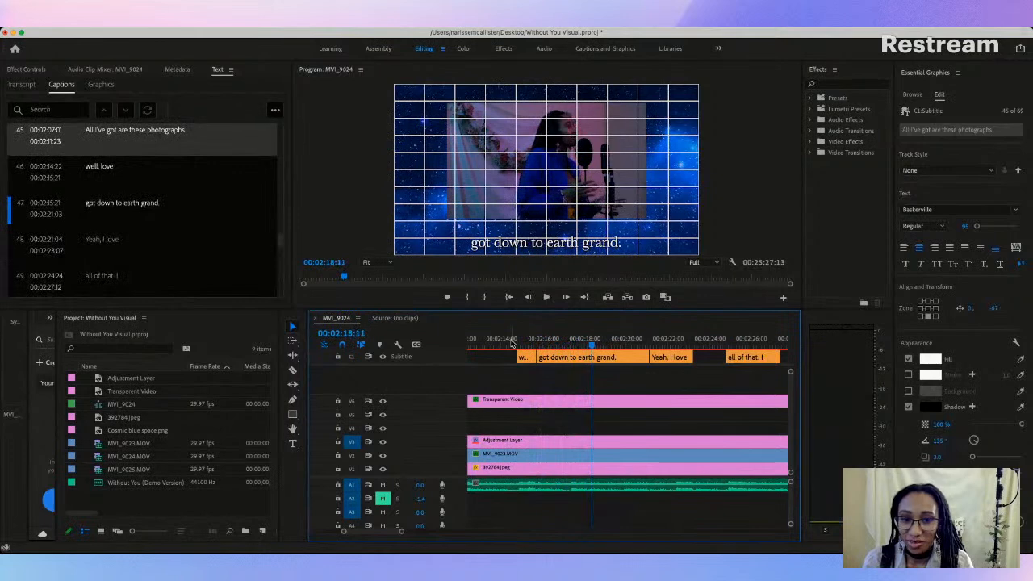
left_click(578, 358)
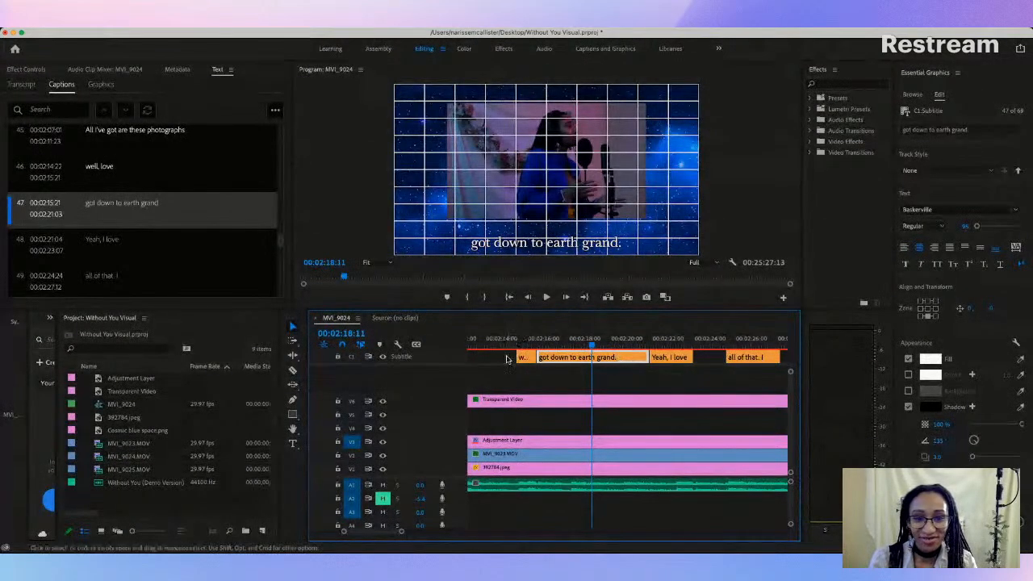
scroll(507, 358, "left", 5)
left_click(605, 344)
key("space")
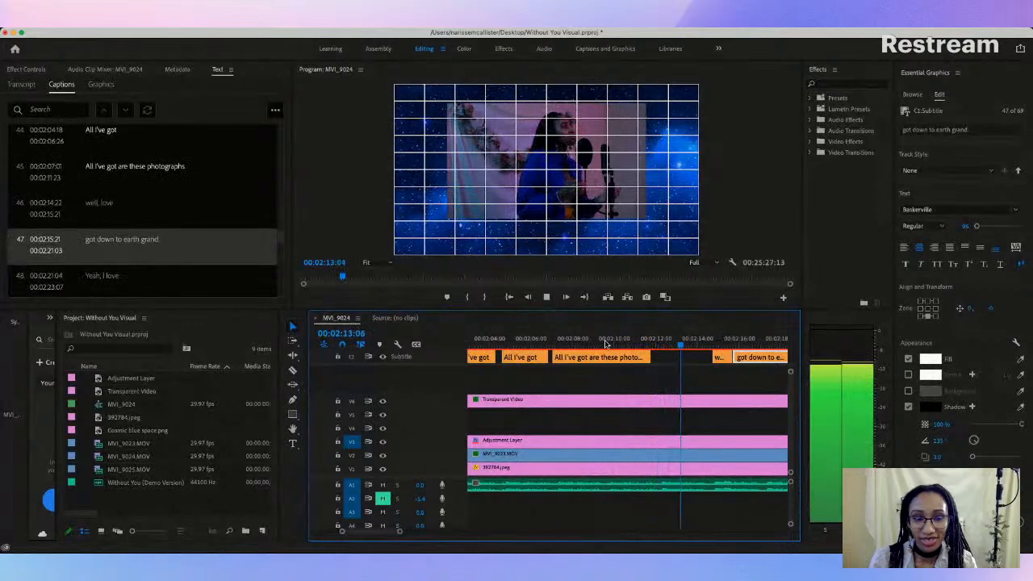
key("space")
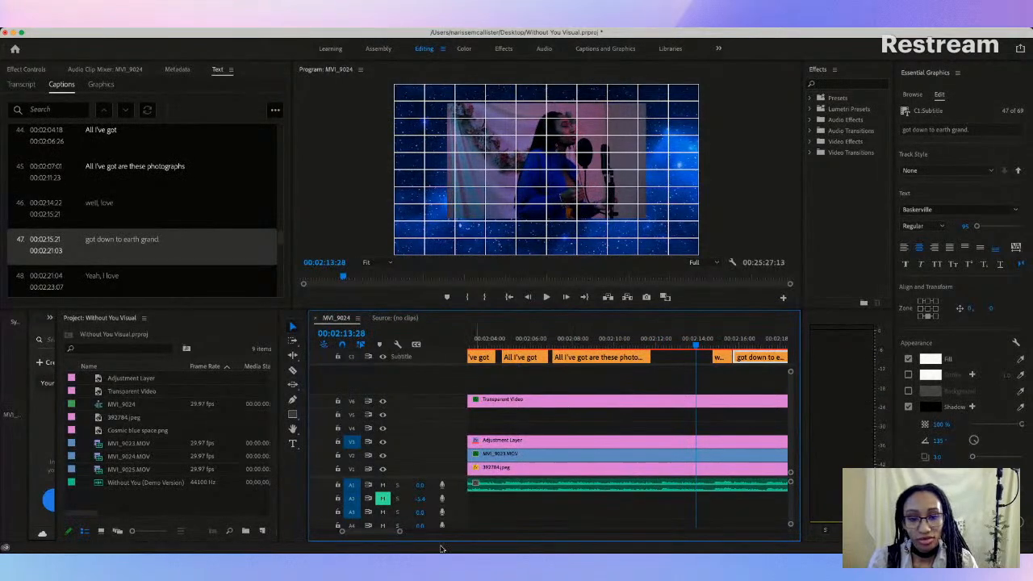
Step: Raise caption 45, "All I've got are these photographs", to a vertical offset of -69 and compare its height with captions 43 and 44
mouse_move(401, 534)
left_mouse_down()
mouse_move(433, 533)
mouse_move(410, 536)
left_mouse_up()
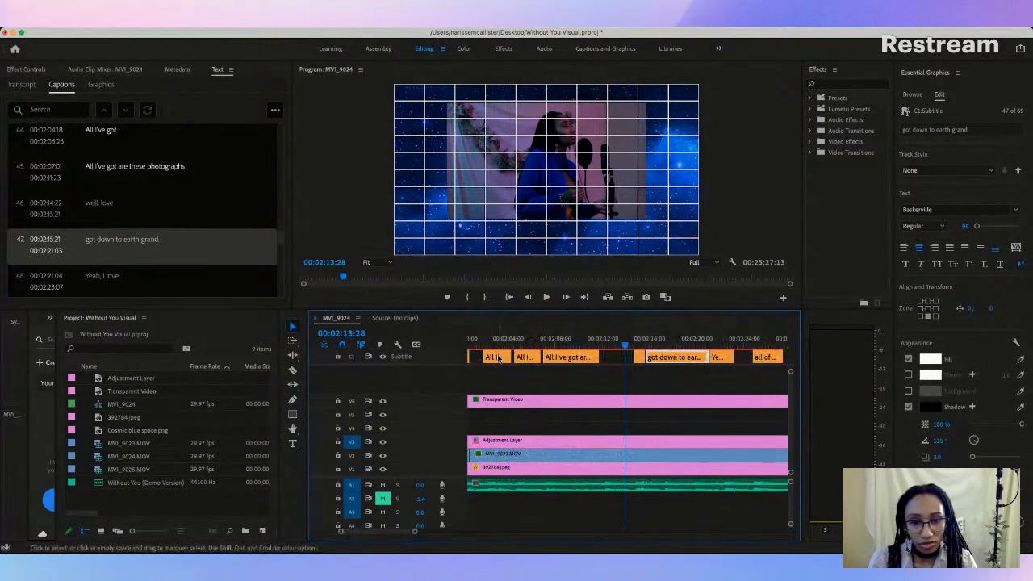
left_click(498, 358)
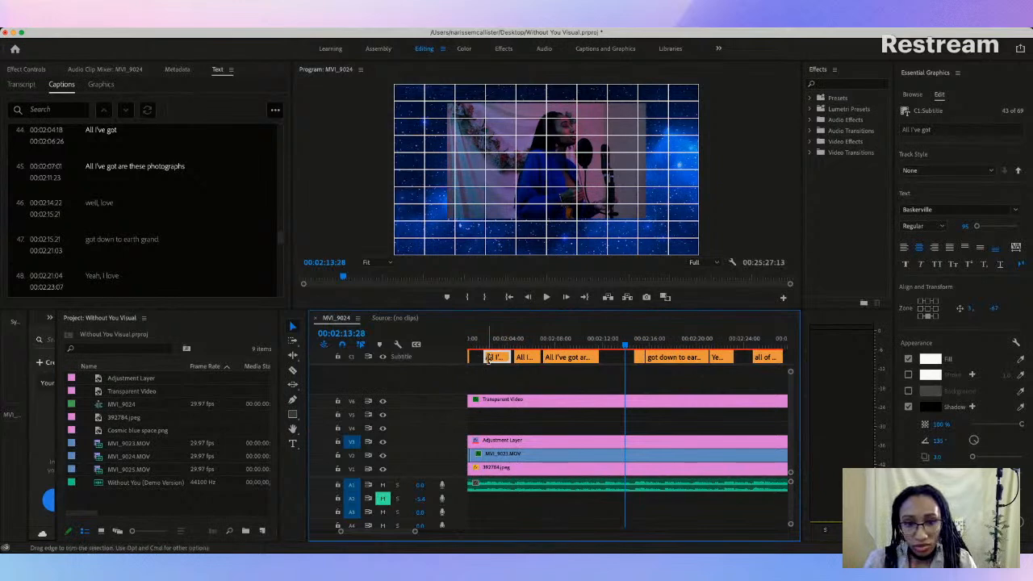
left_click(606, 348)
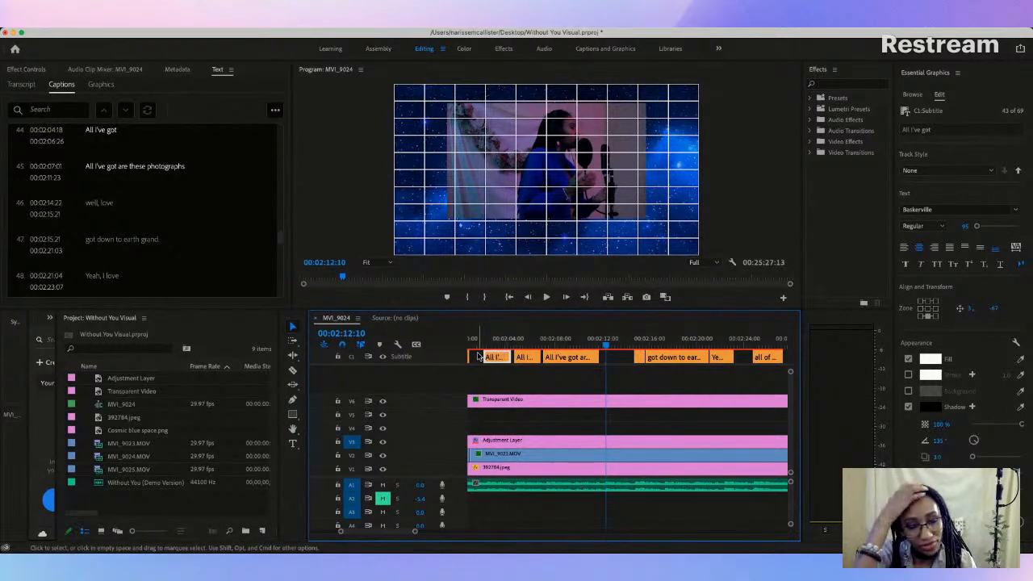
left_click(562, 339)
left_click_drag(546, 248, 544, 234)
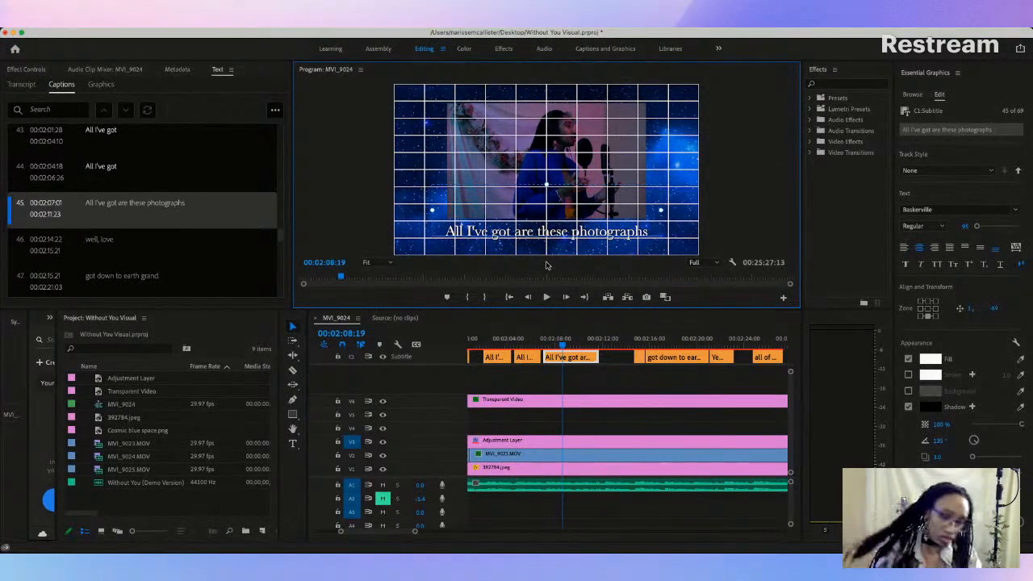
left_click(523, 340)
left_click(491, 342)
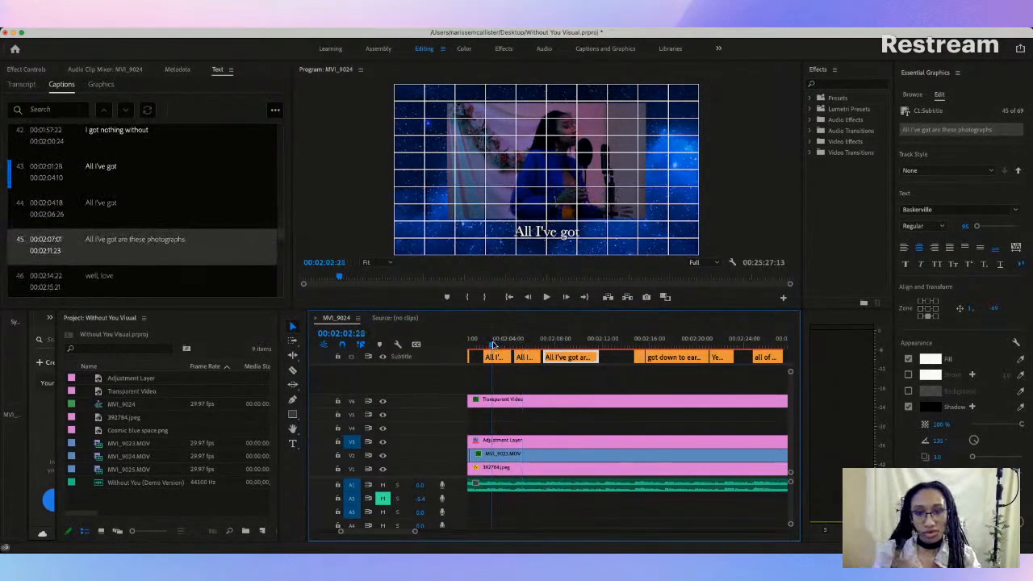
left_click(525, 342)
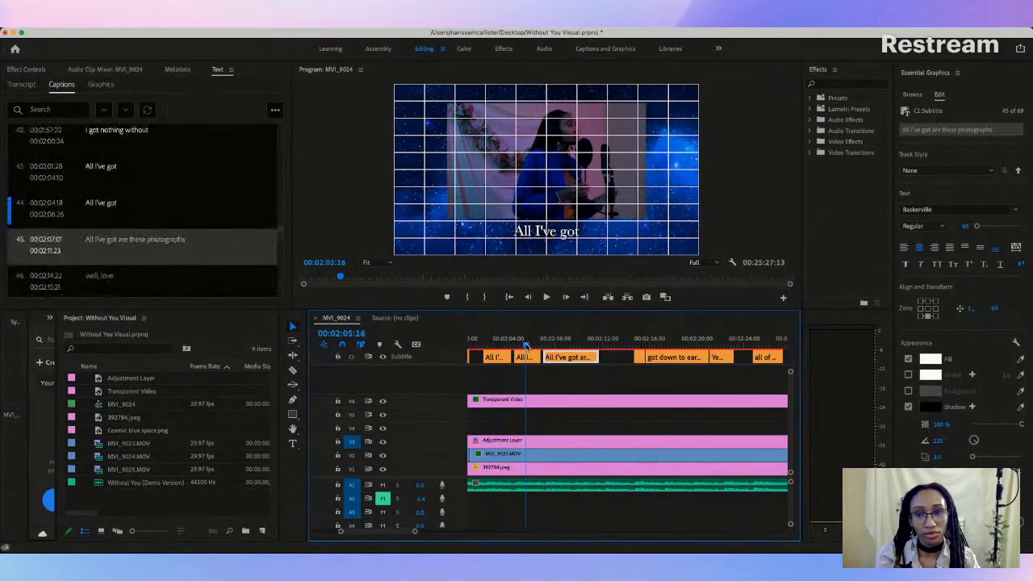
left_click(495, 342)
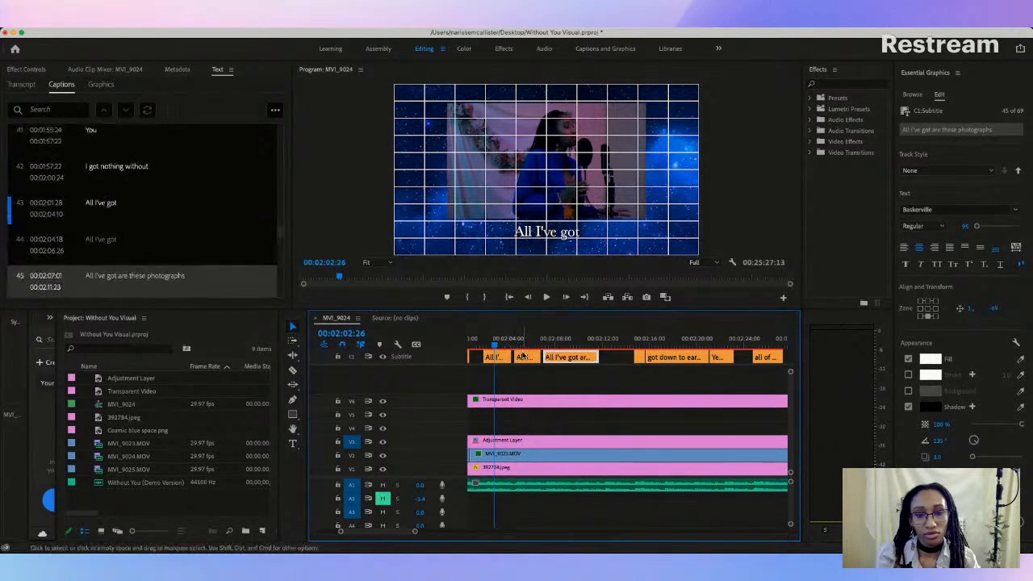
Step: Delete the second "All I've got" caption and extend the first one to end at 00:02:06:19
left_click(523, 357)
key("Delete")
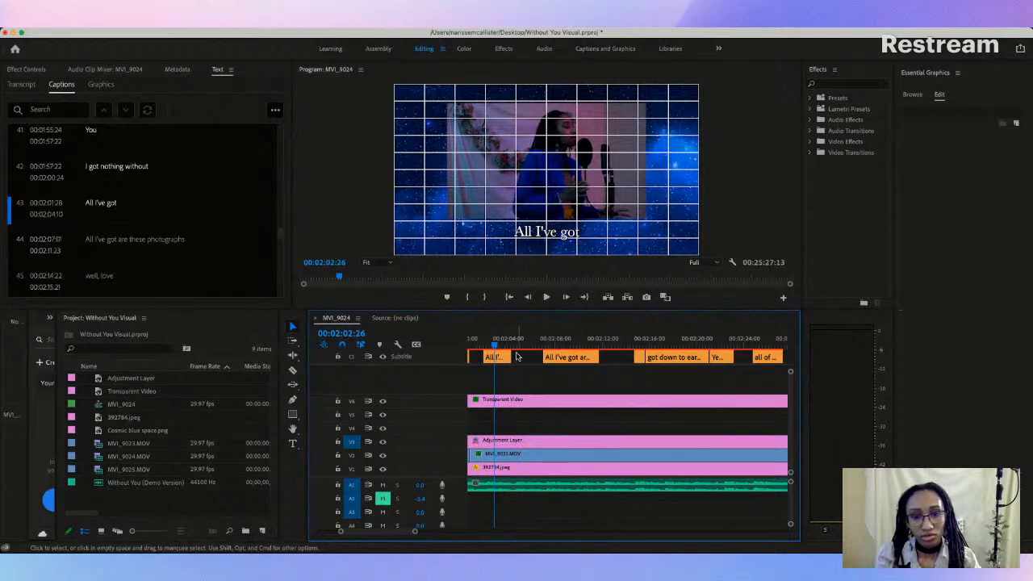
left_click_drag(535, 352, 533, 354)
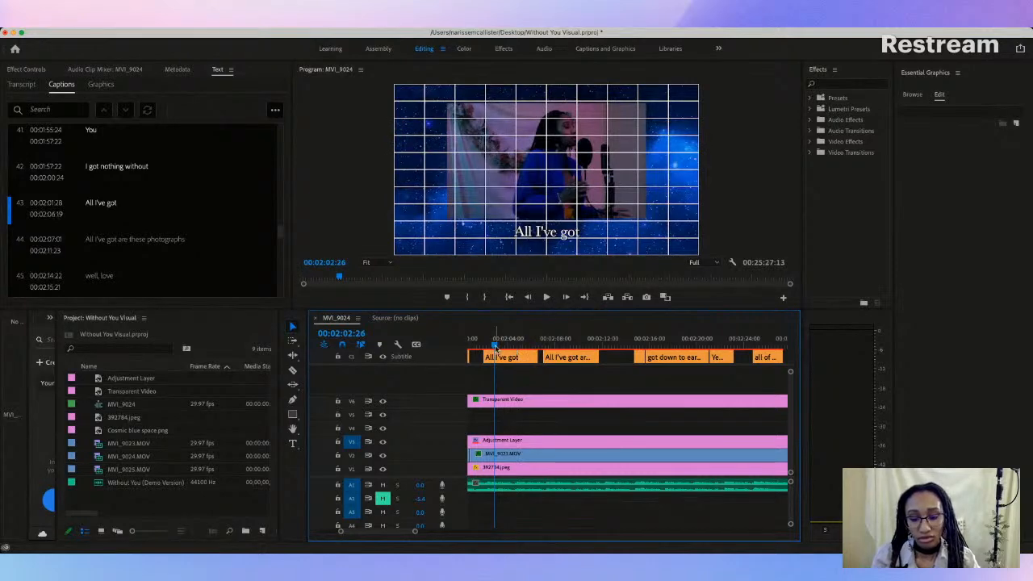
Step: Play the extended "All I've got" caption and split it in two at 00:02:04:05, where the phrase repeats
key("space")
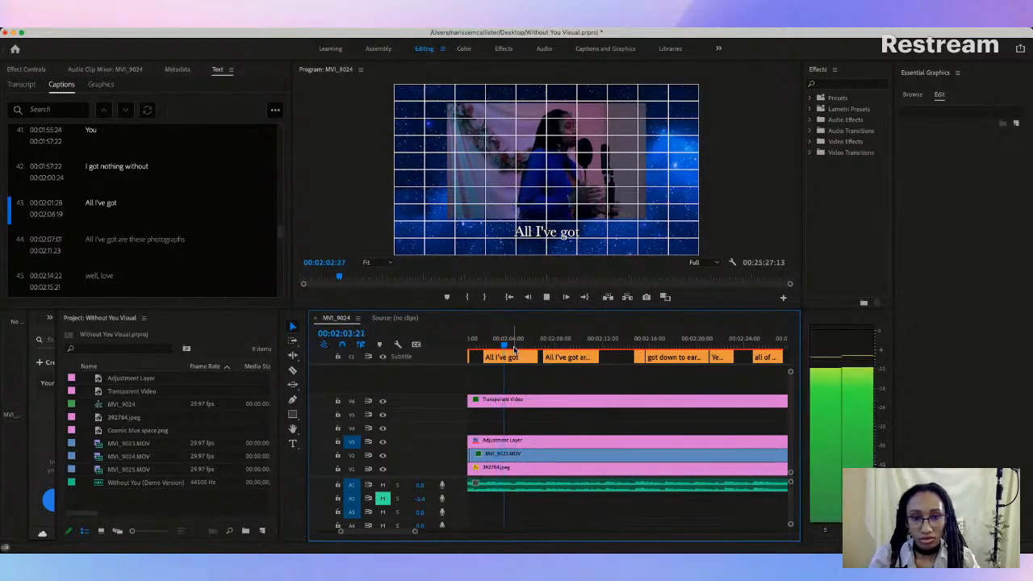
key("space")
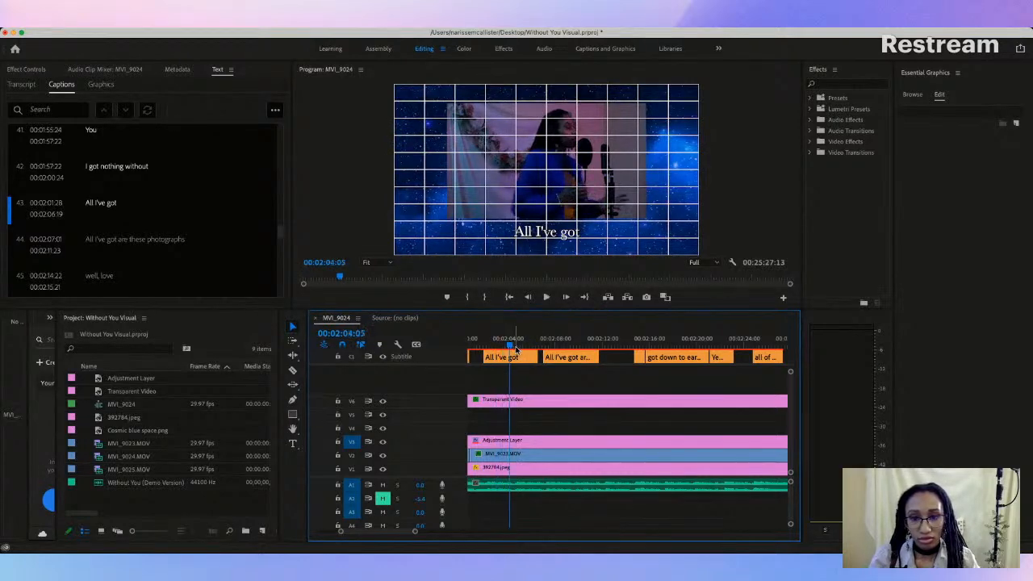
left_click(292, 370)
left_click(511, 357)
key("space")
left_click(293, 326)
left_click(512, 345)
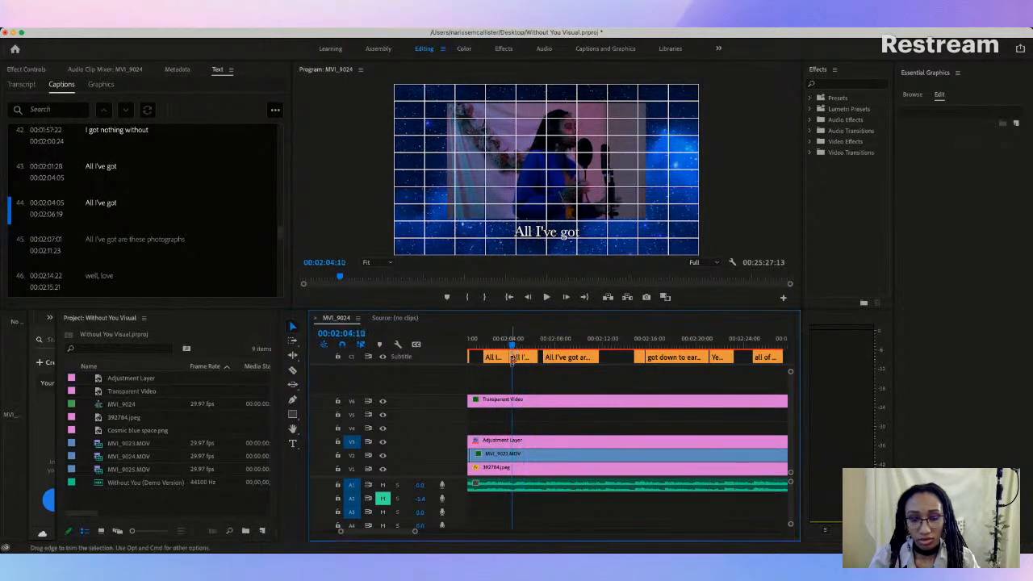
Step: Trim the second "All I've got" caption to start at 00:02:04:10 and replay captions 43 to 45 against the vocals
left_click_drag(416, 532, 382, 533)
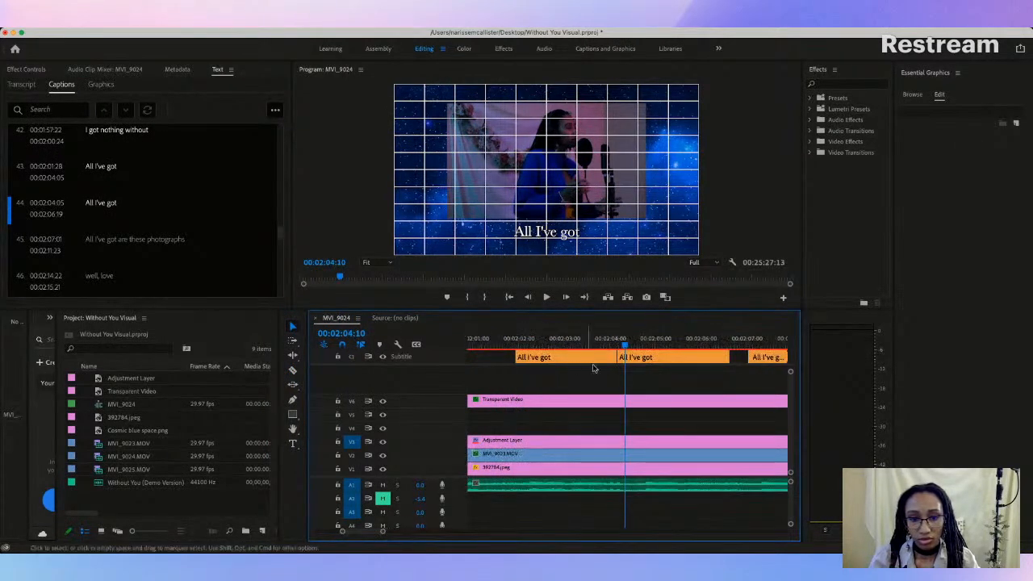
left_click_drag(620, 357, 625, 357)
left_click(557, 341)
key("space")
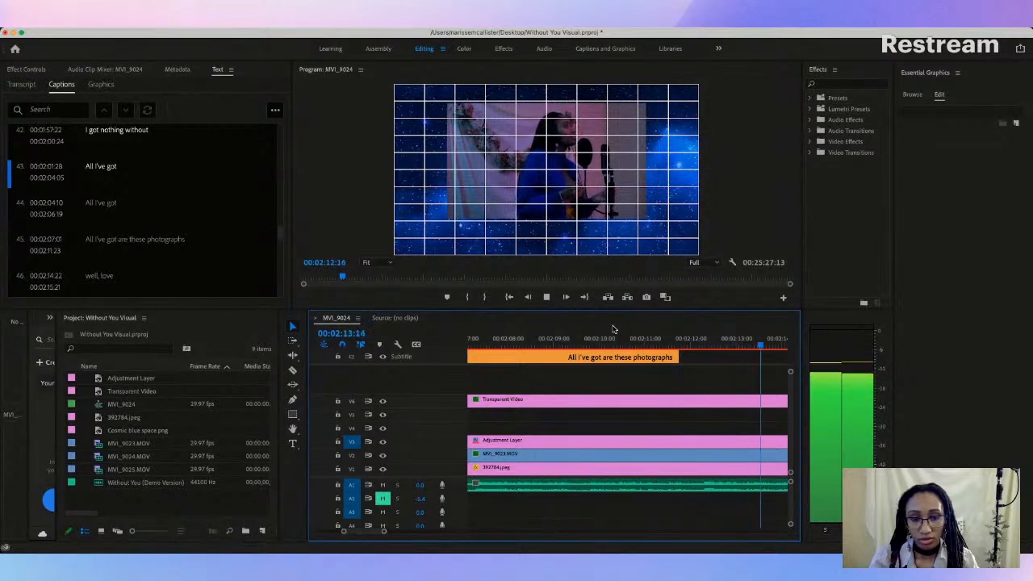
key("space")
Step: Replace the text of caption 46, "well, love", with "All I got"
mouse_move(384, 530)
left_mouse_down()
mouse_move(406, 530)
mouse_move(382, 539)
left_mouse_up()
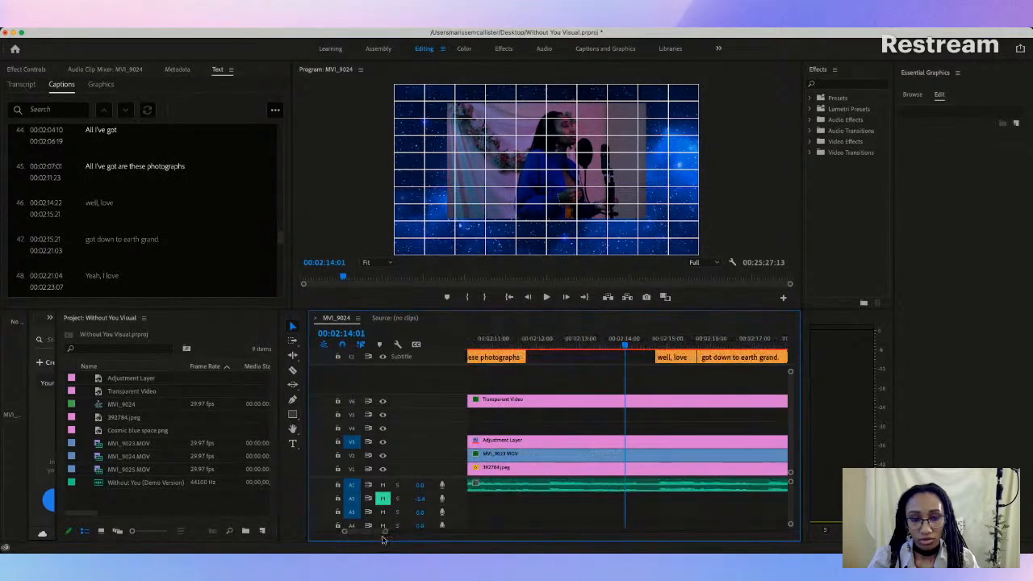
left_click(669, 356)
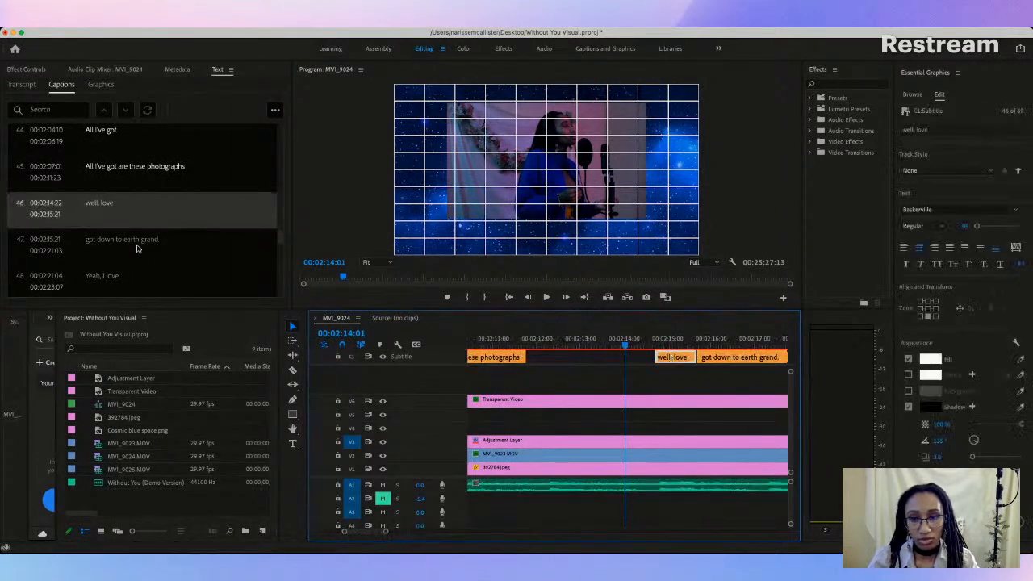
double_click(100, 204)
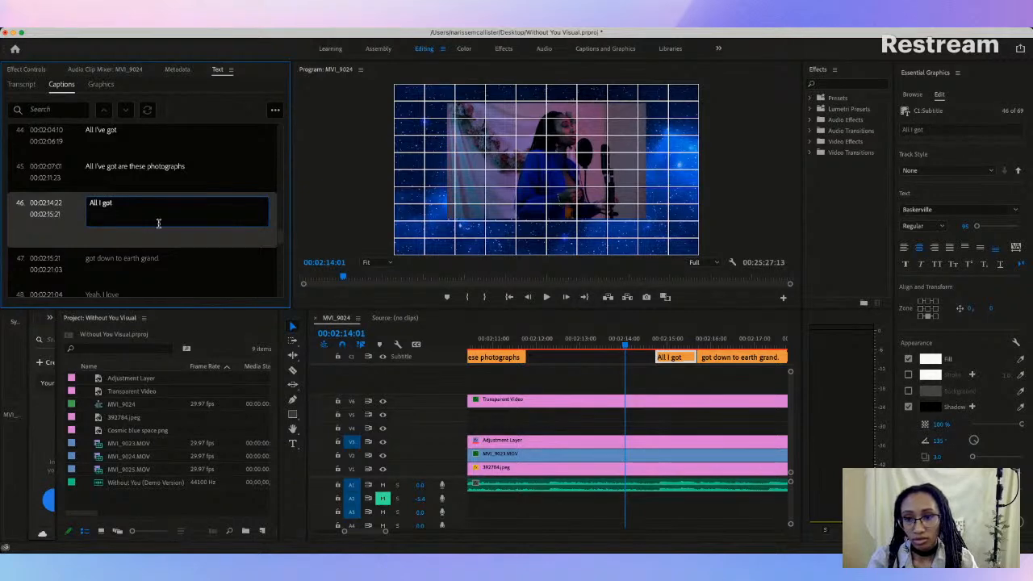
left_click(609, 357)
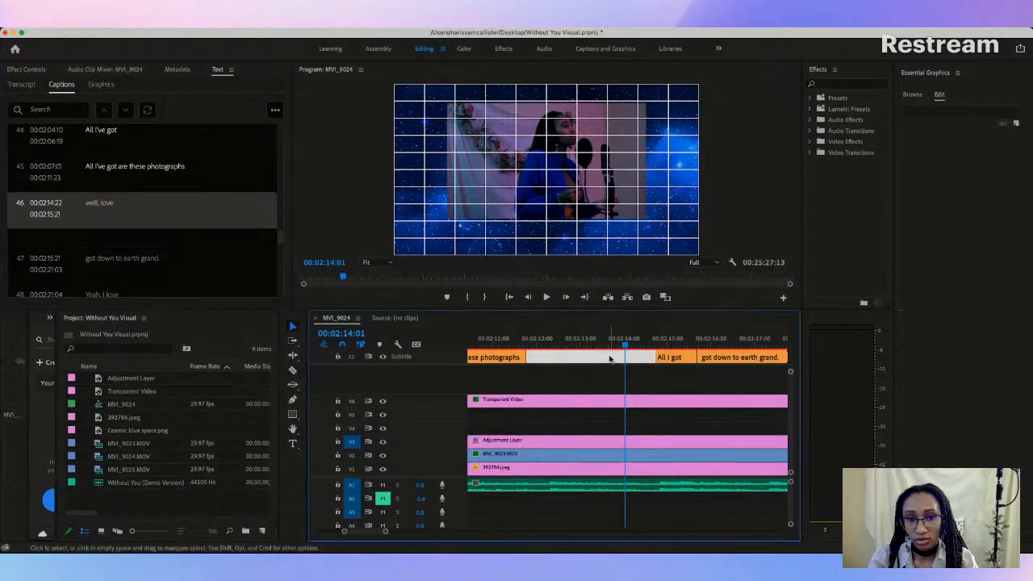
left_click(669, 358)
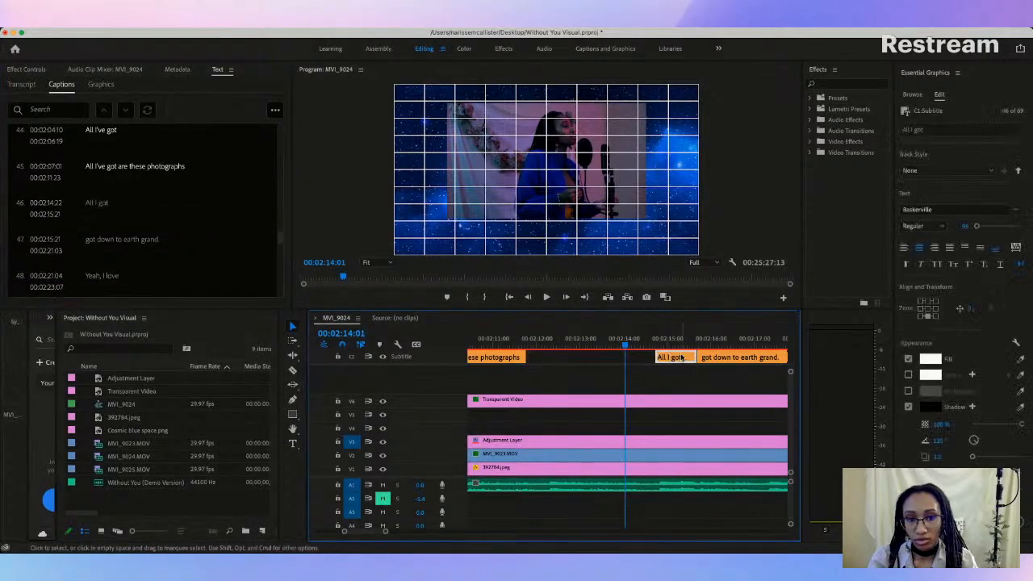
Step: Copy the text "All I've got are these photographs" from caption 45 into caption 47, replacing its lyric
left_click(496, 358)
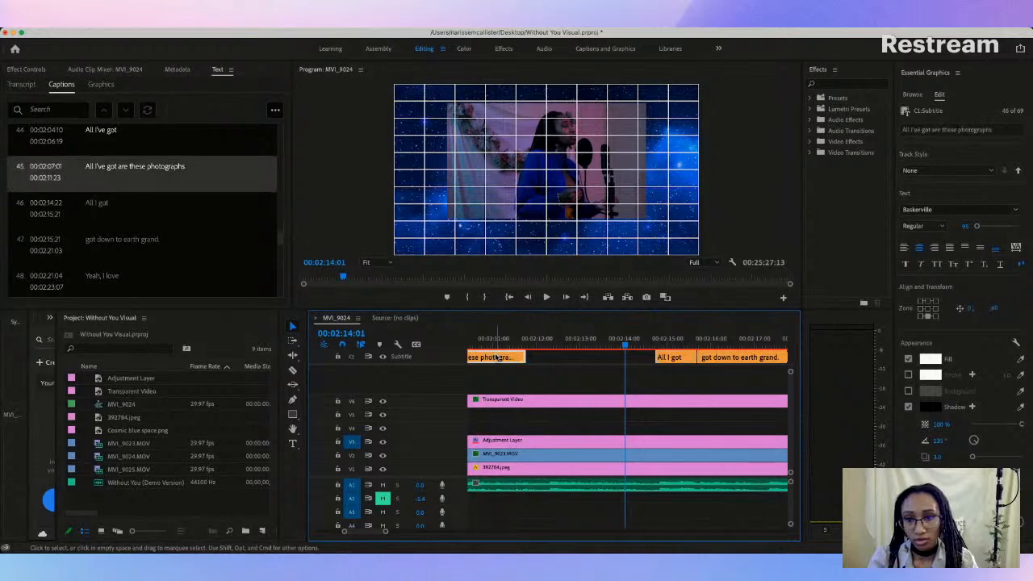
double_click(128, 170)
key("super+c")
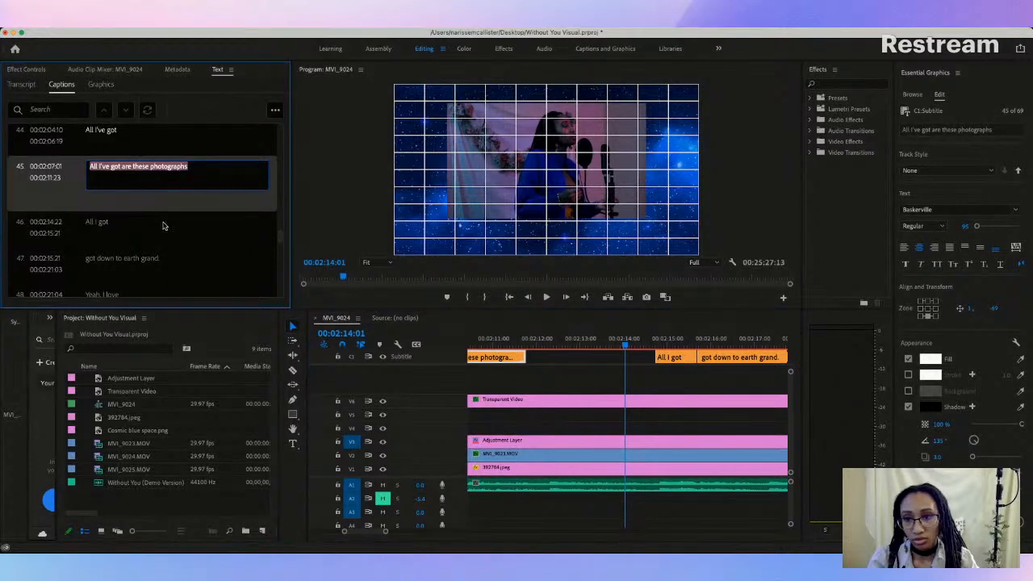
left_click(115, 258)
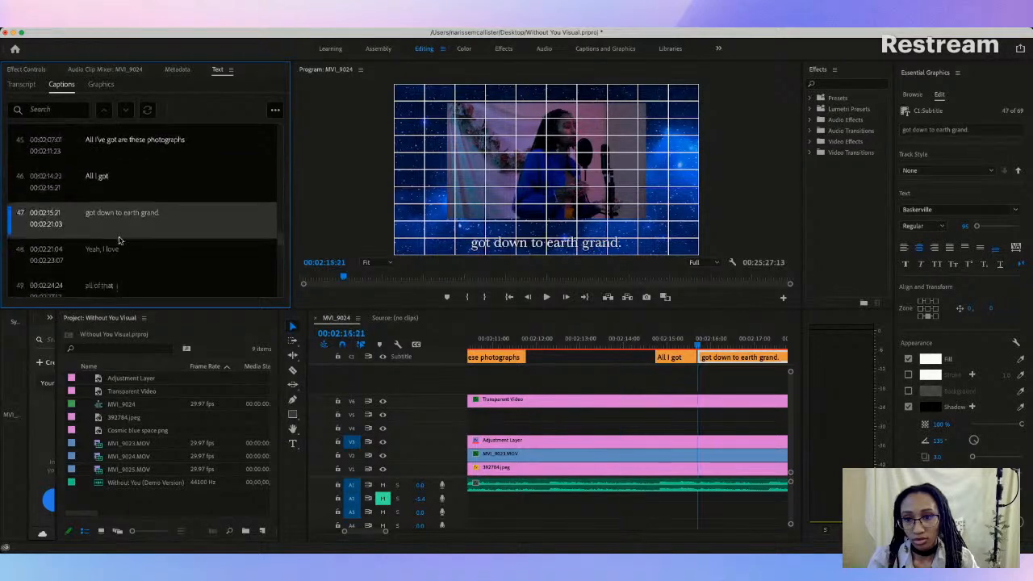
double_click(119, 205)
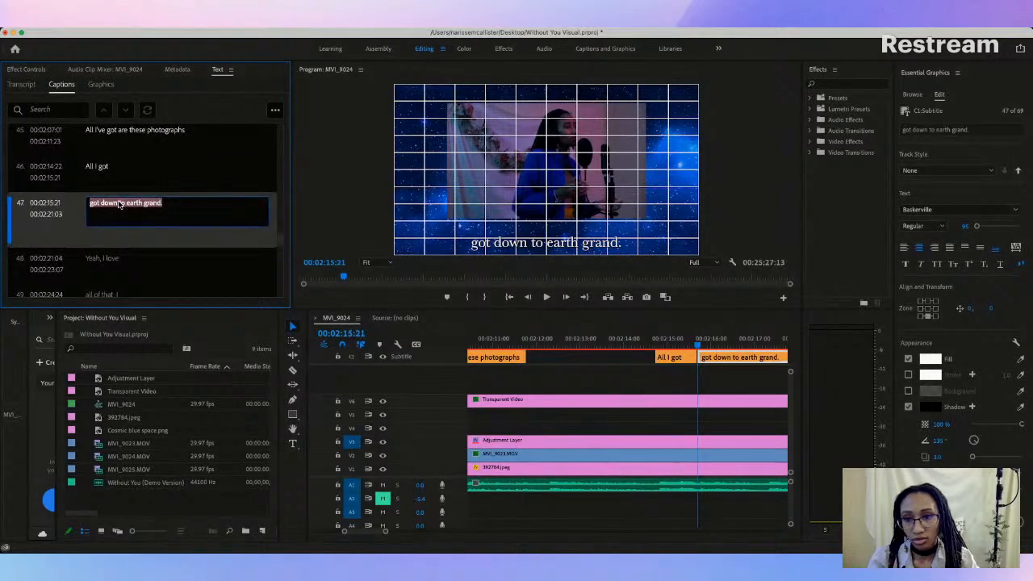
key("super+v")
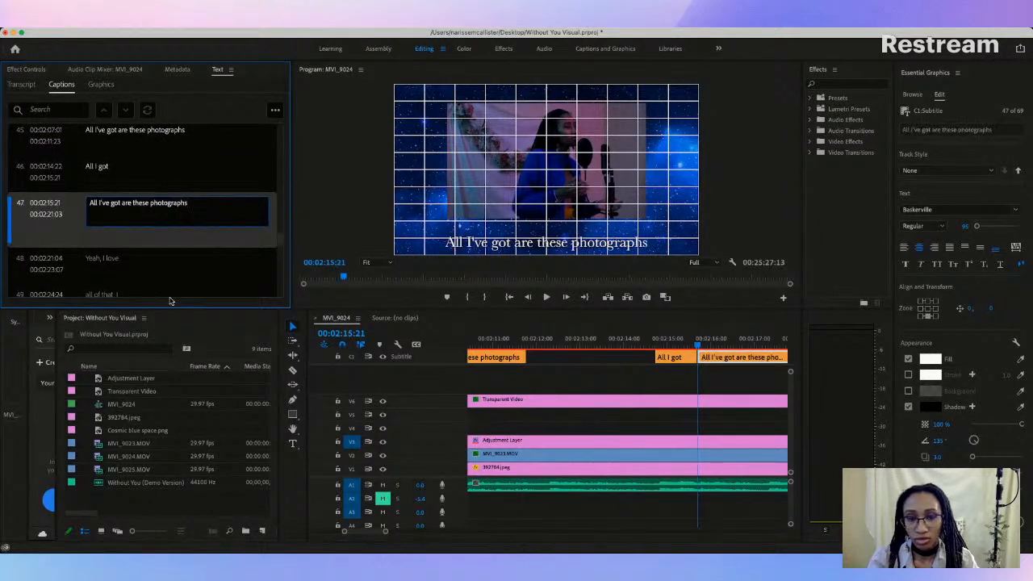
left_click(605, 358)
Step: Listen to the gap after caption 45 and extend caption 46, "All I got", to start at 00:02:12:05
left_click(518, 342)
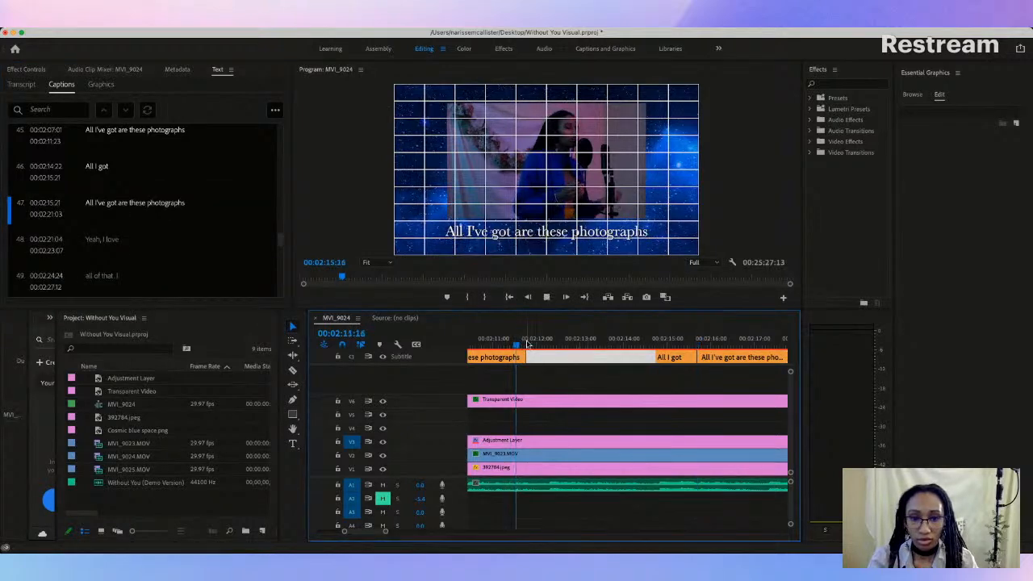
key("space")
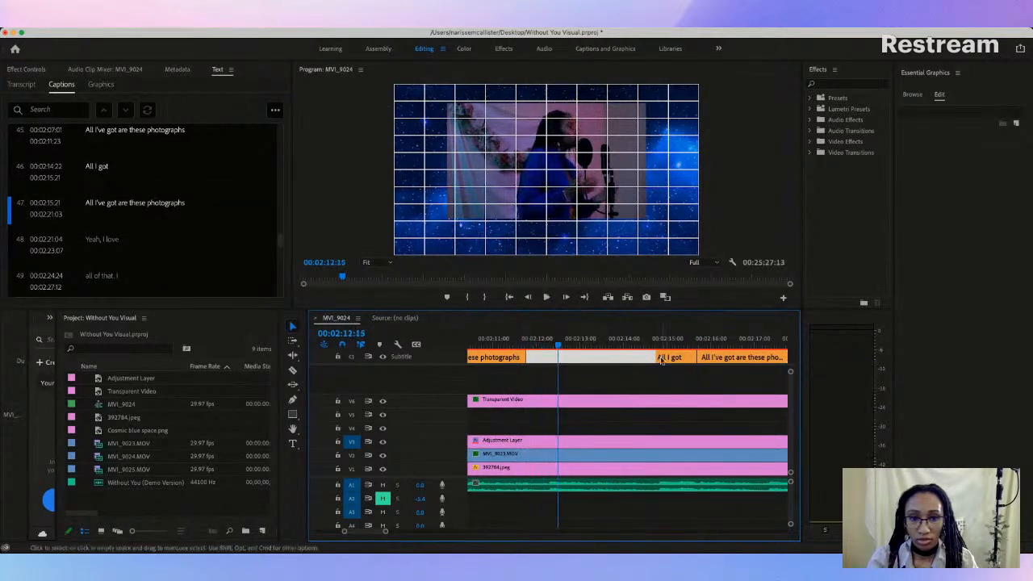
left_click_drag(656, 357, 544, 358)
Step: Raise caption 46, "All I got", to sit just below the video frame and replay it against the vocals
left_click(574, 343)
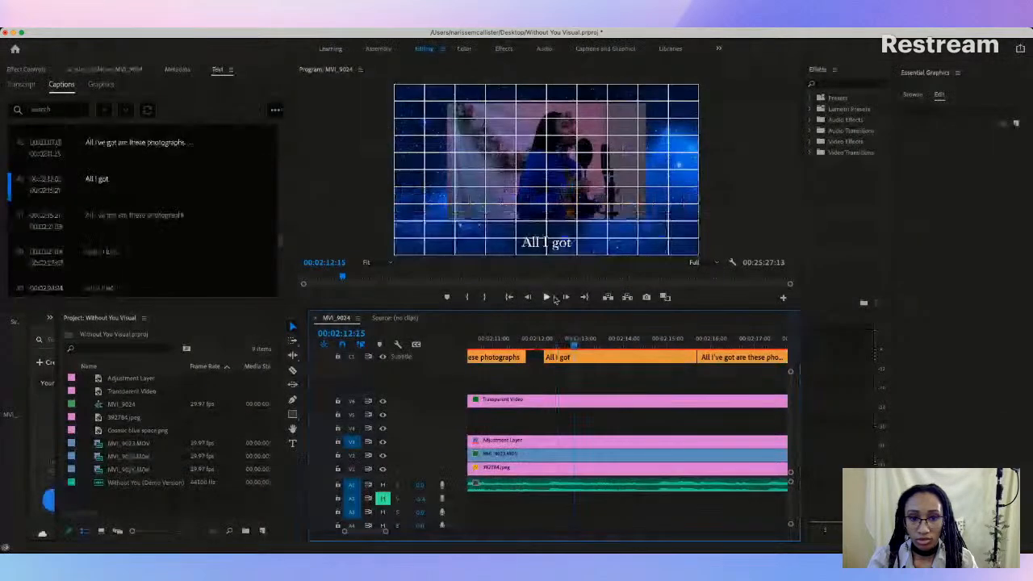
left_click(553, 239)
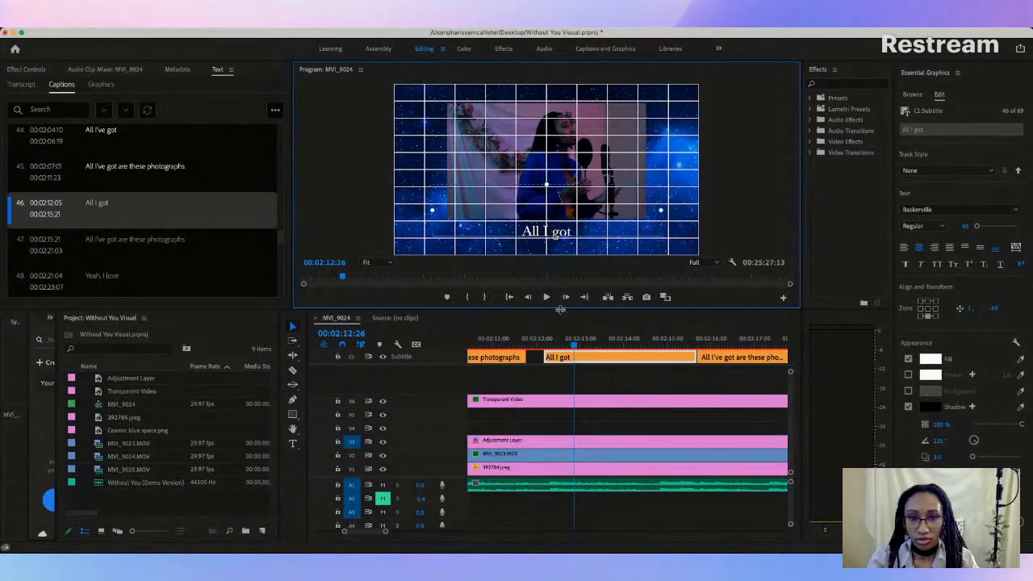
left_click(537, 339)
key("space")
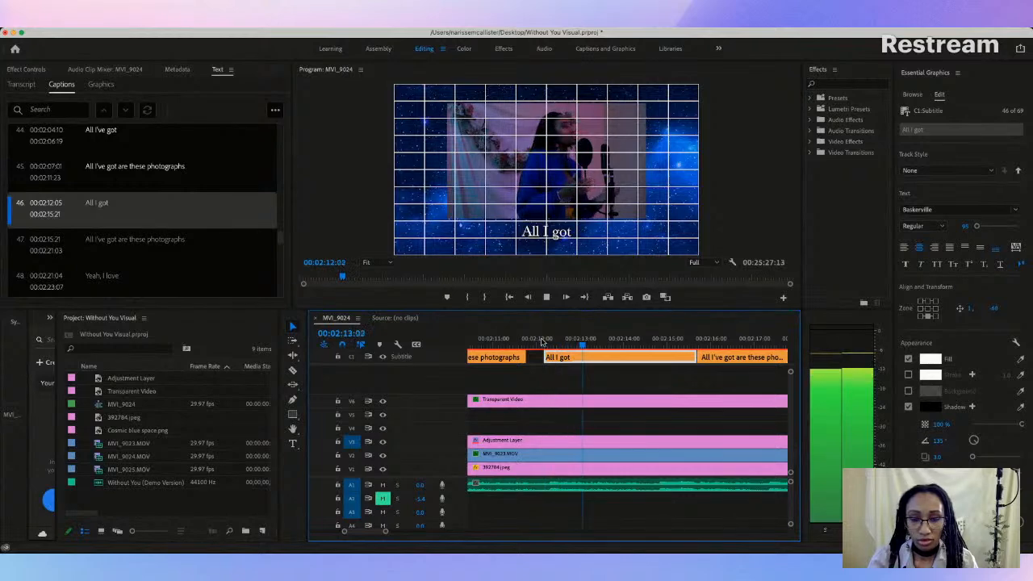
Step: Split caption 46, "All I got", at 00:02:14:14 where the repeated phrase begins
key("space")
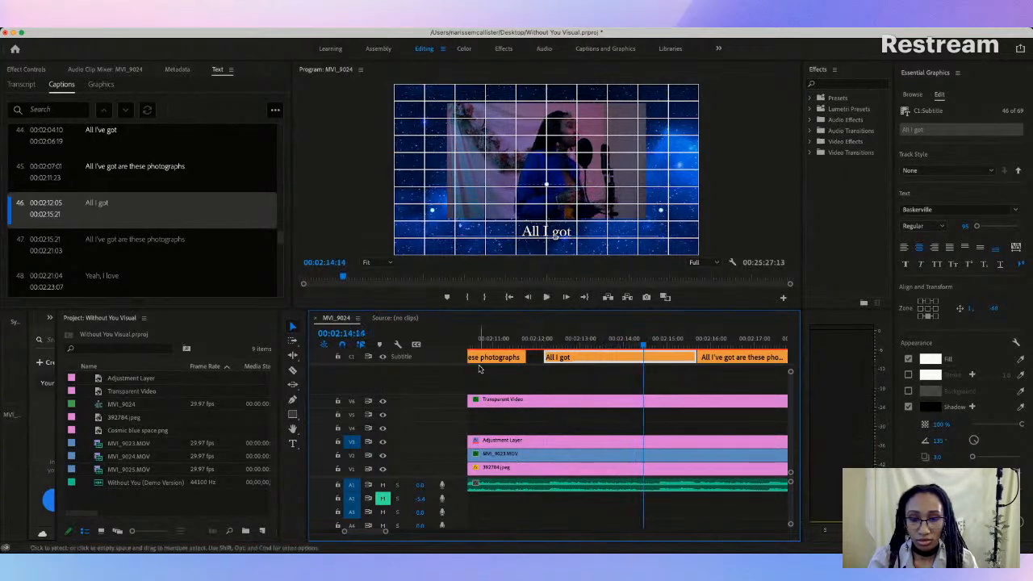
left_click(292, 370)
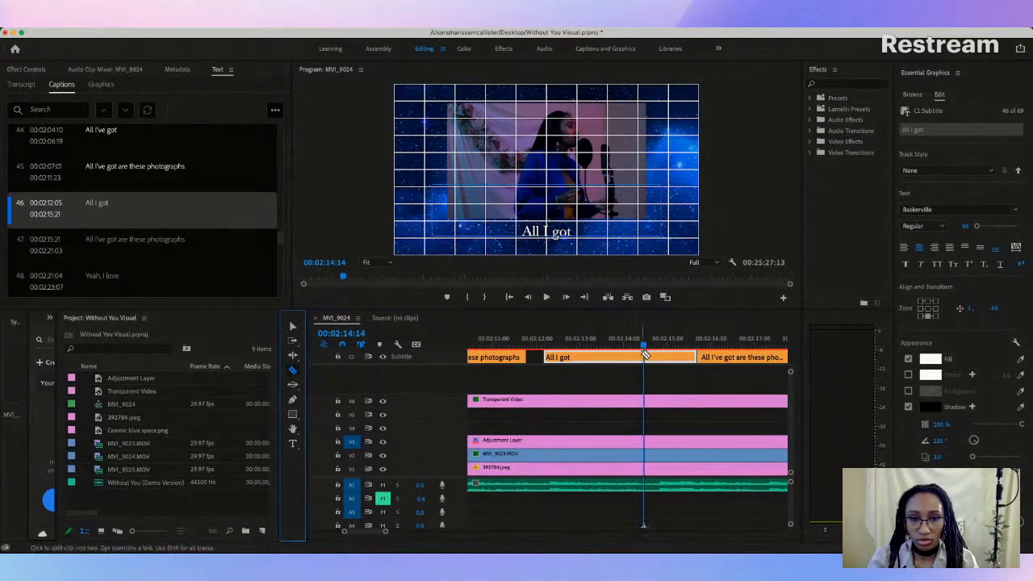
left_click(644, 355)
Step: Listen to the second "All I got" and move its boundary with "All I've got are these photographs" to 00:02:17:00
key("space")
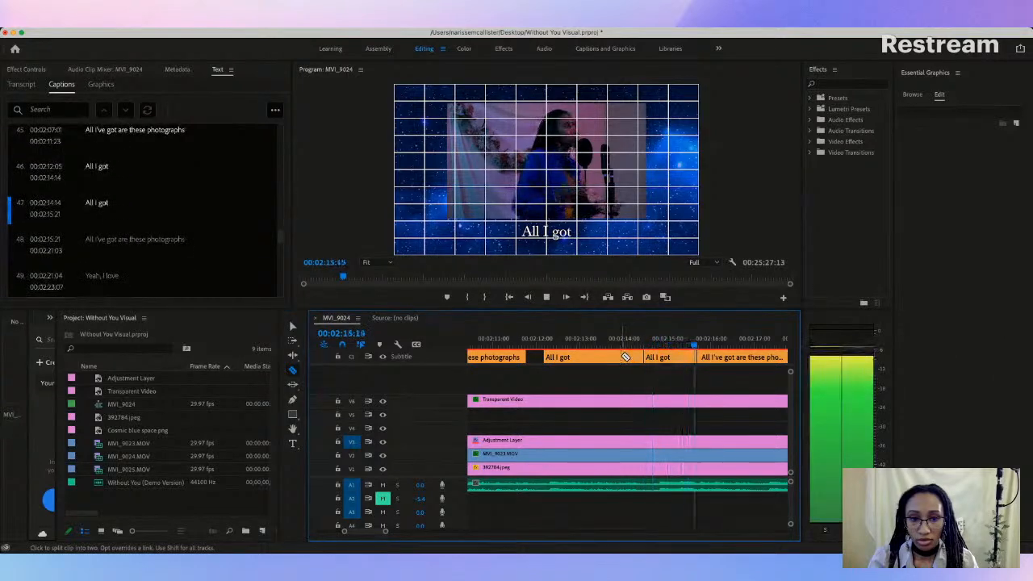
key("space")
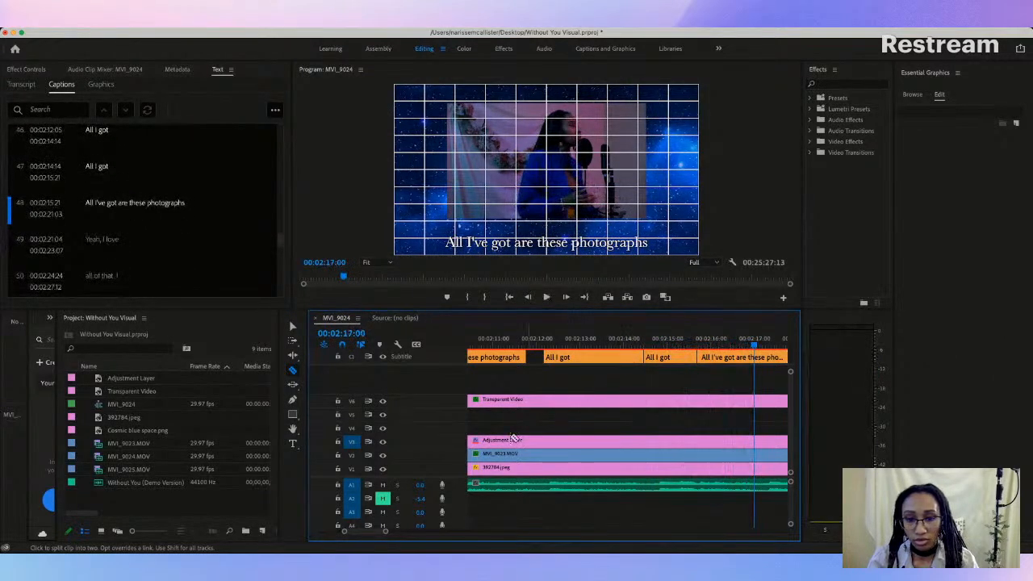
left_click_drag(387, 533, 424, 533)
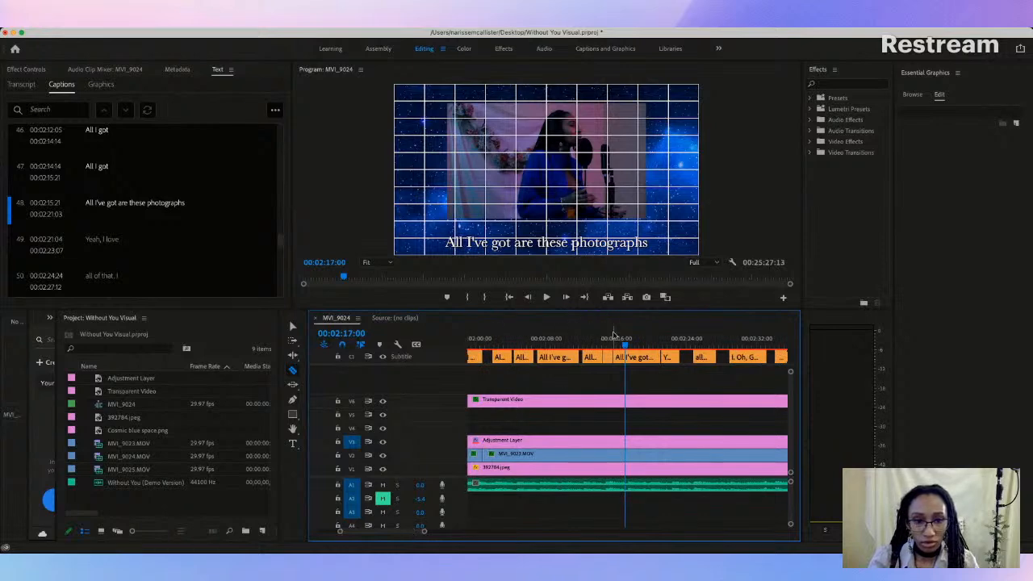
left_click(293, 325)
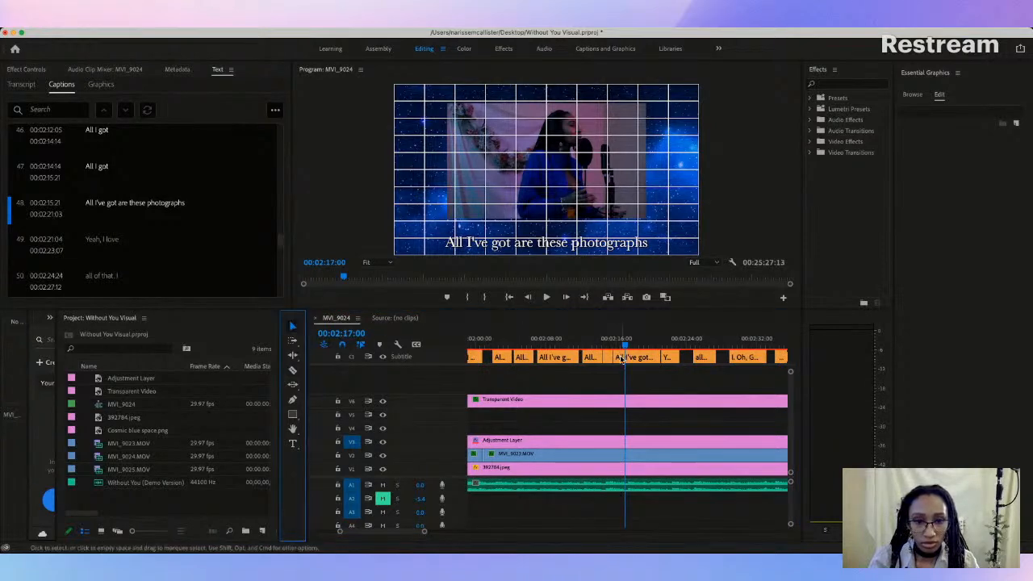
left_click(635, 357)
left_click_drag(635, 357, 623, 357)
Step: Replay the two "All I got" captions and trim the end of caption 46 to 00:02:14:11
left_click(592, 342)
key("space")
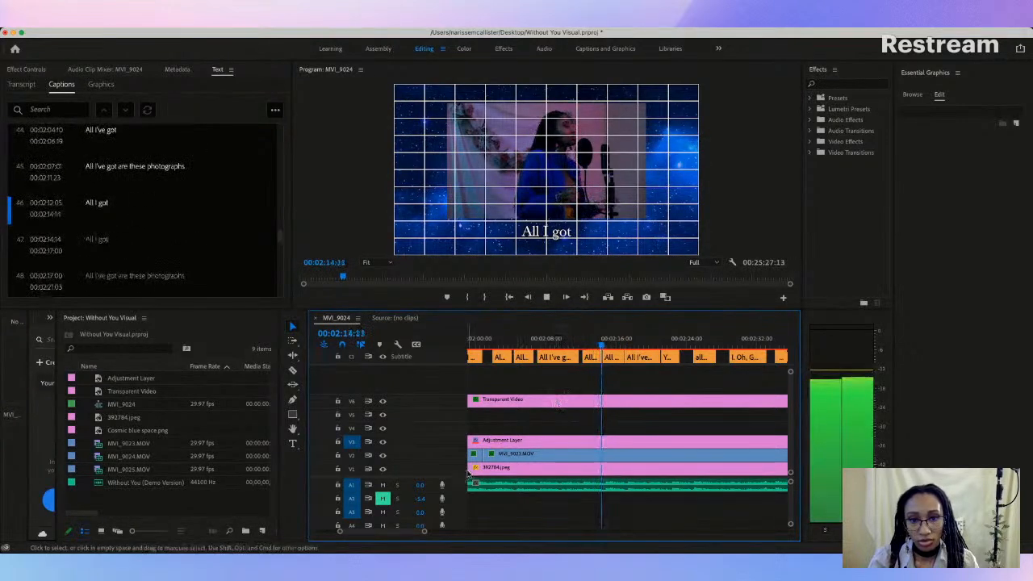
key("space")
left_click_drag(424, 533, 384, 536)
key("space")
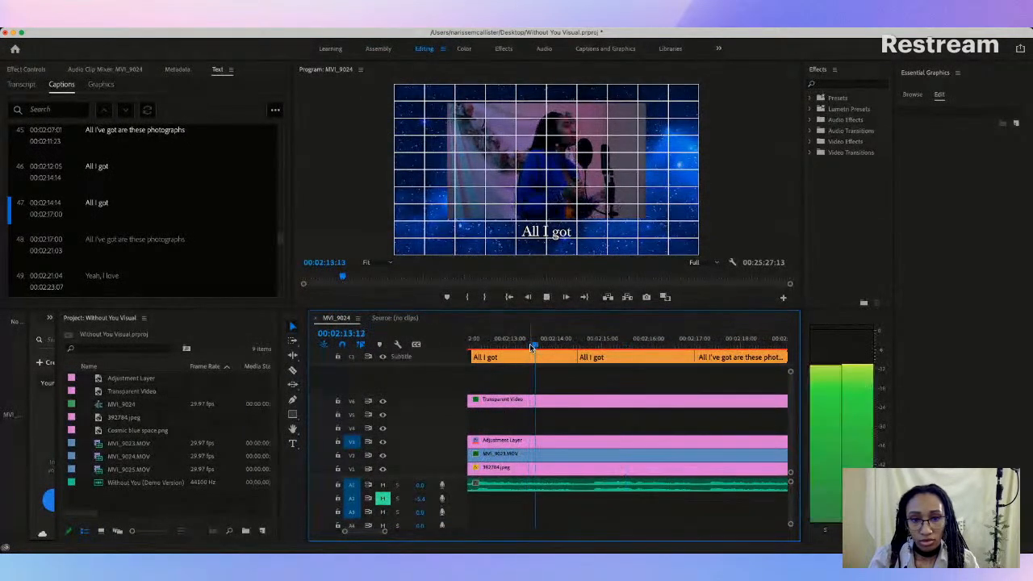
left_click(560, 345)
key("space")
Step: Play the retimed captions through to about 00:02:22:01 and append ", yeah" to caption 48, "All I've got are these photographs"
key("space")
left_click_drag(574, 355, 572, 355)
left_click(553, 345)
key("space")
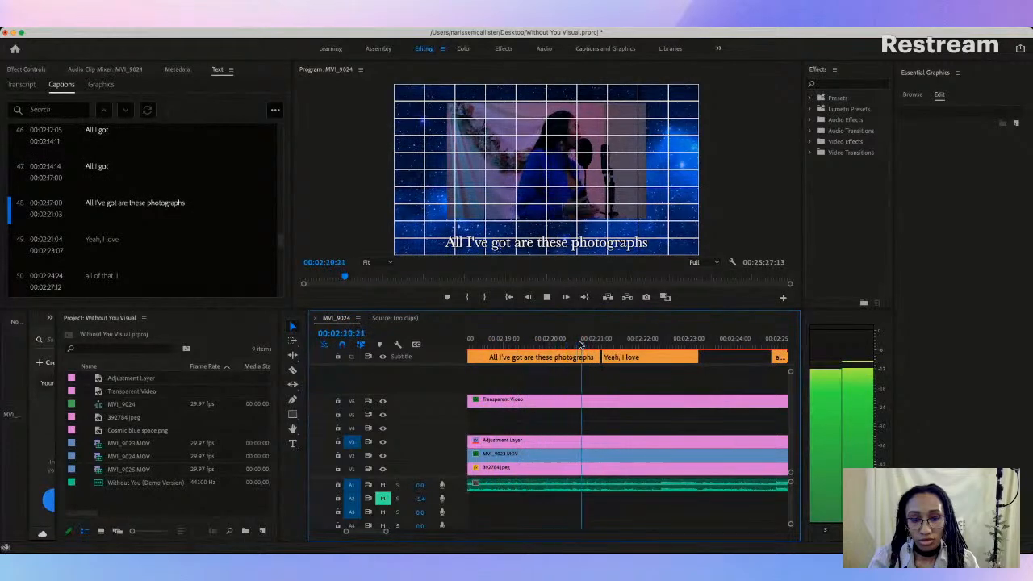
key("space")
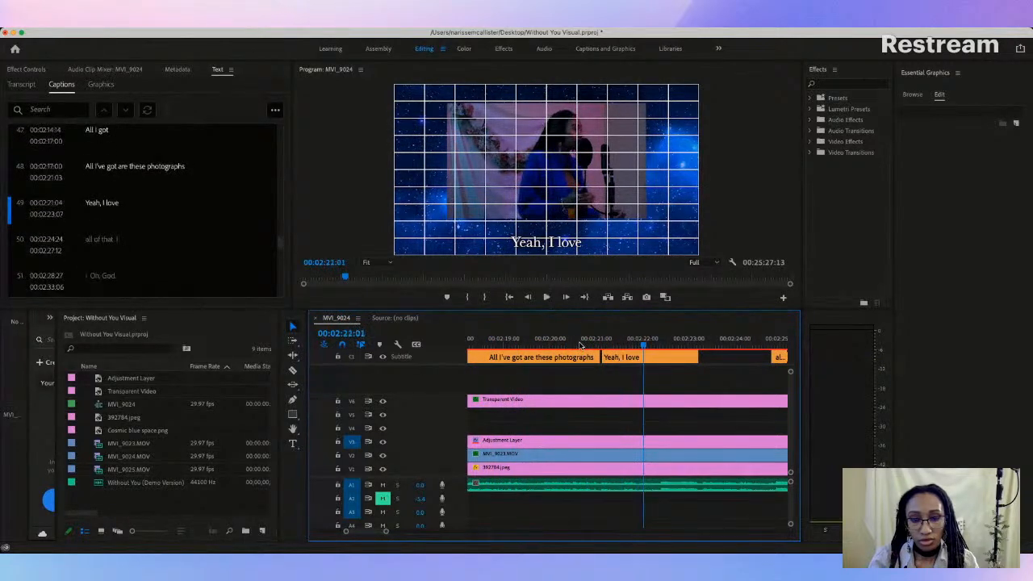
left_click(584, 357)
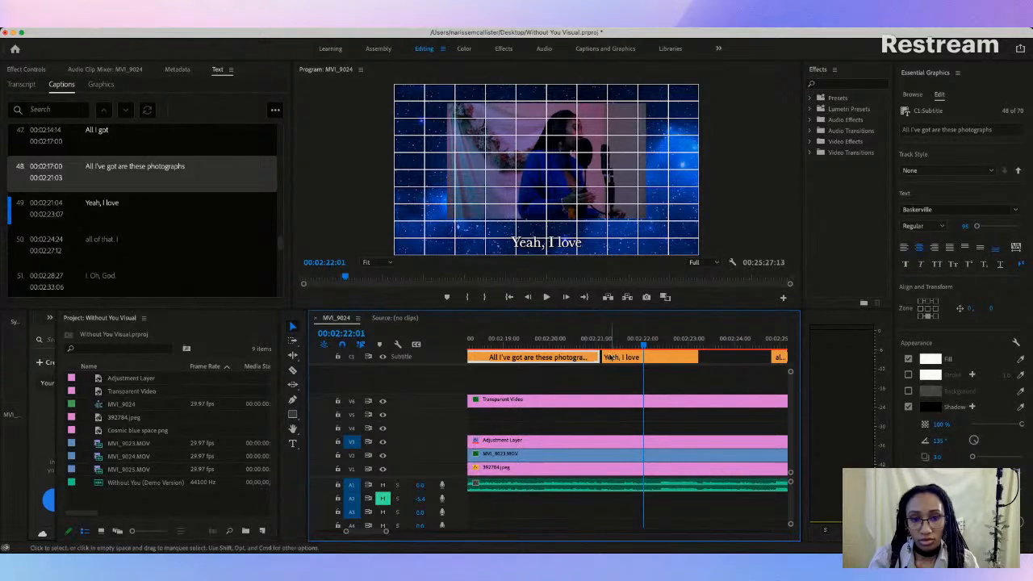
double_click(199, 168)
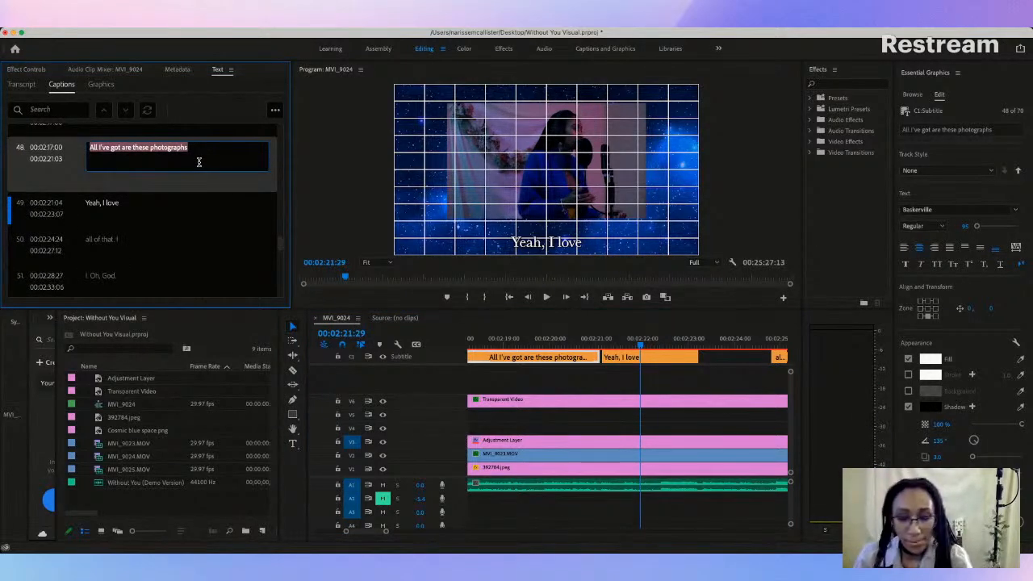
left_click(200, 162)
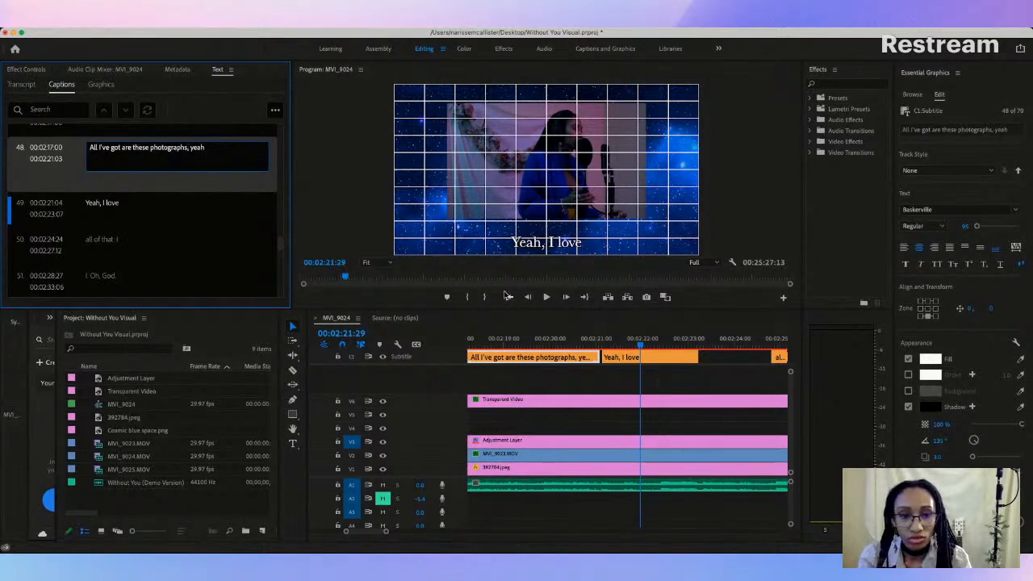
Step: Start caption 49 at 00:02:22:02, extend caption 48 to end at 00:02:21:25, and replay from the second "All I got"
left_click(611, 380)
left_click_drag(605, 357, 631, 356)
left_click_drag(347, 532, 342, 532)
left_click(513, 345)
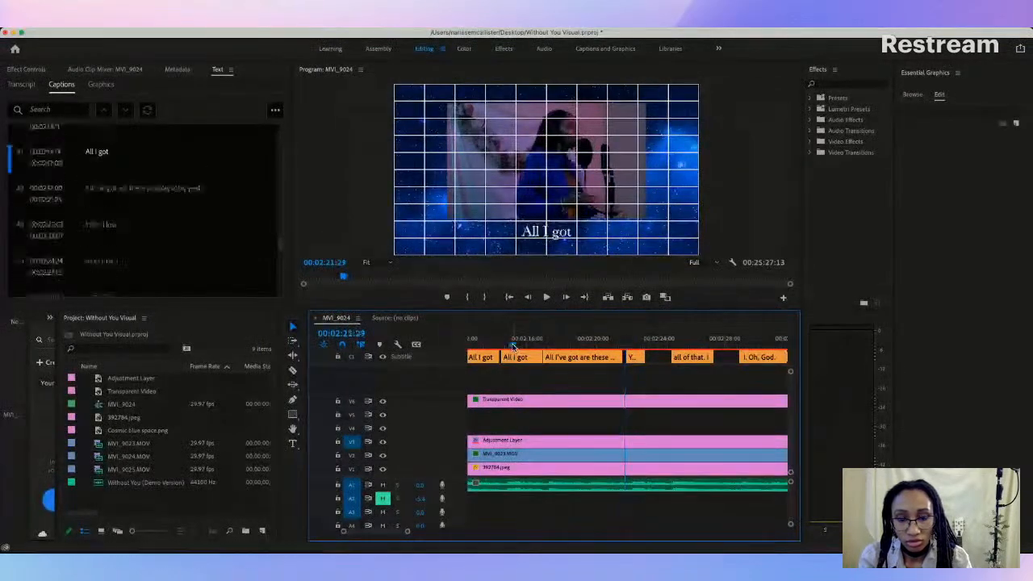
key("space")
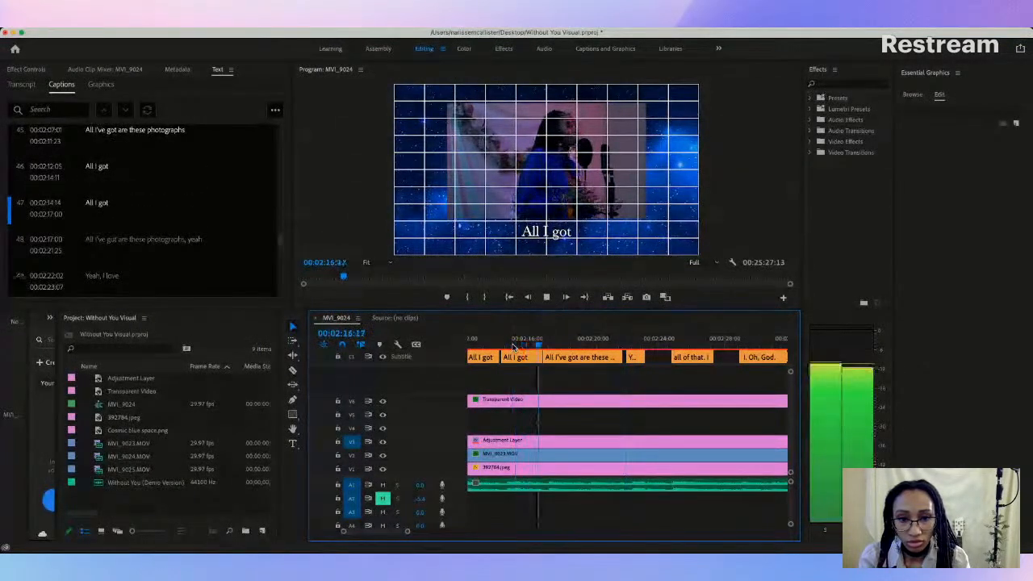
key("space")
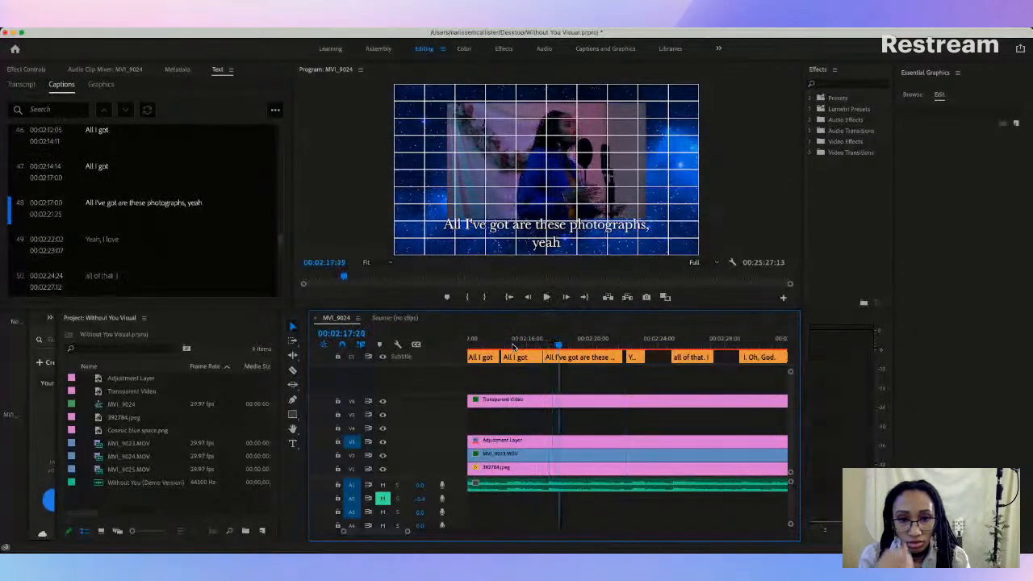
Step: Widen caption 48's text box to fit its lyric on one line and raise it to sit just below the video frame
left_click(559, 242)
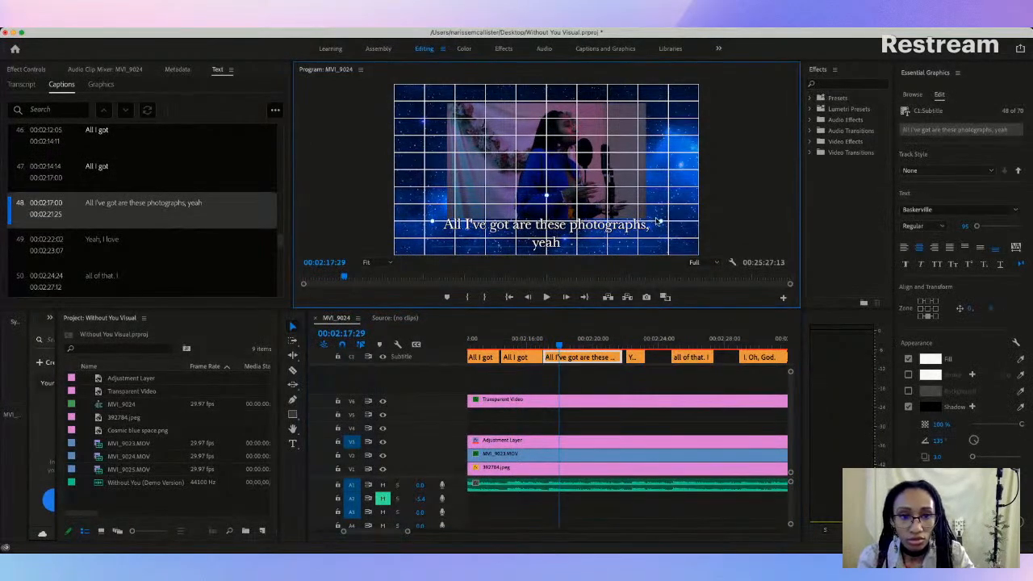
left_click_drag(690, 224, 691, 223)
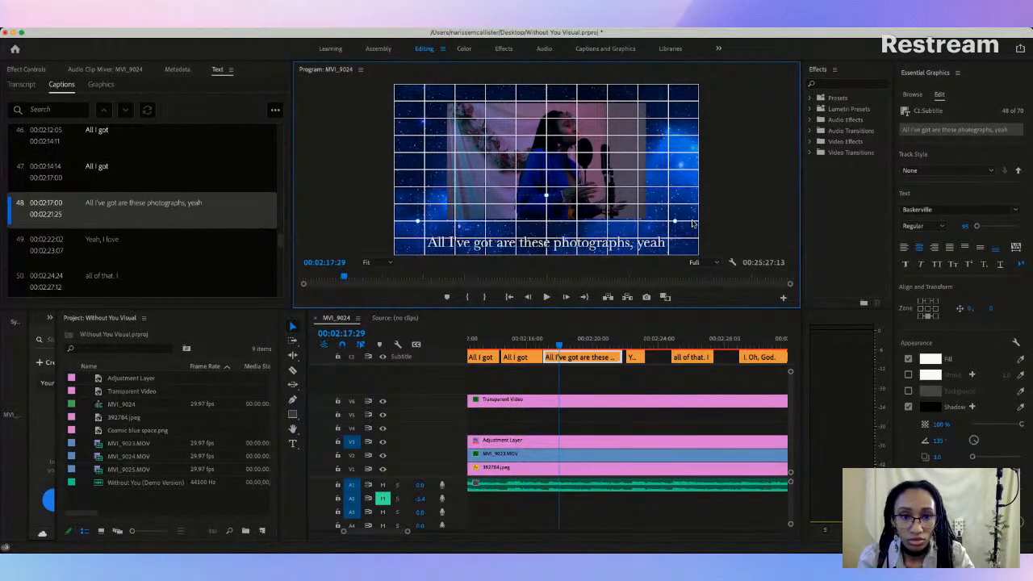
left_click_drag(547, 244, 547, 235)
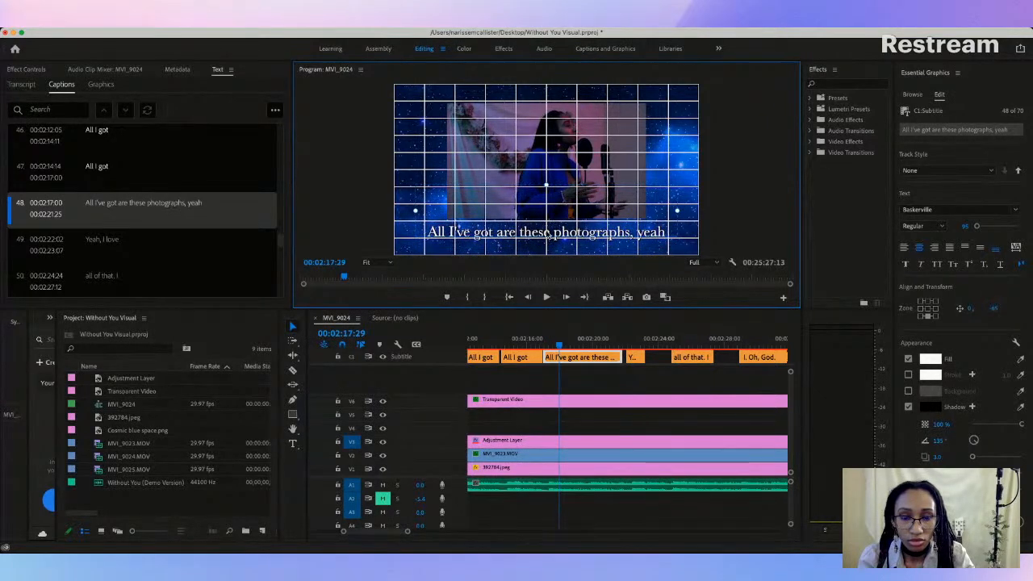
Step: Replay caption 48 against the vocals and listen on through captions 49 and 50, "Yeah, I love" and "all of that. I"
left_click(536, 339)
key("space")
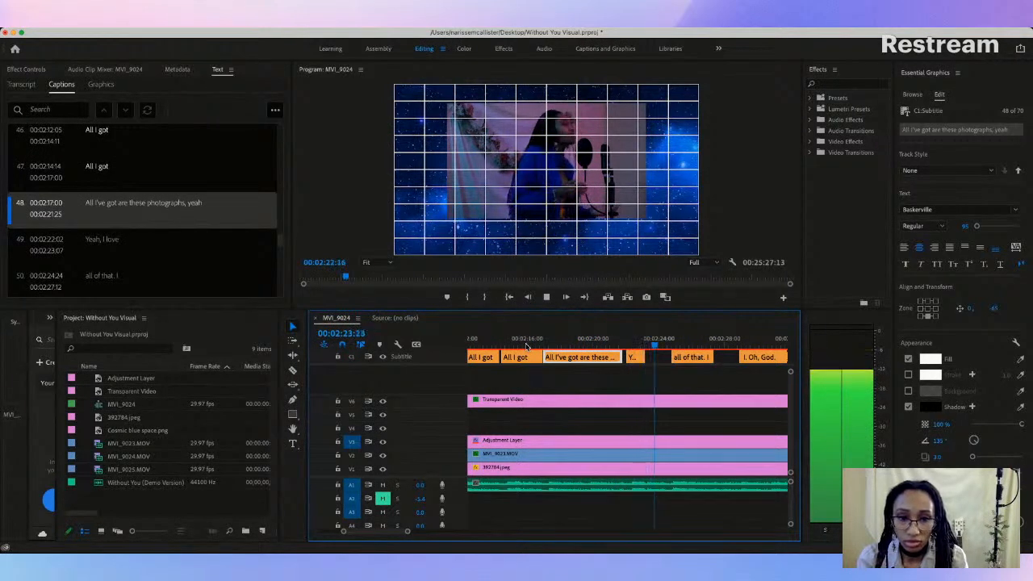
key("space")
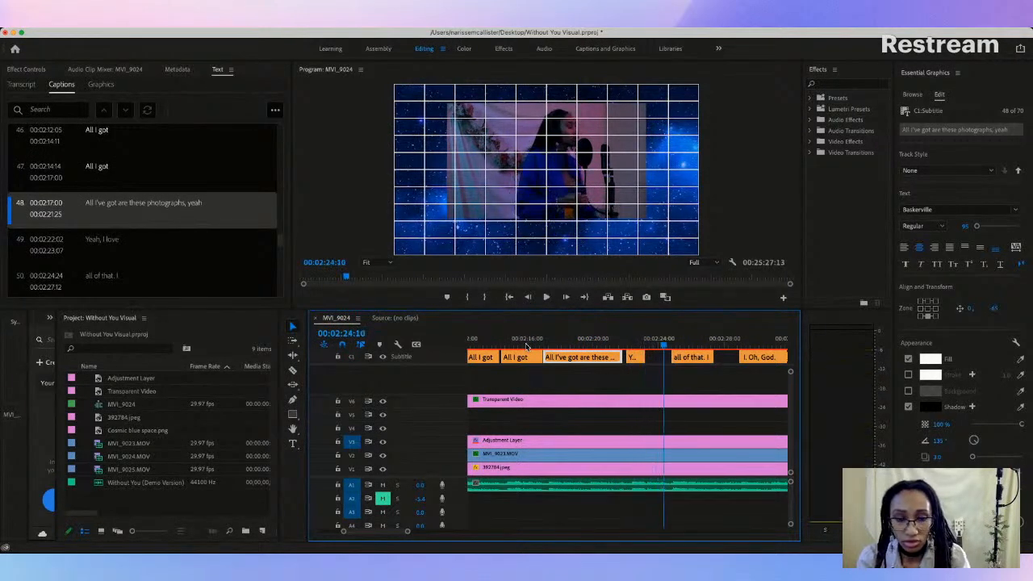
left_click(639, 359)
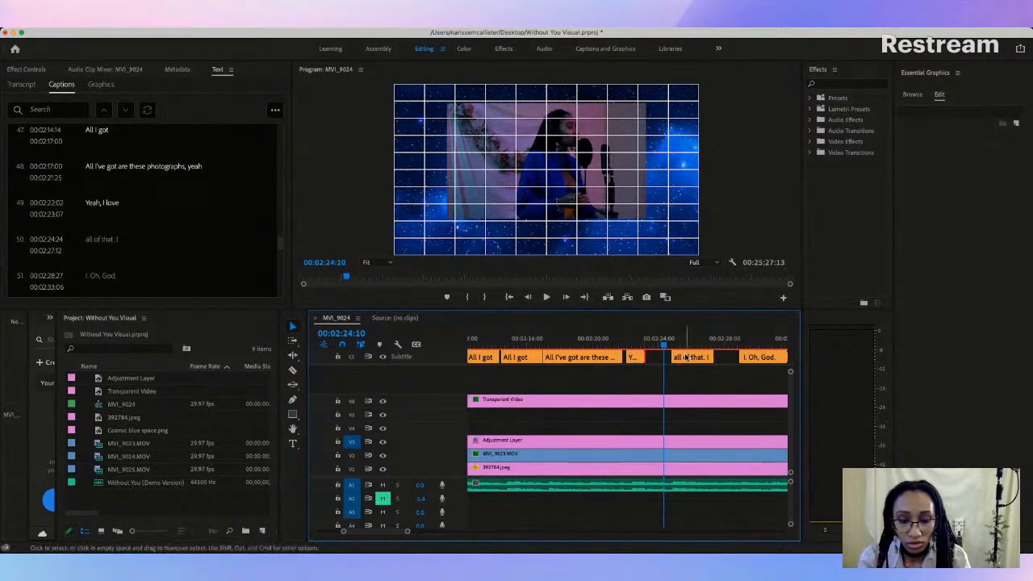
key("space")
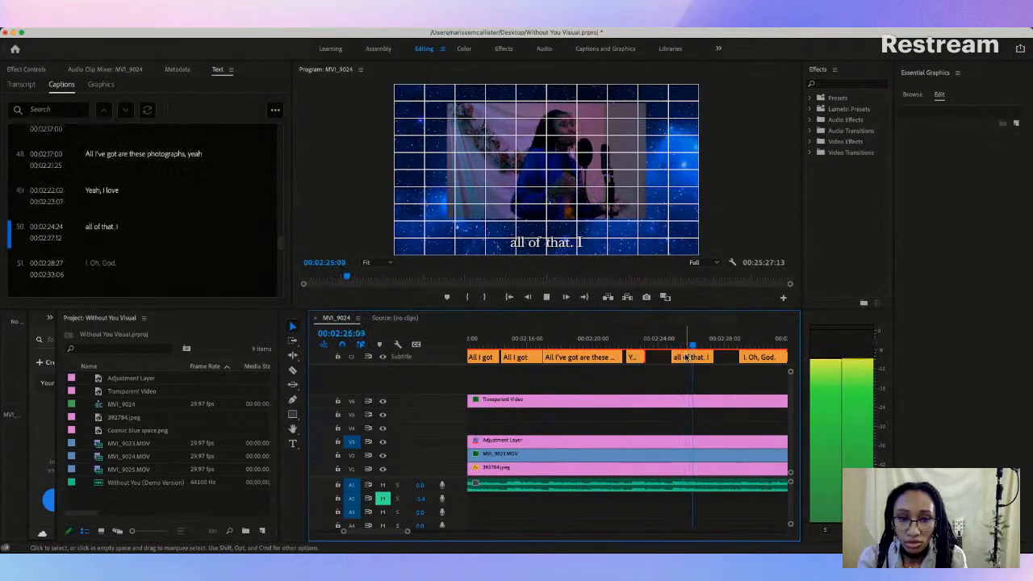
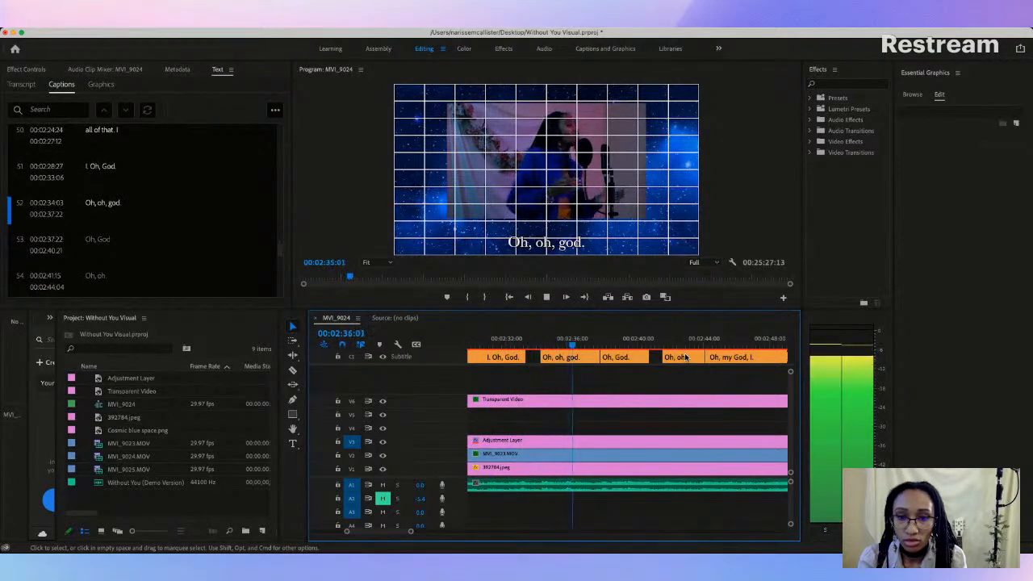
Step: Play back the section around 00:02:24 and delete the run of captions between "all of that. I" and "oh, oh, i"
key("space")
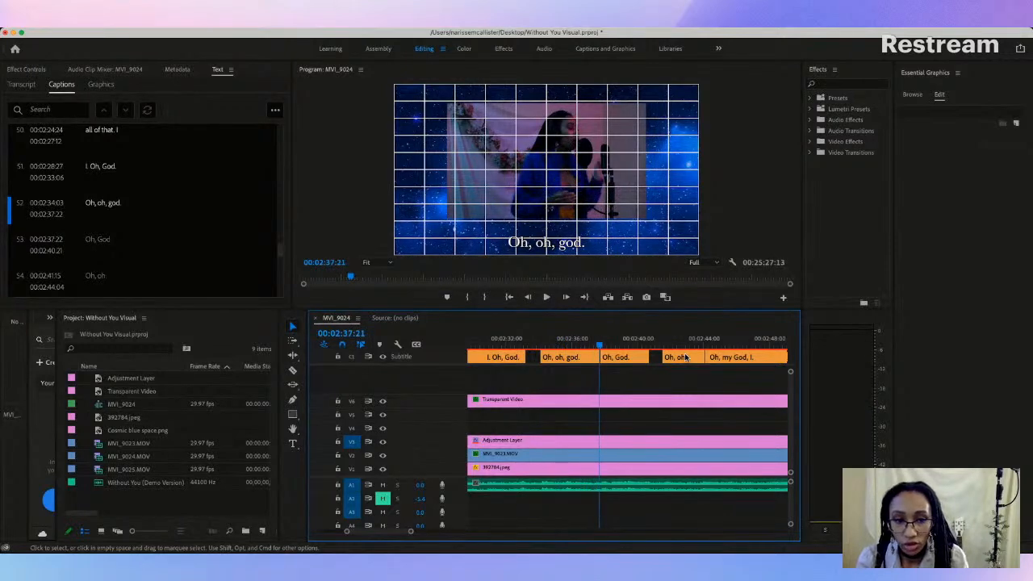
scroll(537, 369, "left", 5)
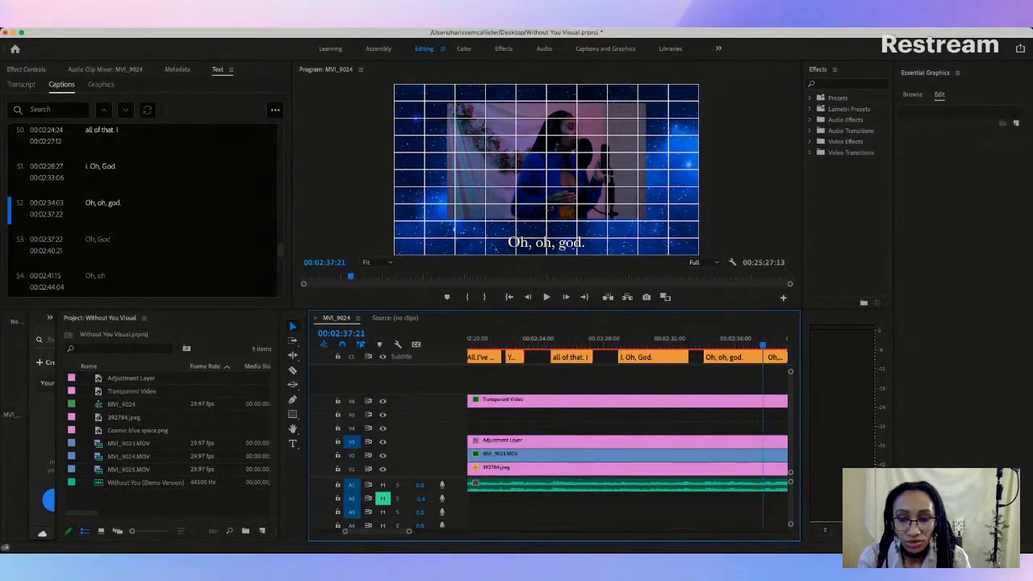
left_click_drag(410, 532, 438, 531)
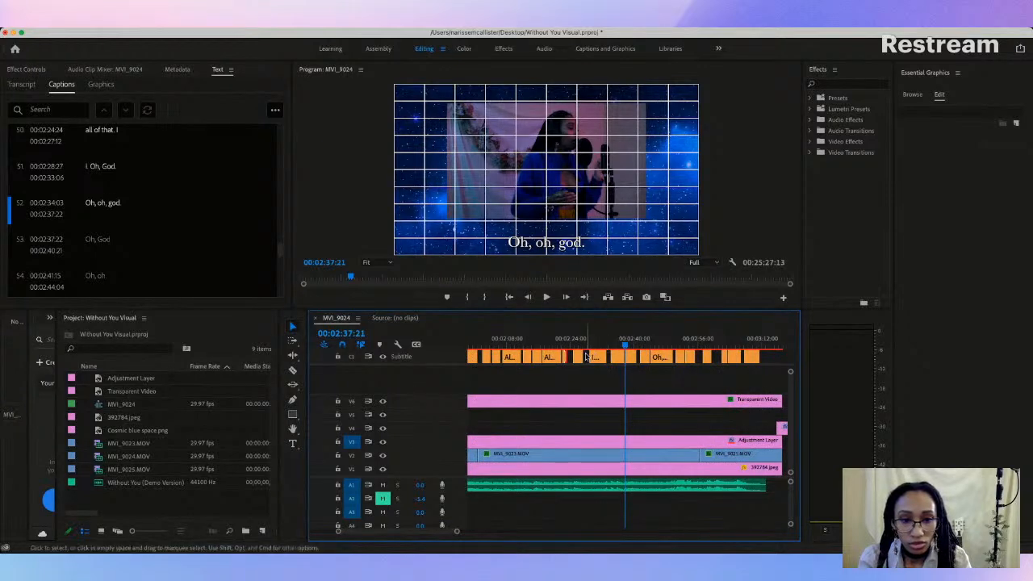
left_click(571, 347)
key("space")
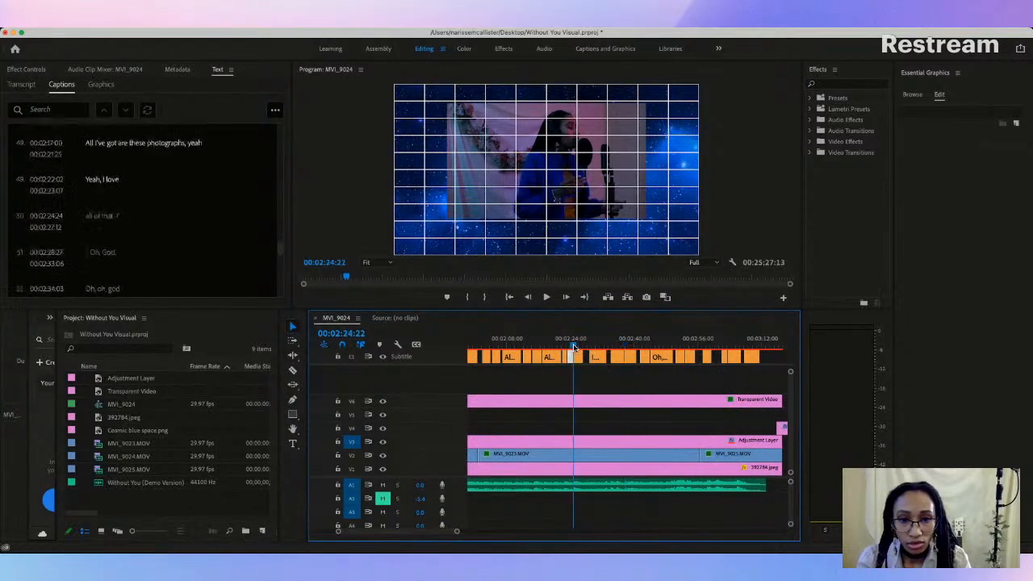
key("space")
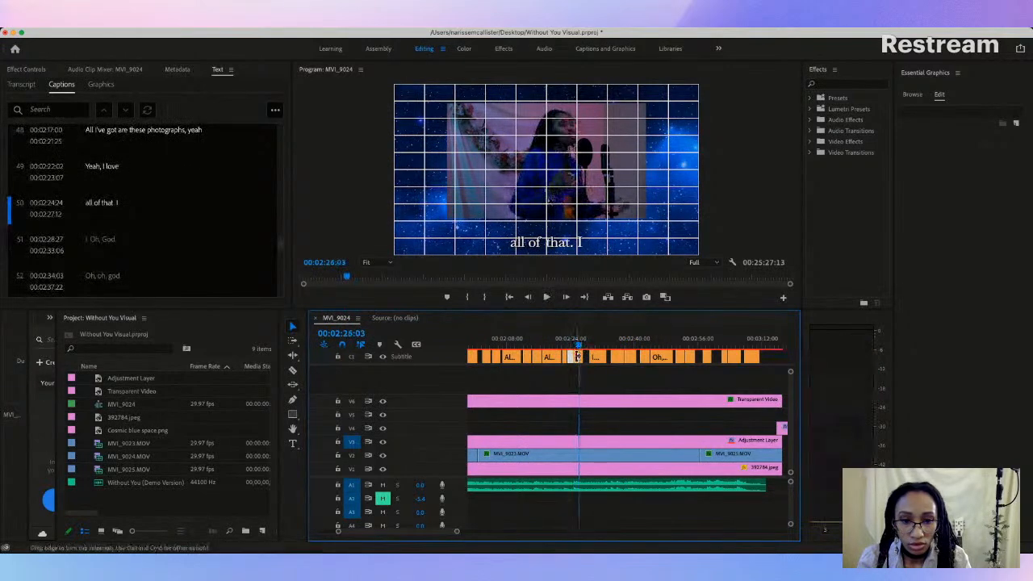
left_click(579, 358)
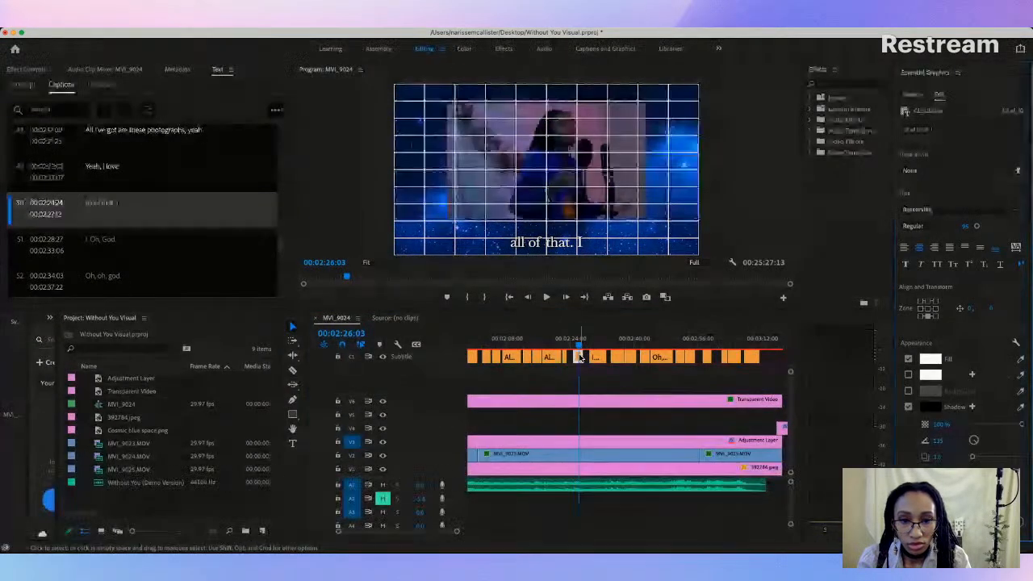
left_click(593, 357)
left_click(587, 359)
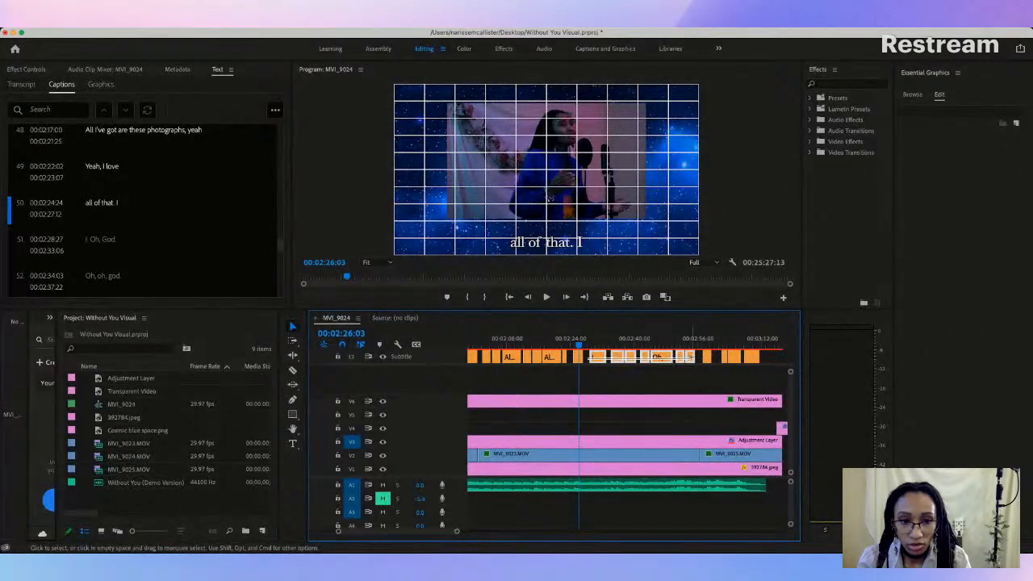
key("Delete")
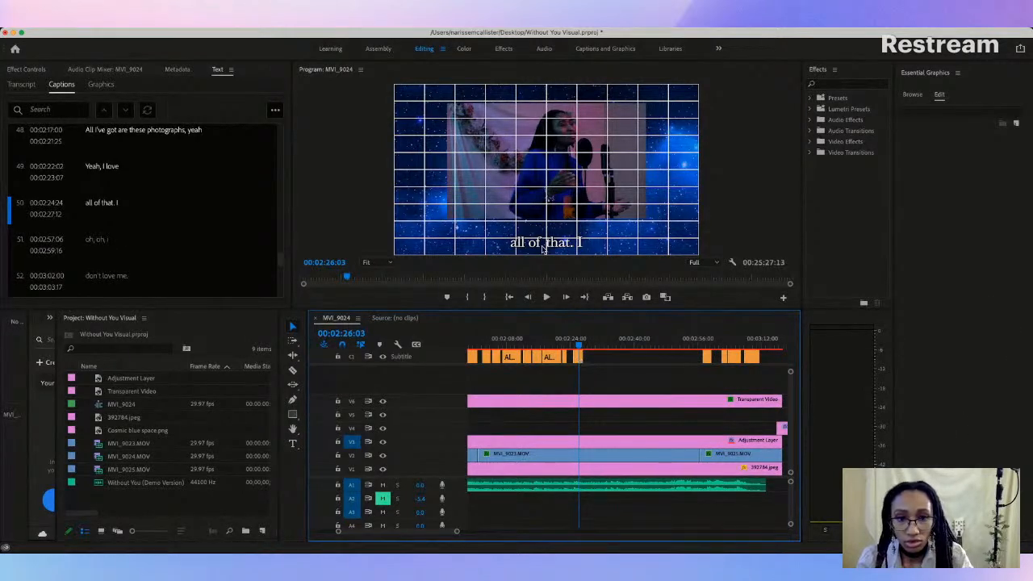
Step: Change the text of the caption starting at 00:02:24:24 to "All I've got" and extend its end to 00:02:53:23
double_click(104, 206)
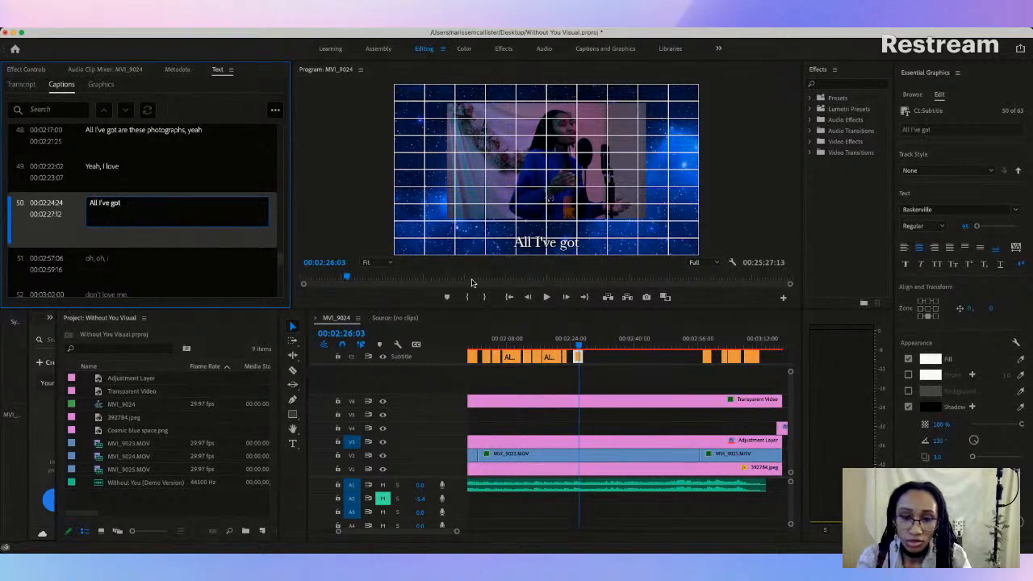
left_click_drag(583, 356, 687, 355)
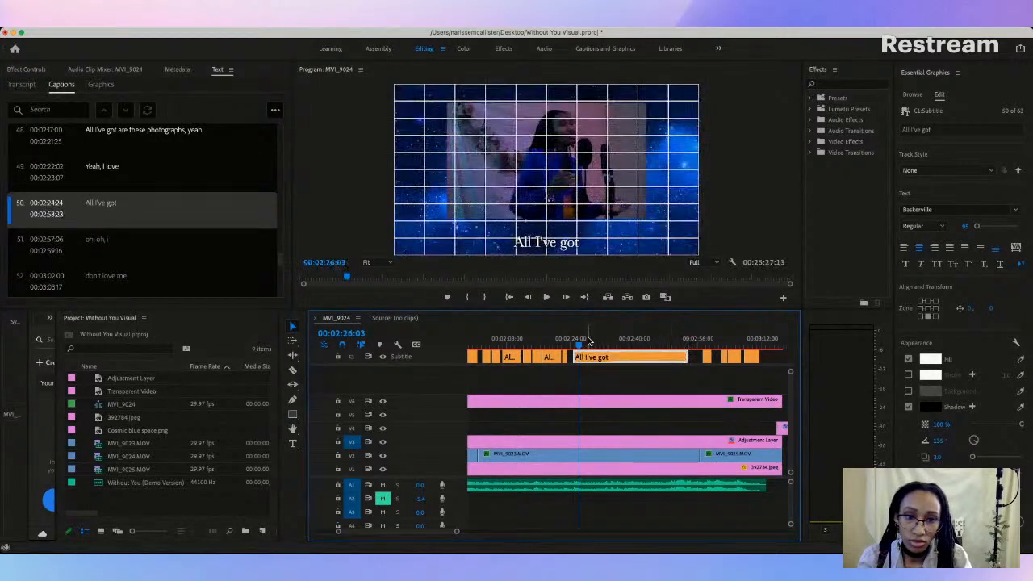
Step: Move the "All I've got" caption up in the video frame to a vertical offset of about -74
left_click_drag(548, 247, 549, 233)
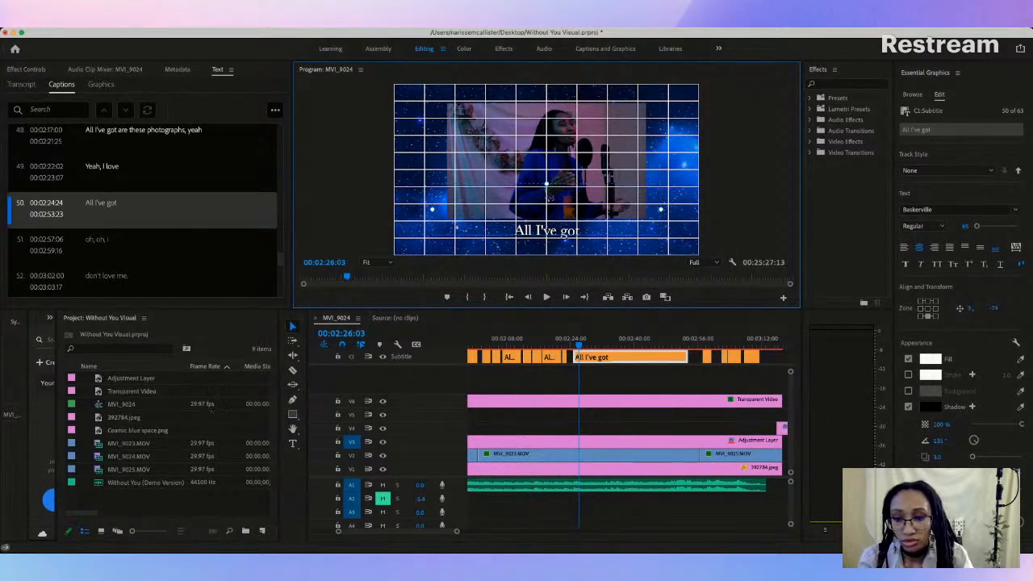
key("super+Tab")
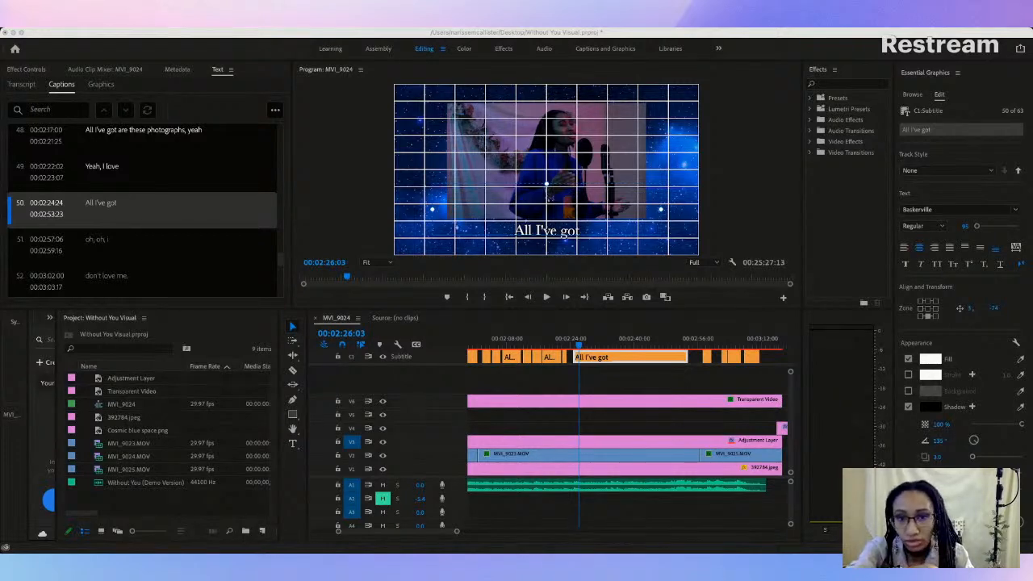
left_click(12, 364)
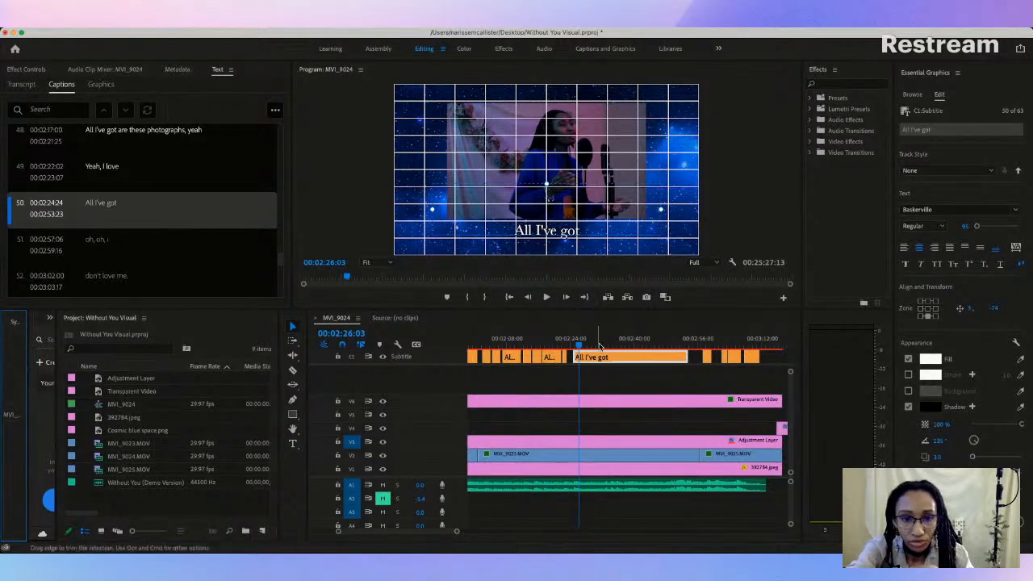
Step: Replay the section leading into "All I've got" and delete the "Yeah, I love" caption before it
key("space")
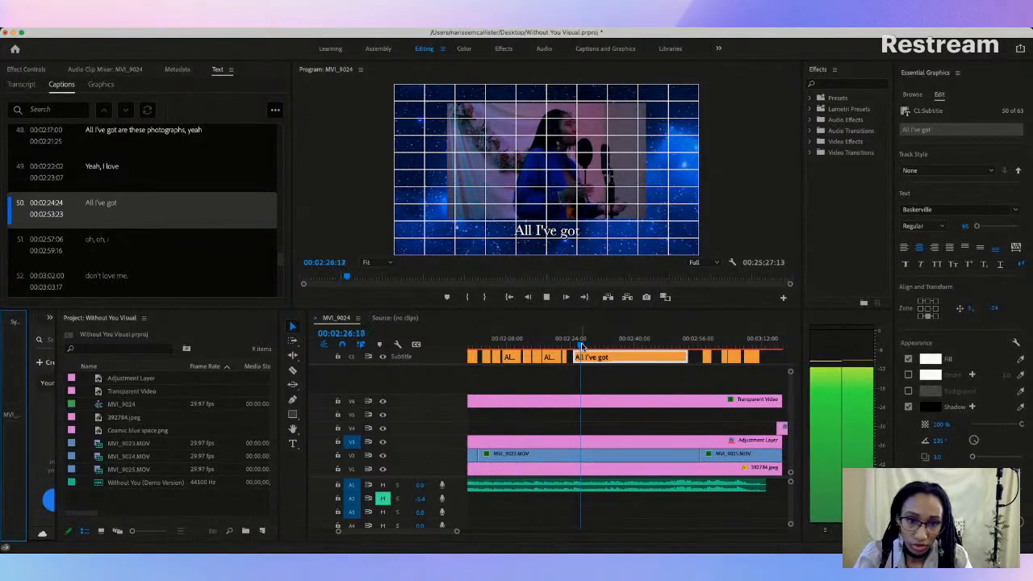
key("space")
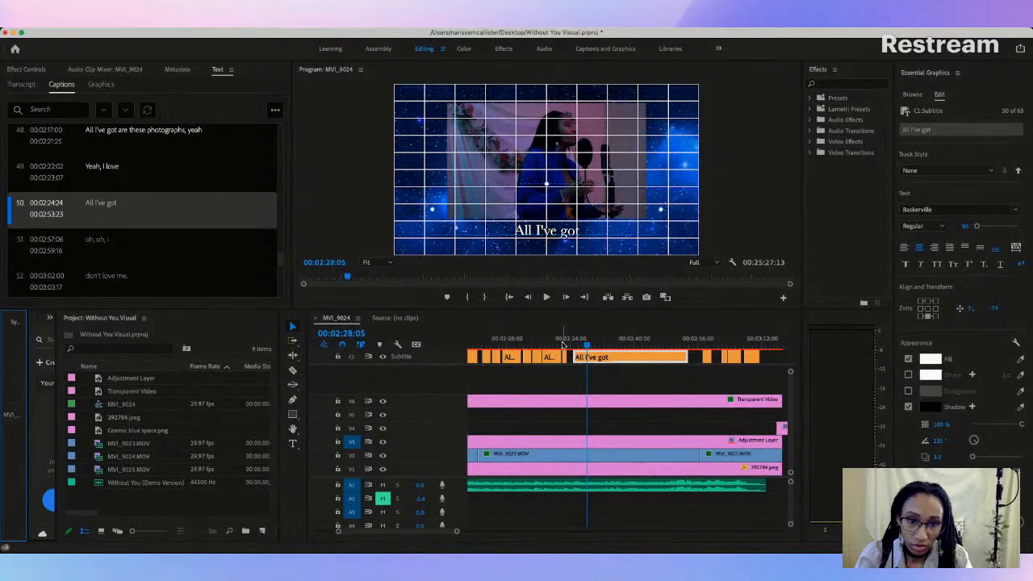
left_click(561, 344)
key("space")
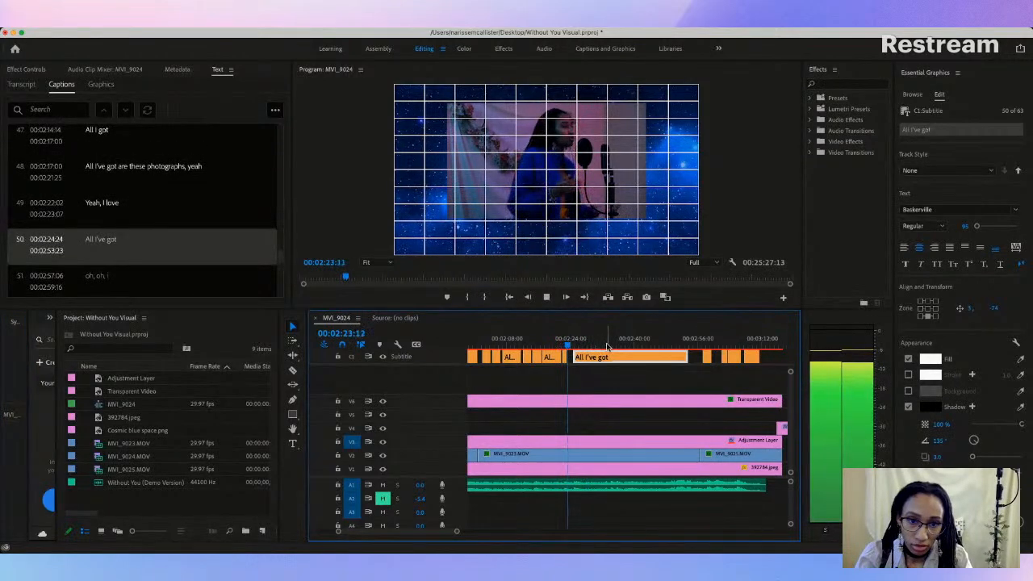
key("space")
key("space")
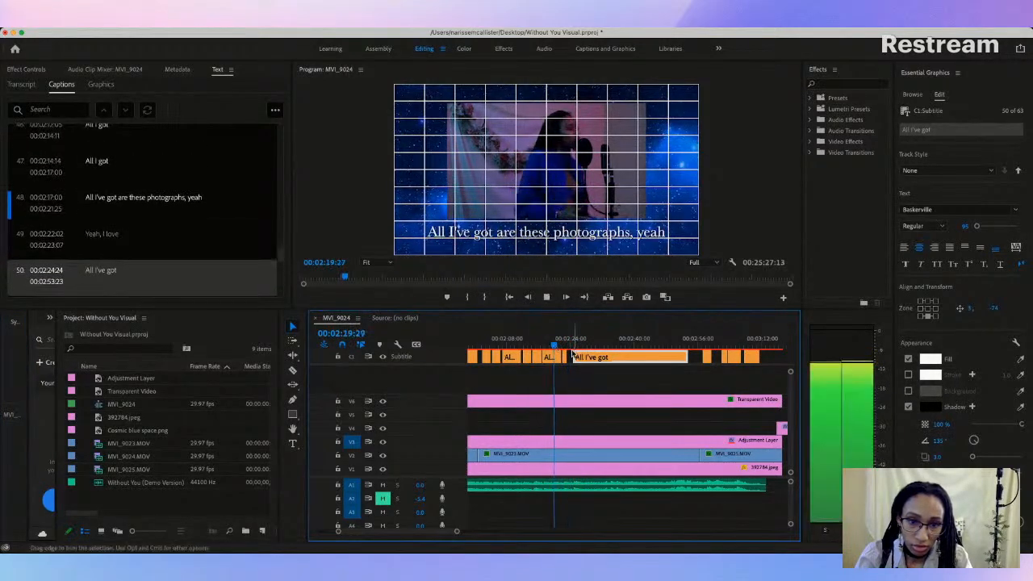
key("space")
key("Delete")
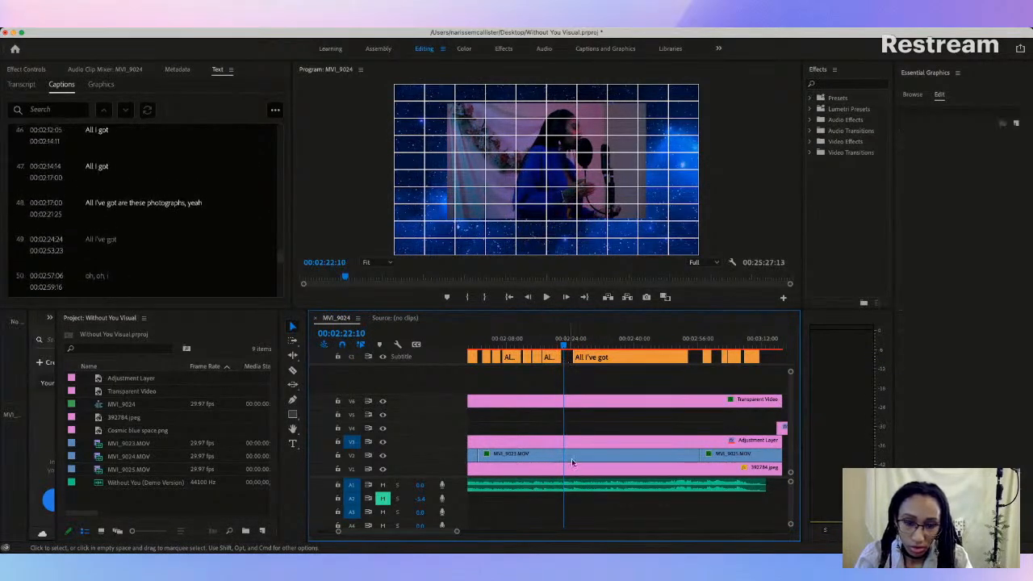
Step: Extend the start of the long "All I've got" caption back to 00:02:22:03, just after "All I've got are these photographs, yeah"
left_click_drag(457, 531, 423, 532)
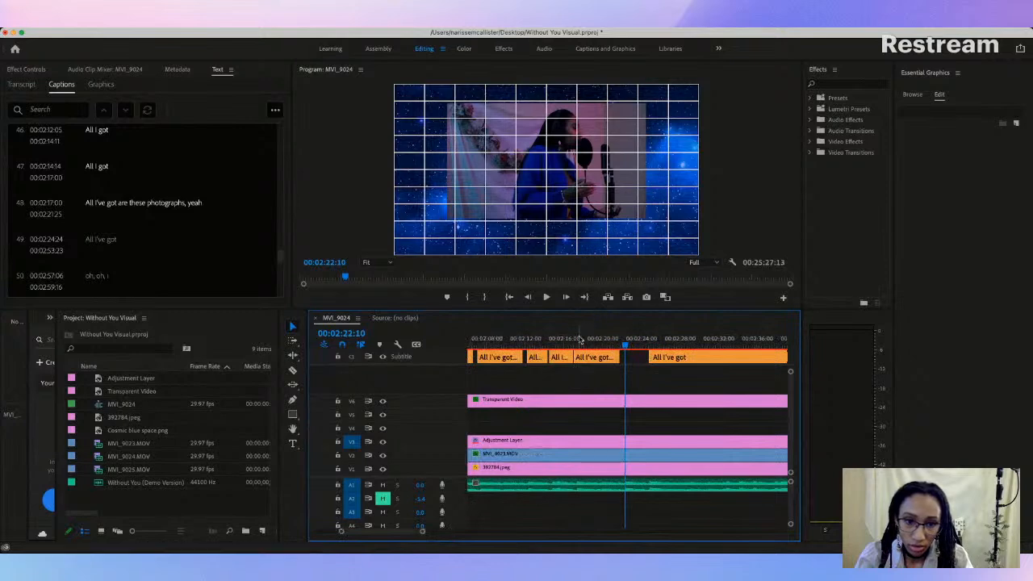
key("space")
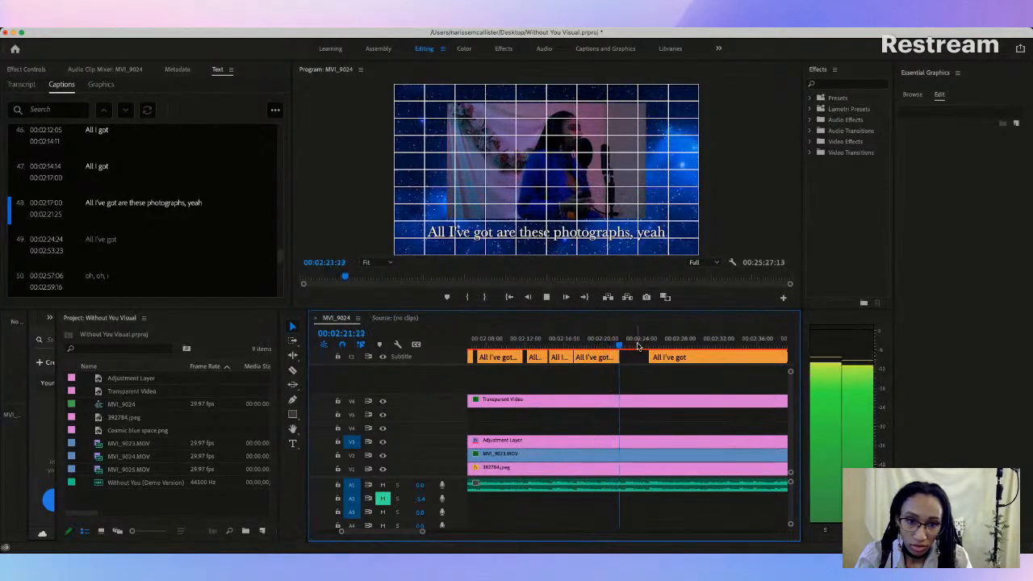
key("space")
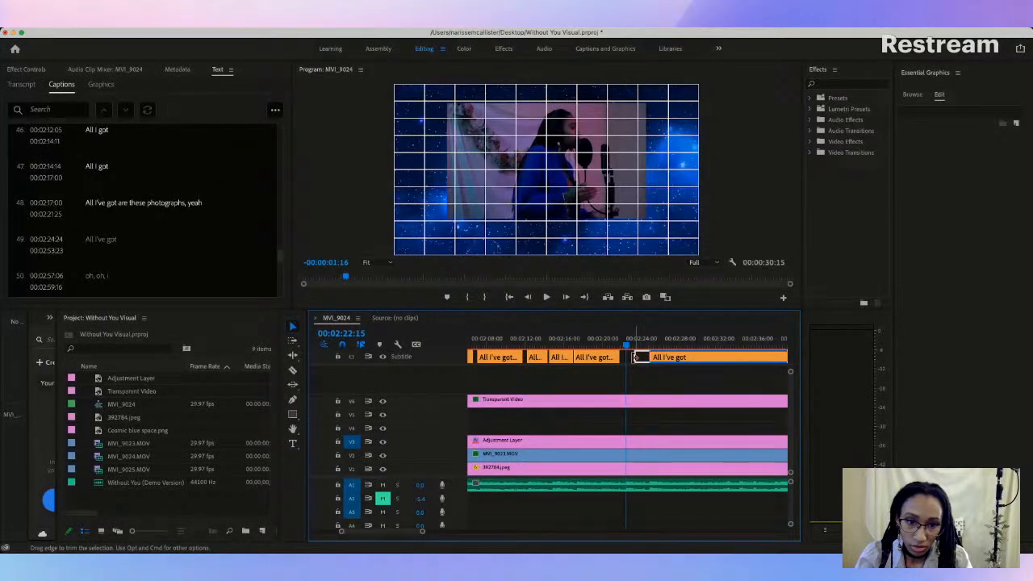
left_click(618, 345)
left_click_drag(636, 357, 627, 358)
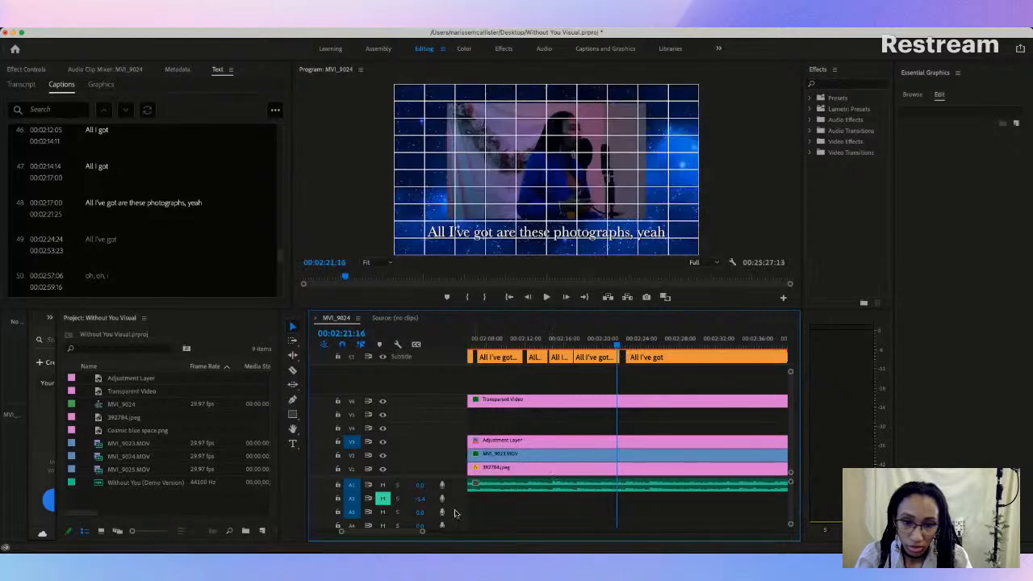
left_click_drag(423, 532, 394, 532)
left_click_drag(655, 356, 642, 356)
key("space")
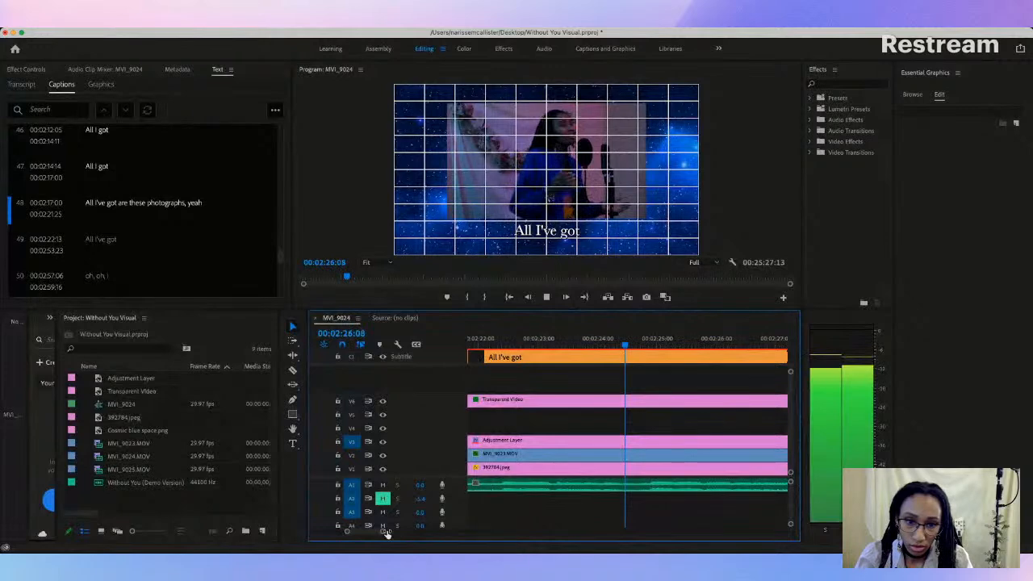
key("space")
Step: Play through the long "All I've got" caption and split it at 00:02:24:16
left_click(554, 345)
key("space")
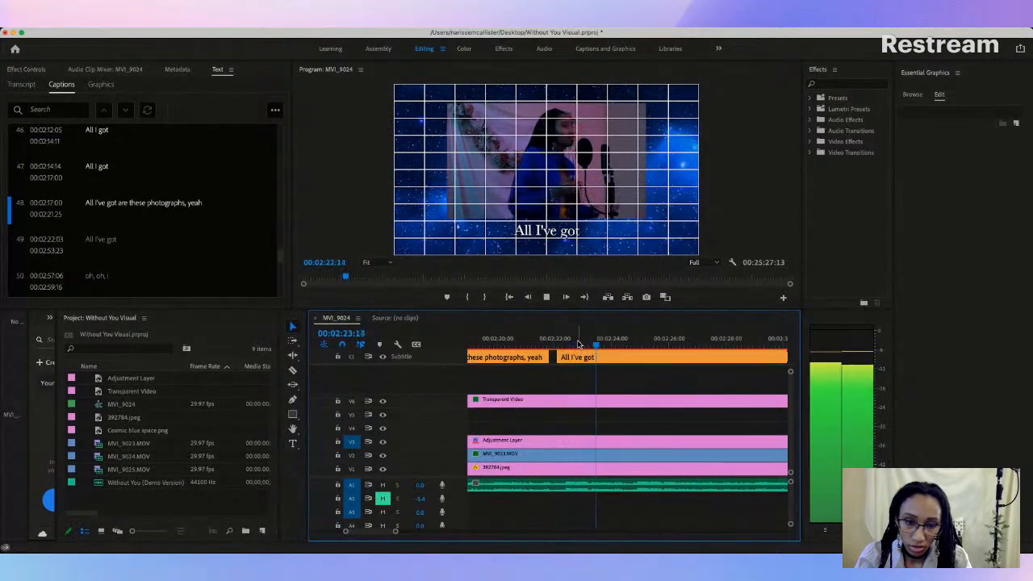
key("space")
left_click(294, 372)
left_click(631, 356)
Step: Trim the start of the second "All I've got" caption to 00:02:24:20, leaving a small gap after the first
key("space")
key("space")
left_click_drag(640, 347, 630, 349)
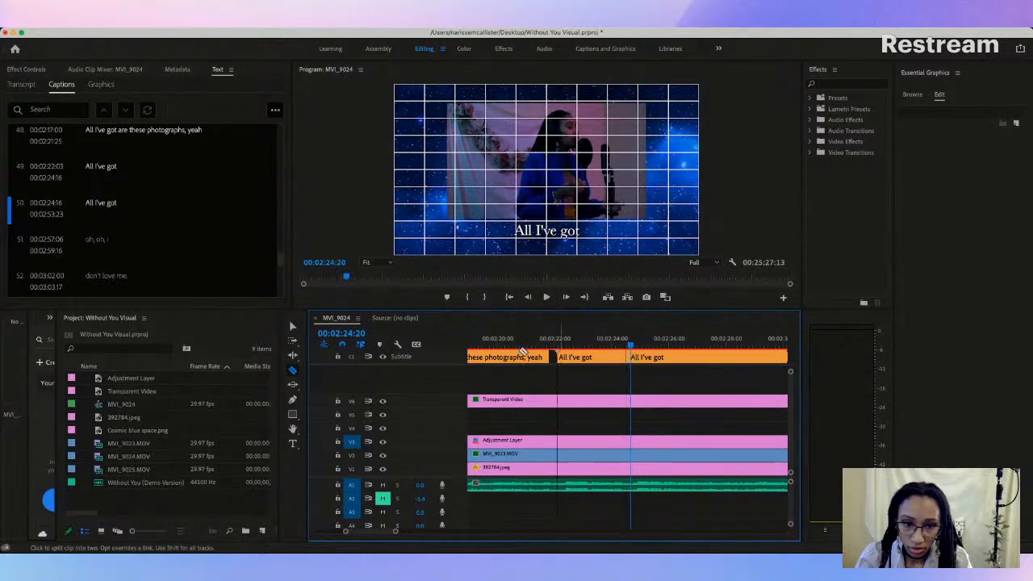
left_click(293, 326)
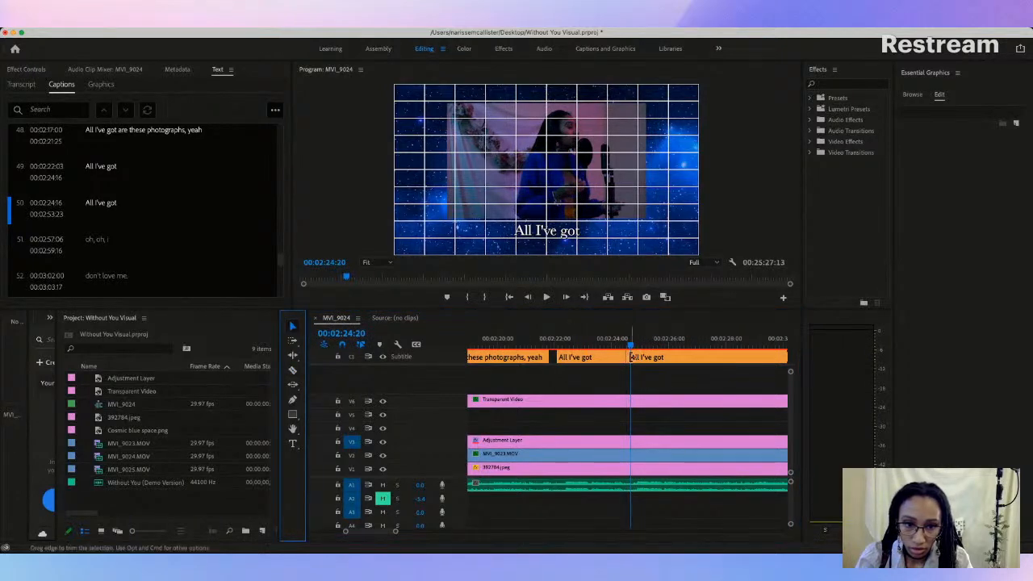
left_click_drag(628, 357, 633, 357)
Step: Play on and split the remaining long "All I've got" caption at 00:02:30:20
key("space")
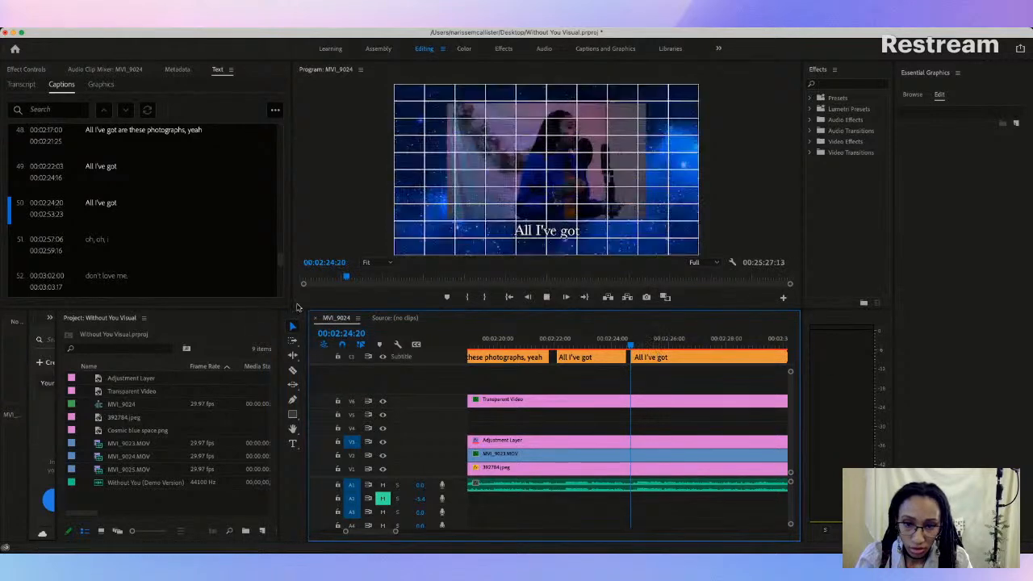
left_click(293, 371)
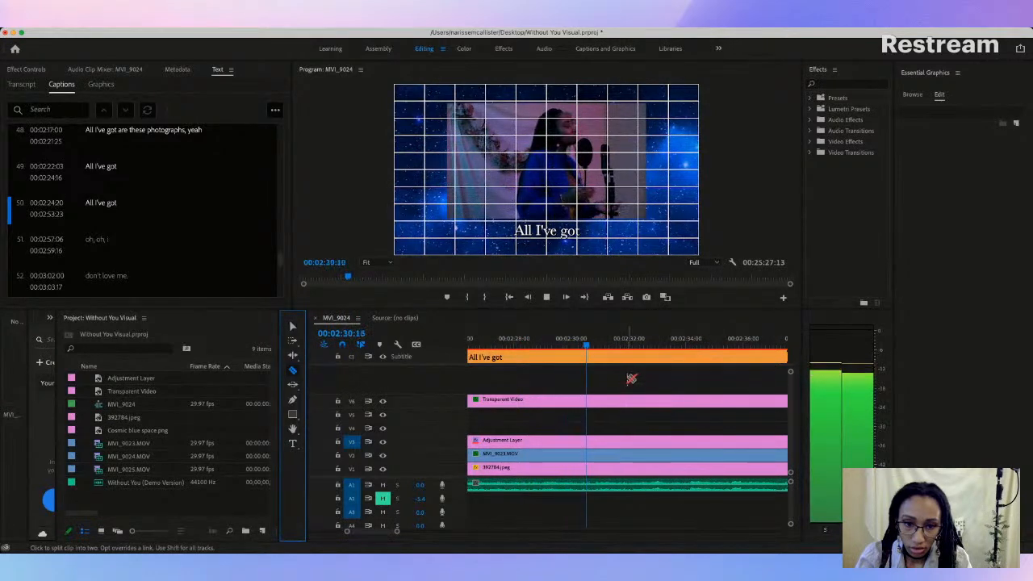
key("space")
left_click(594, 356)
key("v")
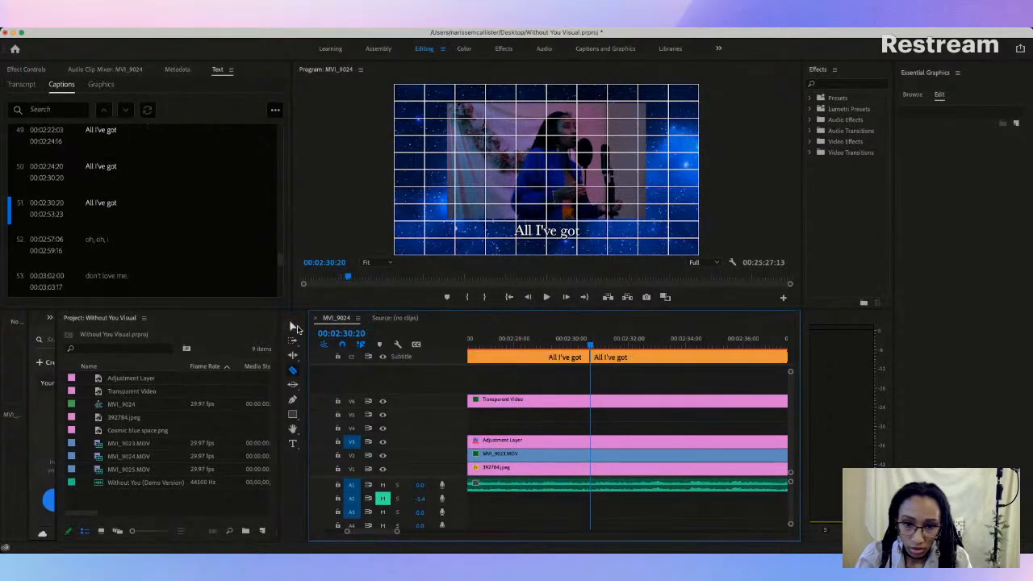
Step: Trim the start of the third "All I've got" caption to 00:02:30:25, leaving a small gap after the second
key("space")
Step: Play on and split the last long "All I've got" caption at 00:02:33:28
key("space")
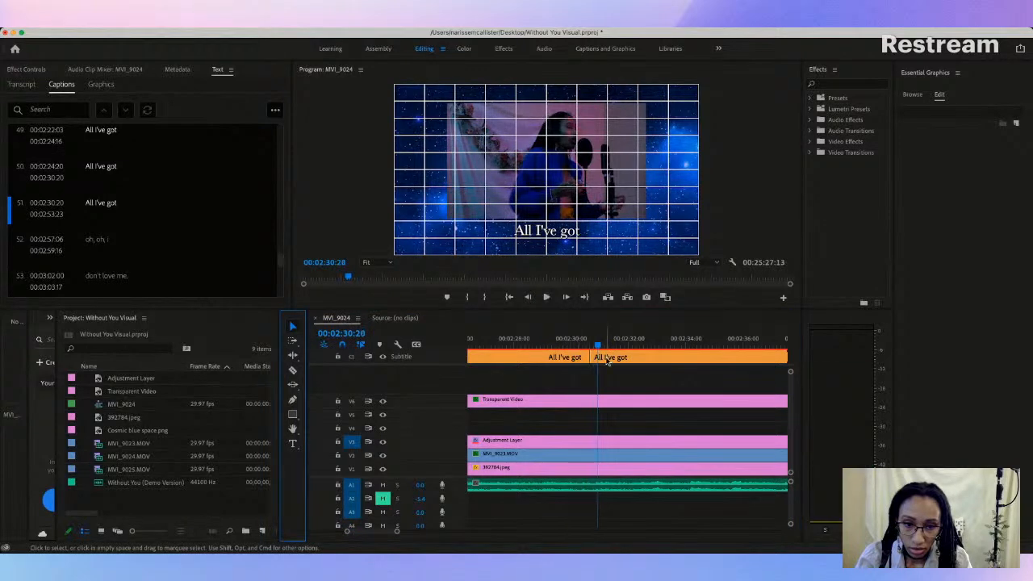
left_click(593, 356)
left_click_drag(595, 356, 599, 356)
key("j")
key("j")
left_click_drag(599, 356, 595, 356)
key("space")
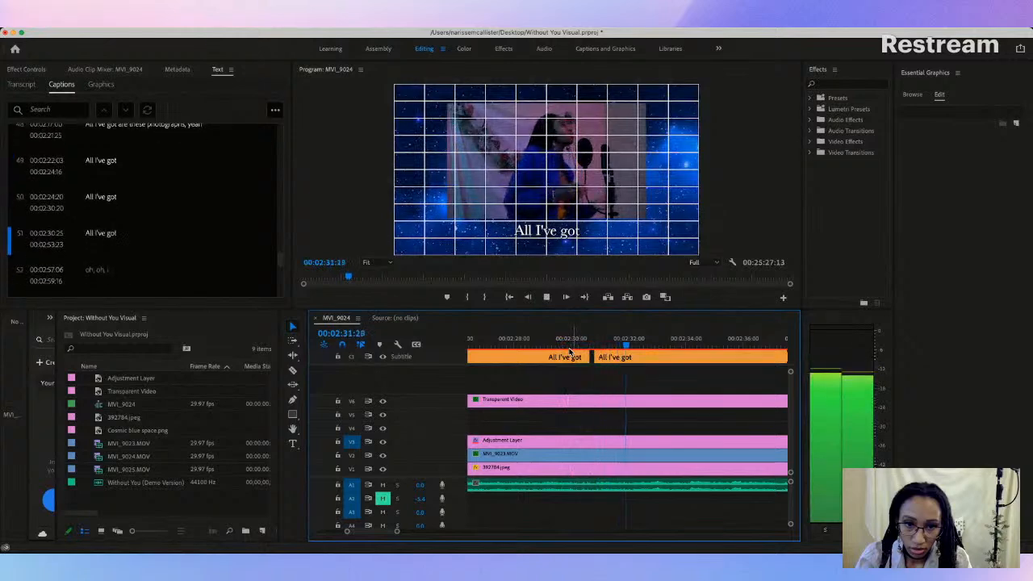
key("space")
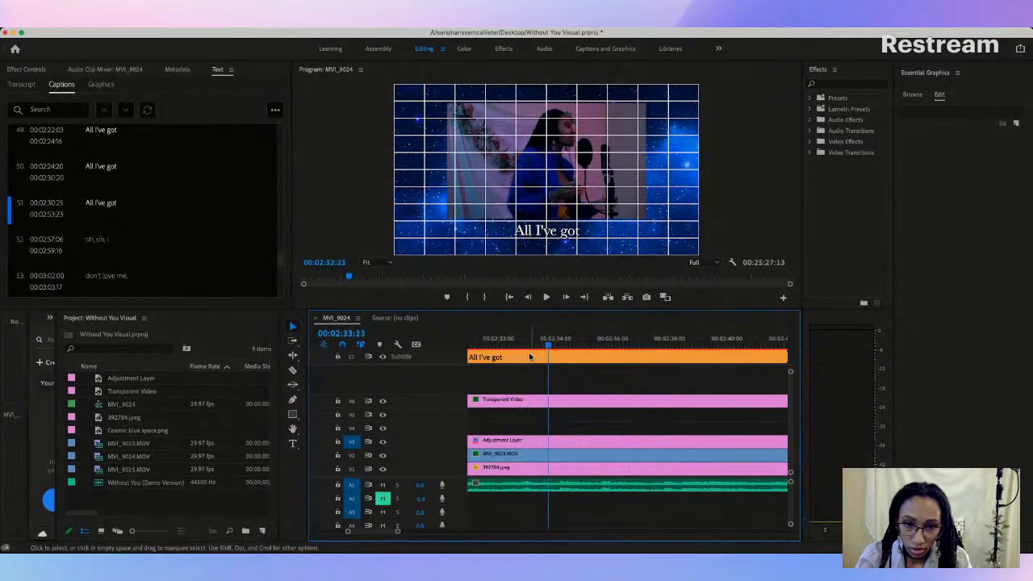
key("c")
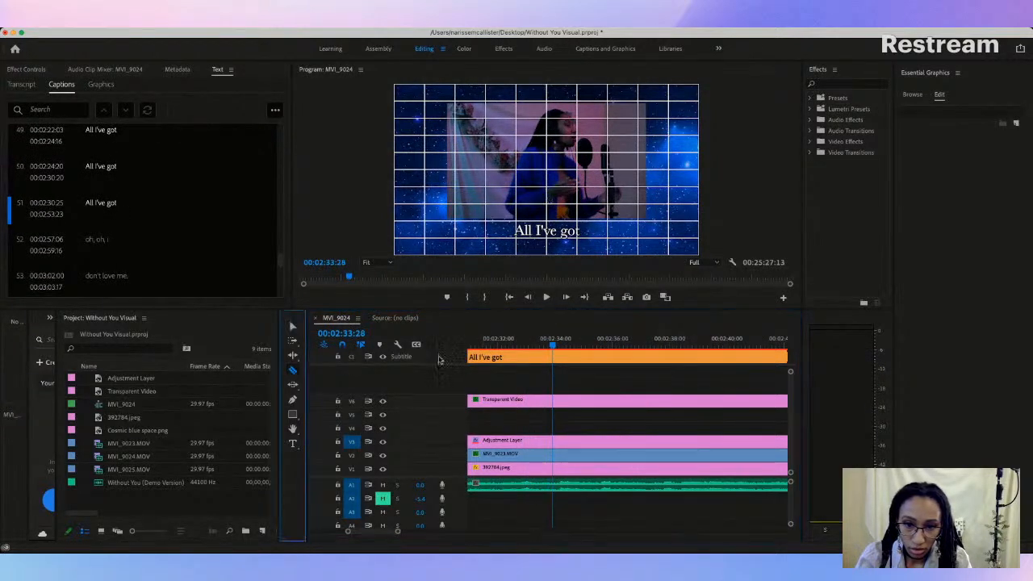
left_click(553, 355)
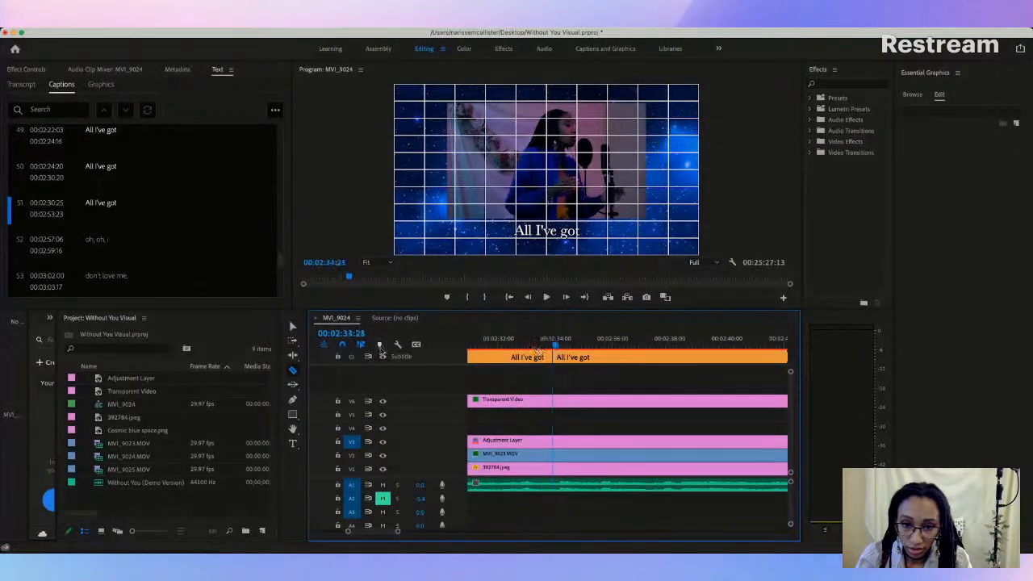
left_click(292, 326)
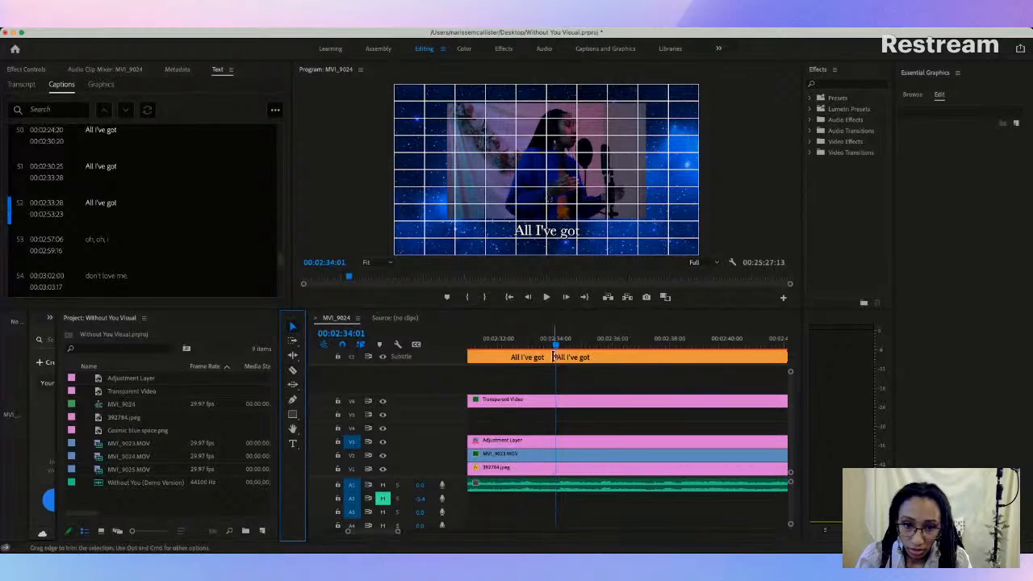
Step: Trim the start of the last long "All I've got" caption to 00:02:34:01, and split it again at 00:02:37:09
left_click_drag(553, 356, 557, 357)
key("space")
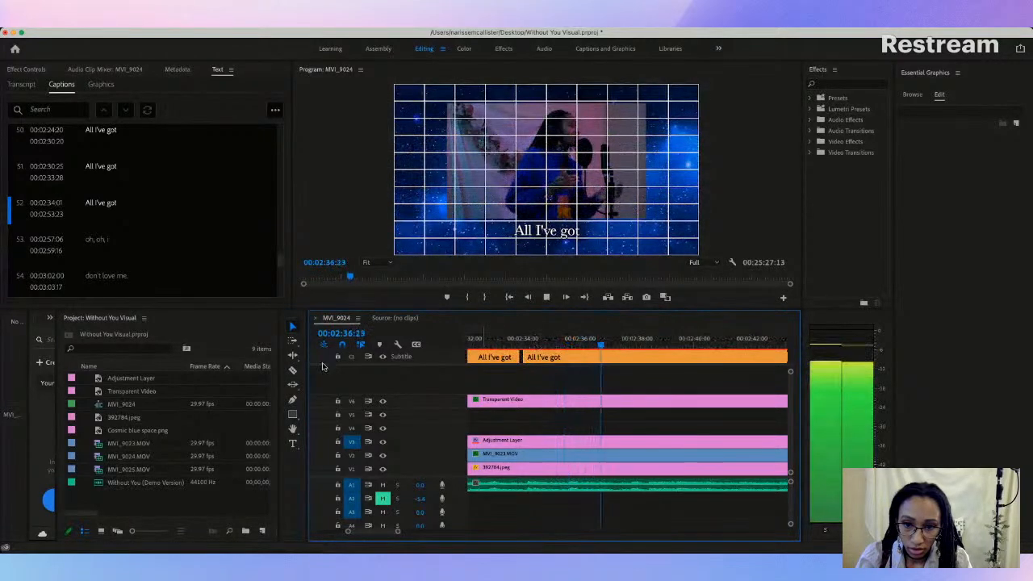
key("space")
left_click(292, 370)
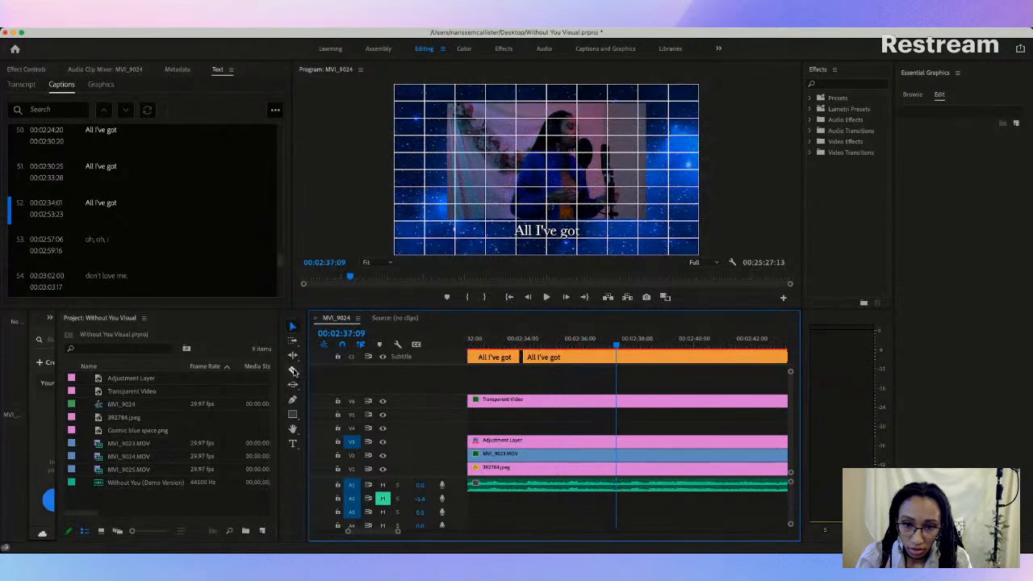
left_click(618, 355)
key("v")
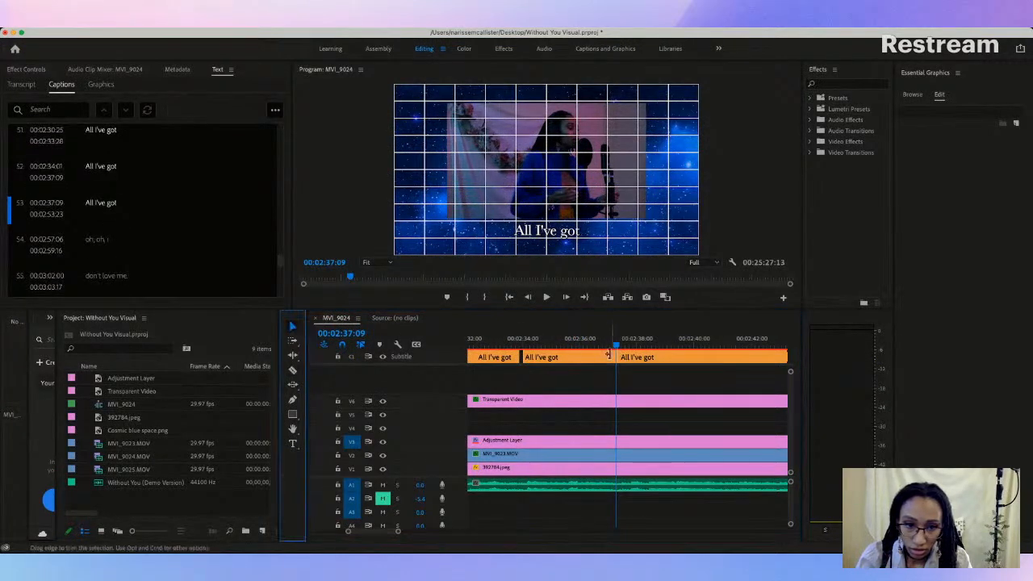
Step: Trim the start of the remaining long "All I've got" caption to 00:02:37:14, and split it at 00:02:43:22
left_click_drag(619, 357, 623, 357)
key("space")
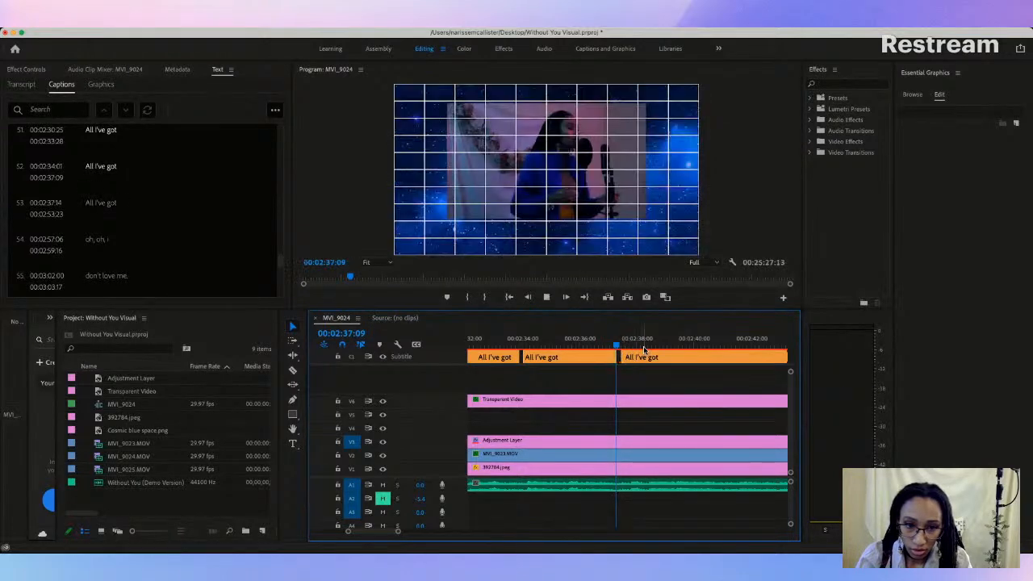
scroll(581, 373, "right", 3)
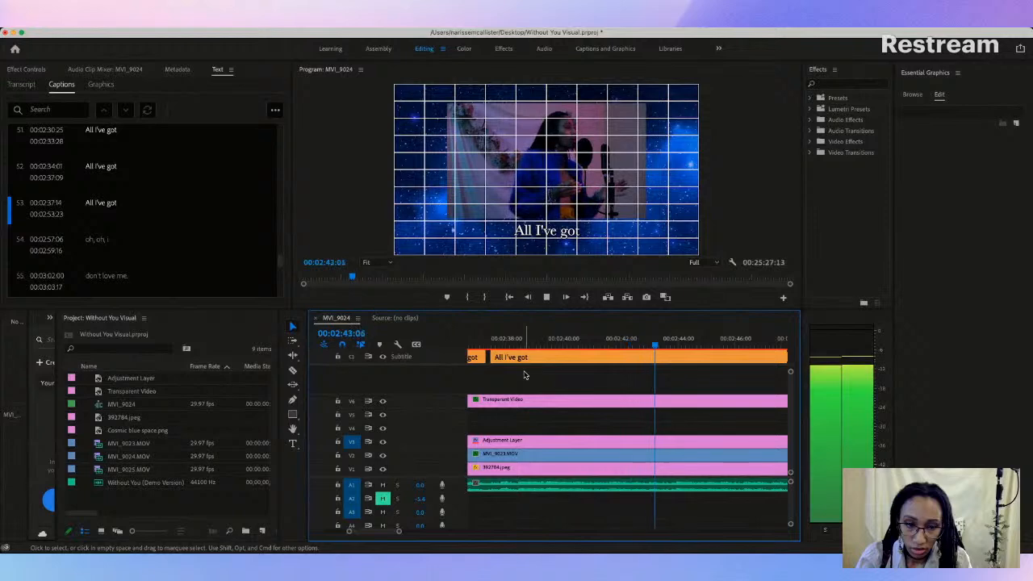
key("space")
left_click(293, 369)
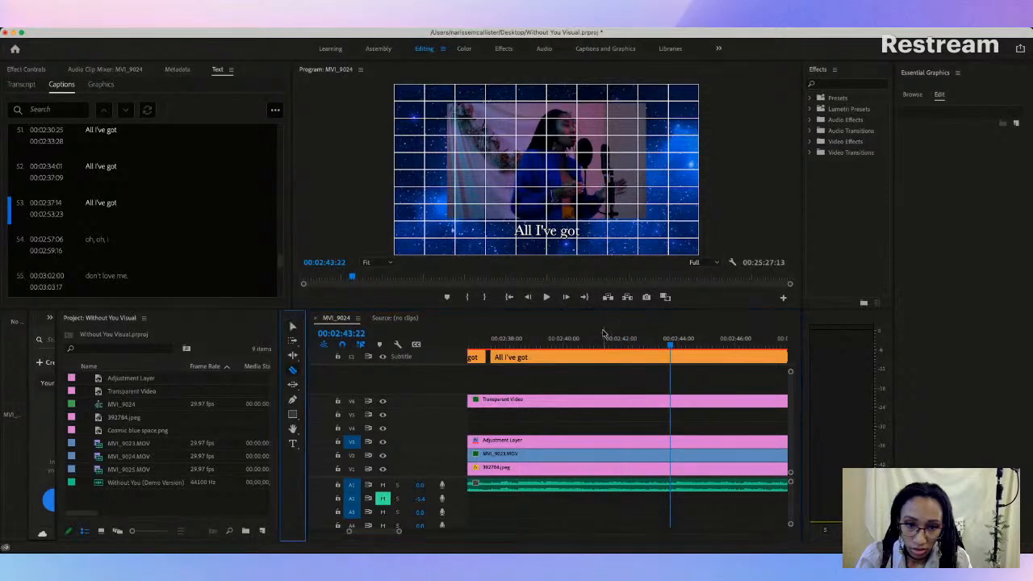
left_click(670, 355)
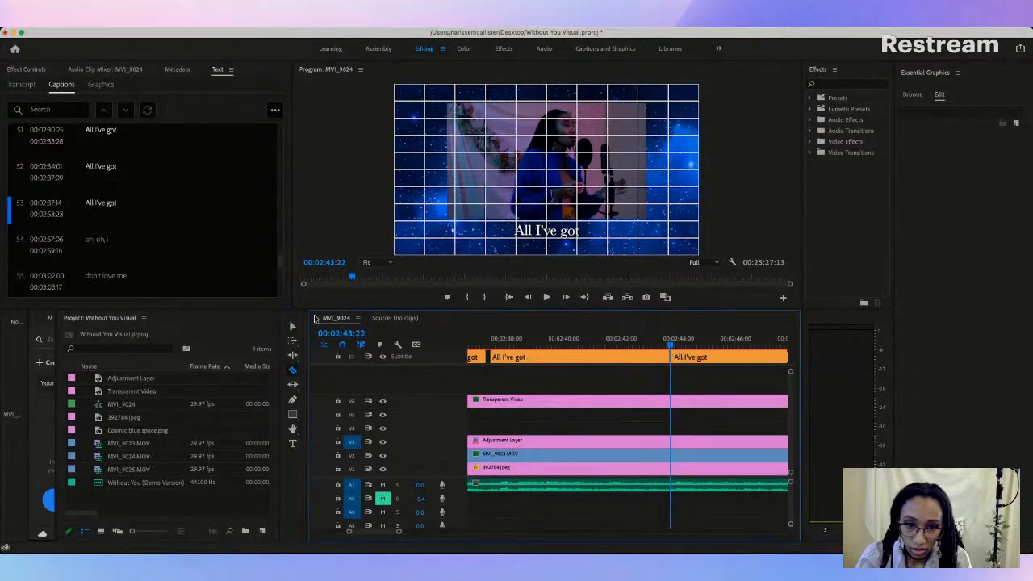
left_click(293, 326)
Step: Trim the start of the newly split "All I've got" caption to 00:02:43:24, leaving a tiny gap after the previous one
key("space")
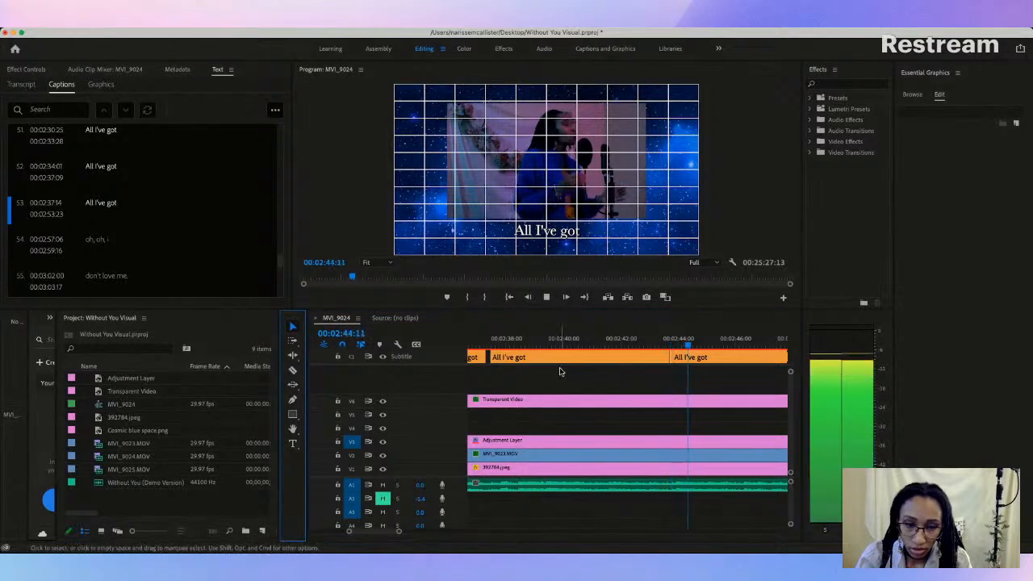
key("space")
scroll(621, 382, "right", 3)
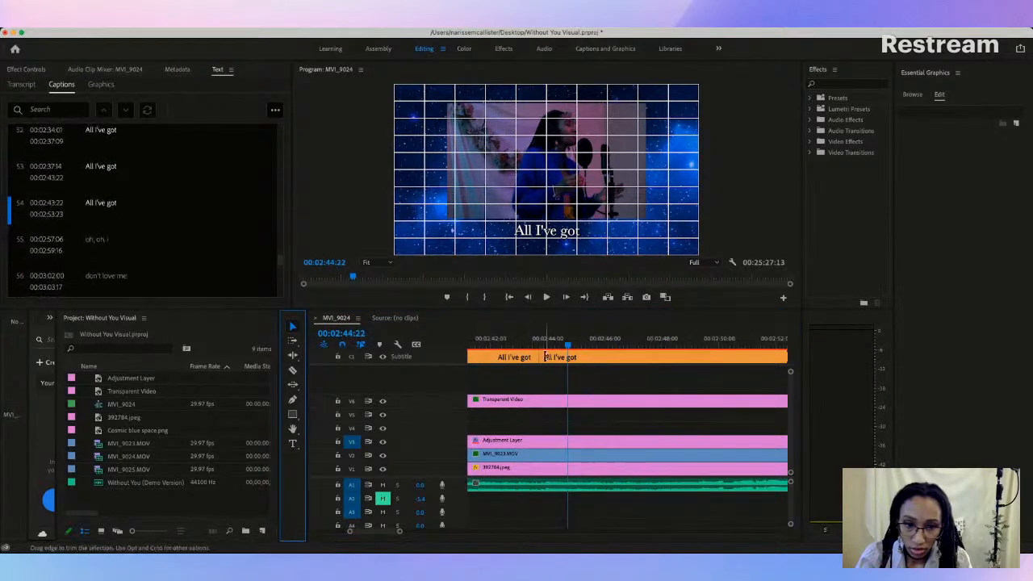
left_click_drag(541, 358, 547, 357)
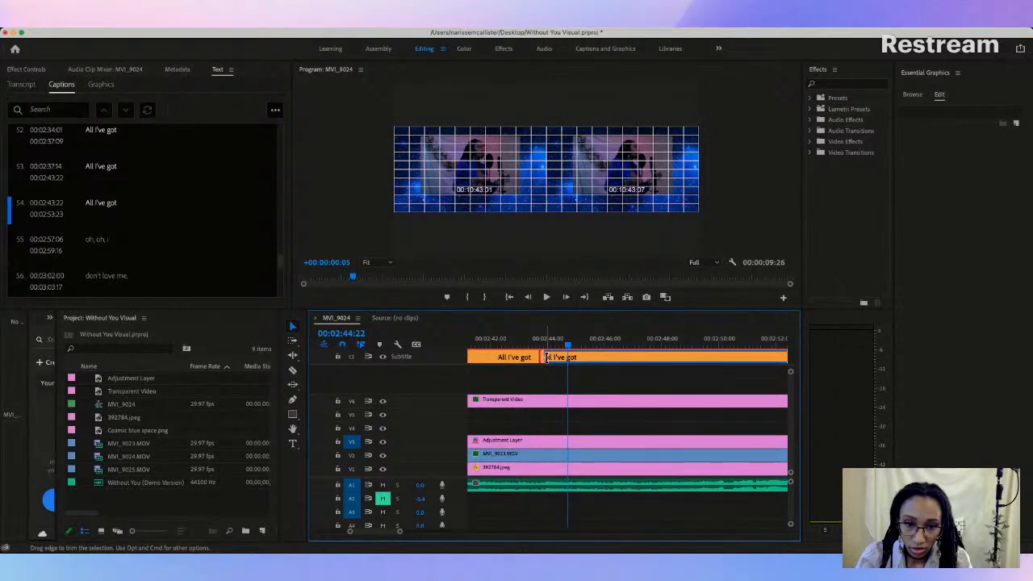
left_click_drag(546, 358, 547, 358)
left_click(552, 341)
key("space")
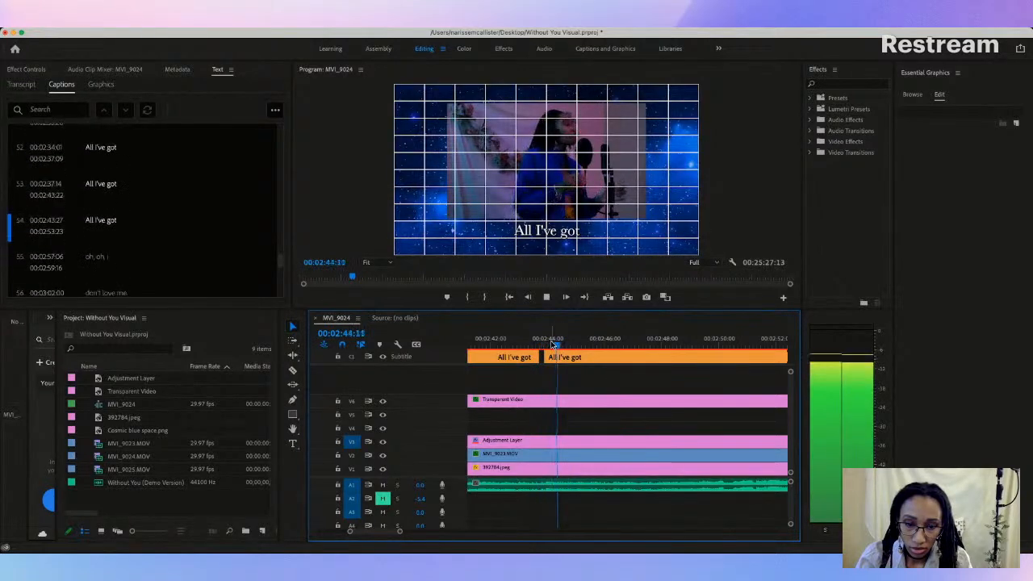
key("space")
left_click_drag(545, 358, 551, 357)
left_click_drag(400, 531, 384, 533)
scroll(528, 414, "left", 4)
left_click_drag(660, 358, 627, 357)
Step: Play on and split the last "All I've got" caption at 00:02:50:07, trimming the start of the new part to 00:02:50:08
left_click(590, 340)
key("space")
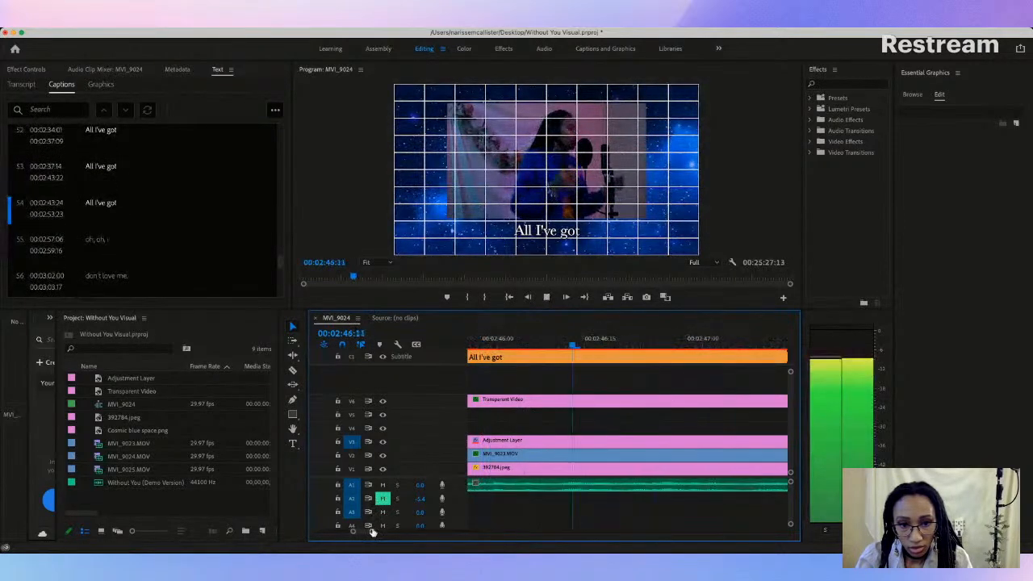
left_click_drag(371, 533, 443, 533)
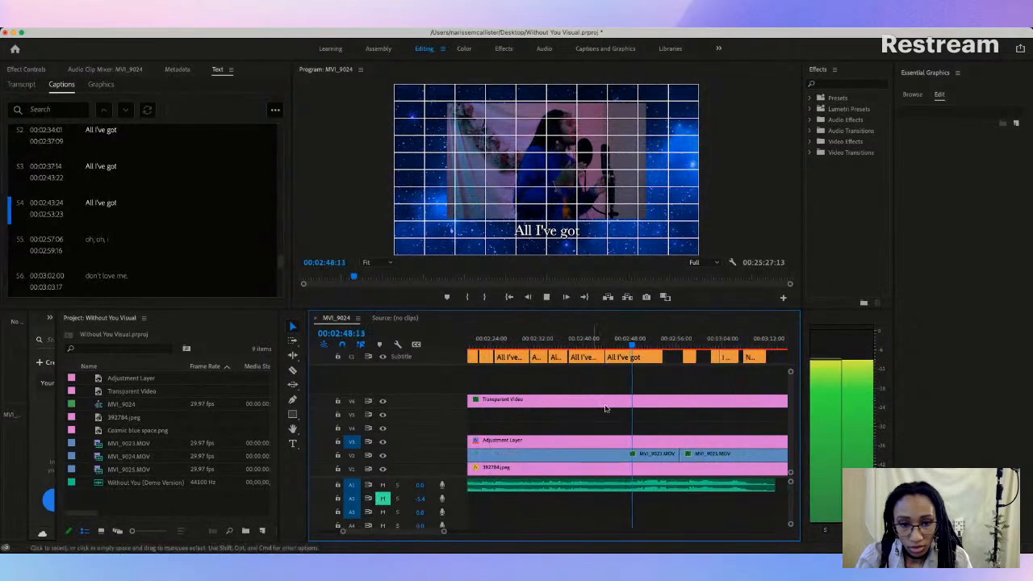
key("space")
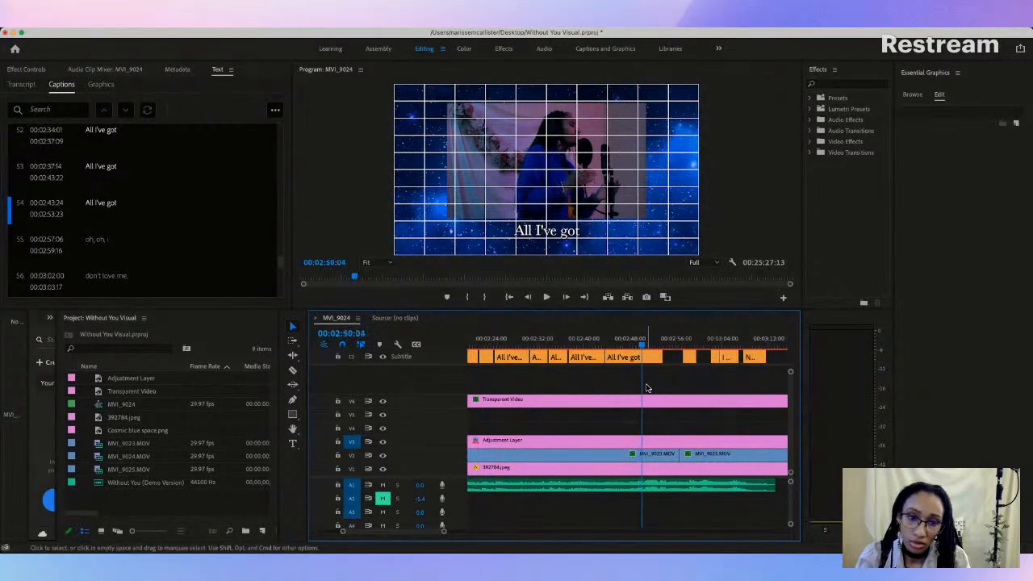
key("space")
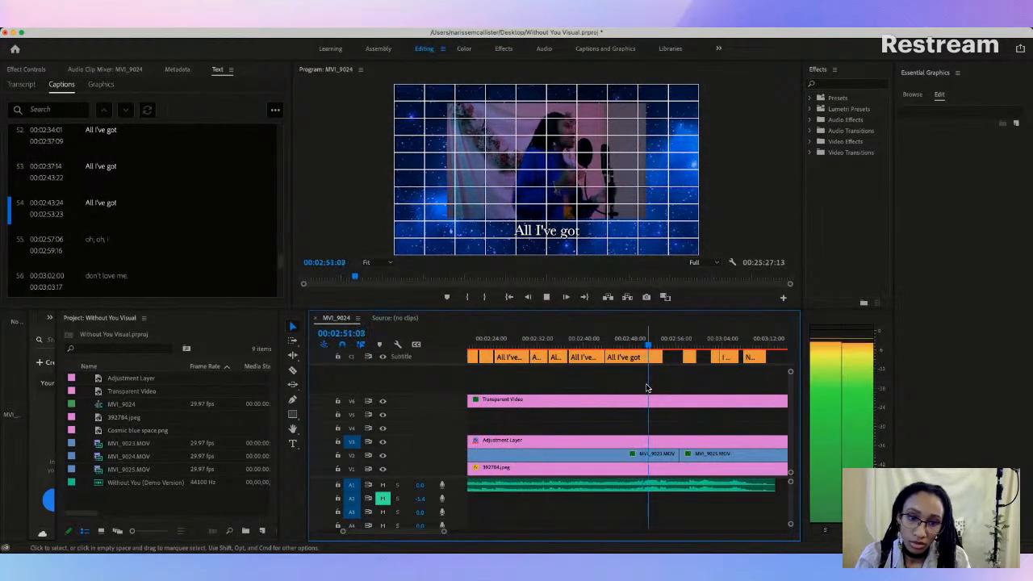
key("space")
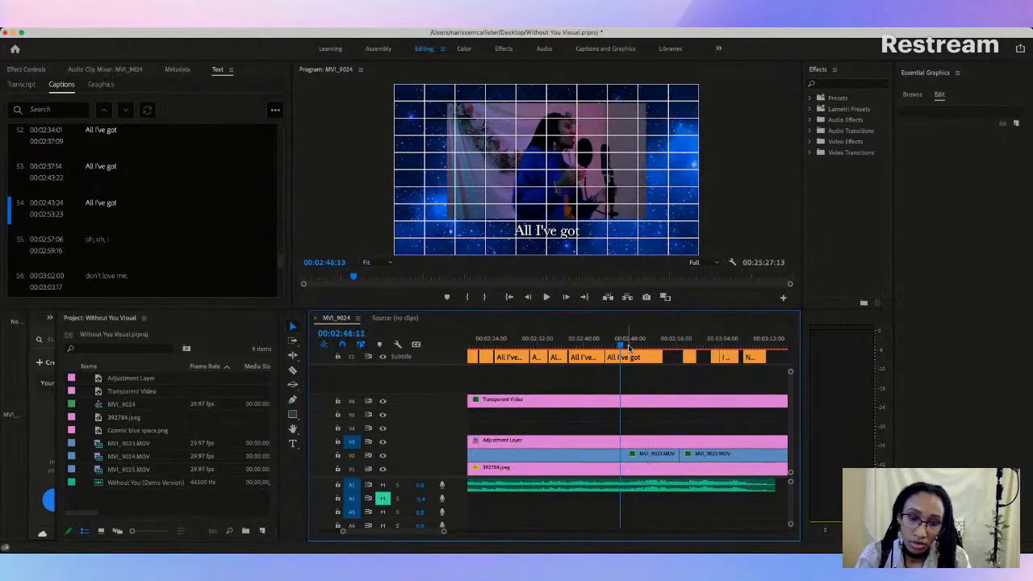
key("space")
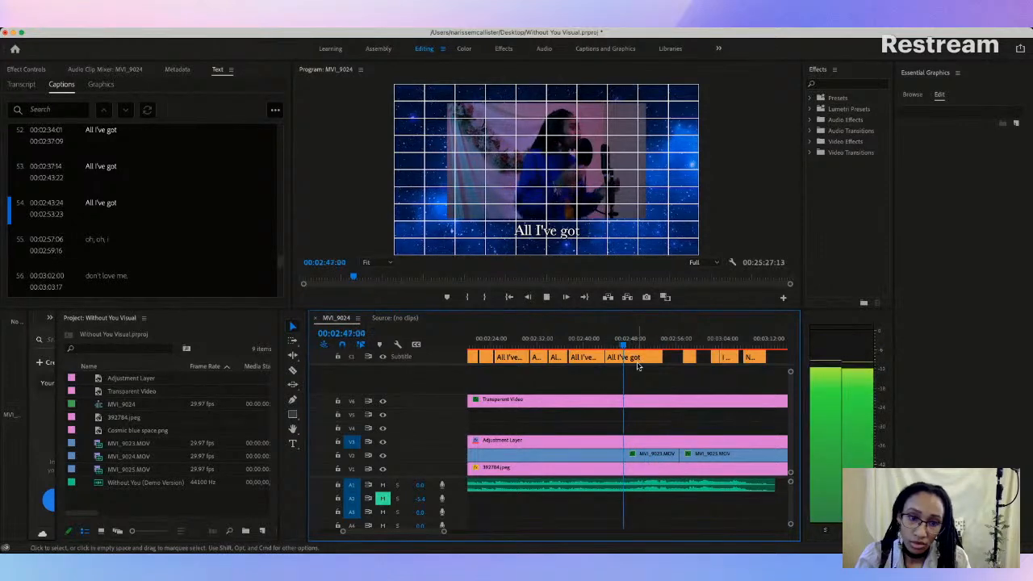
key("space")
left_click(294, 371)
left_click(643, 357)
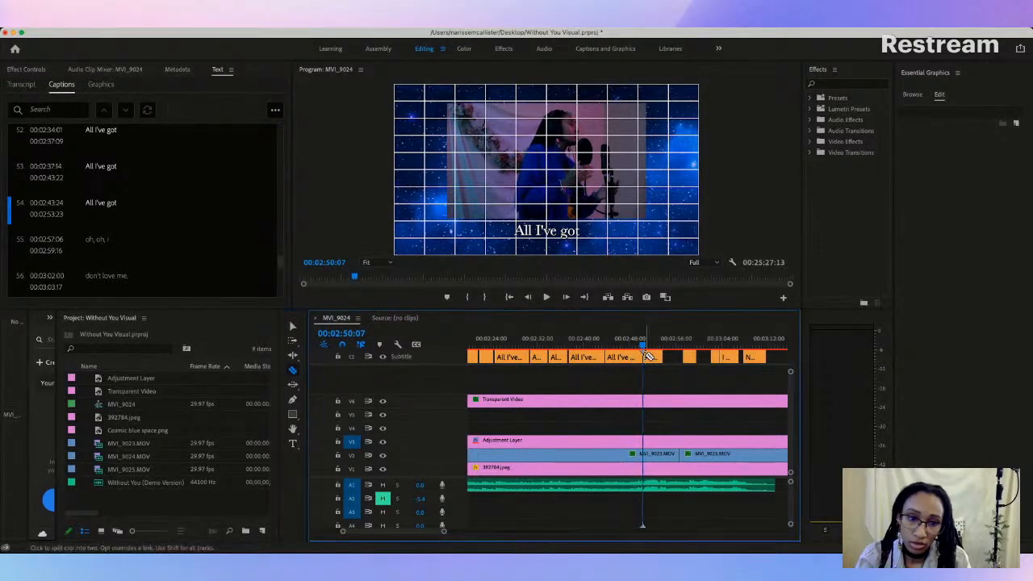
left_click_drag(445, 532, 392, 540)
left_click(292, 326)
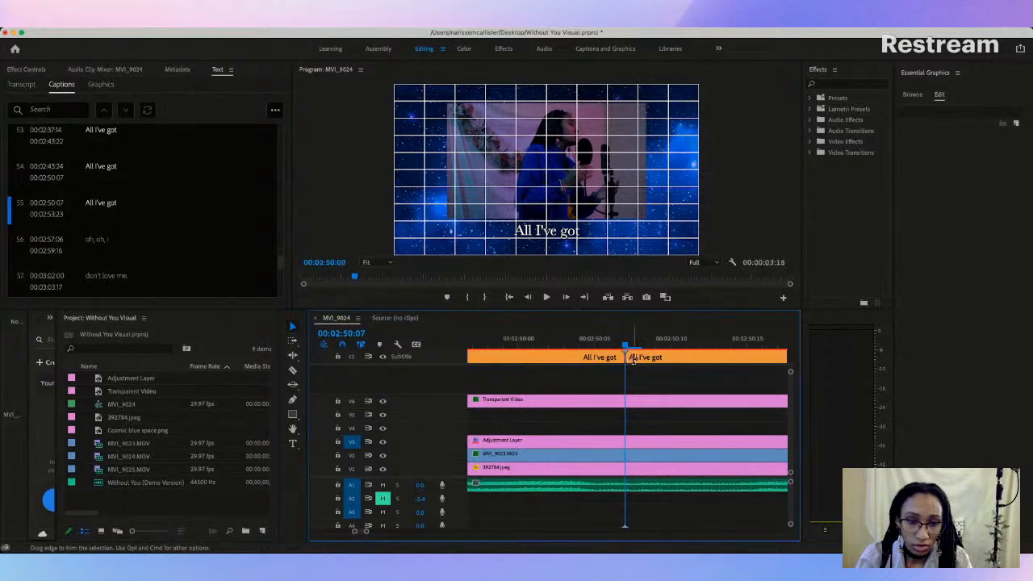
Step: Delete the wrong "oh, oh, i" caption and extend the end of the preceding "All I've got" caption to 00:02:56:17
key("space")
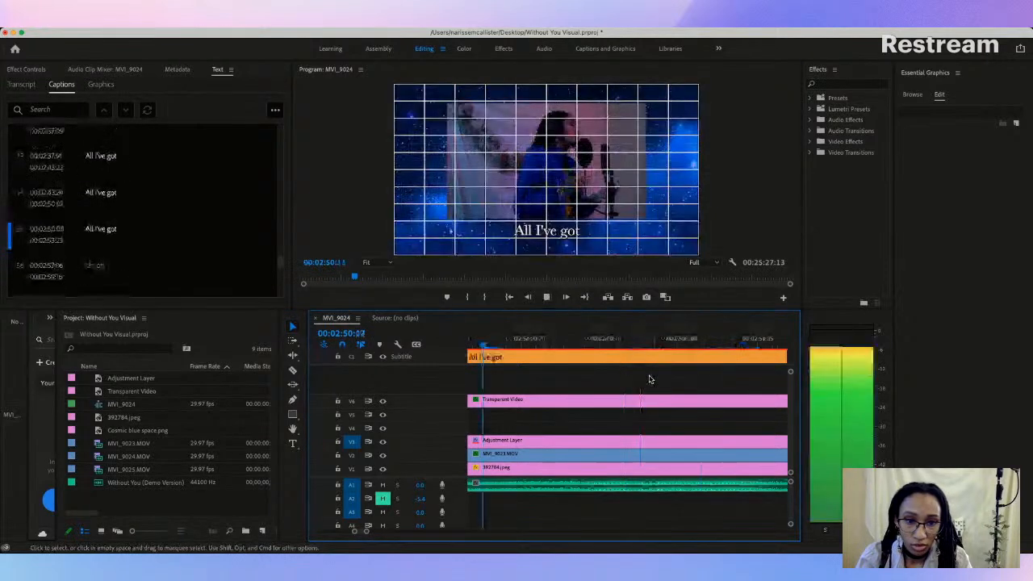
left_click_drag(368, 533, 422, 524)
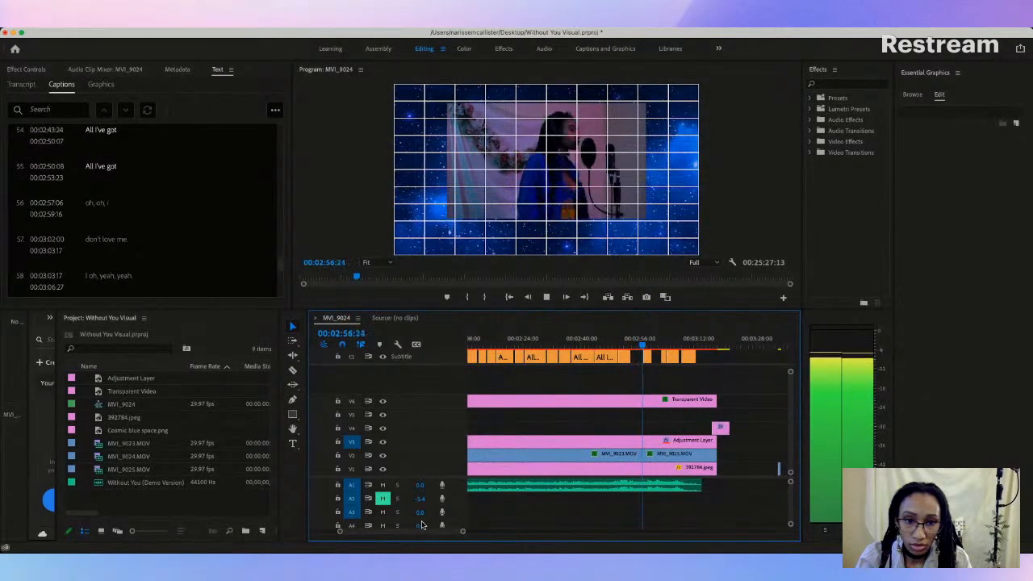
key("space")
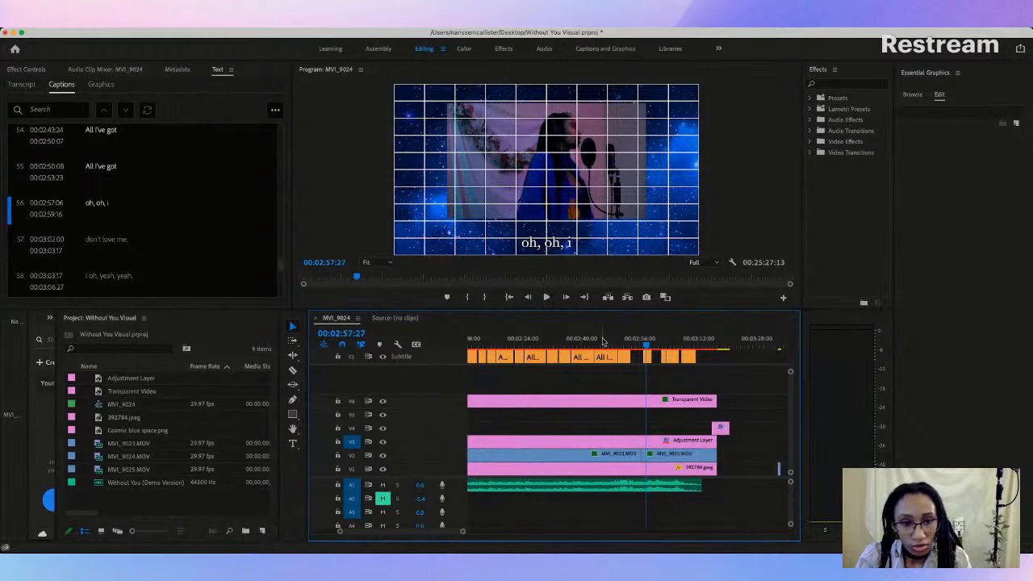
left_click(649, 357)
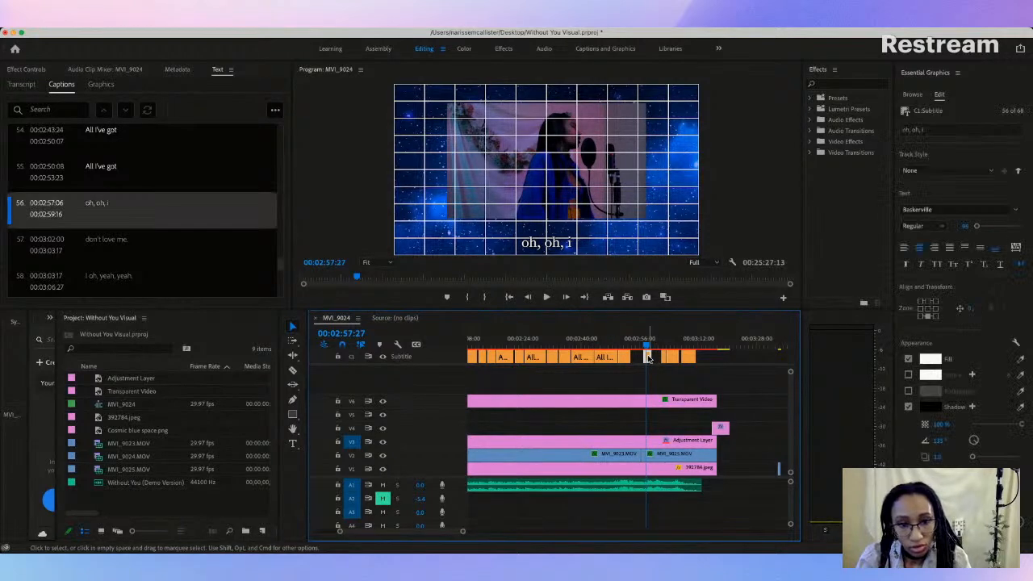
key("Delete")
left_click_drag(629, 357, 634, 357)
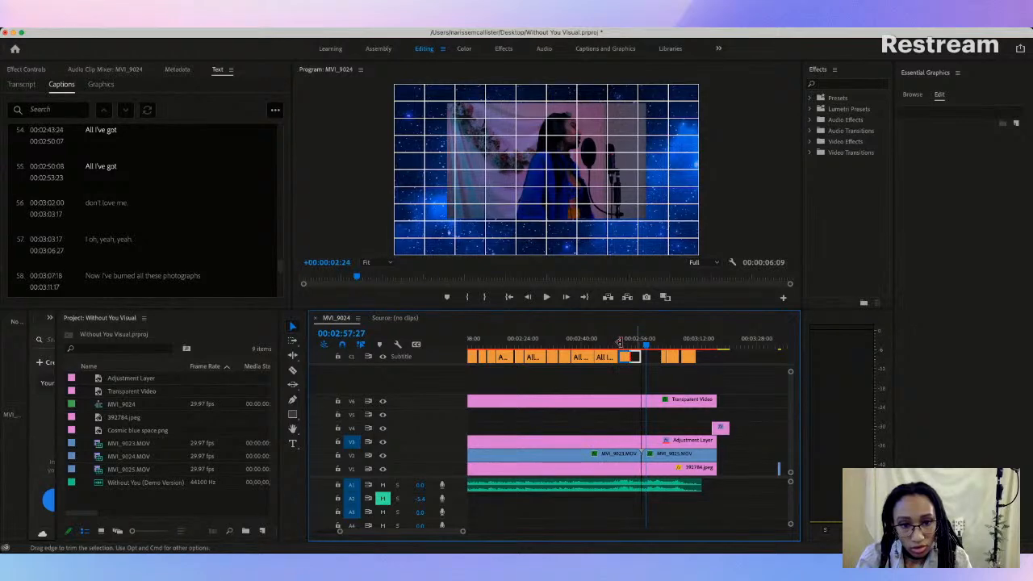
Step: Replay from 00:02:51:00 and split the extended "All I've got" caption at 00:02:52:28, trimming the new part's start to 00:02:52:29
left_click(621, 343)
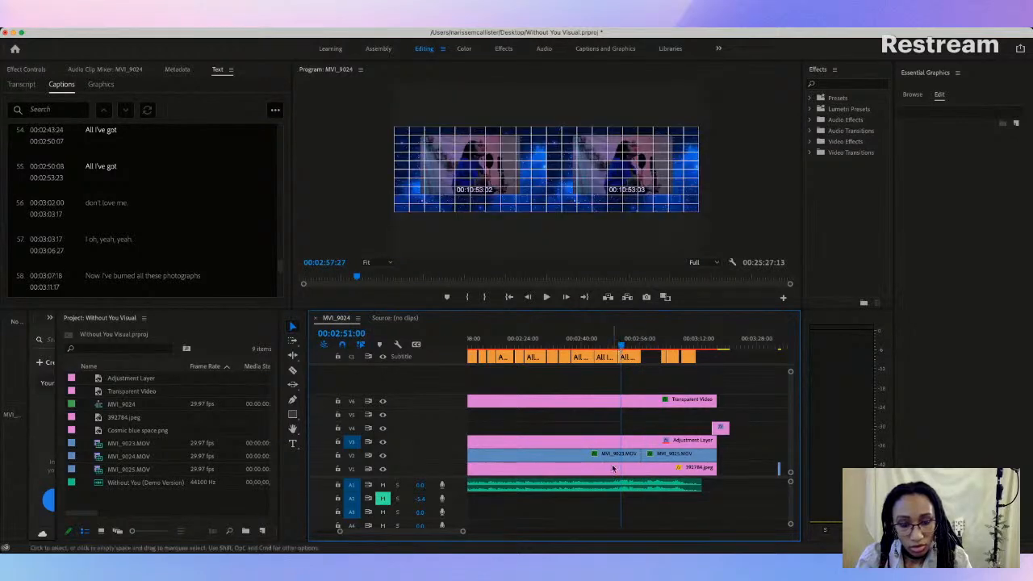
left_click_drag(463, 532, 437, 536)
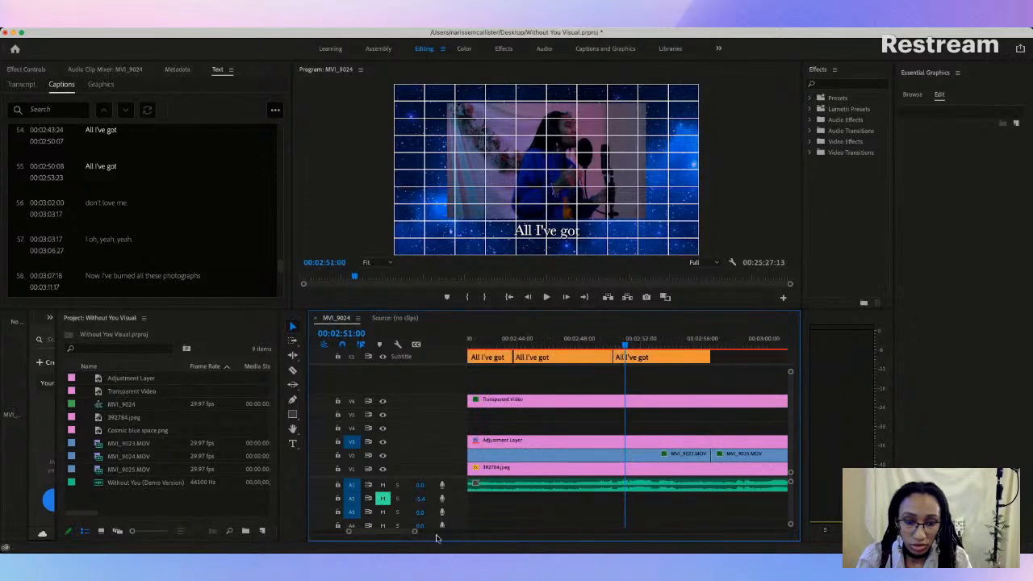
key("space")
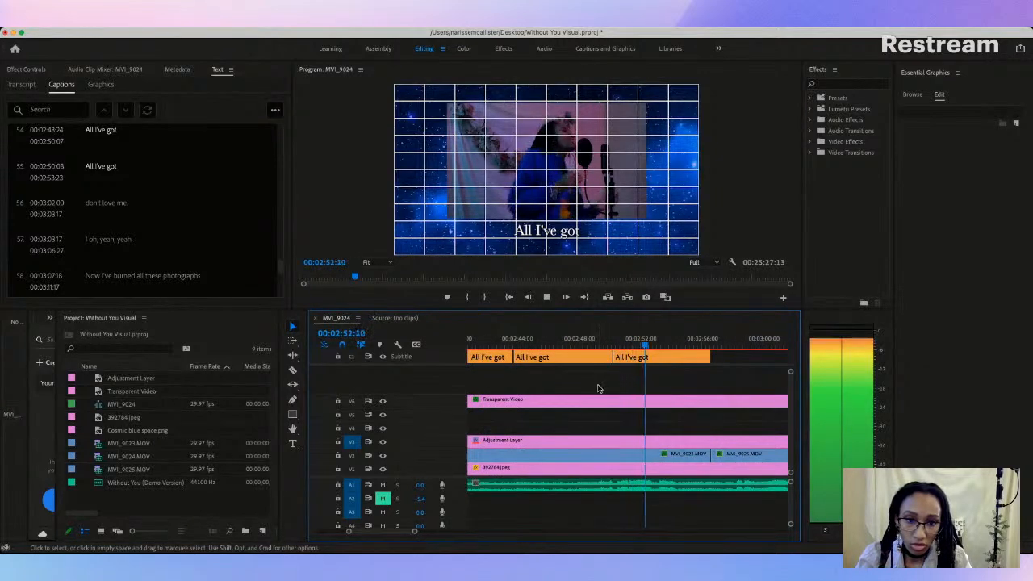
key("space")
left_click(293, 370)
left_click(656, 360)
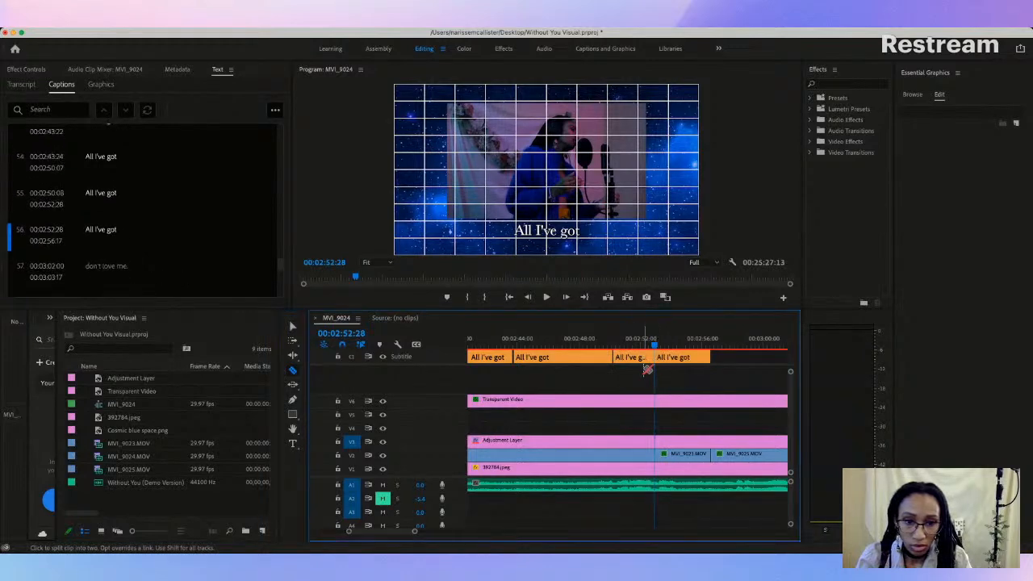
left_click(292, 327)
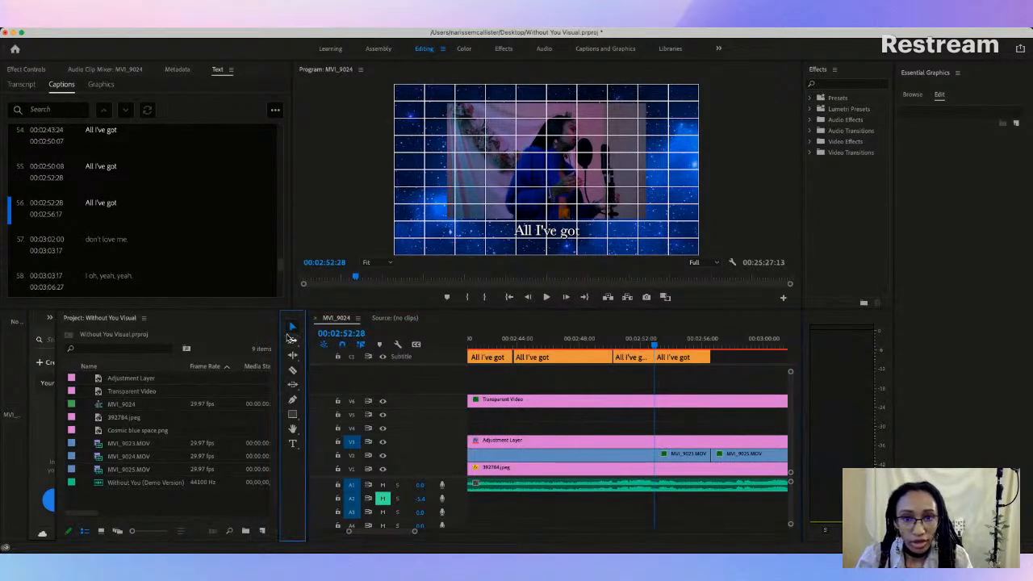
left_click_drag(416, 531, 388, 538)
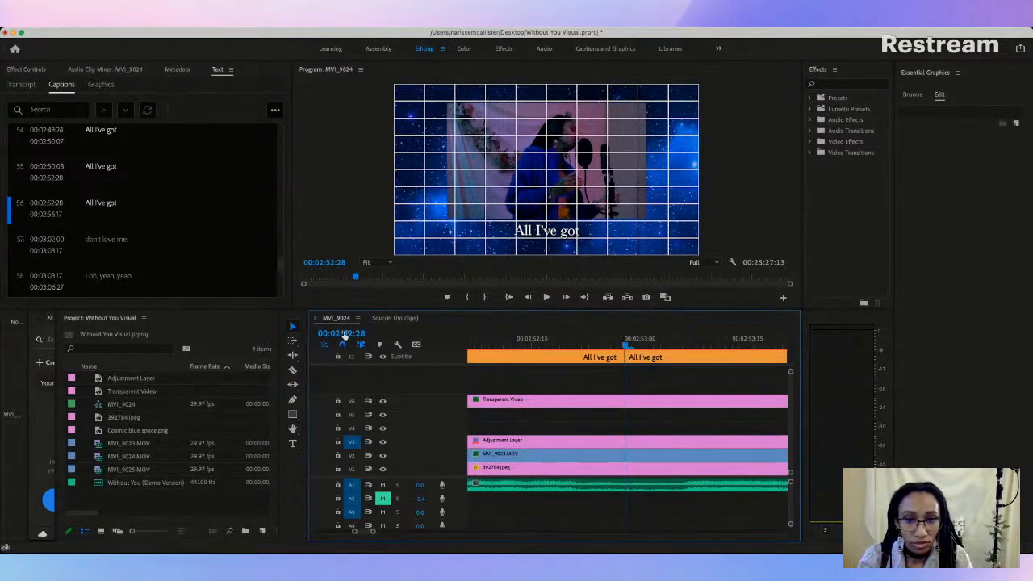
left_click_drag(635, 357, 636, 356)
Step: Play the last "All I've got" caption through and change its text to "All I've got, yeah"
key("space")
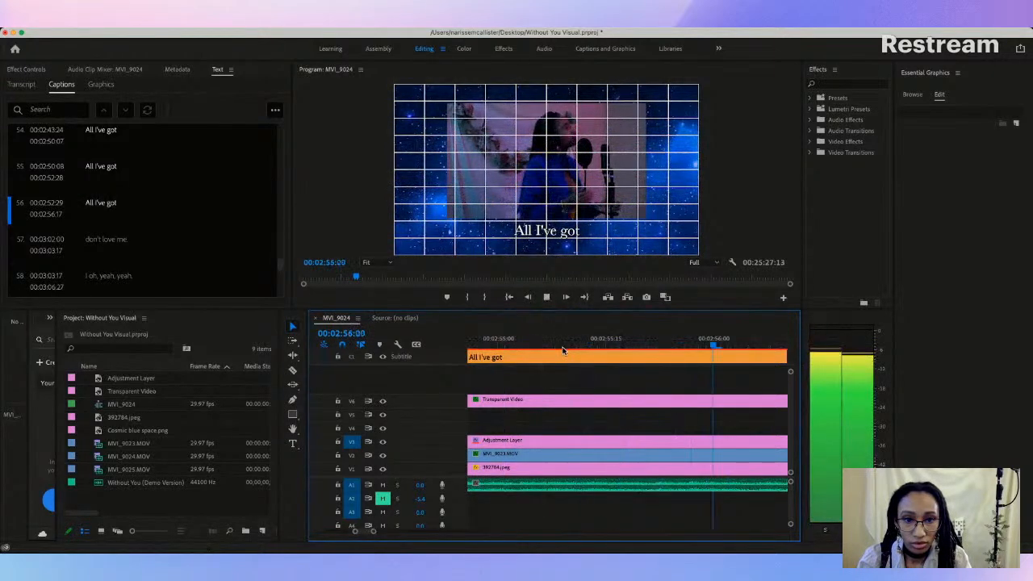
key("space")
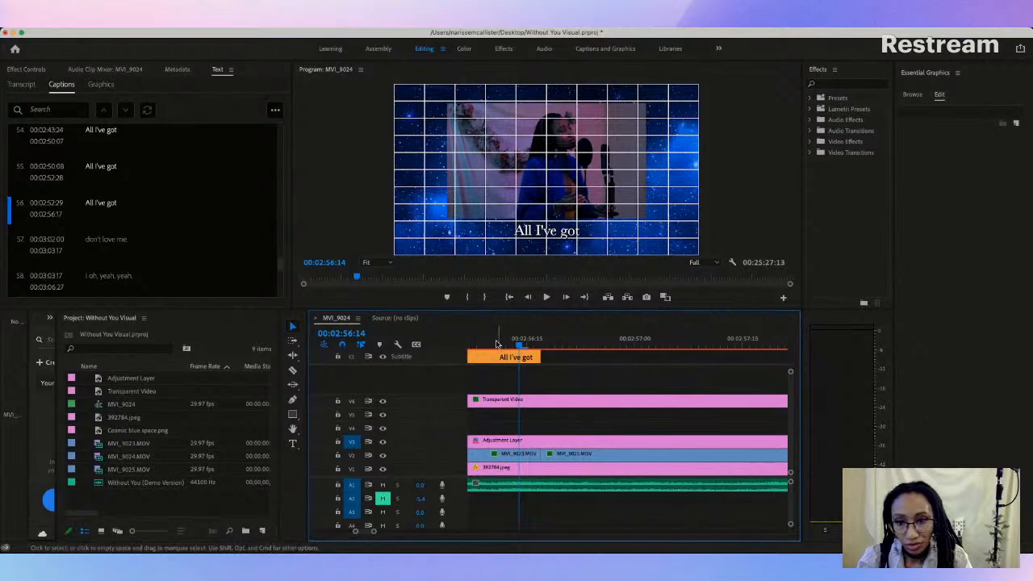
left_click(118, 202)
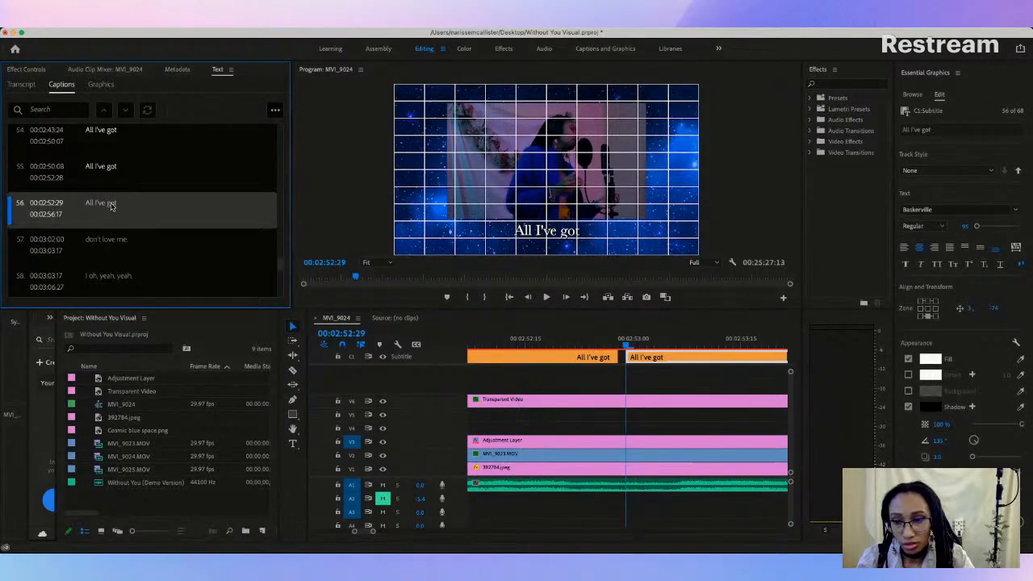
double_click(105, 205)
left_click(142, 203)
type(", yeah")
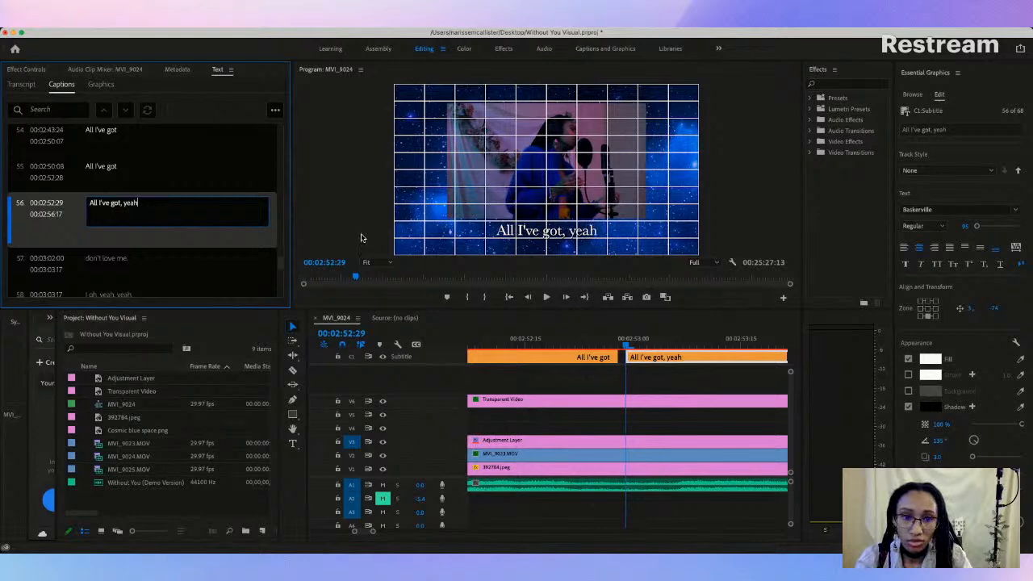
left_click(361, 240)
left_click_drag(373, 533, 417, 531)
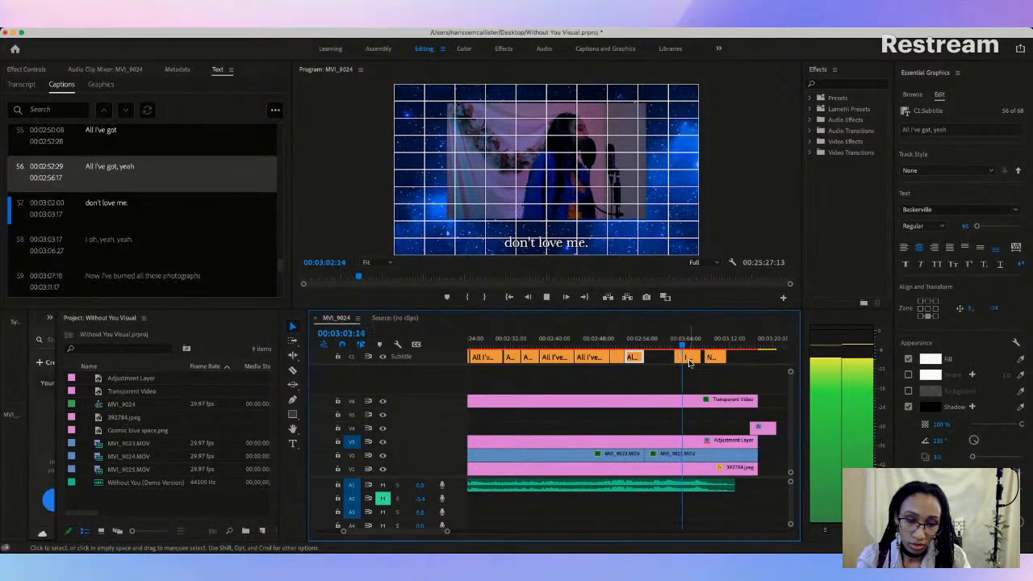
Step: Stop playback and delete the wrong "don't love me." caption
key("space")
left_click(680, 357)
key("Delete")
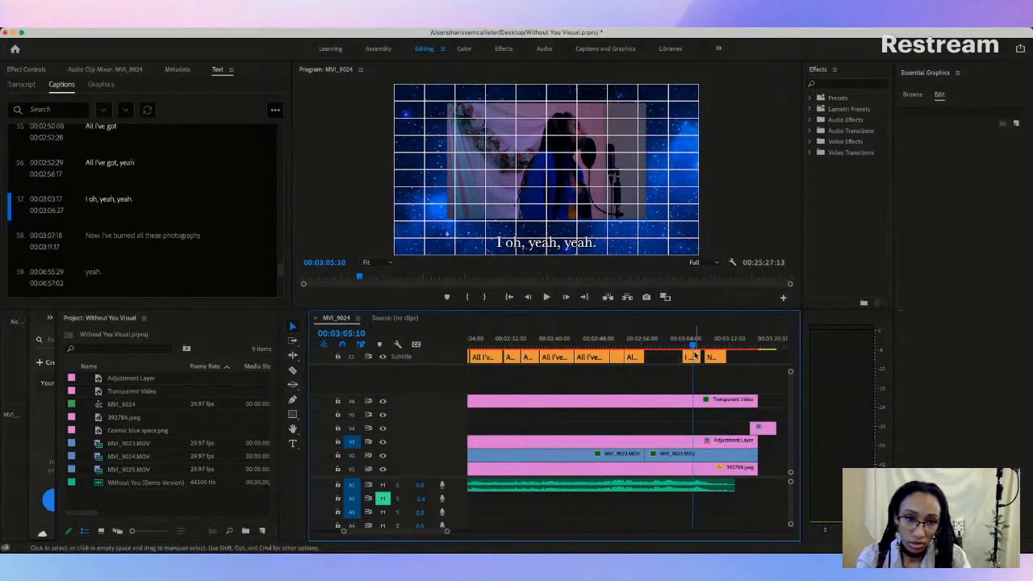
Step: Try to extend the start of the "I oh, yeah, yeah." caption back to 00:02:56:17, undoing and redoing the edit
mouse_move(654, 357)
left_mouse_down()
mouse_move(645, 358)
mouse_move(665, 358)
left_mouse_up()
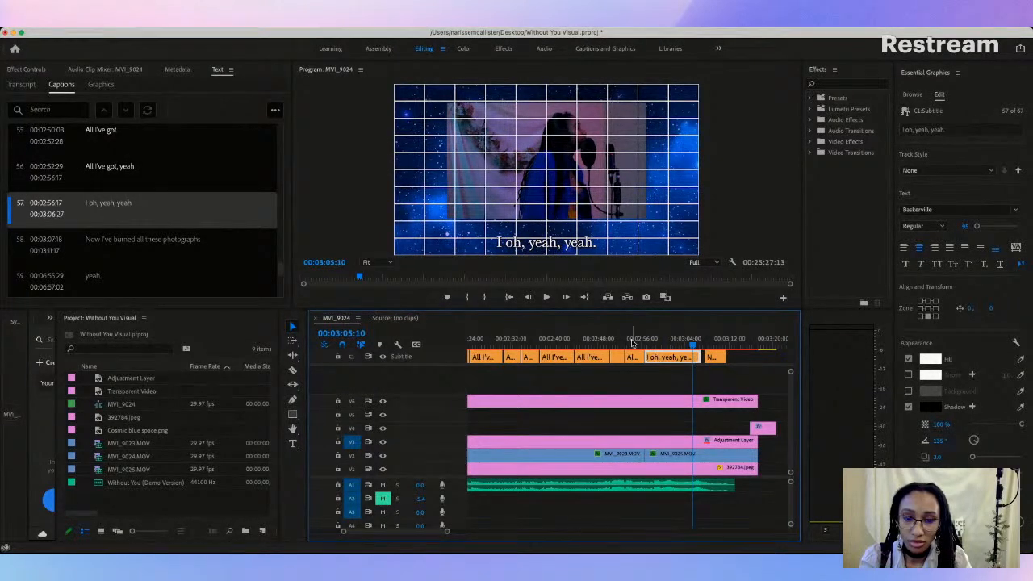
left_click(634, 342)
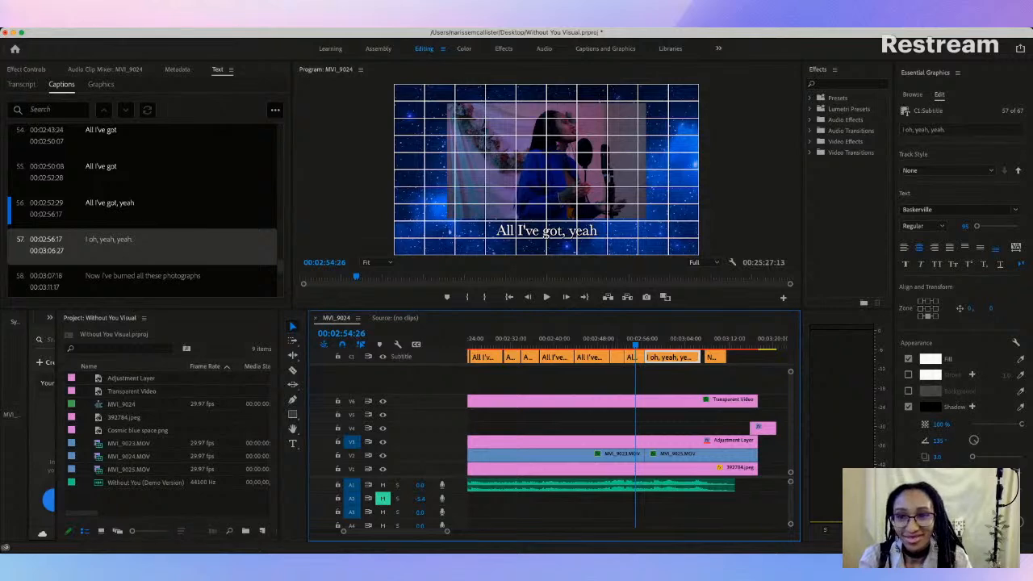
left_click(113, 38)
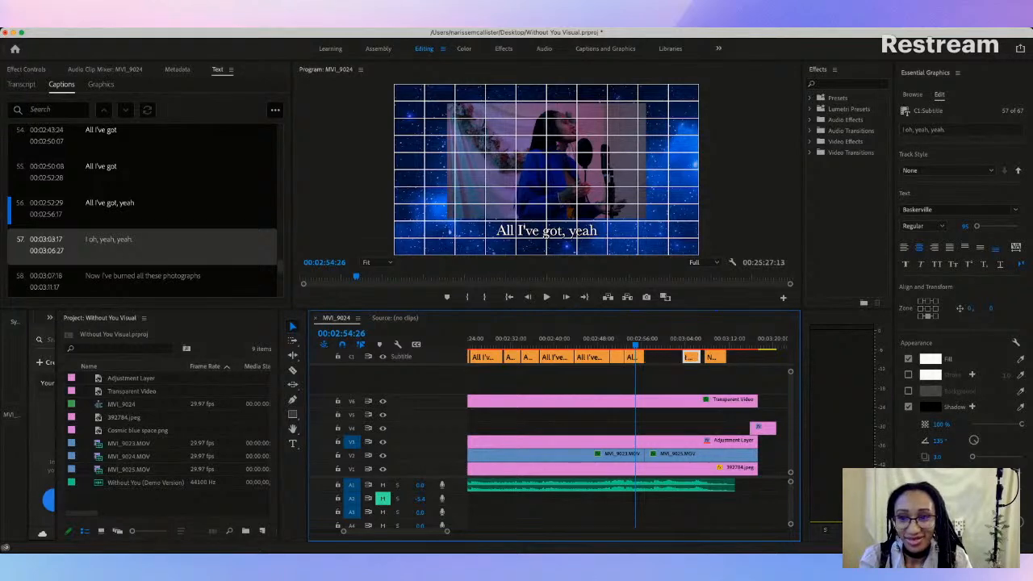
left_click(116, 34)
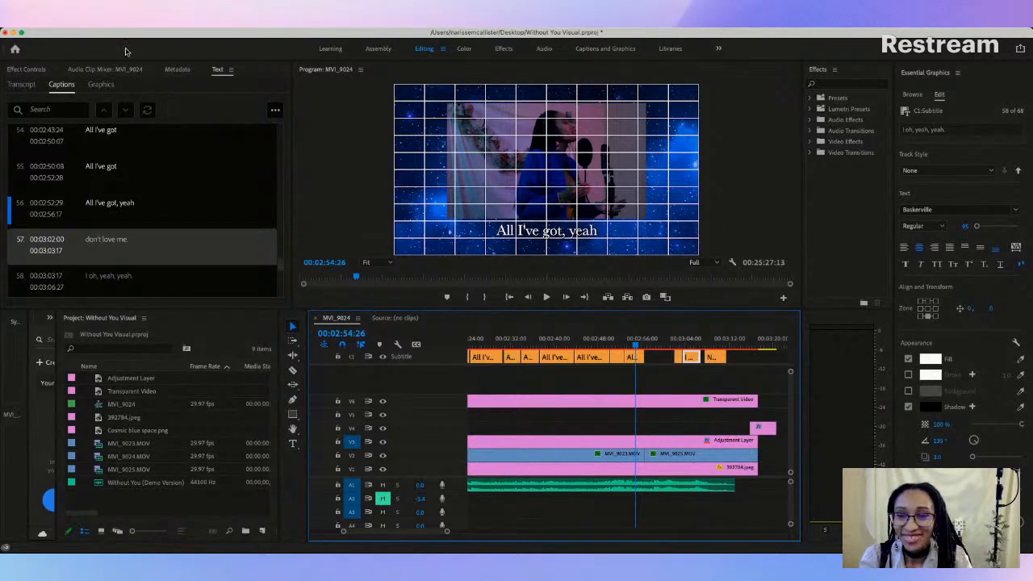
key("super+z")
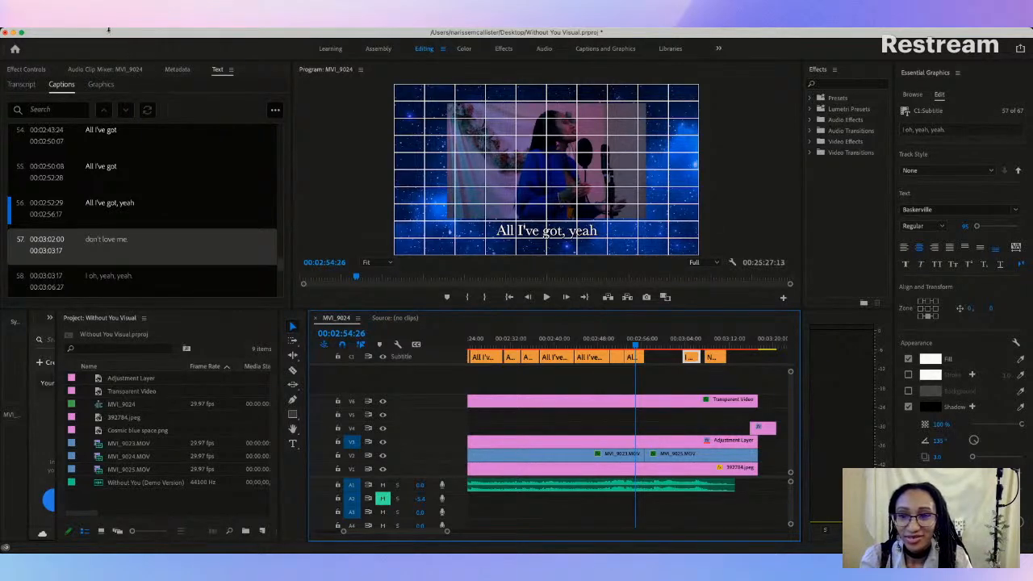
key("super+shift+z")
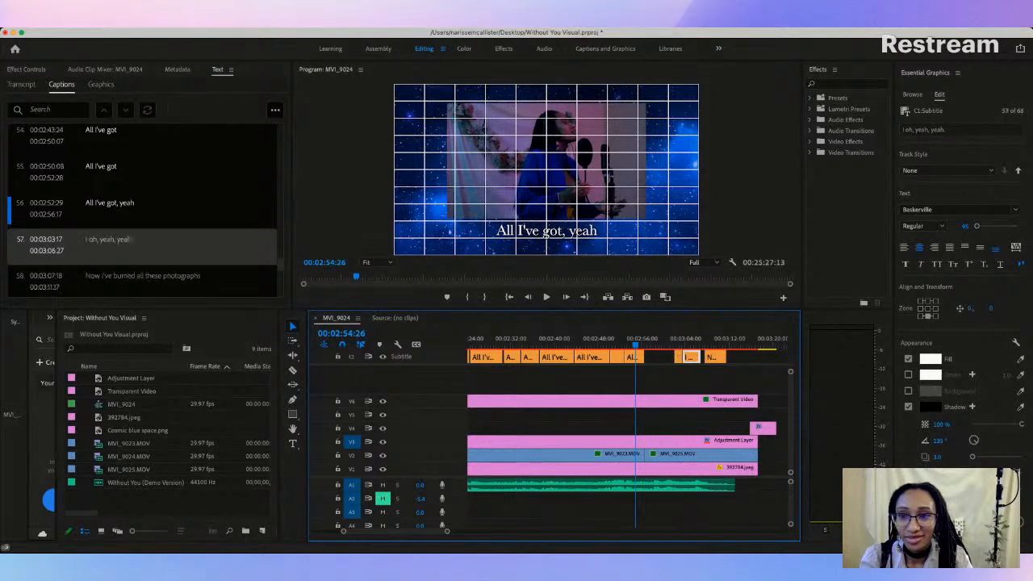
key("BackSpace")
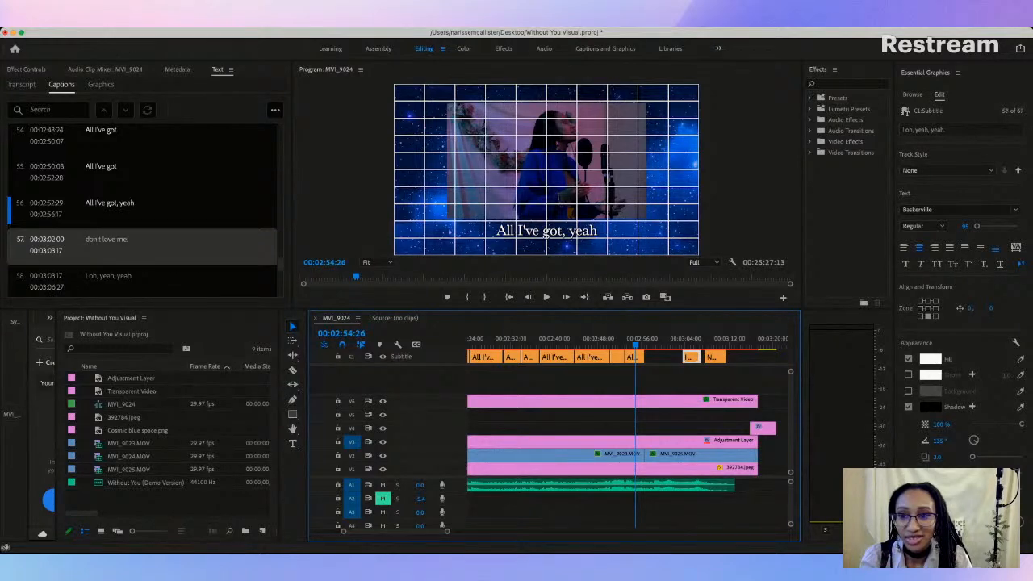
key("super+z")
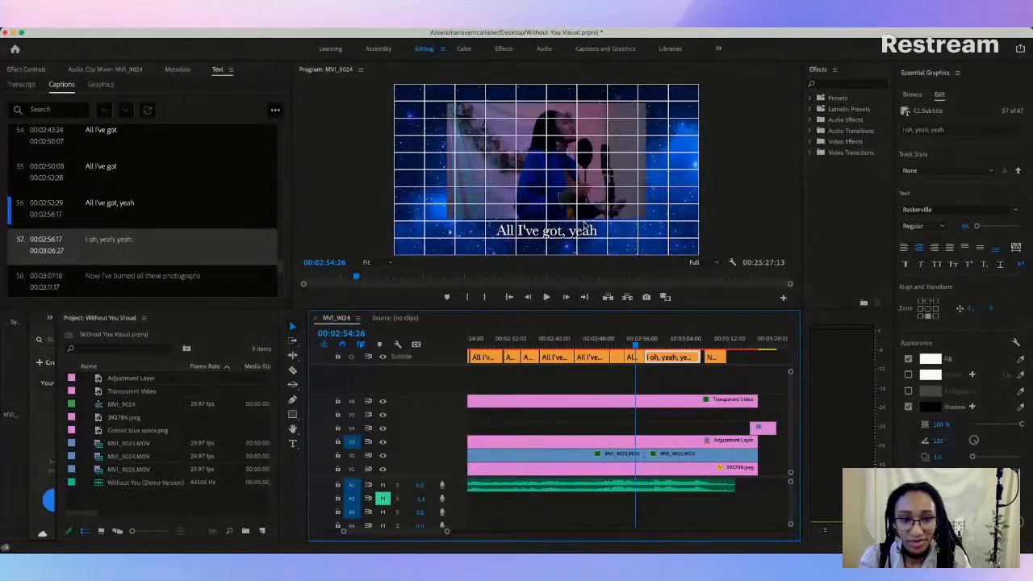
Step: Delete the wrong "I oh, yeah, yeah." caption and play on to 00:02:59:22
key("BackSpace")
key("space")
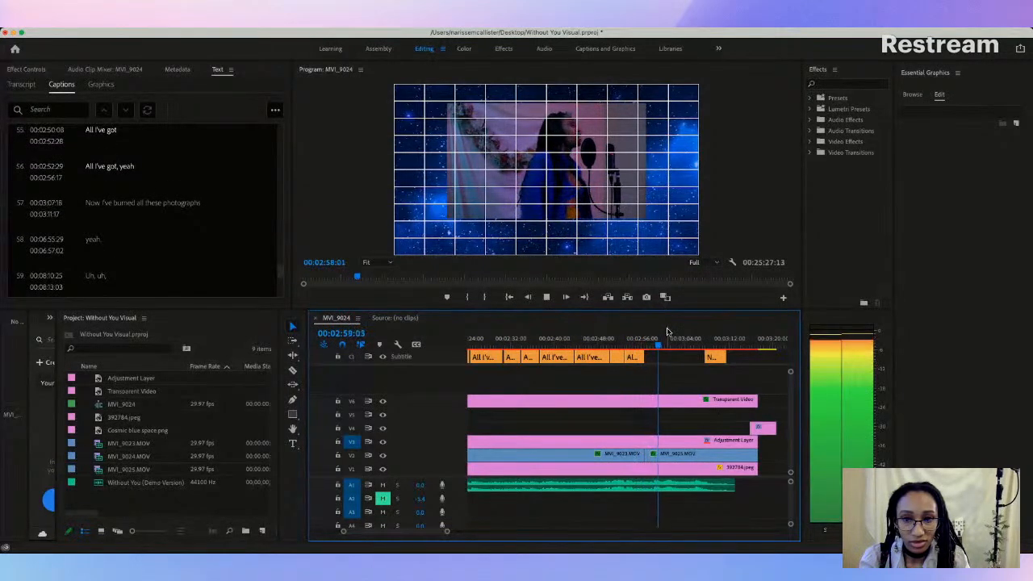
key("space")
Step: Move the "Now I've burned all these photographs" caption to start at 00:03:13:06 and return the playhead to 00:02:55:05
left_click(716, 355)
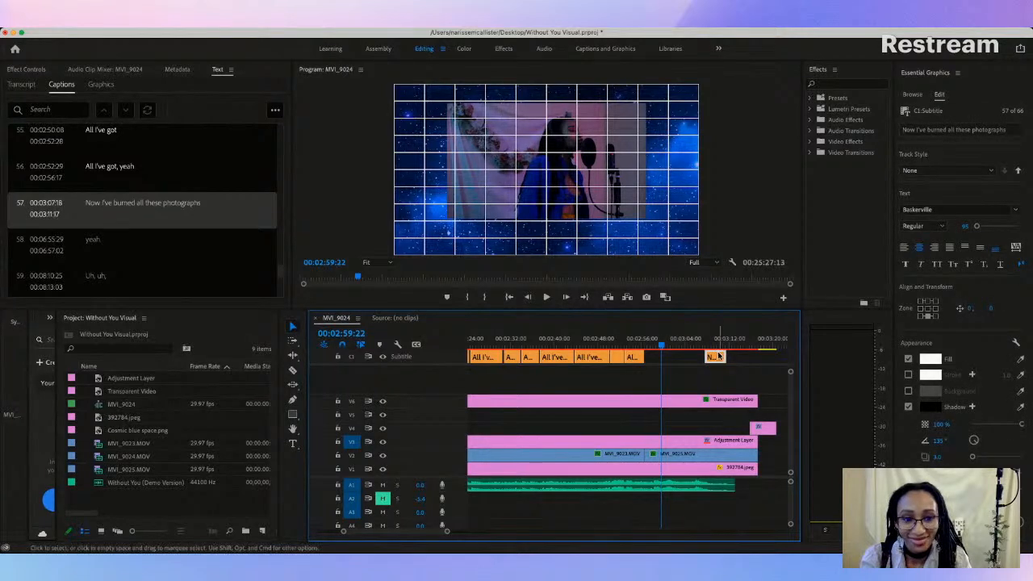
left_click_drag(721, 358, 746, 360)
left_click_drag(660, 345, 638, 345)
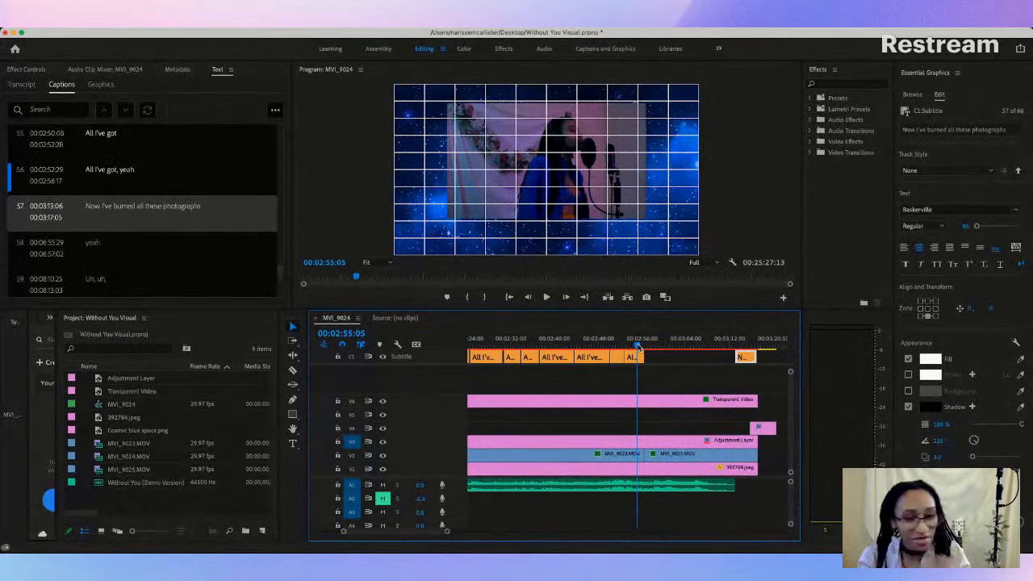
left_click_drag(638, 346, 638, 346)
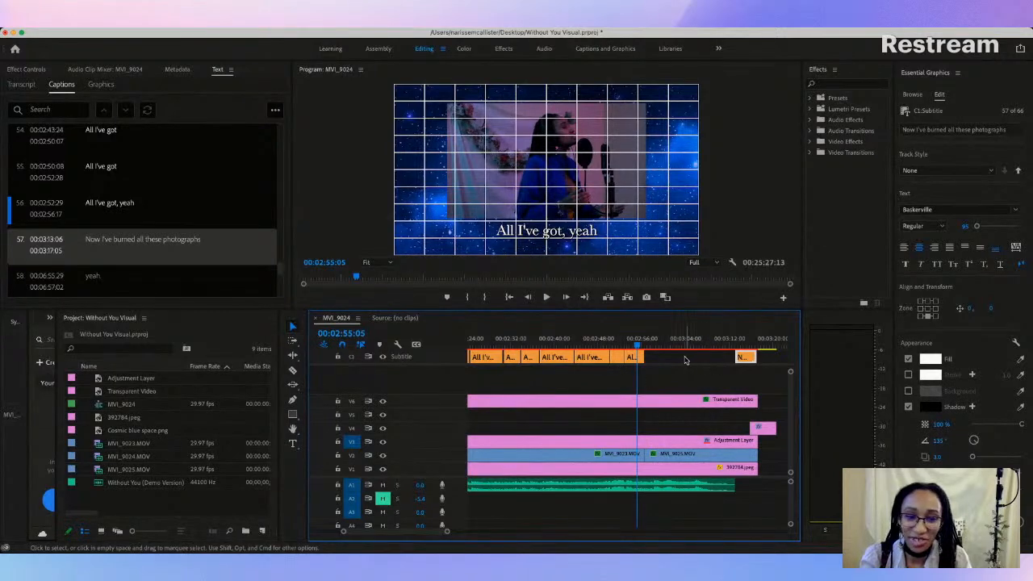
left_click(651, 353)
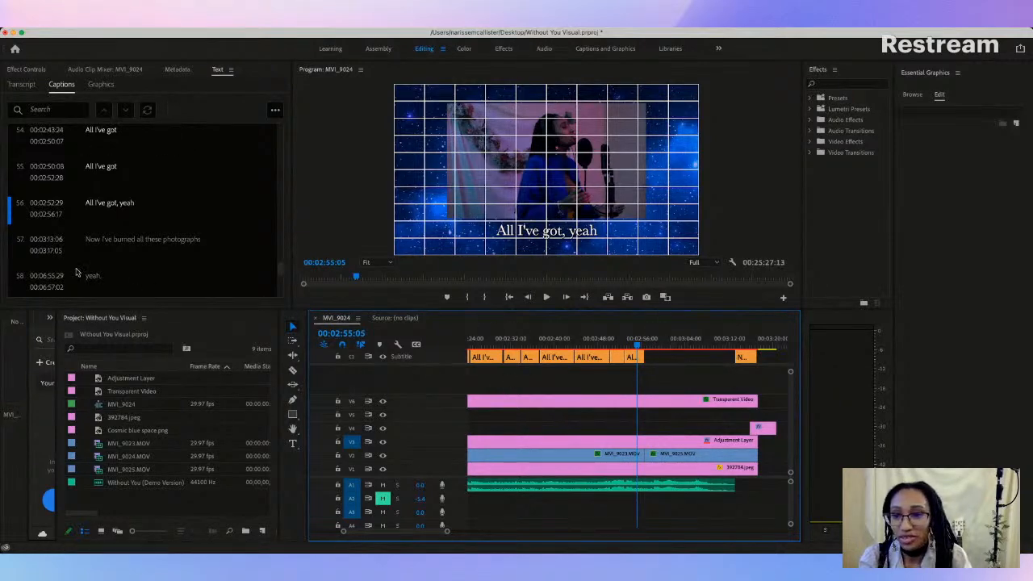
Step: Add a new caption directly after the "All I've got, yeah" caption
left_click(275, 110)
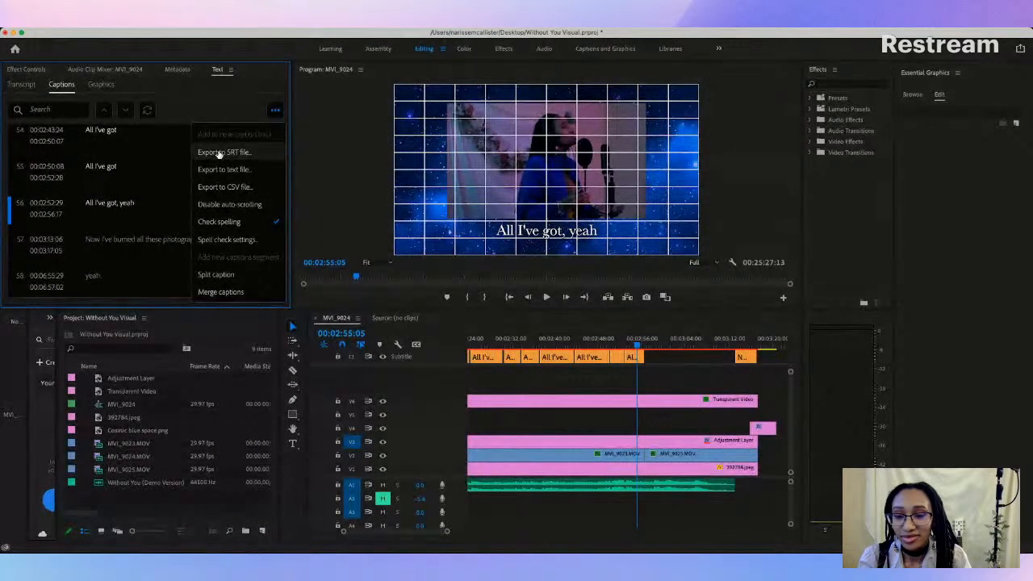
left_click(147, 239)
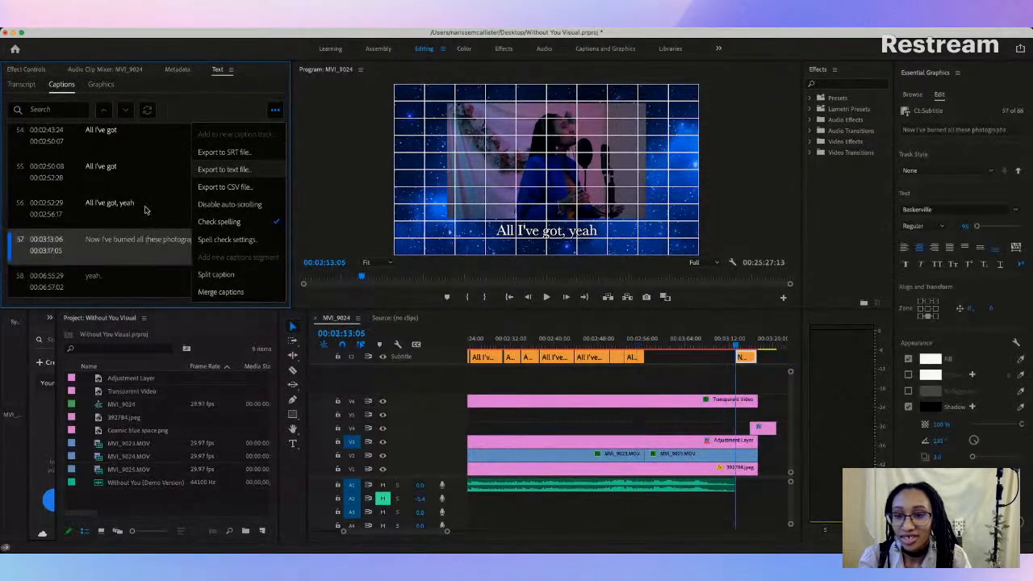
right_click(149, 191)
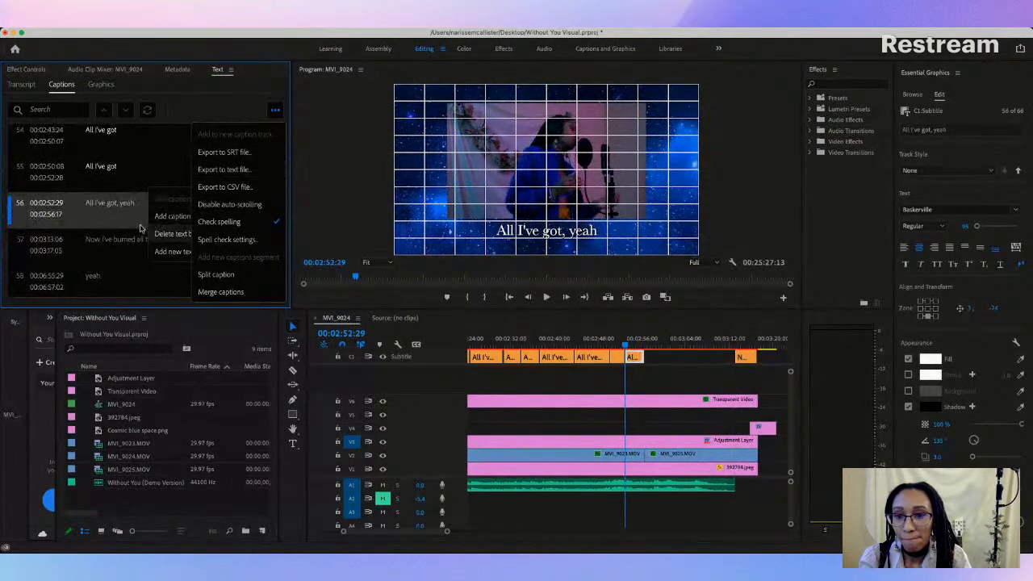
left_click(172, 216)
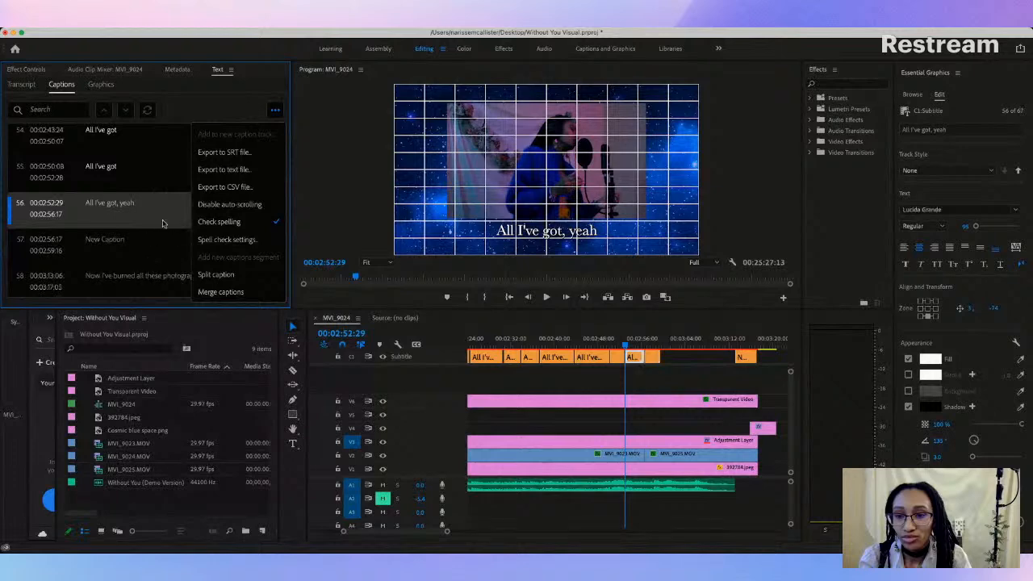
Step: Set the new caption's text to "I'm tired of wearing my heart on my sleeves for you"
left_click(139, 246)
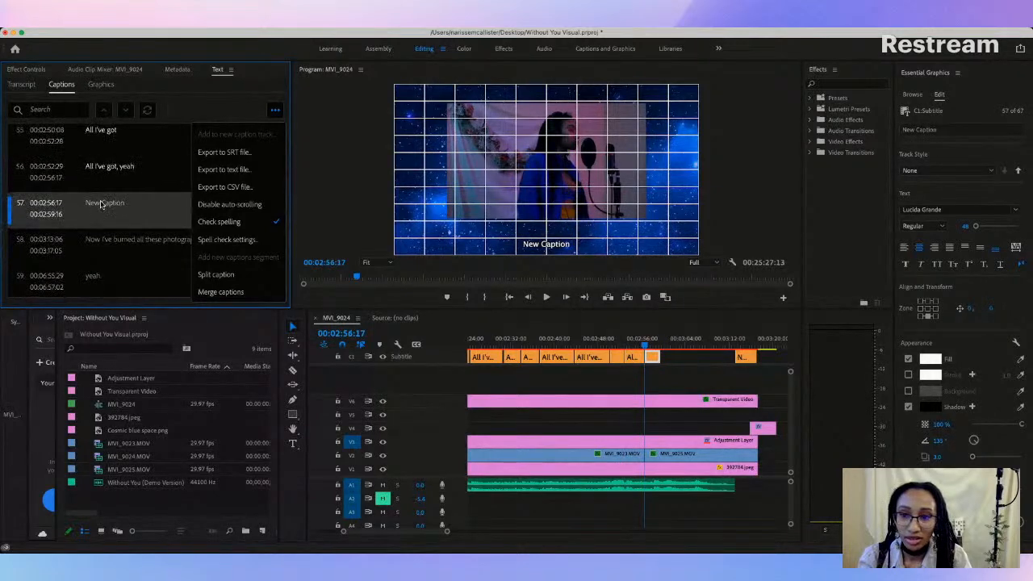
left_click(89, 205)
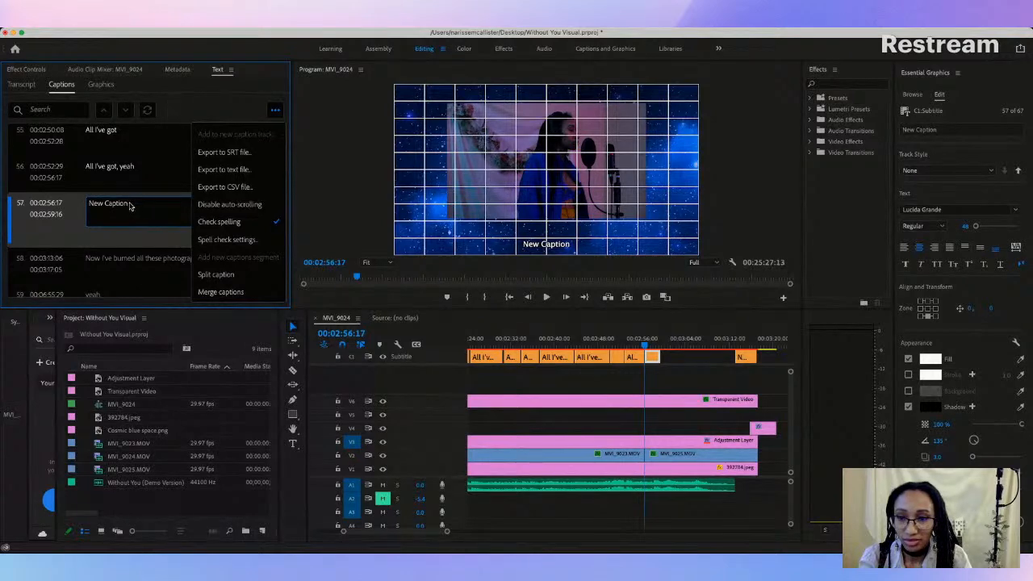
left_click(256, 94)
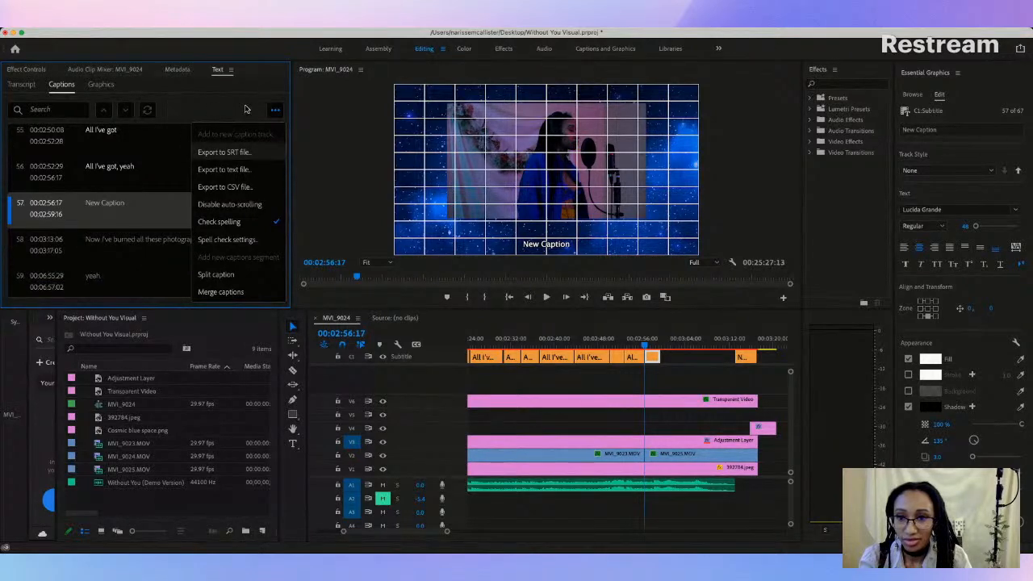
left_click(274, 111)
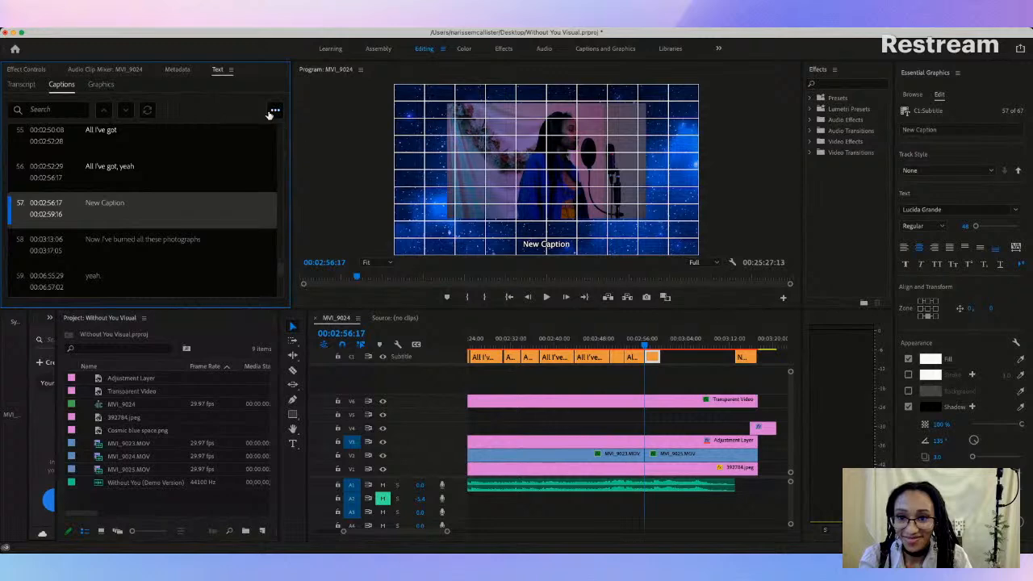
double_click(116, 205)
type("I'm tired")
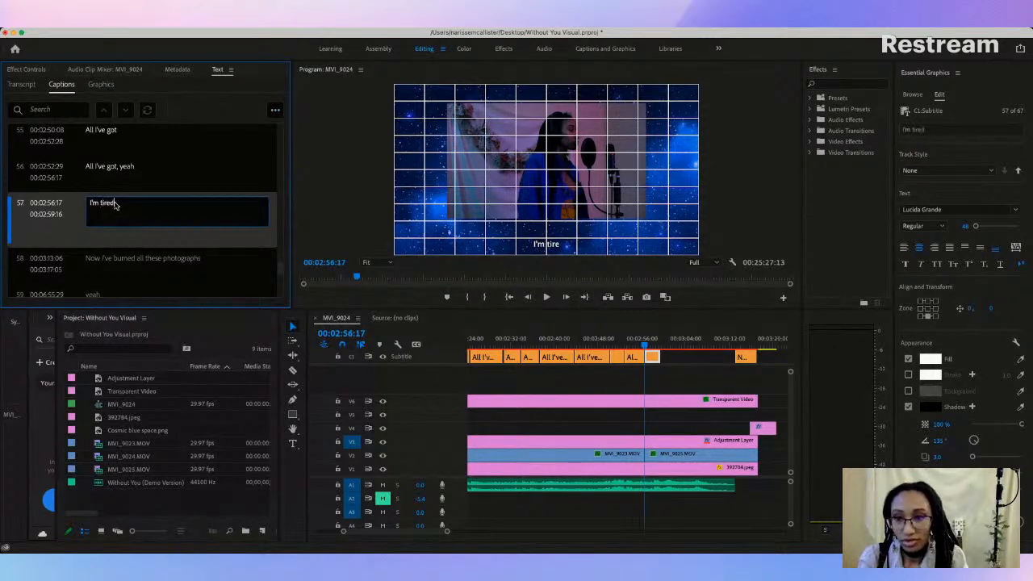
type(" of we")
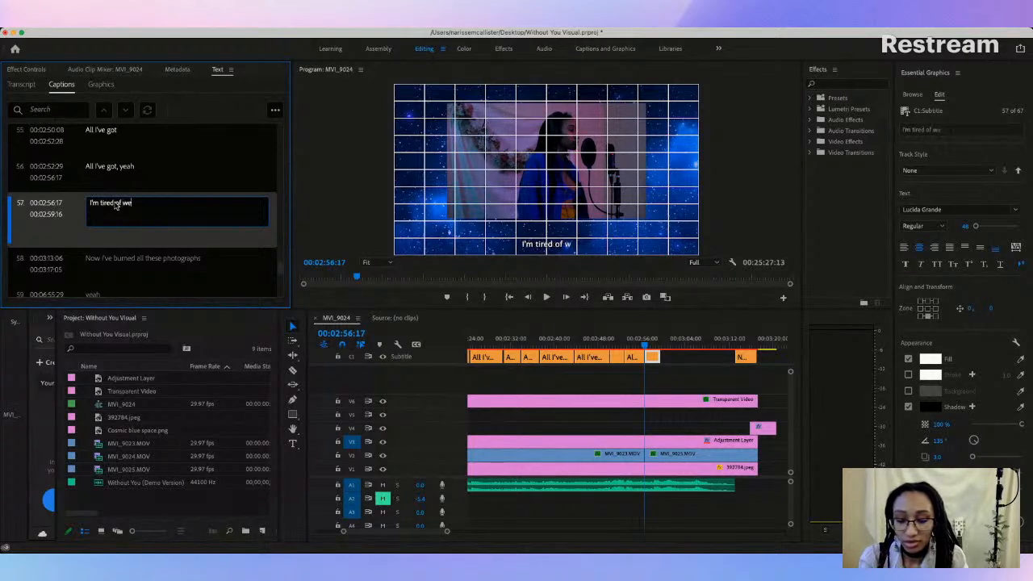
type("aring my ")
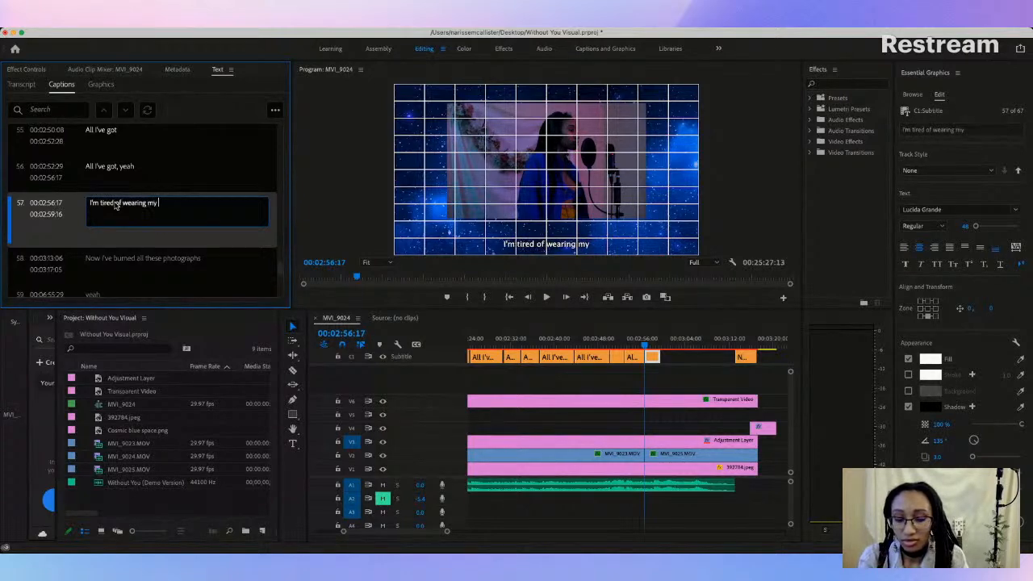
type("heart")
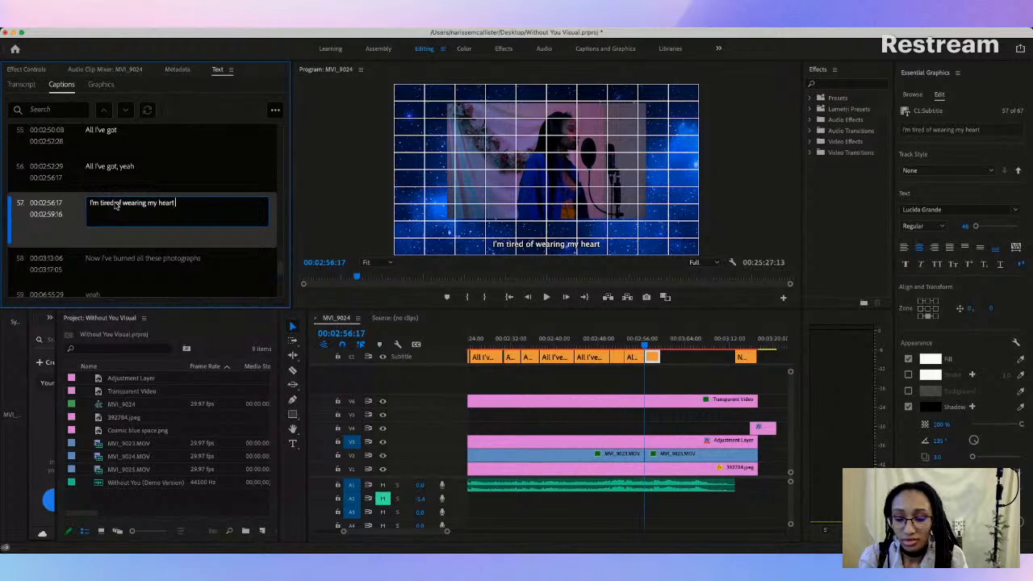
type(" on my")
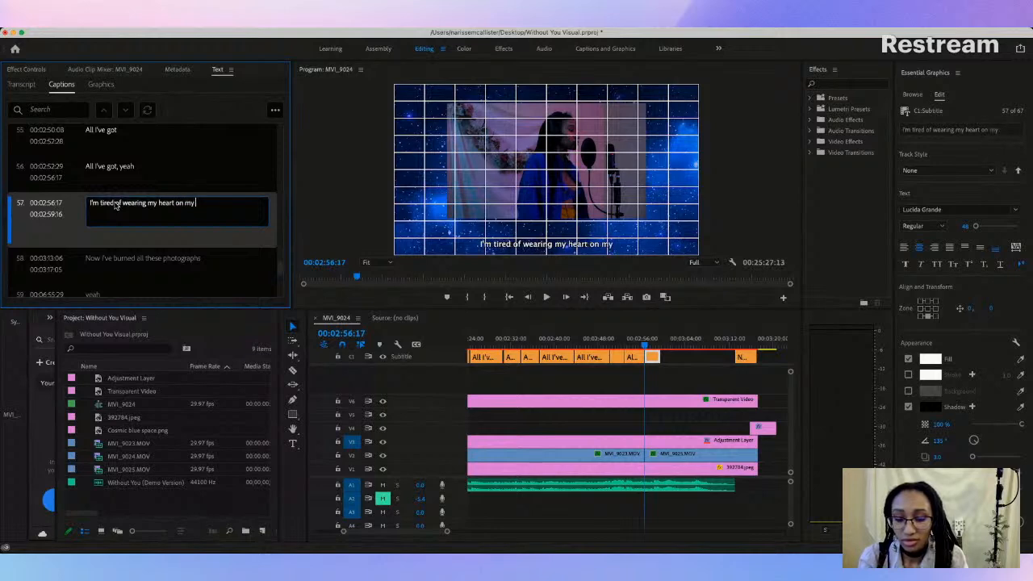
type(" sleeves ")
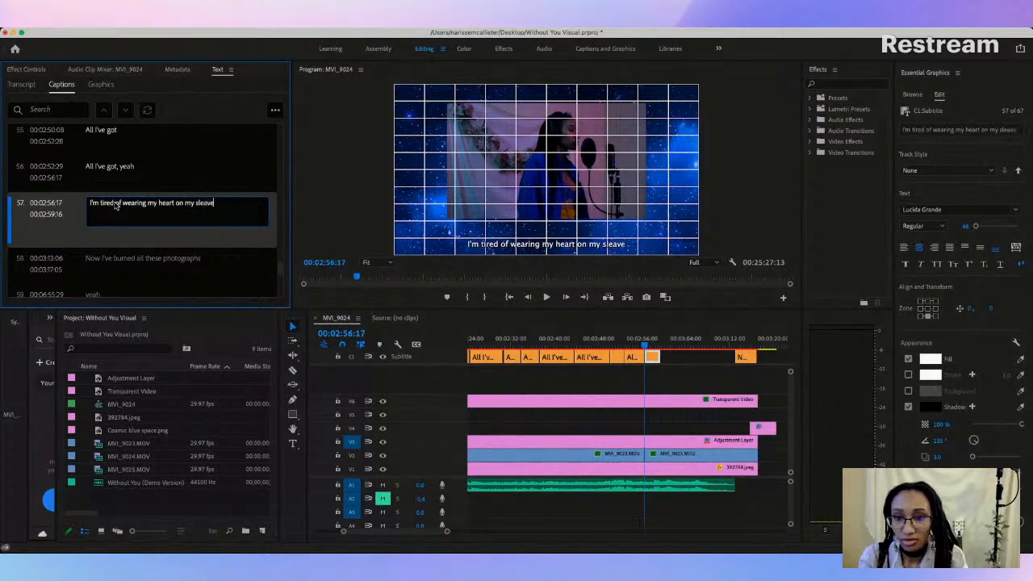
type("for you")
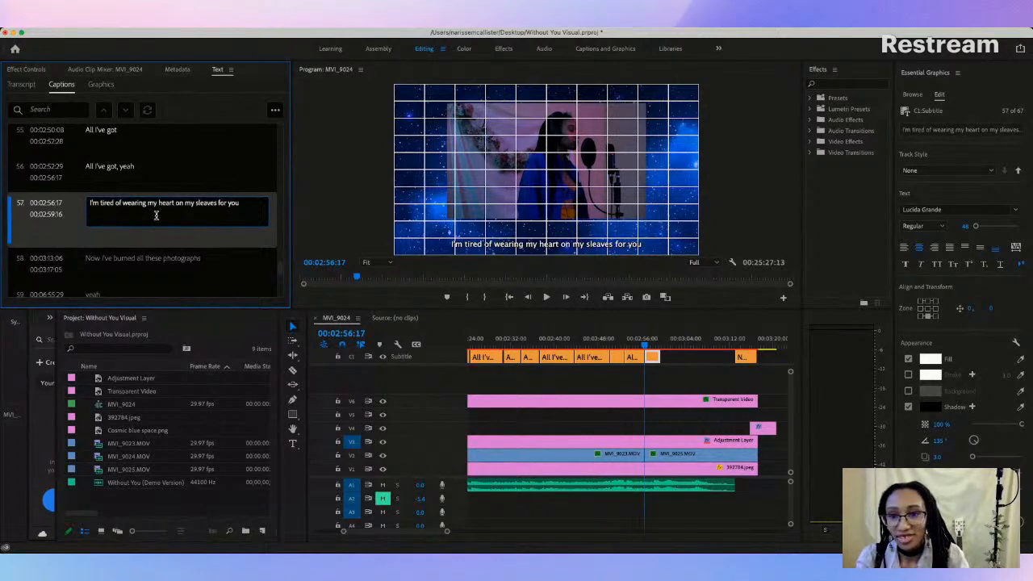
left_click(211, 203)
key("BackSpace")
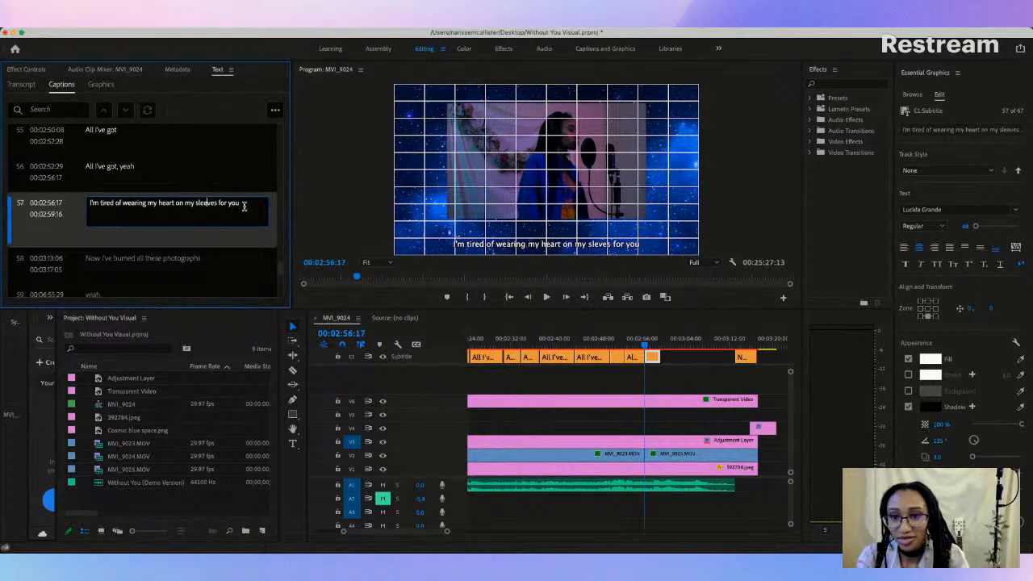
left_click(686, 360)
Step: Match the "I'm tired of wearing my heart on my sleeves for you" caption to its neighbours with font Baskerville at size 95
left_click(632, 357)
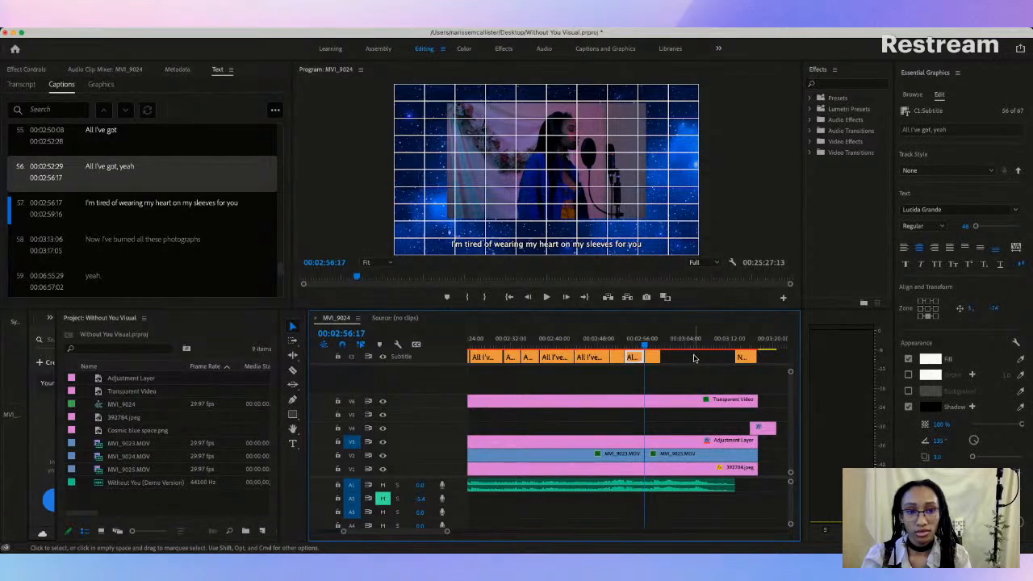
left_click(634, 351)
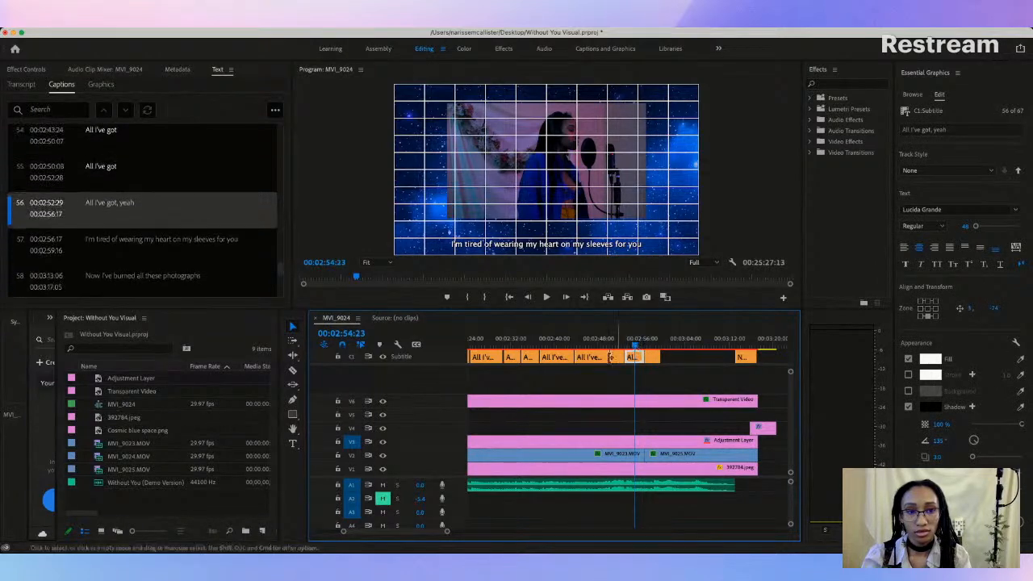
left_click(617, 343)
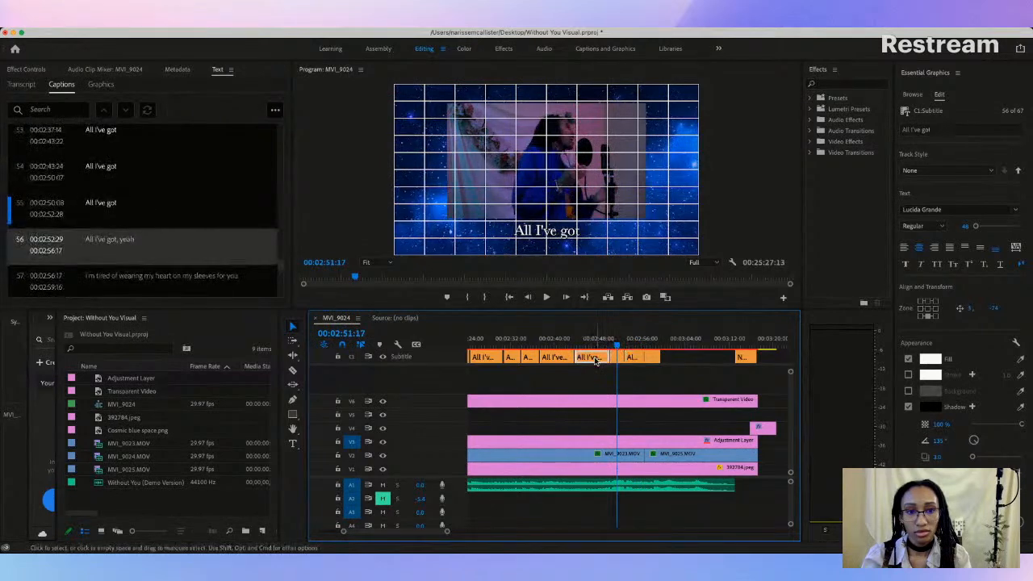
left_click(595, 361)
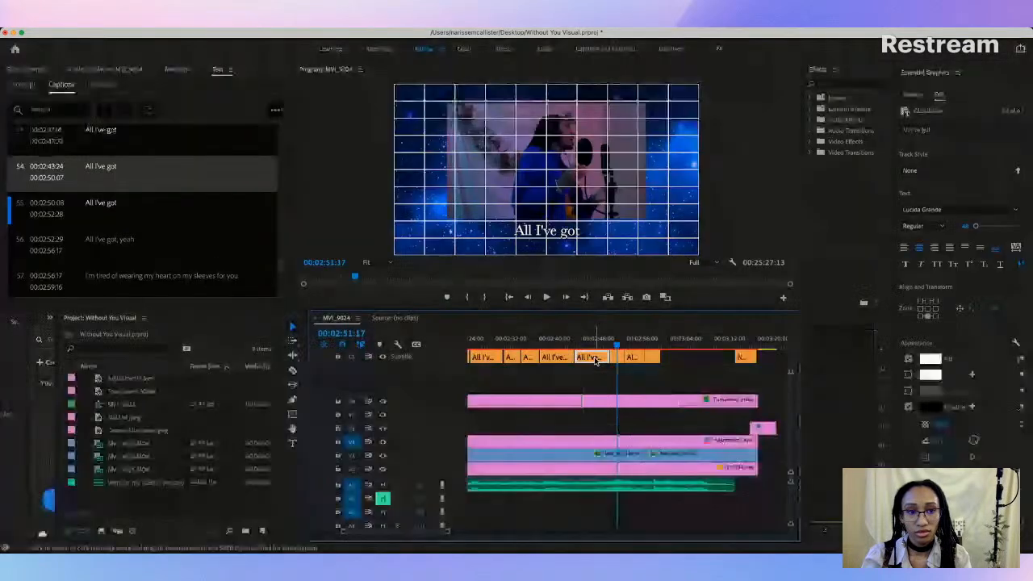
left_click(622, 356)
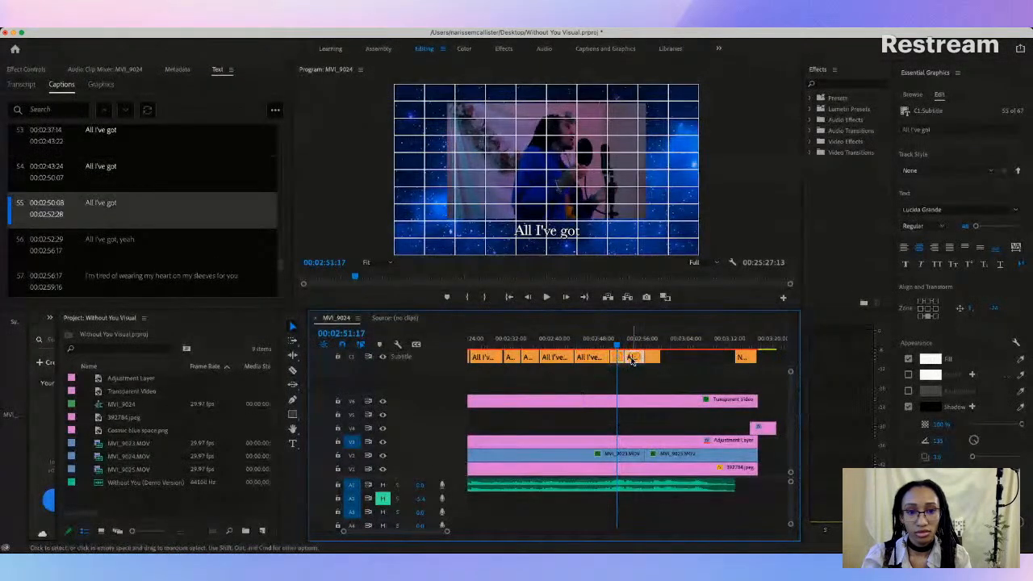
left_click(634, 358)
left_click(646, 358)
left_click(652, 356)
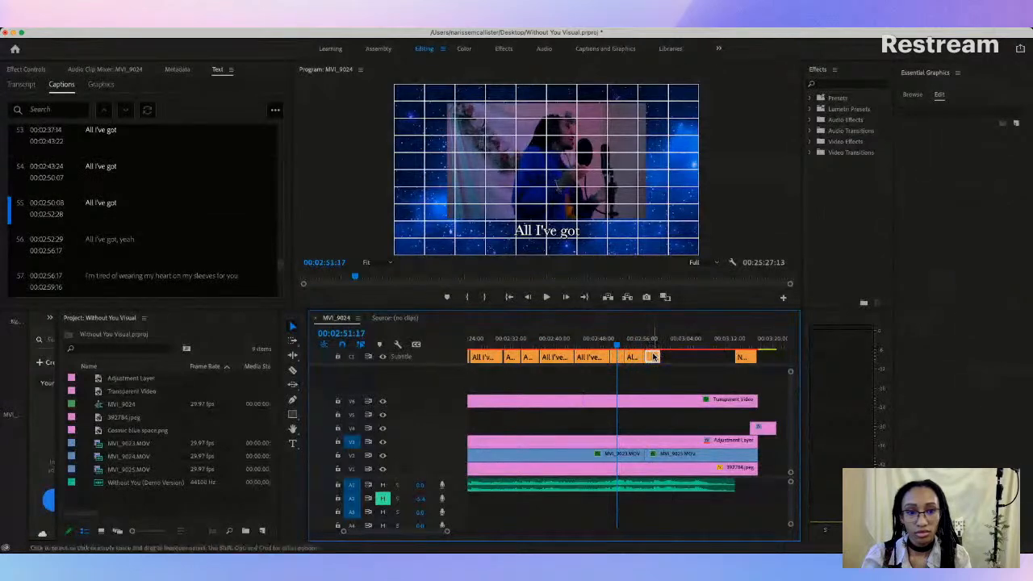
left_click(969, 209)
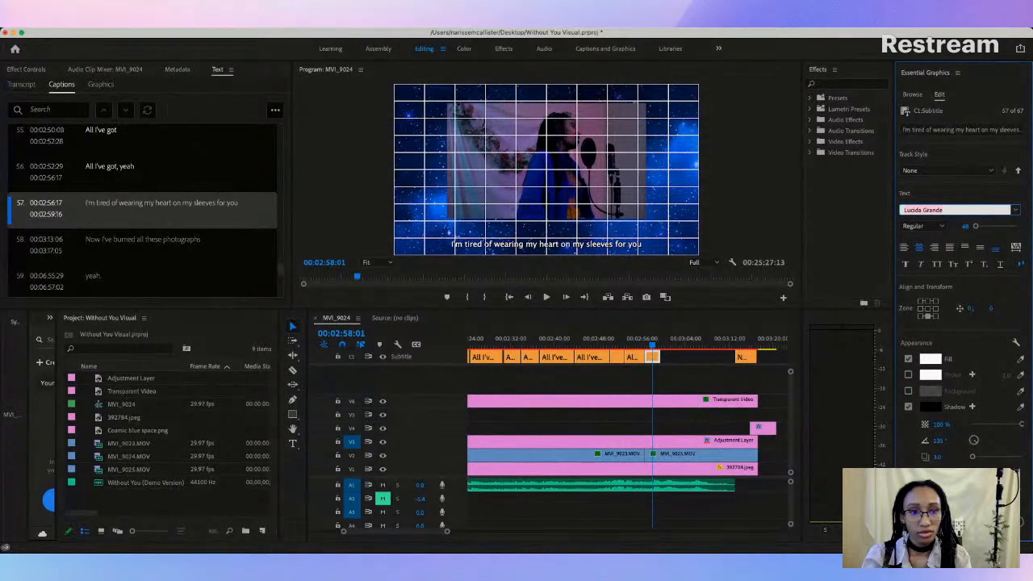
left_click(897, 311)
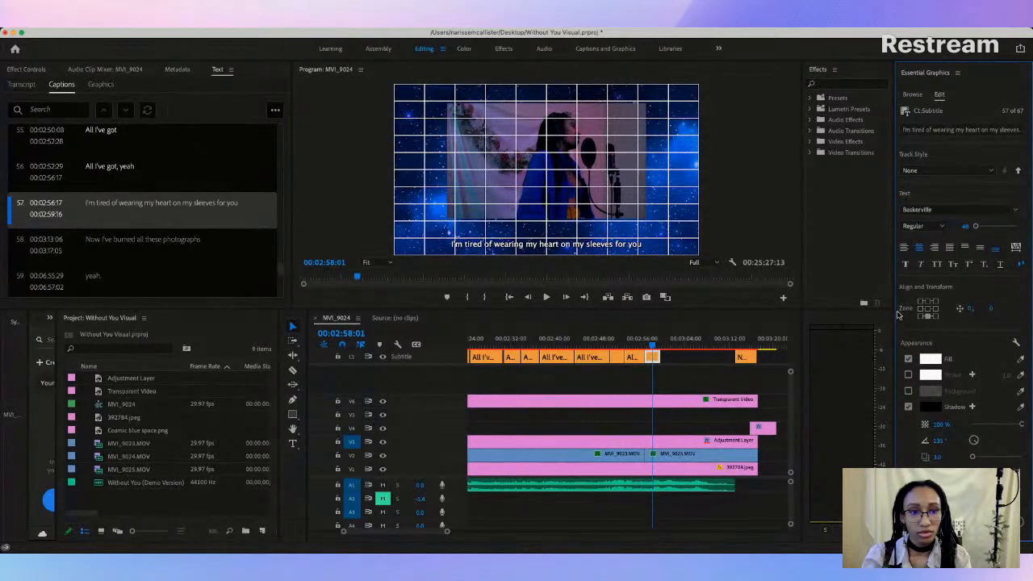
left_click(962, 227)
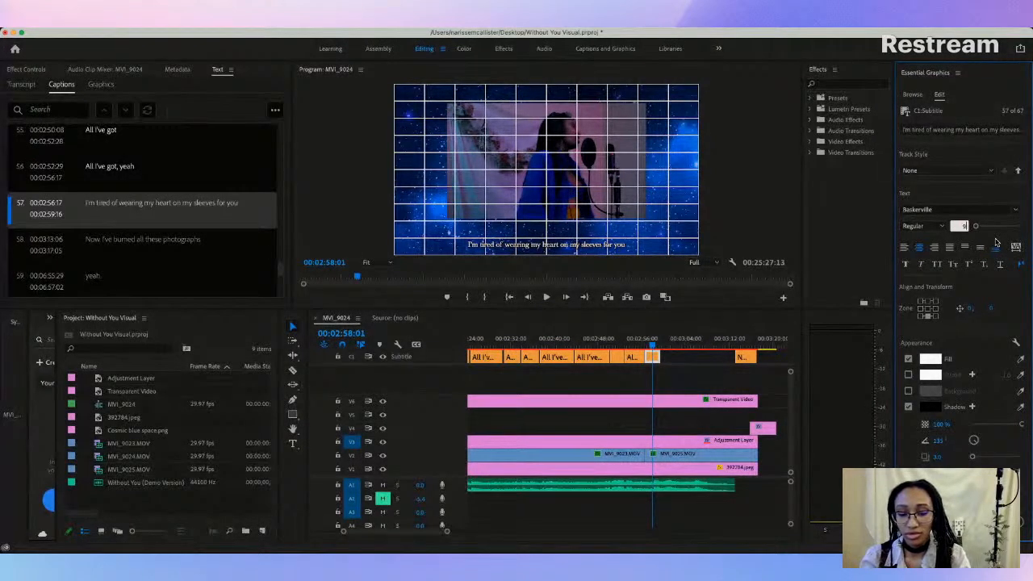
key("Return")
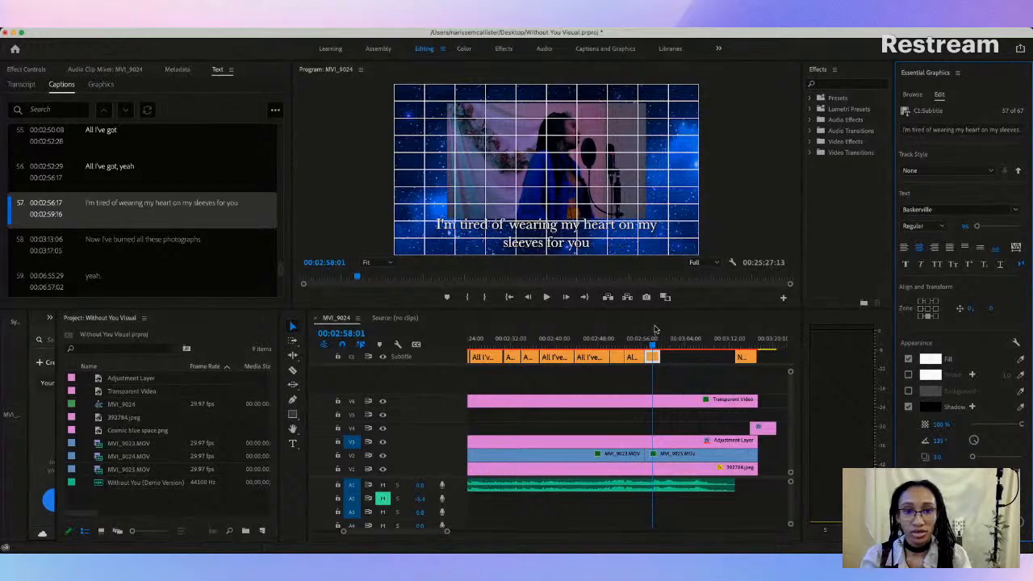
Step: Widen the caption's text box until "sleeves" fits on the first line, and extend the caption's end to 00:03:04:19
left_click(597, 233)
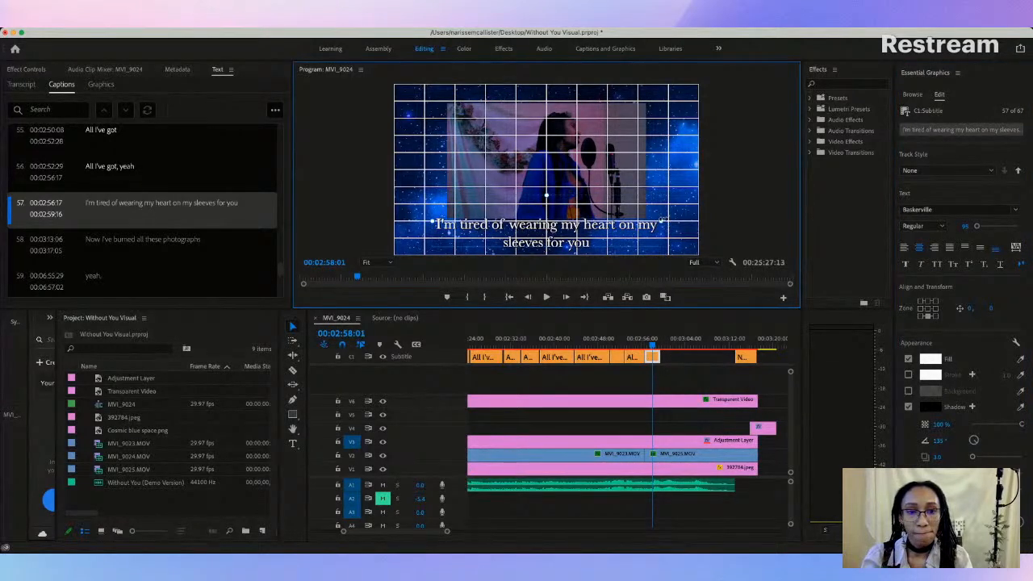
left_click_drag(661, 221, 685, 224)
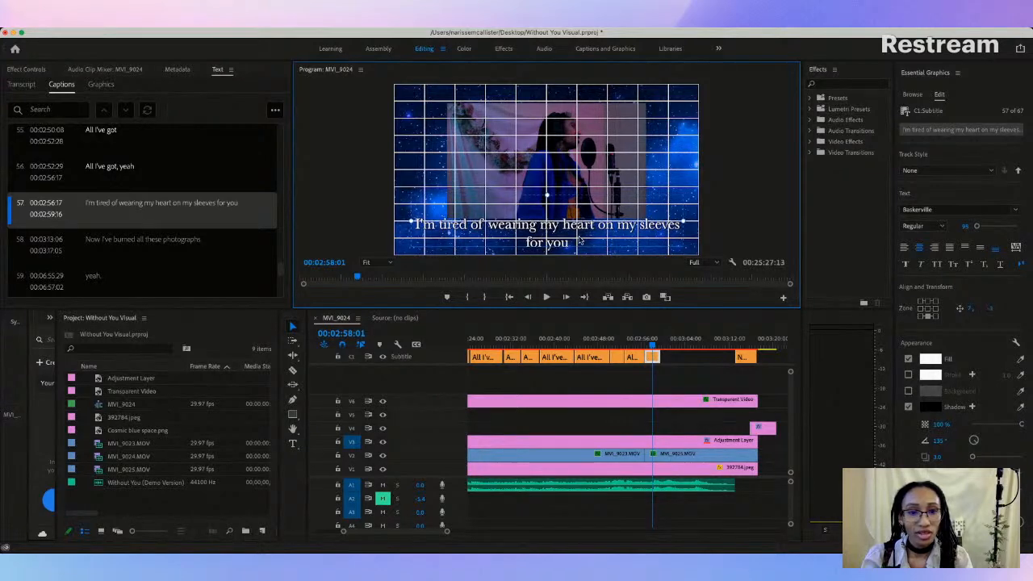
left_click_drag(655, 356, 680, 356)
left_click(642, 343)
key("space")
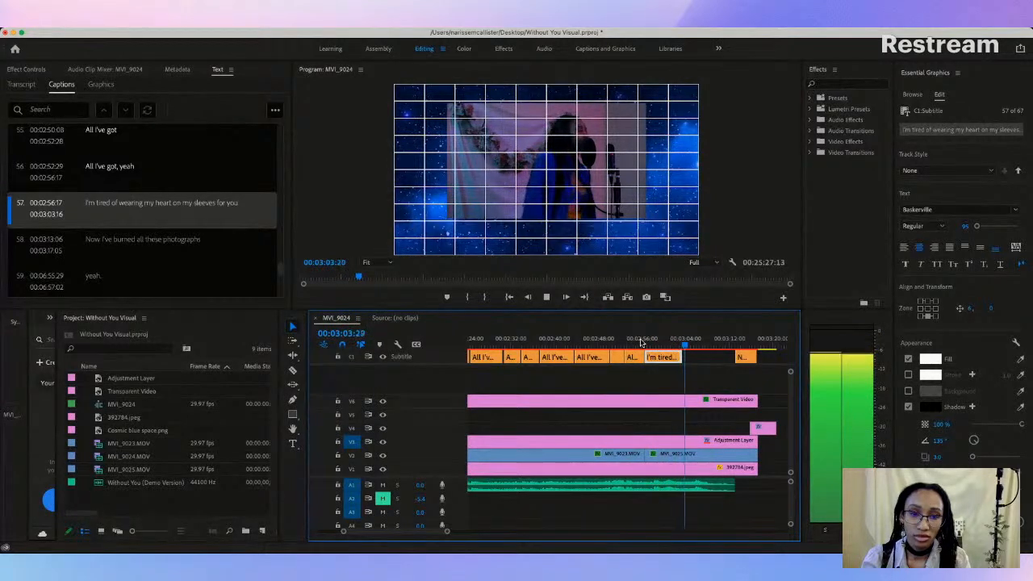
key("space")
left_click_drag(679, 357, 687, 357)
Step: Split the caption at 00:02:59:13 and play from 00:02:57:05 to 00:03:00:00 to check the timing
left_click(643, 344)
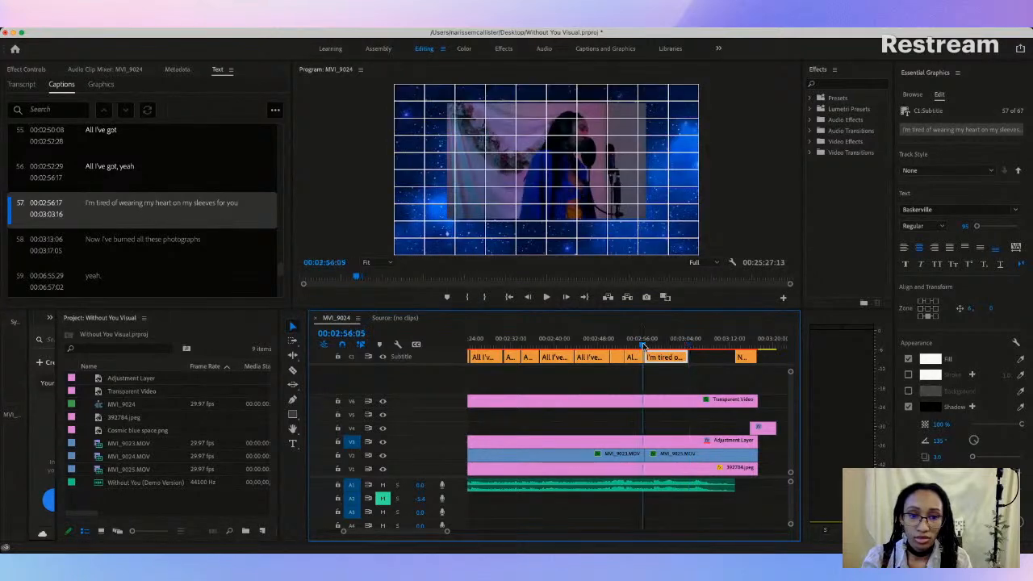
left_click(659, 345)
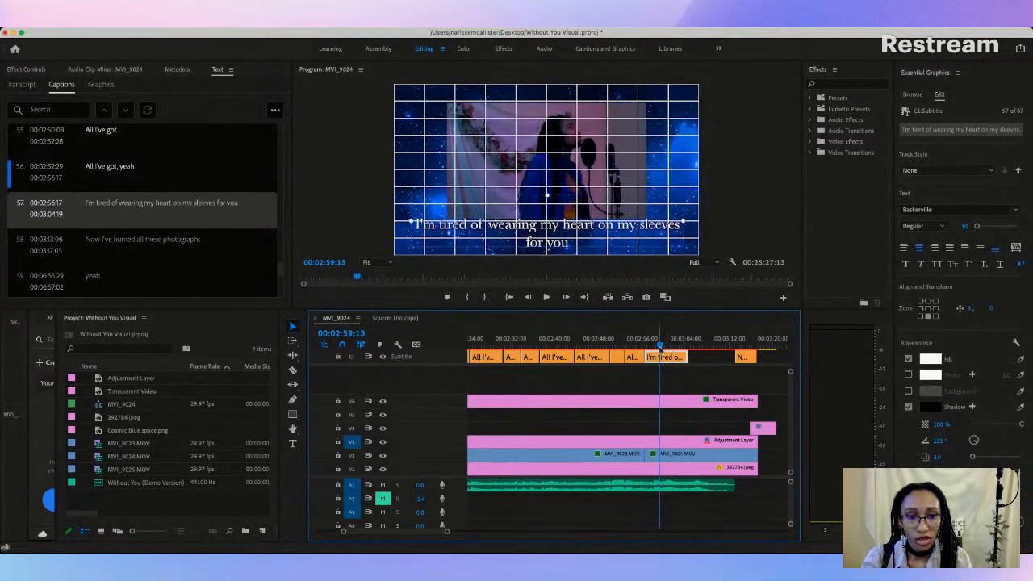
left_click(274, 111)
left_click(215, 277)
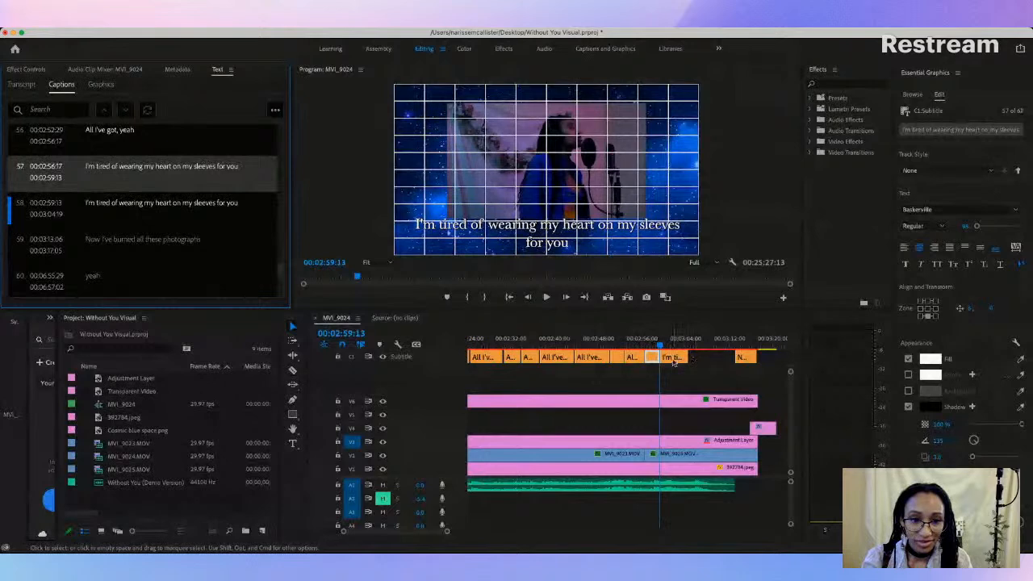
left_click(652, 359)
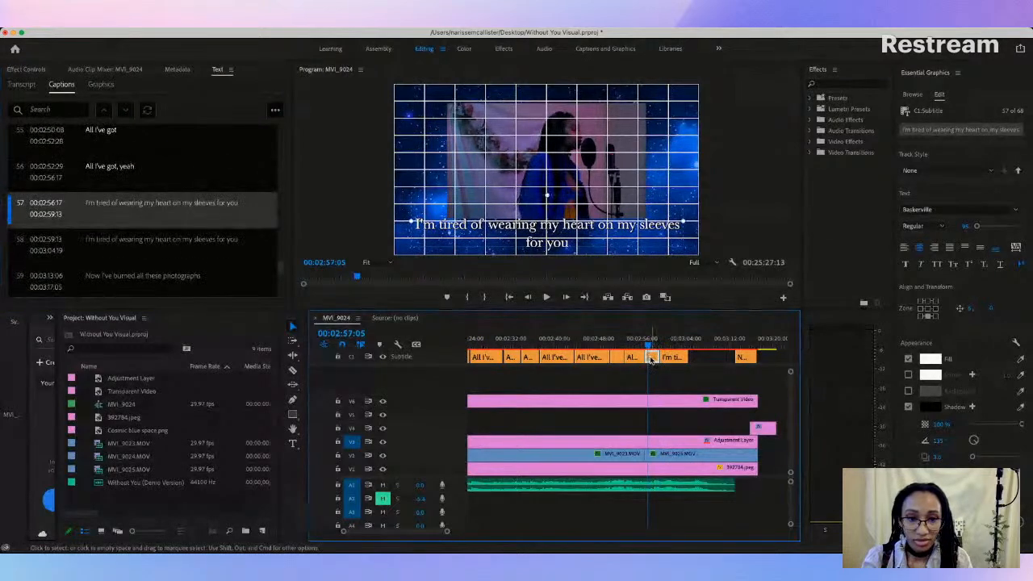
key("space")
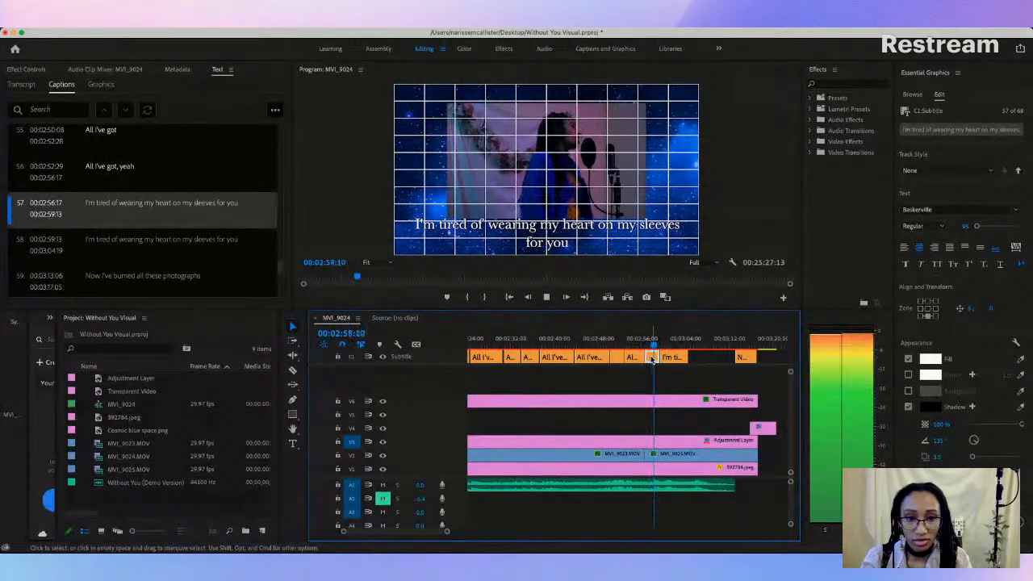
key("space")
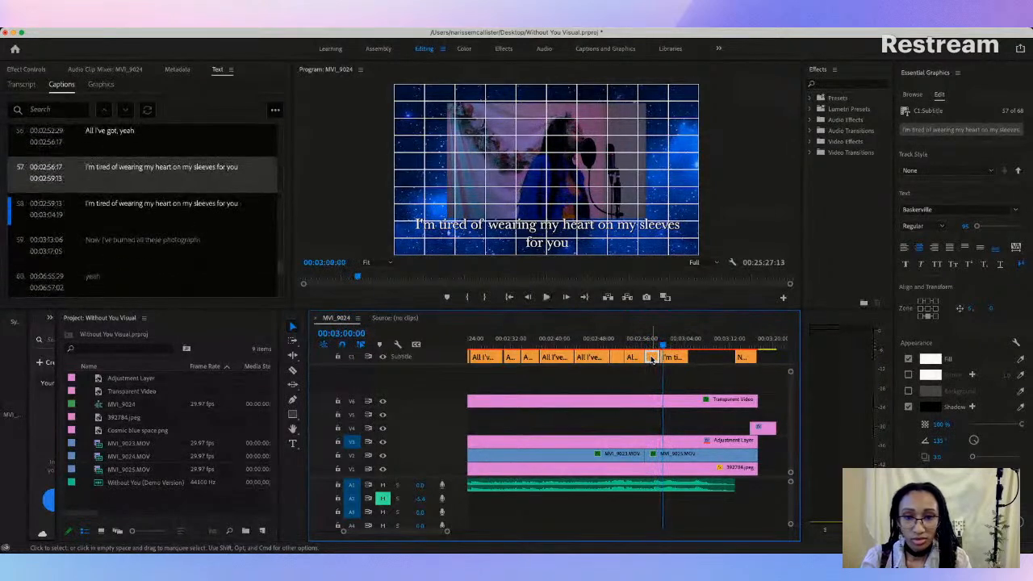
Step: Cut "on my sleeves for you" from the second half of the split caption, leaving "I'm tired of wearing my heart"
left_click(536, 229)
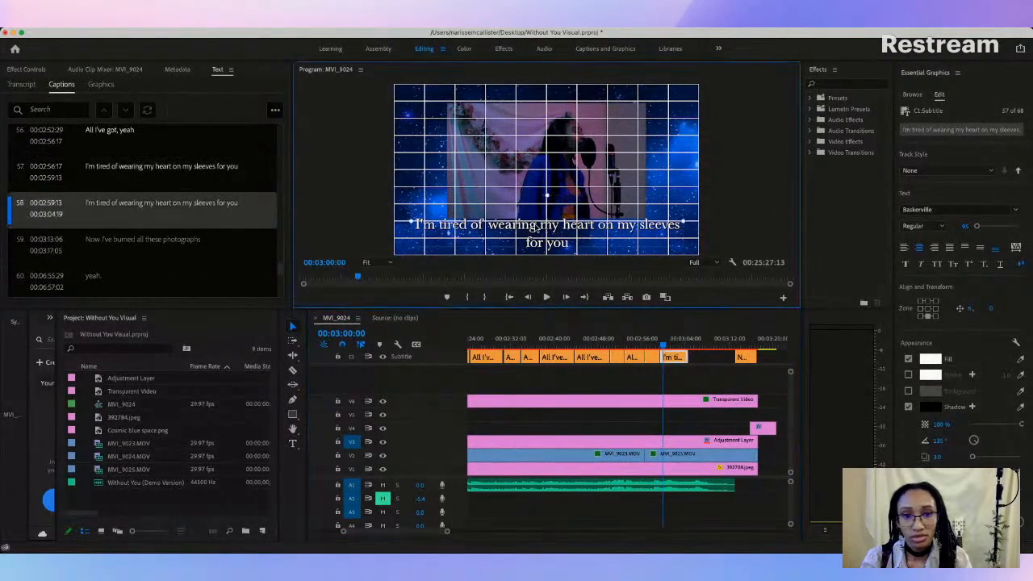
double_click(538, 226)
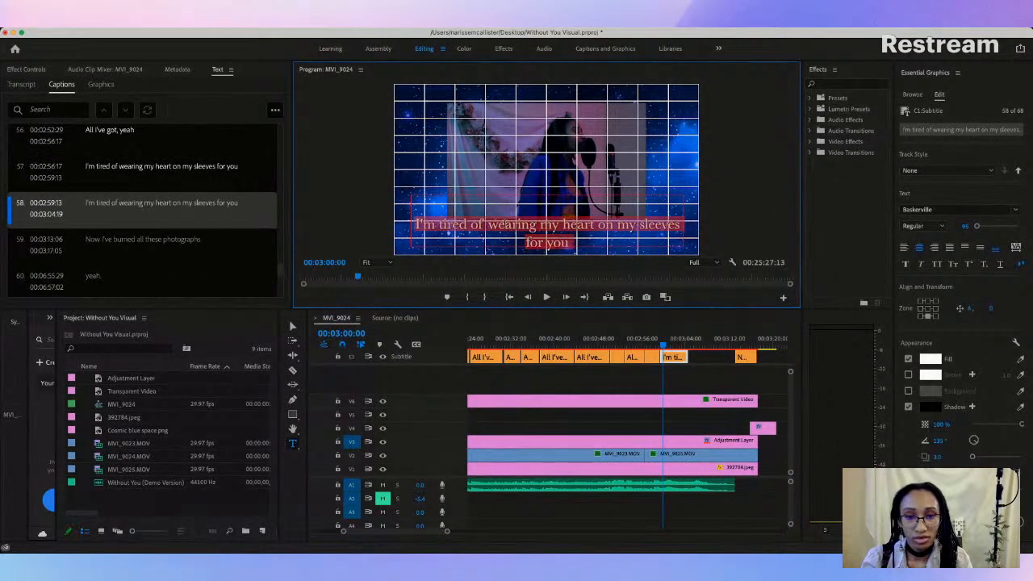
left_click(488, 226)
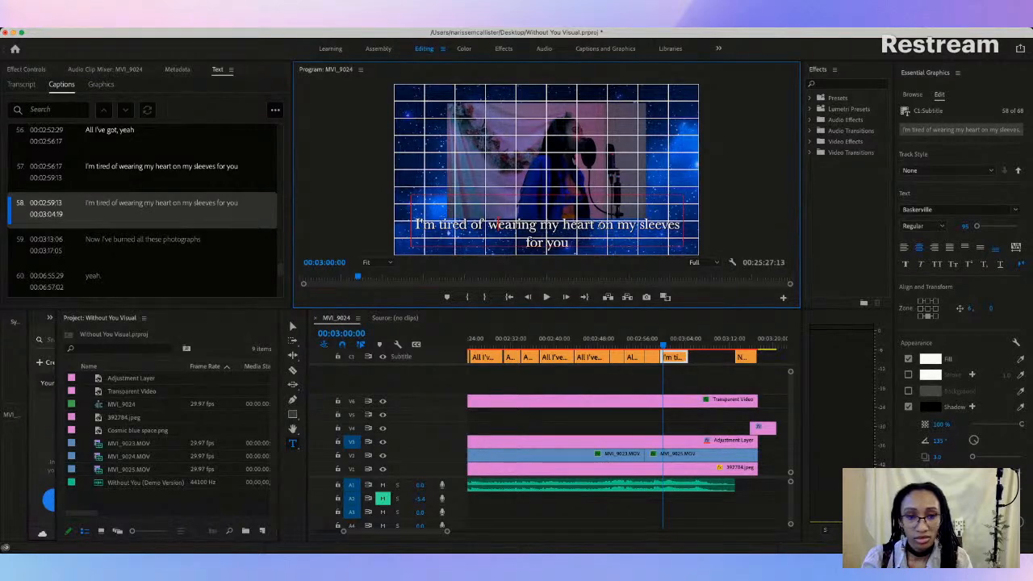
left_click_drag(597, 225, 688, 248)
key("super+c")
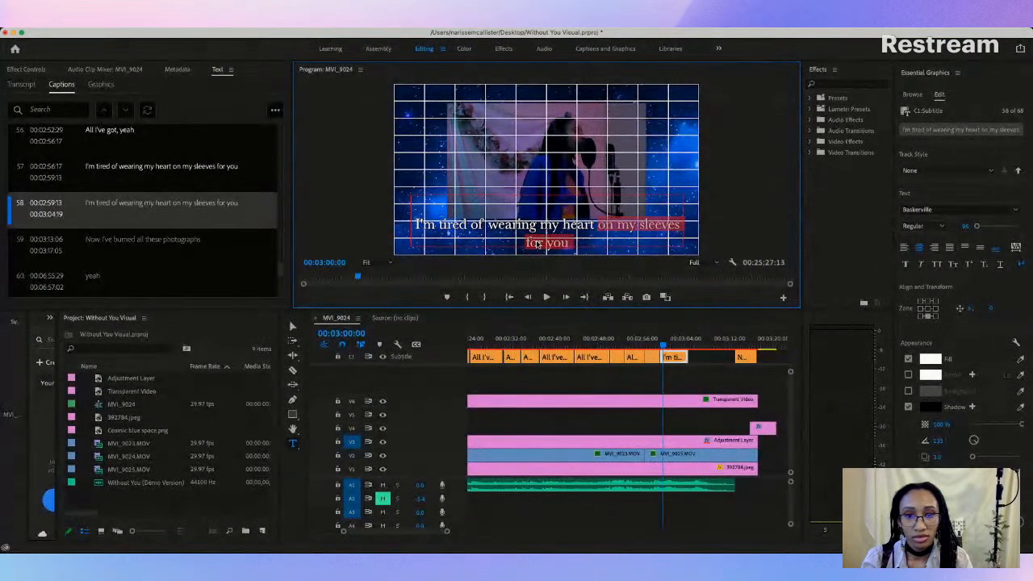
double_click(136, 204)
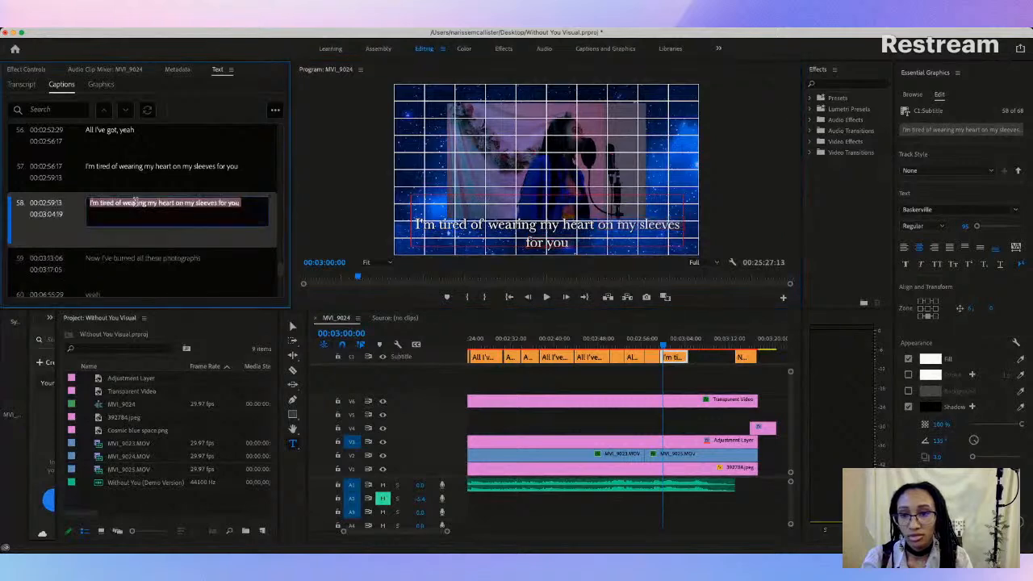
left_click_drag(241, 203, 190, 206)
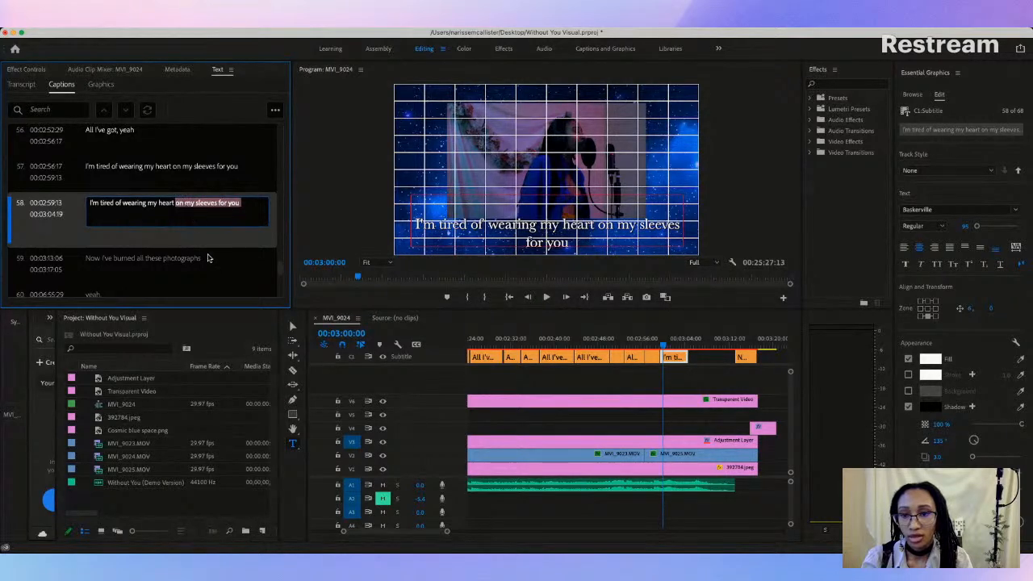
key("BackSpace")
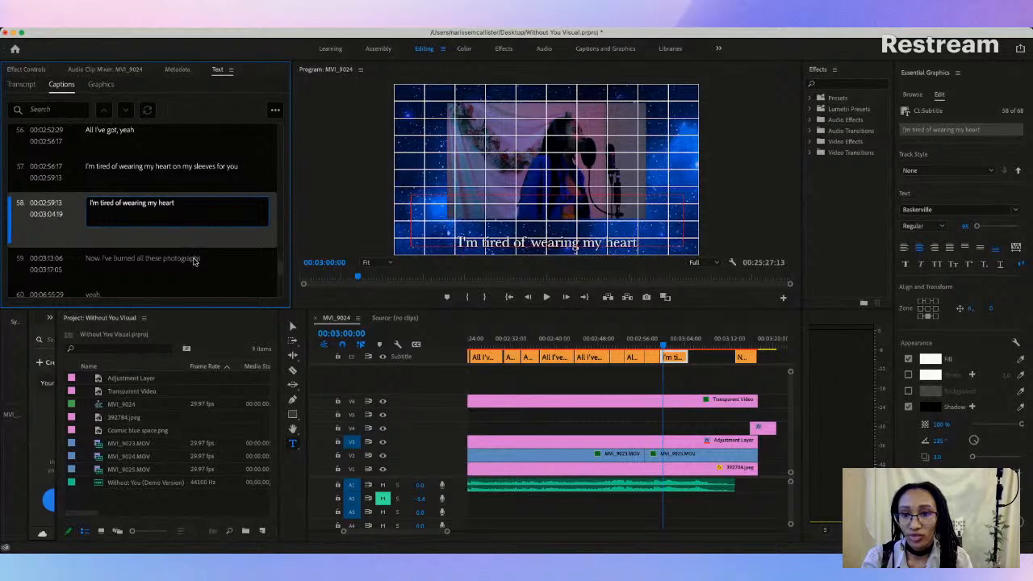
Step: Add a new caption directly after the shortened "I'm tired of wearing my heart" caption
left_click(194, 261)
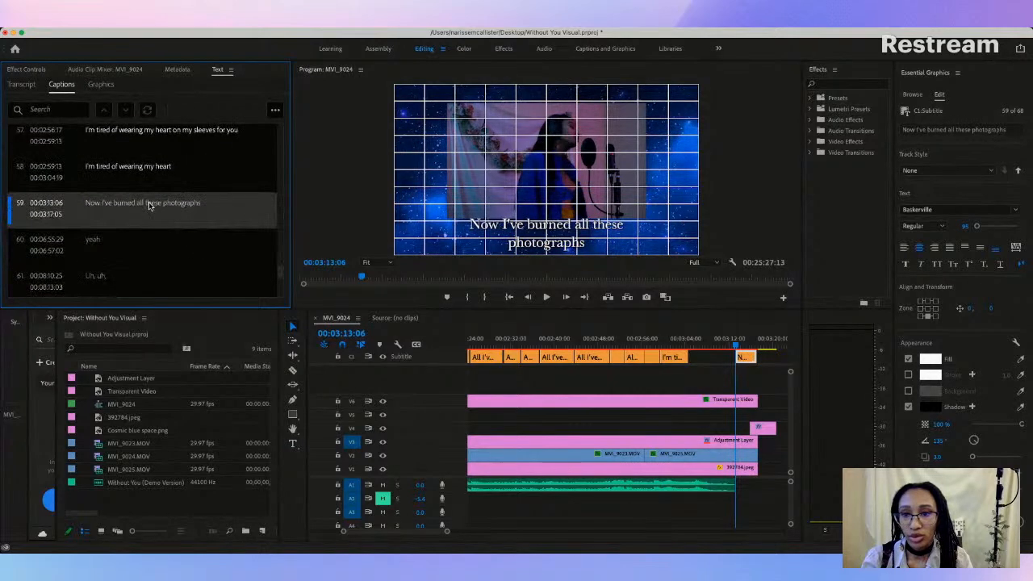
double_click(149, 205)
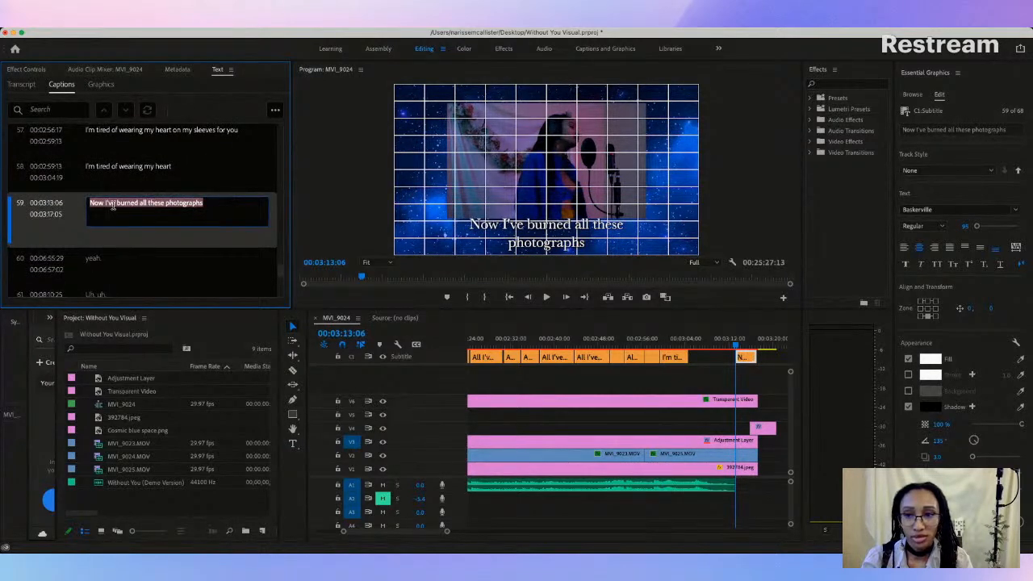
left_click(223, 176)
right_click(223, 176)
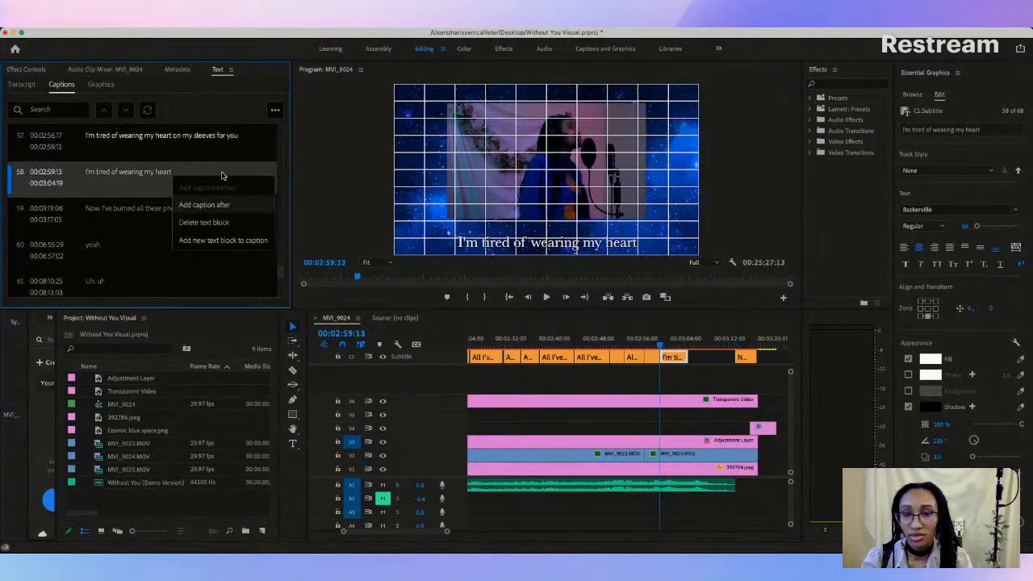
left_click(205, 205)
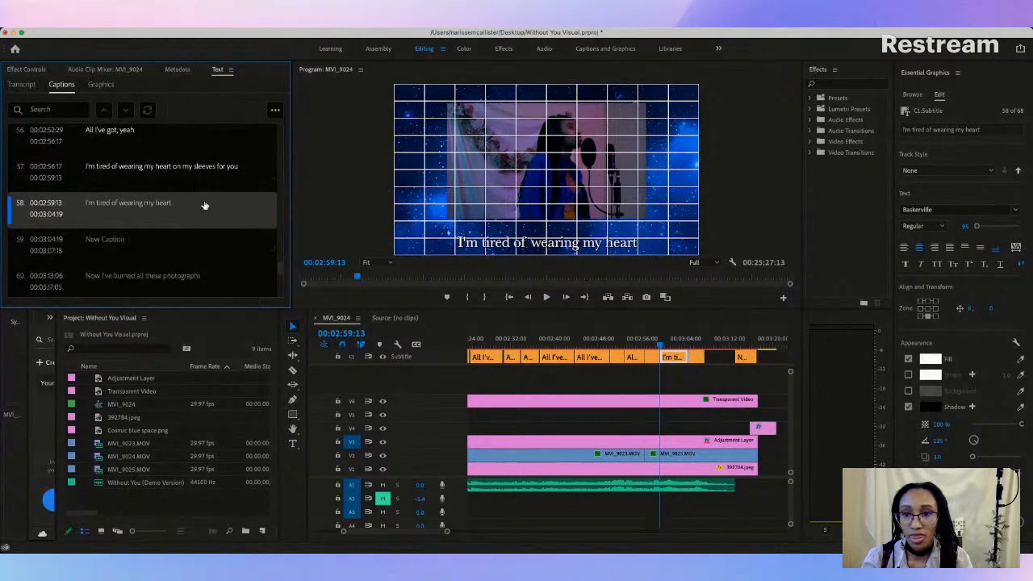
Step: Paste the cut lyric into the new caption as "On my sleeves for you" and return the playhead to 00:03:00:28
left_click(110, 242)
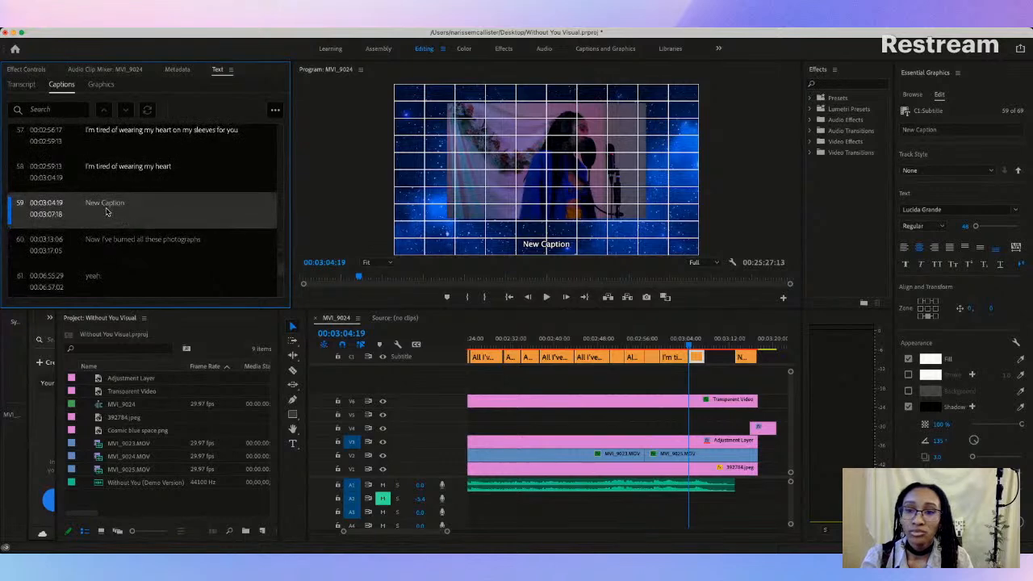
double_click(109, 206)
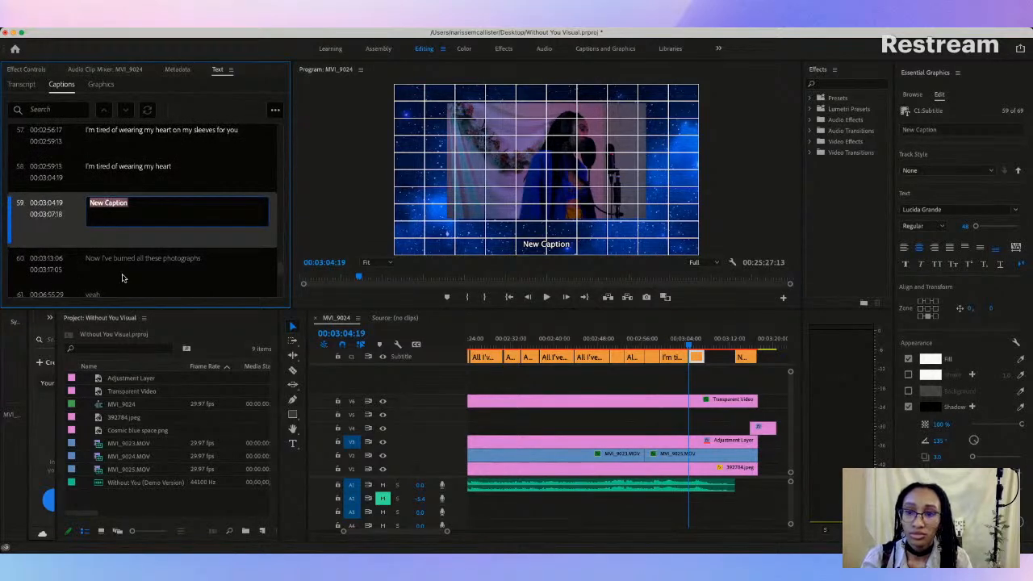
key("super+v")
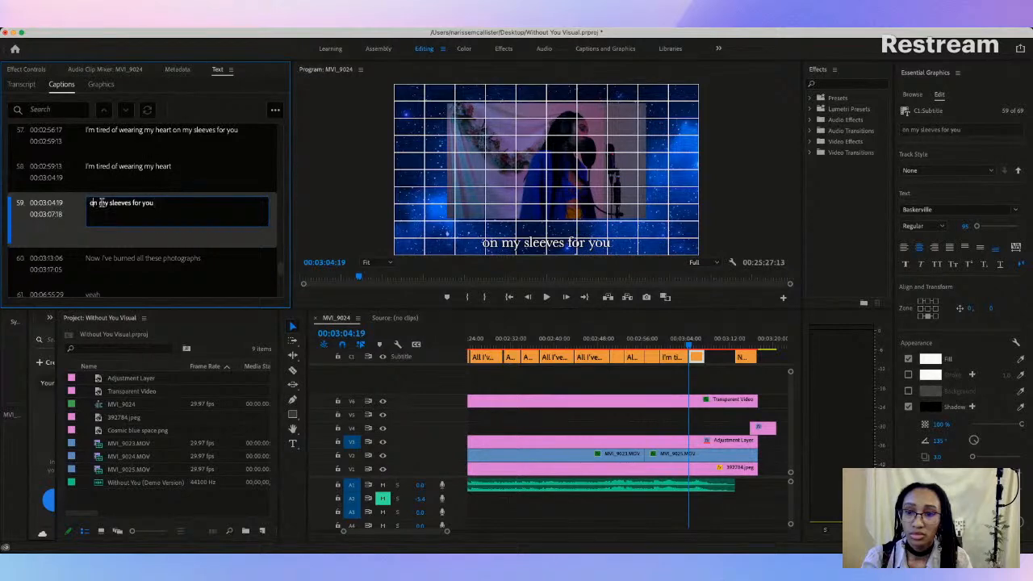
key("Delete")
type("O")
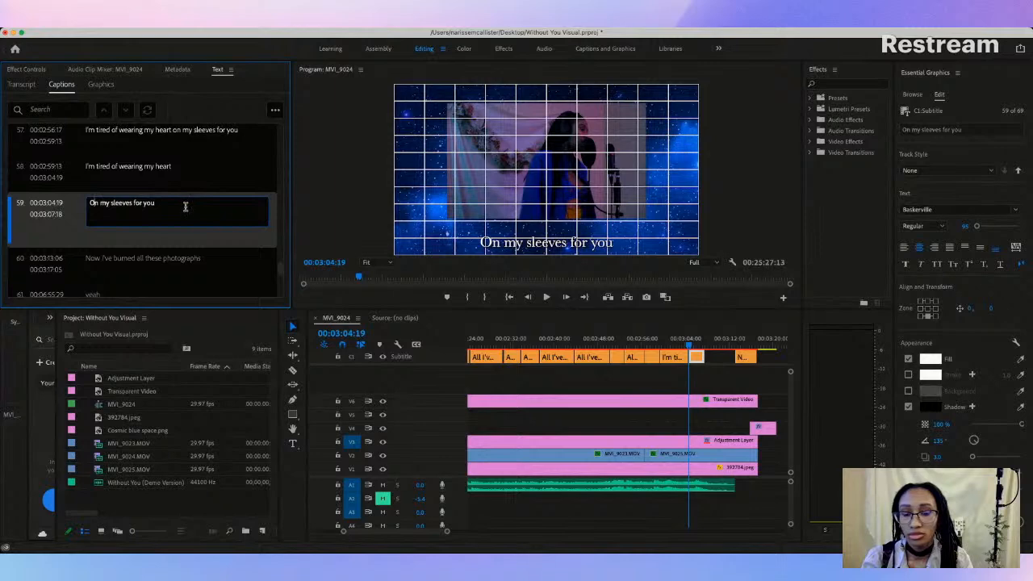
left_click(694, 380)
left_click(670, 345)
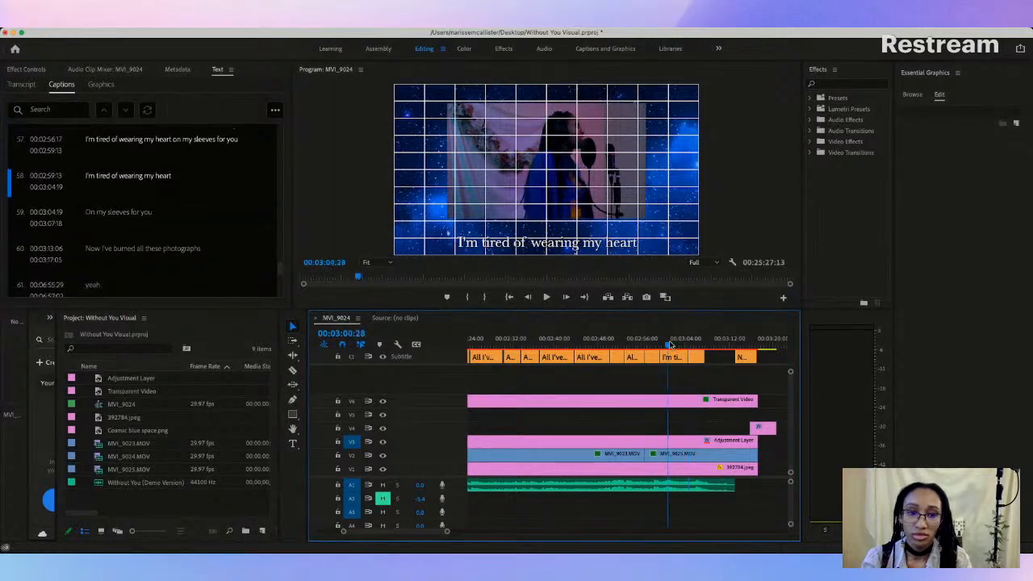
Step: Raise the "I'm tired of wearing my heart" and "On my sleeves for you" captions by about one grid row in the frame
left_click_drag(558, 247, 557, 234)
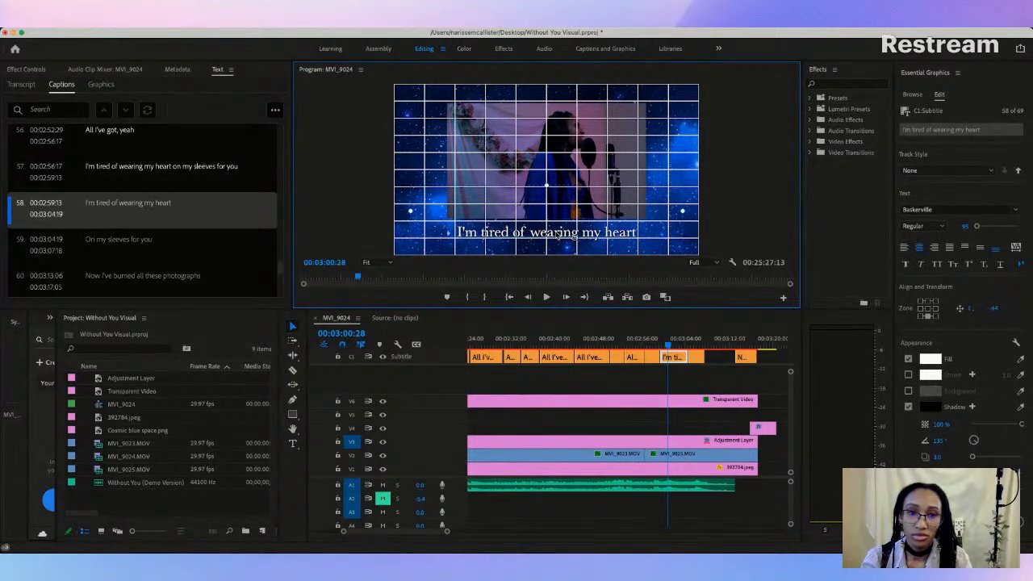
left_click(696, 342)
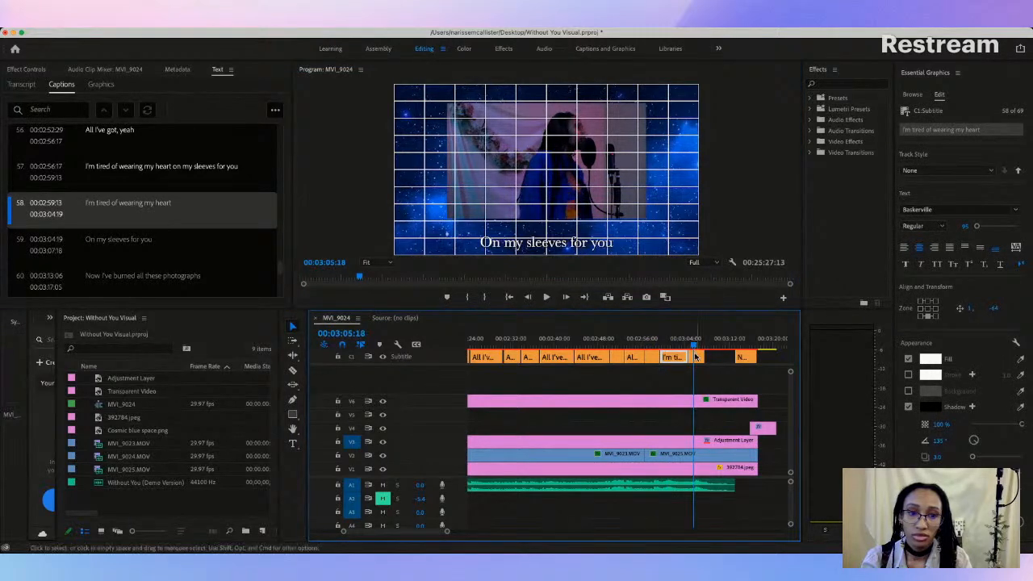
left_click(554, 249)
left_click_drag(554, 249, 552, 234)
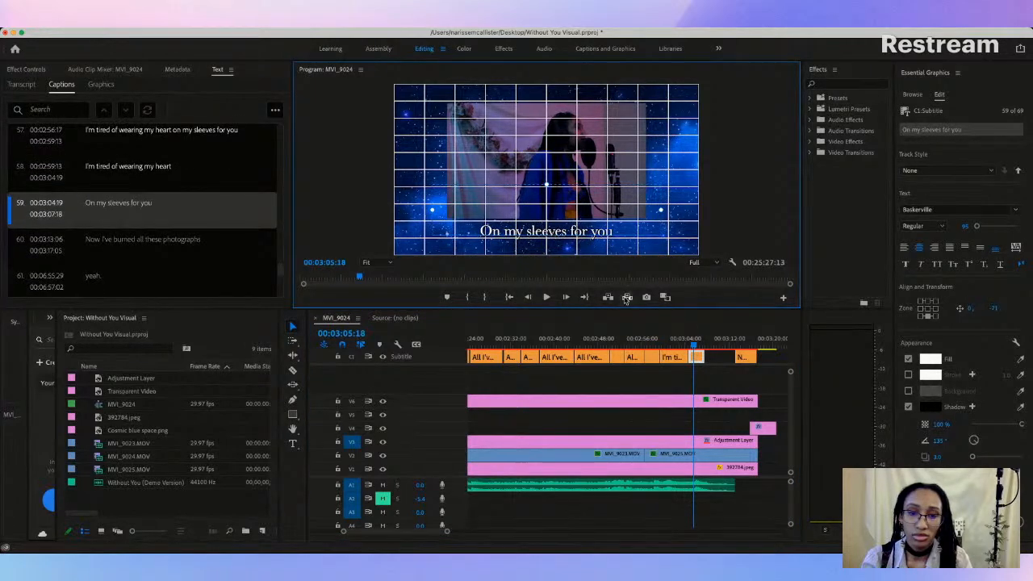
Step: Delete the long "I'm tired of wearing my heart on my sleeves for you" caption and extend the shortened one's start to 00:02:57:22
left_click(655, 342)
key("space")
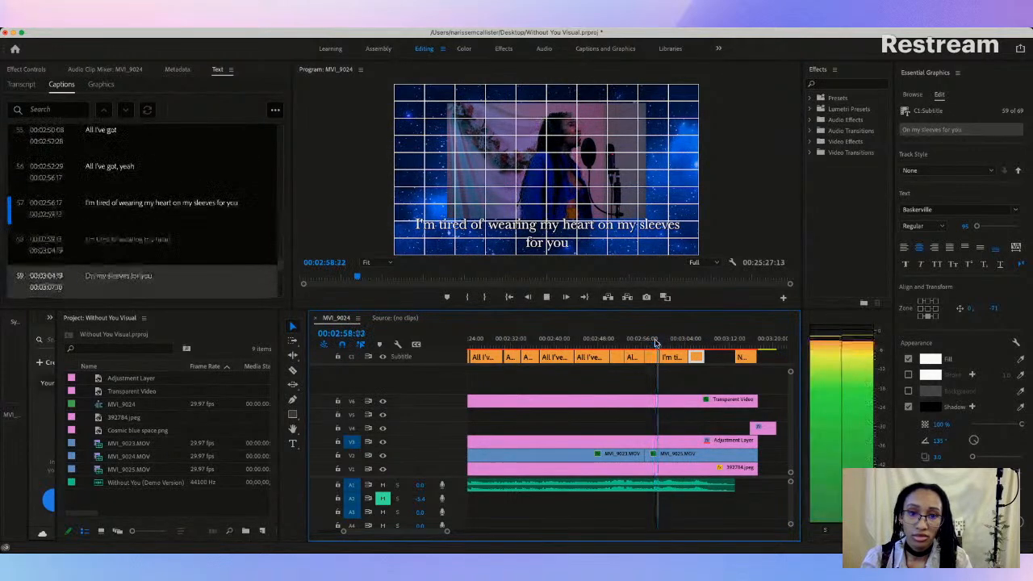
key("space")
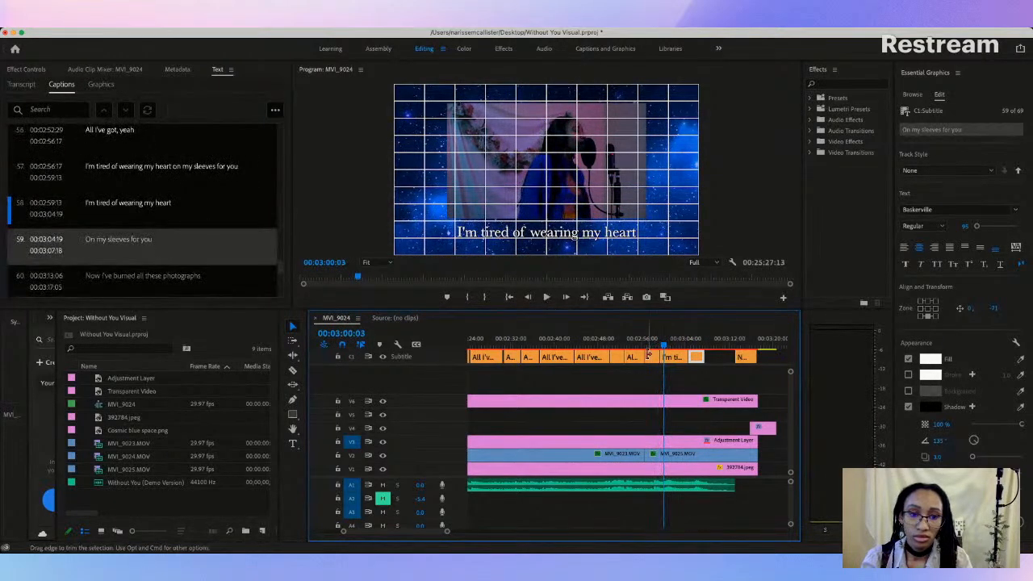
key("Delete")
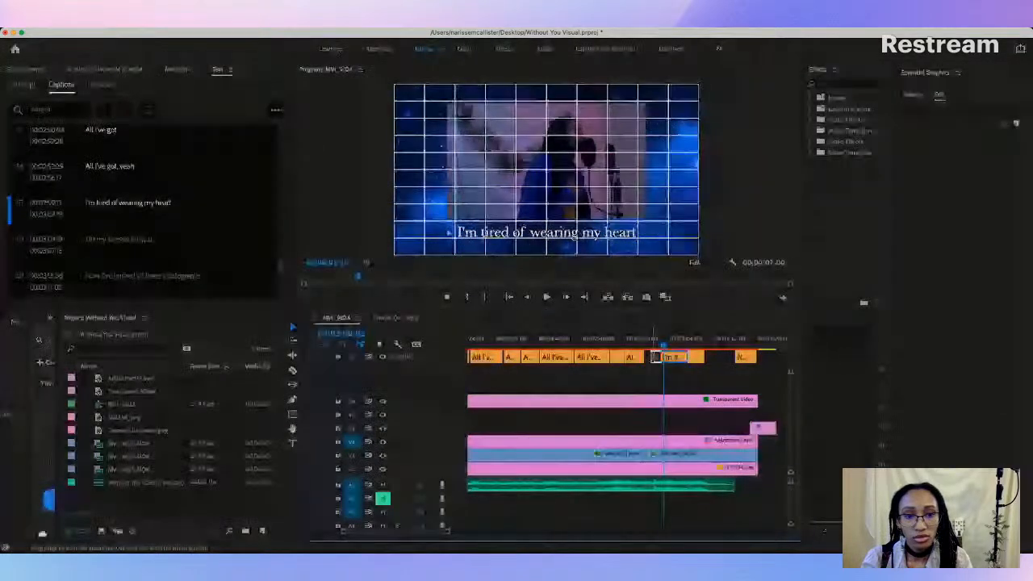
left_click_drag(656, 357, 650, 356)
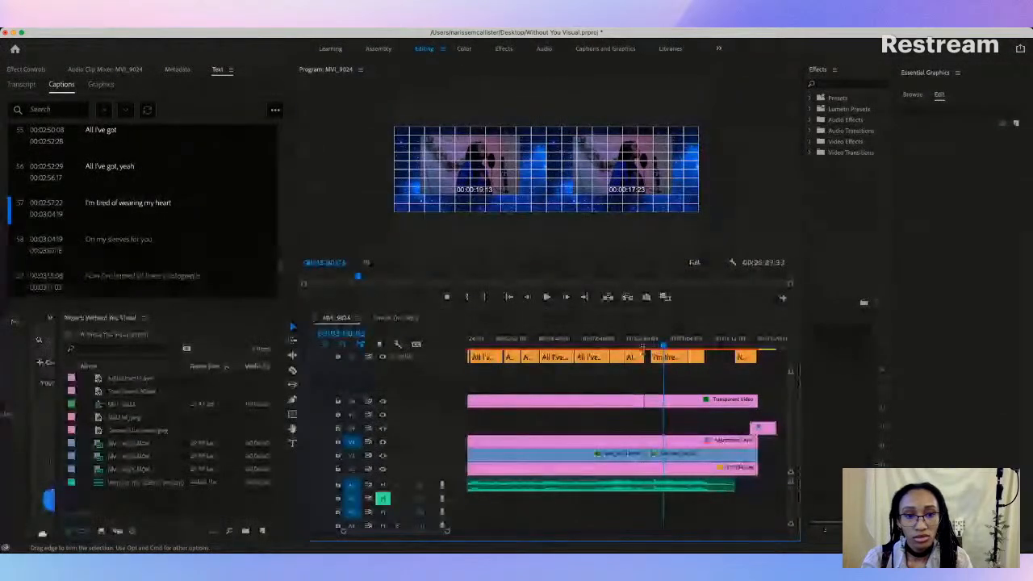
Step: Play the "I'm tired of wearing my heart" caption against the vocals to find where its lyric ends
left_click(636, 344)
key("space")
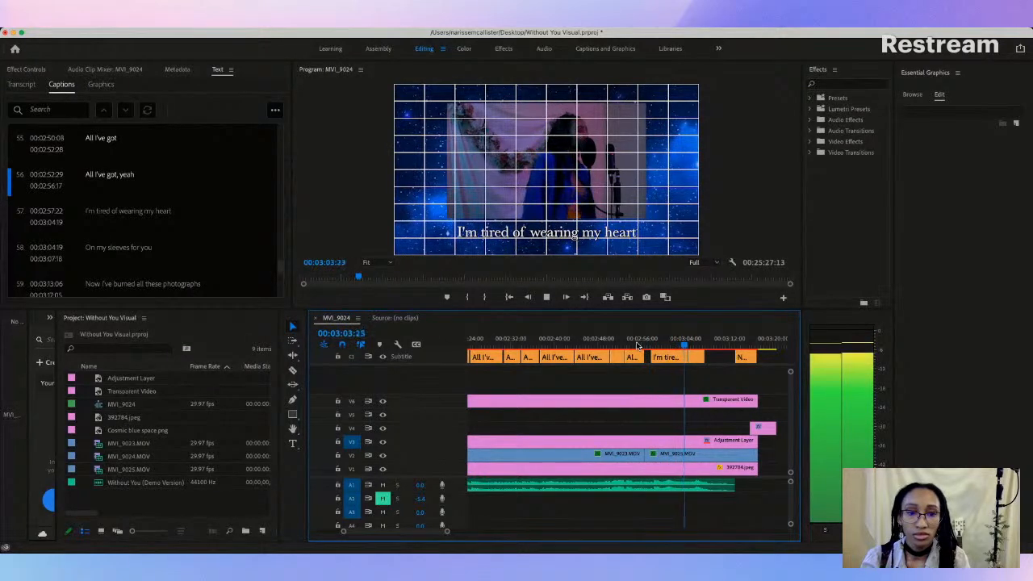
key("space")
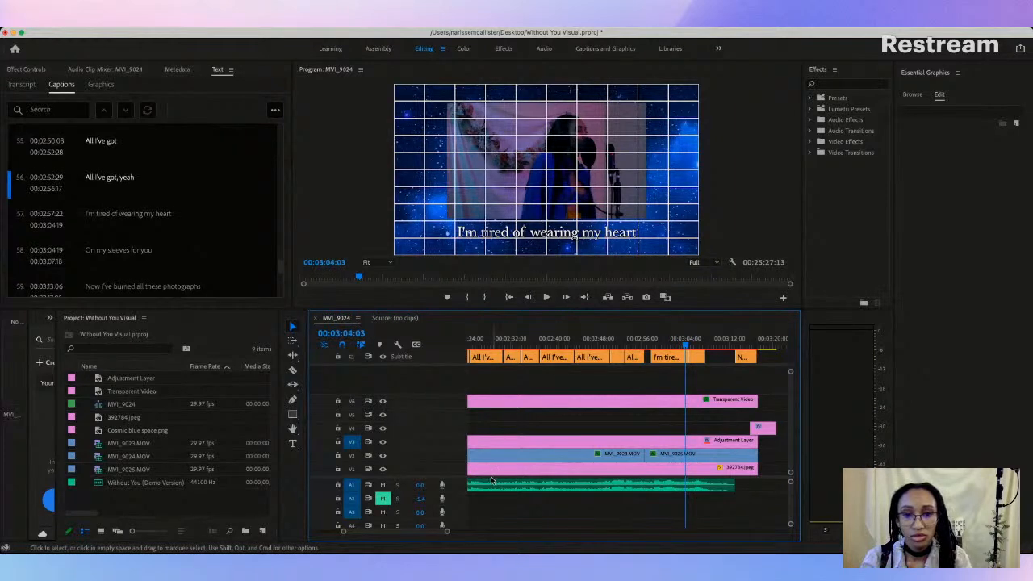
left_click_drag(447, 532, 422, 533)
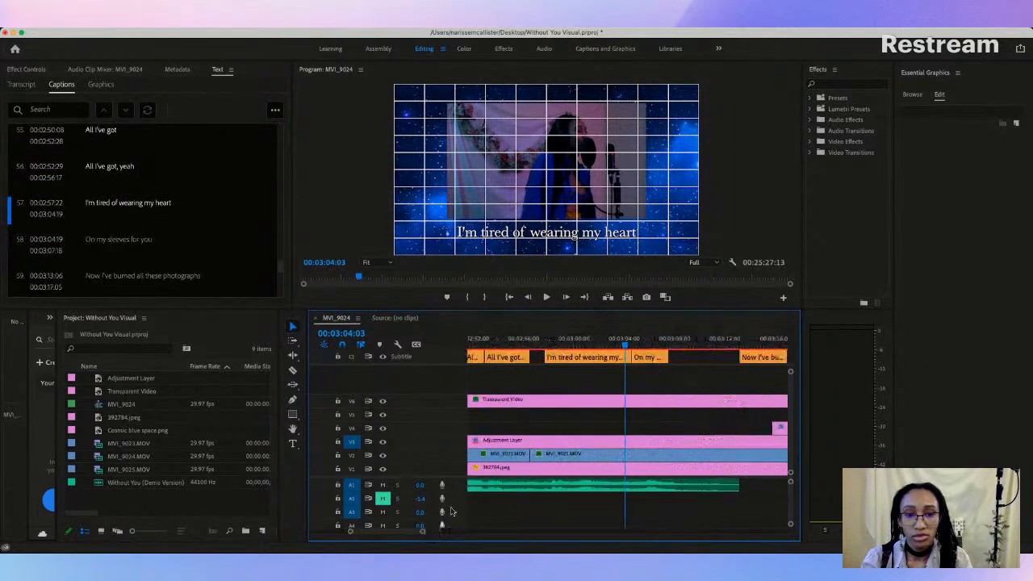
left_click(569, 345)
key("space")
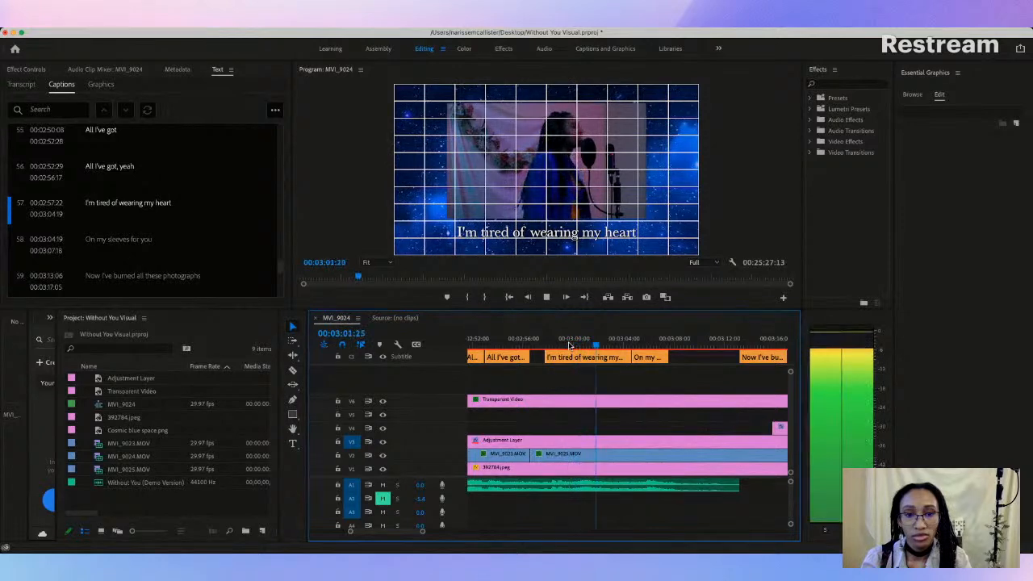
key("space")
Step: Trim the end of "I'm tired of wearing my heart" to 00:03:01:29 and extend the start of "On my sleeves for you" to meet it
left_click_drag(630, 357, 601, 357)
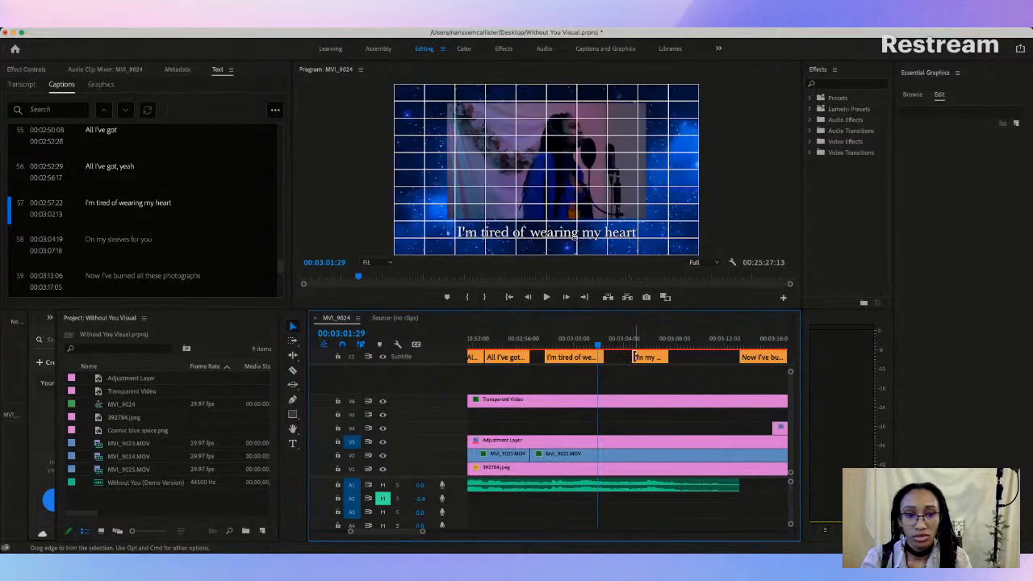
key("space")
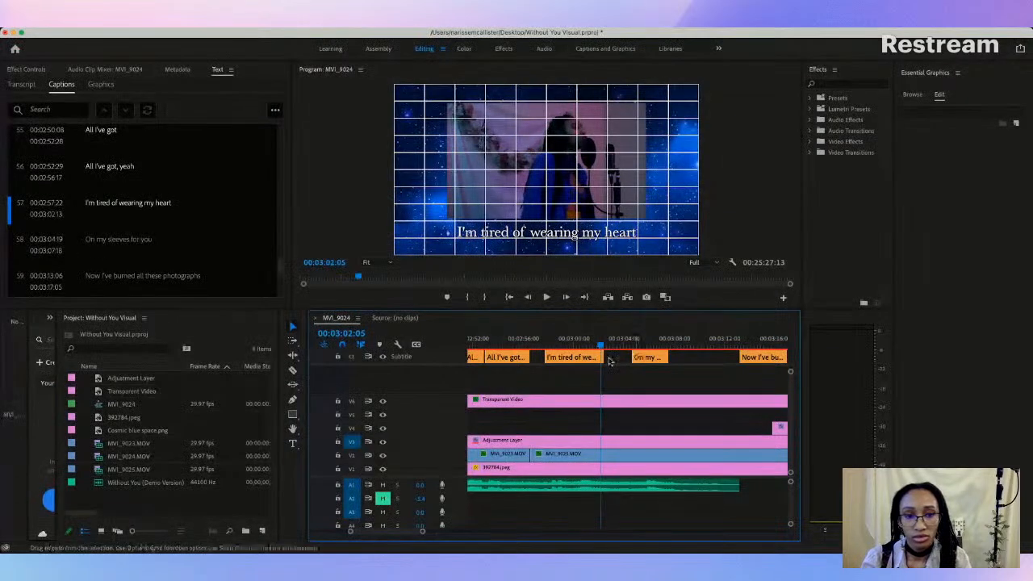
left_click_drag(600, 356, 597, 357)
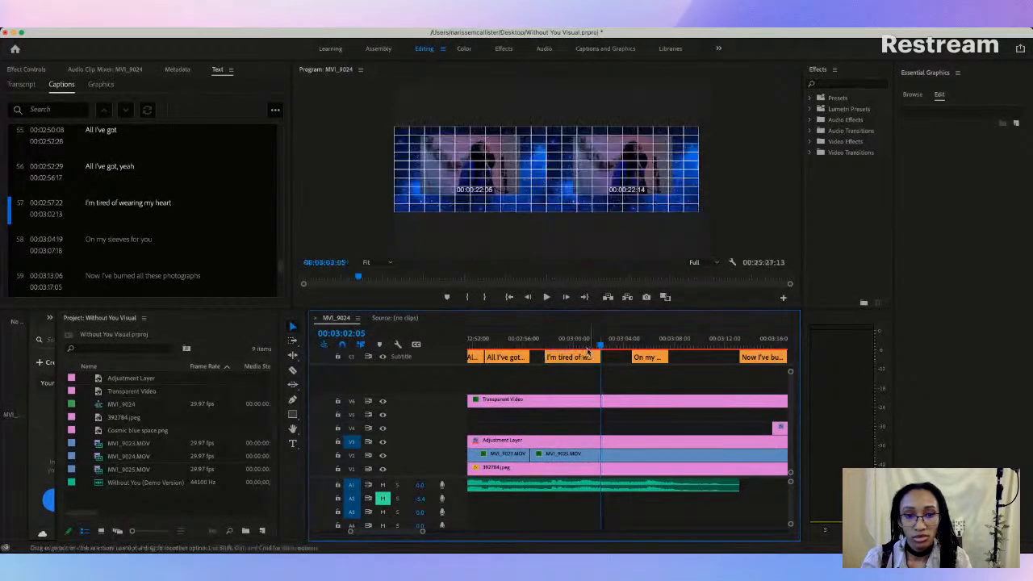
left_click(580, 346)
key("space")
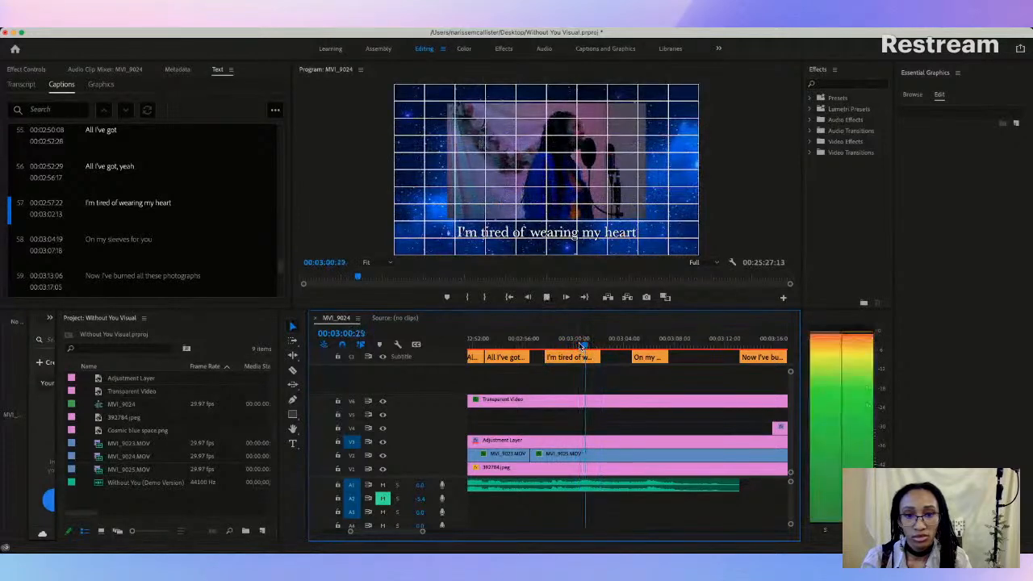
key("space")
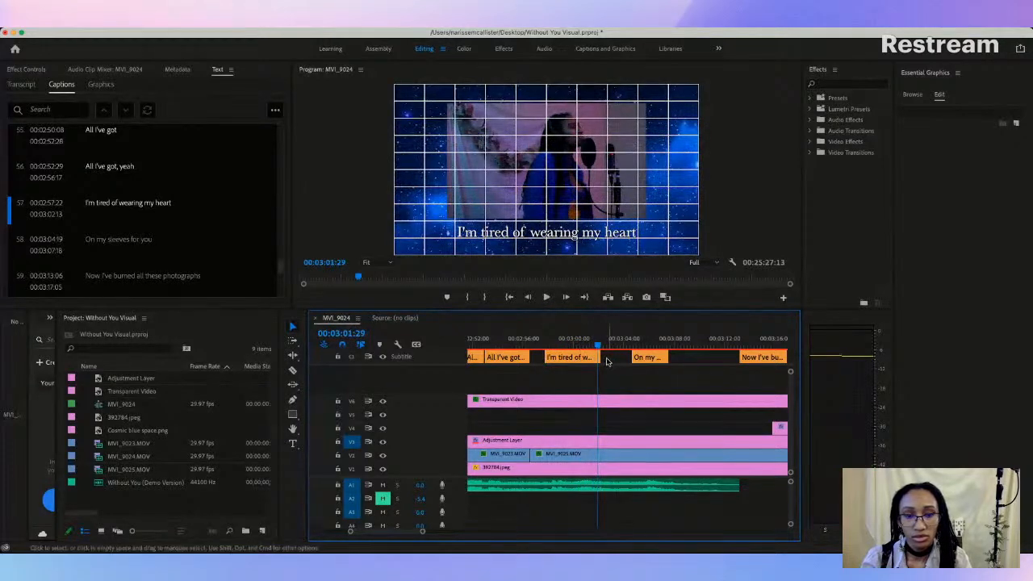
left_click_drag(599, 357, 599, 356)
Step: Play the "On my sleeves for you" line and trim the caption's end to 00:03:04:22
key("space")
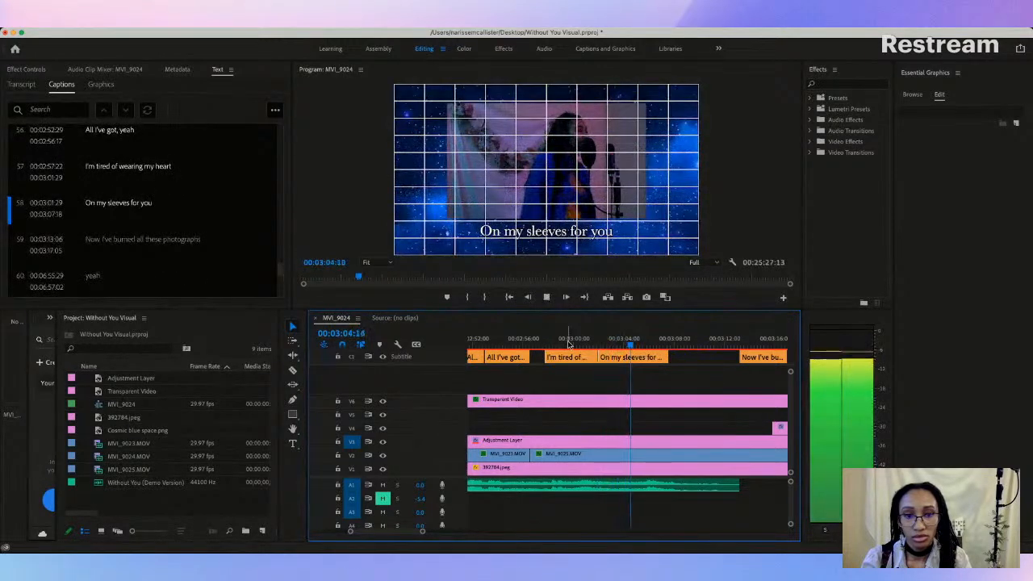
key("space")
left_click_drag(666, 356, 633, 356)
Step: Play on to where the next lyric begins and move the "Now I've burned all these photographs" caption to start at 00:03:07:04
key("space")
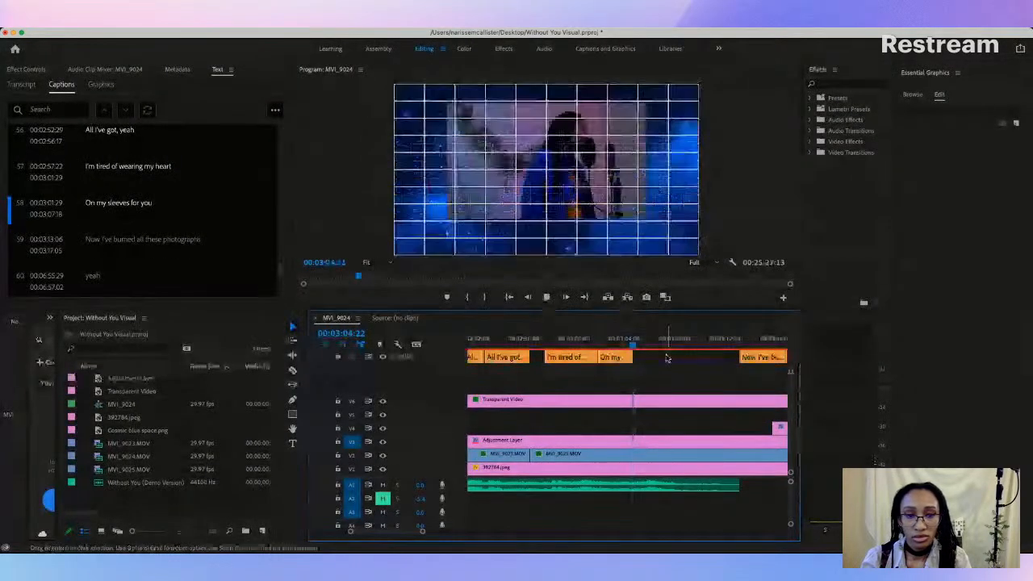
key("space")
left_click_drag(753, 358, 678, 360)
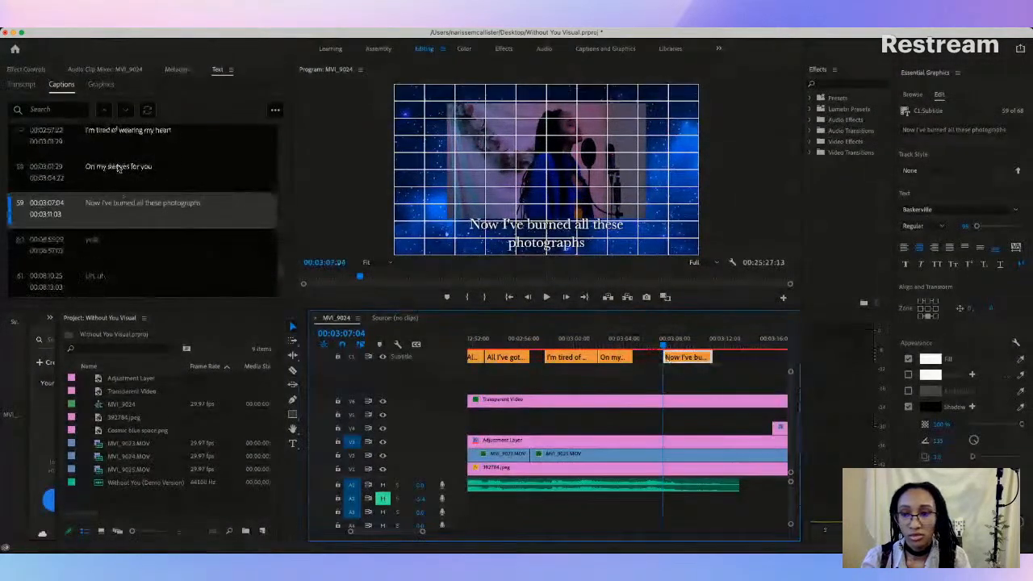
Step: Correct the moved caption's text to "Now I burn all these photographs"
double_click(113, 203)
left_click(142, 212)
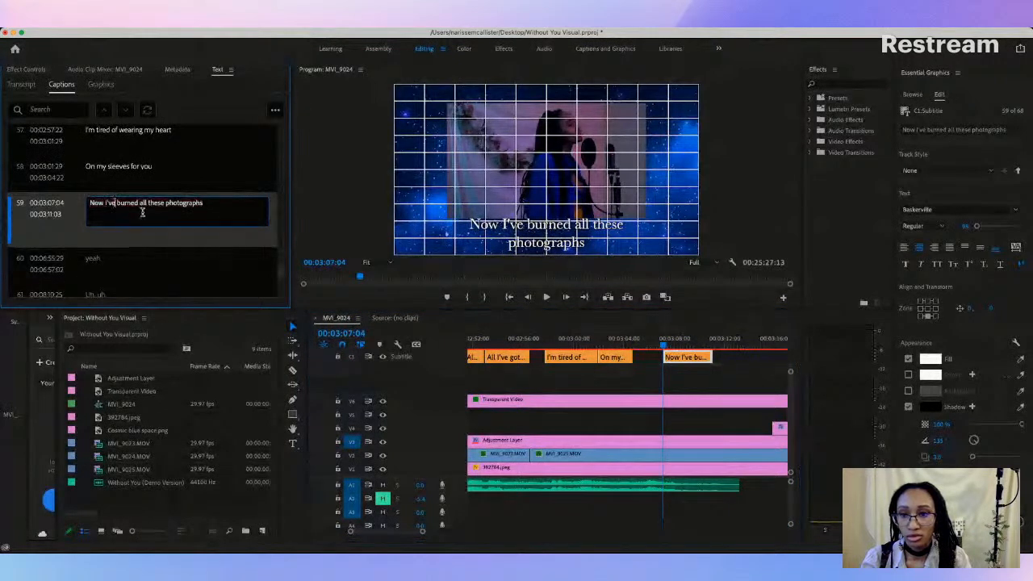
key("BackSpace")
key("BackSpace")
key("BackSpace")
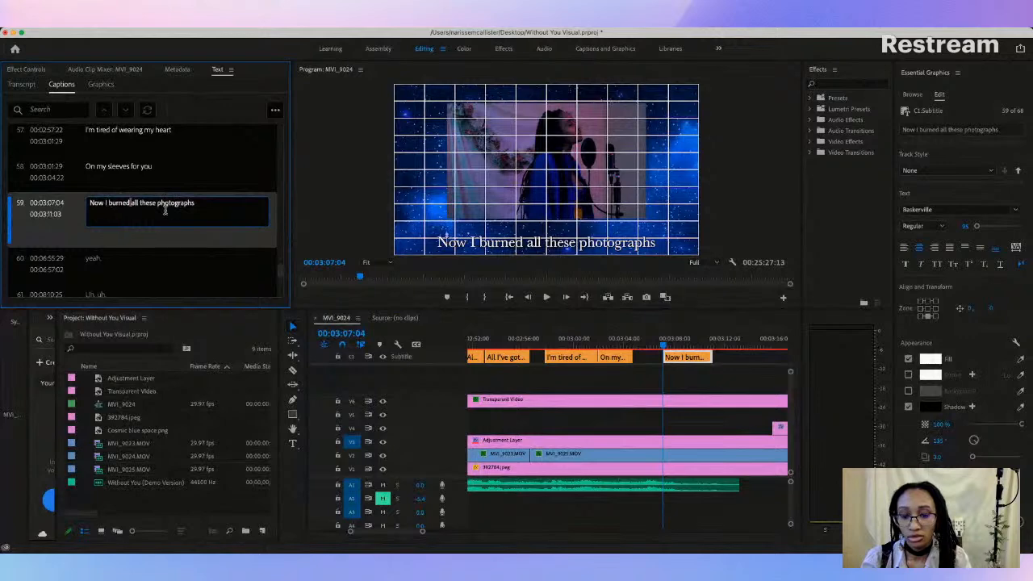
key("BackSpace")
key("BackSpace")
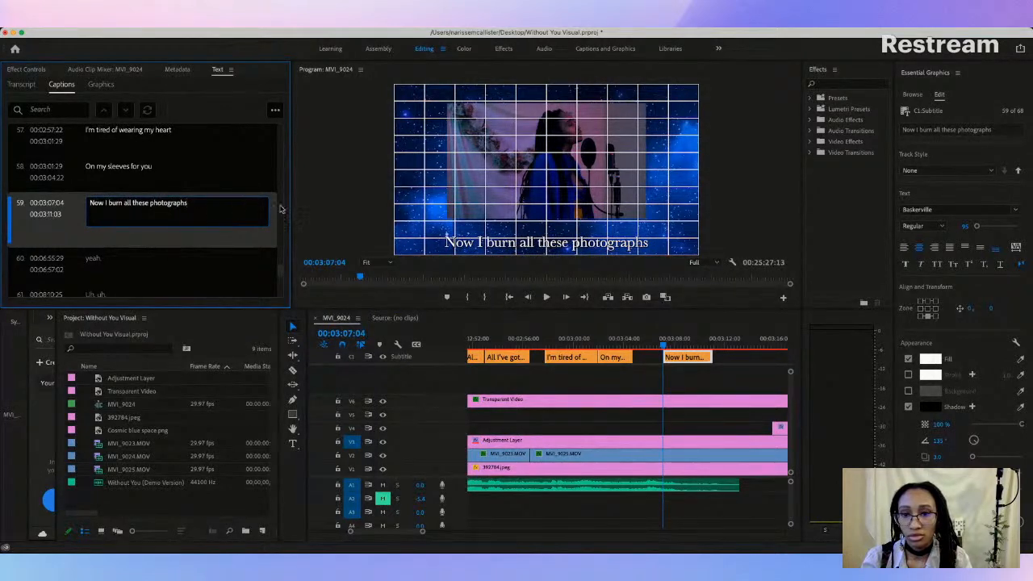
Step: Raise the "Now I burn all these photographs" caption in the frame to the height of the preceding captions
scroll(281, 209, "up", 5)
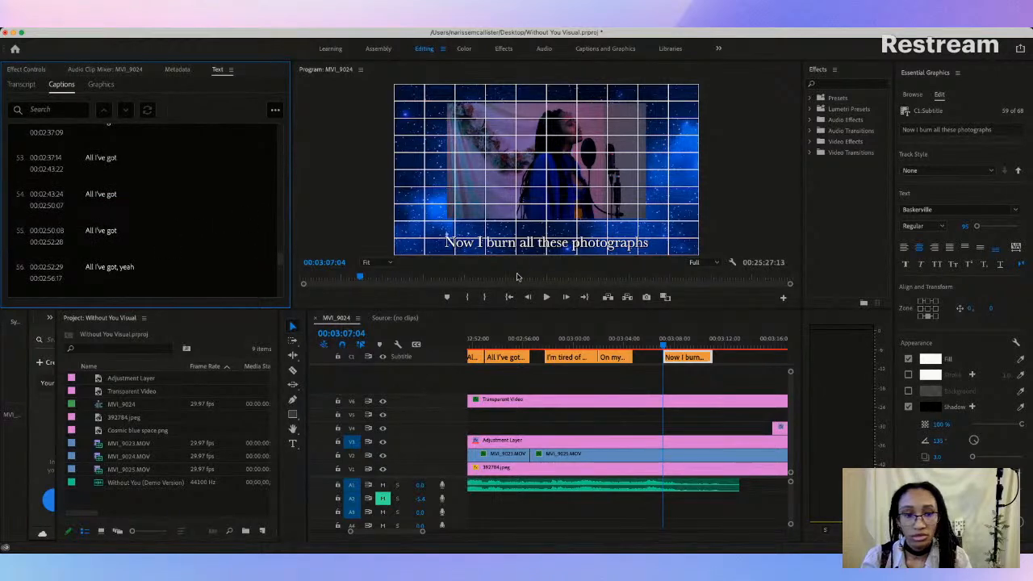
left_click(547, 244)
left_click_drag(547, 242, 549, 231)
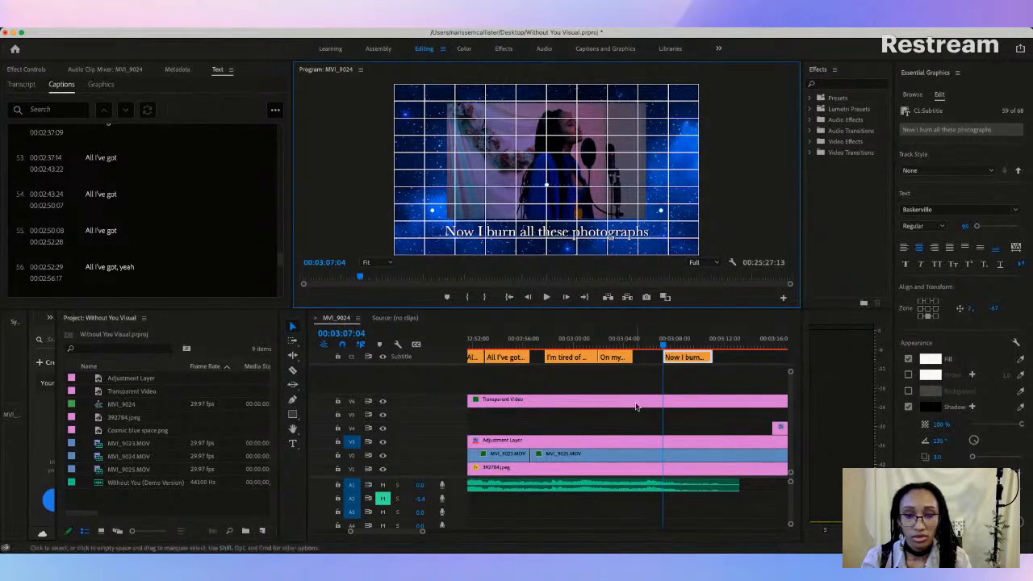
Step: Play from 00:02:57:20, extend the end of "Now I burn all these photographs" to 00:03:12:07, and replay that line to check the timing
left_click(548, 345)
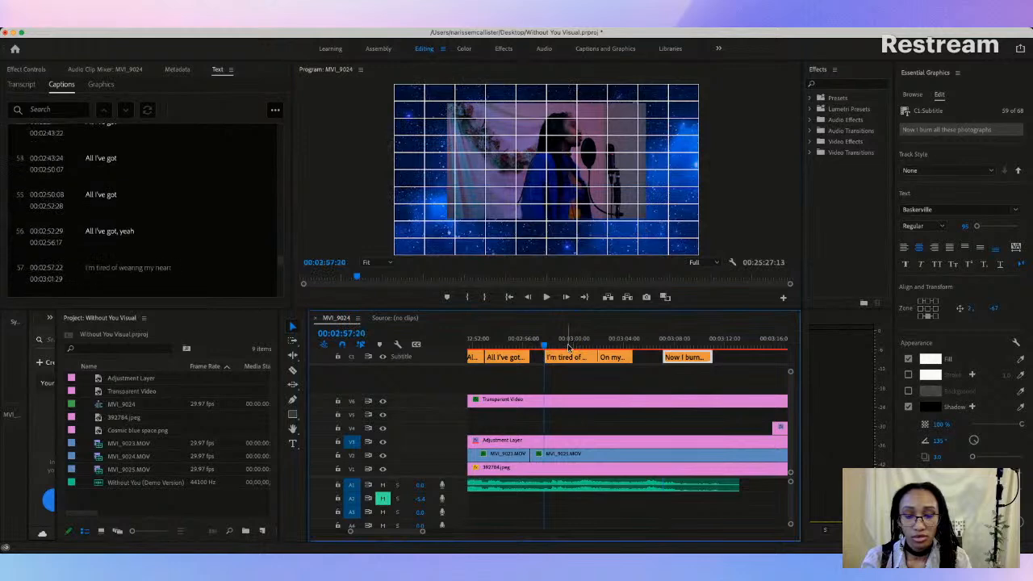
key("space")
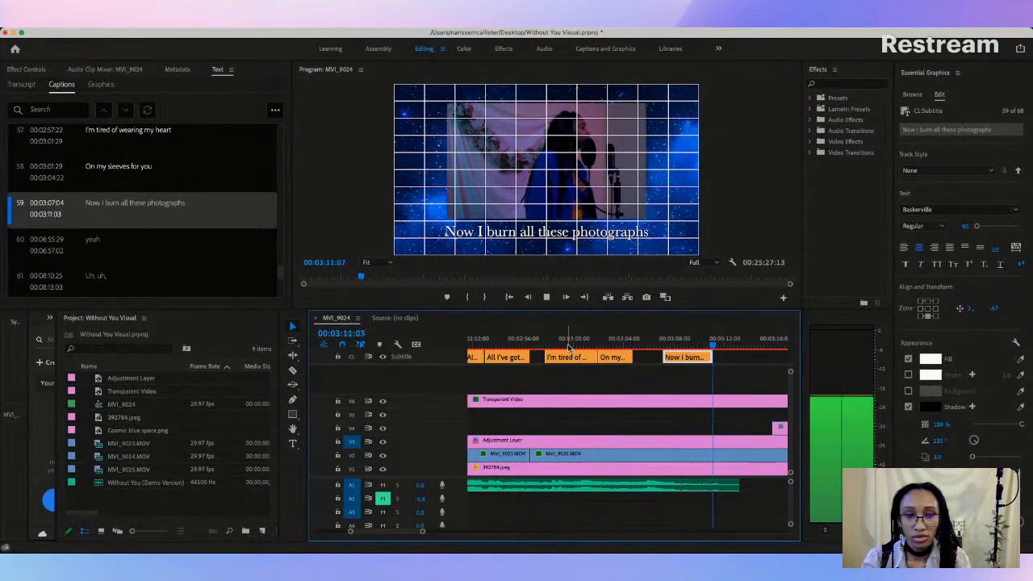
key("space")
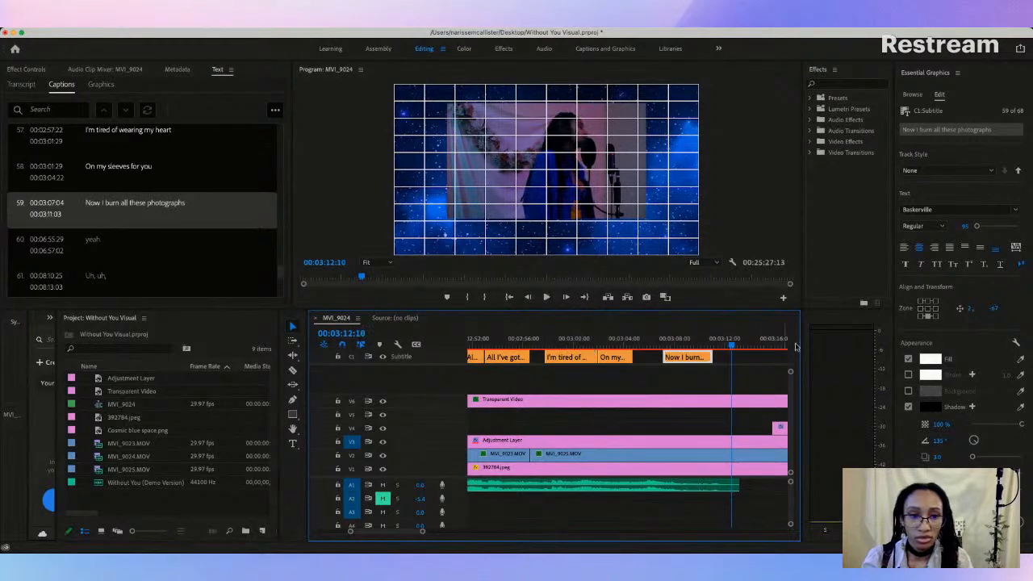
left_click_drag(712, 357, 725, 357)
left_click(659, 342)
key("space")
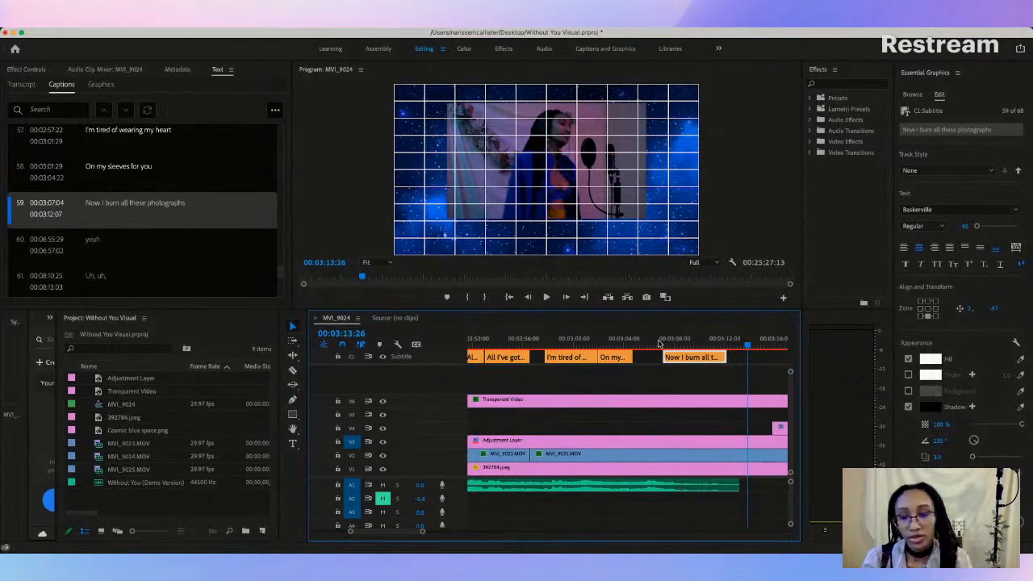
Step: Hide the V6 Transparent Video track carrying the grid overlay and zoom the timeline out to overview the captions
scroll(656, 352, "right", 2)
scroll(545, 402, "left", 10)
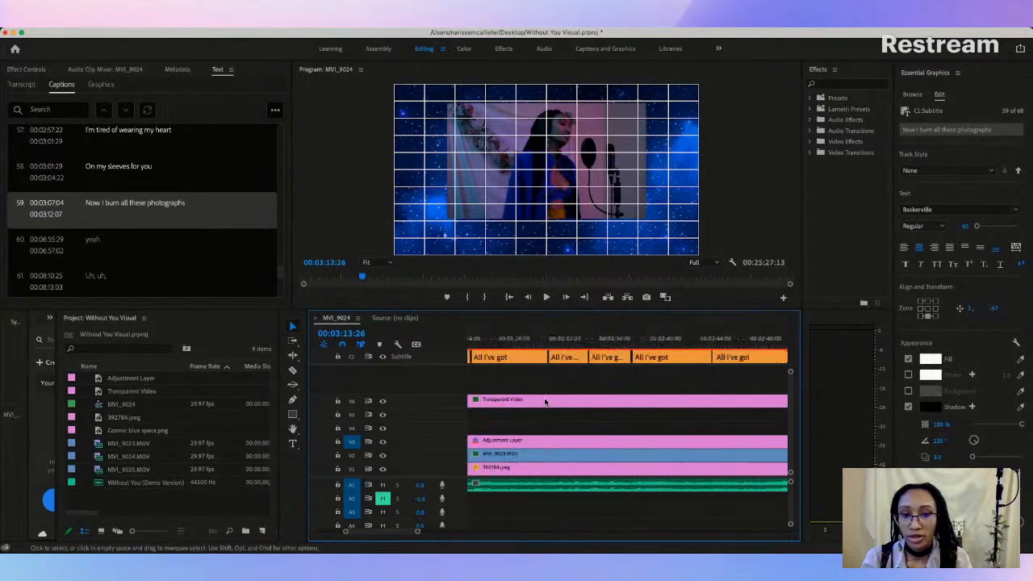
left_click(383, 401)
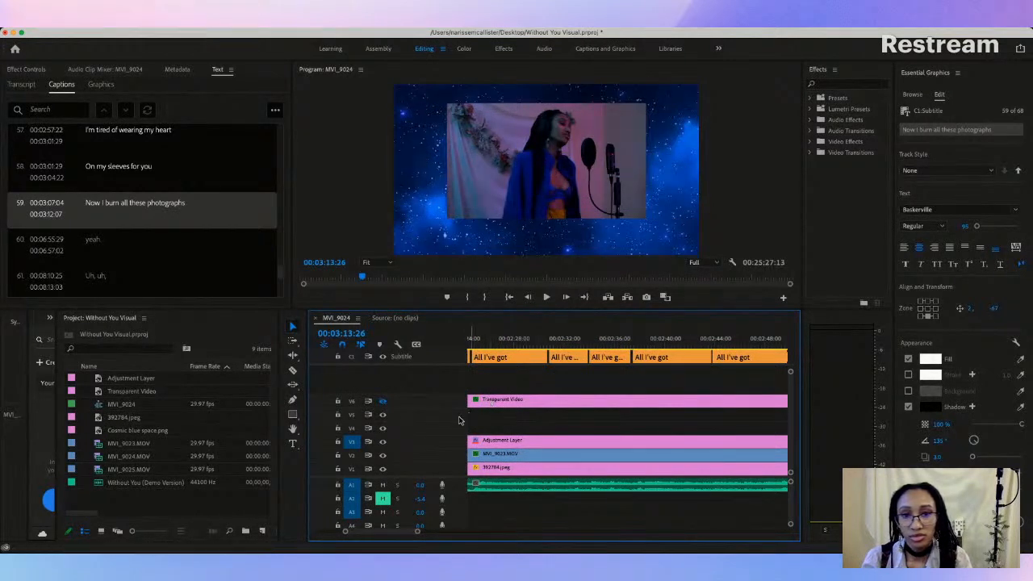
left_click_drag(346, 534, 297, 534)
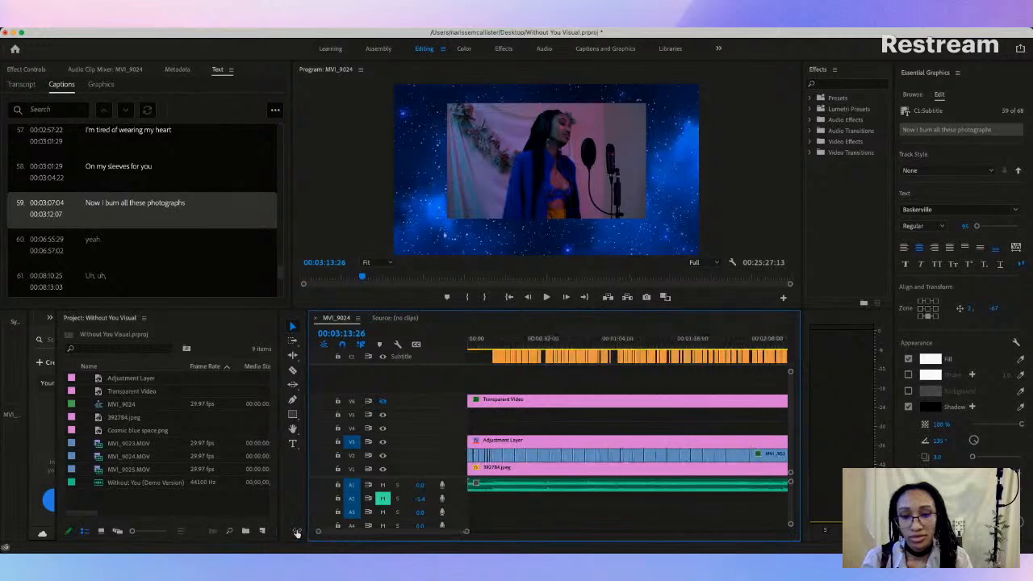
scroll(633, 395, "right", 5)
scroll(633, 397, "left", 5)
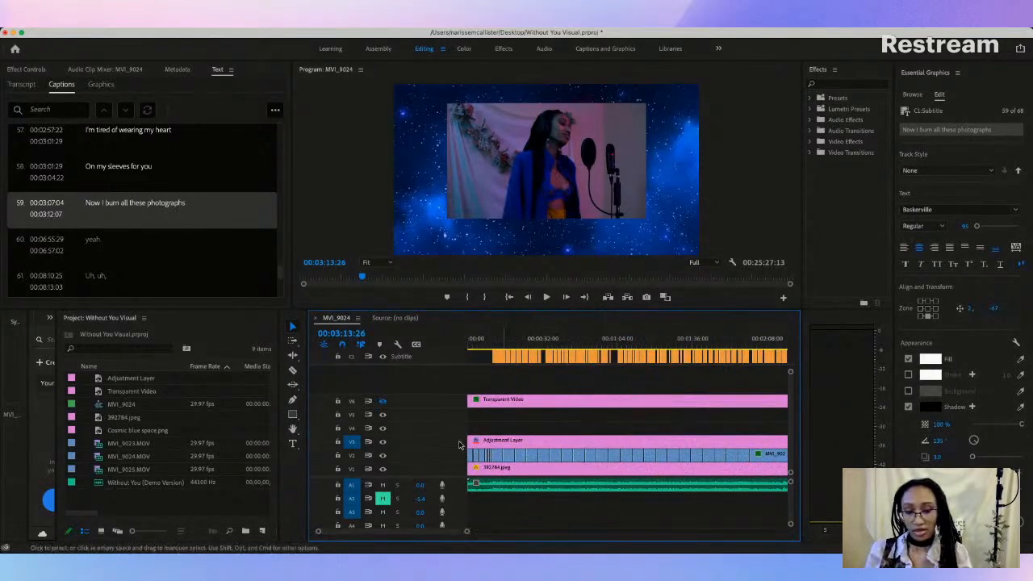
Step: Play the sequence on from 00:03:13:26 to review the ending without the grid overlay
key("super+Tab")
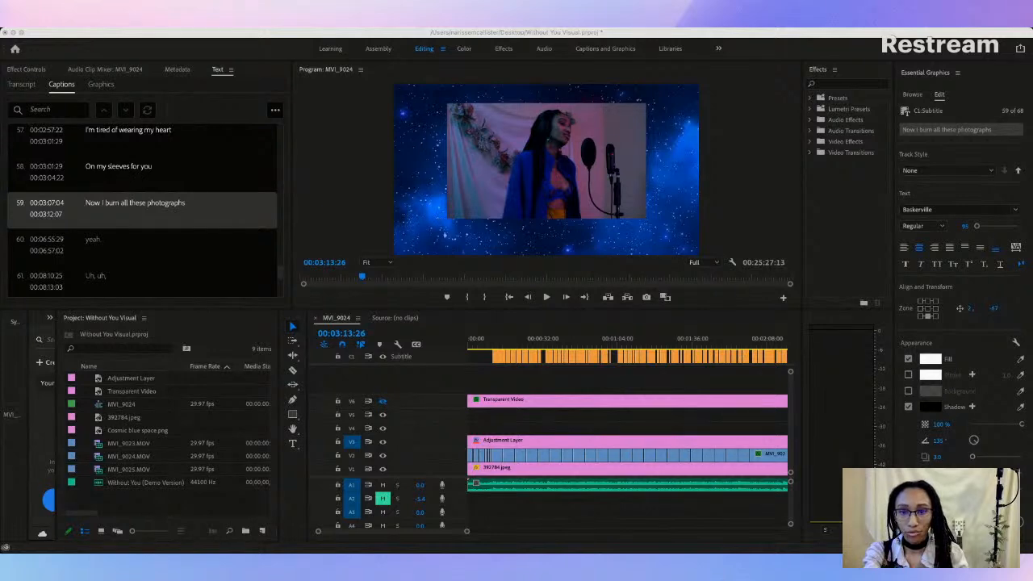
left_click(16, 447)
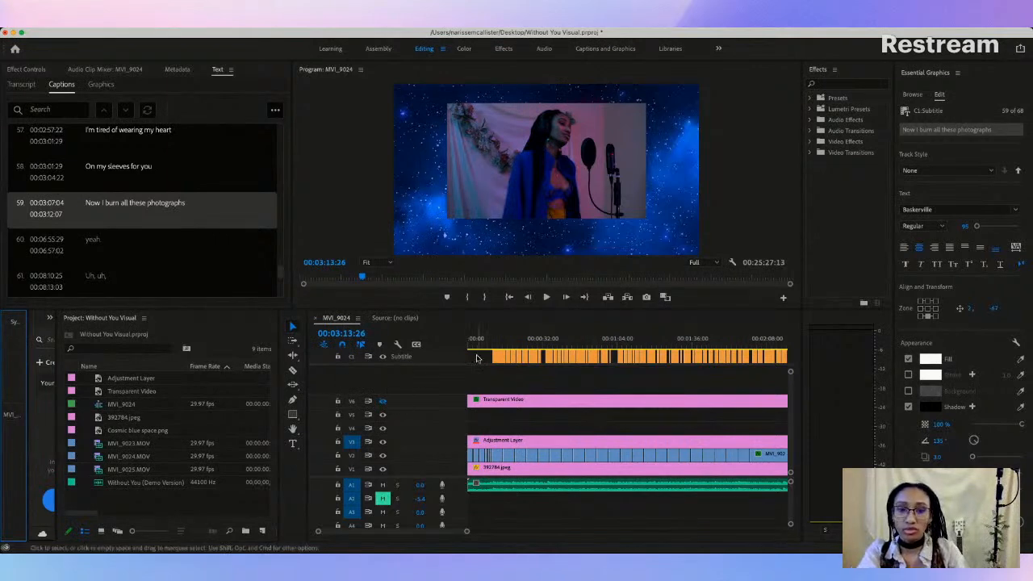
left_click(547, 298)
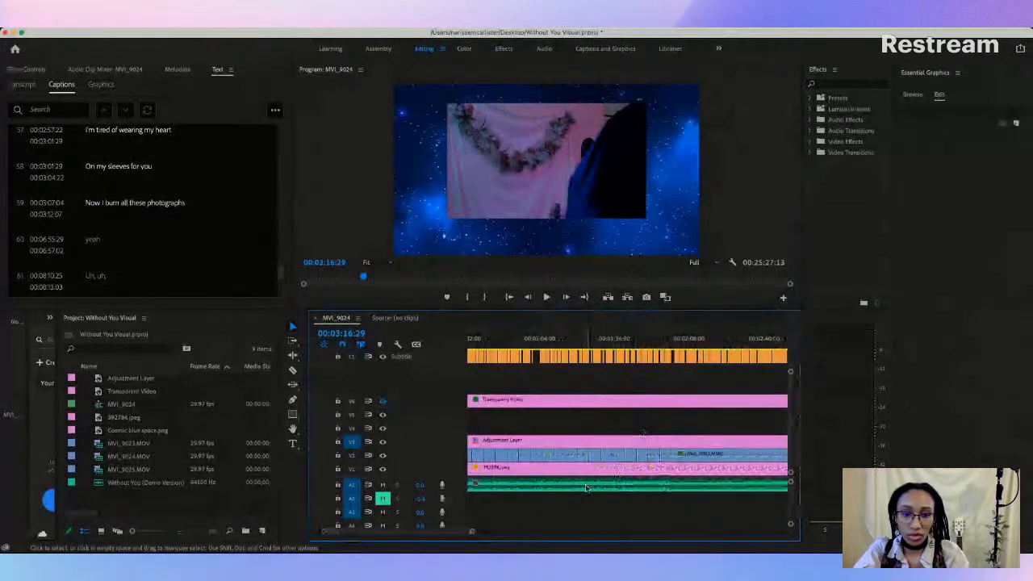
Step: Select all leftover clips and captions on every track after the video's end with Track Select Forward and delete them
scroll(593, 476, "right", 8)
left_click_drag(487, 539, 761, 499)
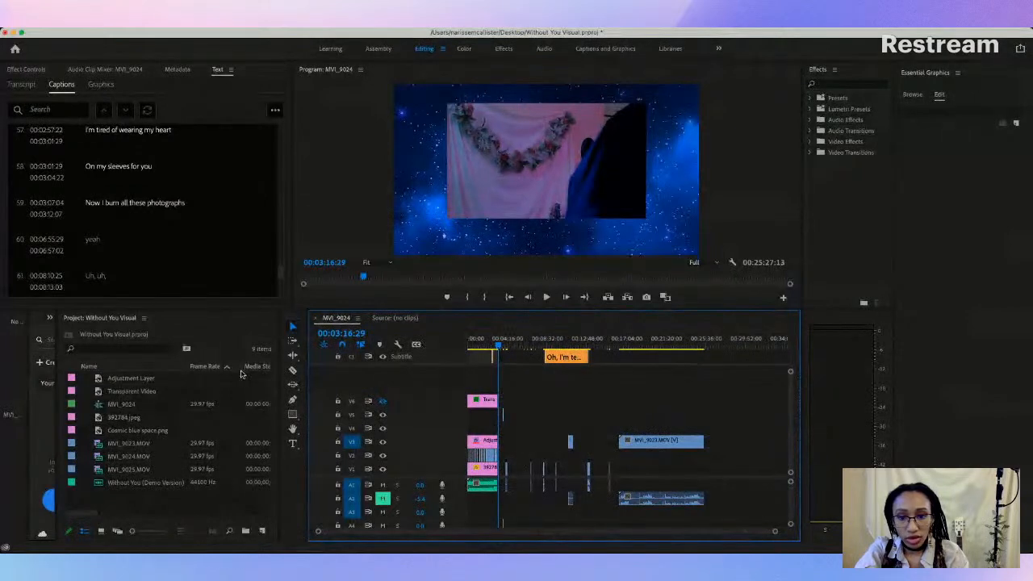
left_click(294, 341)
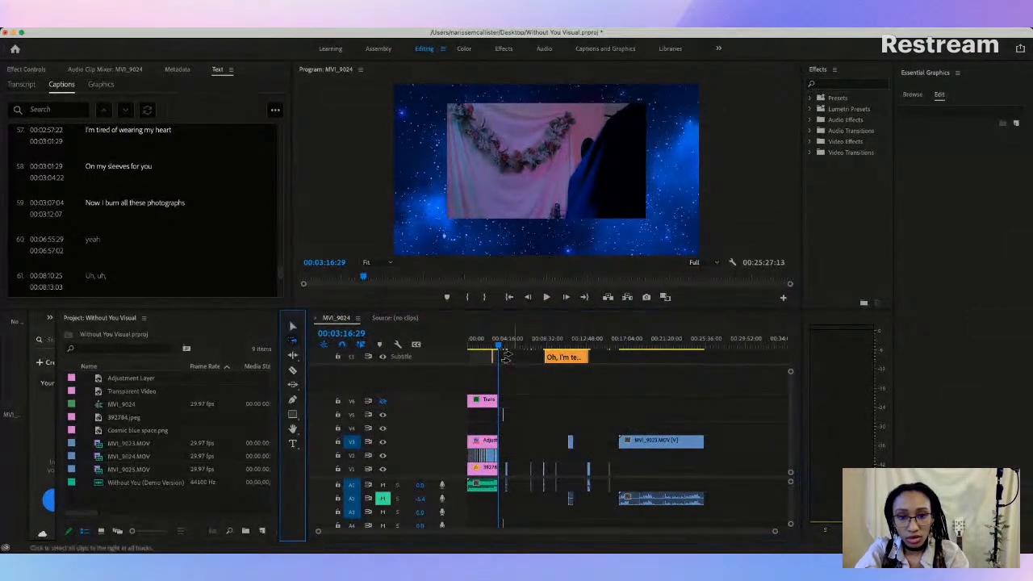
left_click(503, 407)
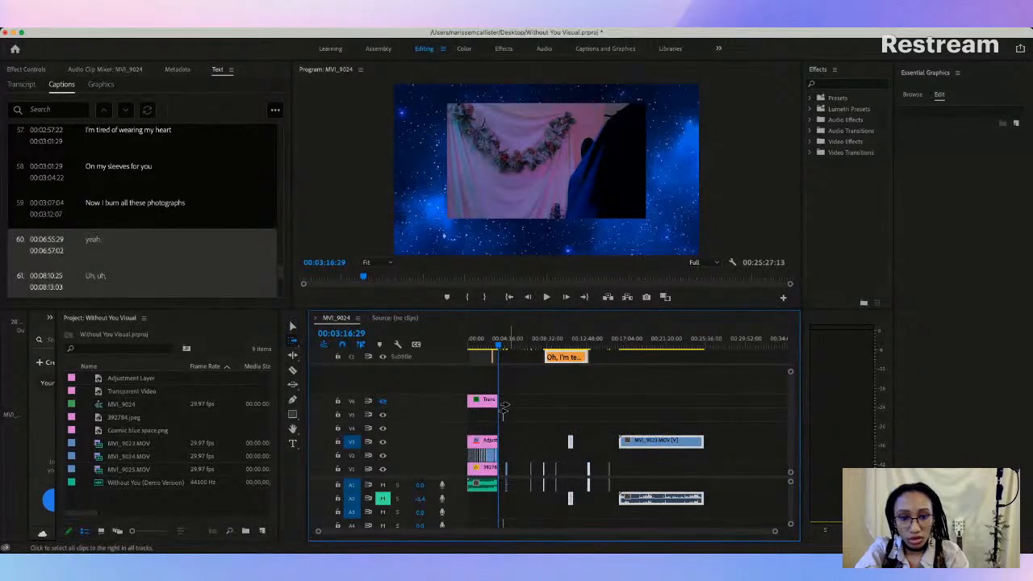
key("Delete")
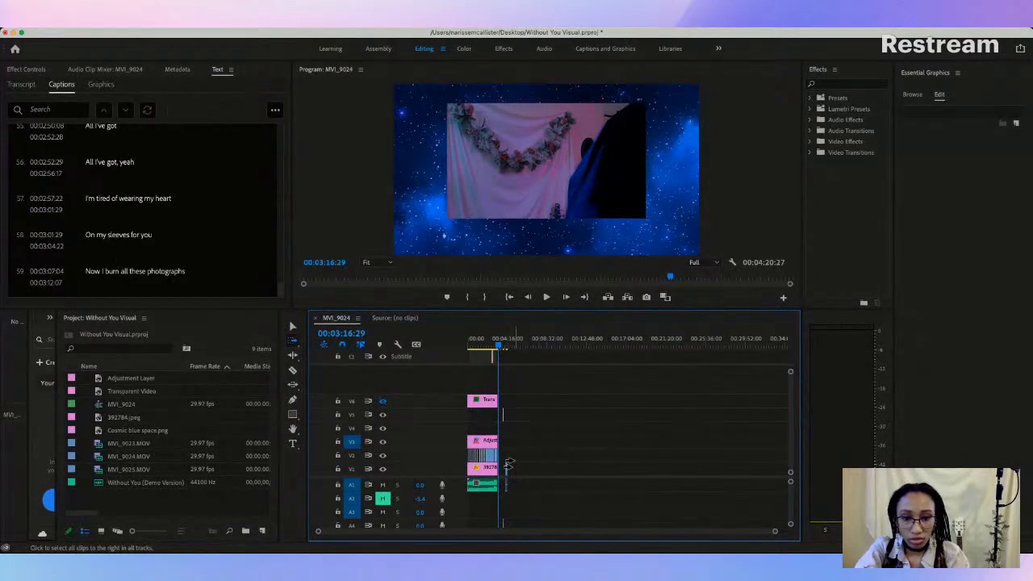
left_click_drag(775, 534, 485, 531)
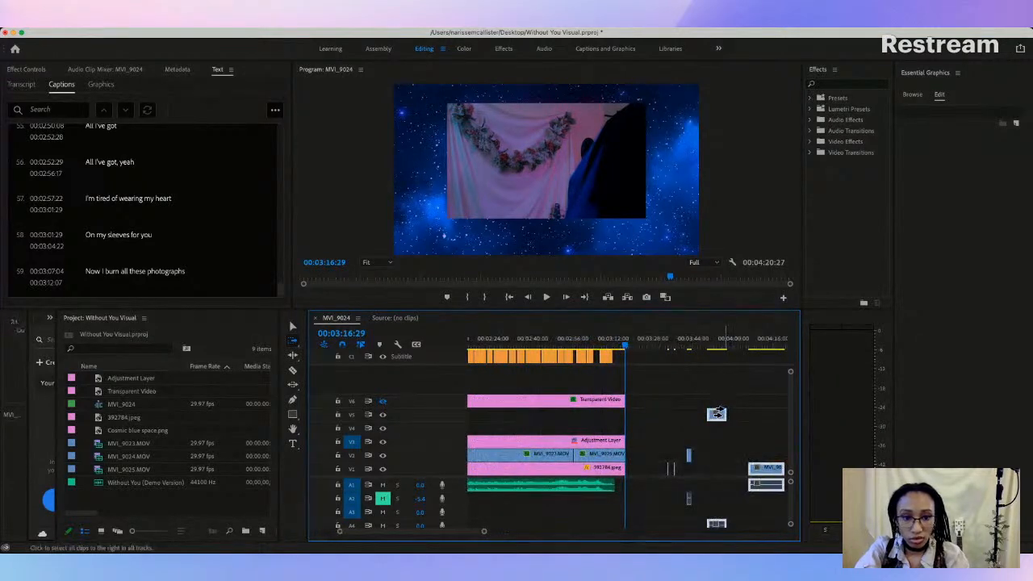
left_click(663, 468)
key("Delete")
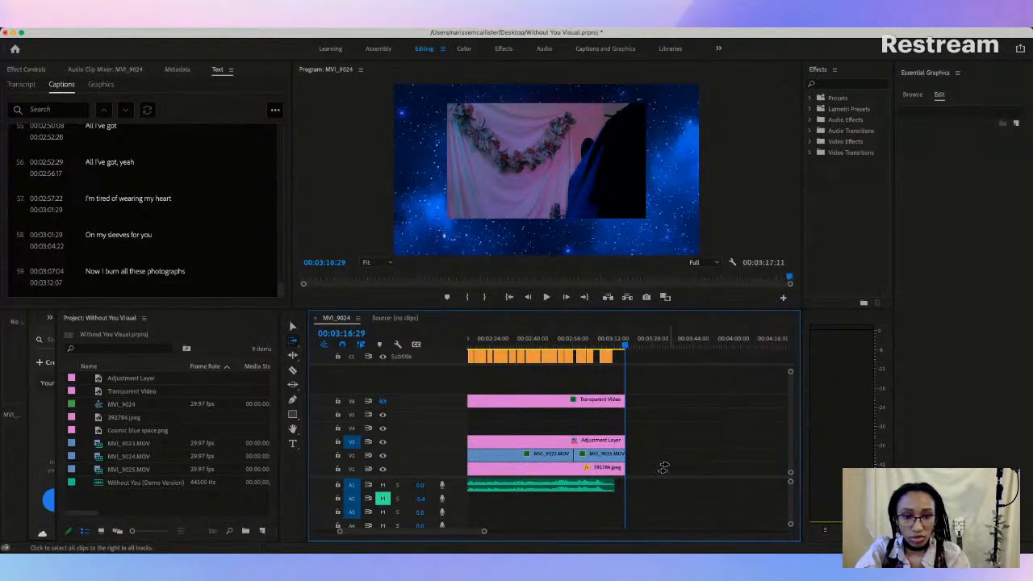
Step: Play the ending from the "Now I burn all these photographs" caption through to the end of the sequence
left_click_drag(484, 532, 610, 489)
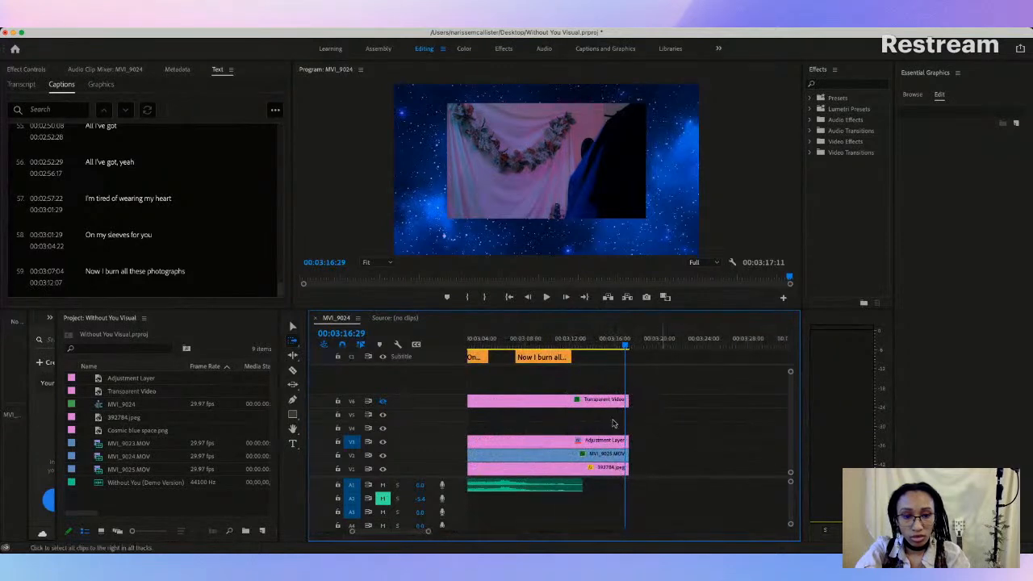
left_click(542, 340)
key("space")
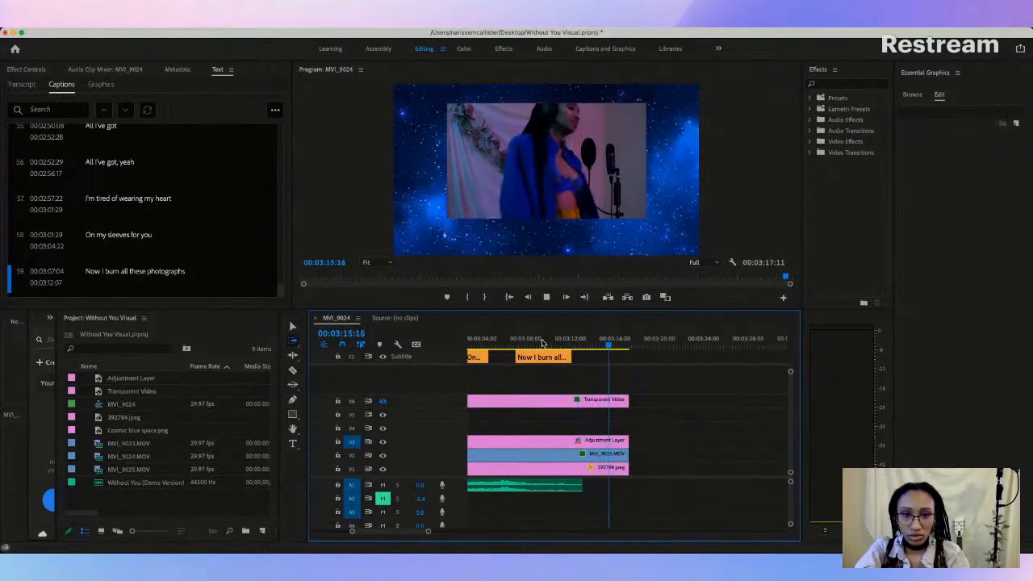
key("space")
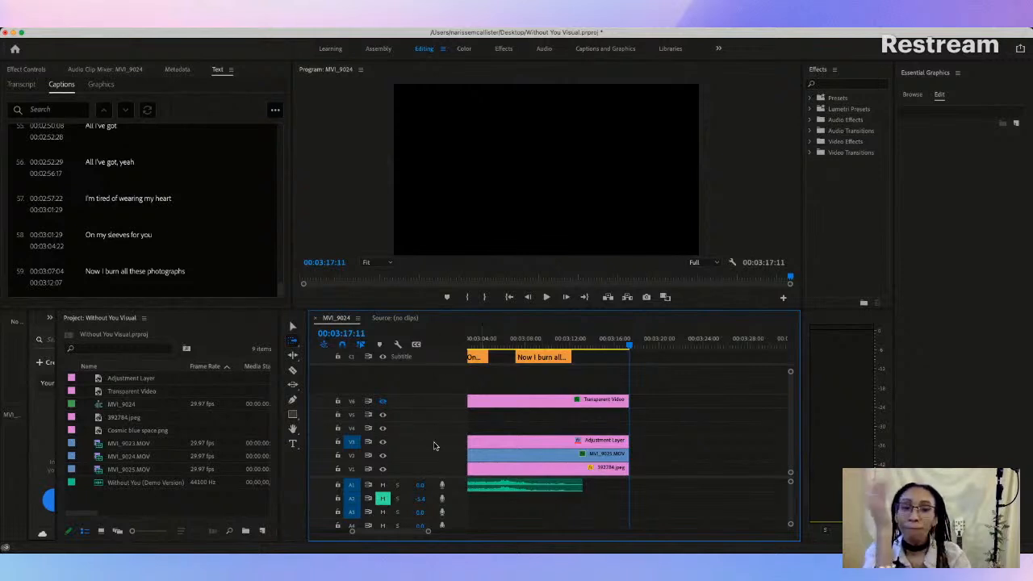
Step: Play the sequence from its start to 00:01:30:24 to review the captions, switching back to the Selection tool
left_click(510, 297)
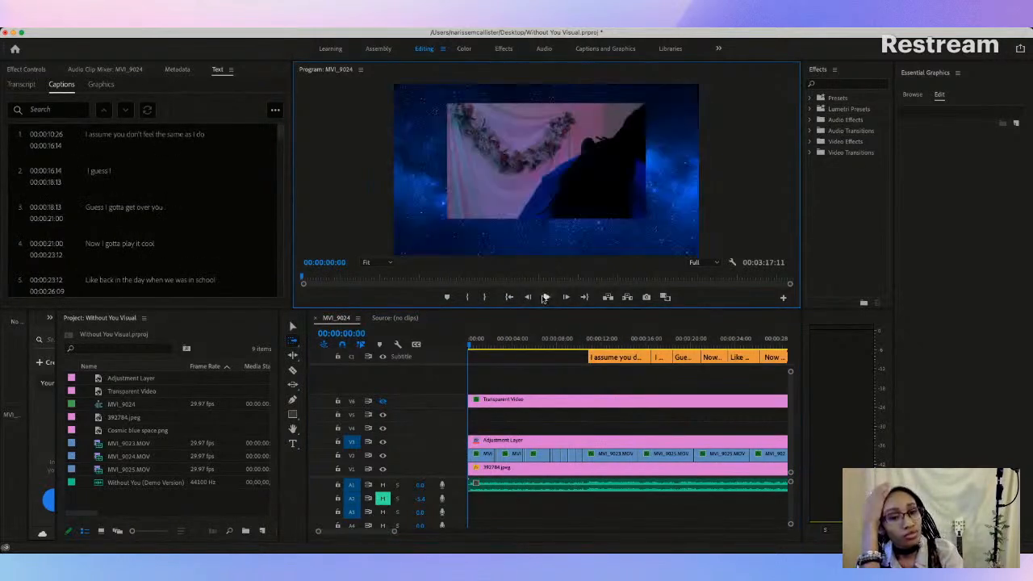
left_click(546, 297)
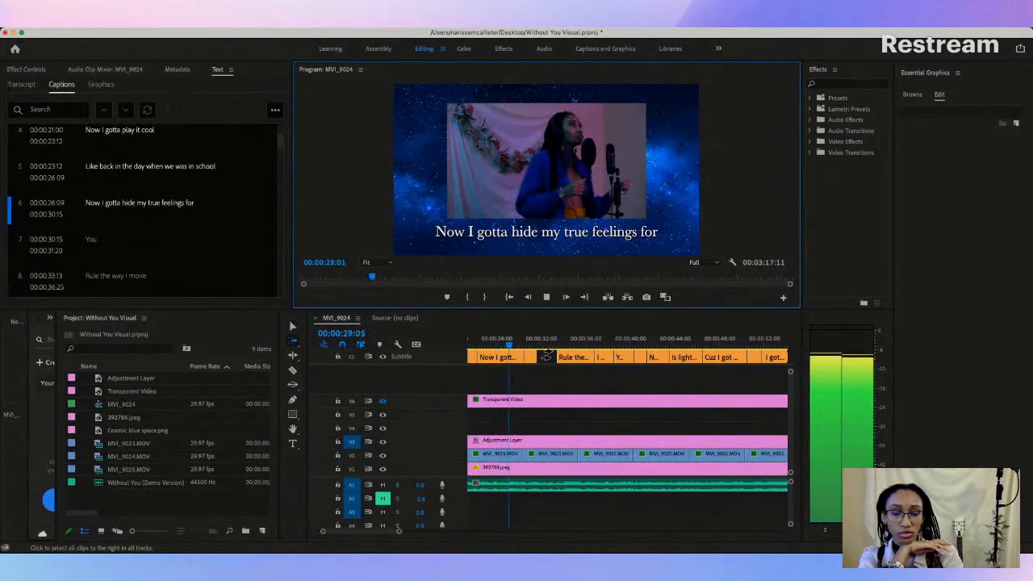
left_click(292, 326)
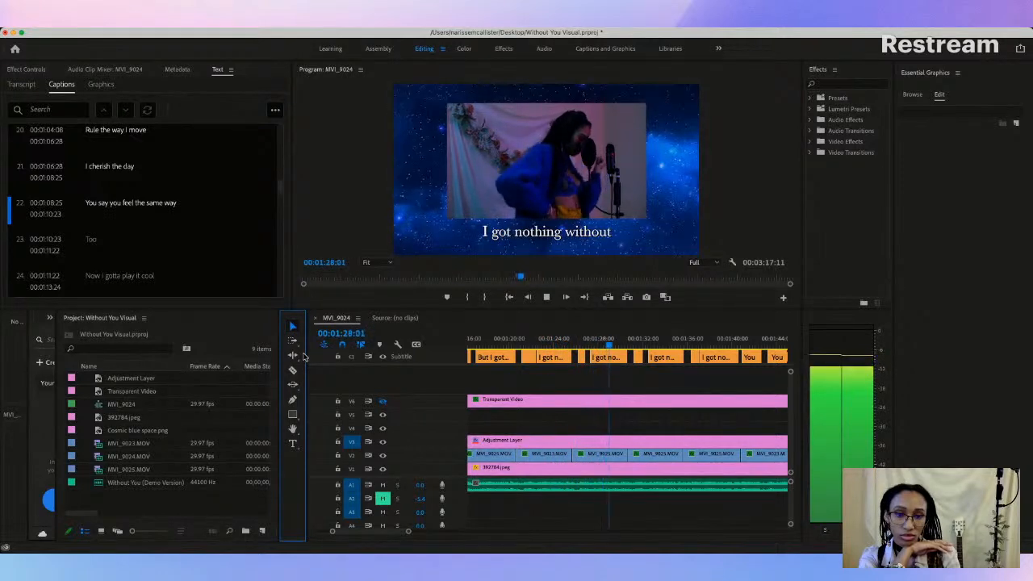
key("space")
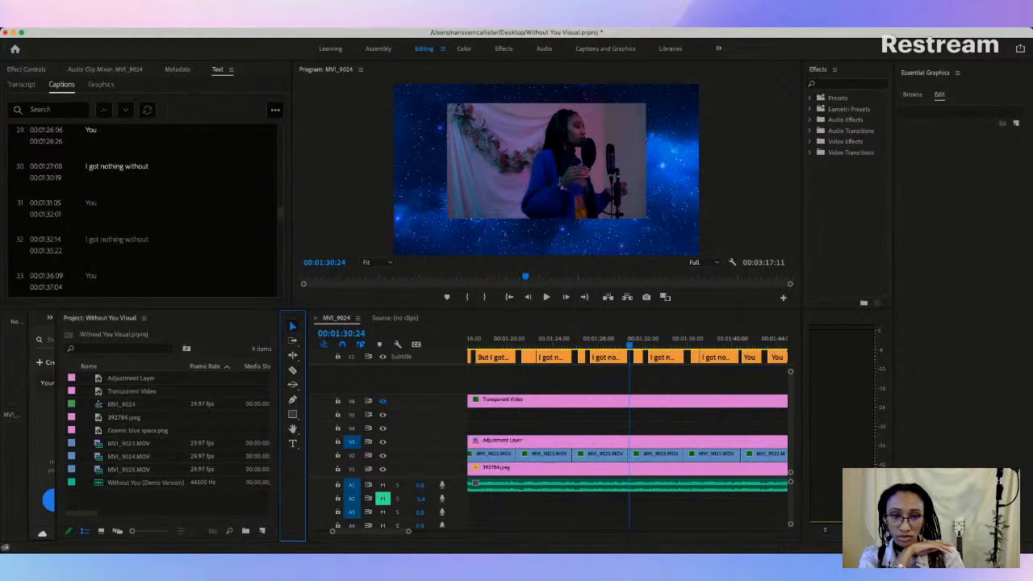
Step: Review the remaining captions by playing the sequence on to 00:03:13:01
key("super+Tab")
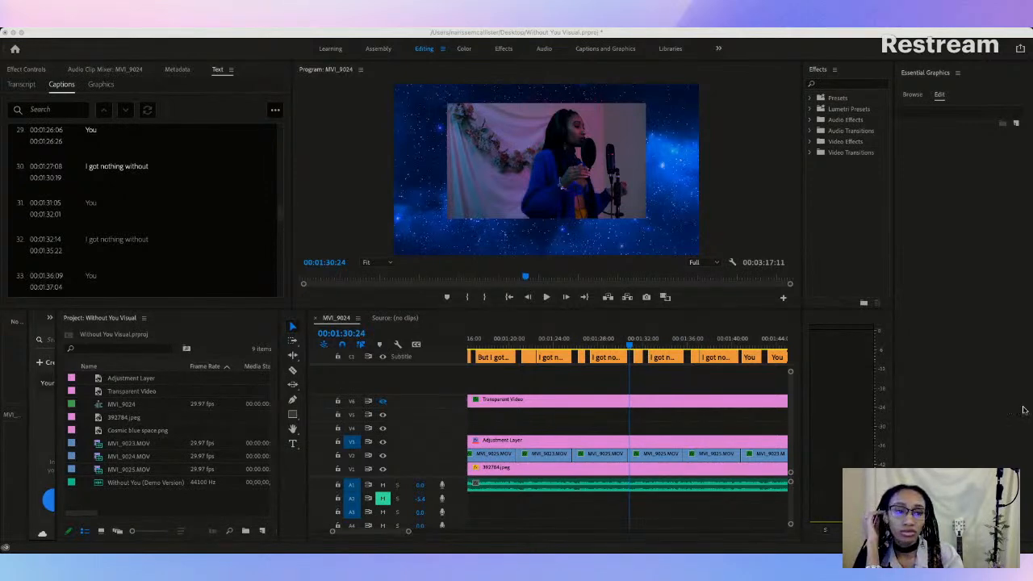
left_click(997, 384)
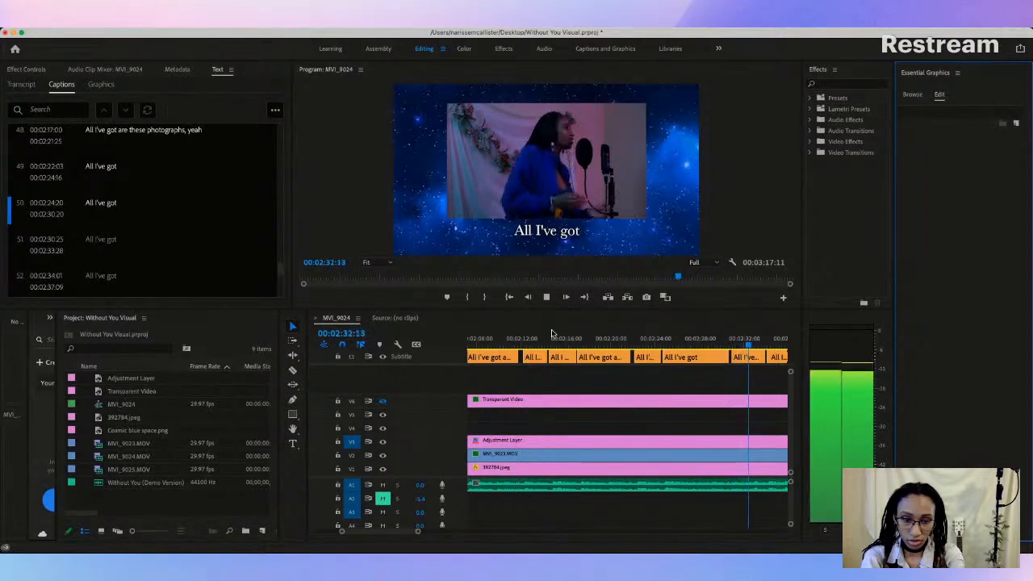
key("space")
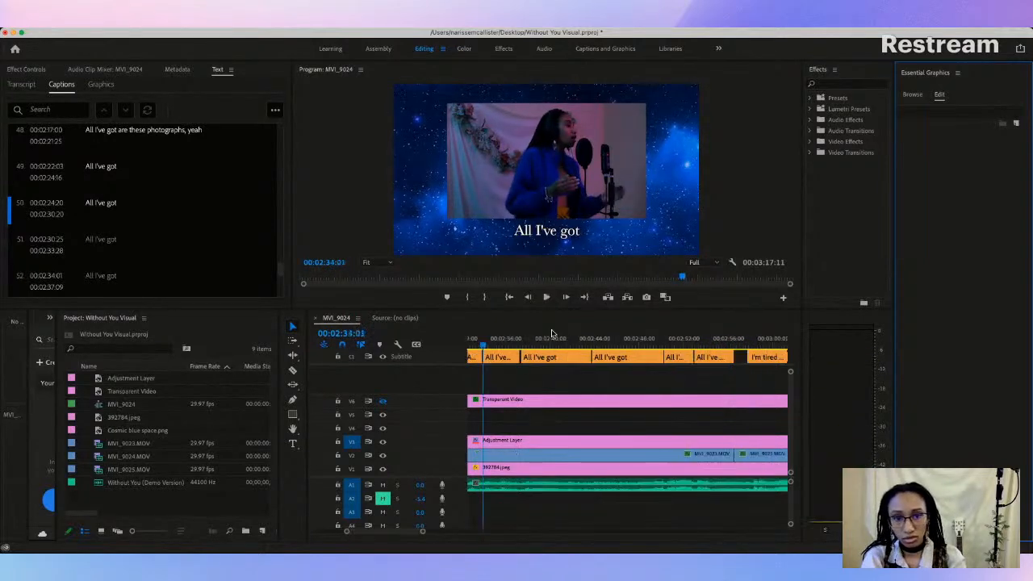
key("space")
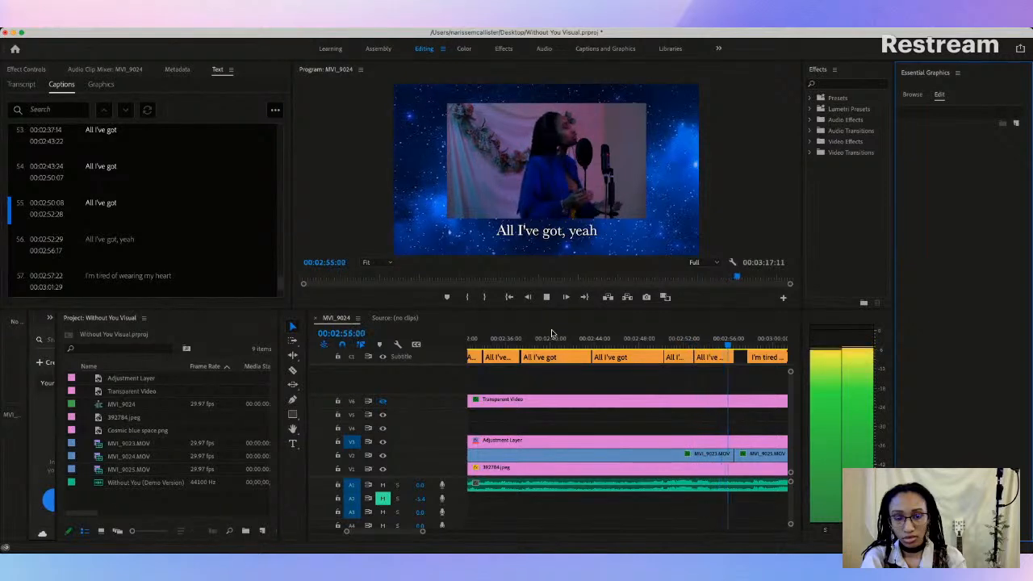
key("space")
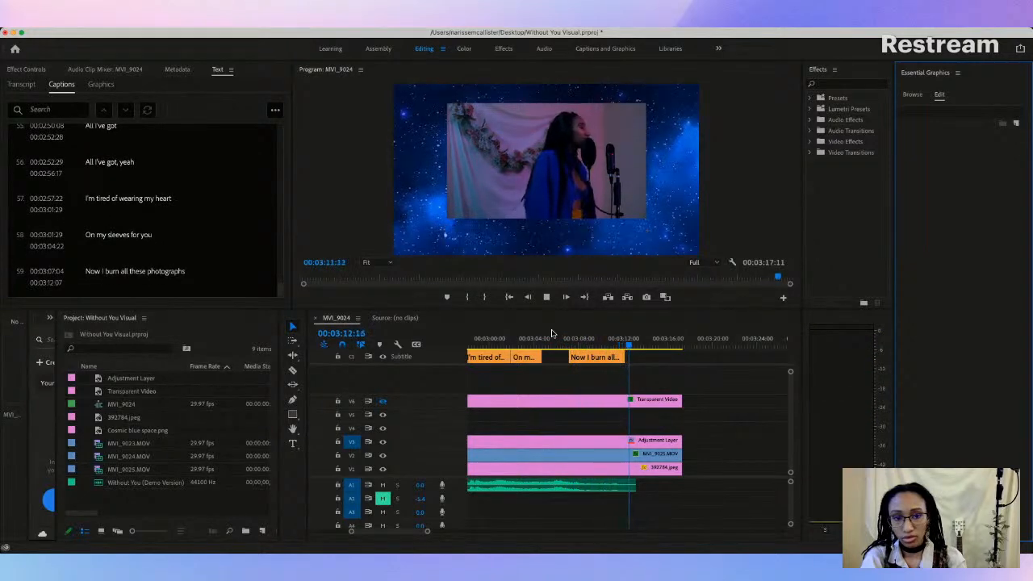
key("space")
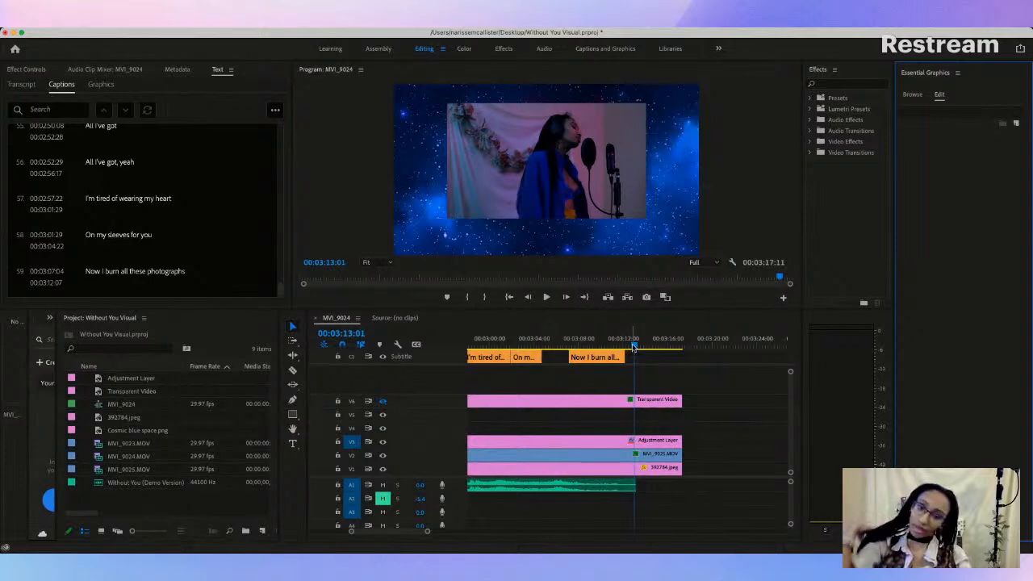
Step: Fit the whole sequence in the timeline view and move the playhead back to 00:00:04:08
left_click_drag(634, 345, 354, 362)
left_click_drag(339, 532, 260, 533)
left_click(473, 339)
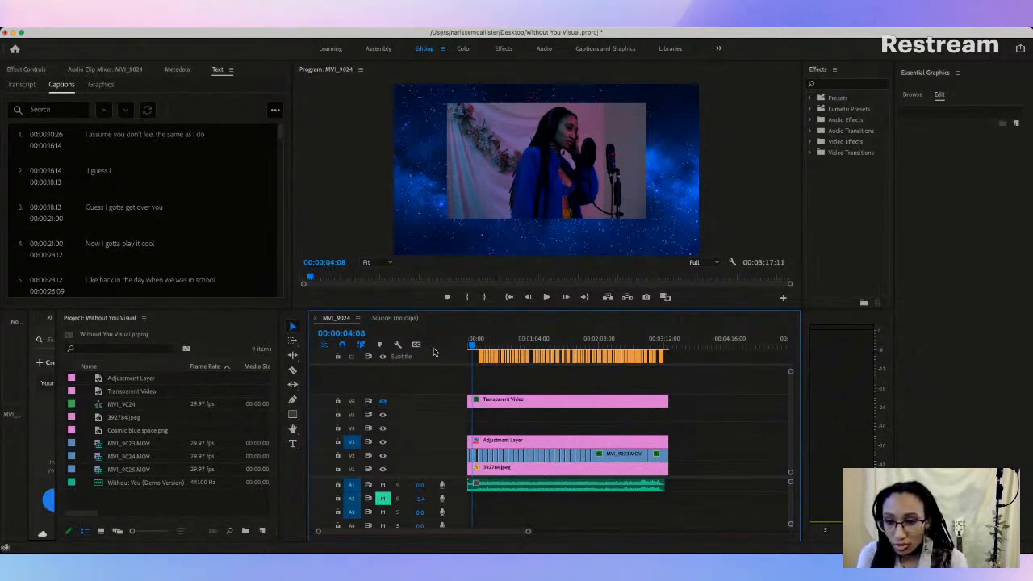
Step: Rename the MVI_9024 sequence in the project as "Without You Lyric Video"
left_click(127, 406)
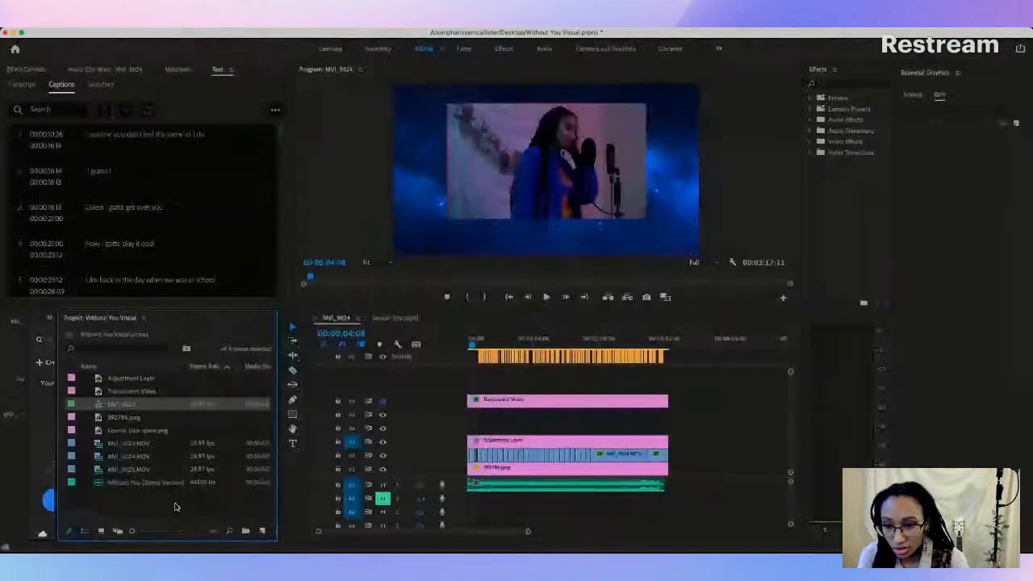
key("Return")
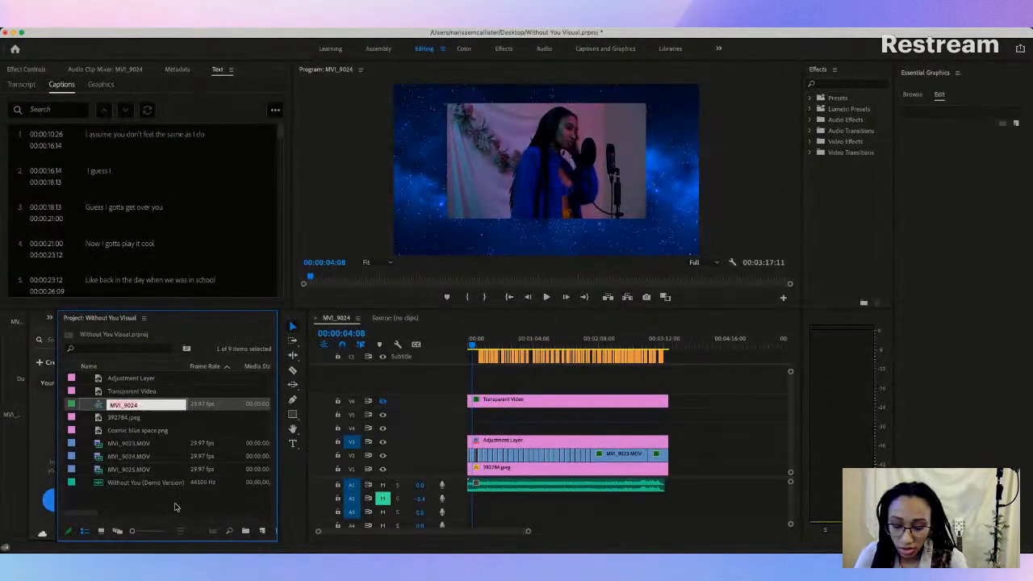
type("Without You Lyric Video")
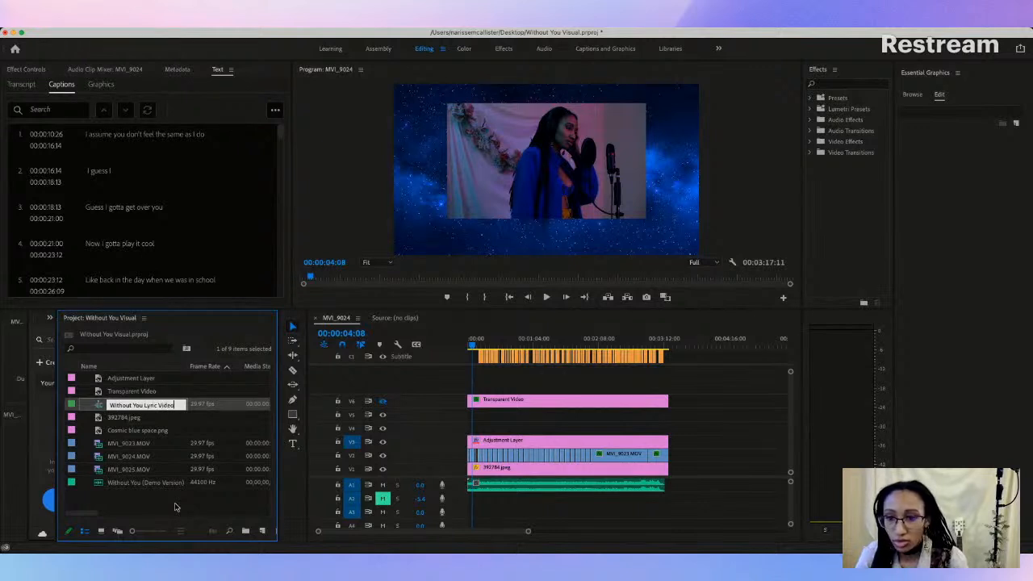
key("Return")
left_click(153, 500)
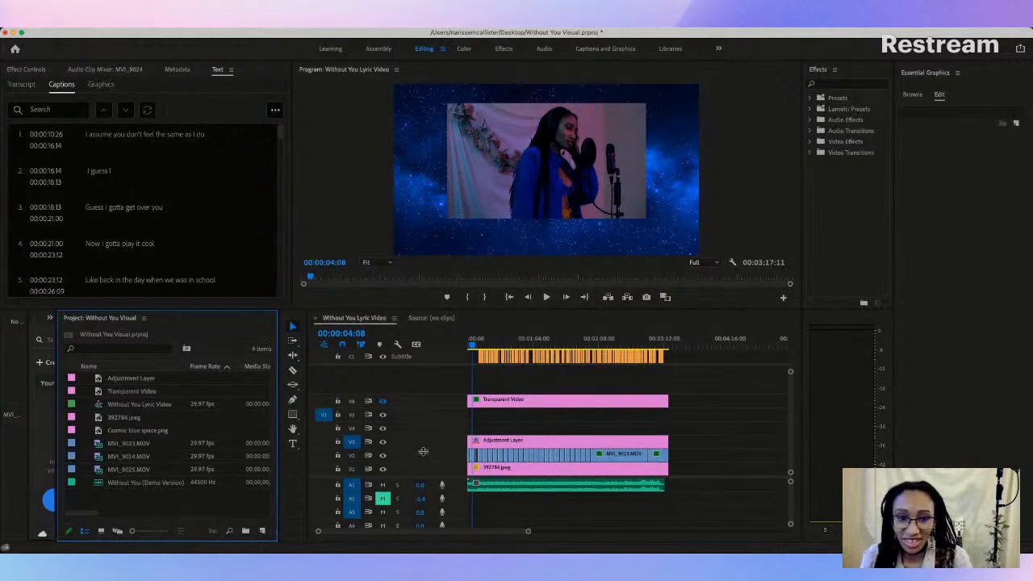
Step: Select the lyric captions together on the Subtitle track and check their font and text size
left_click(691, 430)
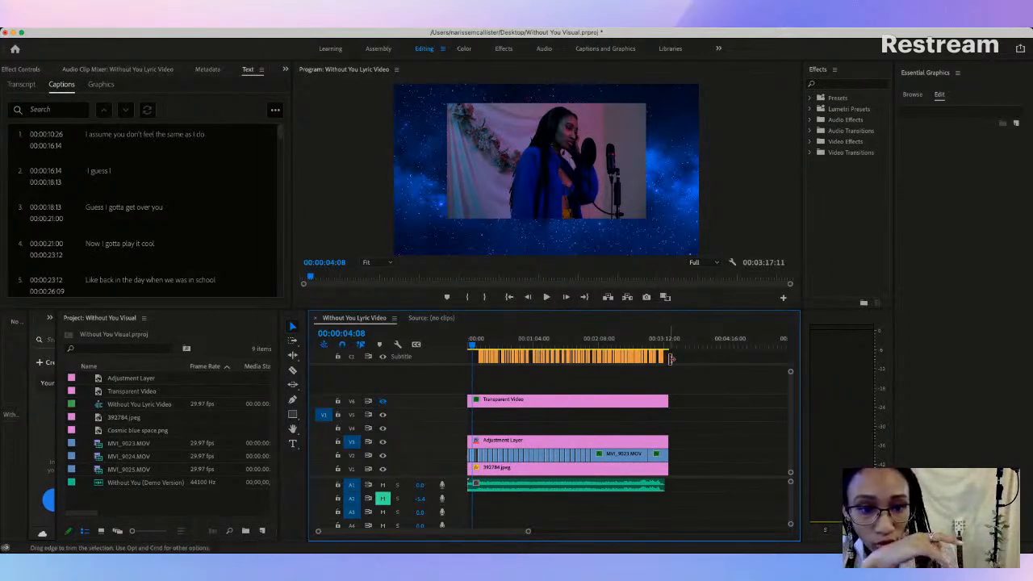
left_click_drag(676, 361, 468, 367)
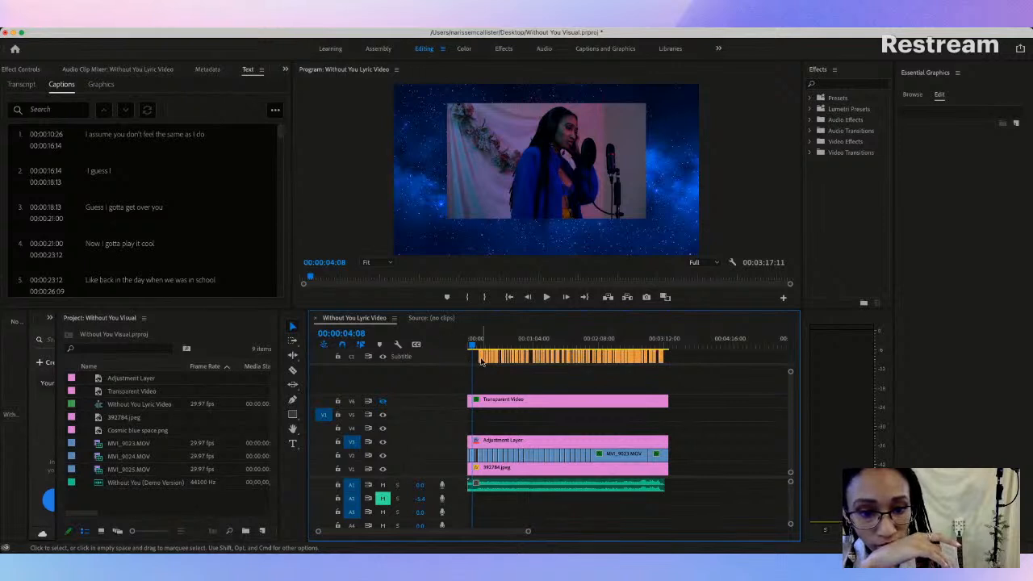
left_click(482, 346)
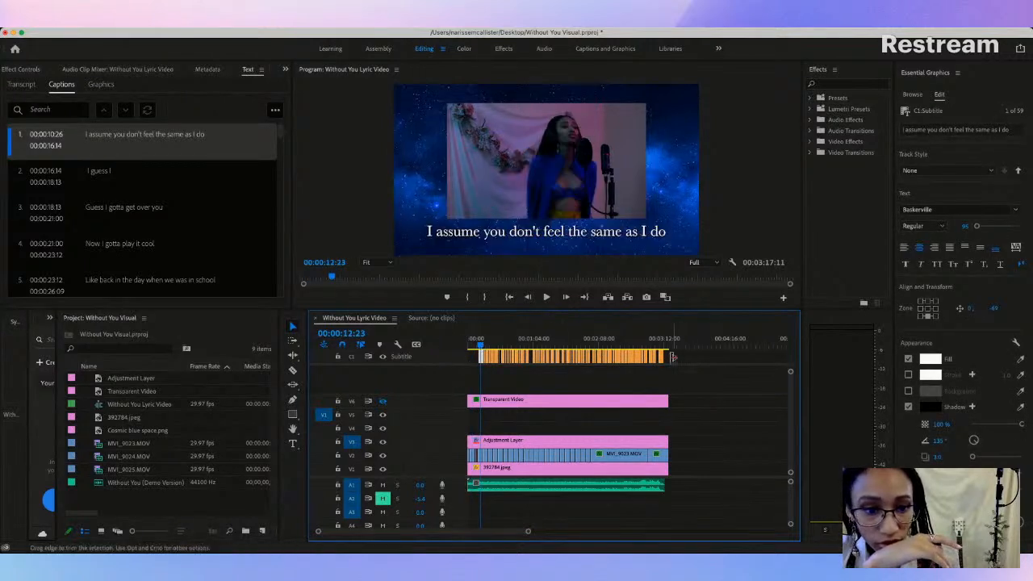
left_click_drag(585, 359, 472, 362)
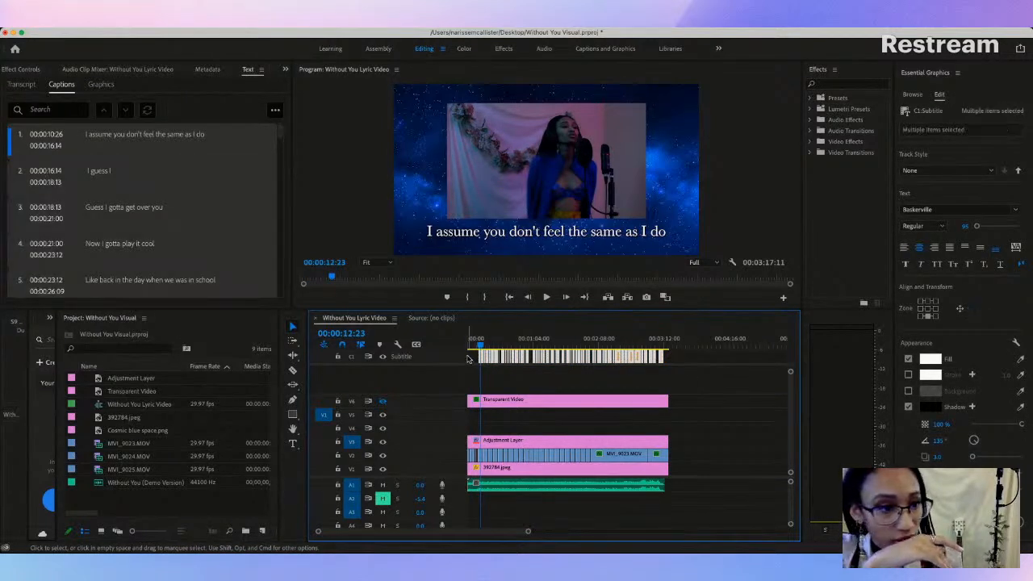
left_click(944, 208)
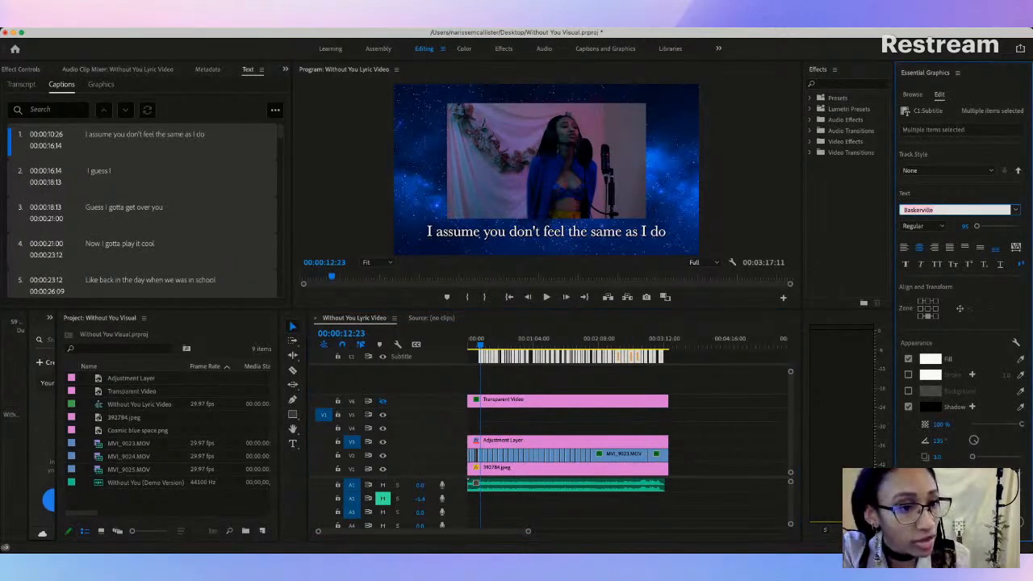
left_click(961, 226)
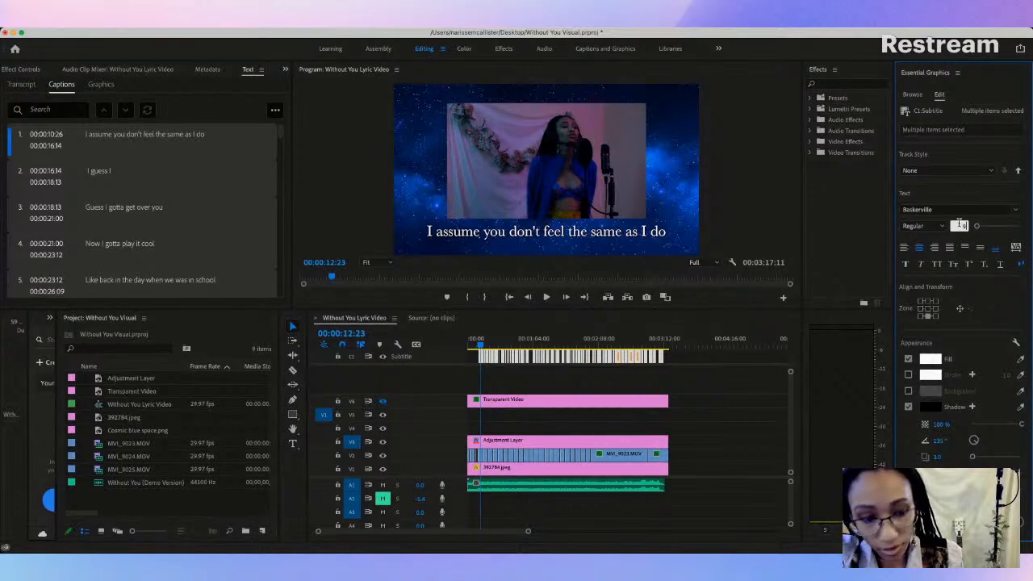
key("Return")
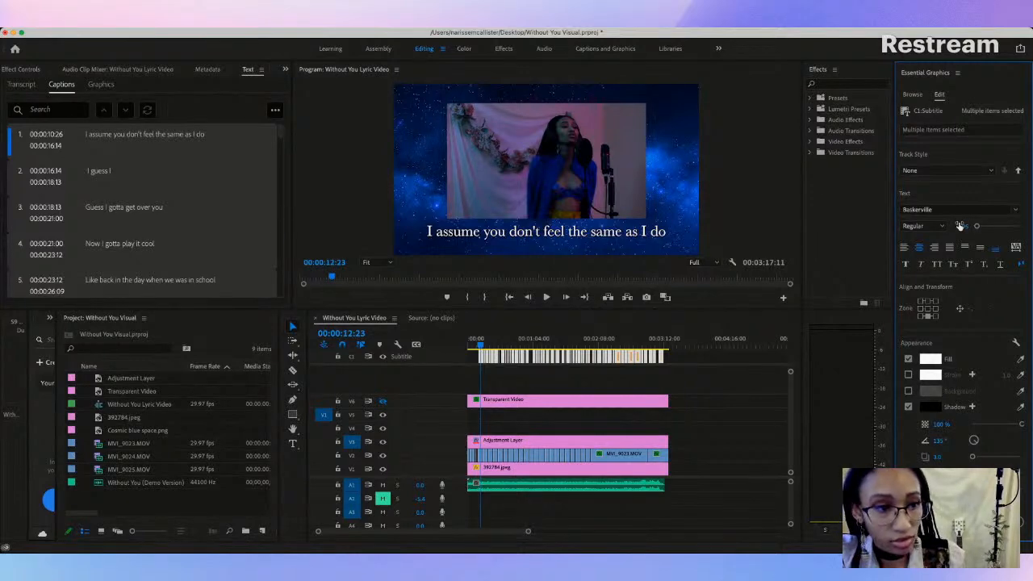
left_click(682, 363)
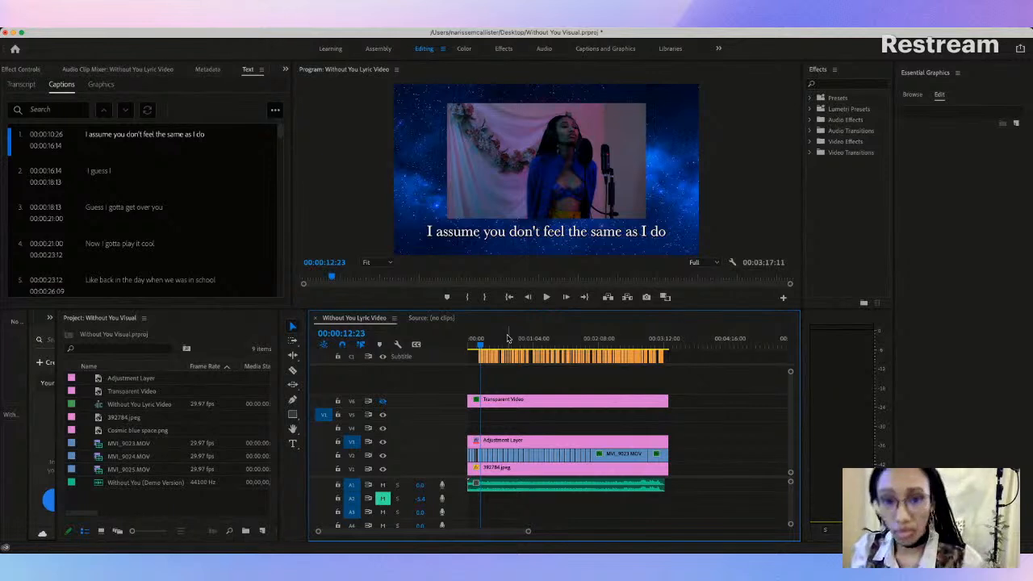
Step: Save the Without You Visual project and close its window
scroll(682, 362, "right", 3)
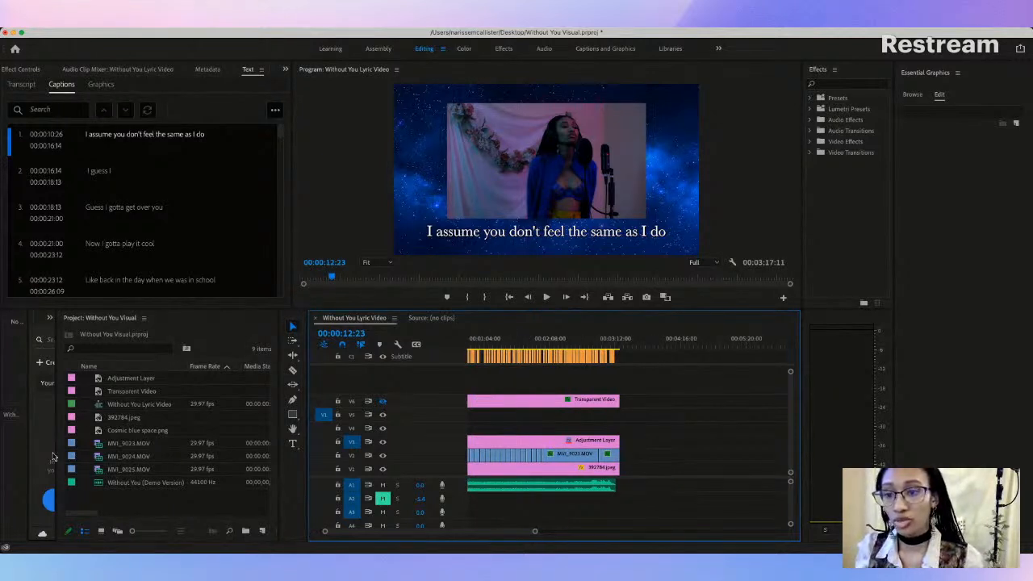
left_click(99, 177)
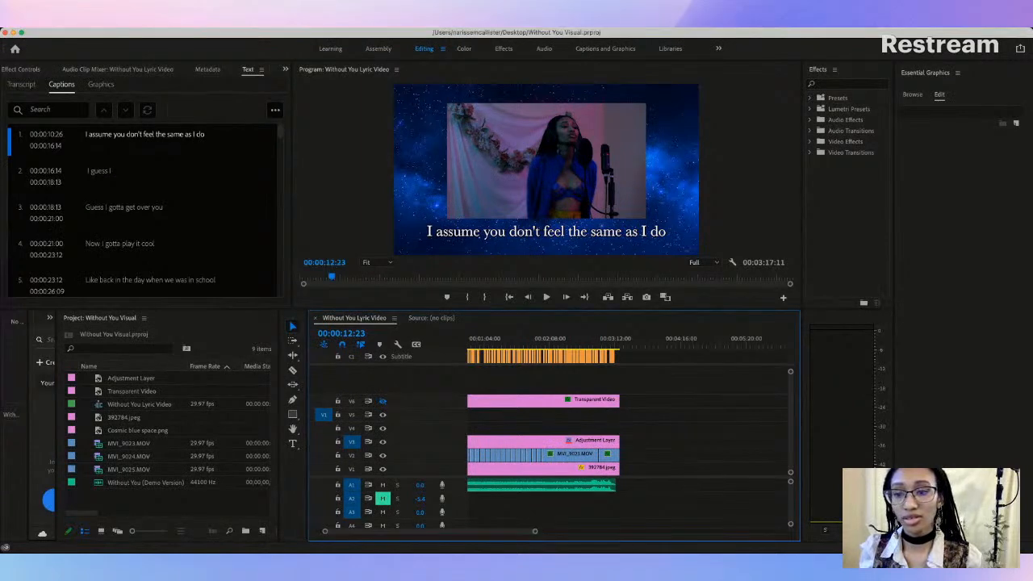
key("super+Tab")
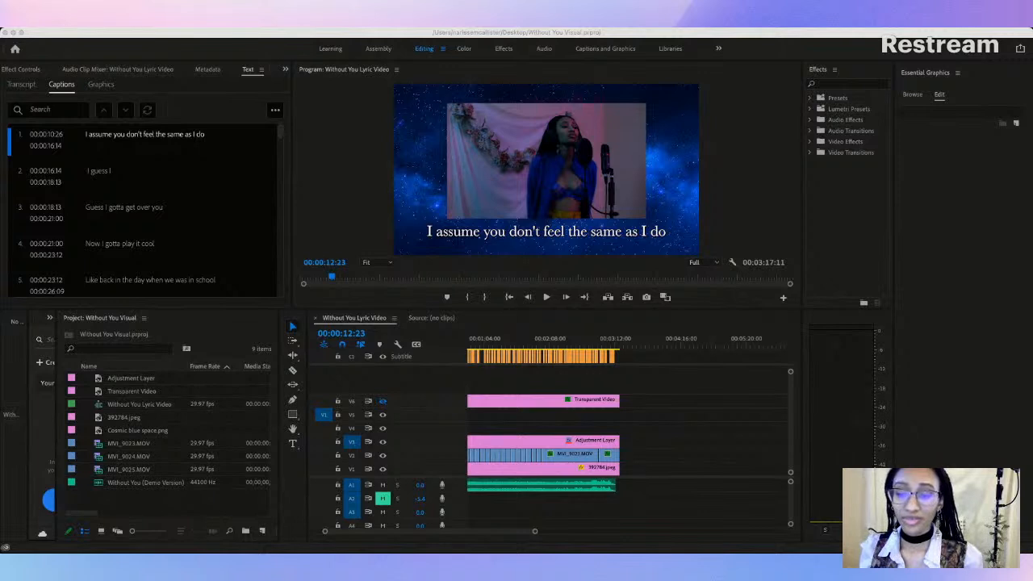
left_click(1018, 341)
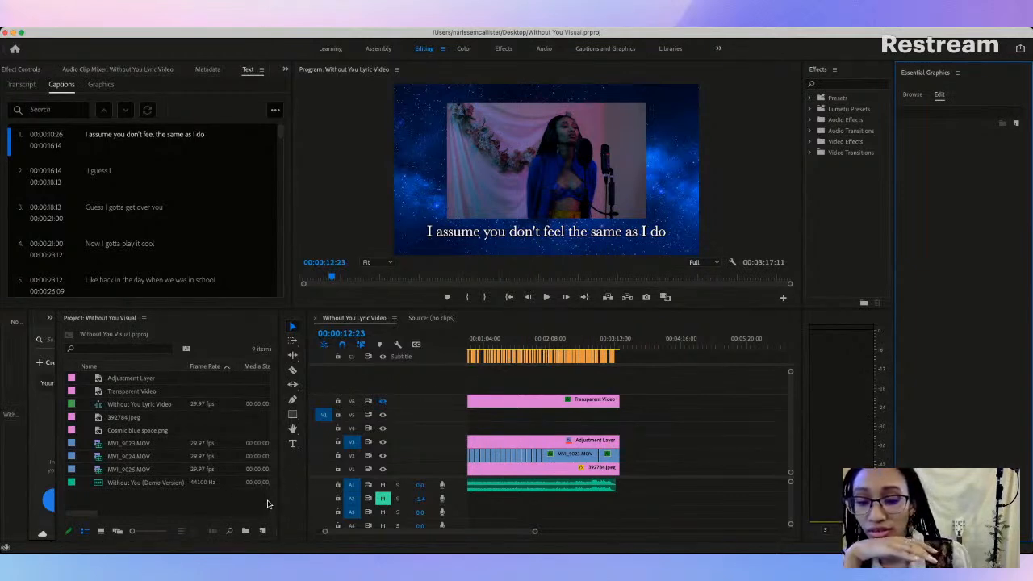
left_click(4, 32)
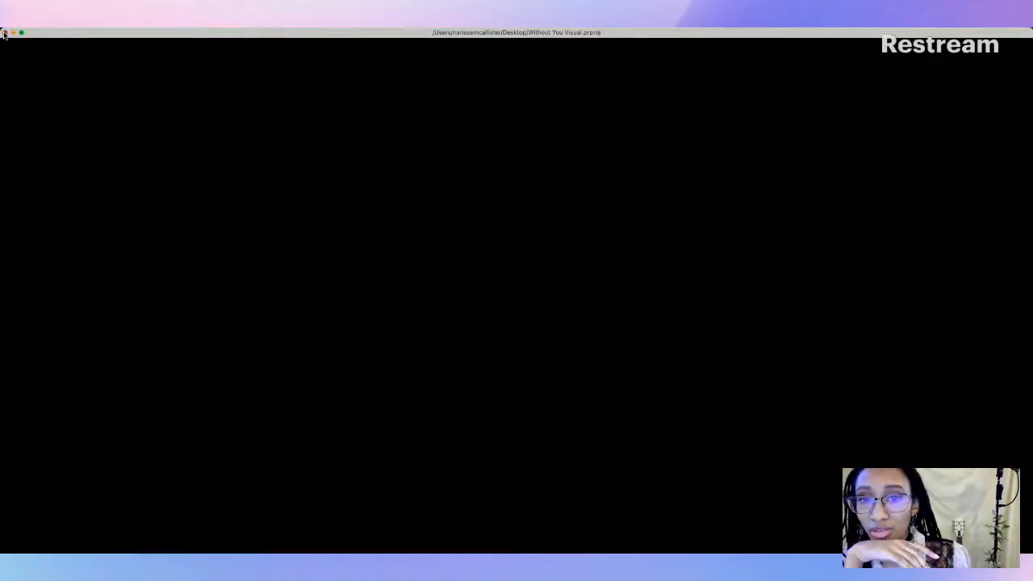